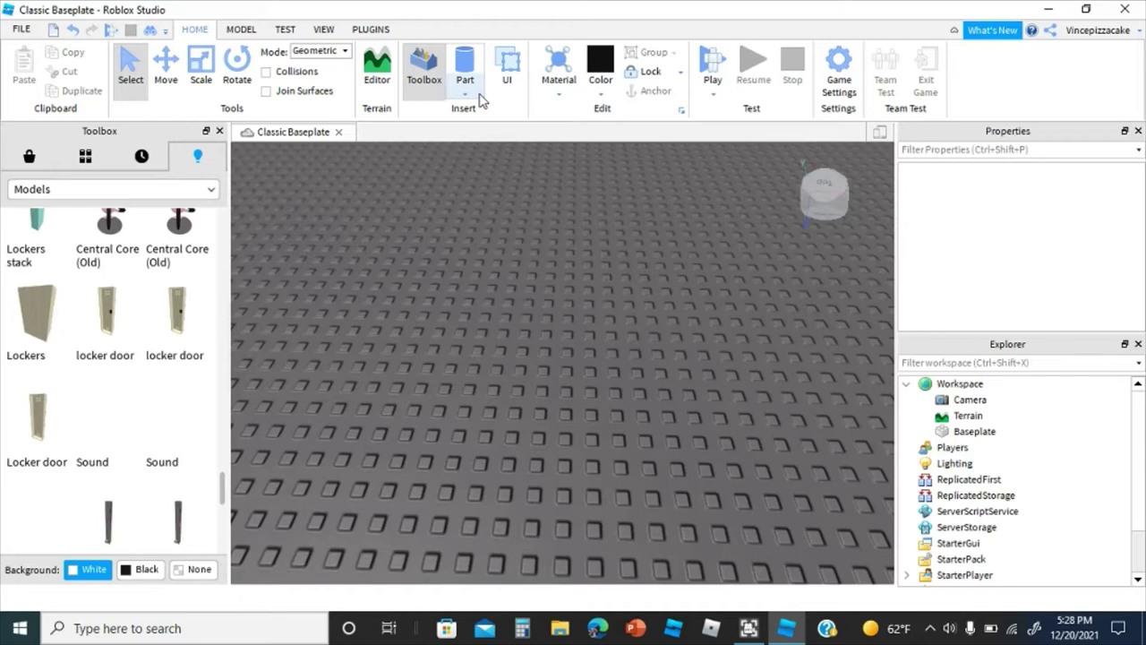
Step: Insert a block part on the baseplate and colour it Forest green
left_click(466, 70)
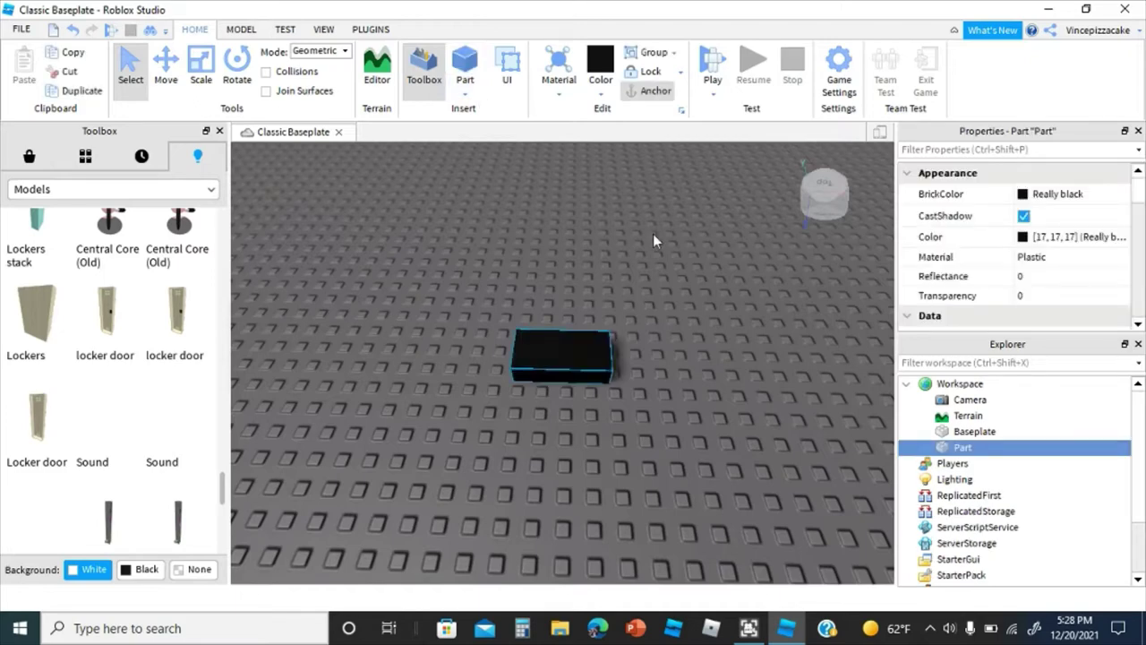
right_click_drag(653, 235, 653, 232)
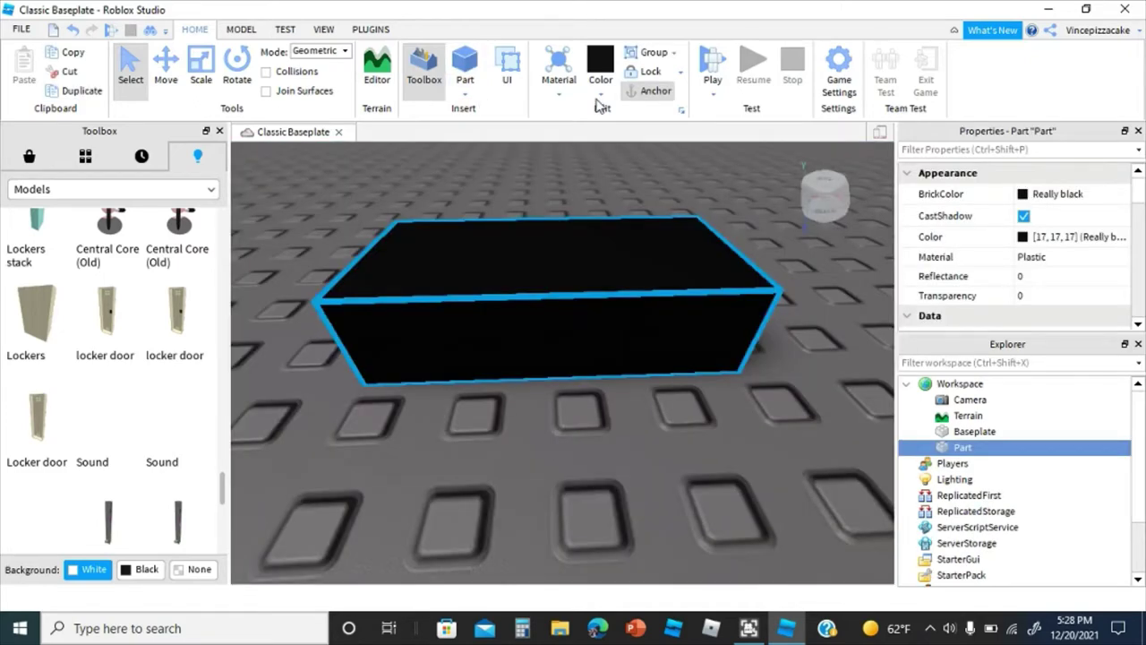
left_click(598, 96)
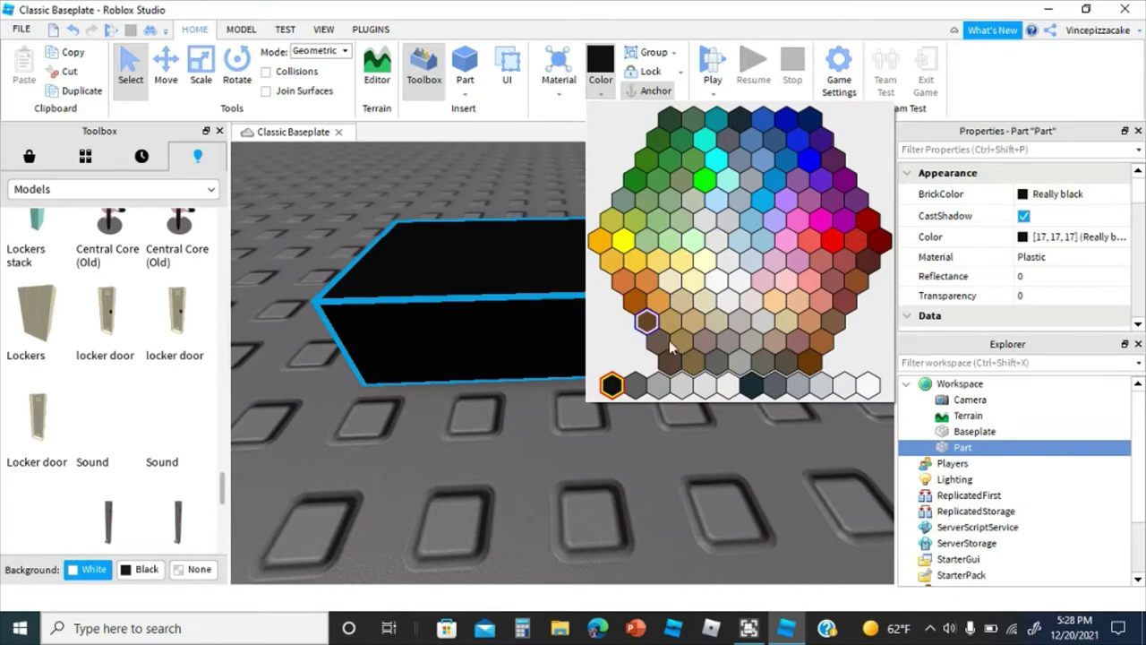
left_click(634, 182)
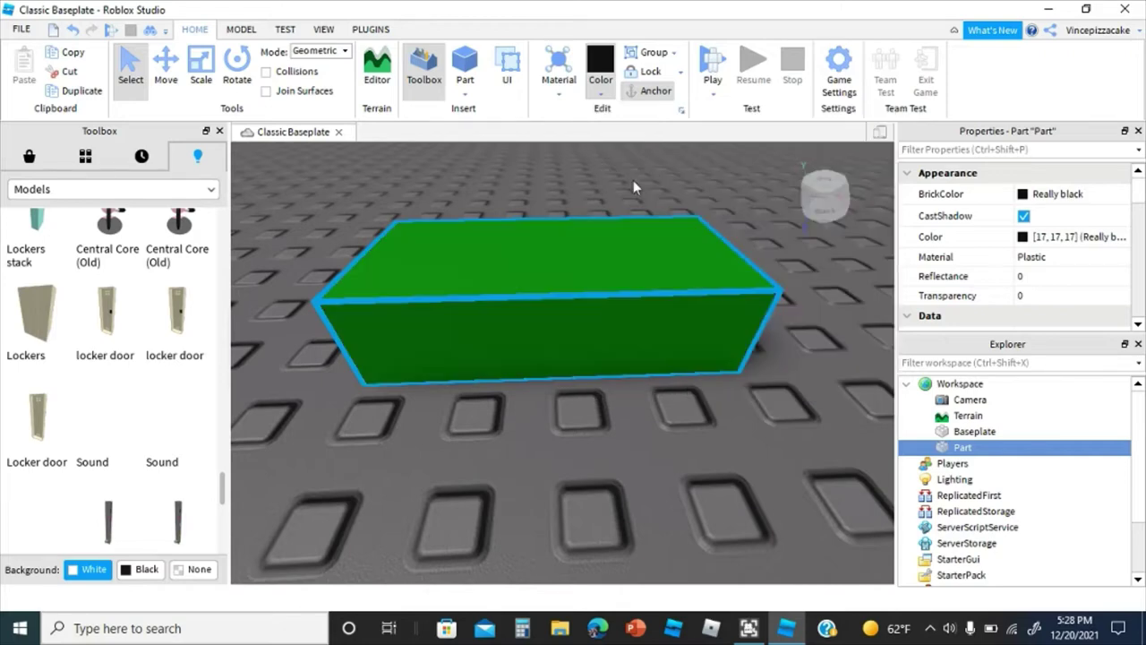
Step: Scale the green block down to a thinner, narrower slab
left_click(208, 61)
right_click_drag(448, 225, 453, 230)
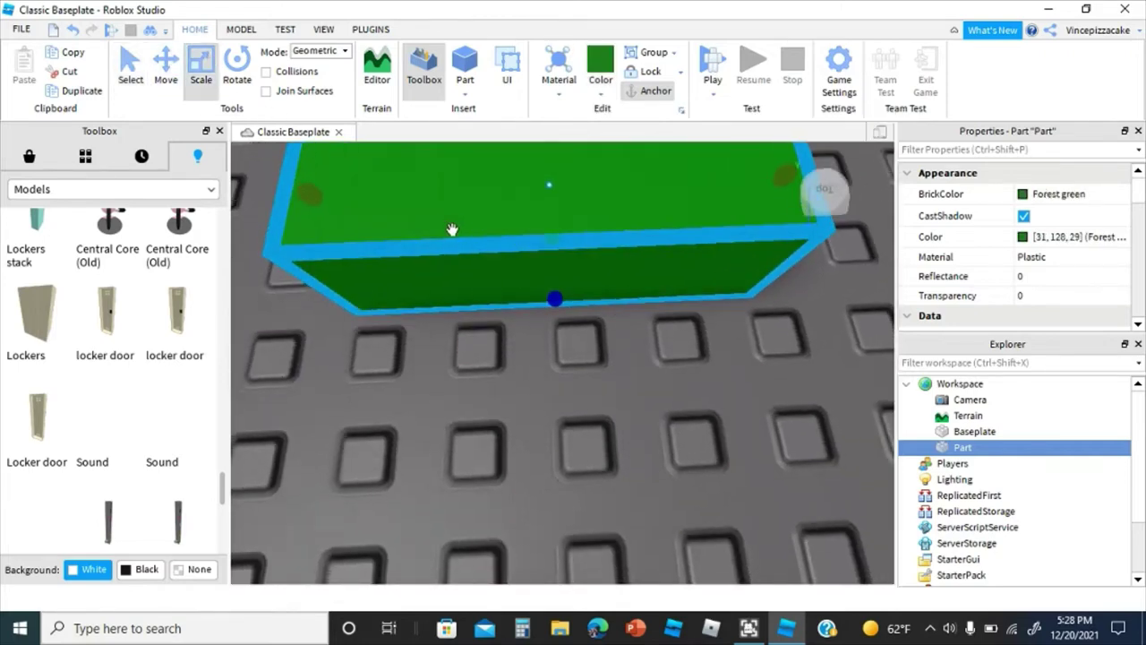
scroll(455, 230, "down", 4)
left_click_drag(541, 197, 556, 270)
left_click_drag(688, 308, 578, 317)
scroll(598, 328, "up", 2)
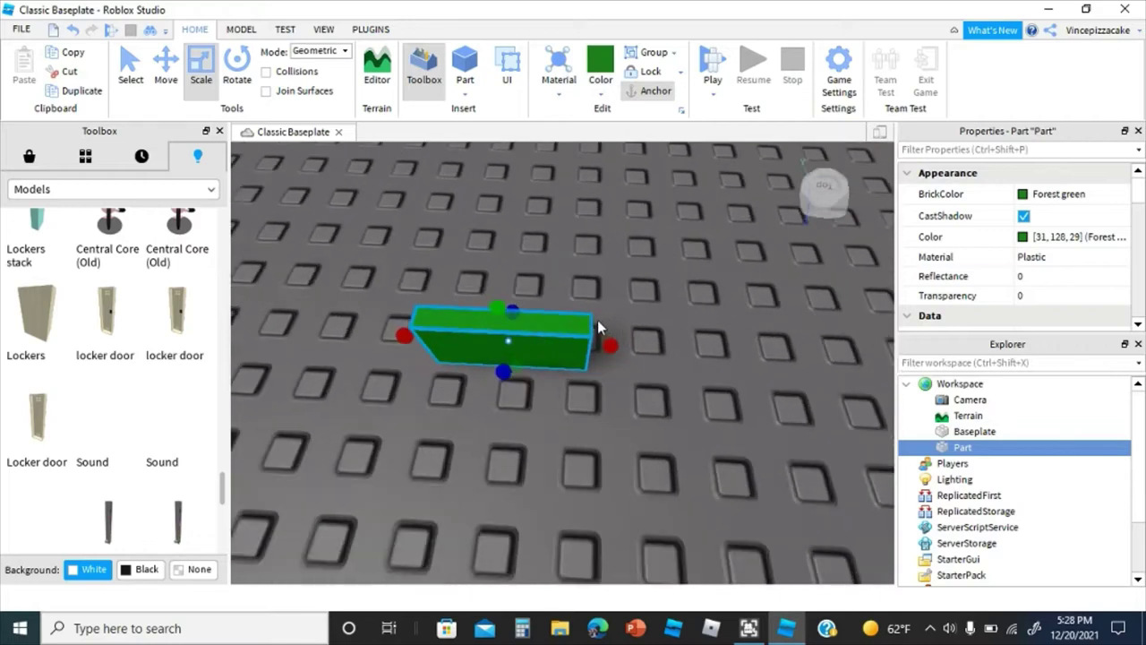
Step: Stretch the green slab upward into a tall upright panel and fine-tune its proportions
scroll(597, 321, "up", 3)
right_click_drag(598, 319, 597, 318)
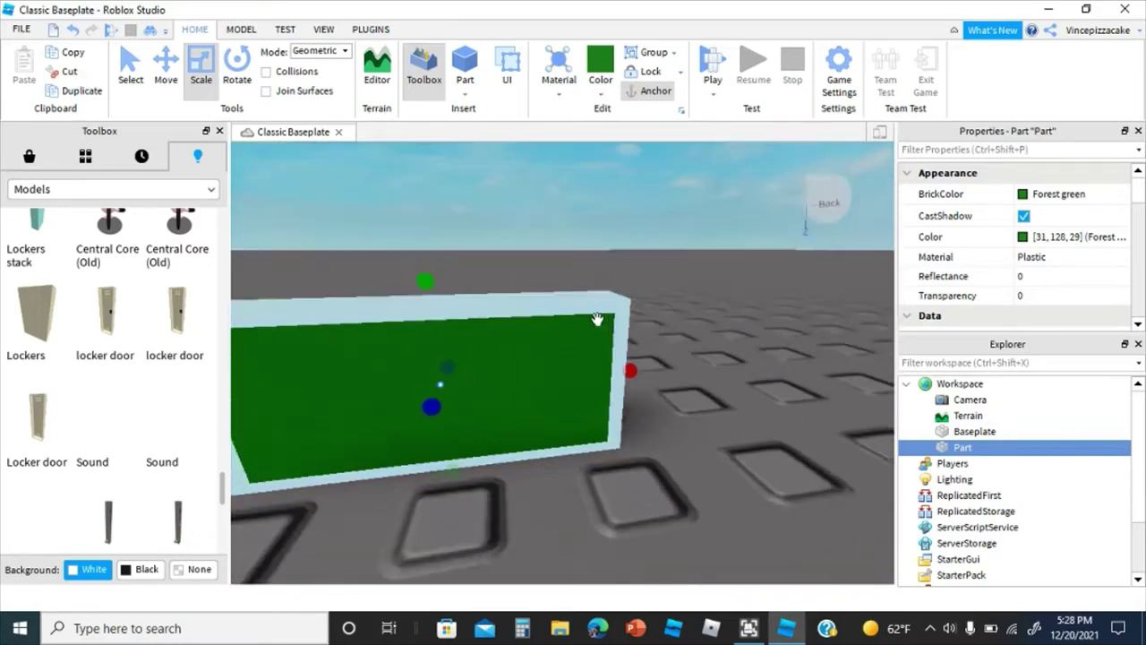
scroll(598, 320, "down", 5)
scroll(494, 292, "down", 4)
left_click_drag(494, 311, 558, 158)
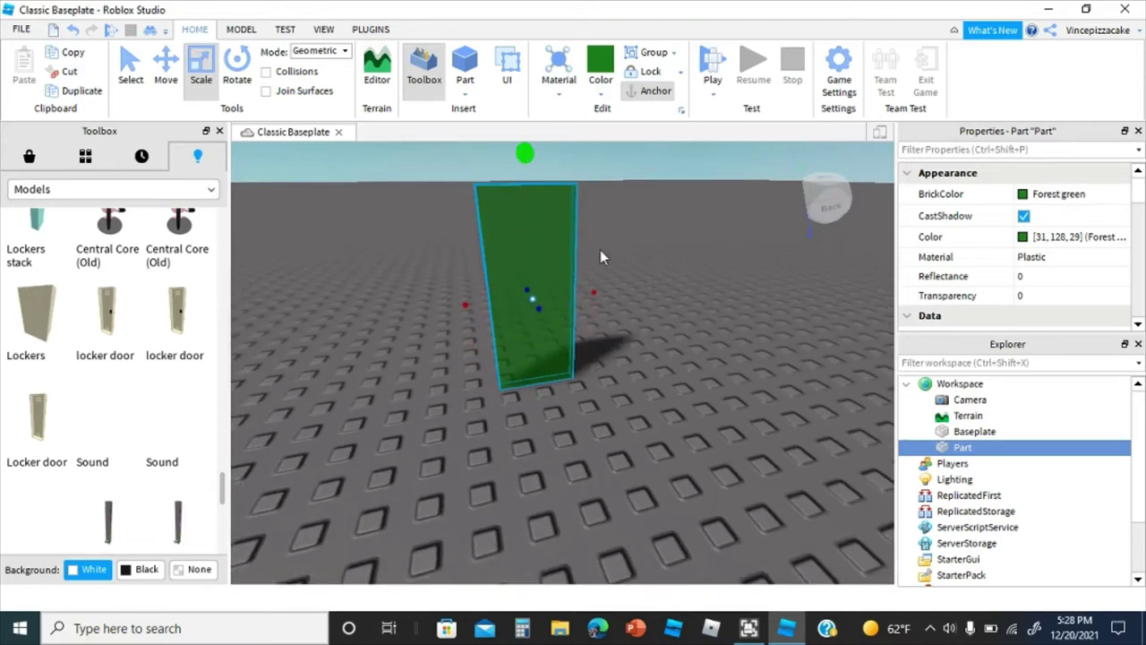
scroll(618, 274, "up", 4)
right_click_drag(616, 273, 624, 291)
scroll(625, 294, "down", 1)
left_click_drag(633, 323, 630, 325)
right_click_drag(628, 318, 618, 280)
left_click_drag(558, 214, 556, 222)
Step: Duplicate the green panel in place and colour the copy New Yeller
right_click(559, 223)
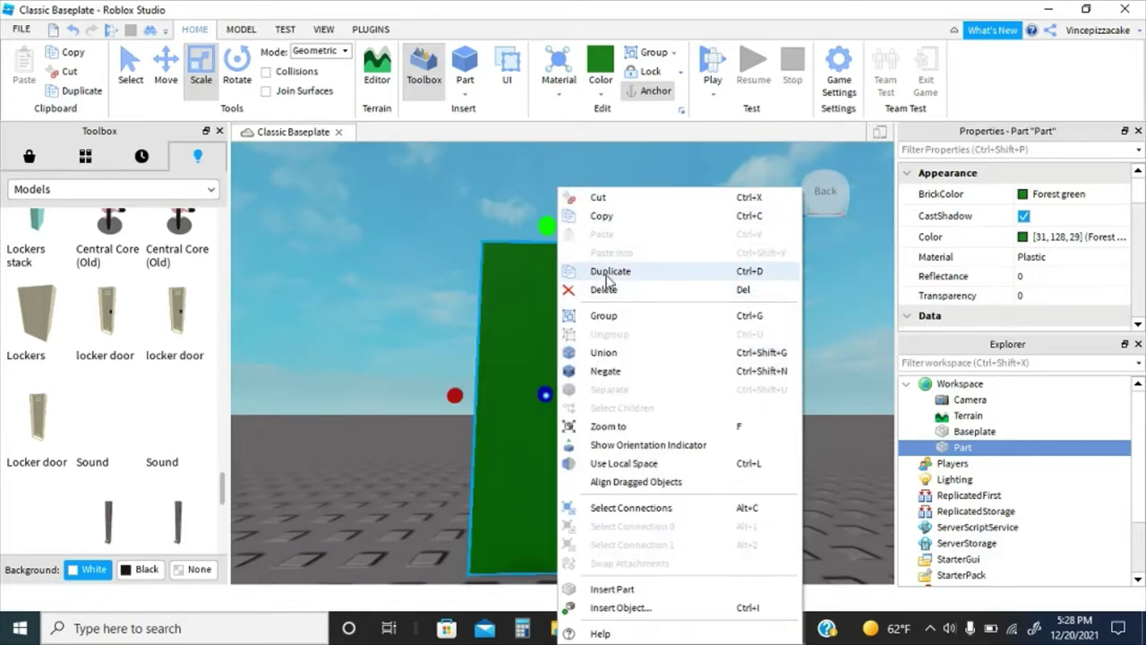
left_click(578, 266)
left_click(600, 89)
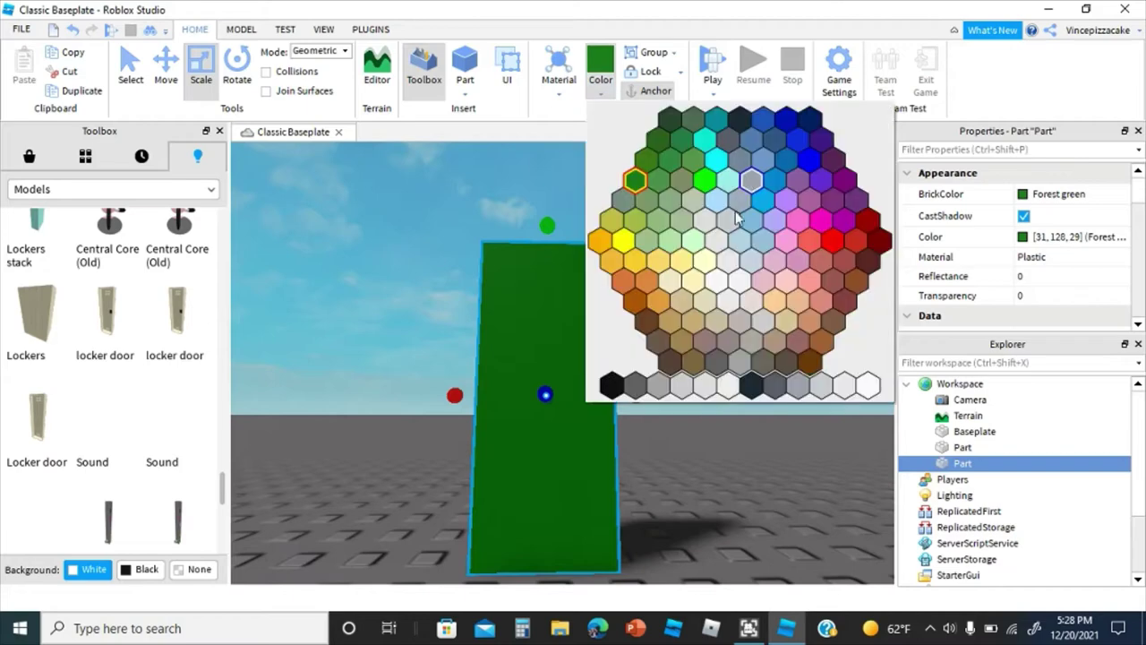
left_click(621, 243)
key("f")
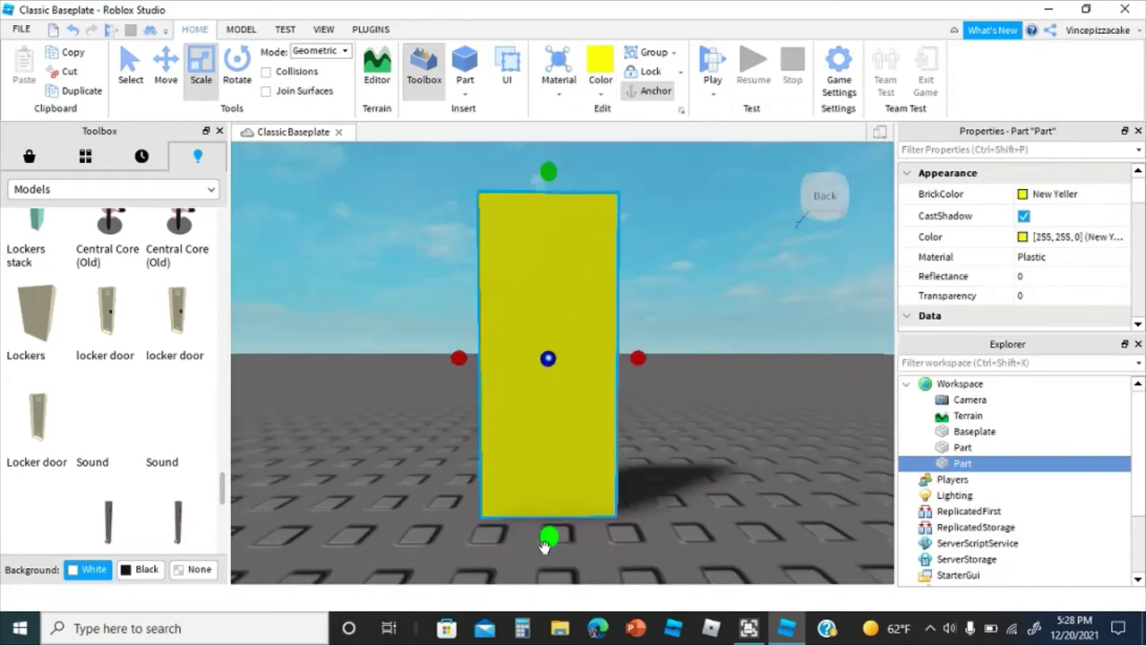
Step: Scale the yellow copy down to a short, thin horizontal strip near the green panel's upper edge
left_click_drag(547, 537, 550, 223)
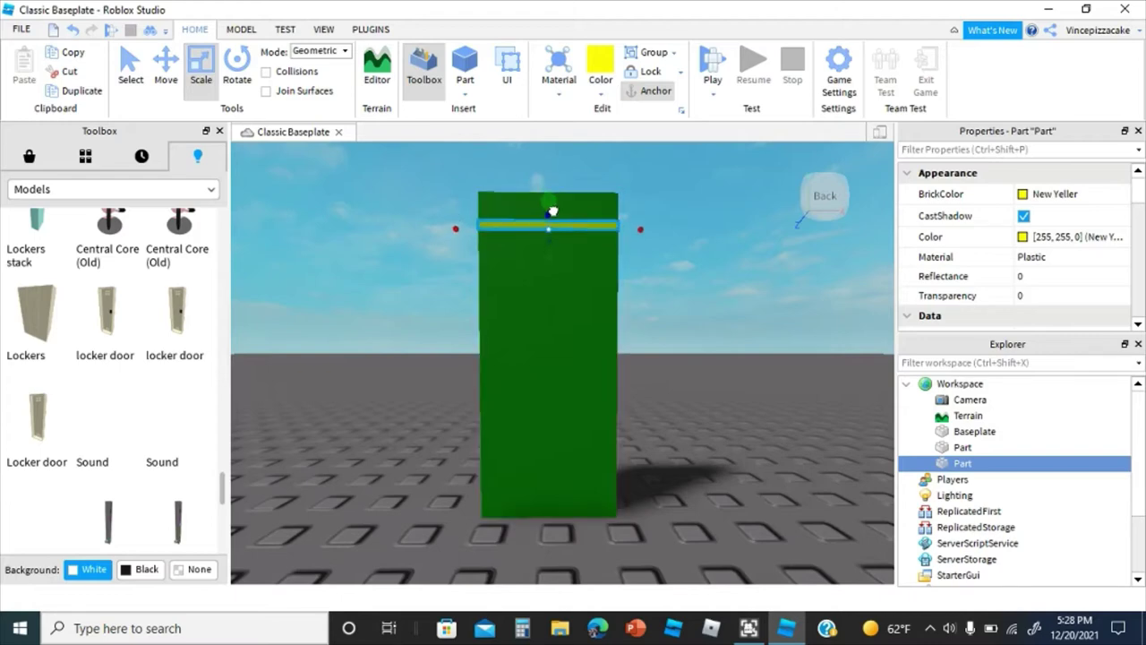
left_click_drag(641, 230, 502, 230)
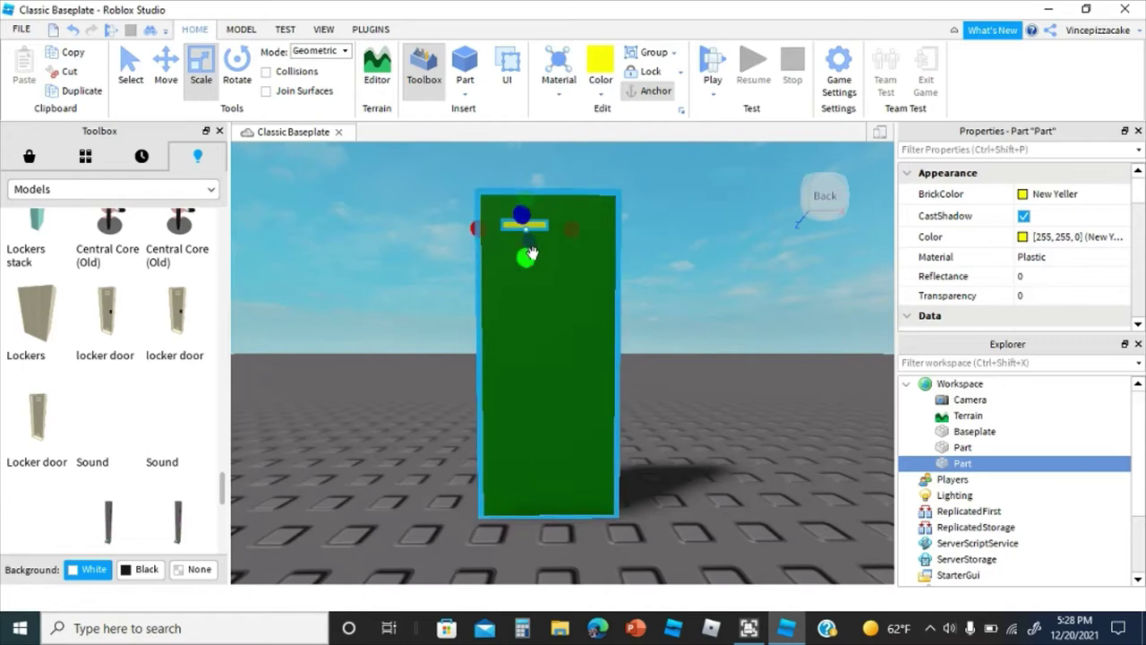
right_click_drag(539, 239, 539, 237)
scroll(540, 240, "up", 2)
scroll(539, 239, "down", 2)
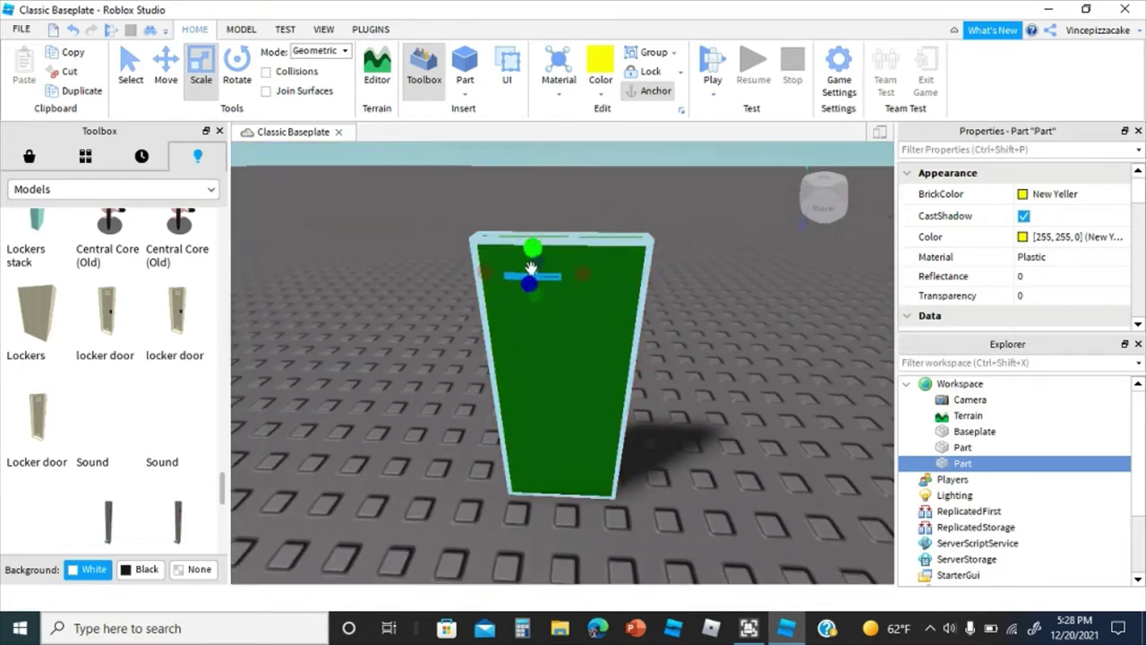
right_click_drag(564, 296, 568, 304)
scroll(566, 305, "up", 3)
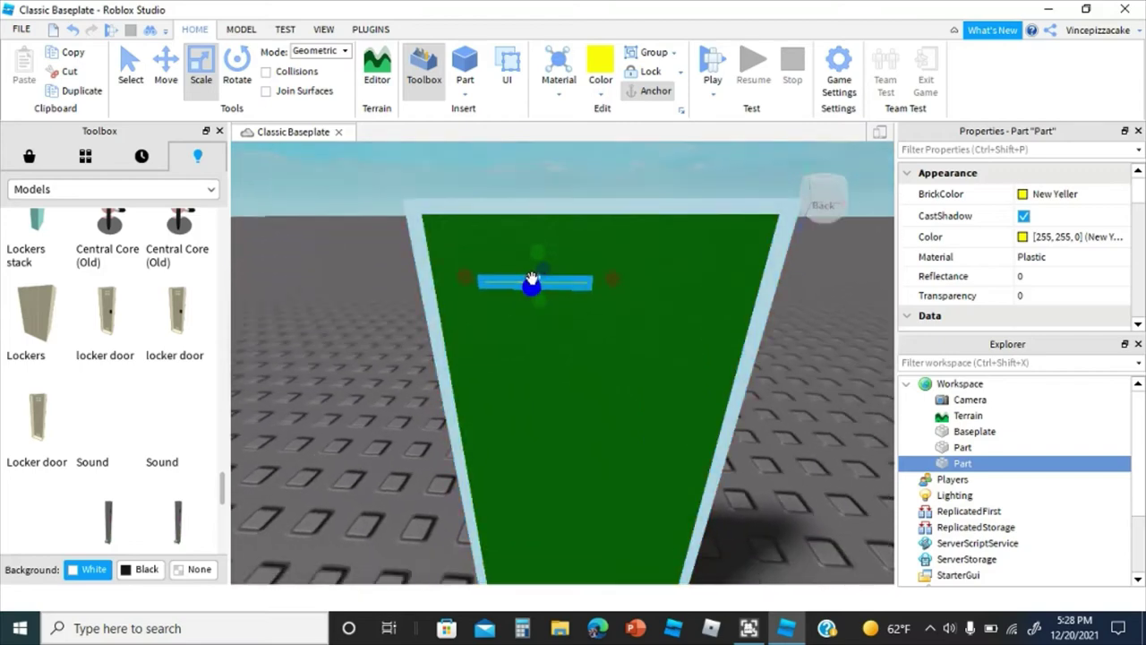
Step: Recolour the green panel Lily white
left_click(672, 236)
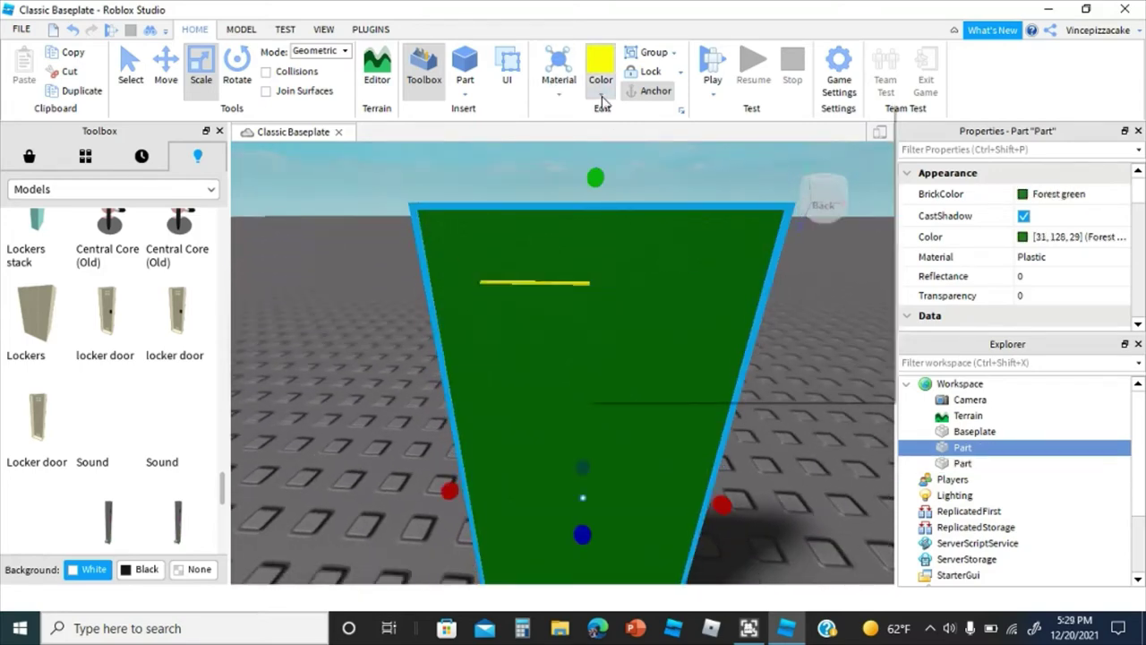
left_click(600, 79)
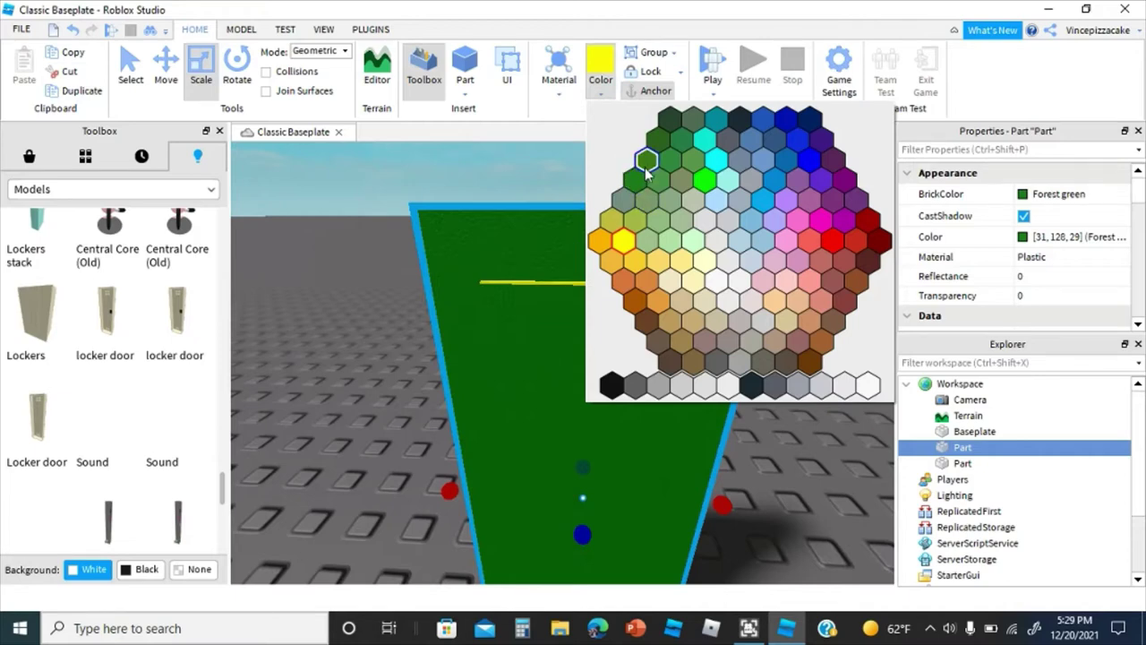
left_click(727, 389)
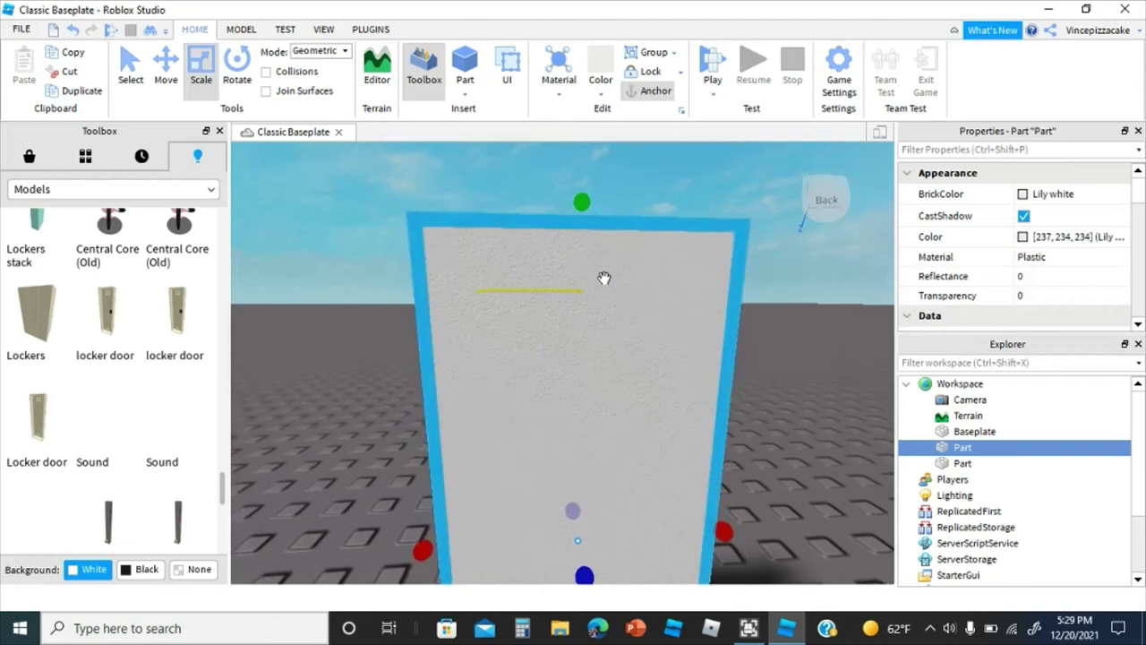
Step: Widen the yellow strip across most of the white panel, extend its depth forward, and thicken it slightly
left_click(576, 289)
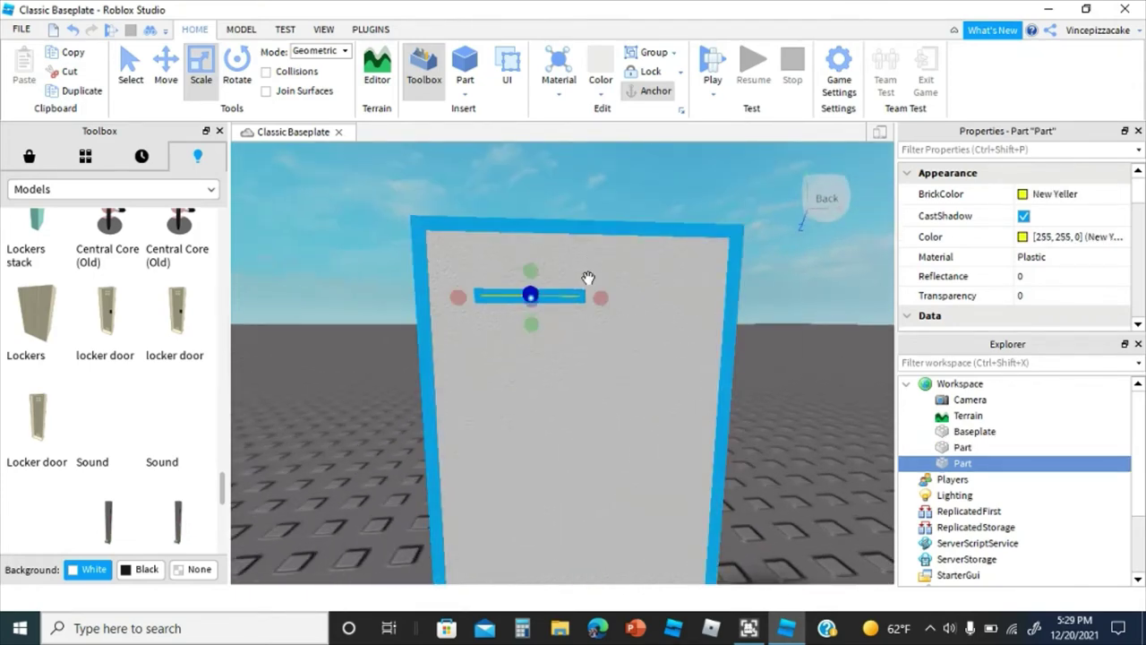
left_click_drag(602, 297, 705, 295)
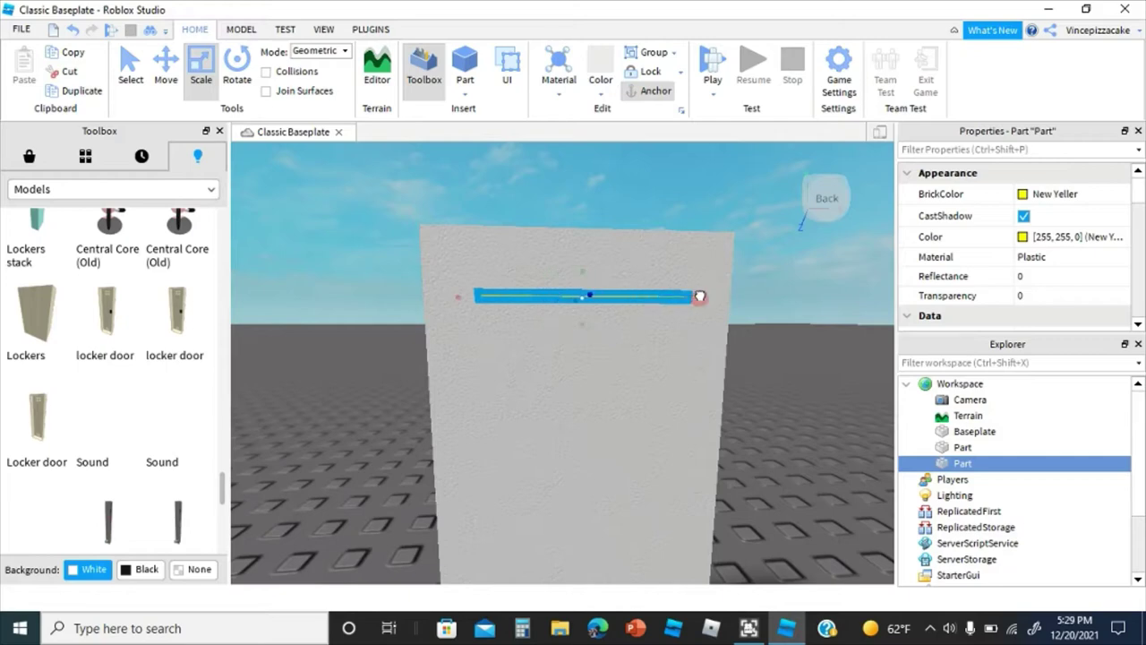
right_click_drag(704, 296, 704, 298)
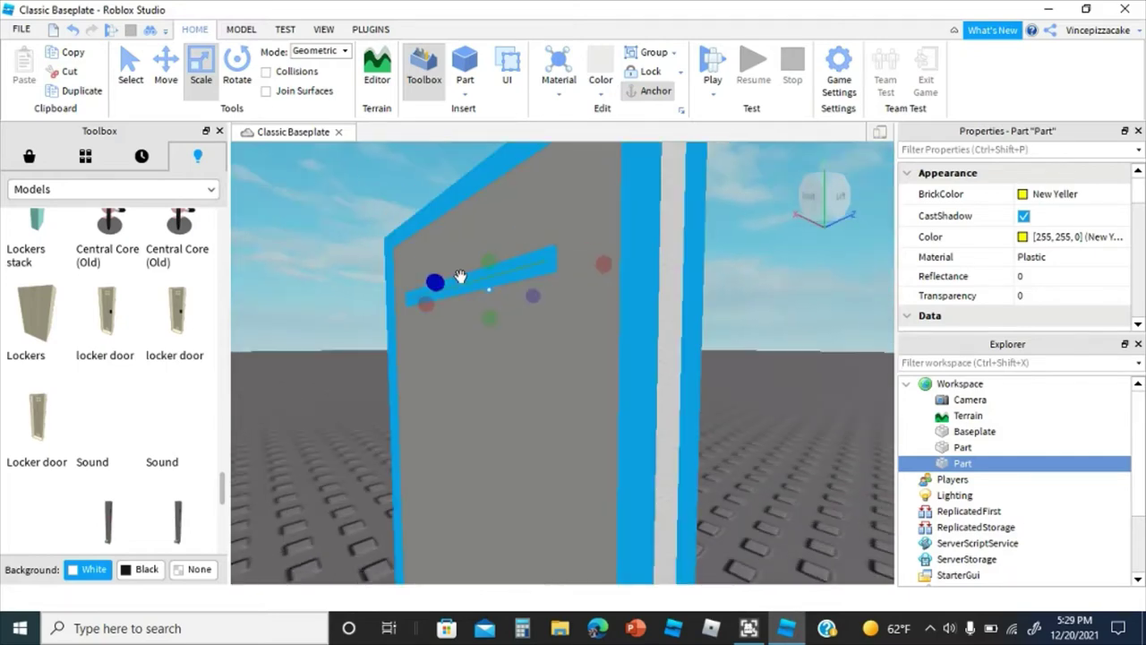
left_click_drag(436, 283, 409, 280)
right_click_drag(397, 280, 411, 275)
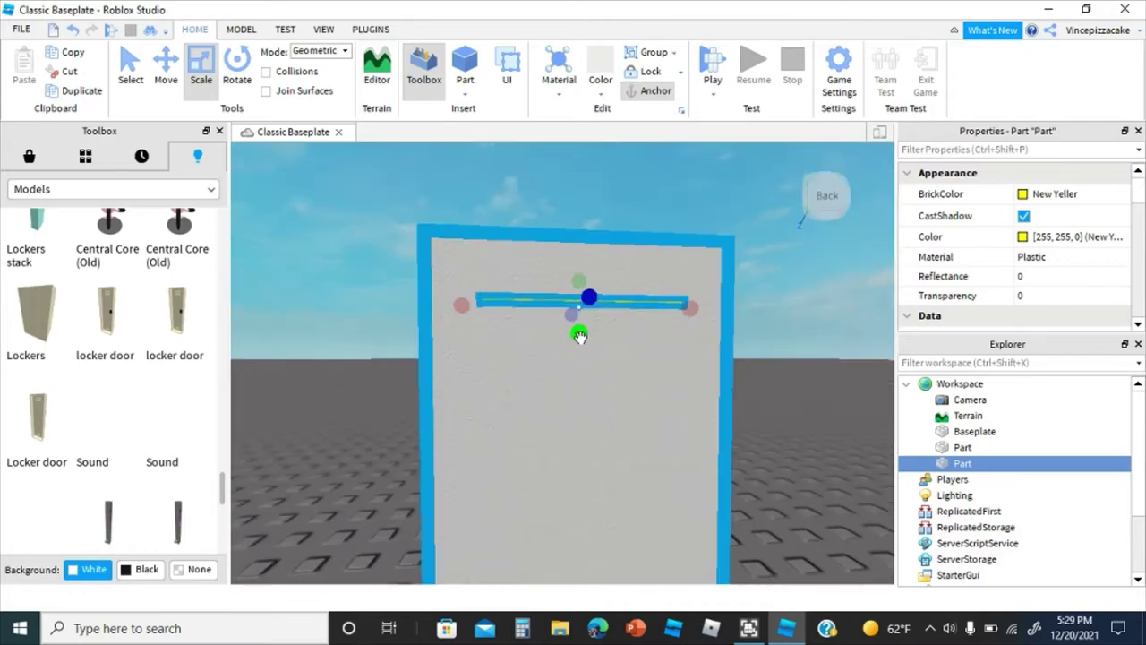
left_click_drag(580, 335, 580, 338)
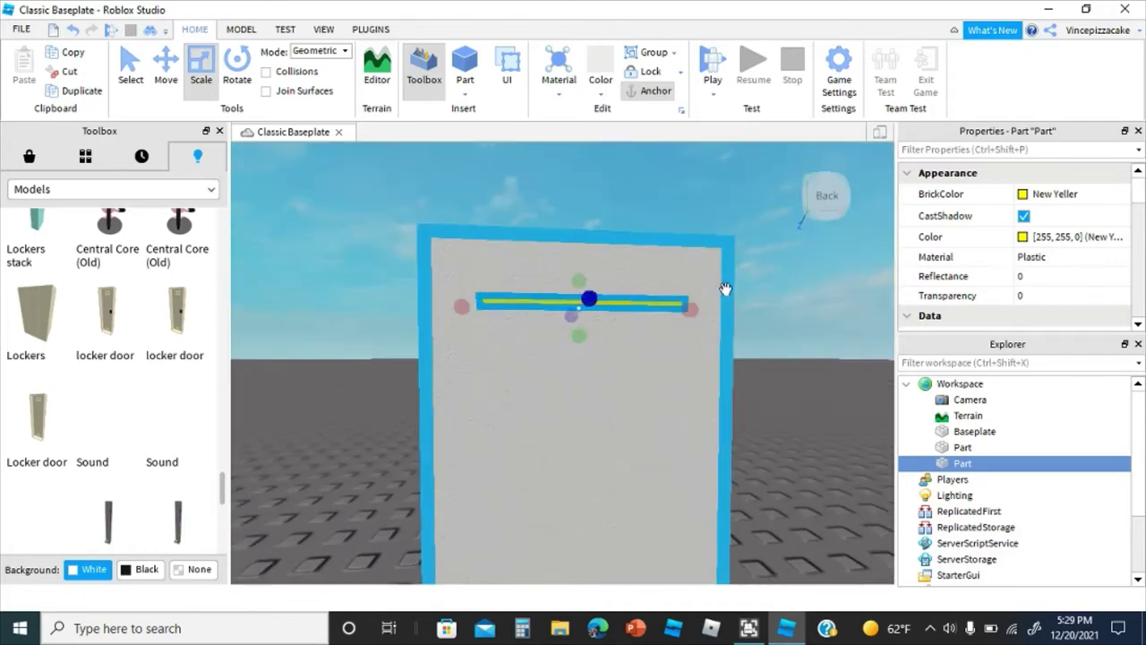
Step: Duplicate the yellow strip and move the copy a short distance above the original
right_click(725, 289)
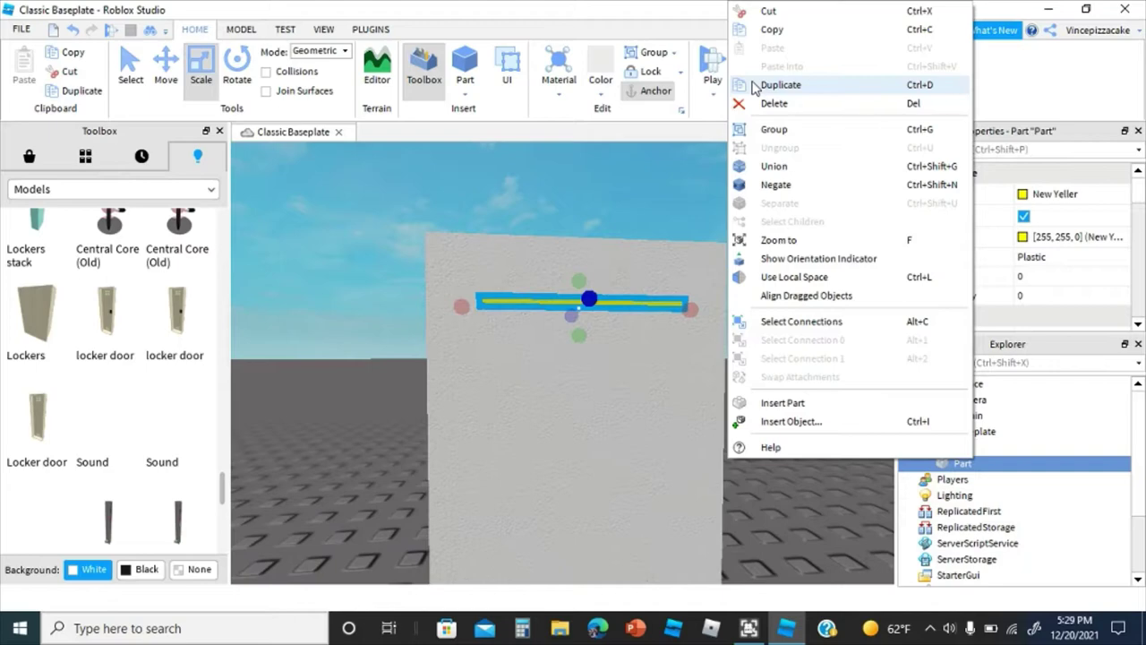
left_click(772, 85)
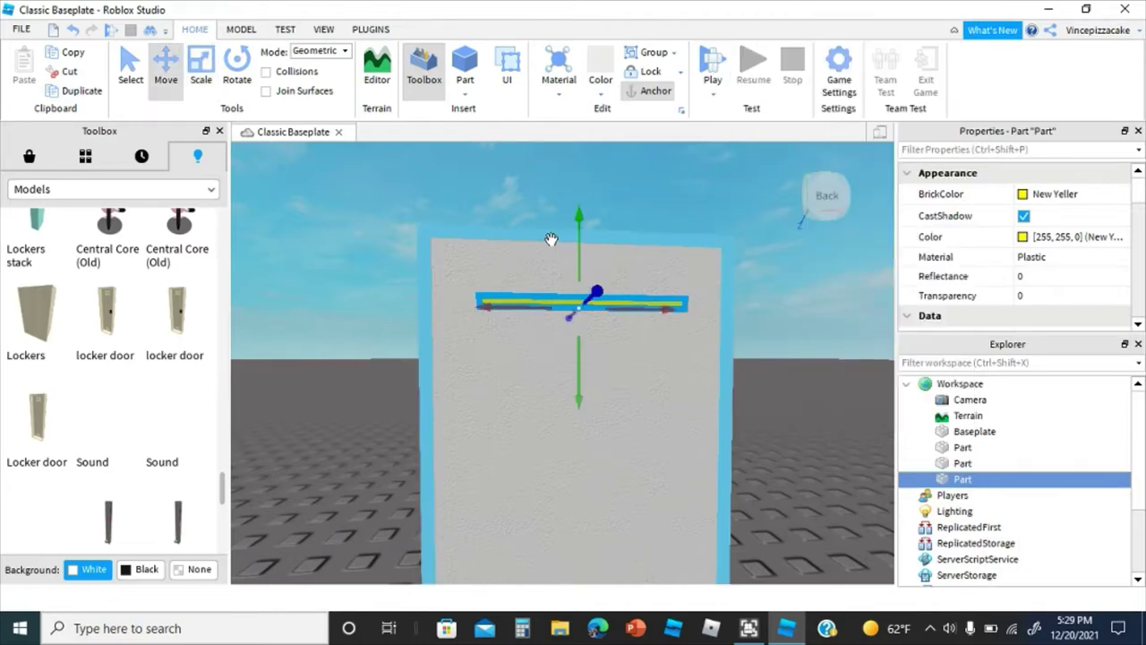
left_click_drag(579, 250, 584, 217)
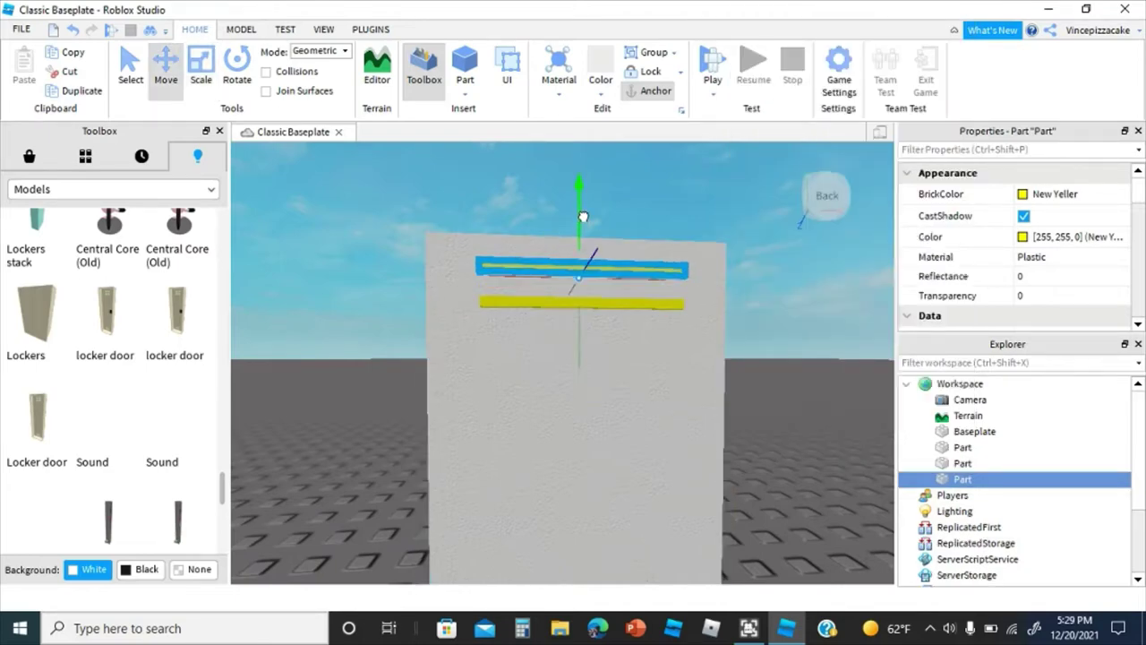
Step: Place two more copies of the yellow strip in a row below the original, and extend the white panel's height upward
right_click(583, 216)
left_click(637, 85)
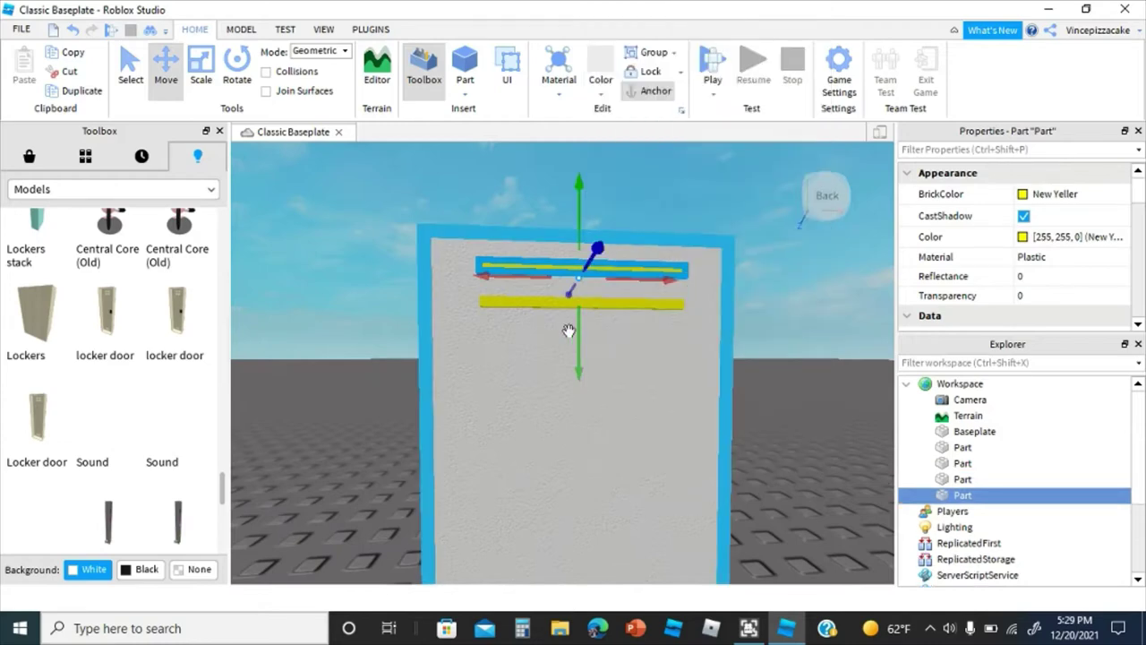
left_click_drag(578, 345, 581, 415)
right_click(580, 415)
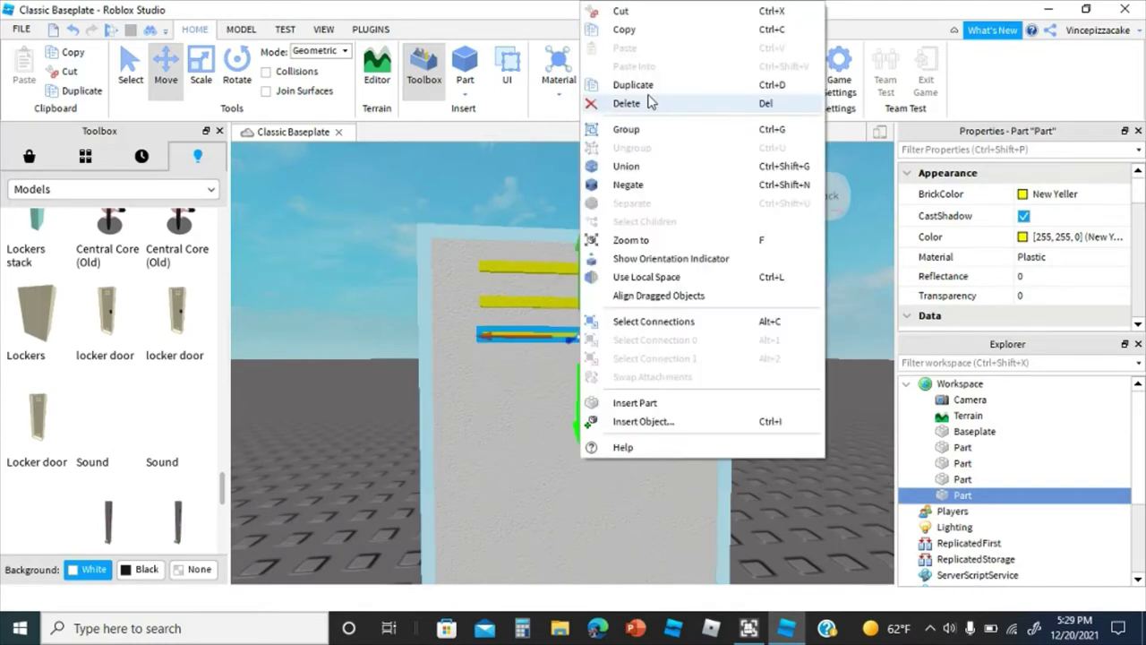
left_click(633, 85)
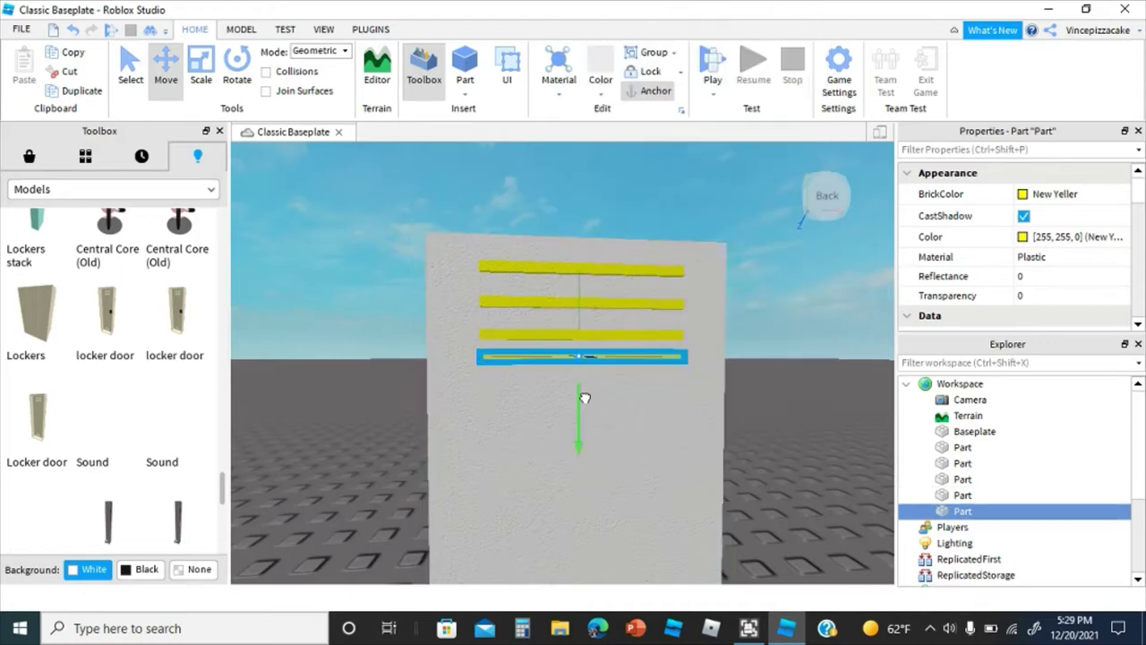
left_click_drag(584, 398, 585, 402)
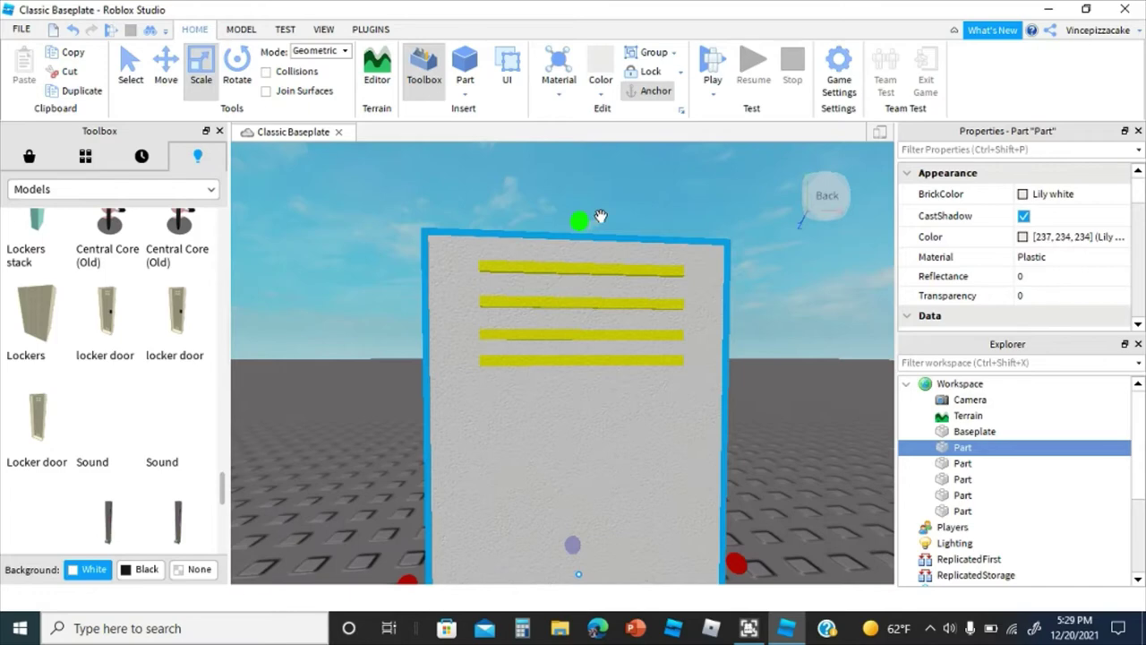
left_click_drag(600, 216, 545, 270)
Step: Select all four yellow strips and duplicate them together
left_click(984, 481)
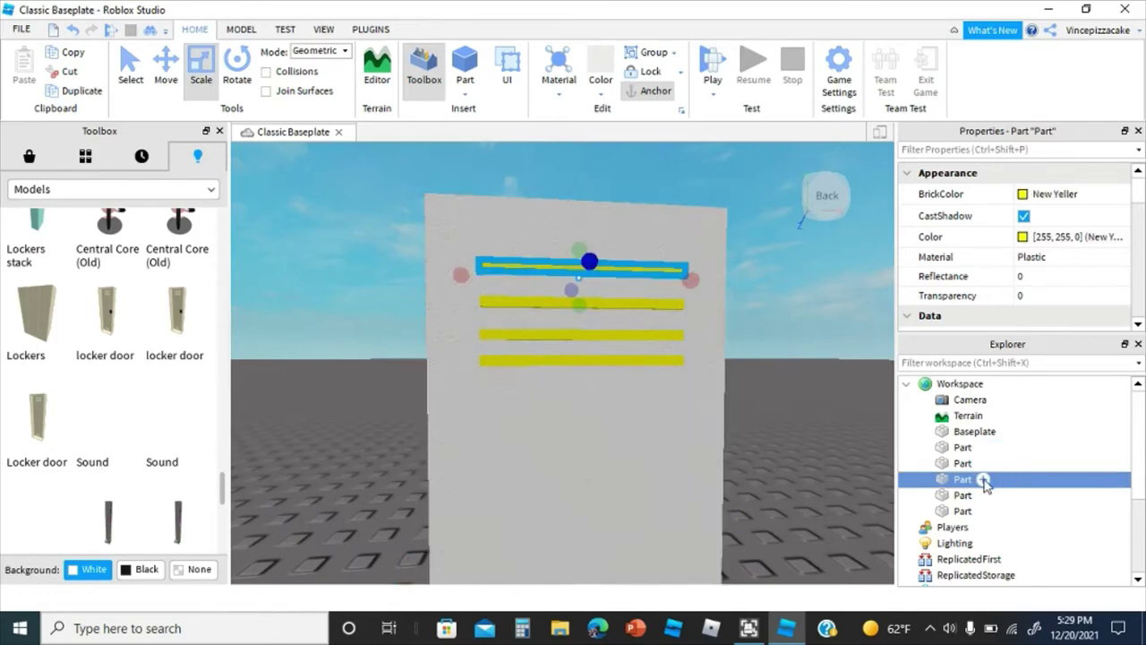
left_click(524, 302, "shift")
left_click(517, 335, "shift")
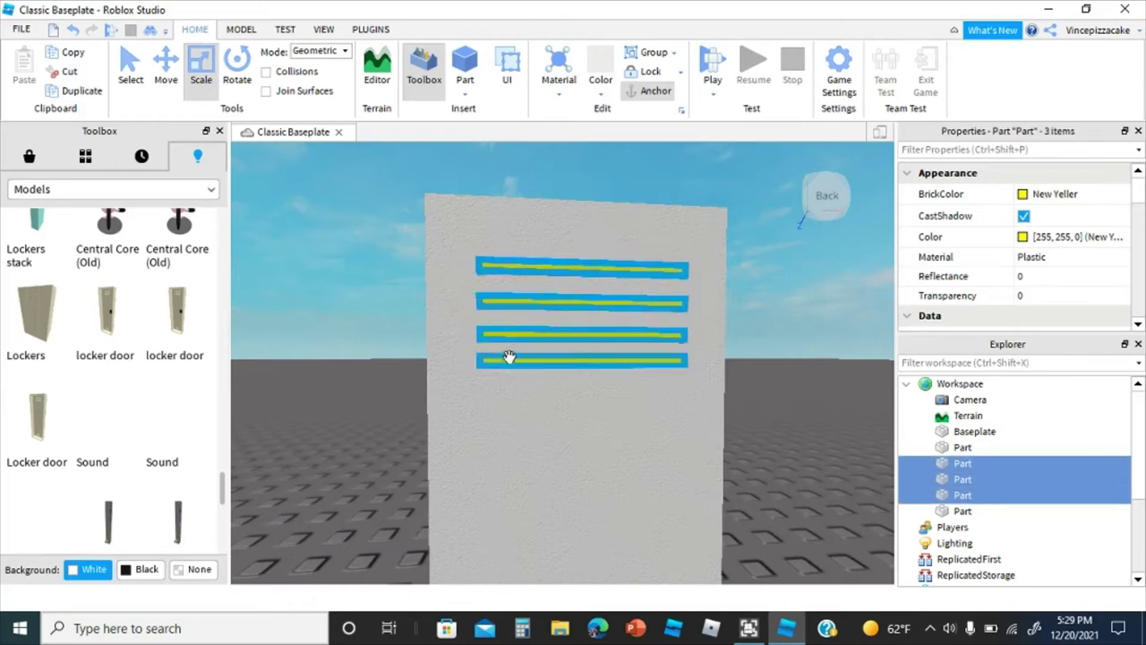
left_click(511, 358, "shift")
right_click(510, 358)
left_click(582, 84)
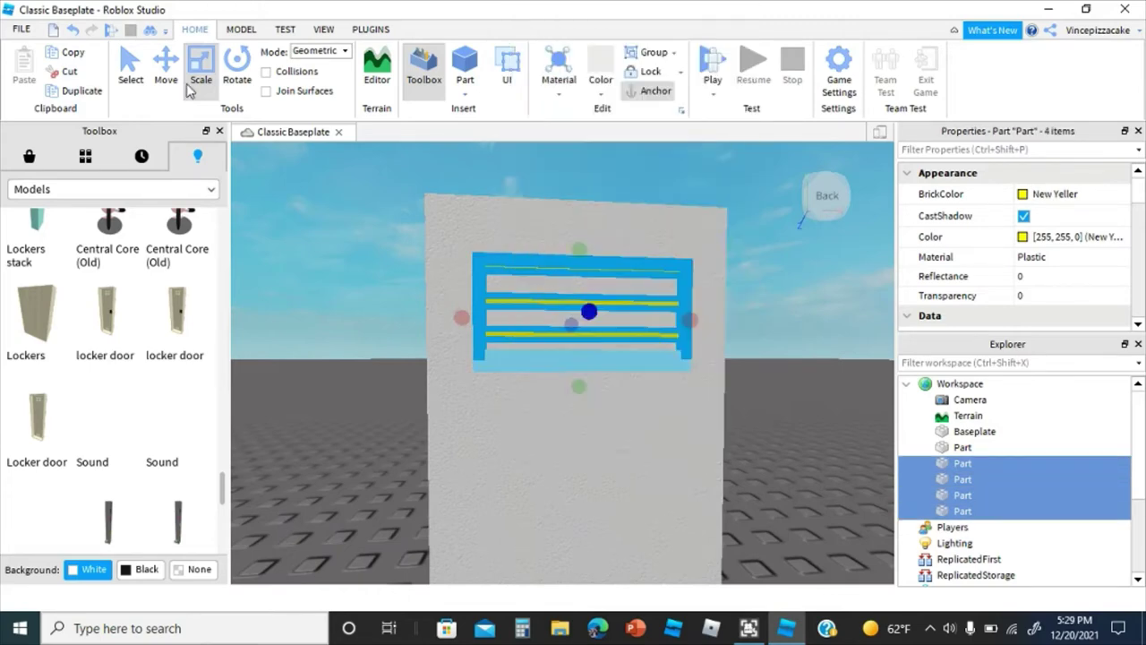
Step: Move the four duplicated yellow strips straight down to the bottom of the white panel
left_click(166, 64)
scroll(481, 253, "up", 1)
right_click(481, 253)
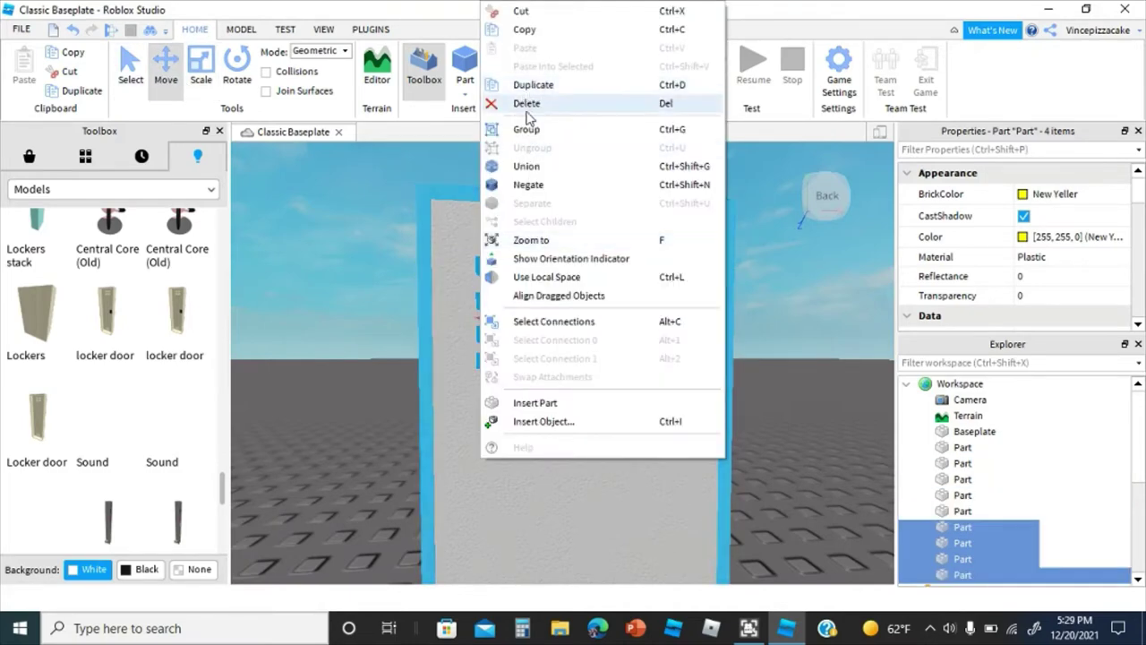
left_click(531, 240)
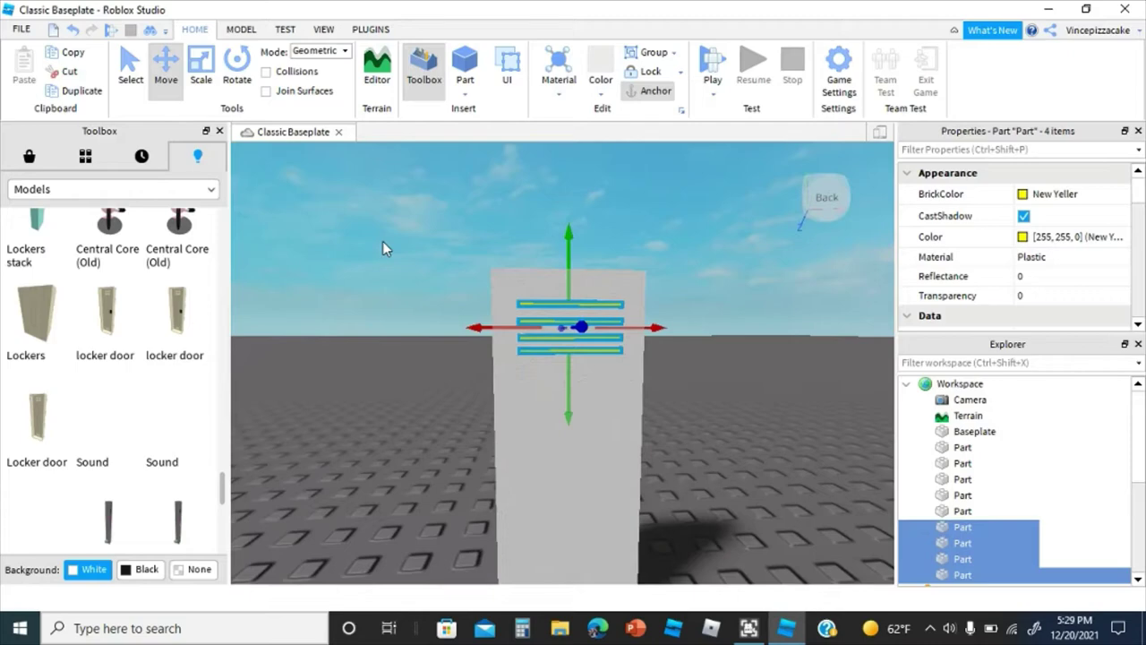
scroll(384, 248, "down", 1)
scroll(544, 310, "up", 3)
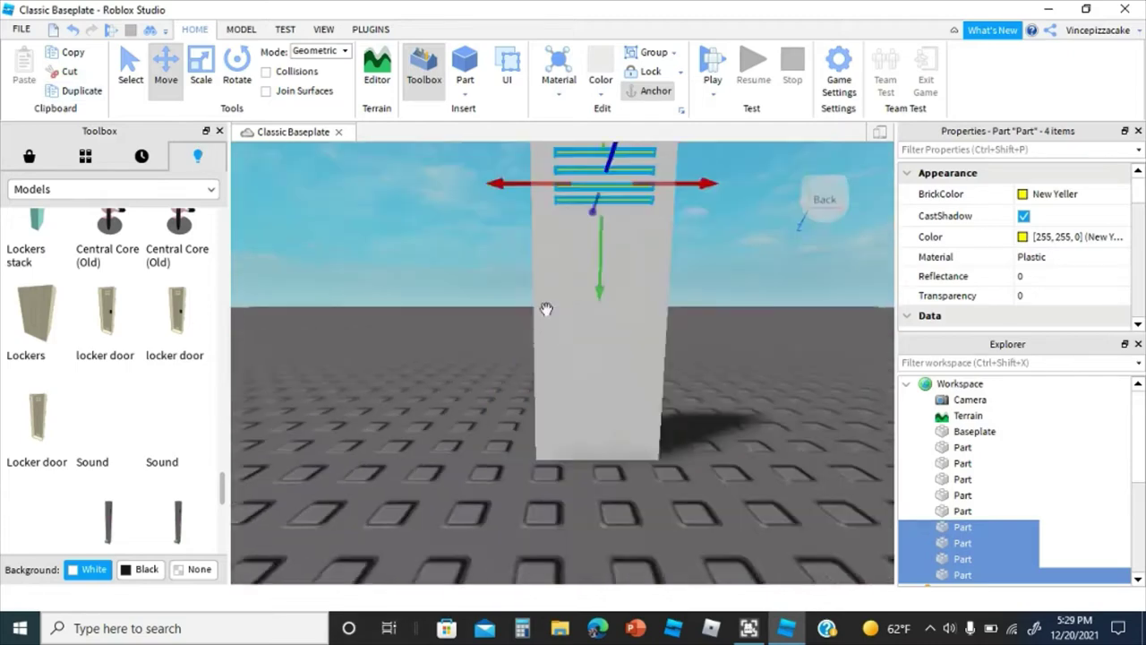
scroll(548, 305, "down", 1)
left_click_drag(599, 278, 604, 471)
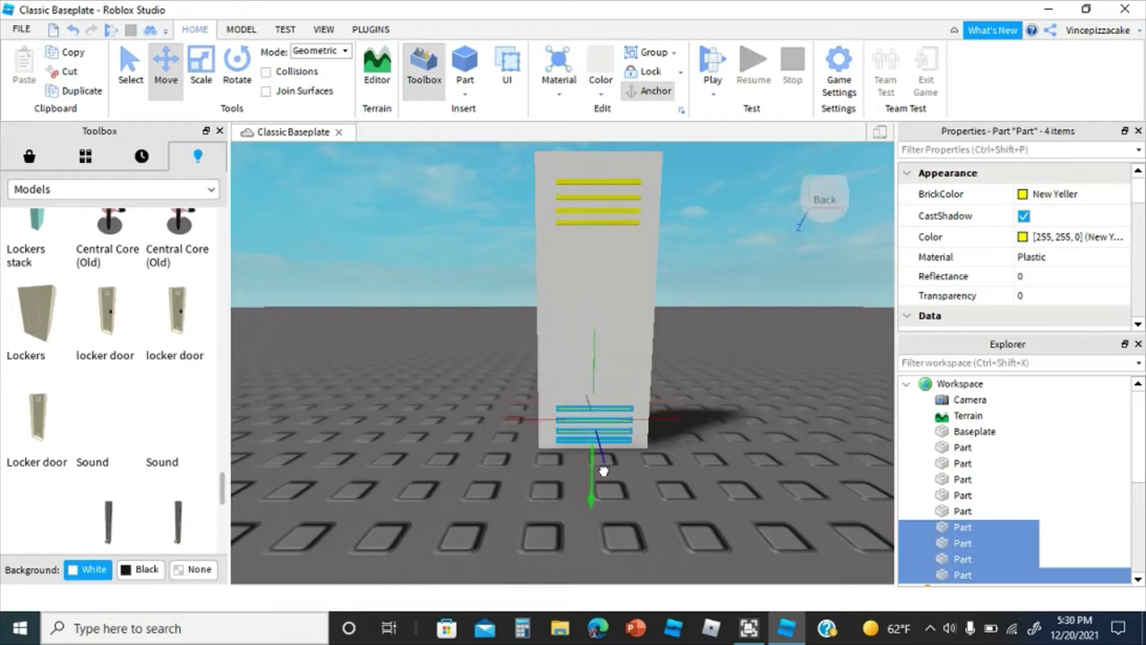
scroll(689, 432, "down", 2)
left_click(646, 427)
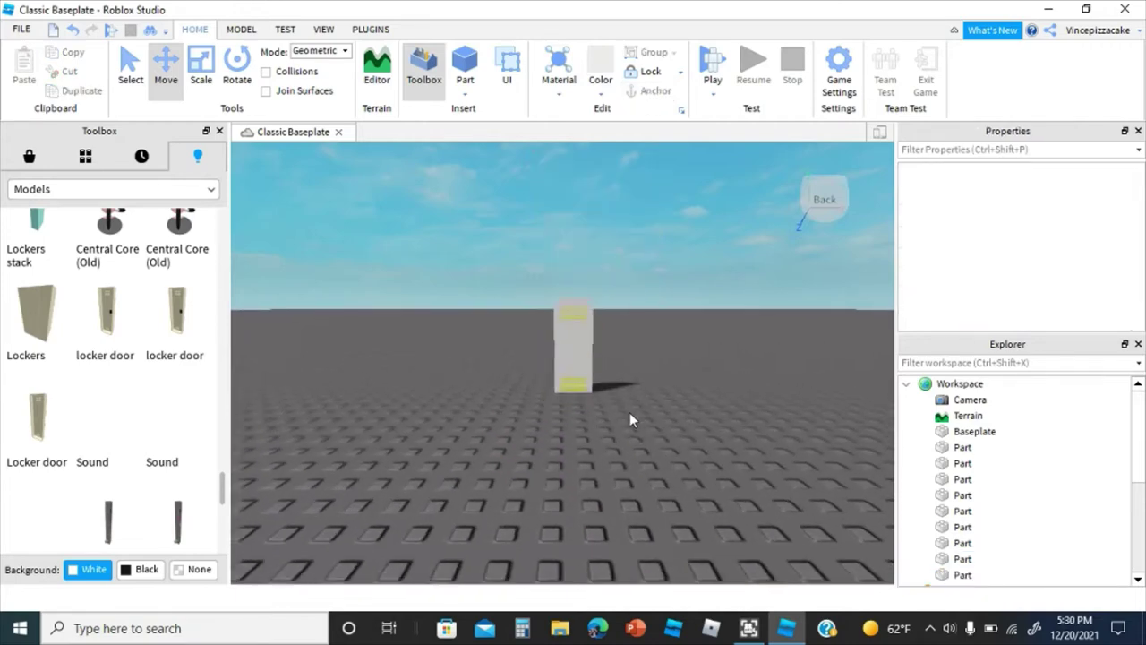
scroll(629, 413, "up", 2)
scroll(630, 414, "up", 3)
left_click(507, 355)
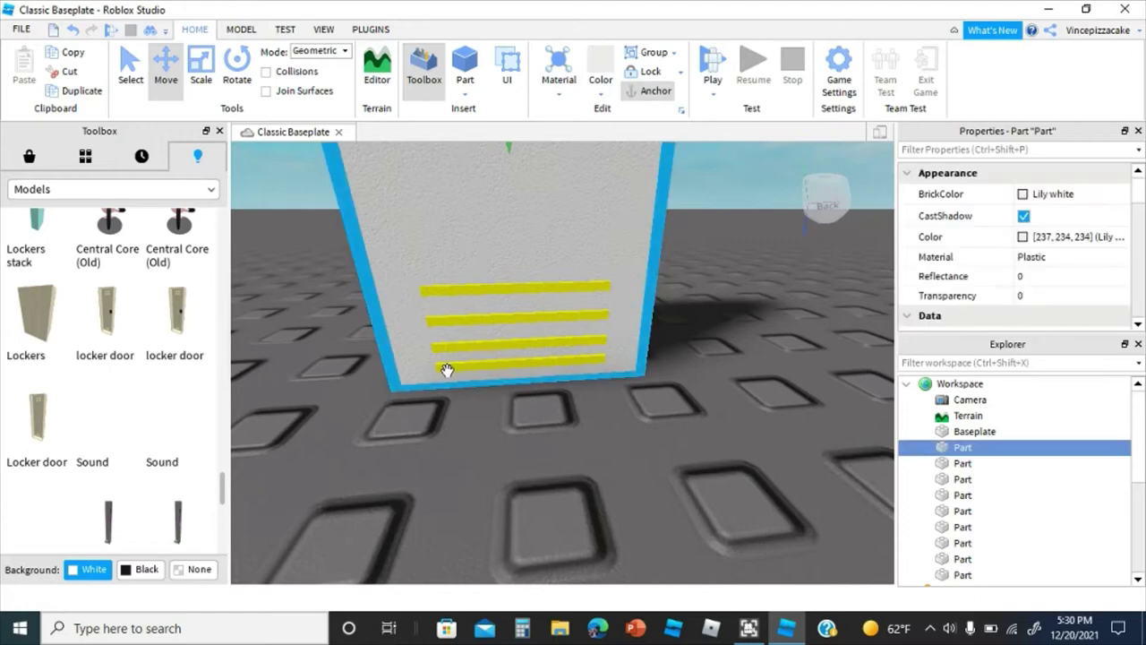
left_click(447, 370)
left_click(454, 344, "ctrl")
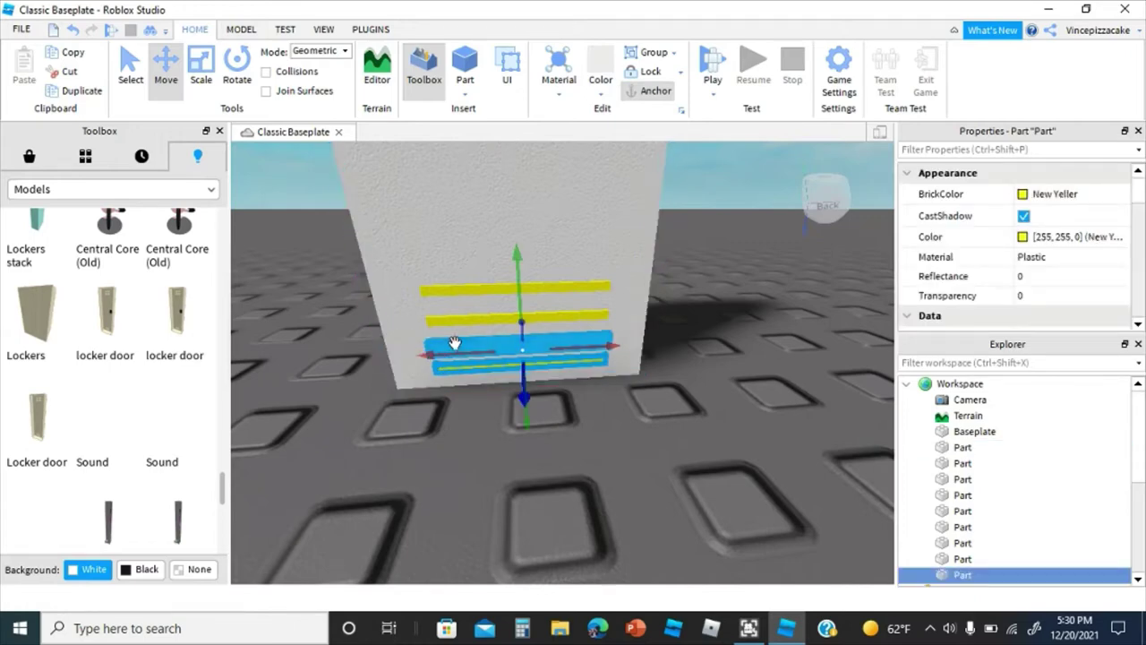
left_click(463, 319, "ctrl")
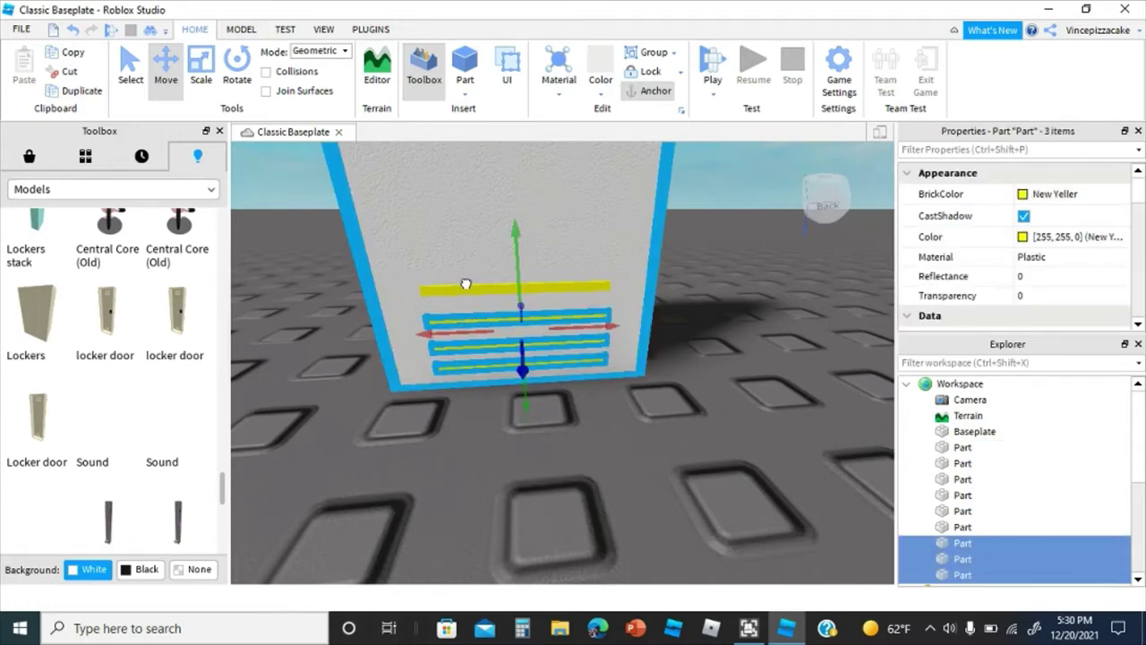
left_click(465, 282, "ctrl")
left_click(722, 278)
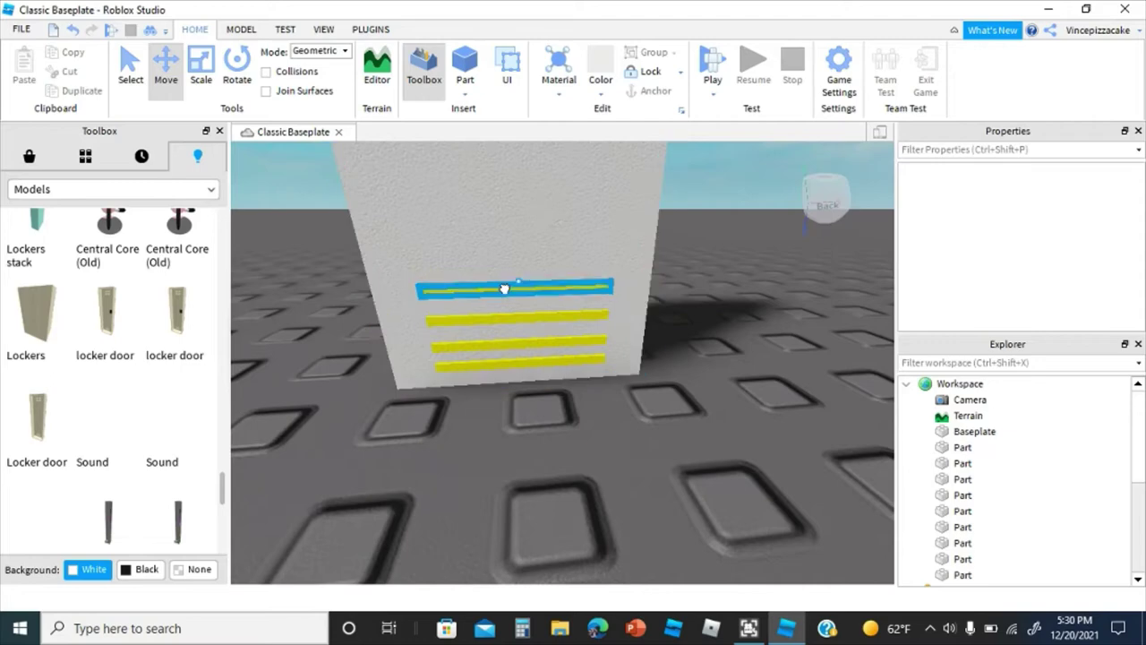
Step: Select all eight yellow strips in the lower and upper vent rows and negate them
left_click(504, 288)
left_click(461, 323, "ctrl")
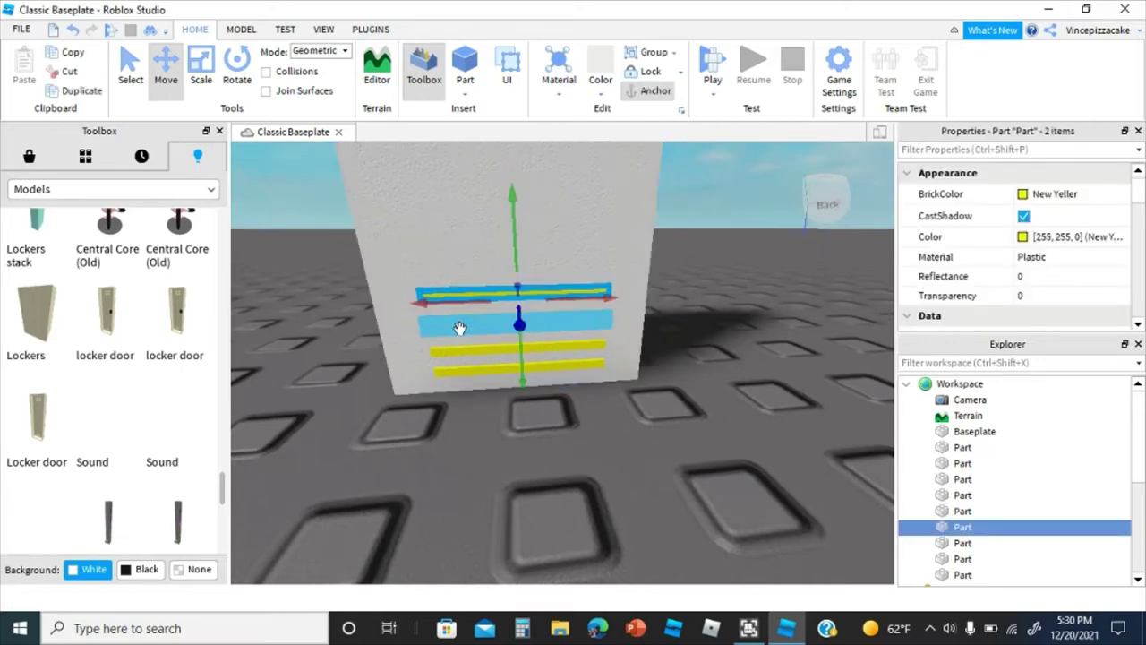
left_click(465, 350, "ctrl")
left_click(464, 368, "ctrl")
right_click_drag(464, 368, 465, 360)
scroll(464, 361, "up", 5)
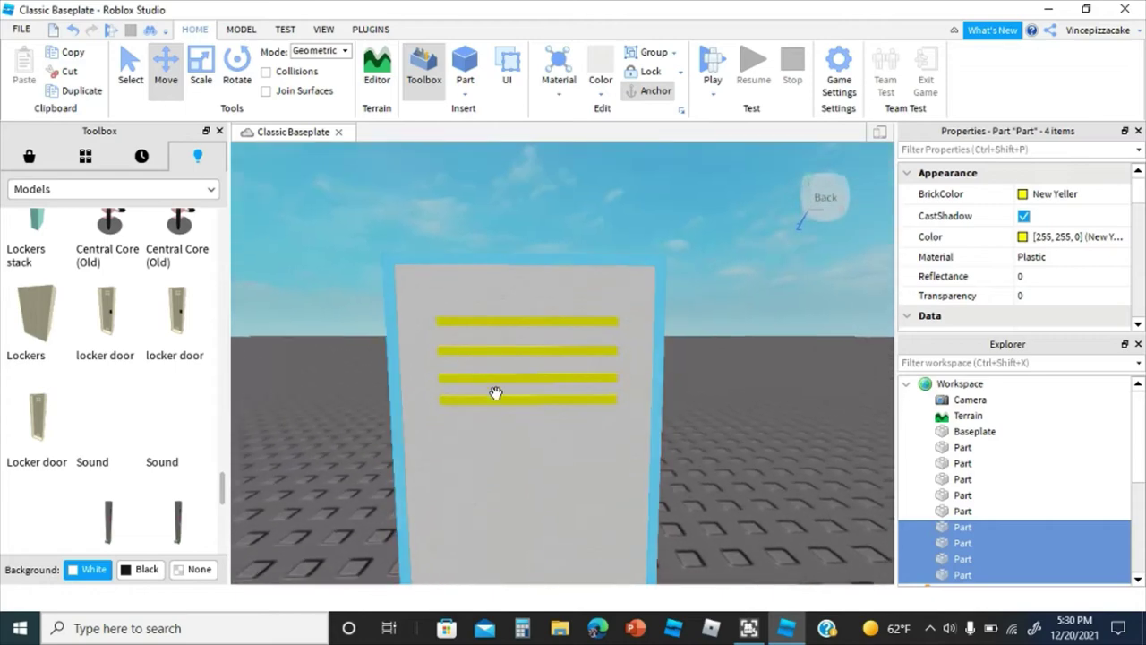
left_click(493, 402, "ctrl")
left_click(494, 378, "ctrl")
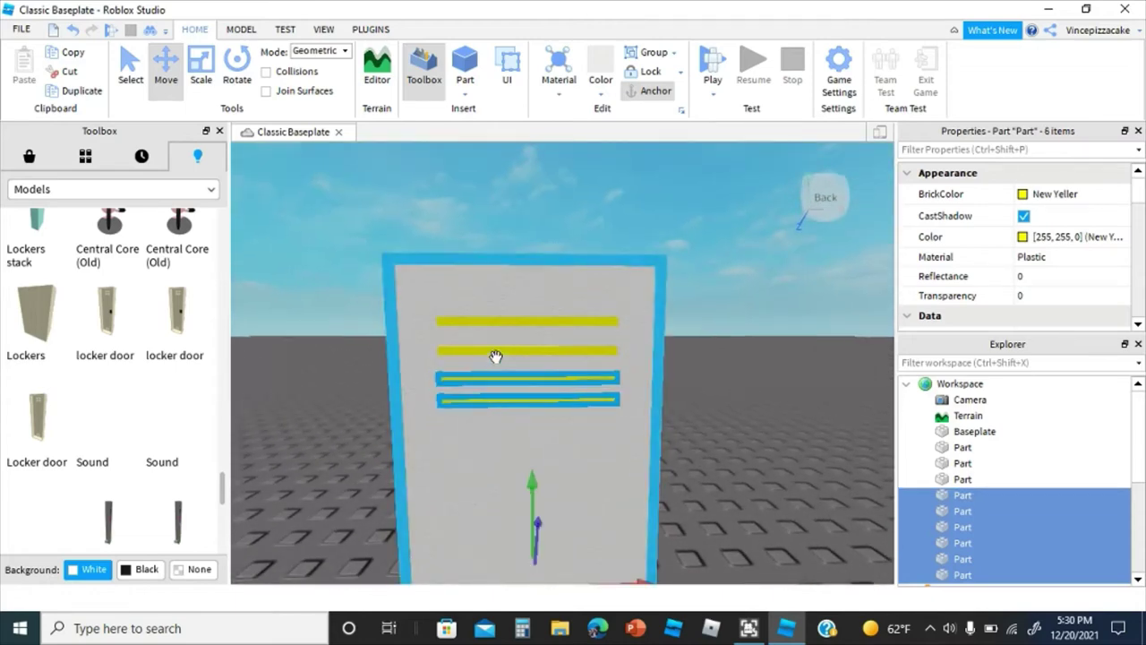
left_click(496, 321, "ctrl")
left_click(501, 321, "ctrl")
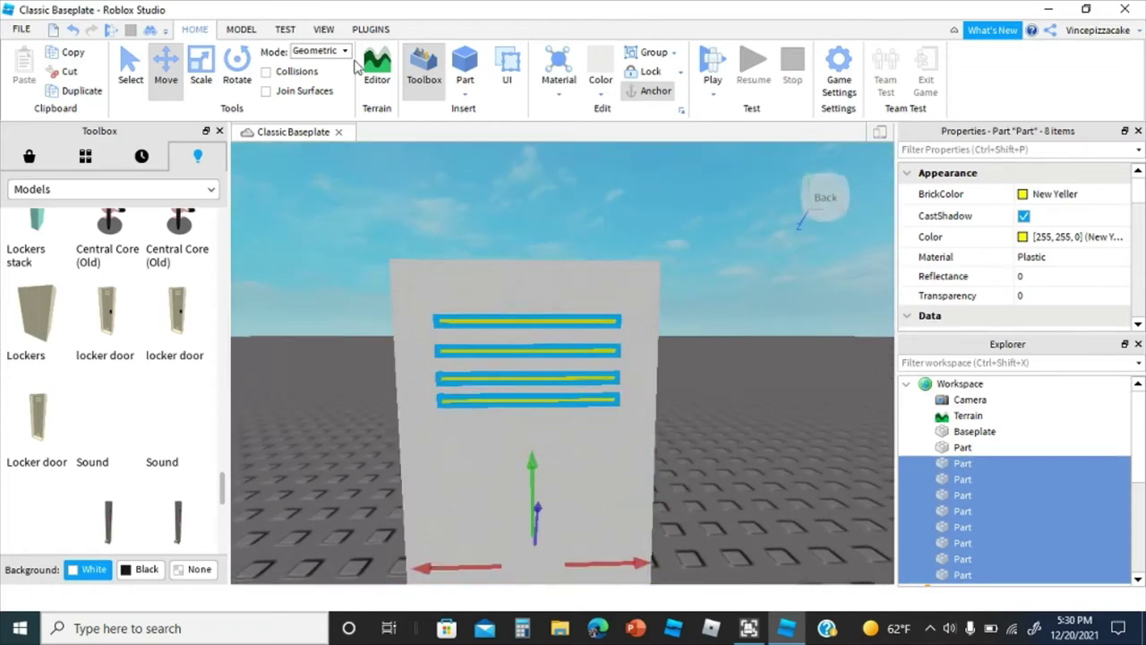
left_click(242, 30)
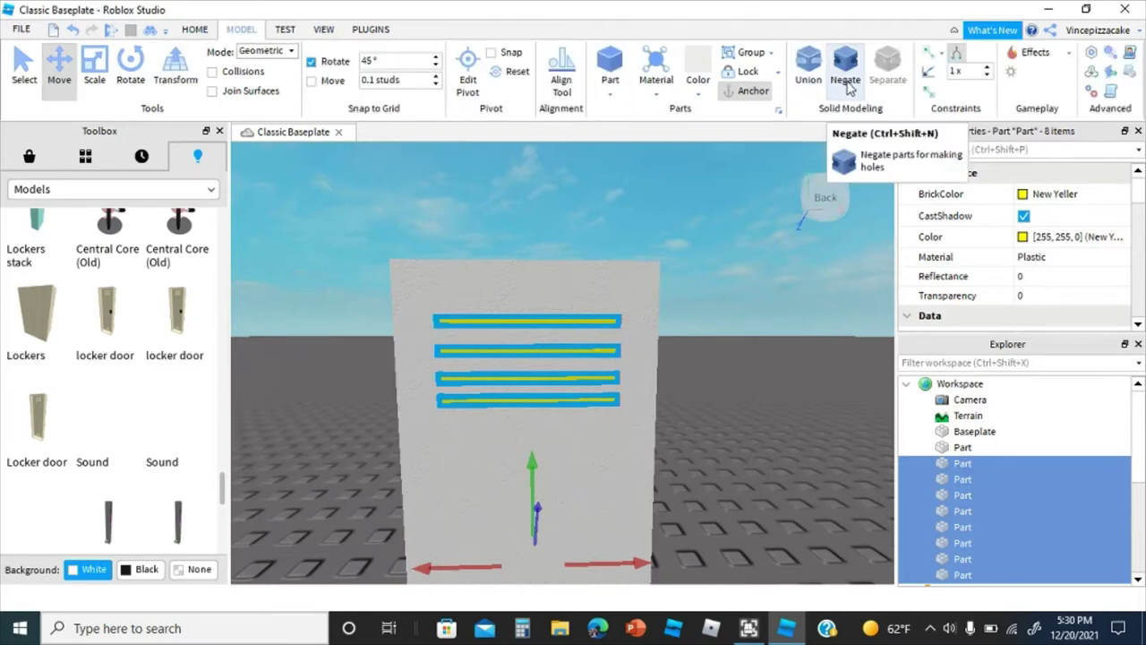
left_click(847, 86)
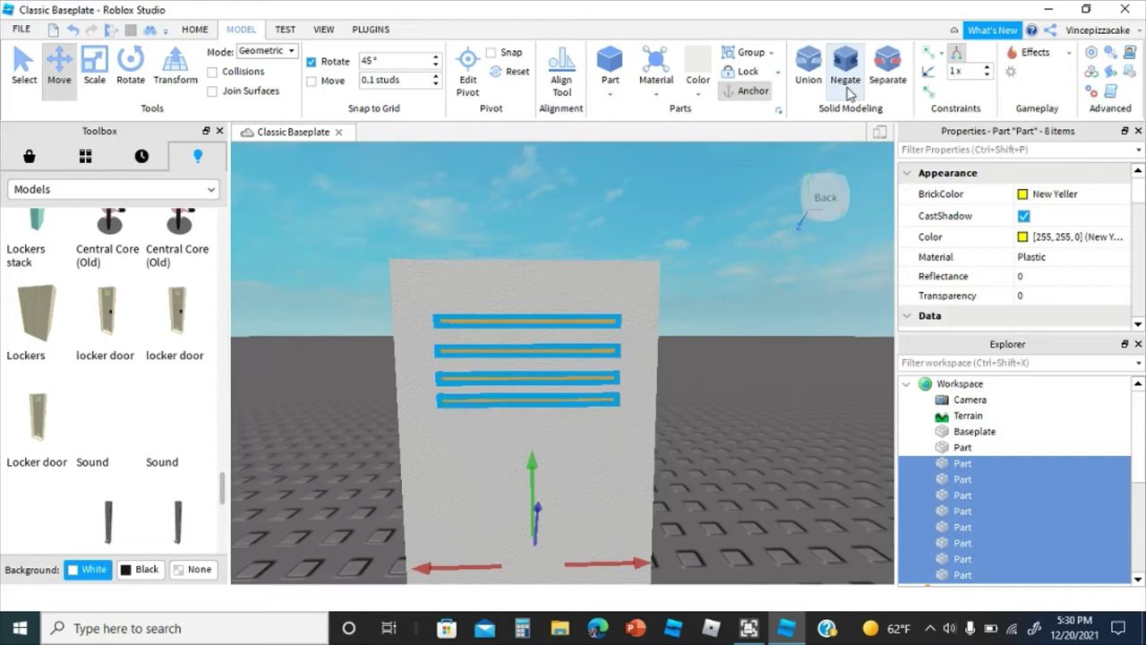
Step: Select all eight negative parts together with the white panel and union them to cut the vent slots
right_click_drag(767, 309, 619, 415)
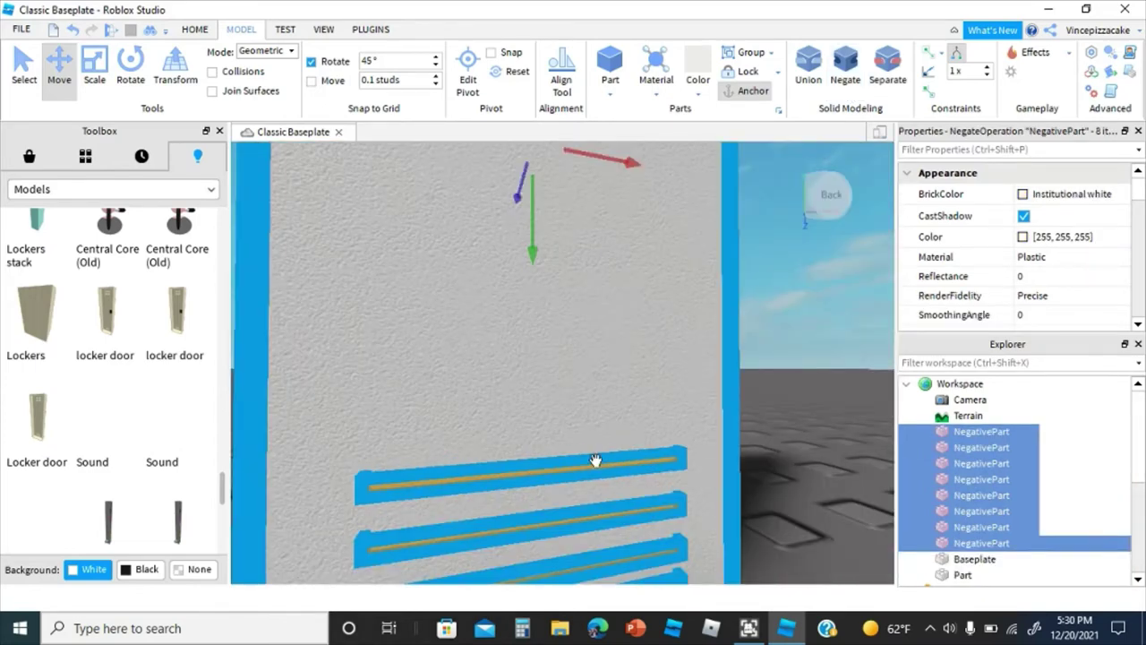
left_click(756, 454)
right_click_drag(757, 453, 703, 450)
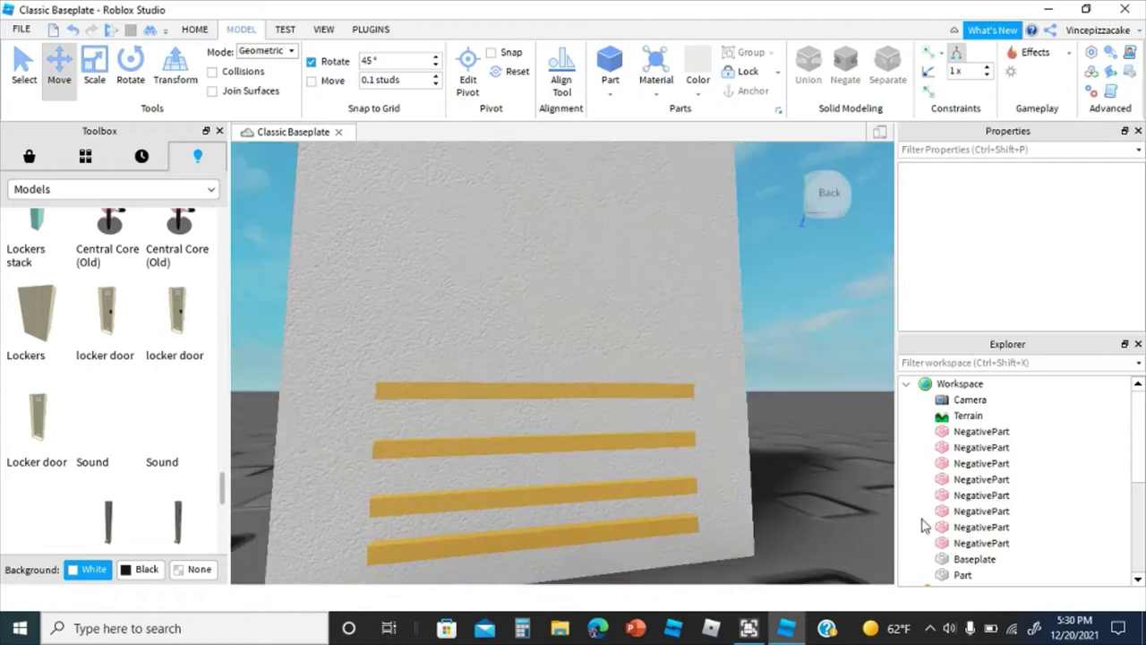
left_click(982, 542)
left_click(974, 433, "shift")
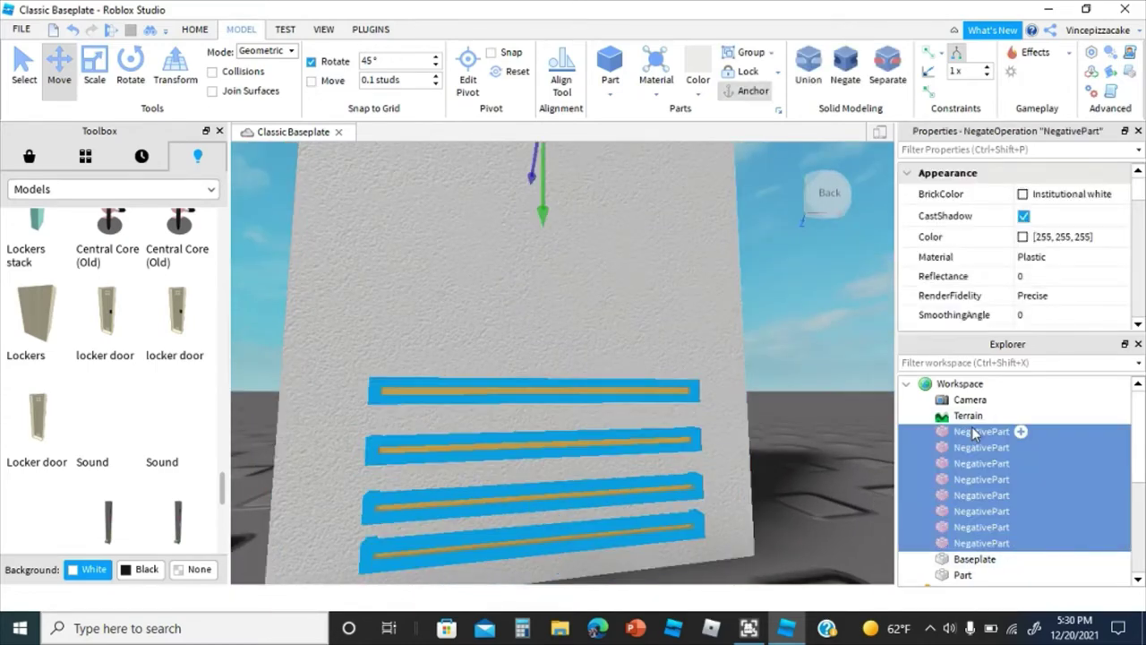
scroll(684, 430, "down", 5)
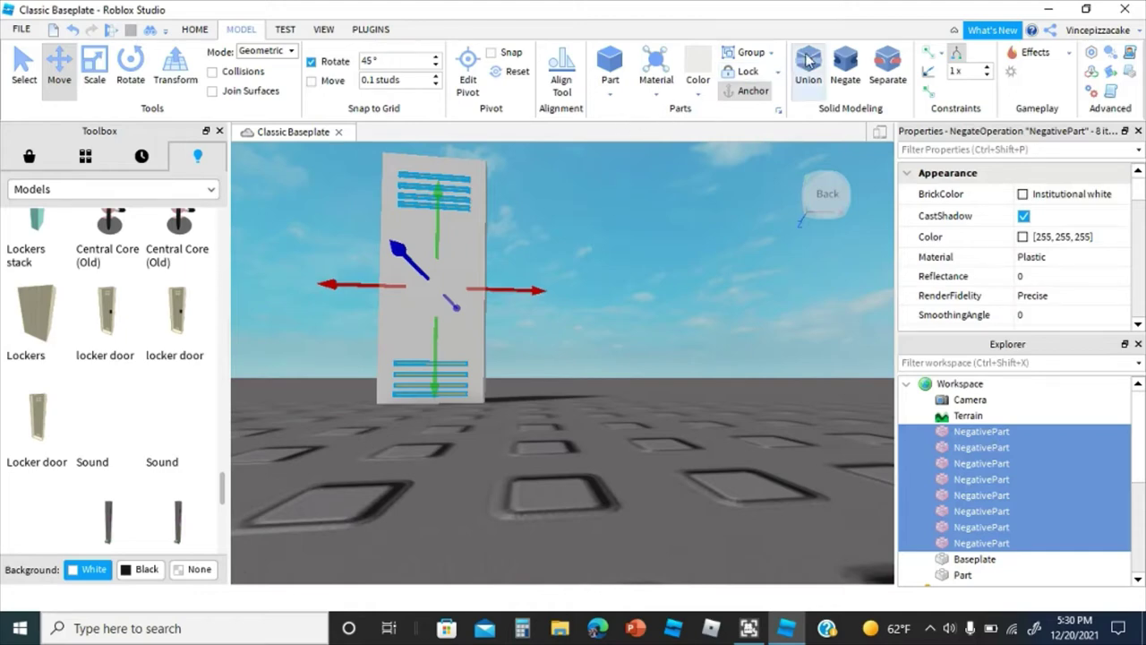
scroll(538, 269, "up", 10)
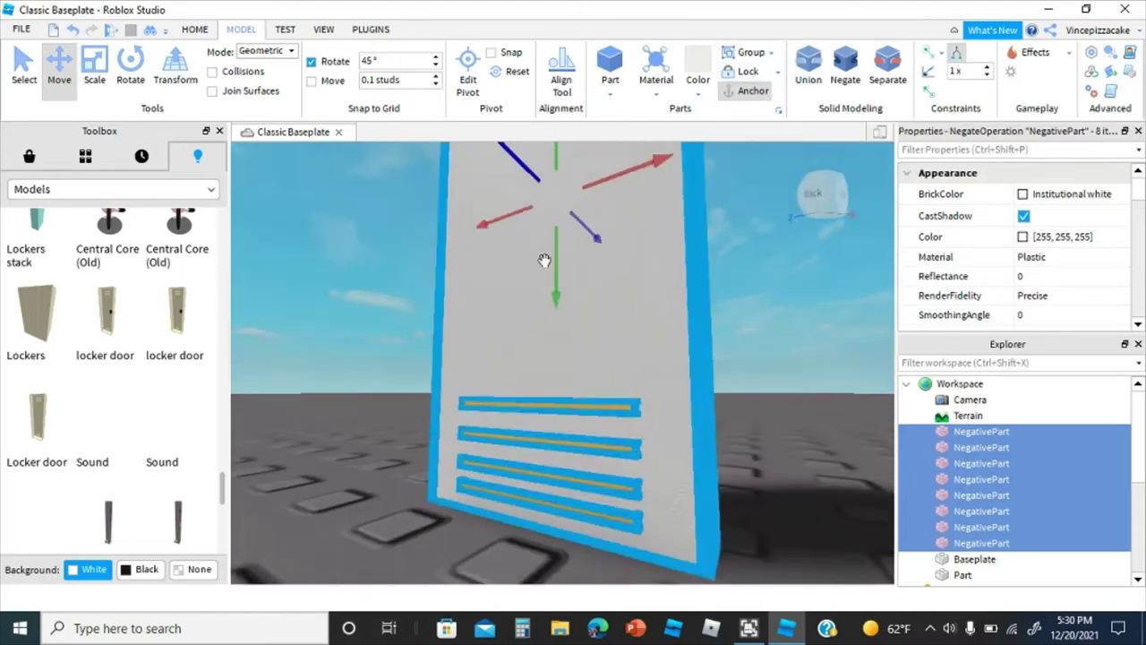
left_click(557, 325, "ctrl")
scroll(561, 325, "down", 10)
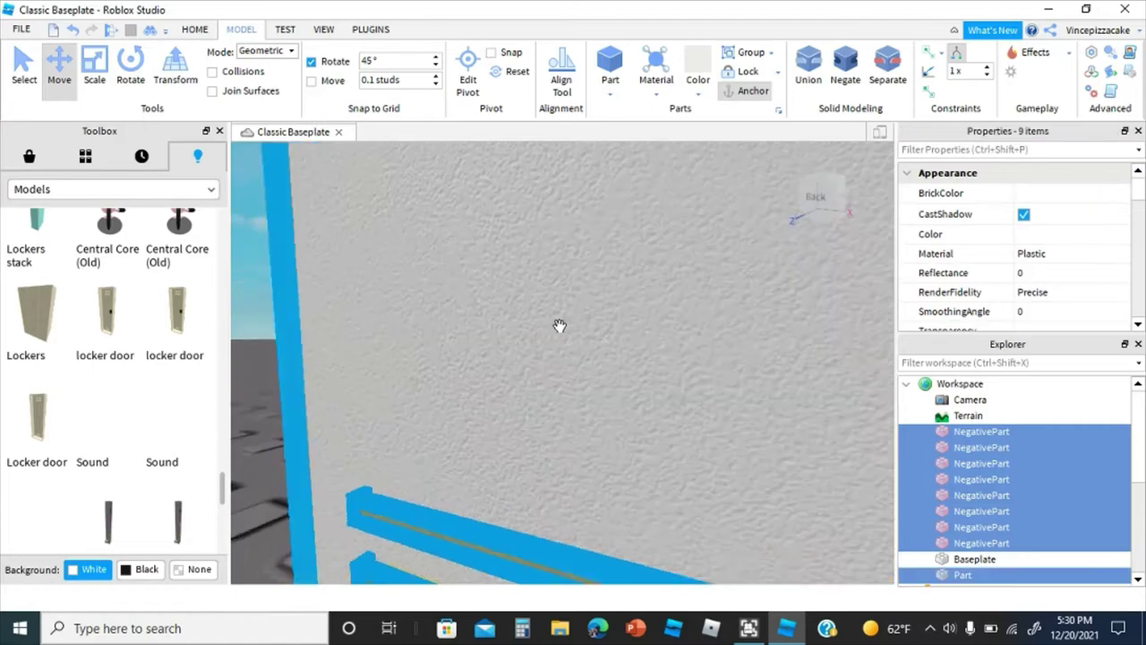
left_click(807, 80)
scroll(682, 271, "up", 2)
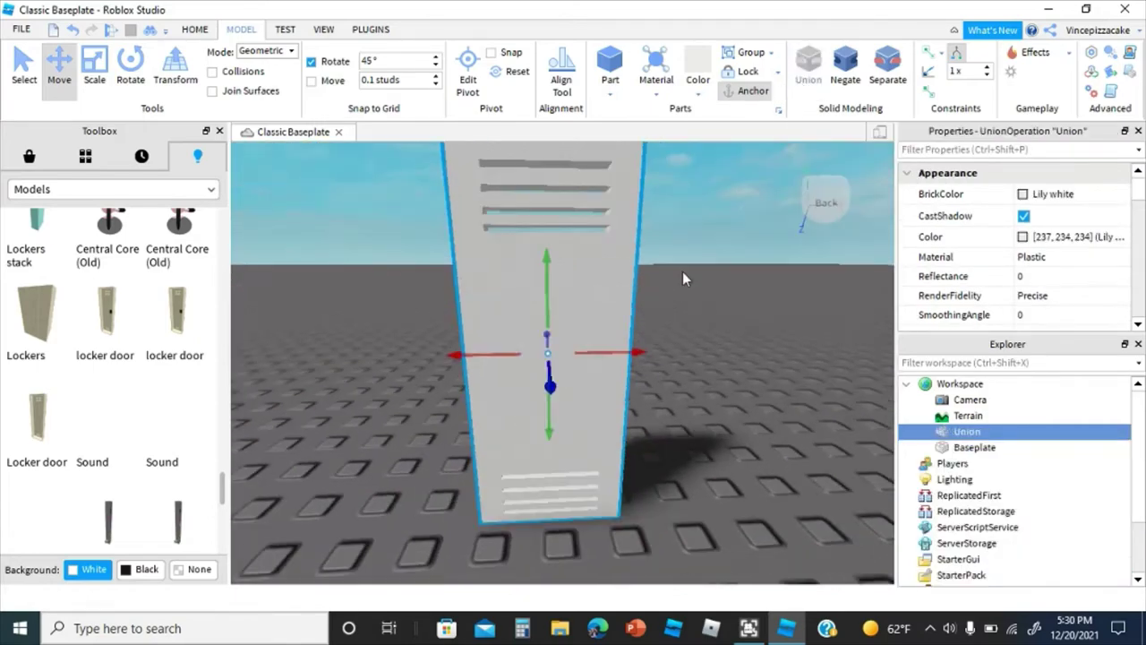
left_click(683, 271)
Step: Search the Toolbox models for "oval mesh" and insert an oval mesh near the top of the locker panel
right_click_drag(683, 271, 683, 271)
key("e")
key("w")
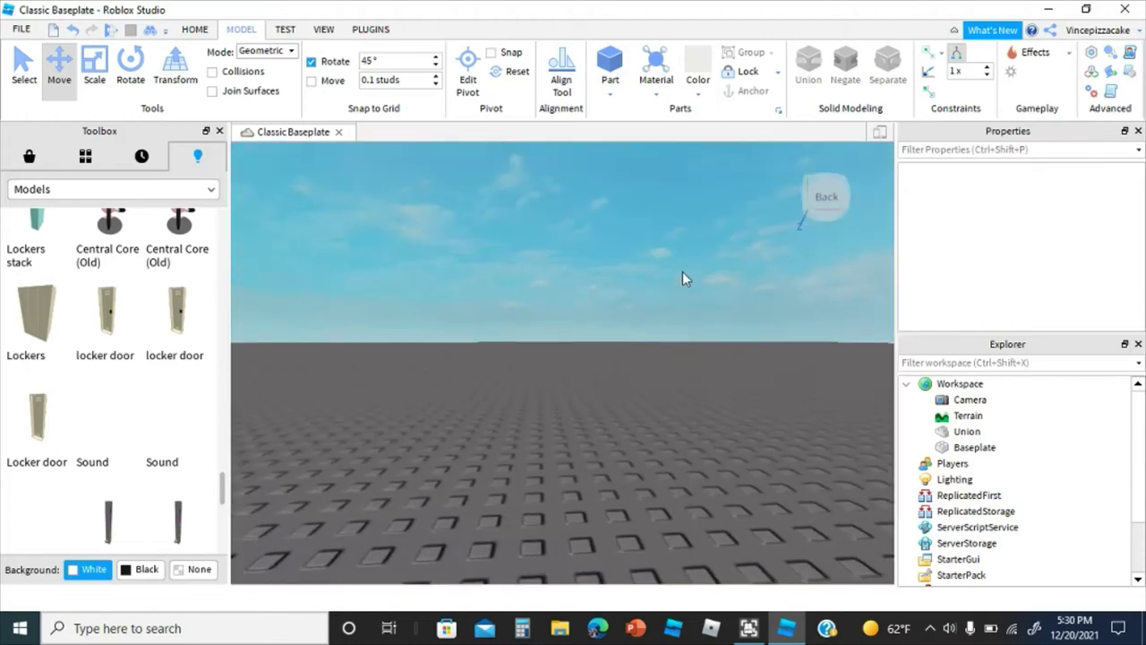
scroll(682, 278, "up", 5)
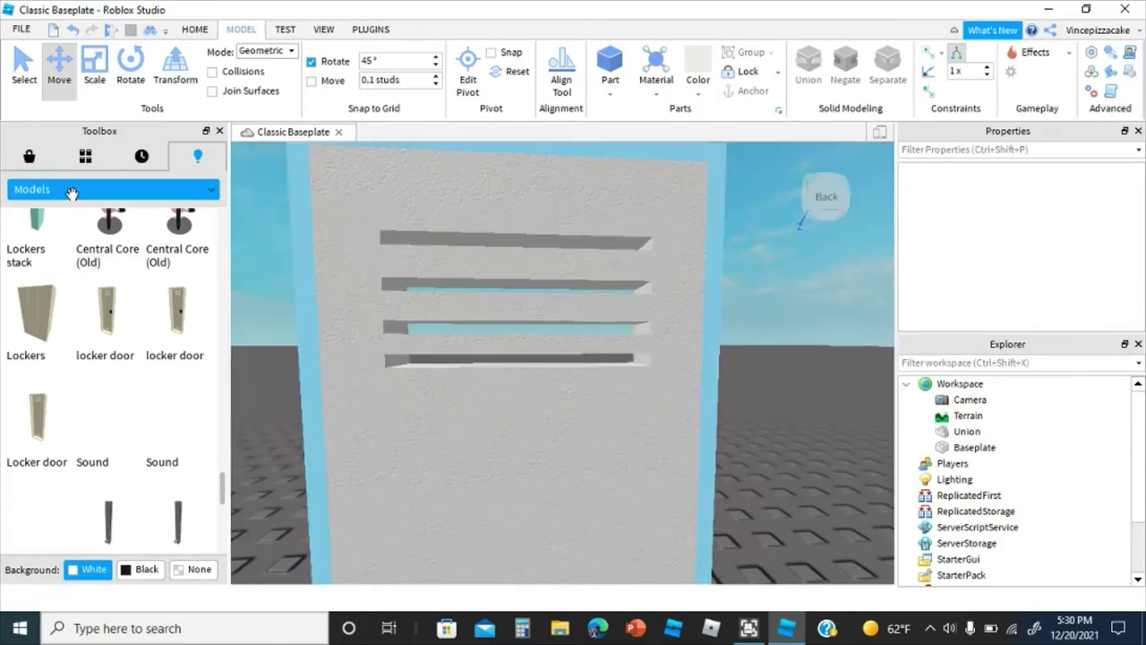
left_click(28, 157)
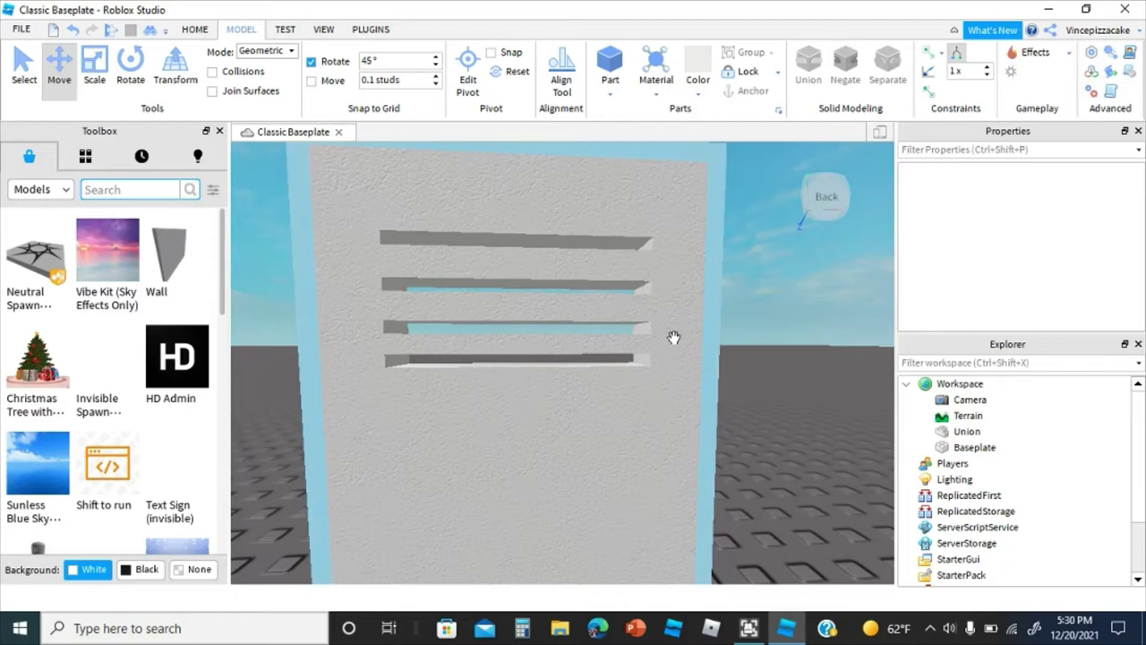
type("oval mesh")
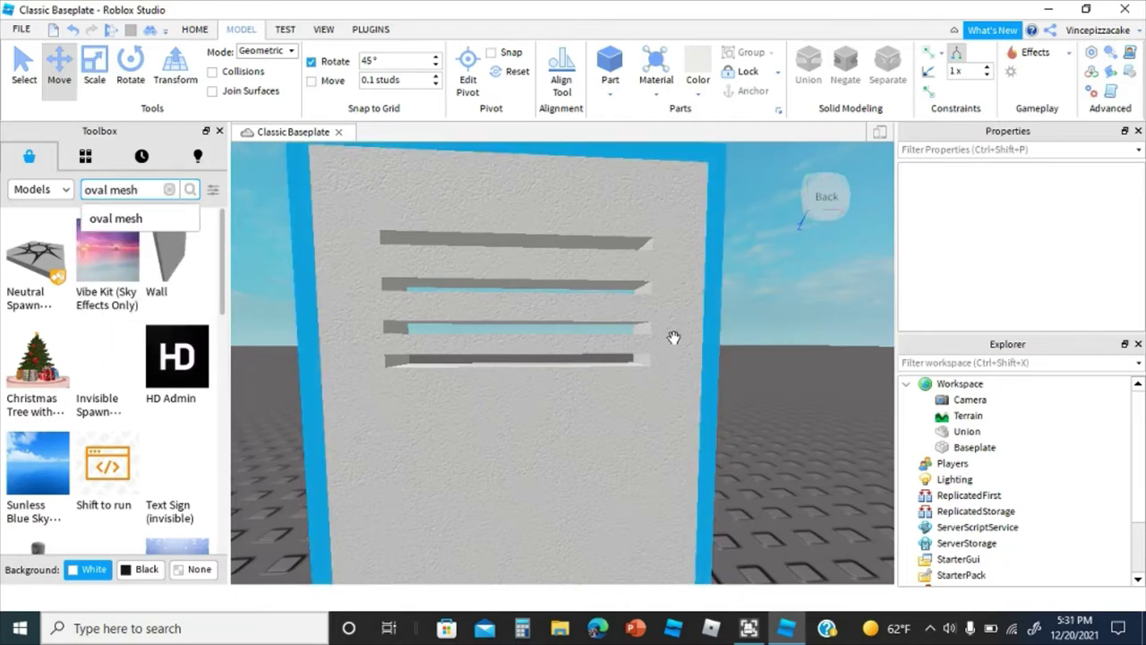
key("Return")
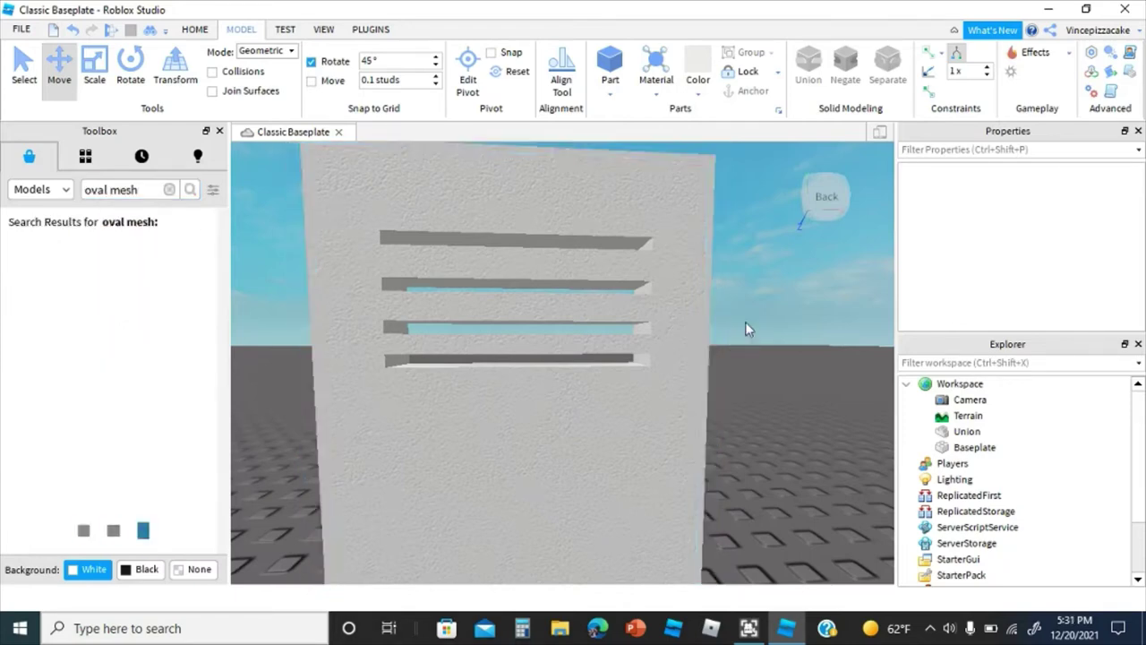
scroll(654, 319, "down", 10)
right_click_drag(655, 320, 654, 320)
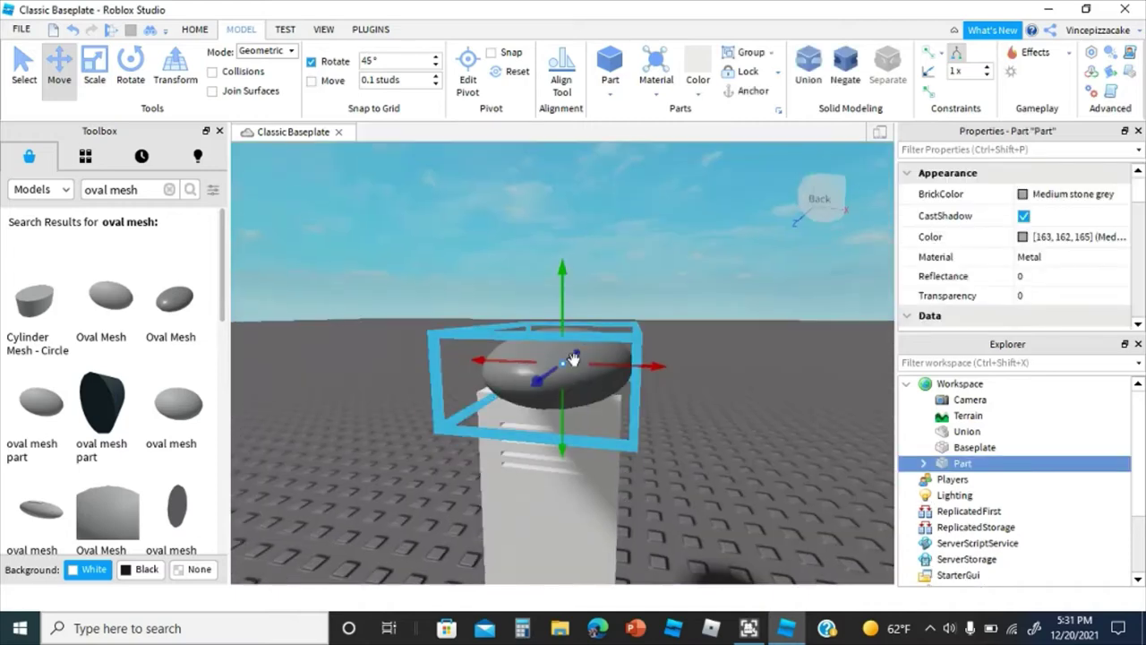
Step: Move the oval mesh forward off the locker panel, then anchor it and color it Lily white
left_click_drag(576, 356, 546, 382)
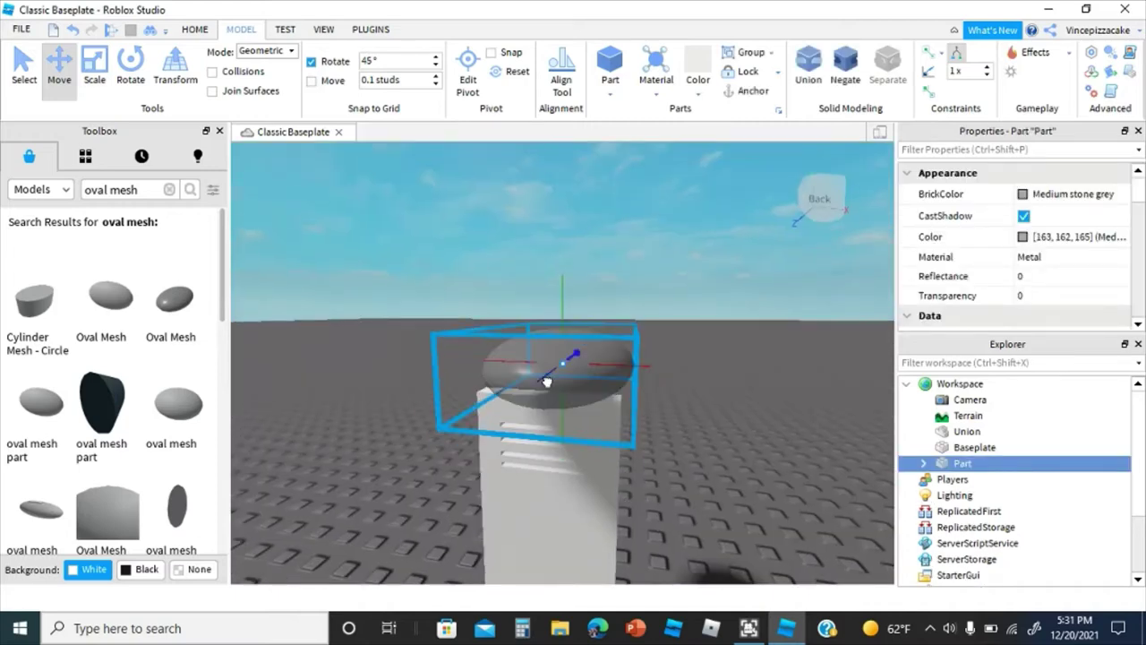
left_click_drag(546, 382, 504, 404)
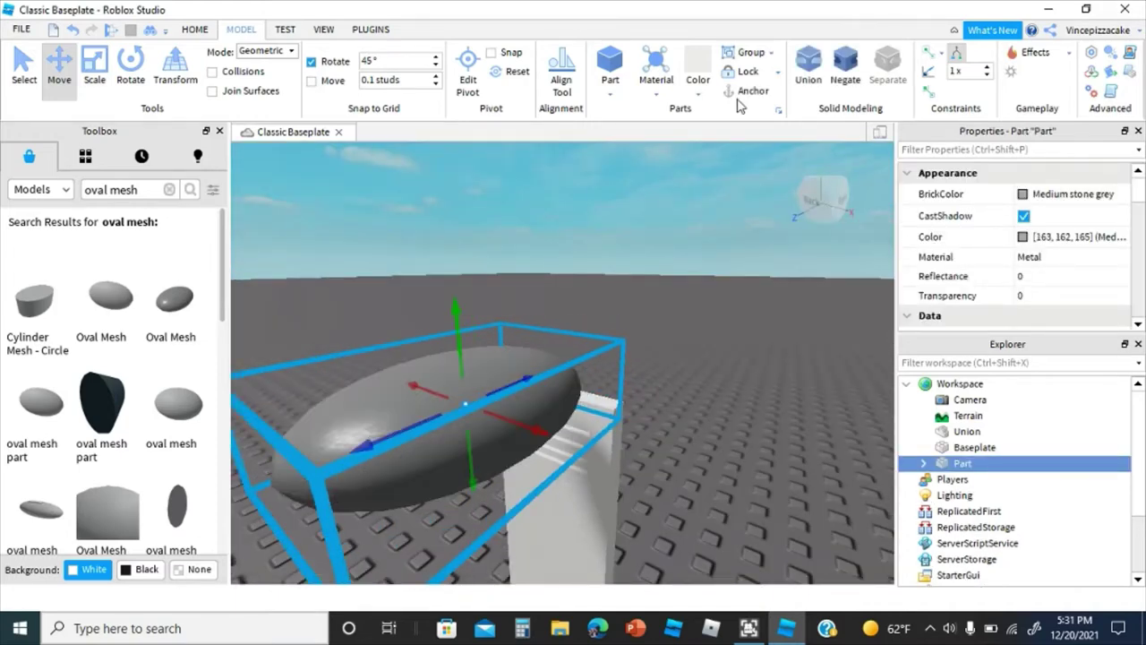
left_click(688, 70)
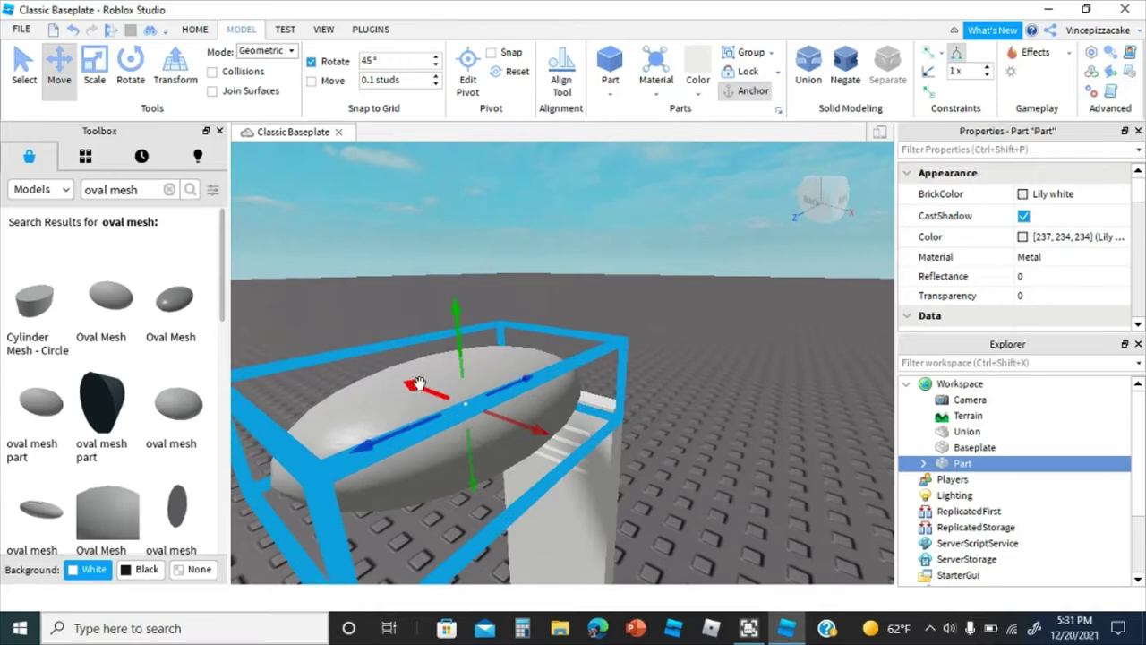
Step: Scale the oval mesh down in depth from its front end toward the locker panel
scroll(419, 384, "down", 3)
right_click_drag(419, 383, 455, 355)
scroll(455, 356, "up", 3)
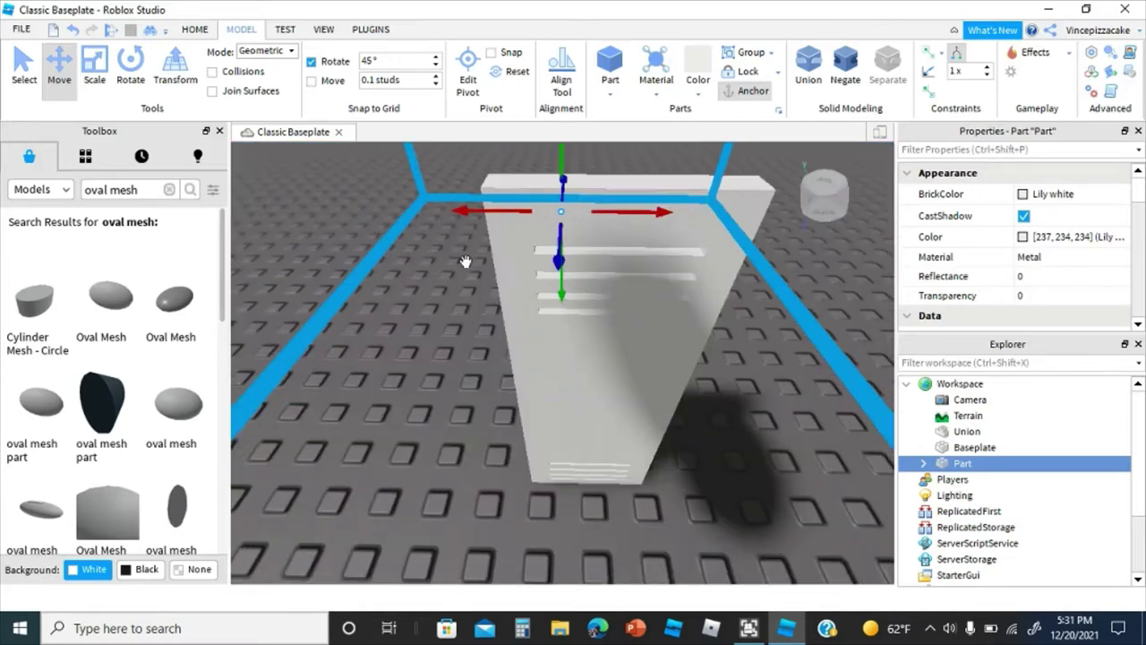
scroll(609, 270, "down", 4)
scroll(609, 260, "up", 5)
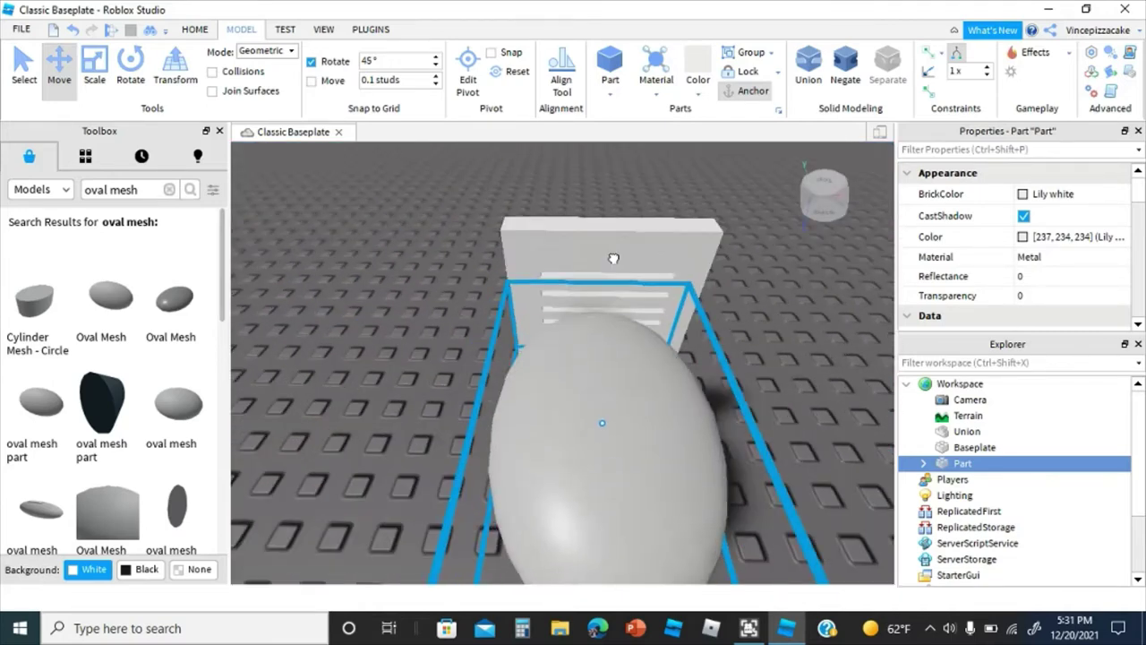
left_click(93, 72)
scroll(629, 491, "down", 4)
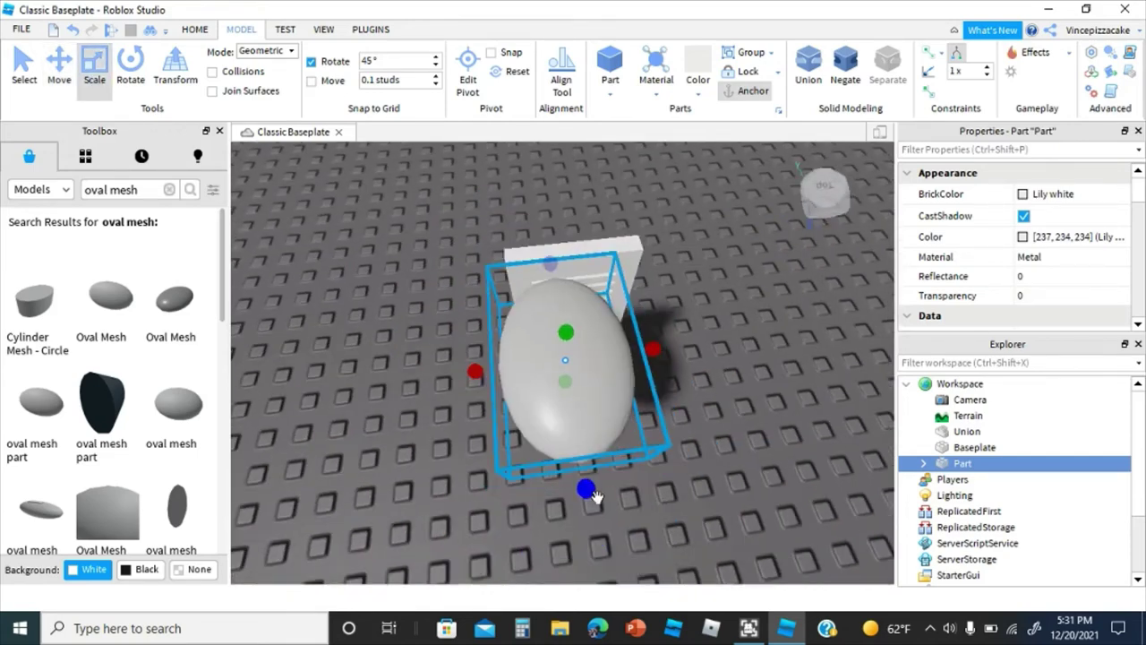
left_click_drag(587, 490, 578, 353)
scroll(577, 346, "up", 5)
right_click_drag(577, 344, 578, 347)
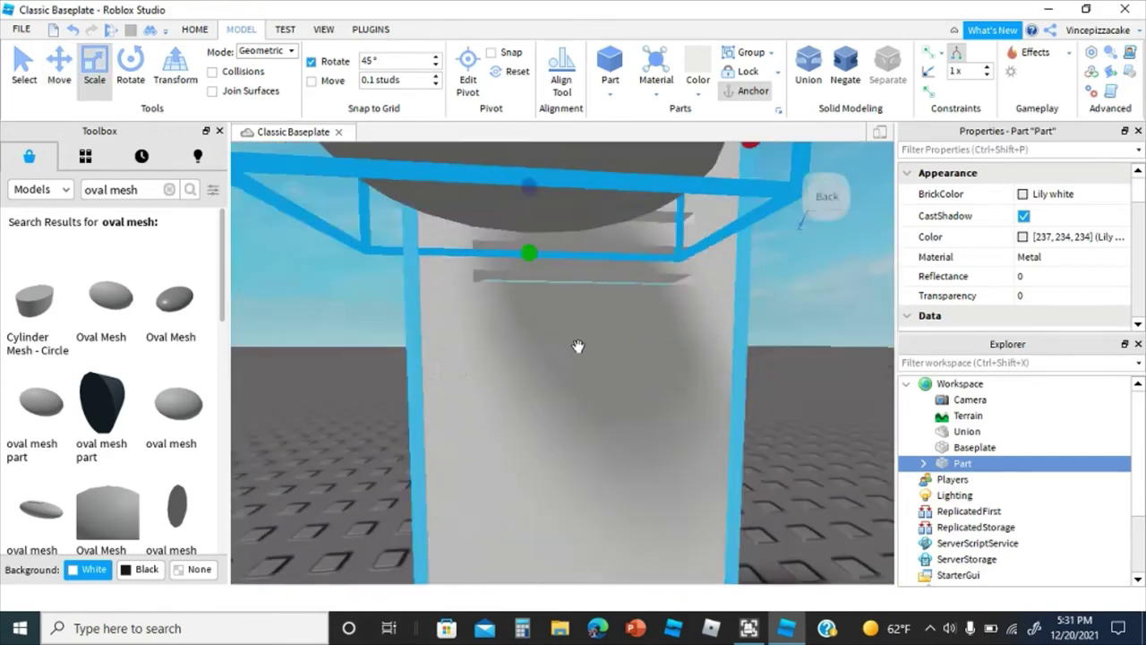
Step: Flatten the oval mesh and resize its ends so it spans nearly the full width of the locker panel's upper part
scroll(578, 348, "down", 4)
left_click_drag(546, 349, 555, 325)
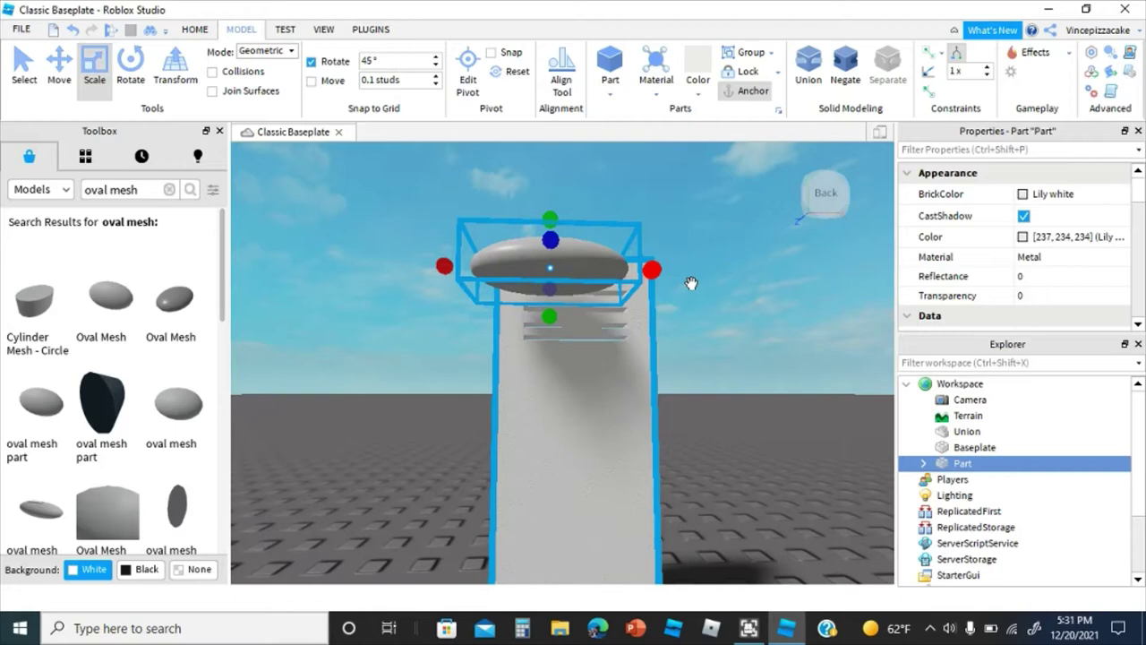
left_click_drag(652, 269, 708, 271)
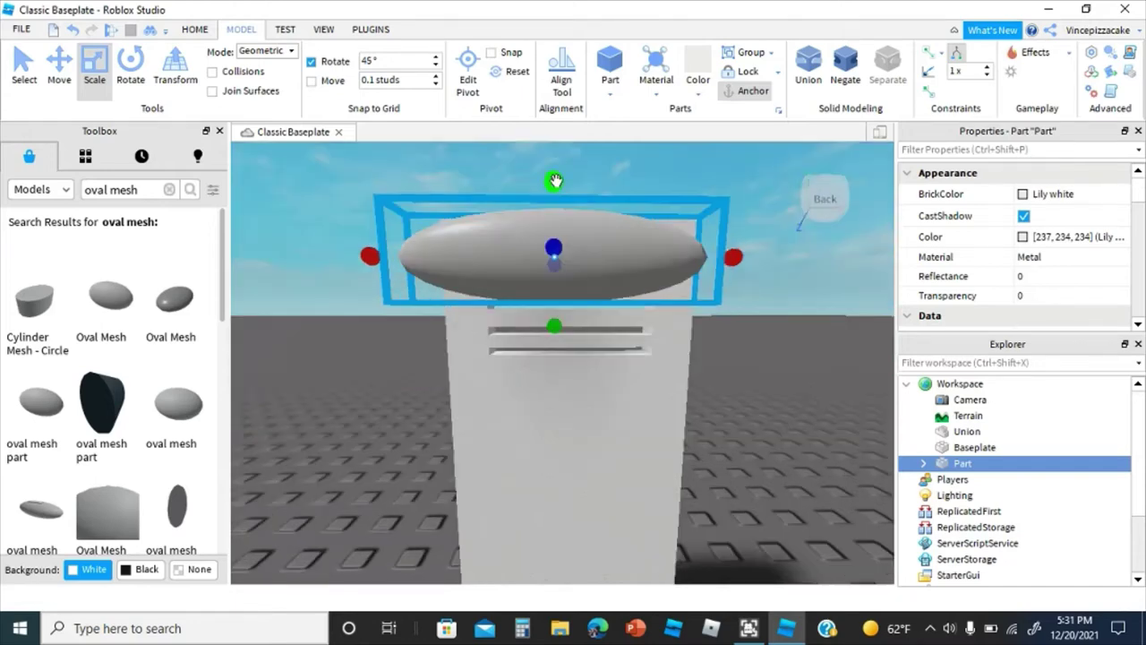
left_click_drag(555, 181, 555, 211)
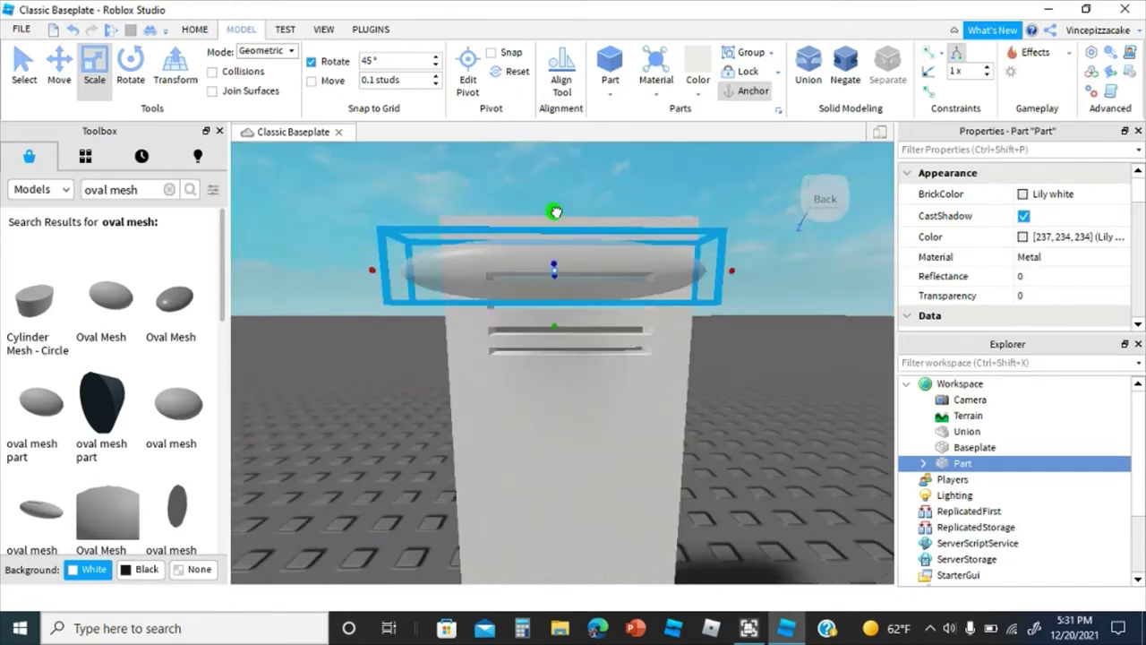
left_click_drag(371, 270, 438, 274)
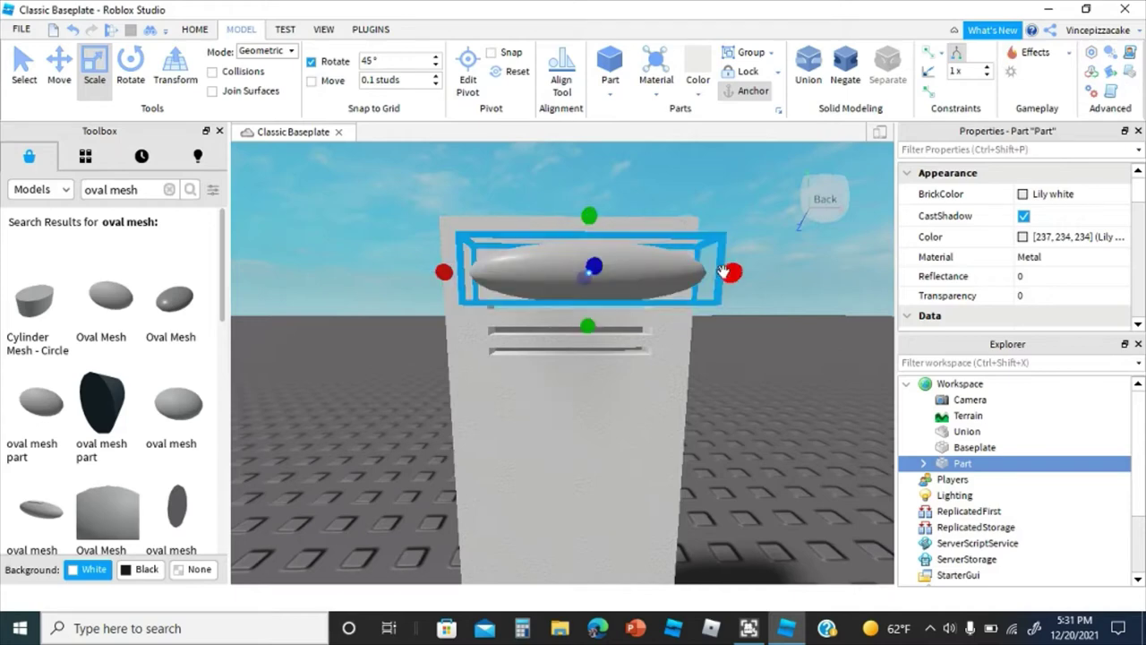
left_click_drag(724, 272, 687, 274)
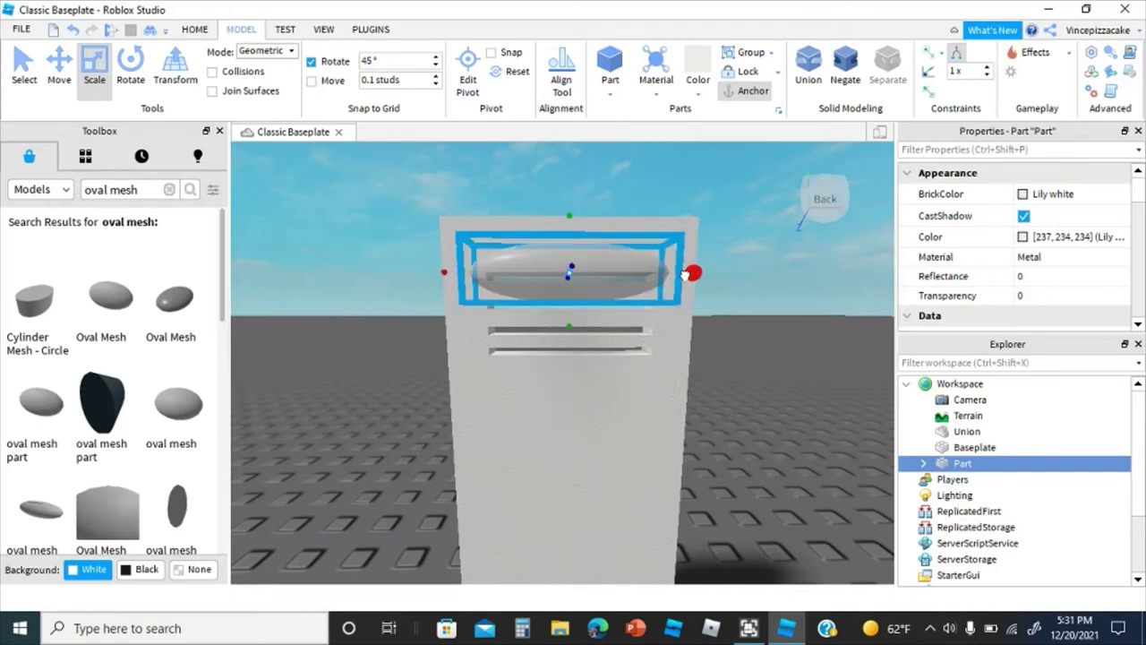
left_click(690, 283)
Step: Delete the oval mesh from the front of the locker panel
mouse_move(699, 294)
right_mouse_down()
mouse_move(708, 302)
mouse_move(699, 291)
mouse_move(678, 300)
mouse_move(696, 297)
right_mouse_up()
left_click(453, 212)
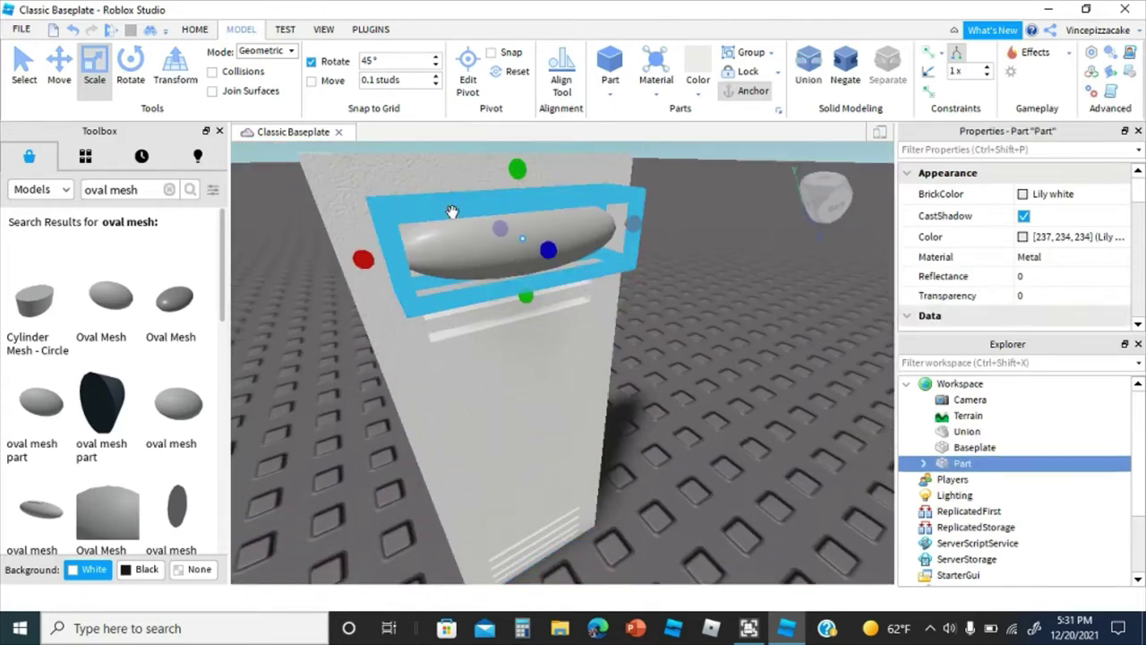
right_click(449, 250)
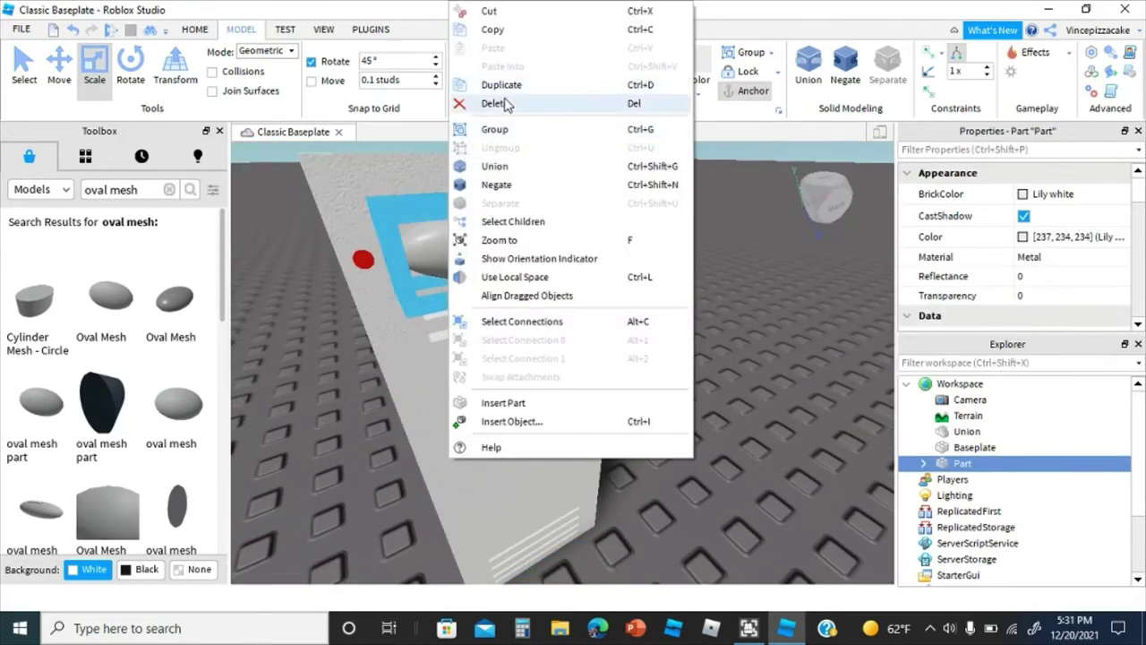
left_click(507, 105)
Step: Select the slotted panel union and rename it "locker door"
right_click_drag(542, 322, 597, 310)
scroll(543, 321, "down", 5)
scroll(608, 304, "up", 2)
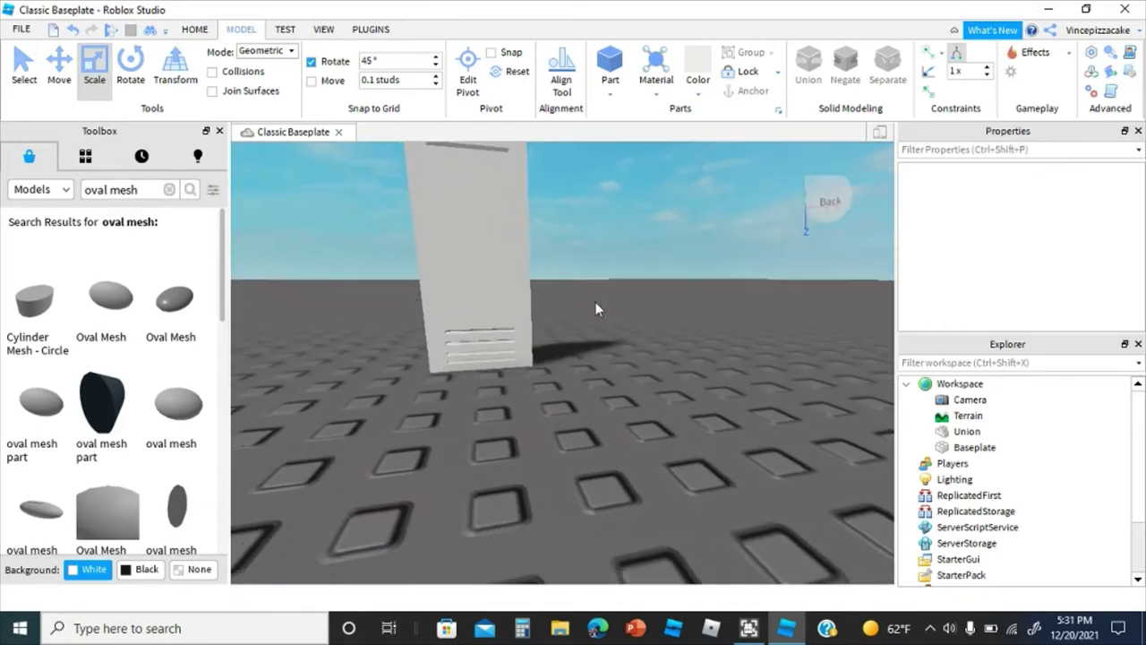
left_click(479, 298)
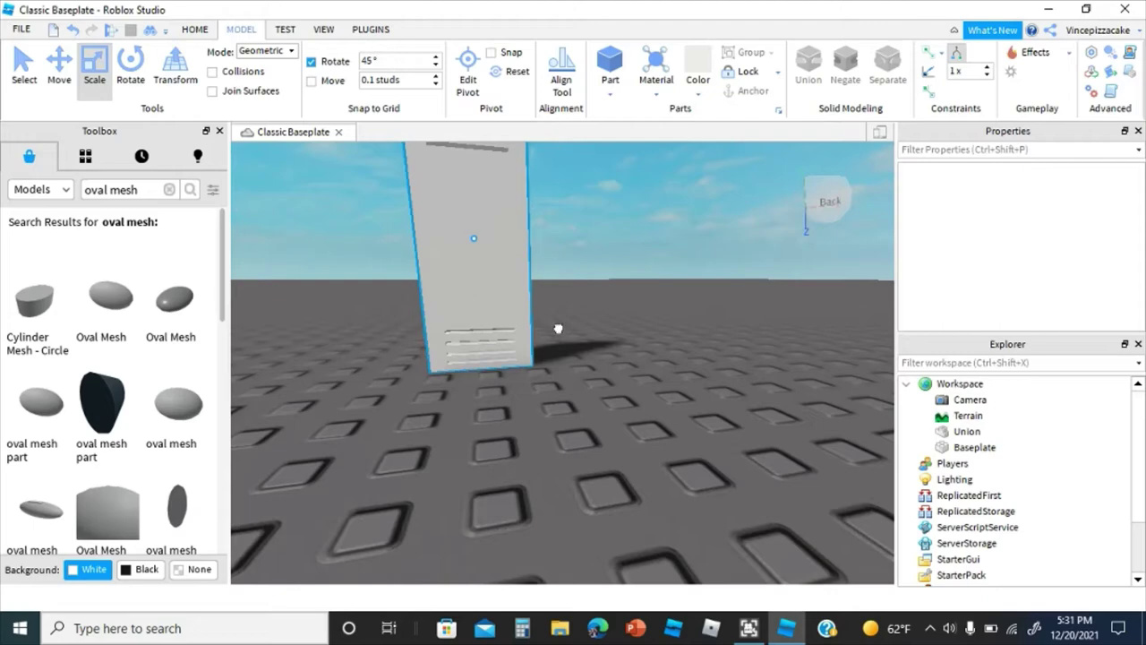
right_click(937, 434)
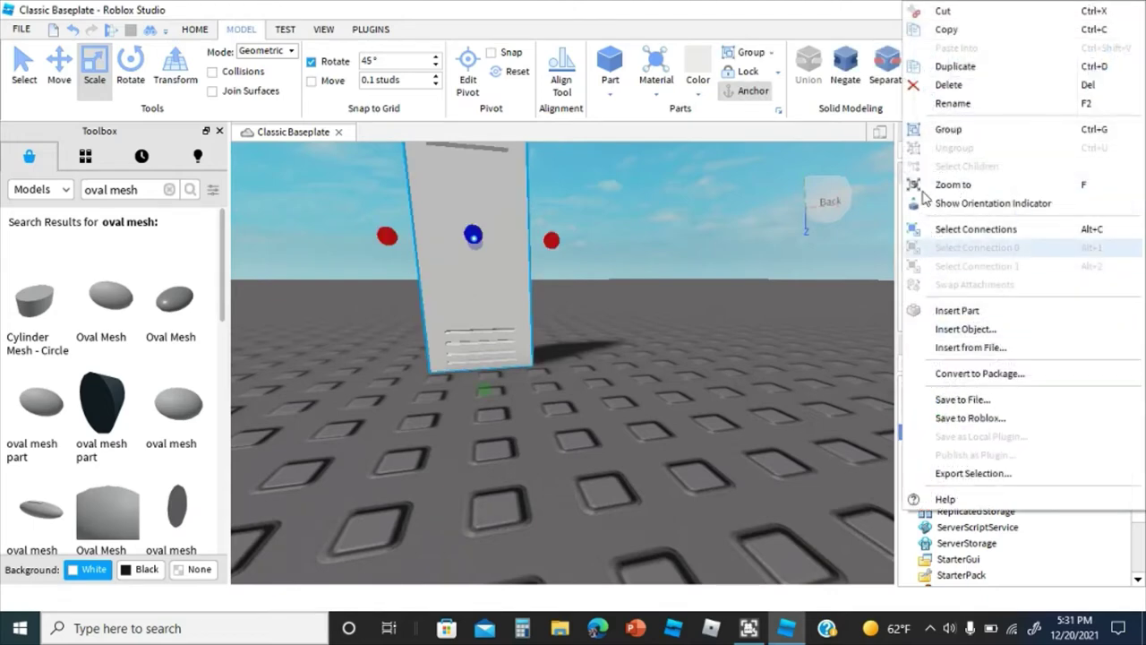
left_click(953, 104)
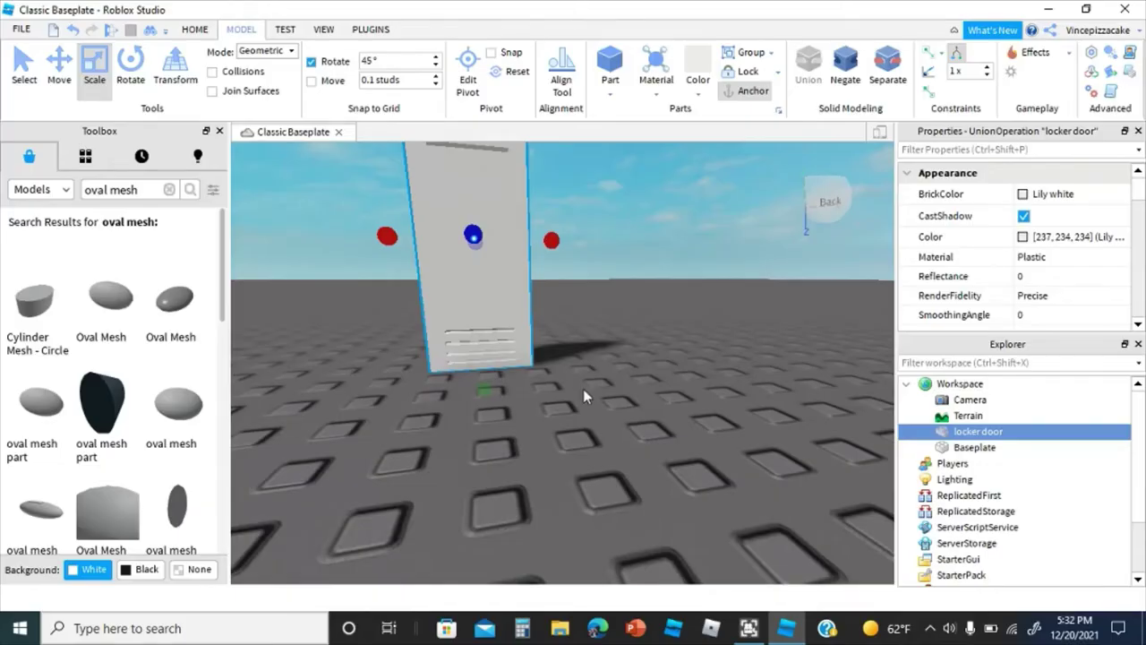
Step: Group the panel union into a model and name the model "Locker Door"
key("ctrl+g")
right_click(981, 432)
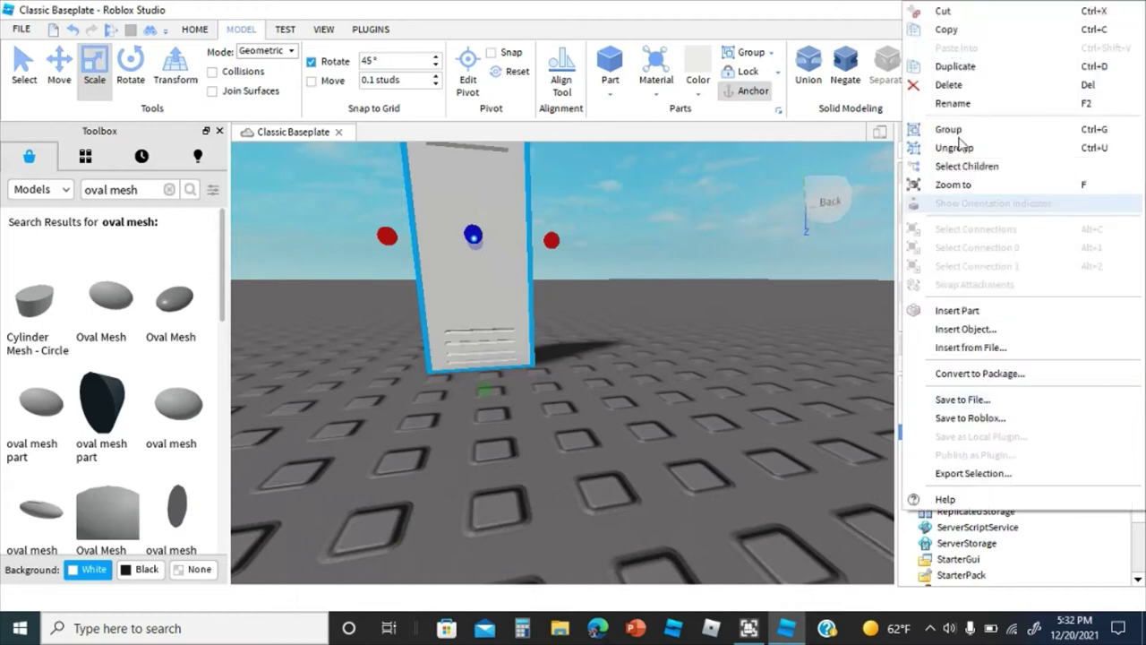
left_click(955, 106)
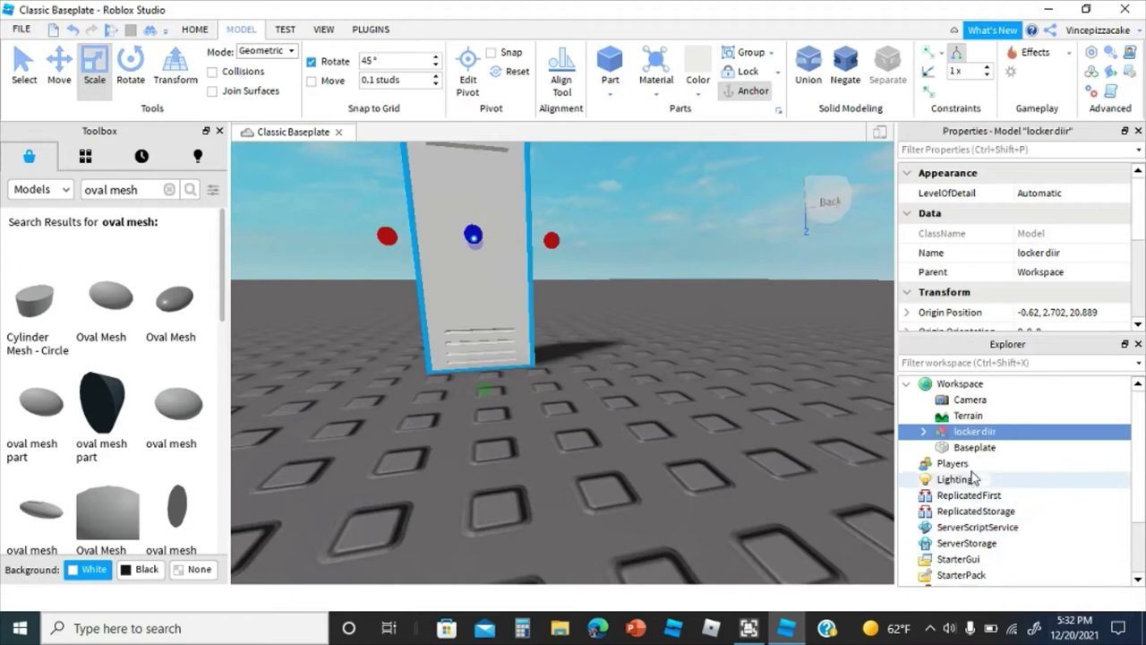
right_click(977, 431)
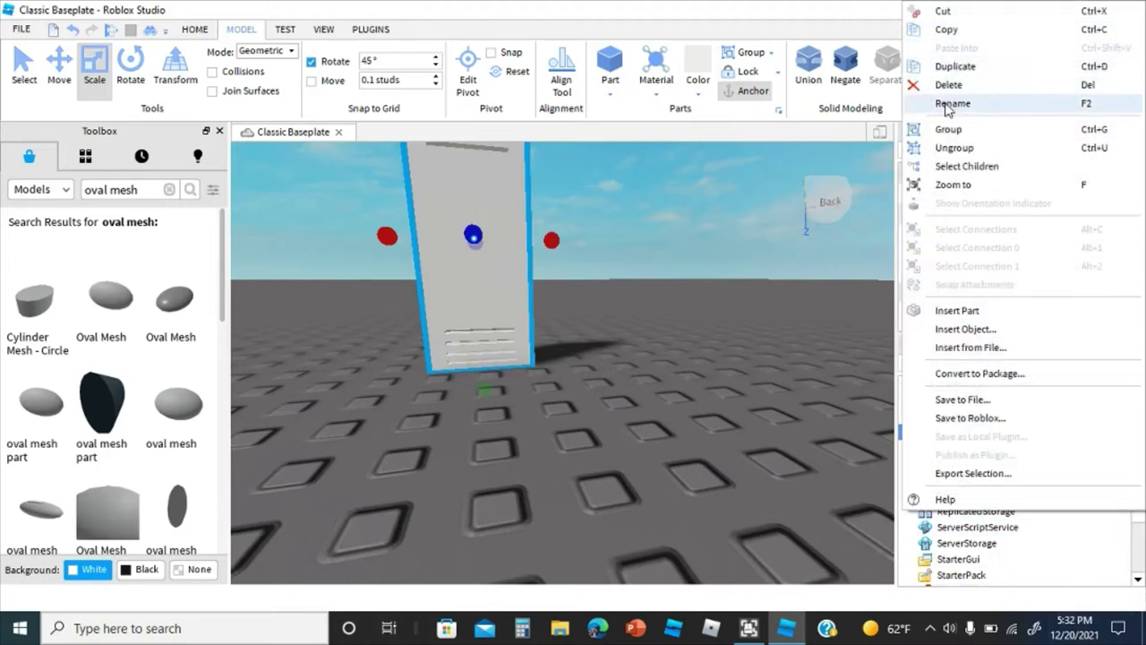
left_click(951, 103)
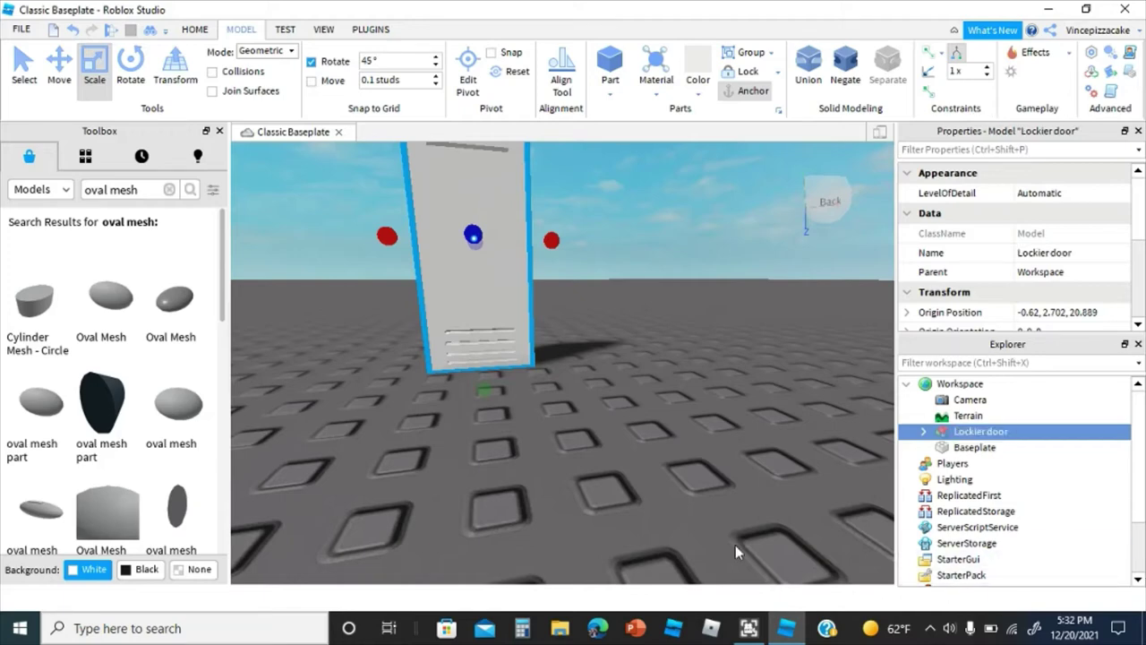
right_click(955, 433)
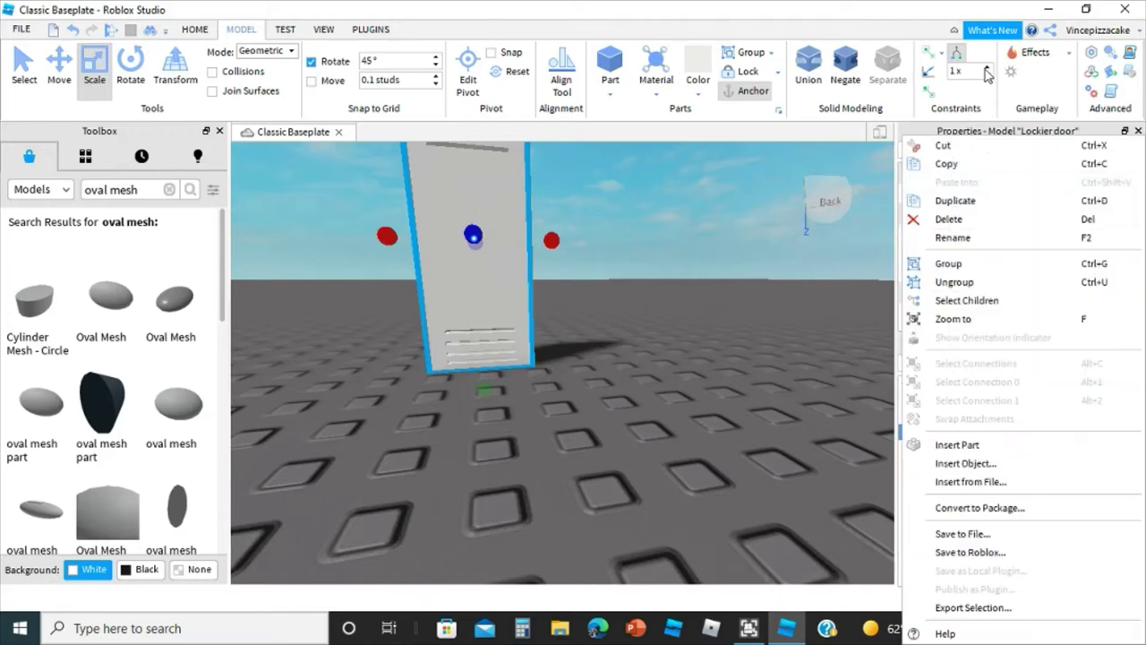
left_click(953, 237)
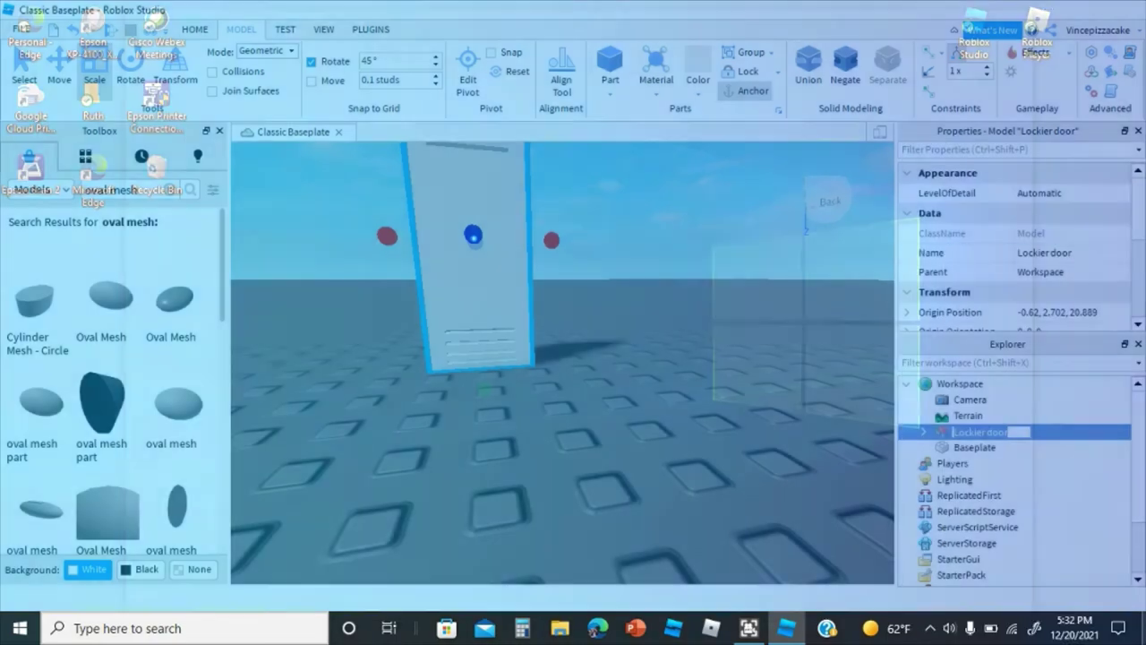
type("LK")
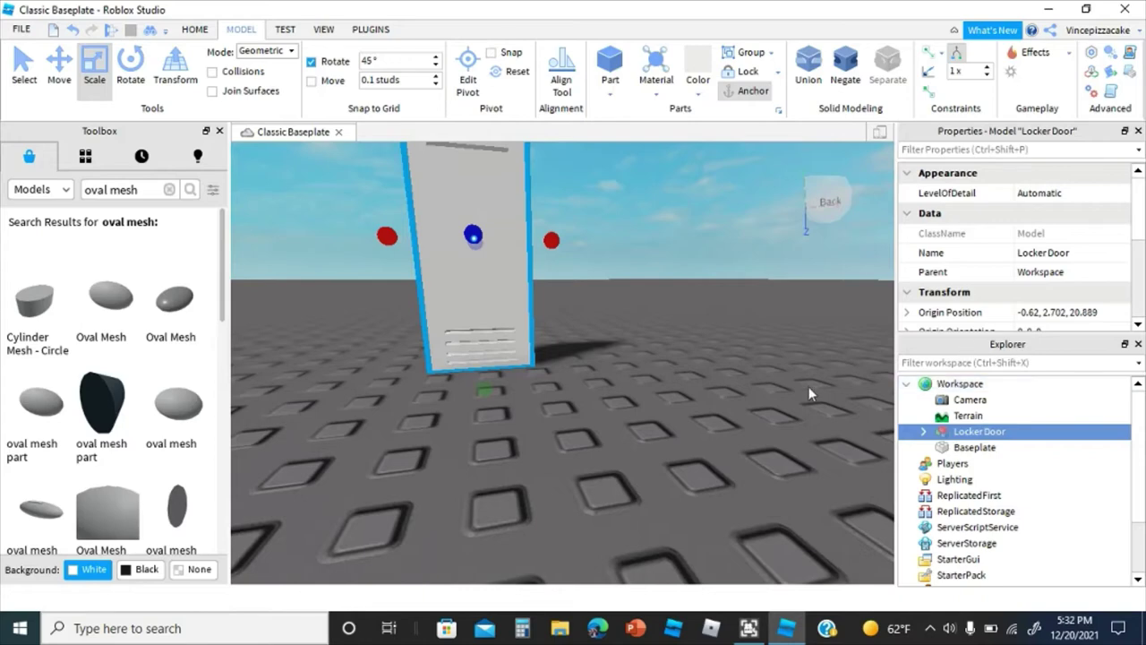
Step: Insert a cylinder part on the baseplate in front of the locker door's lower slots
right_click_drag(704, 410, 703, 407)
left_click(700, 404)
scroll(702, 408, "down", 5)
scroll(702, 408, "up", 4)
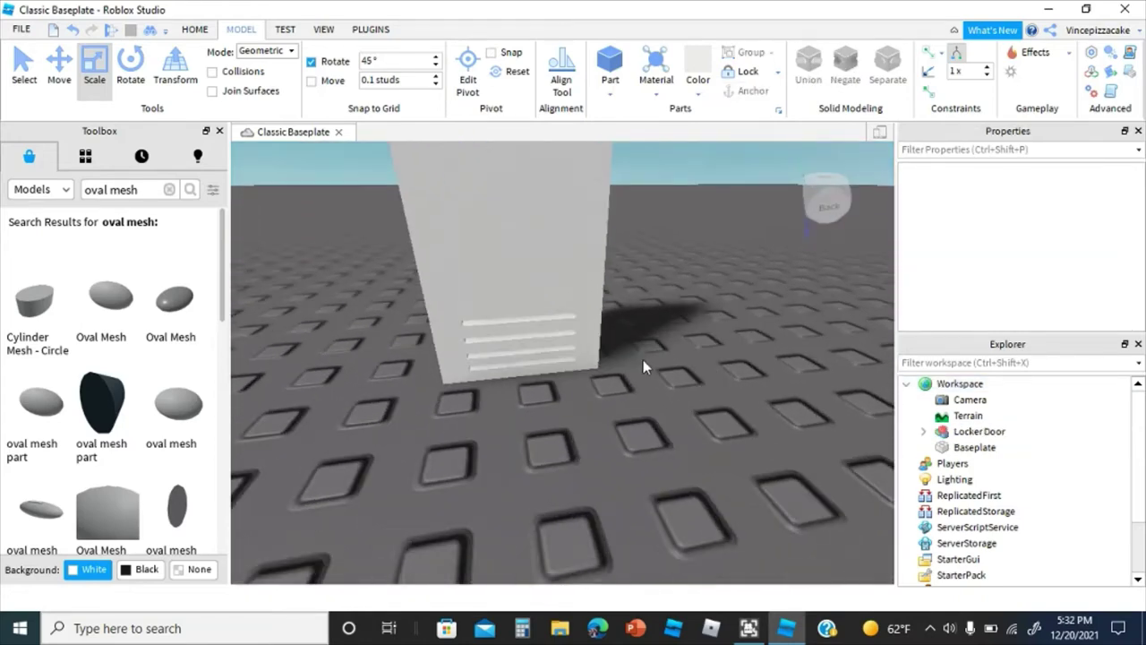
right_click_drag(643, 359, 616, 253)
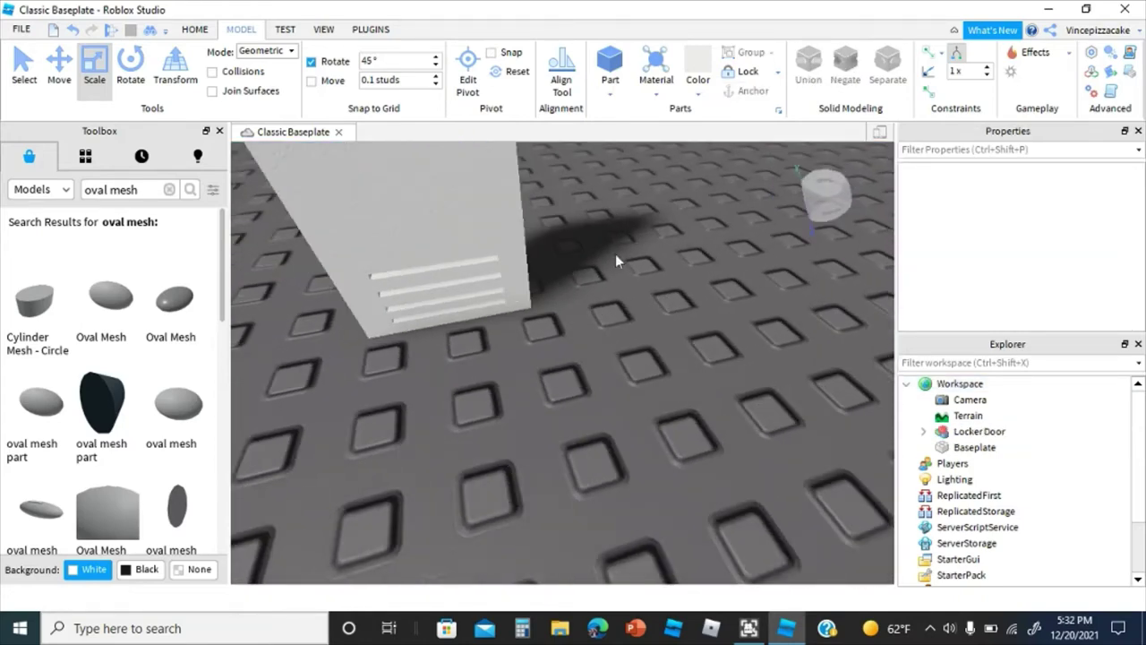
left_click(609, 94)
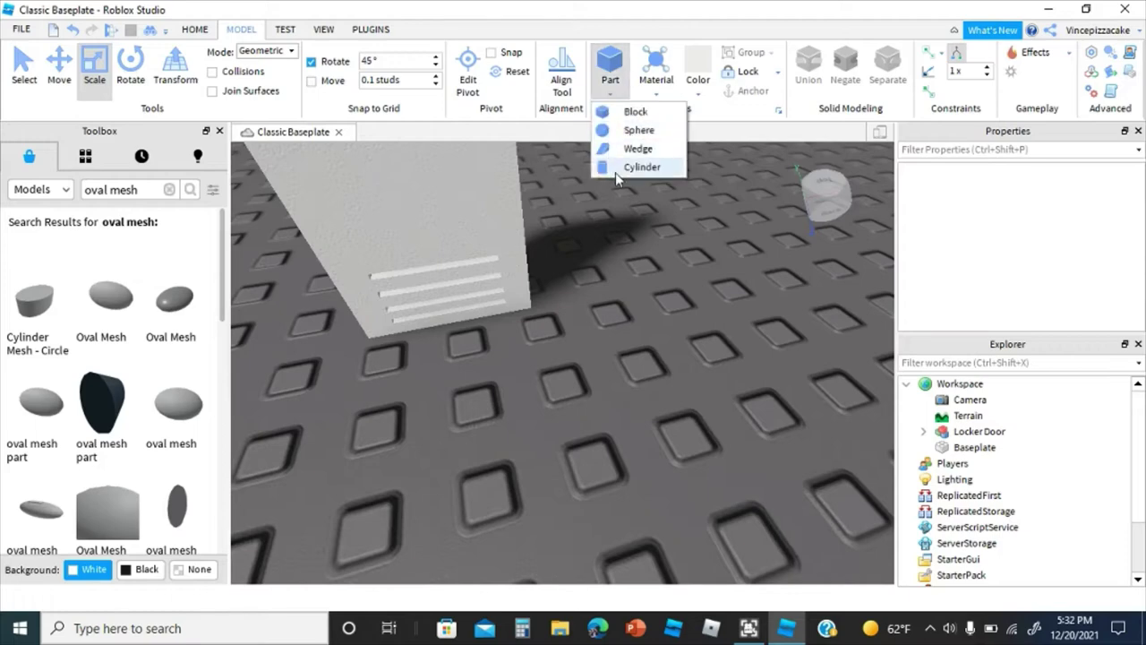
left_click(615, 172)
left_click(514, 184)
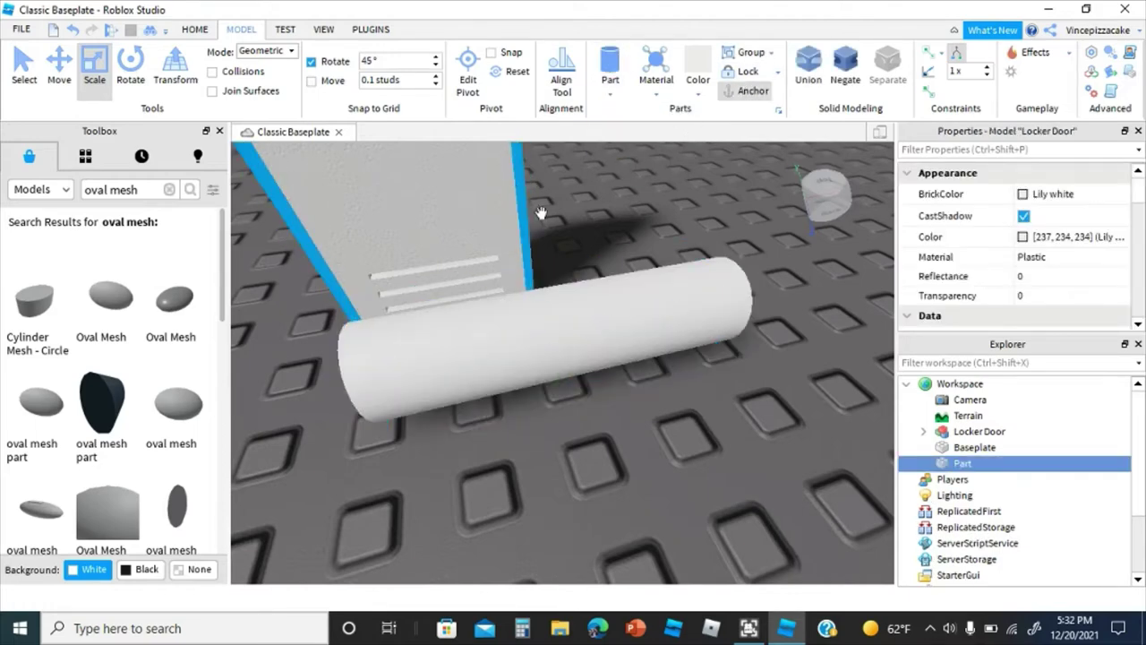
Step: Select the cylinder, anchor it and color it Really black
left_click(557, 291)
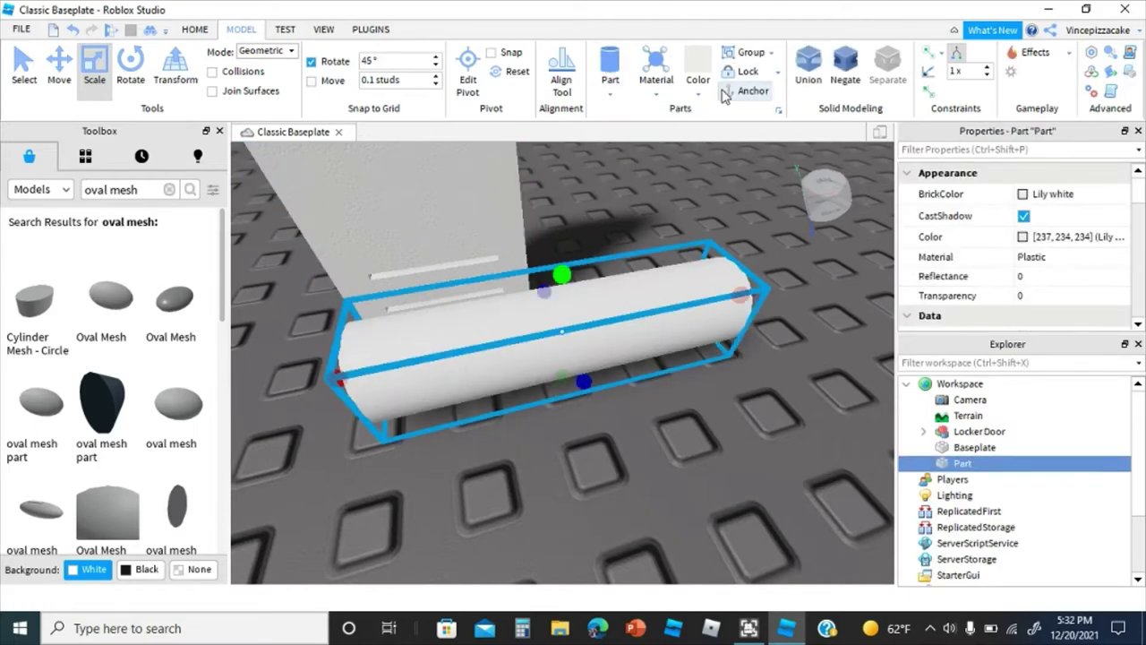
left_click(697, 80)
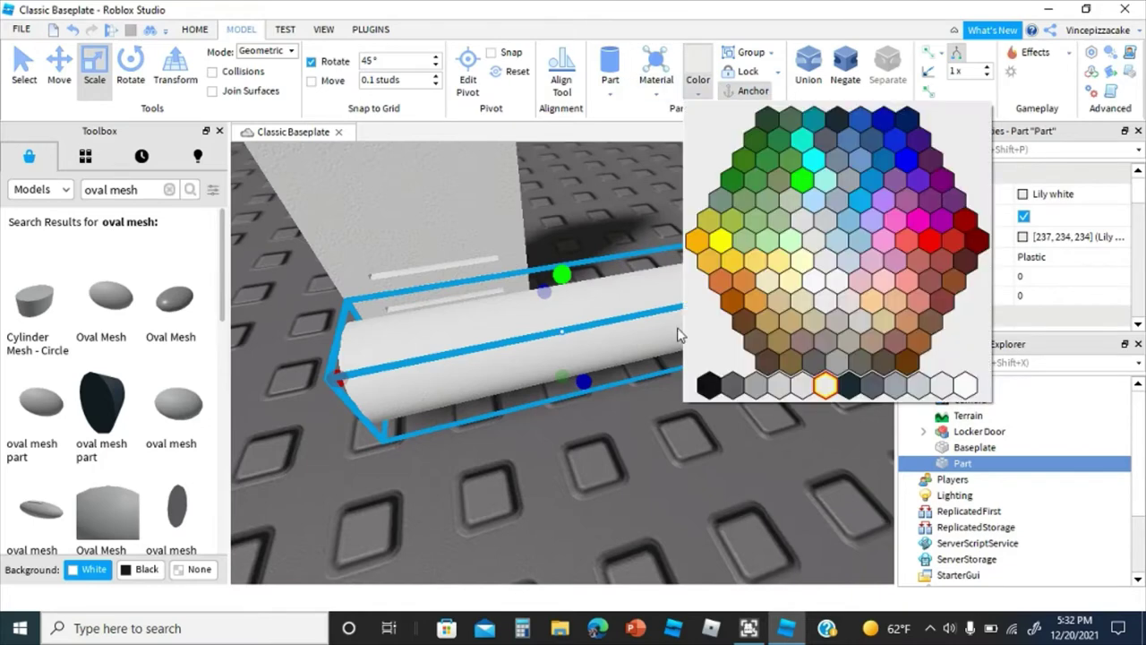
left_click(709, 385)
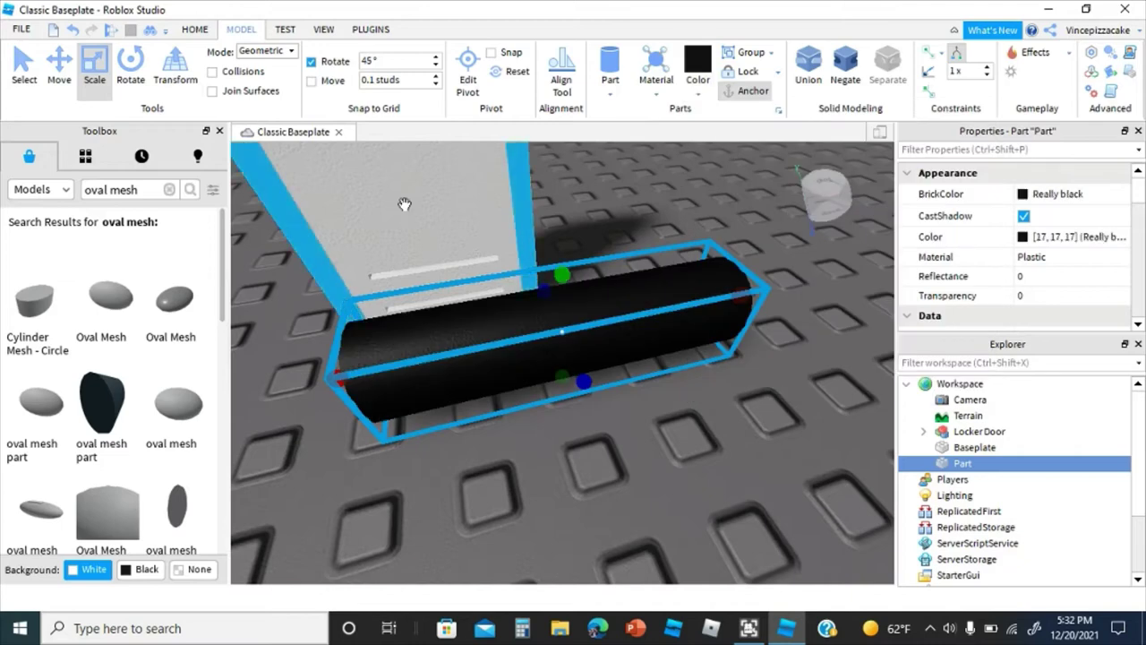
Step: Rotate the cylinder about its vertical axis until one end faces the locker door, and move it up onto the door's front
left_click(130, 70)
left_click_drag(506, 345, 618, 376)
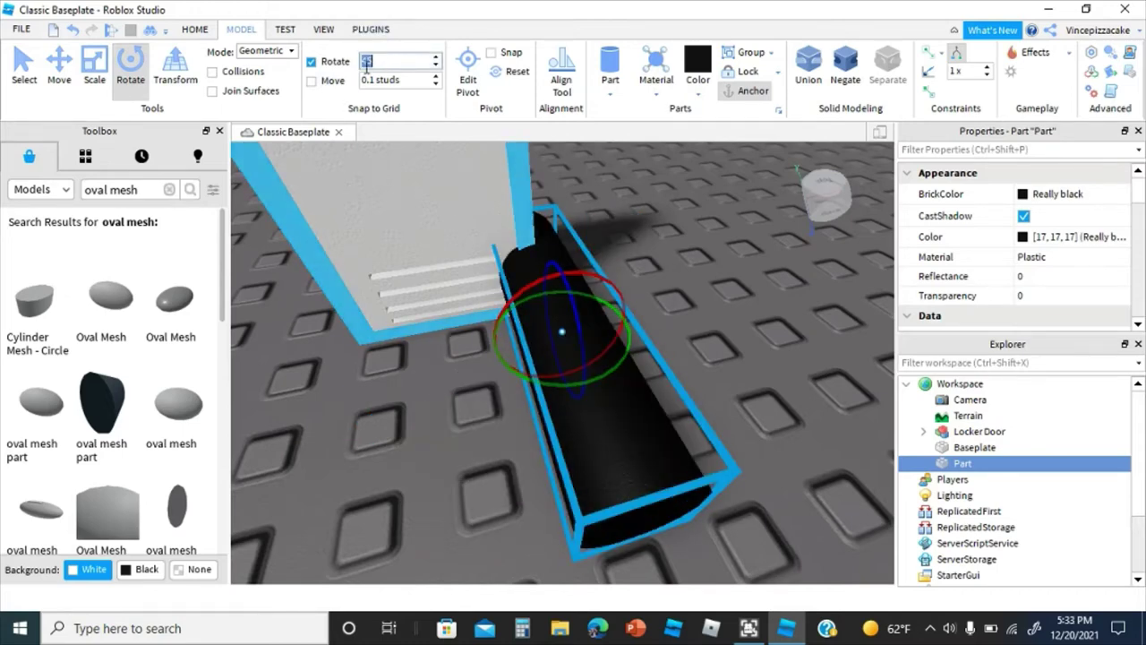
double_click(369, 68)
right_click_drag(389, 230, 389, 233)
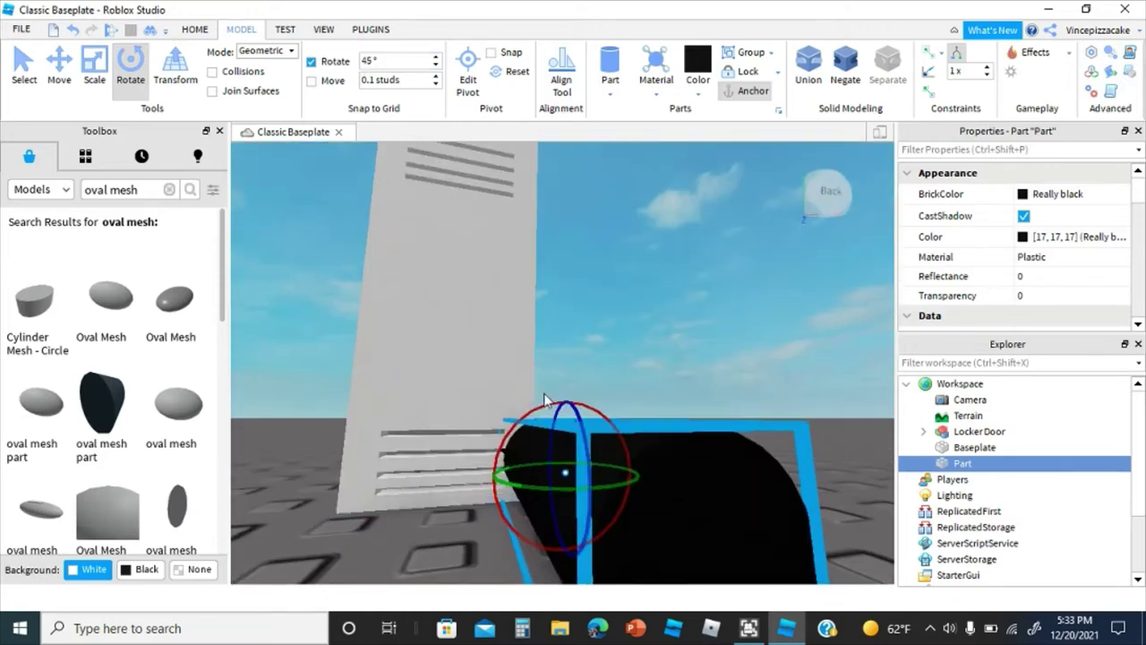
left_click_drag(567, 408, 576, 413)
left_click_drag(653, 486, 325, 209)
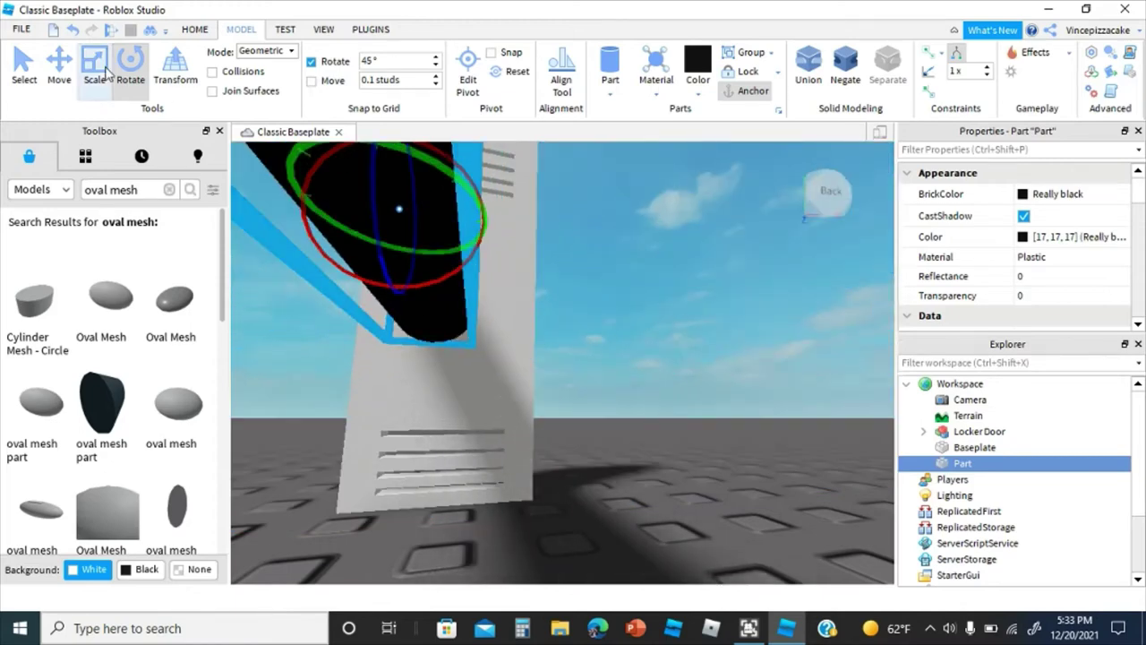
Step: Scale the black cylinder down in thickness and shorten it from its front end toward the locker door
left_click(105, 75)
scroll(341, 238, "up", 5)
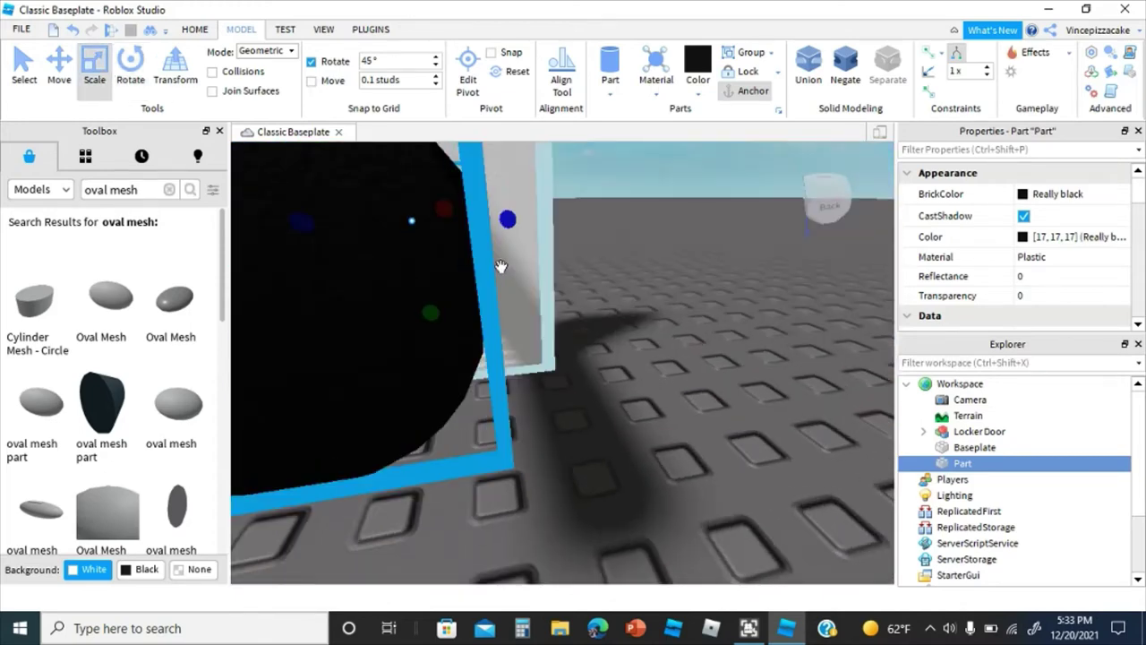
scroll(501, 266, "down", 5)
left_click_drag(549, 296, 525, 300)
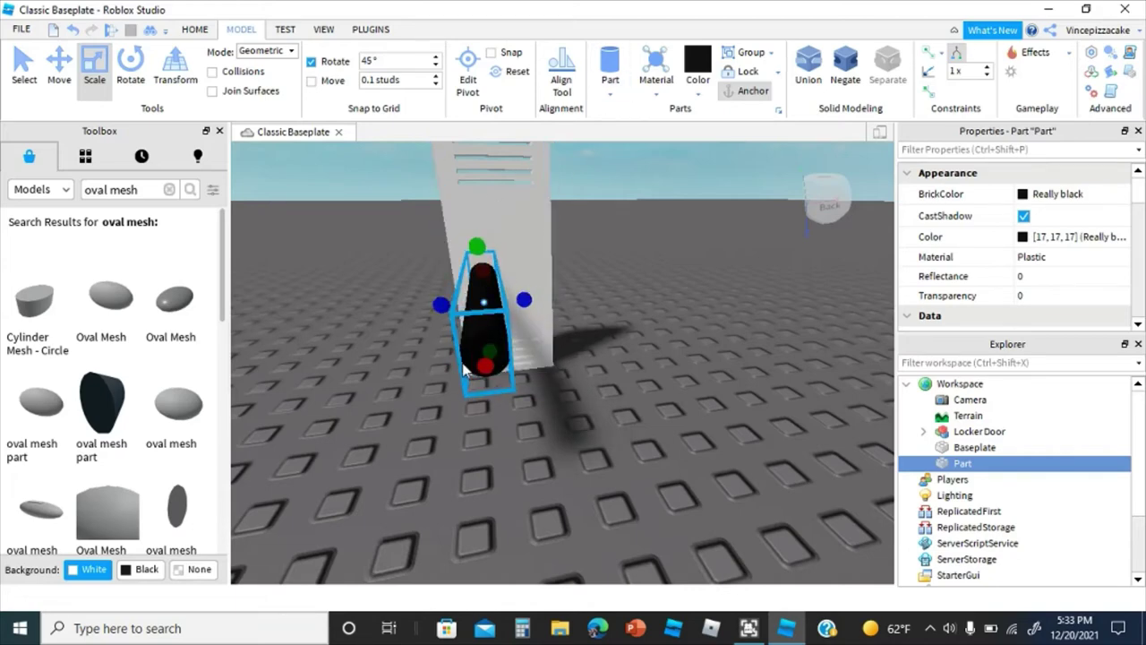
left_click_drag(479, 367, 485, 295)
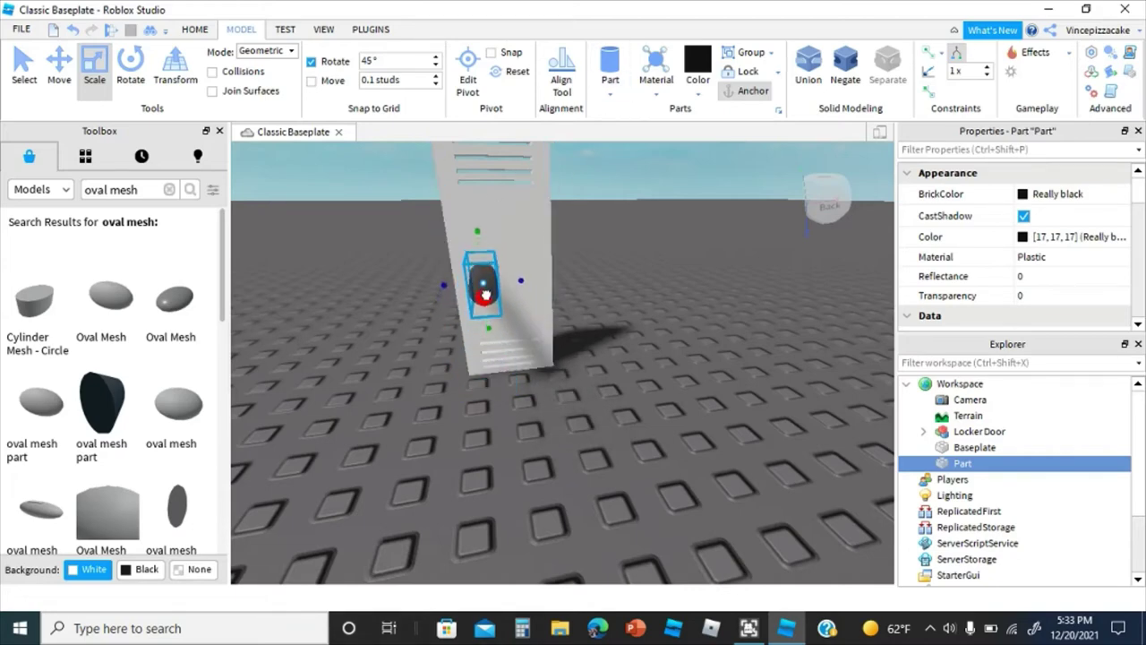
Step: Delete the black cylinder from the front of the locker door
scroll(485, 295, "up", 5)
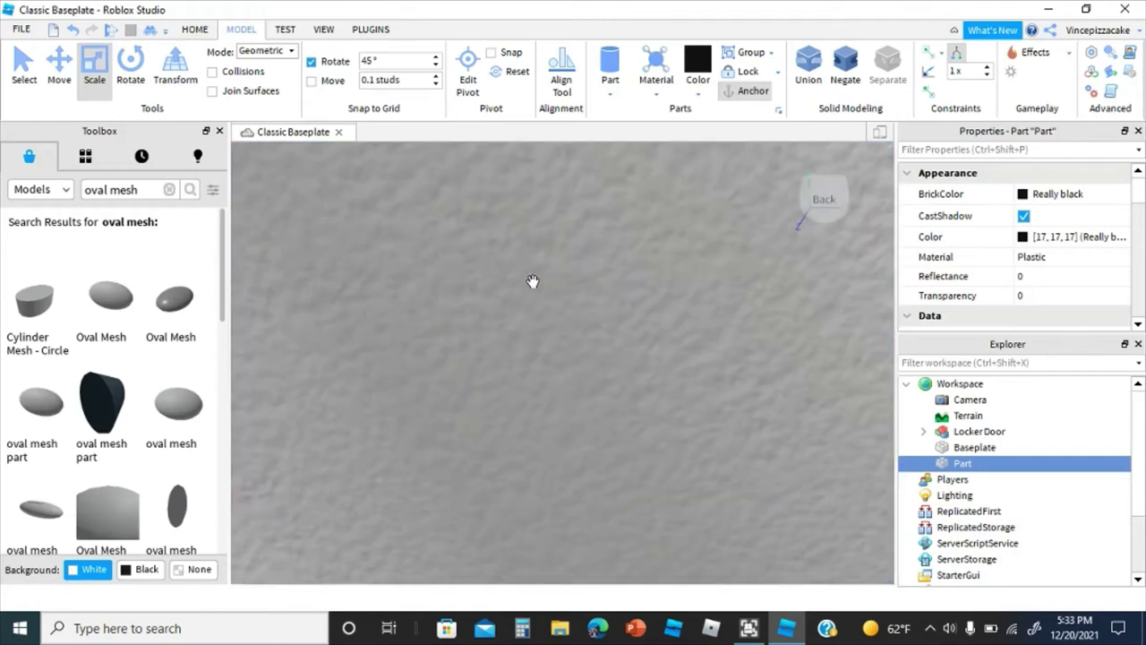
scroll(533, 283, "down", 5)
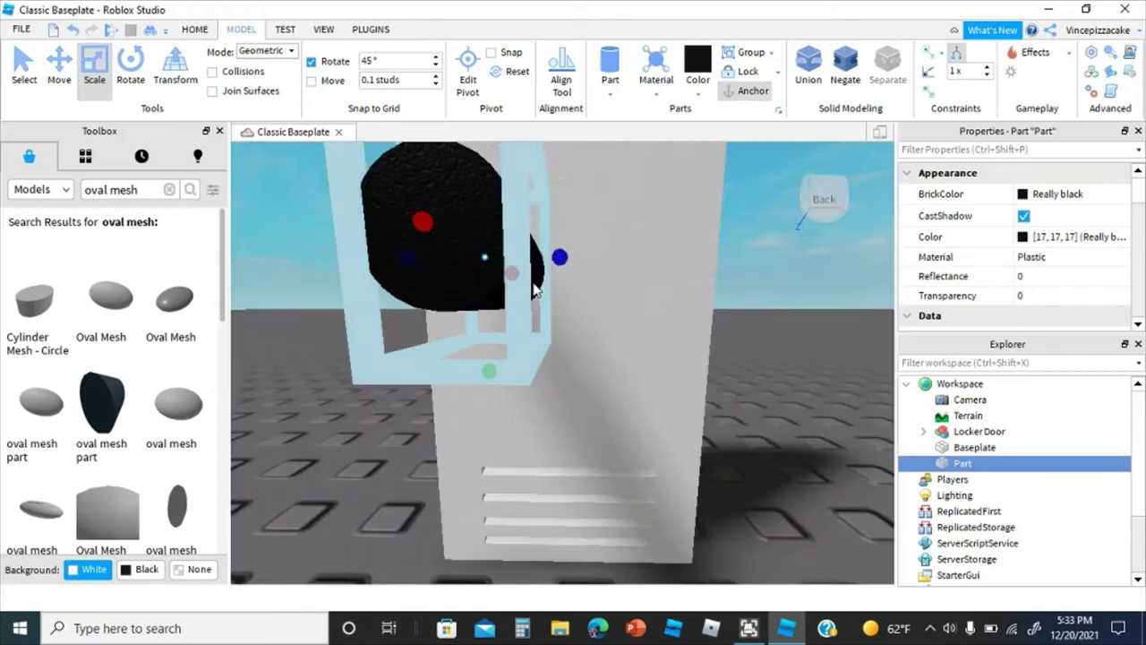
right_click(533, 287)
left_click(471, 281)
scroll(471, 281, "up", 1)
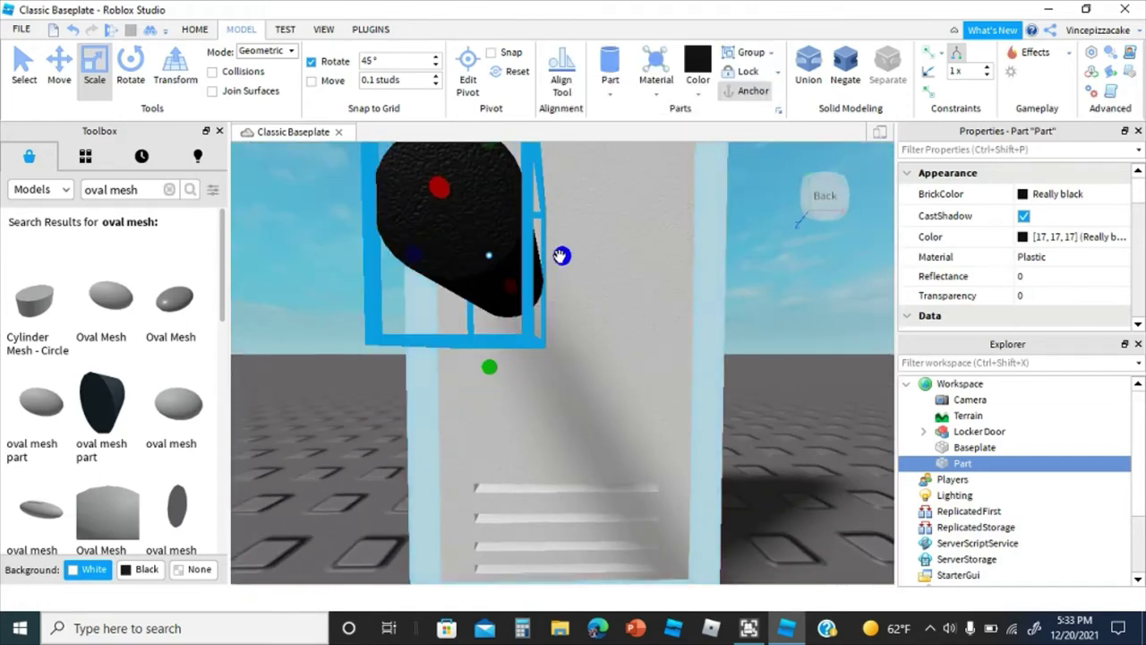
left_click_drag(561, 256, 556, 256)
right_click(556, 256)
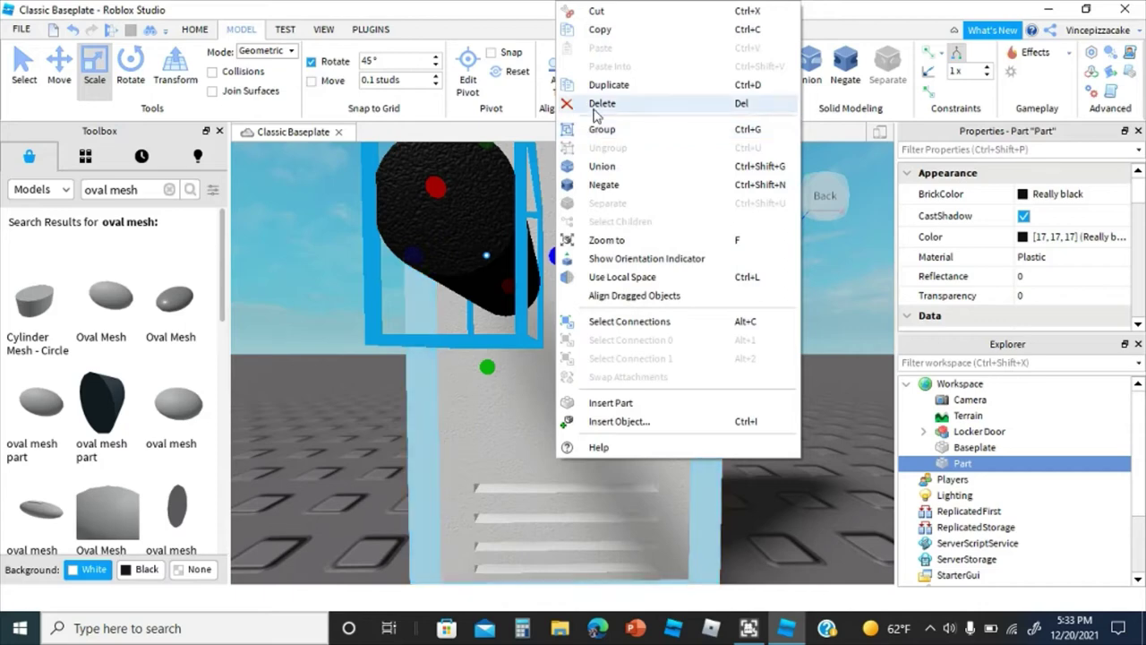
left_click(602, 103)
Step: Insert a block part on the baseplate beside the locker door and color it Lily white
scroll(614, 212, "up", 5)
right_click_drag(517, 272, 517, 257)
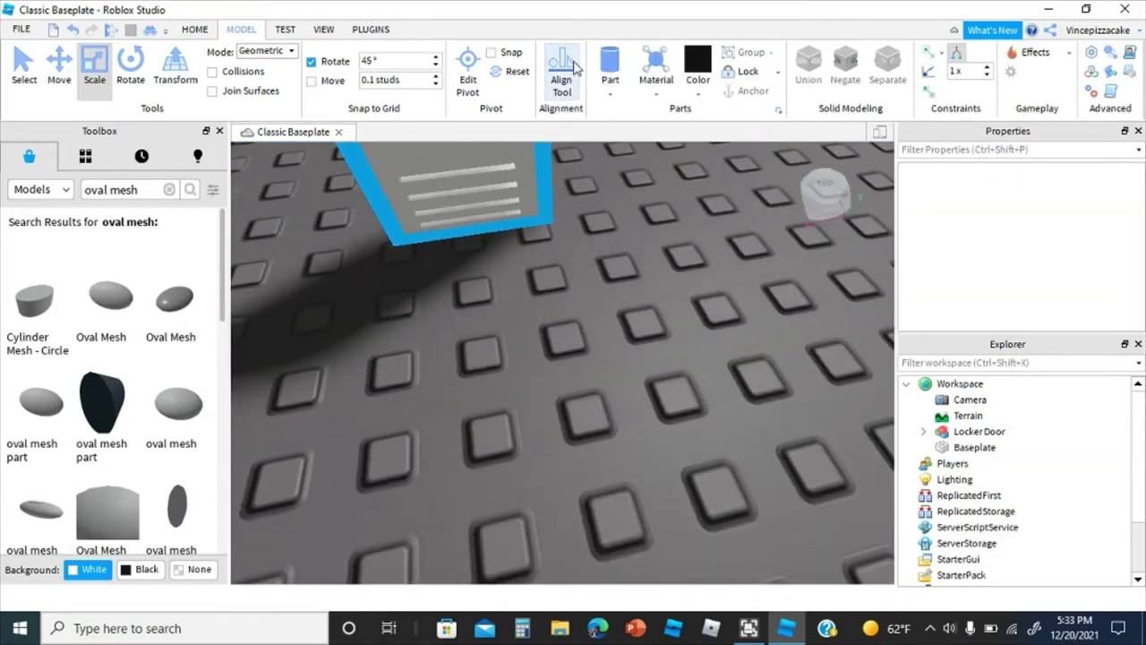
left_click(610, 92)
left_click(635, 111)
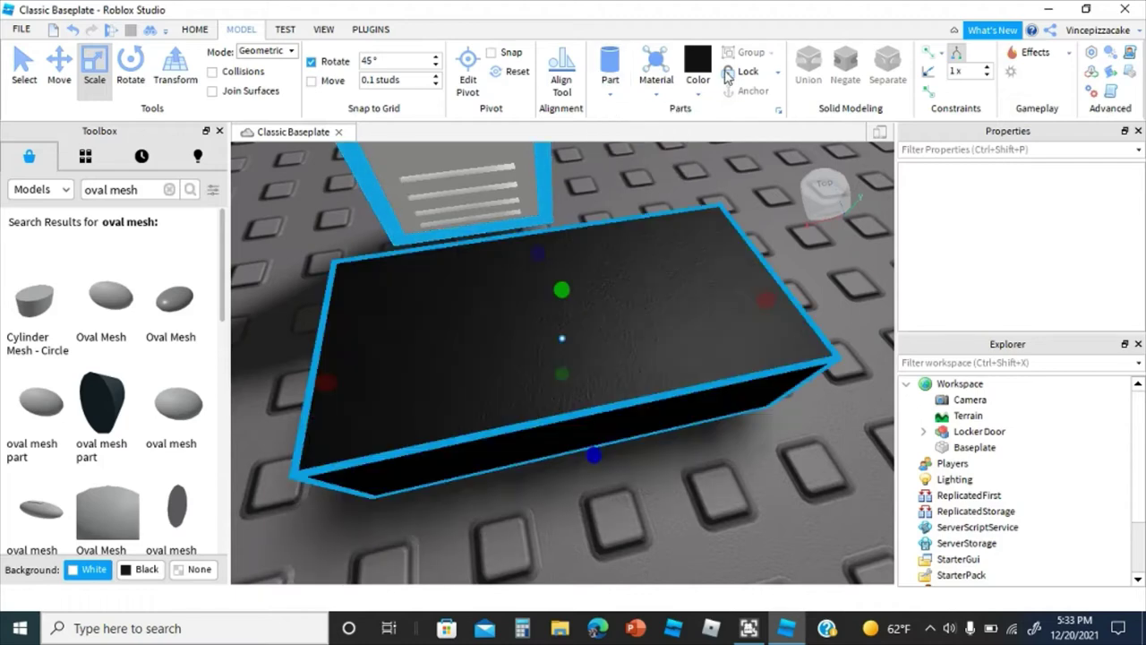
left_click(698, 85)
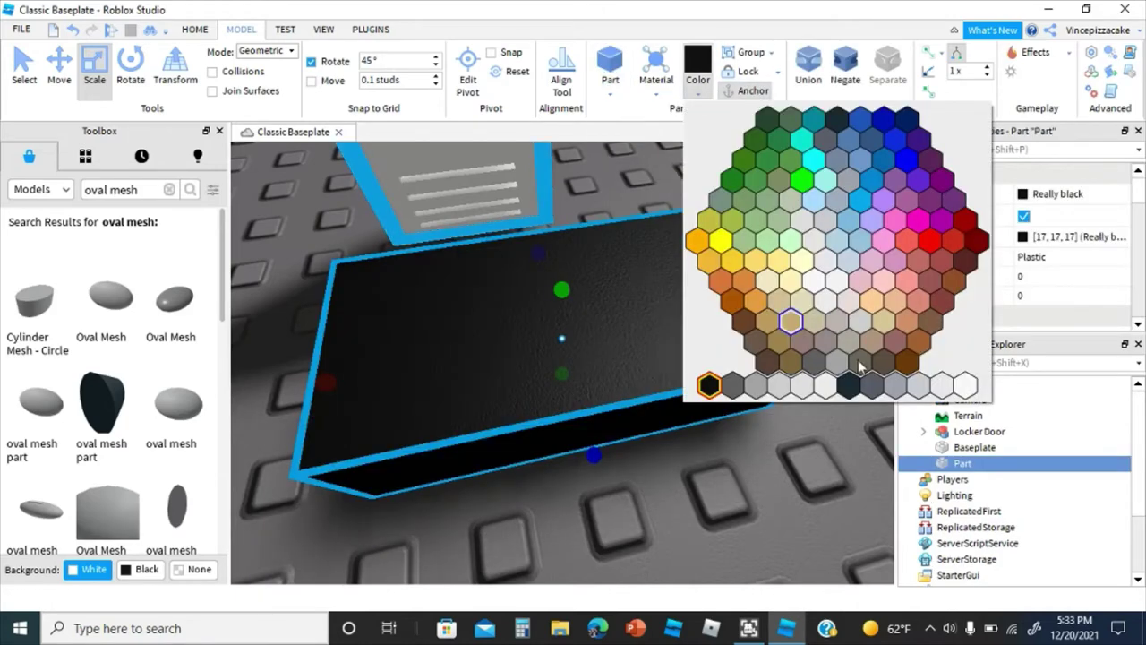
left_click(825, 385)
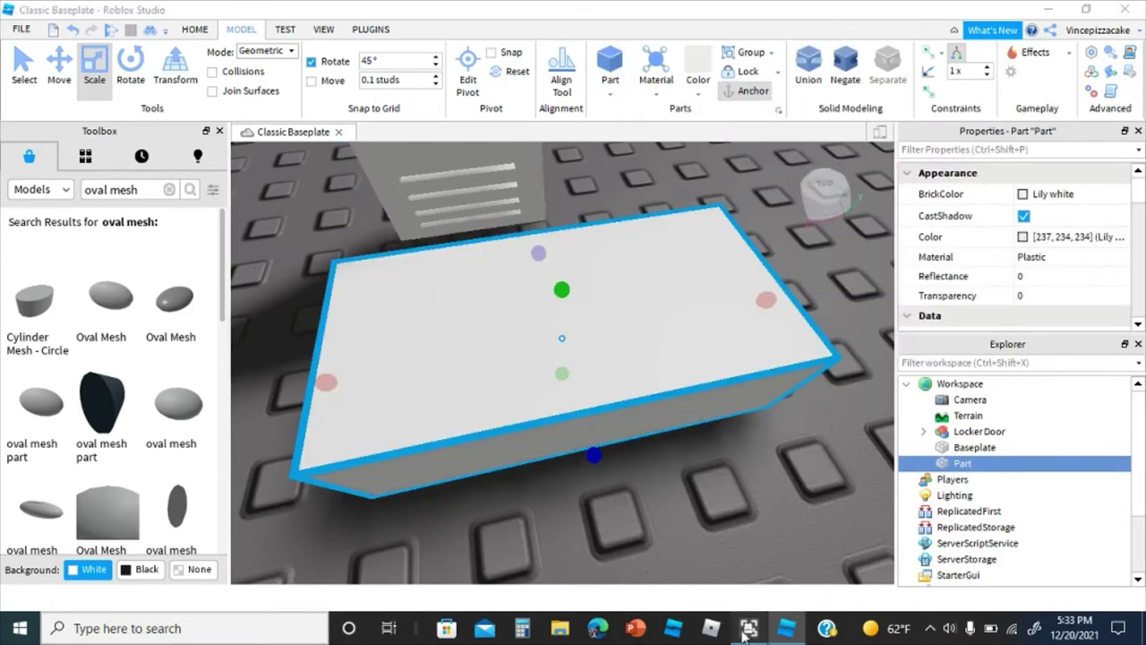
left_click(749, 628)
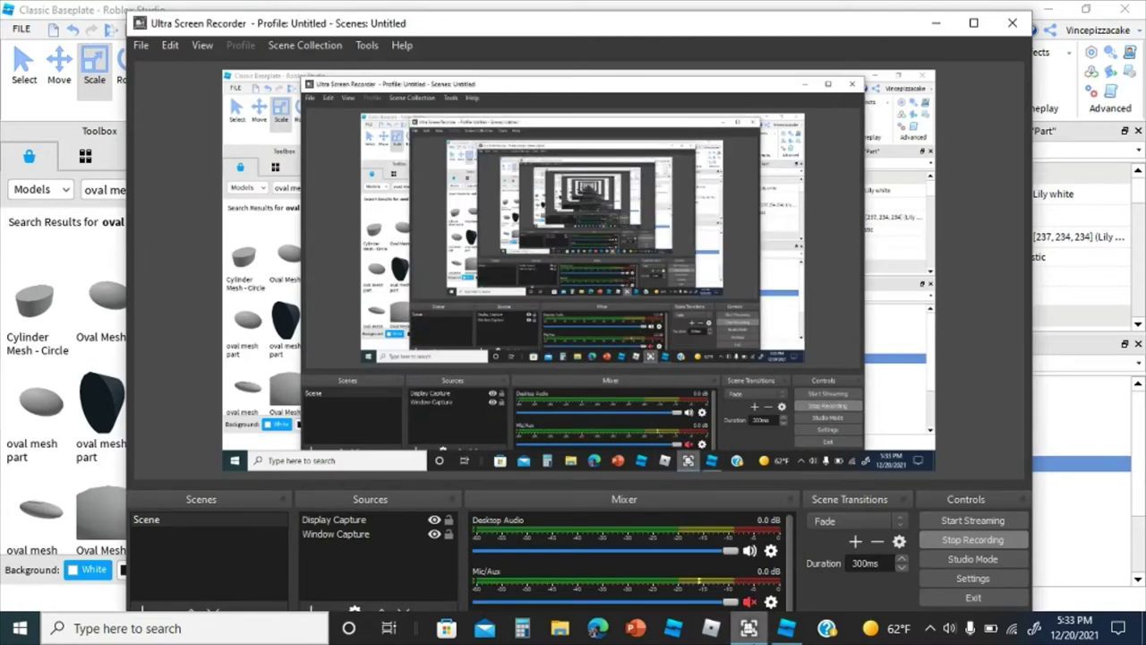
mouse_move(749, 628)
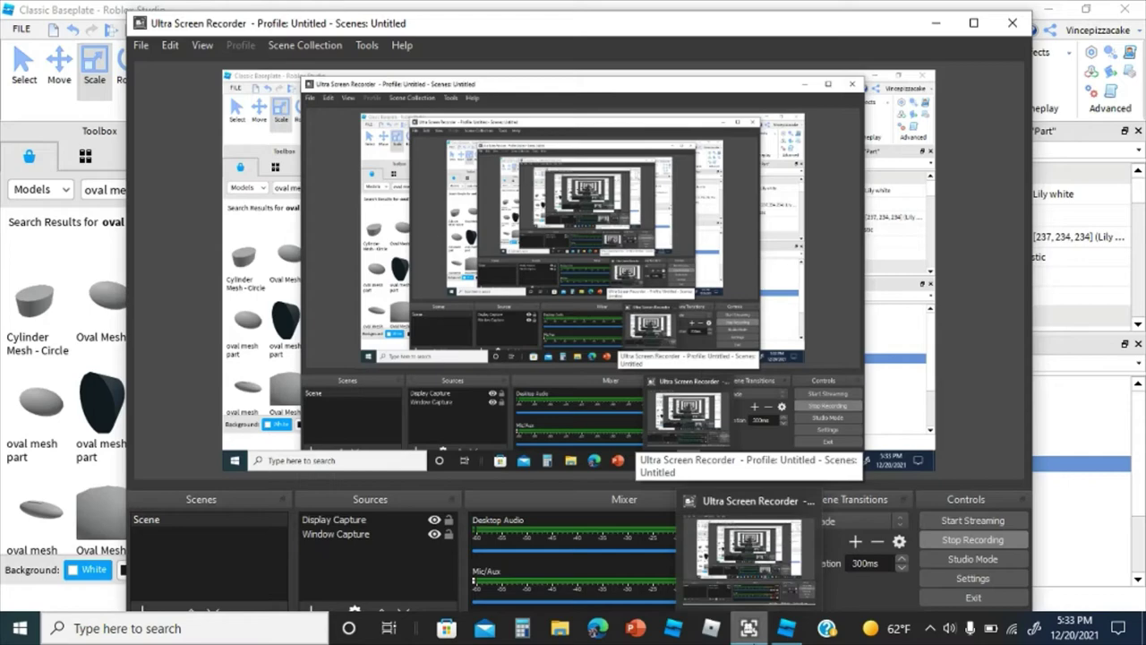
left_click(749, 628)
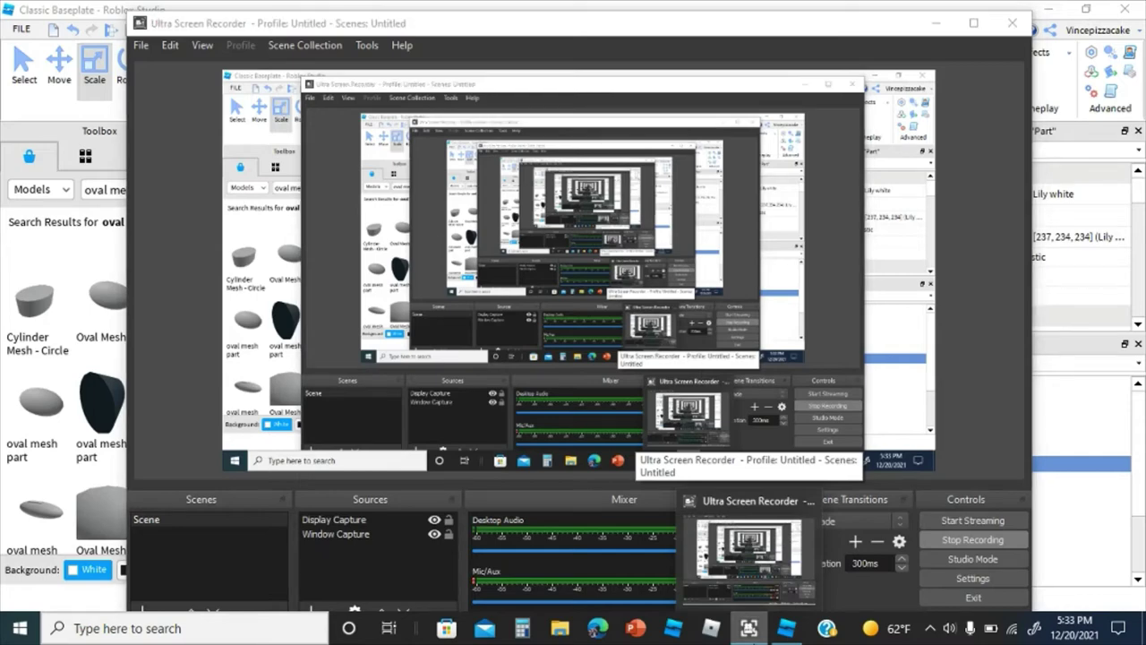
left_click(749, 628)
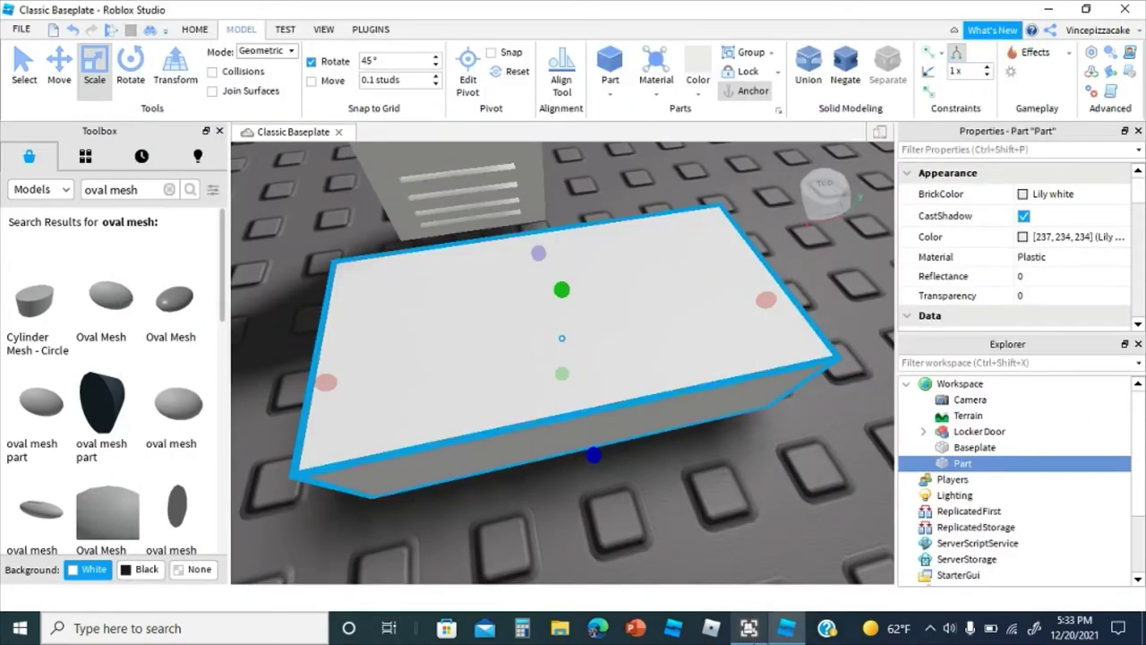
left_click(749, 628)
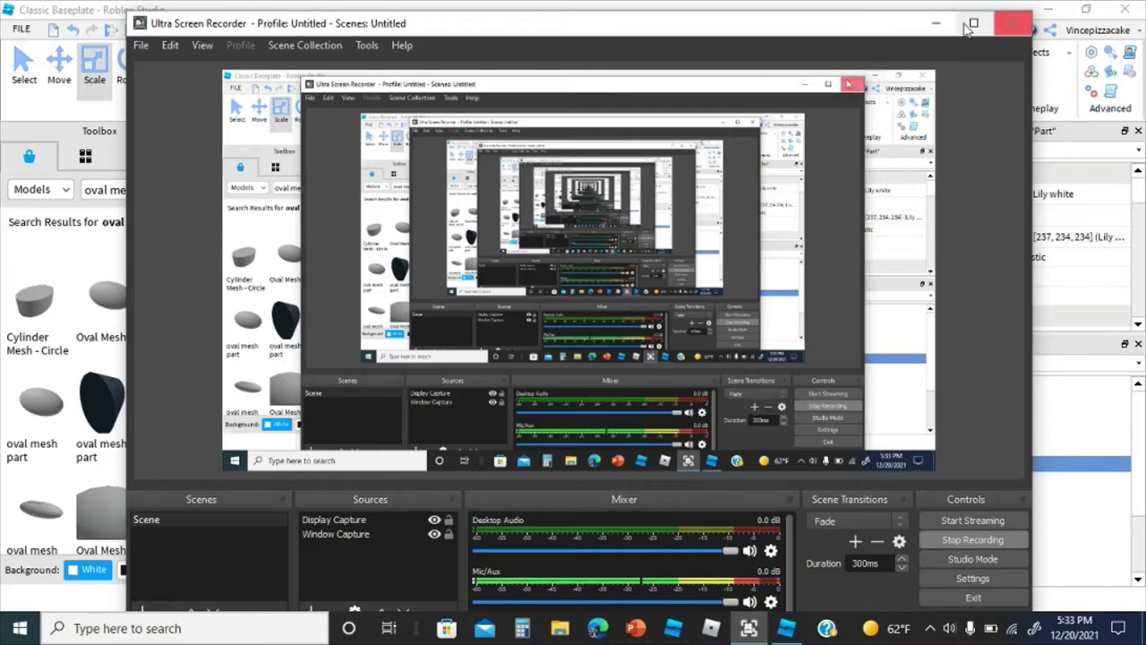
left_click(935, 22)
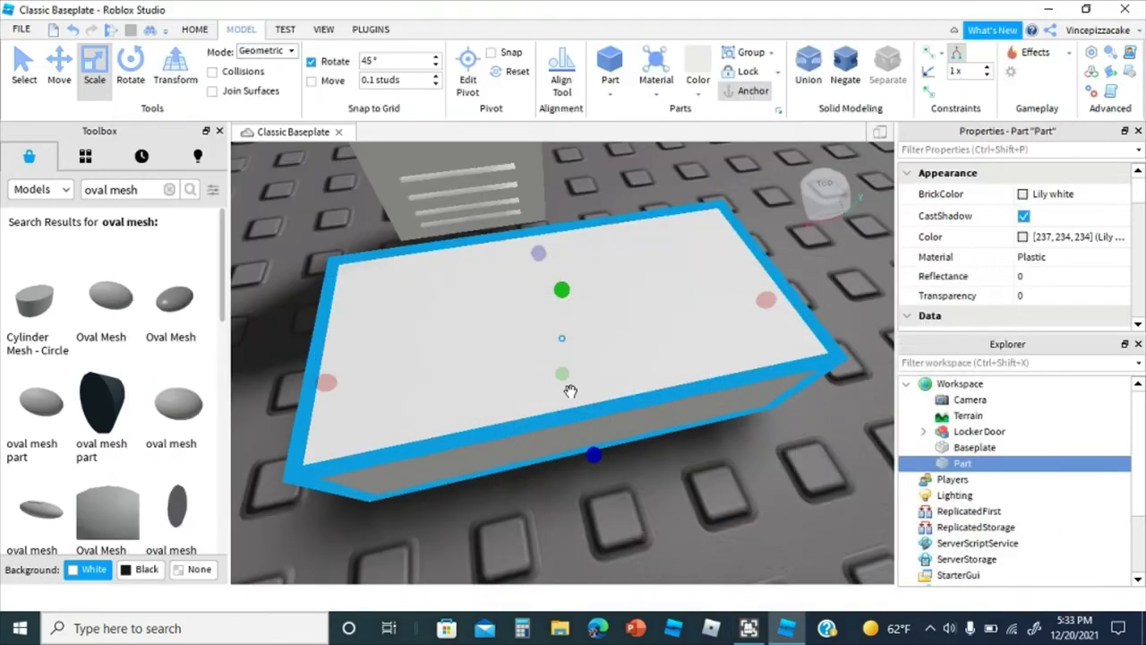
Step: Scale the white block down in height and depth into a thin strip along the locker door's bottom edge
left_click_drag(570, 392, 443, 259)
right_click_drag(443, 259, 537, 375)
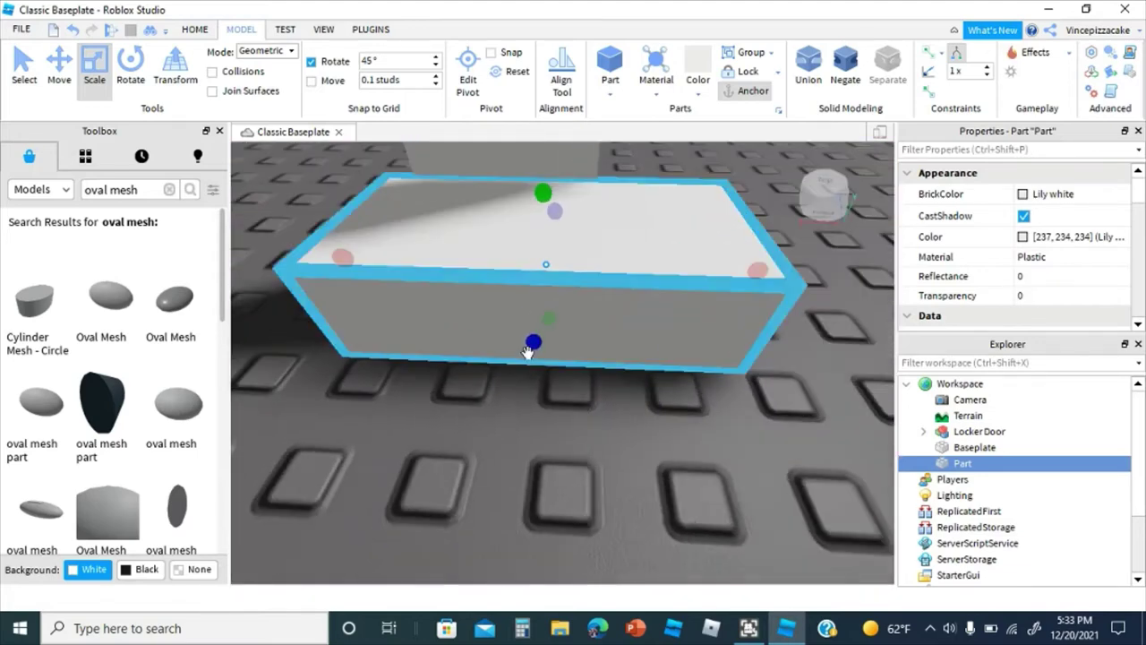
mouse_move(529, 352)
left_mouse_down()
mouse_move(537, 336)
mouse_move(536, 365)
left_mouse_up()
right_click_drag(540, 356, 535, 366)
left_click_drag(526, 306, 530, 438)
left_click(559, 503)
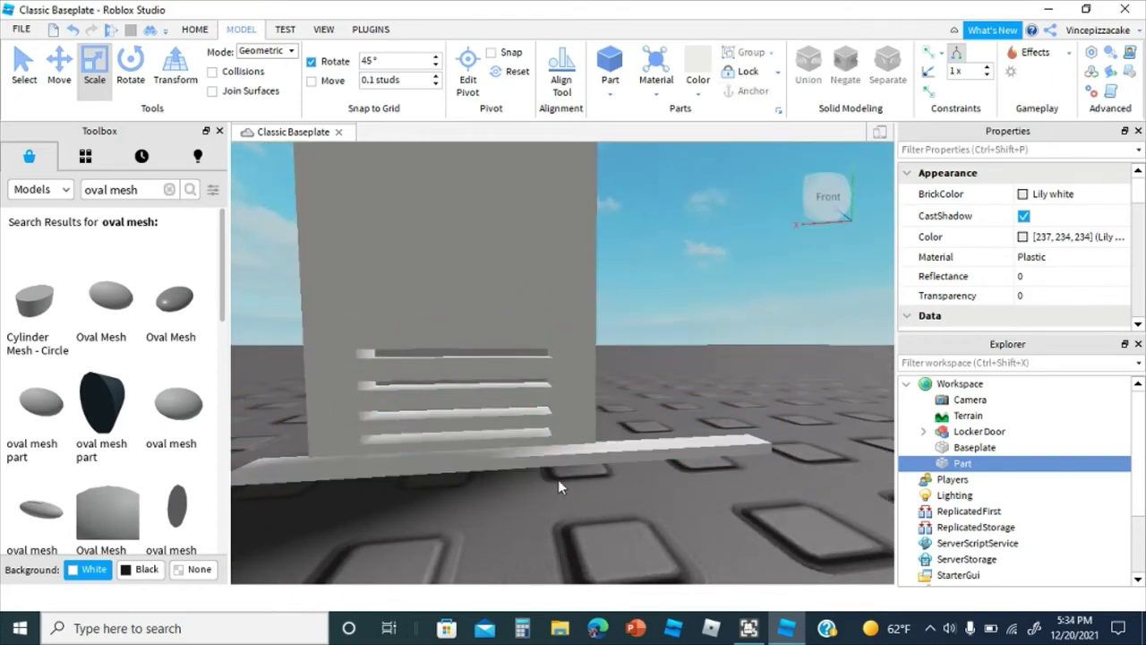
Step: Shorten the white strip from both ends to roughly the width of the locker door
right_click_drag(558, 481, 559, 499)
right_click_drag(639, 420, 620, 450)
left_click(632, 415)
left_click_drag(763, 371, 644, 394)
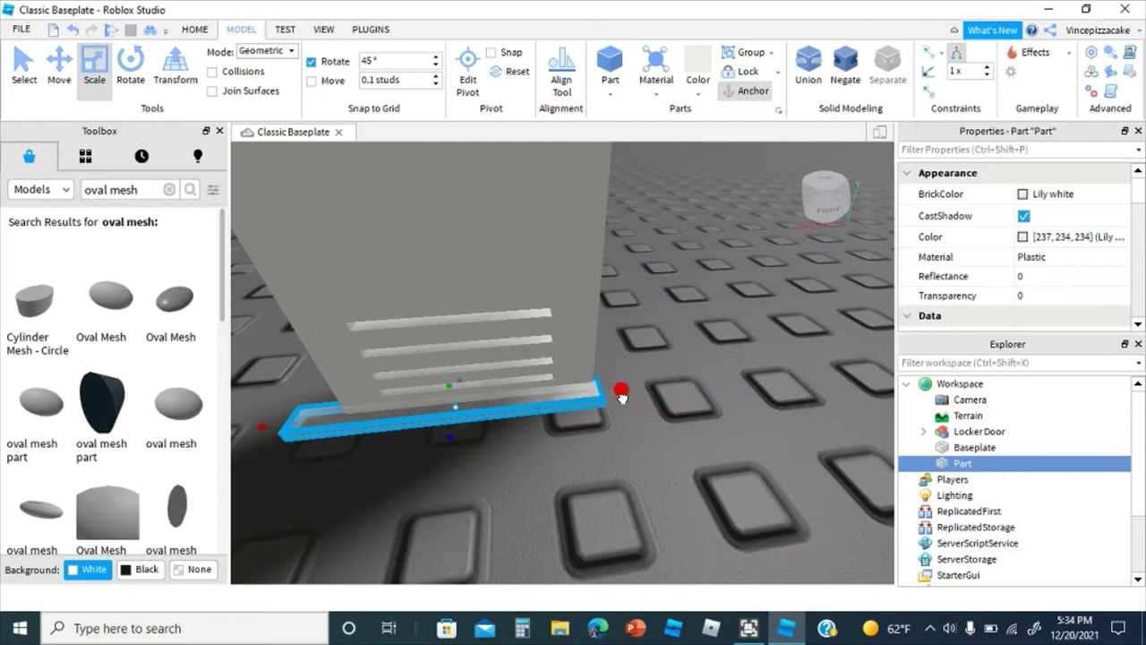
left_click_drag(262, 421, 327, 417)
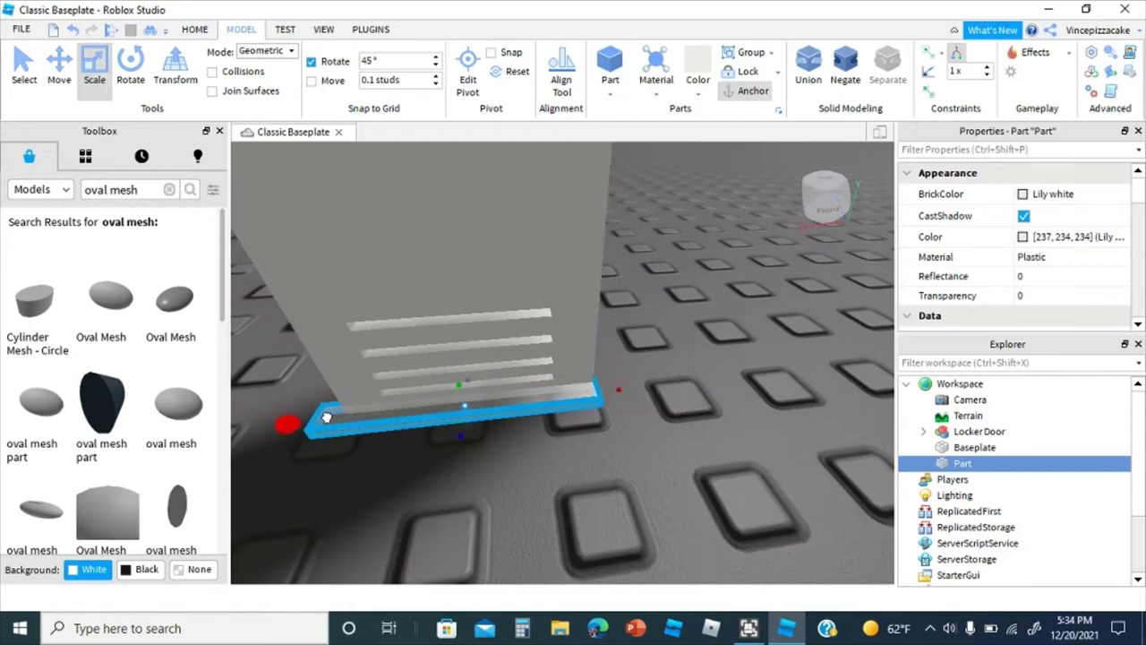
left_click(593, 442)
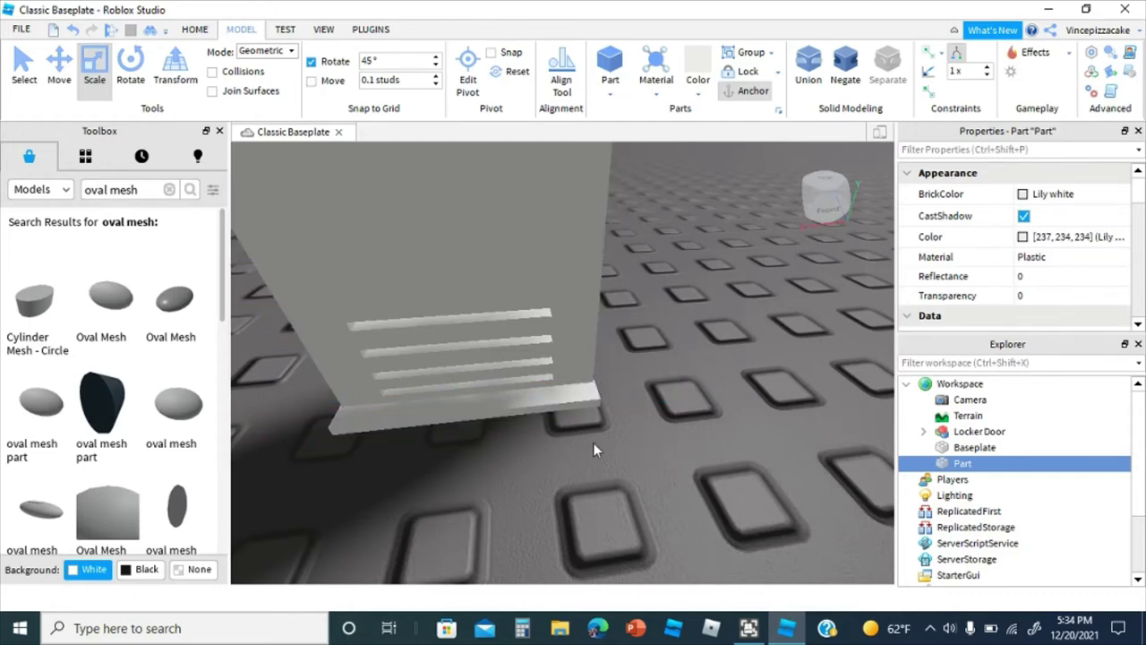
Step: Trim one end of the white strip in small increments until it lines up with the locker door's side edge
right_click_drag(593, 442, 630, 434)
left_click(607, 421)
scroll(663, 451, "up", 4)
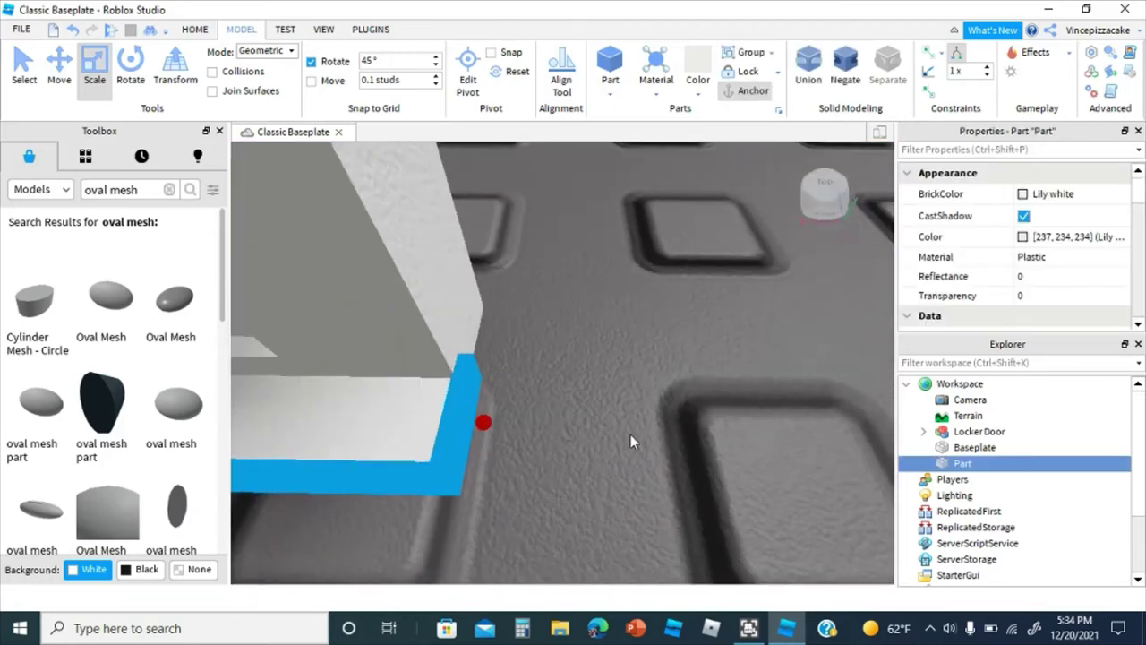
left_click(481, 421)
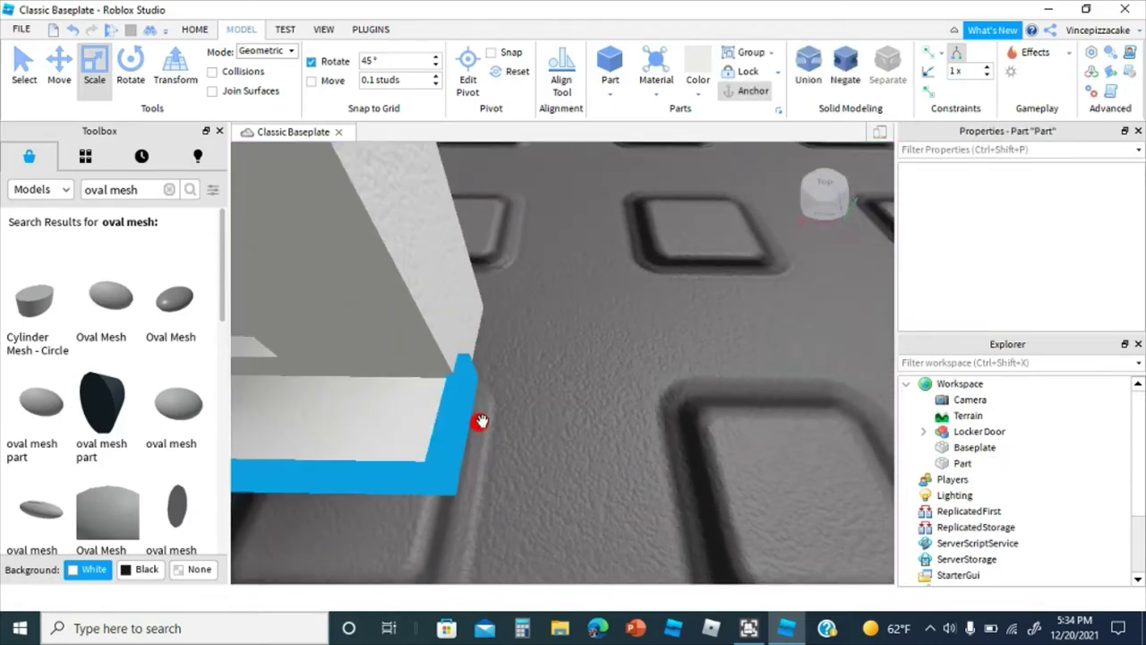
left_click(481, 421)
left_click(497, 417)
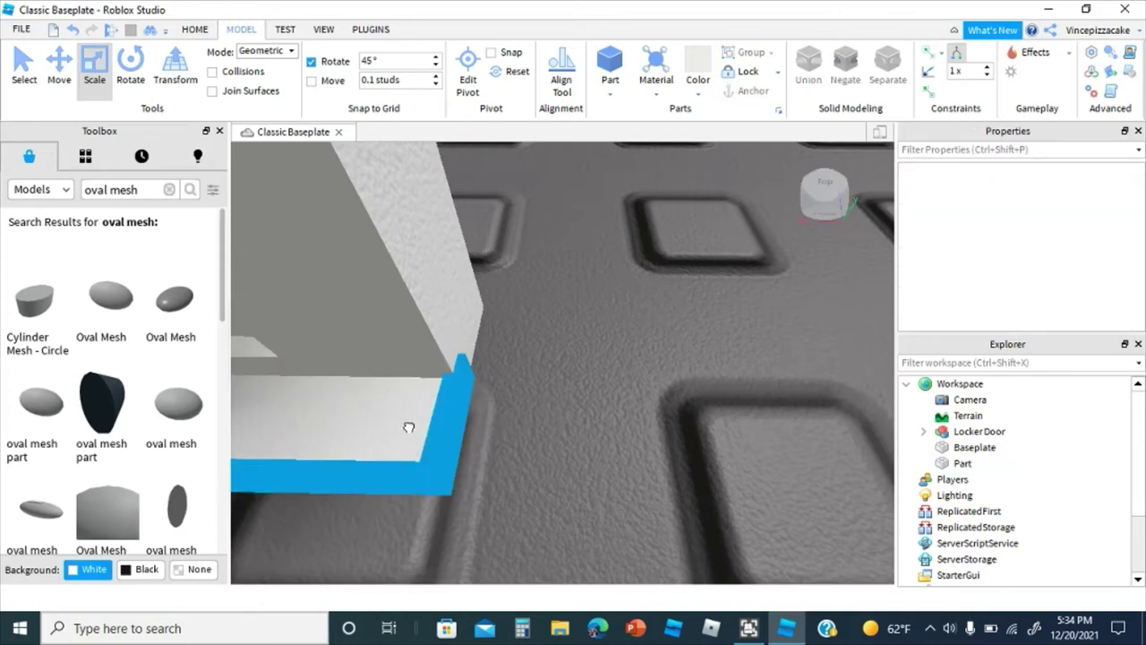
left_click(473, 418)
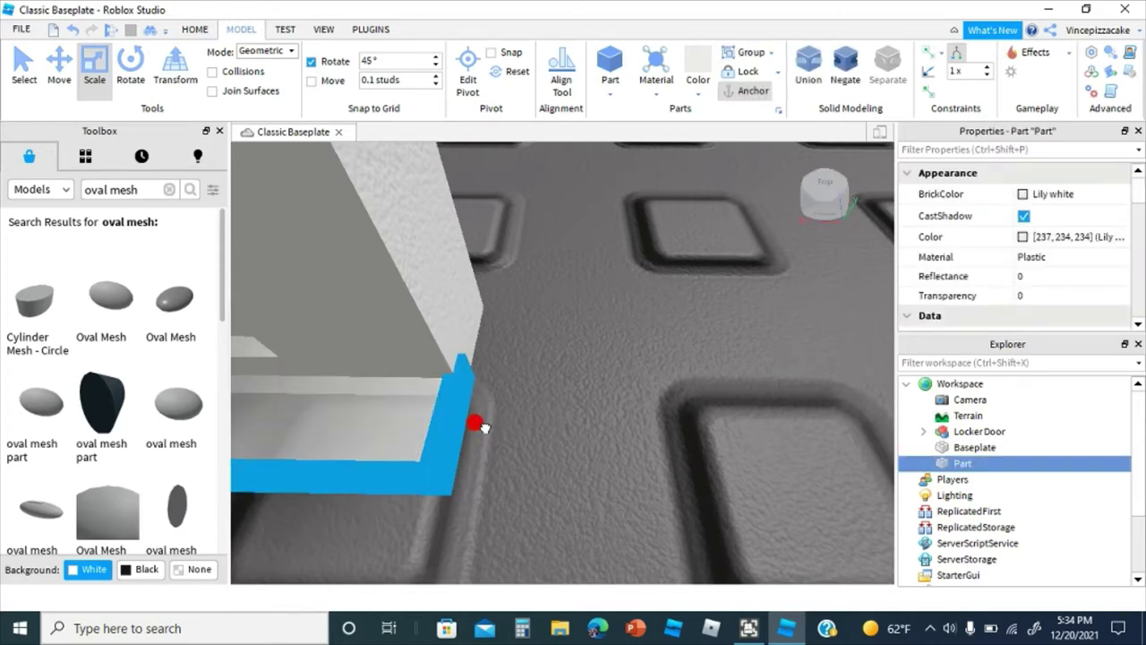
left_click(545, 409)
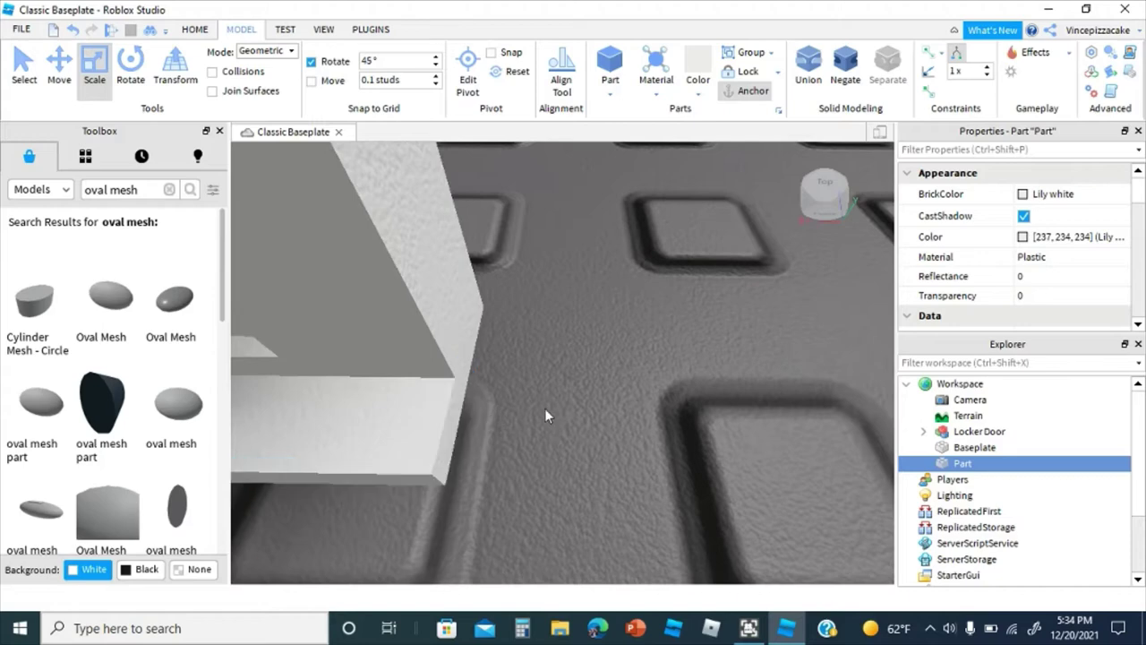
Step: Trim the opposite end of the white strip to line up with the locker door's other side edge
right_click_drag(544, 408, 543, 407)
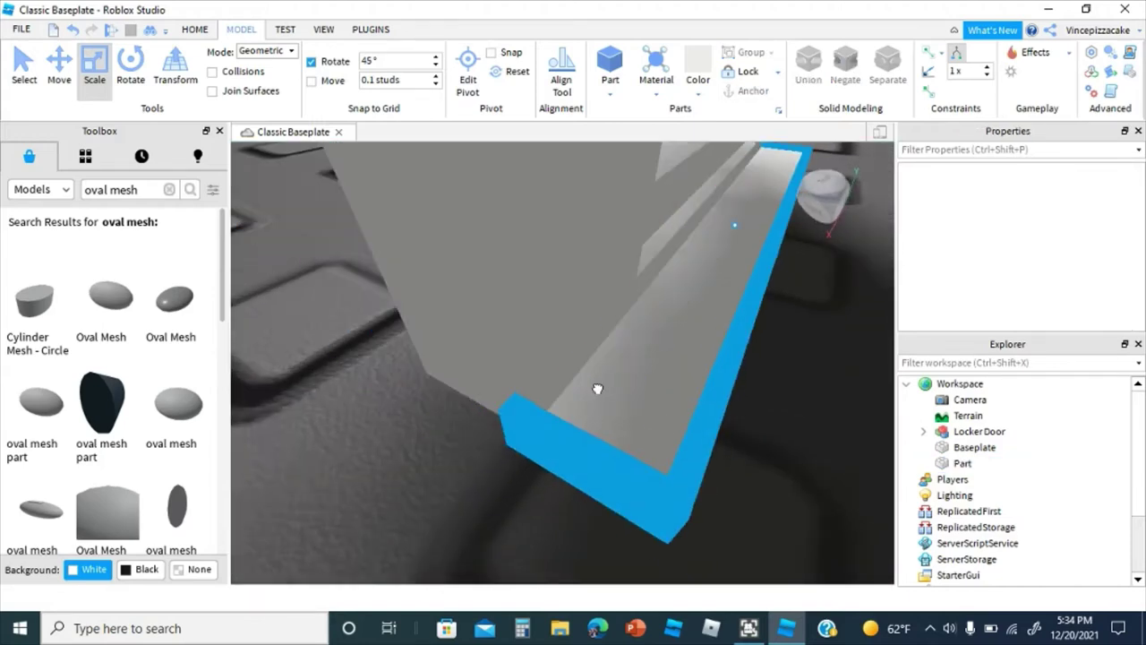
left_click(597, 396)
mouse_move(573, 488)
left_mouse_down()
mouse_move(594, 472)
mouse_move(581, 475)
left_mouse_up()
left_click(517, 472)
left_click(581, 445)
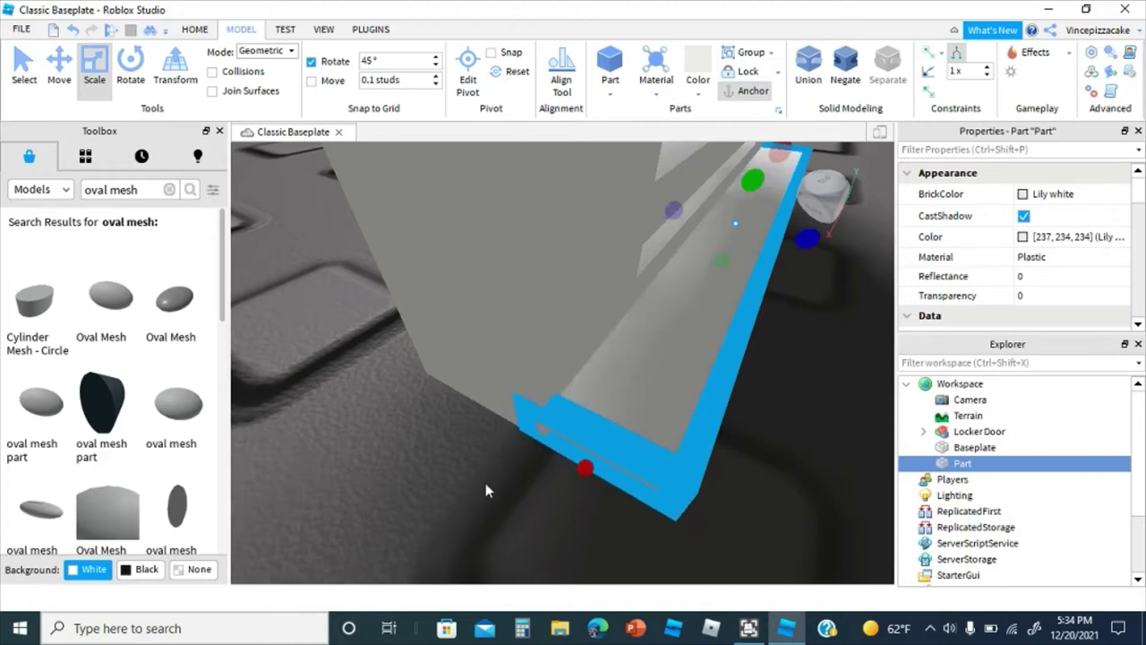
left_click(484, 482)
right_click_drag(478, 482, 479, 481)
left_click(501, 457)
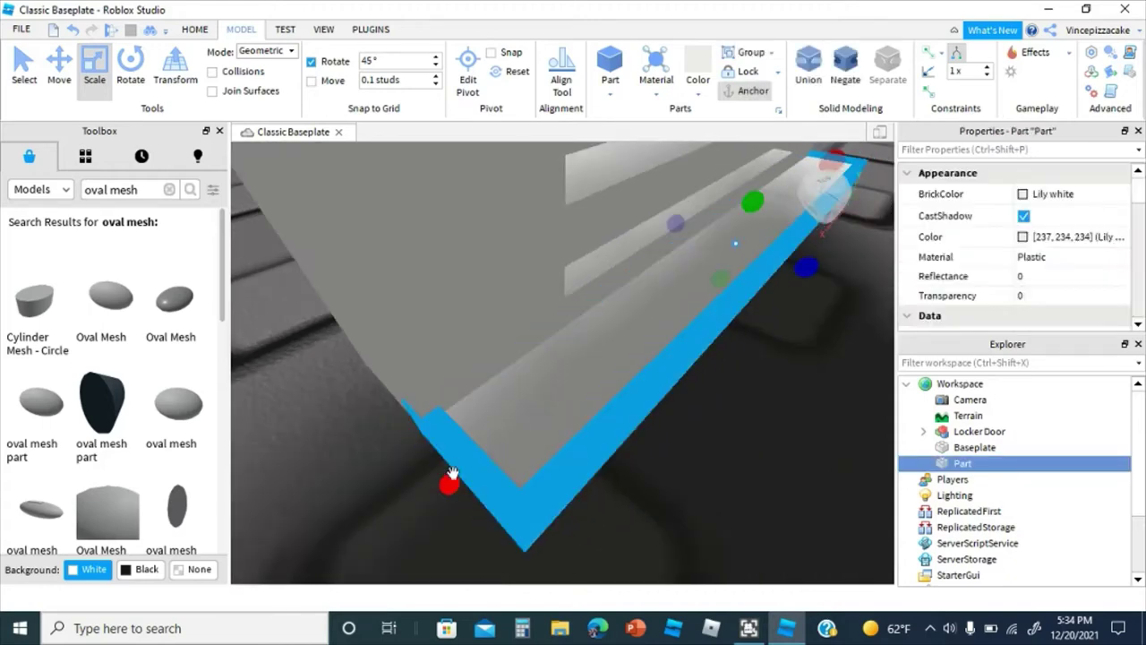
left_click_drag(450, 478, 449, 485)
left_click(376, 491)
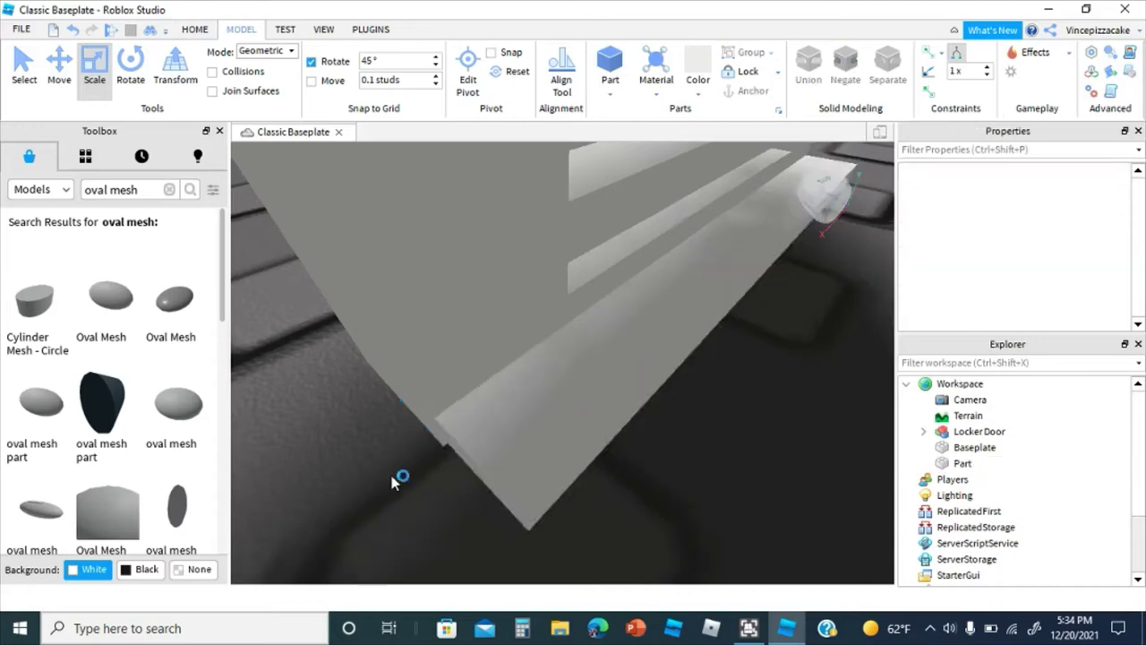
right_click_drag(393, 480, 475, 417)
left_click(707, 334)
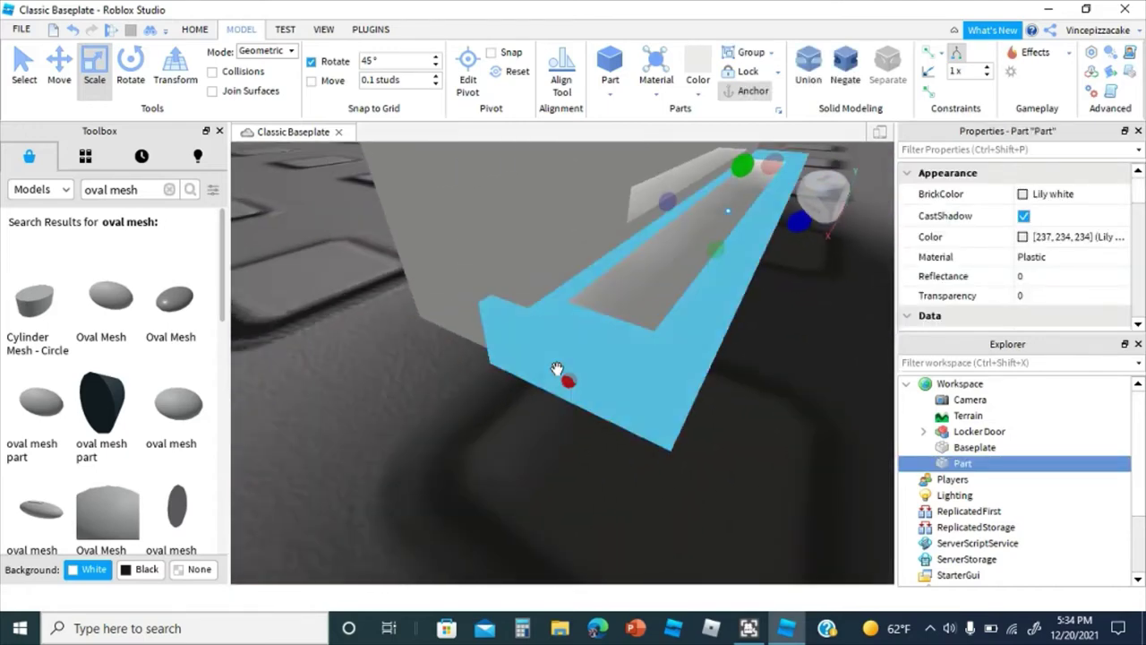
left_click(423, 423)
right_click_drag(423, 423, 423, 424)
right_click_drag(501, 467, 500, 467)
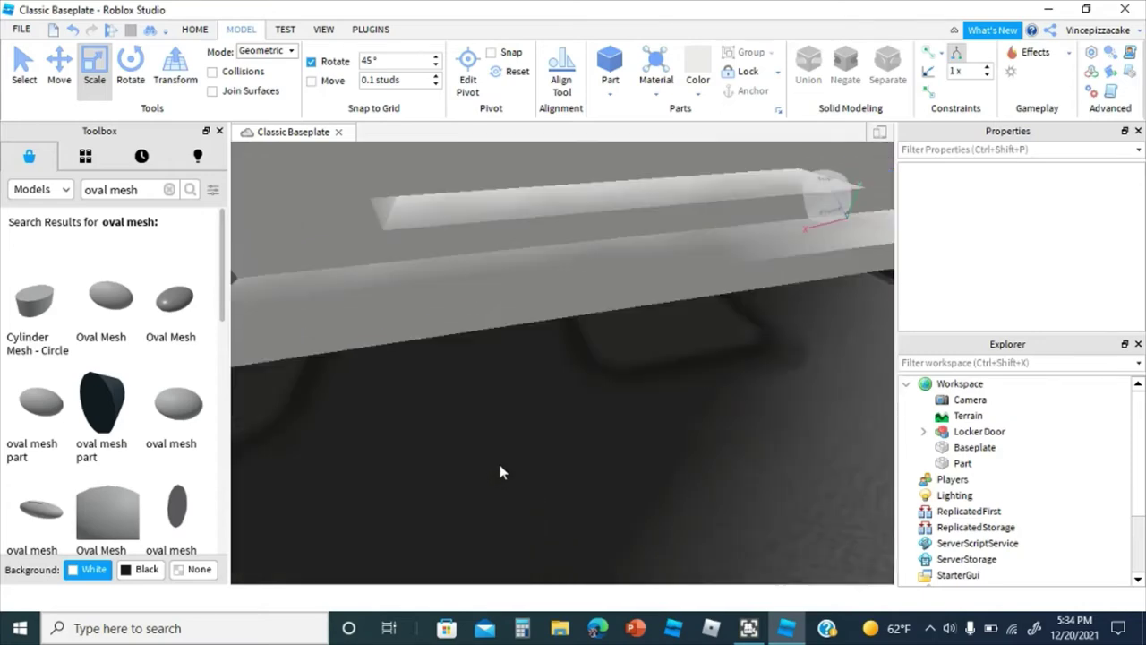
Step: Duplicate the white strip at the bottom of the locker door
scroll(526, 400, "down", 5)
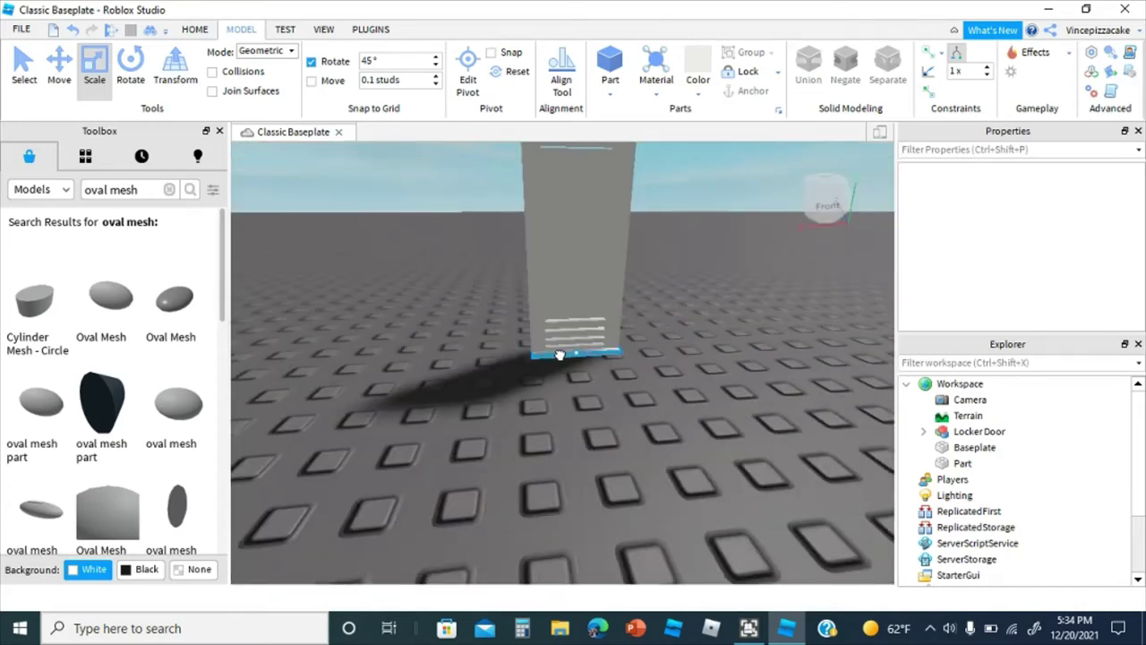
right_click(559, 364)
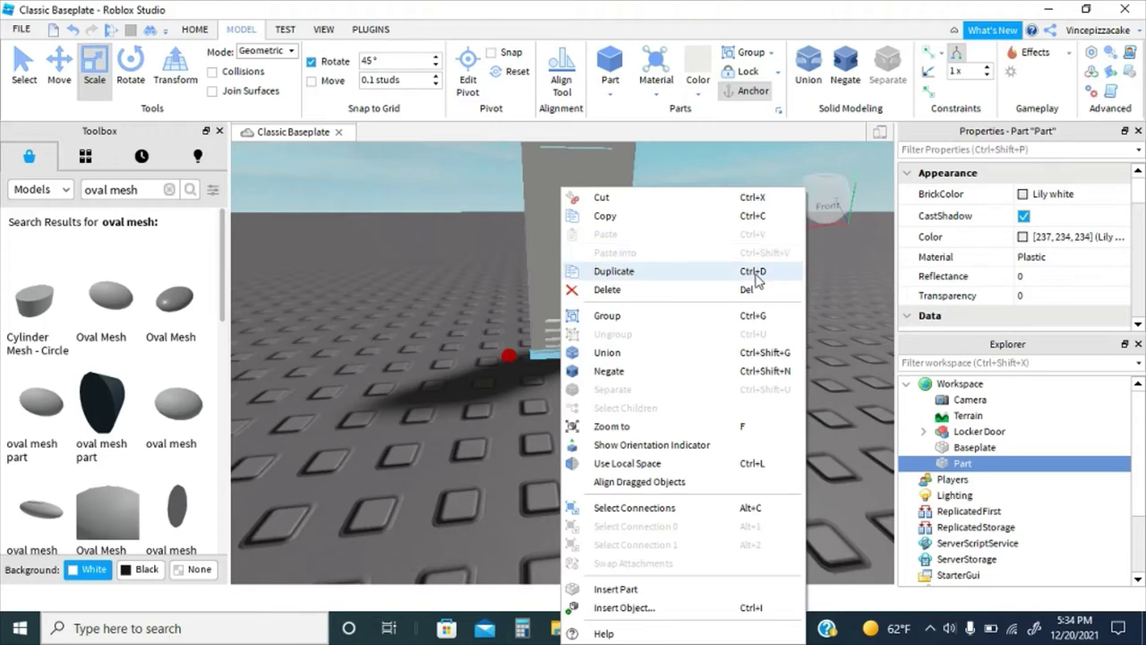
left_click(359, 336)
right_click_drag(359, 336, 365, 318)
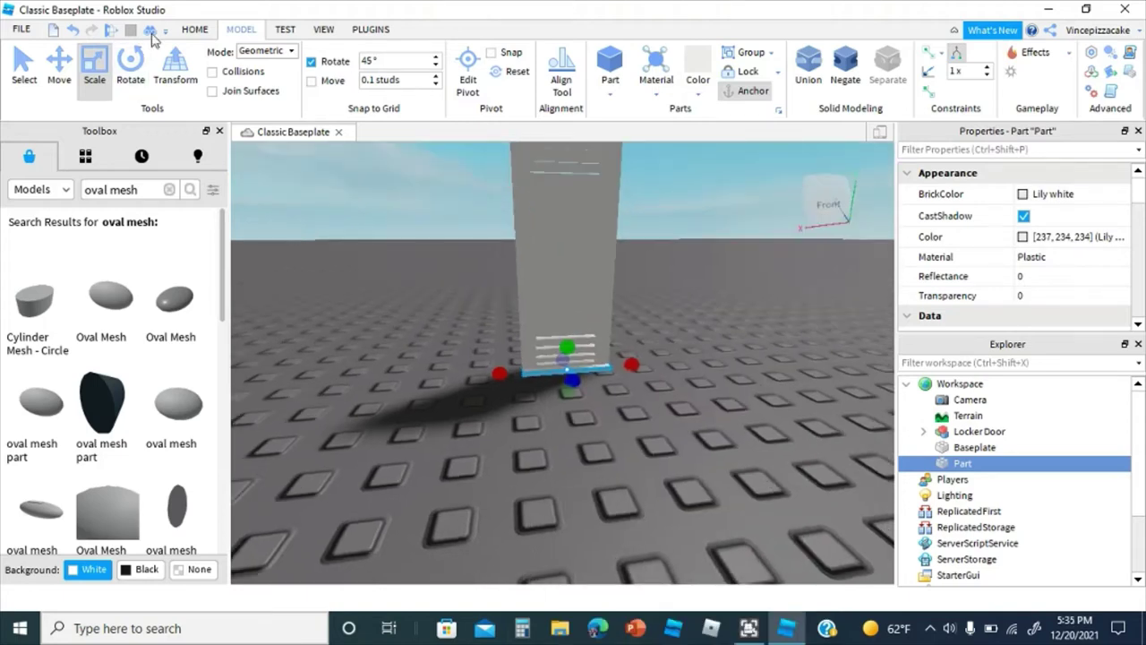
left_click(194, 29)
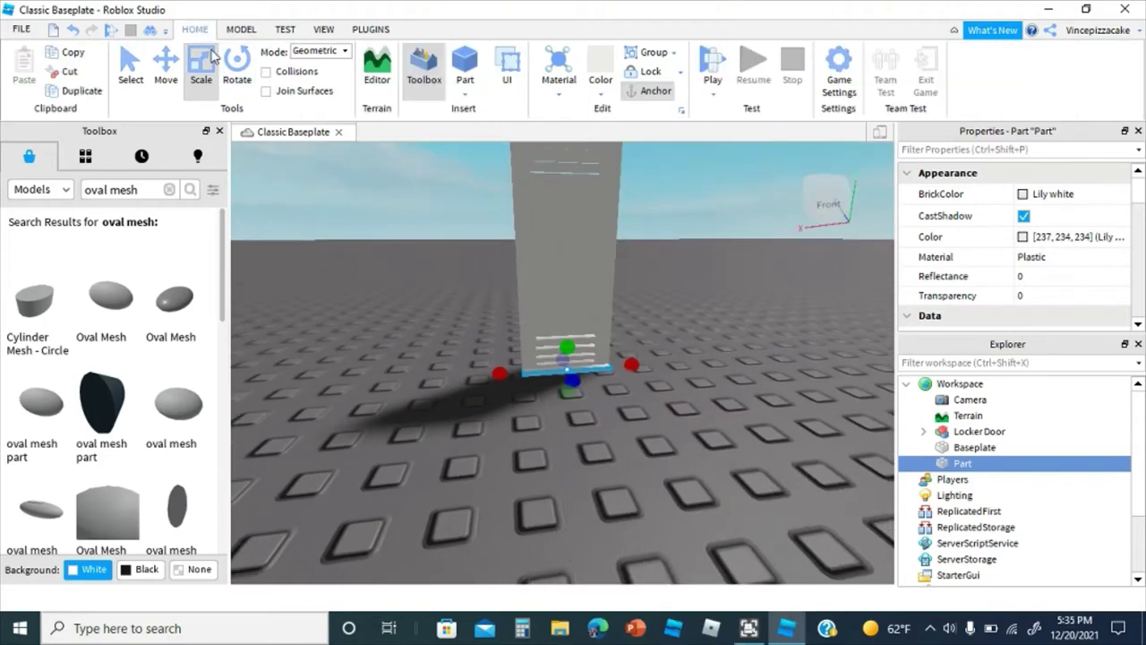
left_click(81, 90)
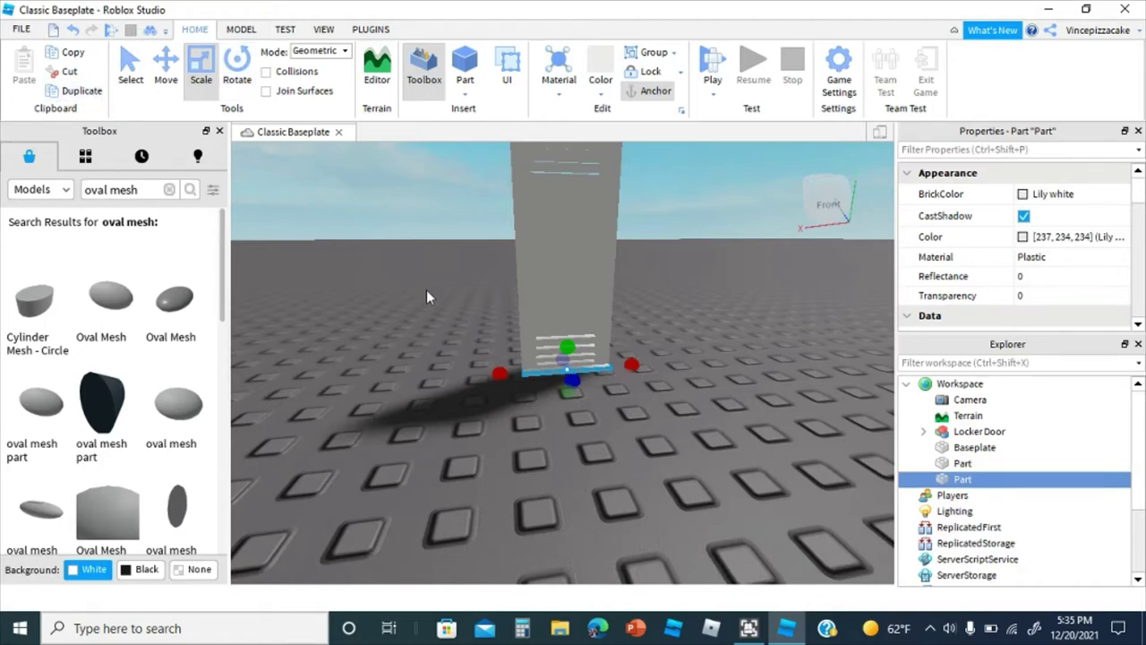
Step: Move the duplicated white strip from the bottom of the locker door up to its top edge
left_click(166, 57)
scroll(534, 281, "up", 5)
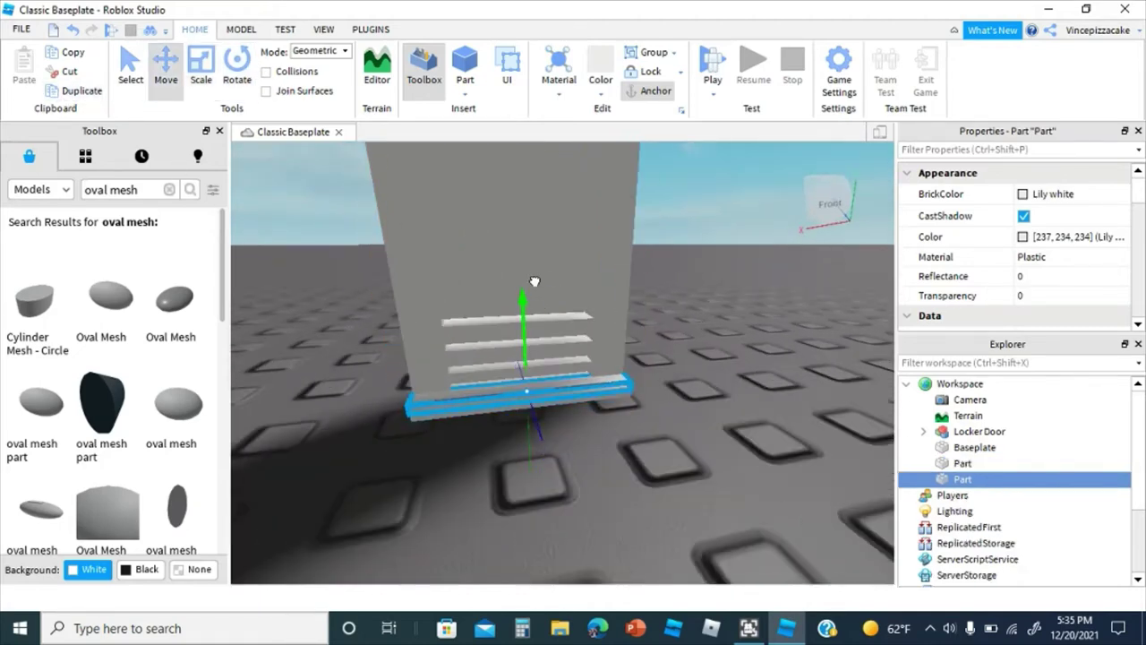
key("e")
left_click_drag(535, 281, 532, 248)
key("q")
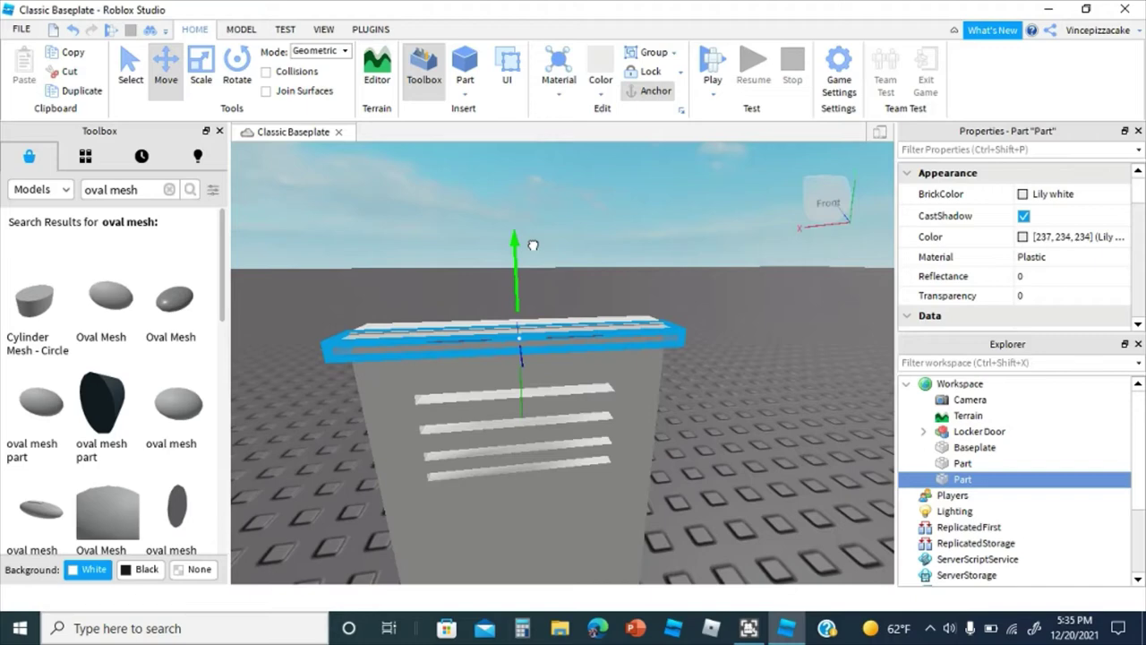
scroll(534, 246, "up", 8)
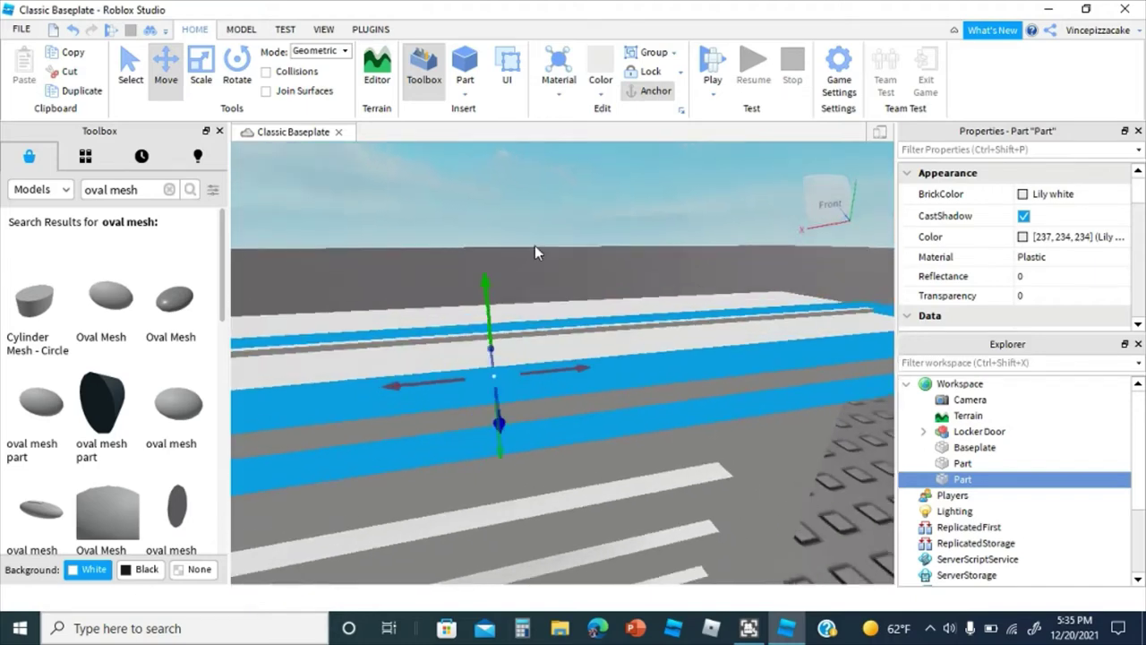
Step: Fine-tune the height of the upper strip so it lines up with the locker door's top edge
left_click(642, 309)
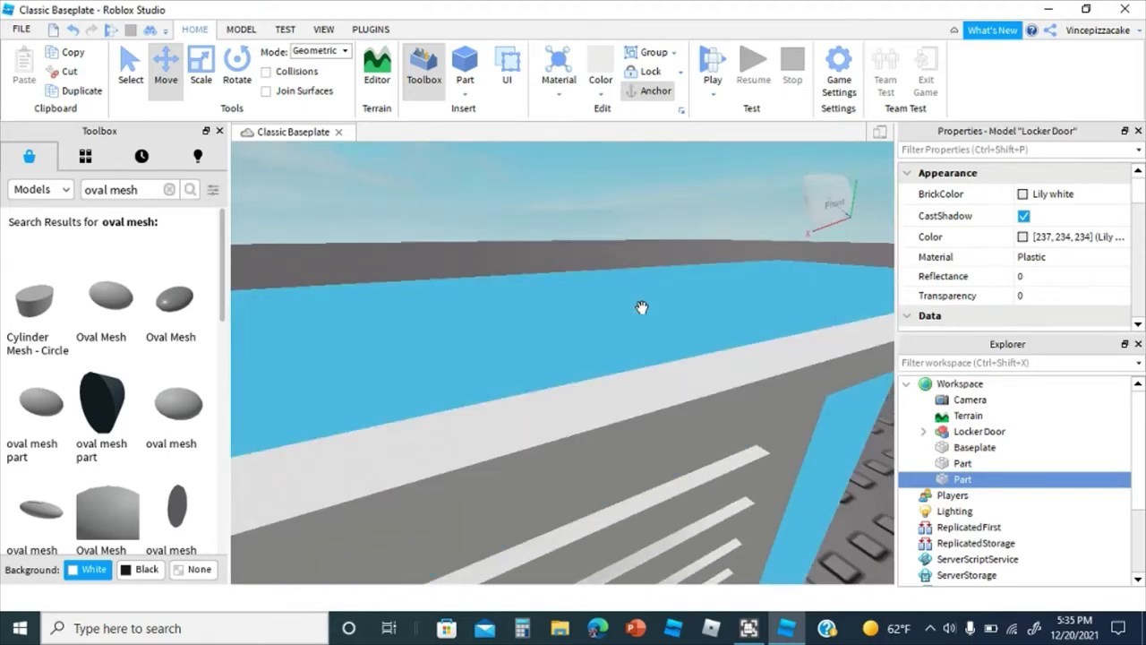
left_click(656, 296)
left_click(655, 292)
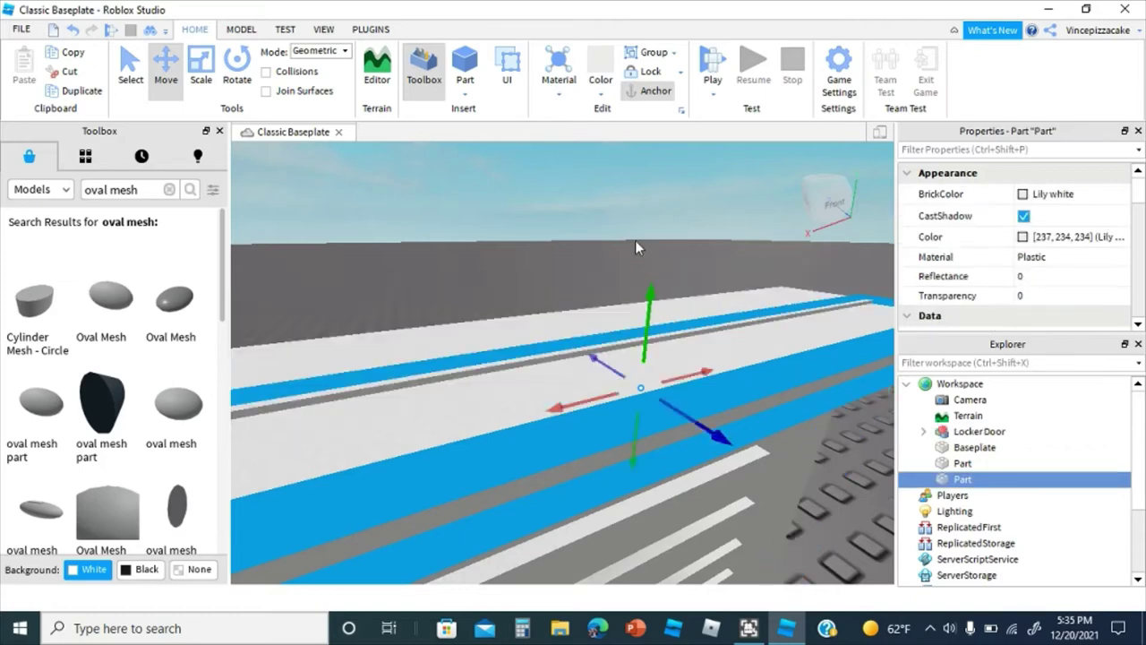
right_click(635, 240)
left_click(583, 285)
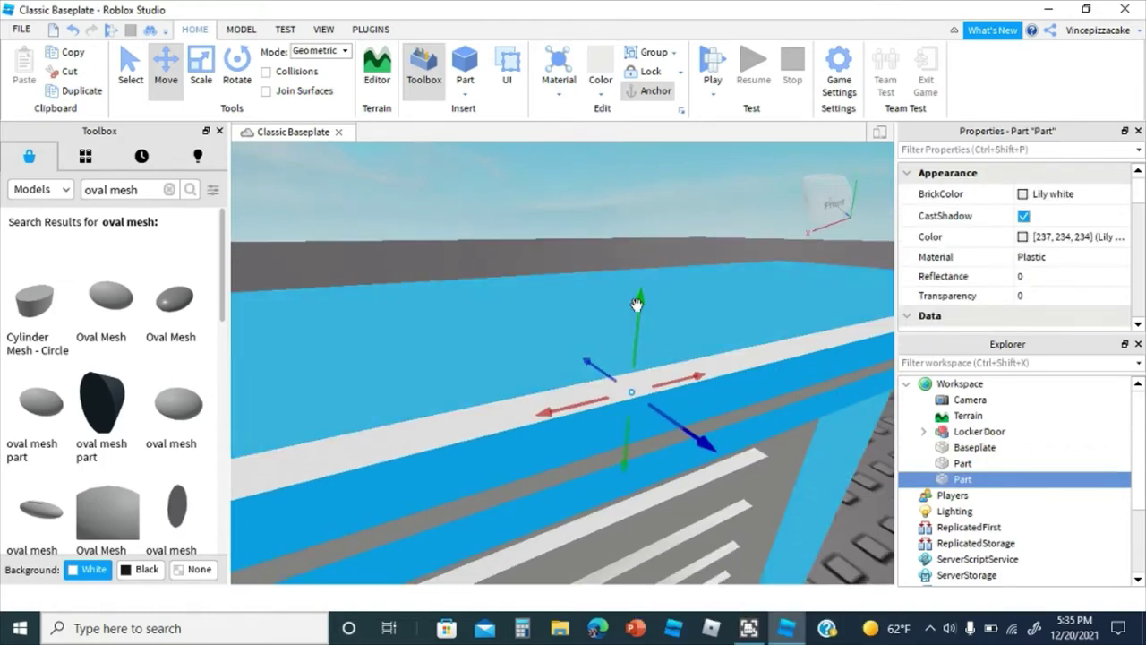
left_click_drag(637, 304, 635, 299)
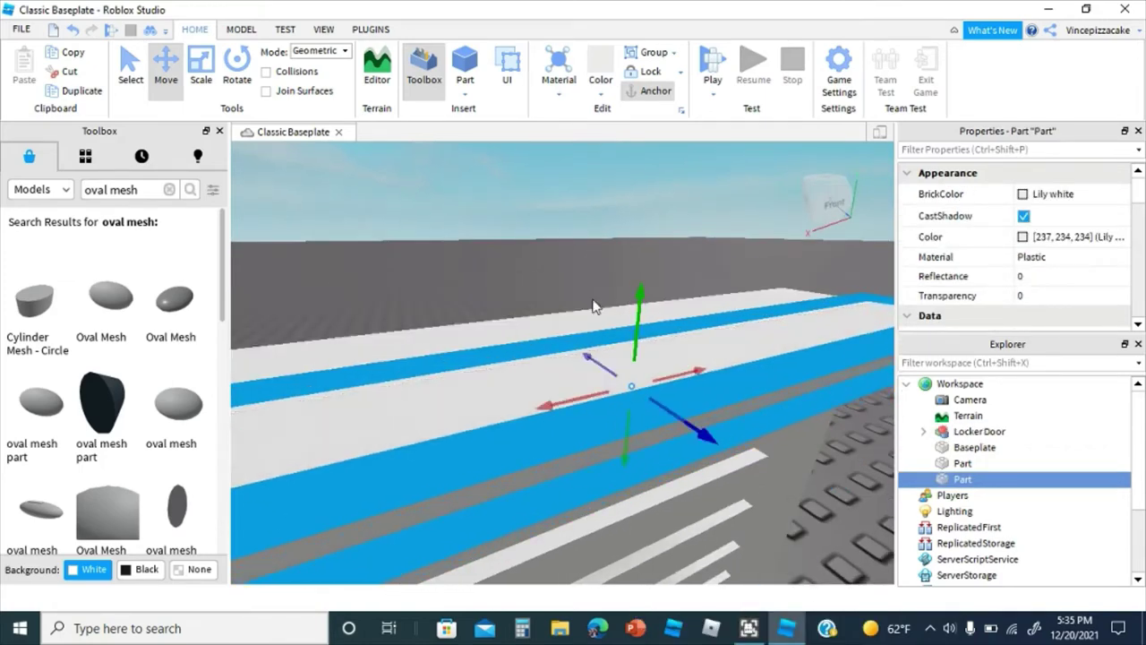
left_click(547, 265)
Step: Put both white strip parts inside the Locker Door group
right_click_drag(548, 265, 543, 266)
scroll(544, 265, "up", 3)
left_click(537, 331)
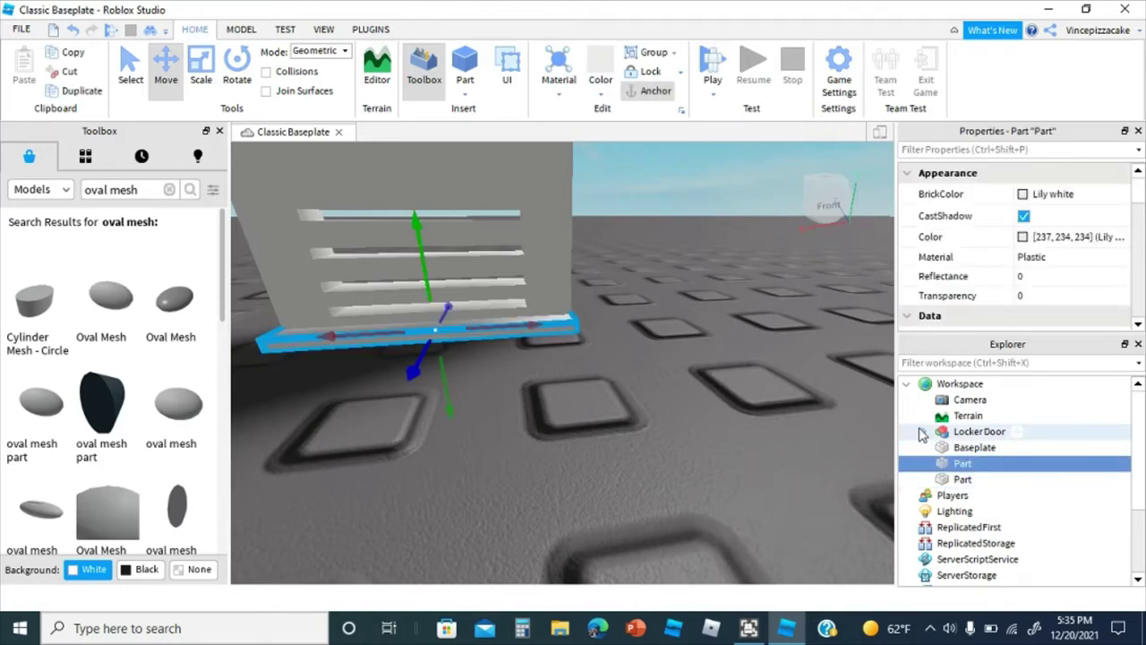
left_click(924, 432)
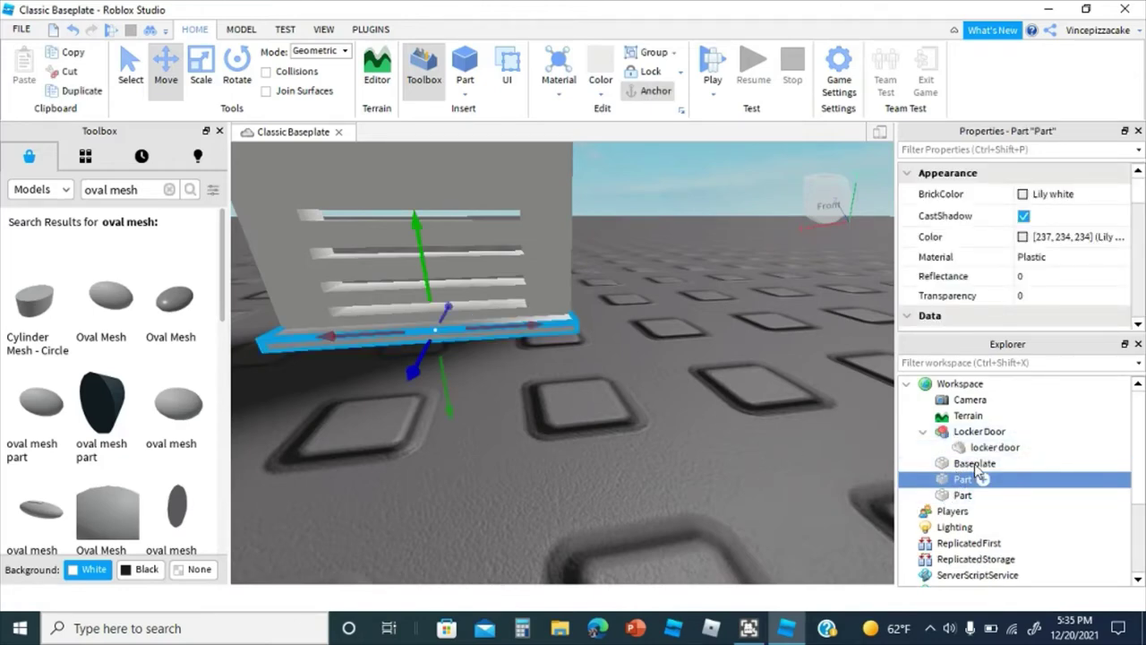
left_click(967, 452)
left_click(964, 482)
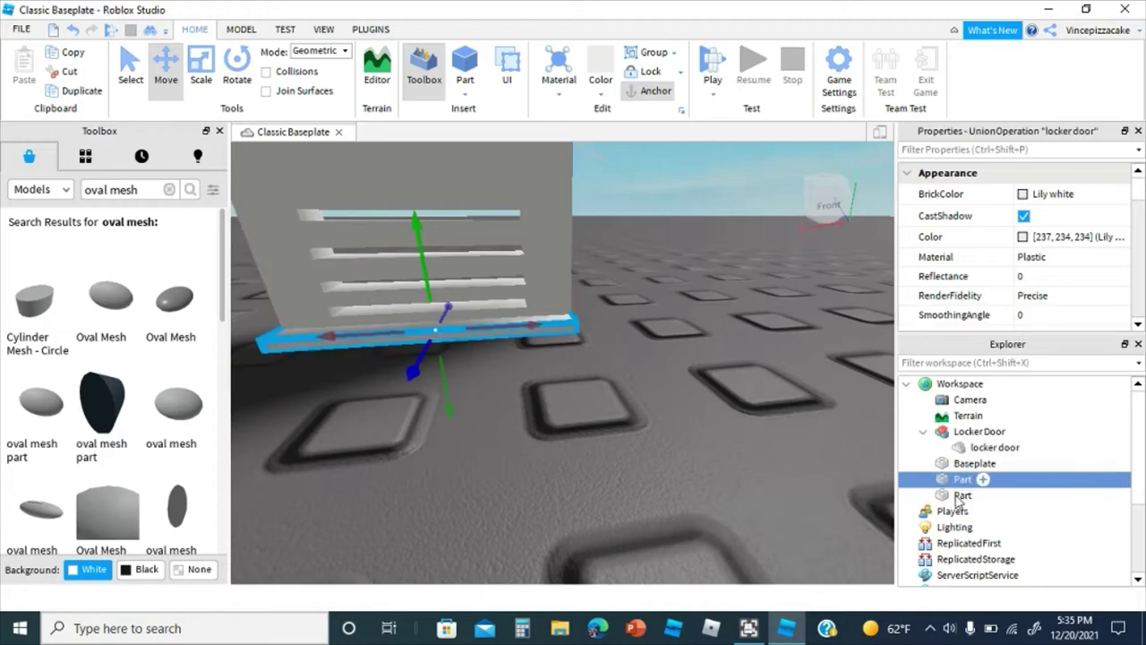
left_click(959, 496, "shift")
left_click_drag(958, 495, 975, 435)
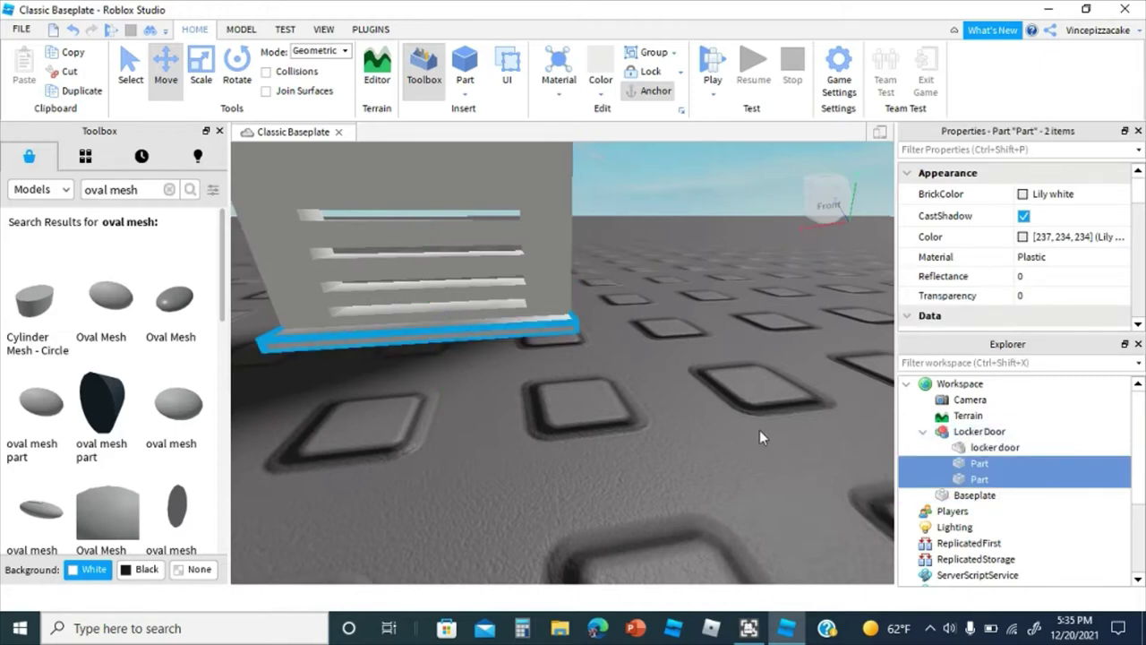
Step: Duplicate the bottom white strip within the Locker Door group
scroll(758, 428, "down", 4)
left_click(755, 424)
scroll(548, 344, "up", 4)
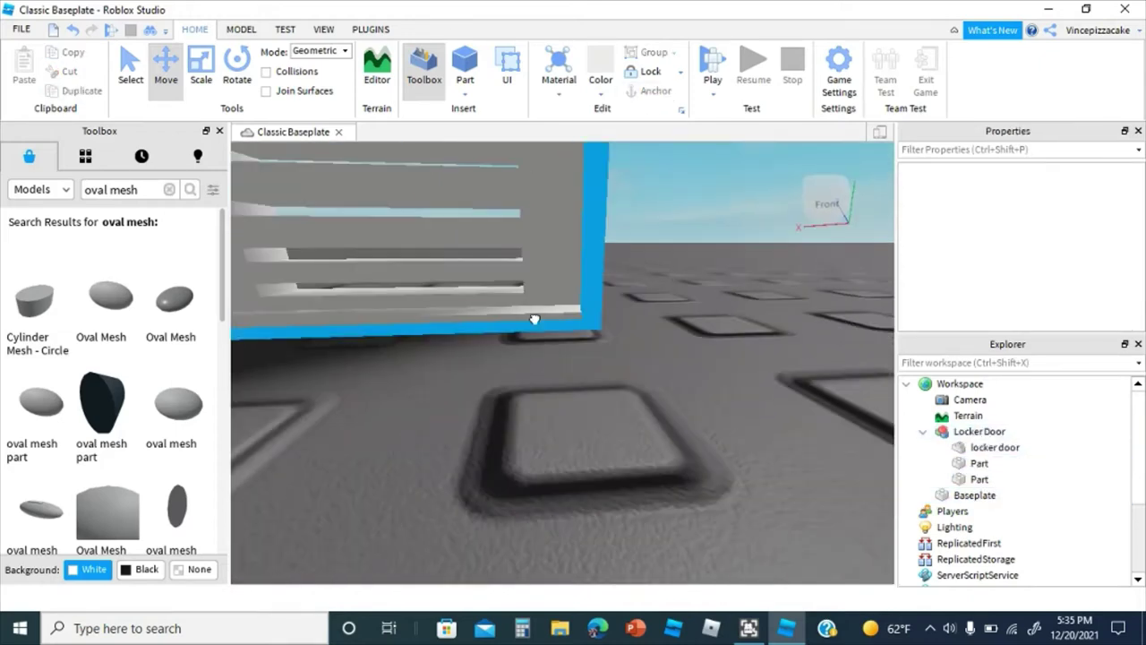
left_click(534, 319)
key("f")
left_click(977, 463)
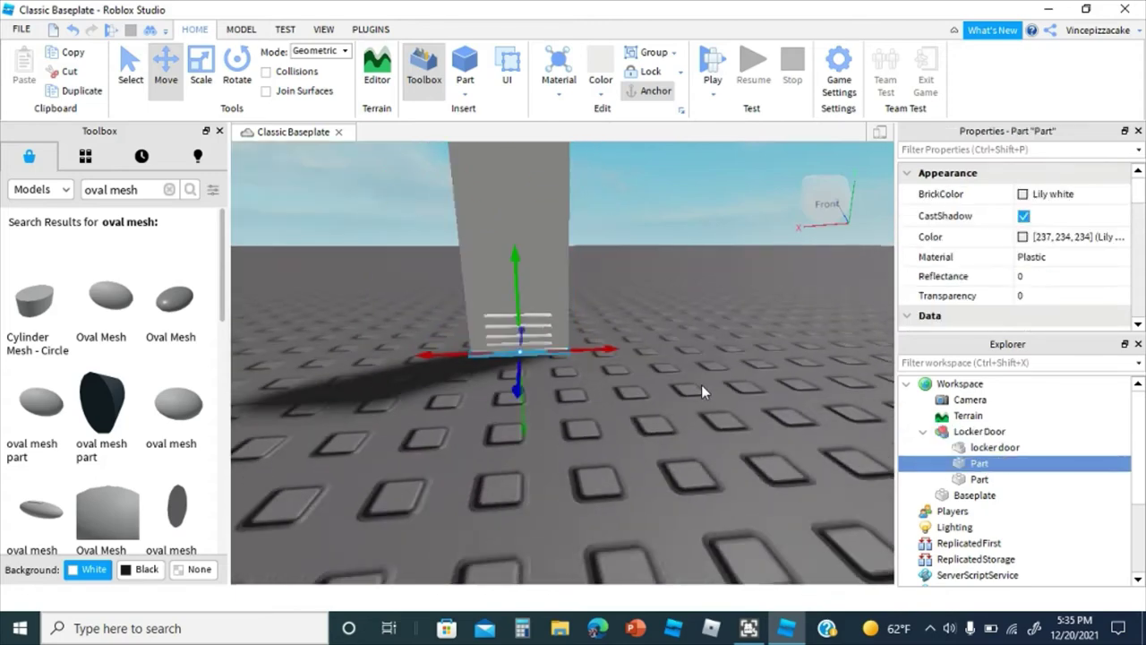
right_click(702, 392)
left_click(760, 269)
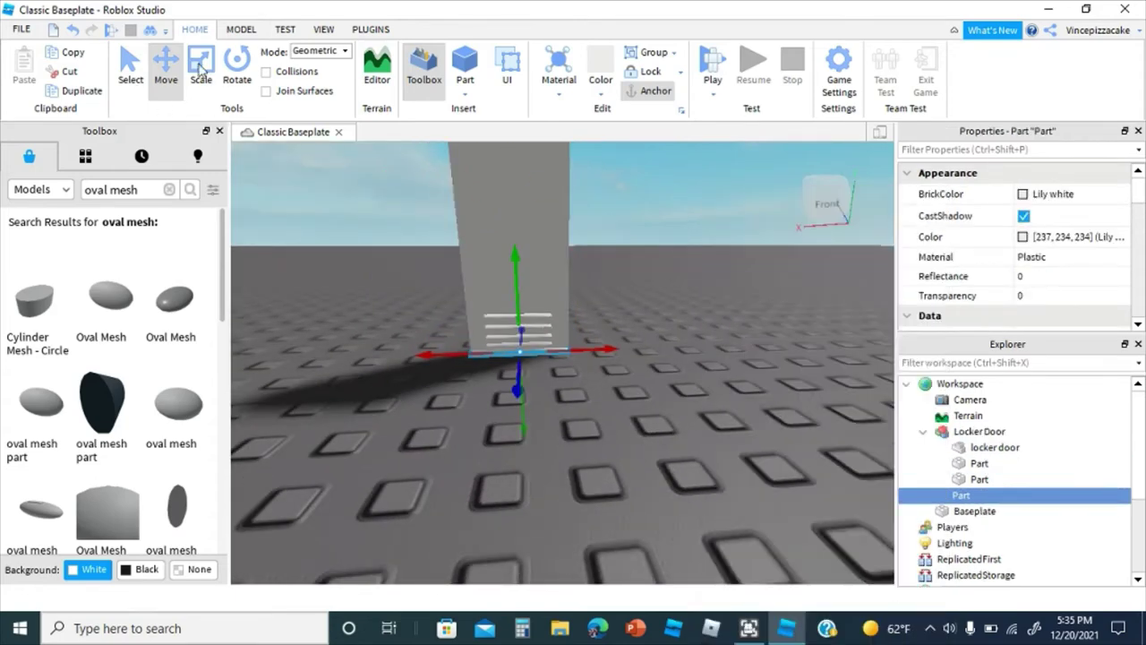
Step: Shrink the duplicate to a small block at the door's bottom corner and stretch it up to the door's top as a side strip
scroll(515, 276, "up", 8)
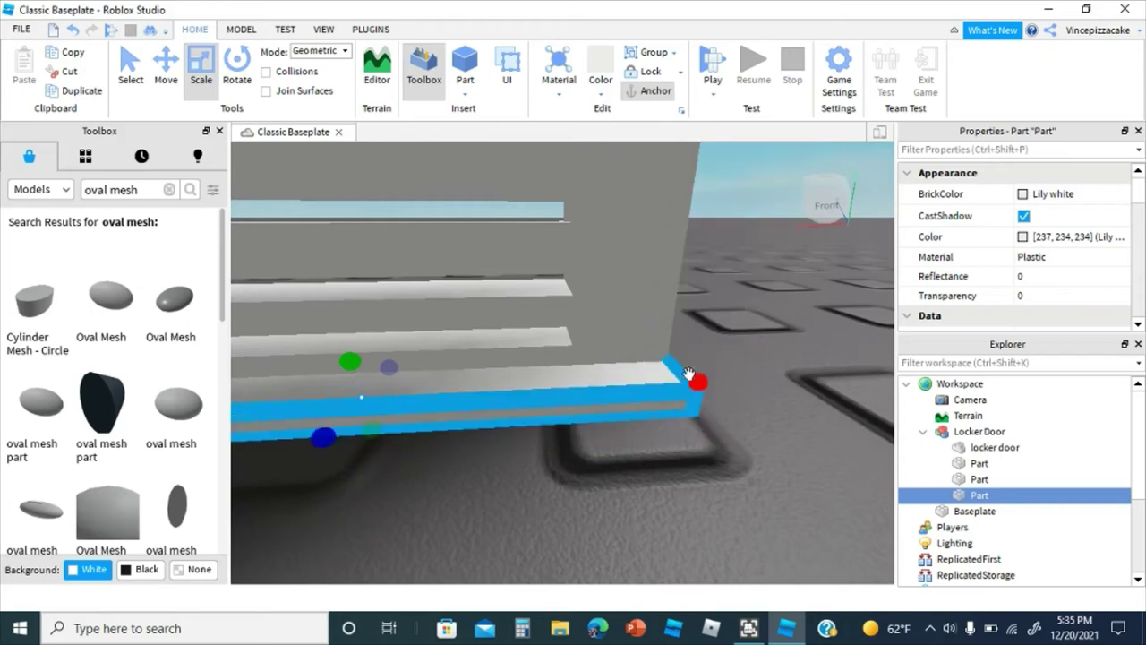
right_click_drag(696, 380, 596, 373)
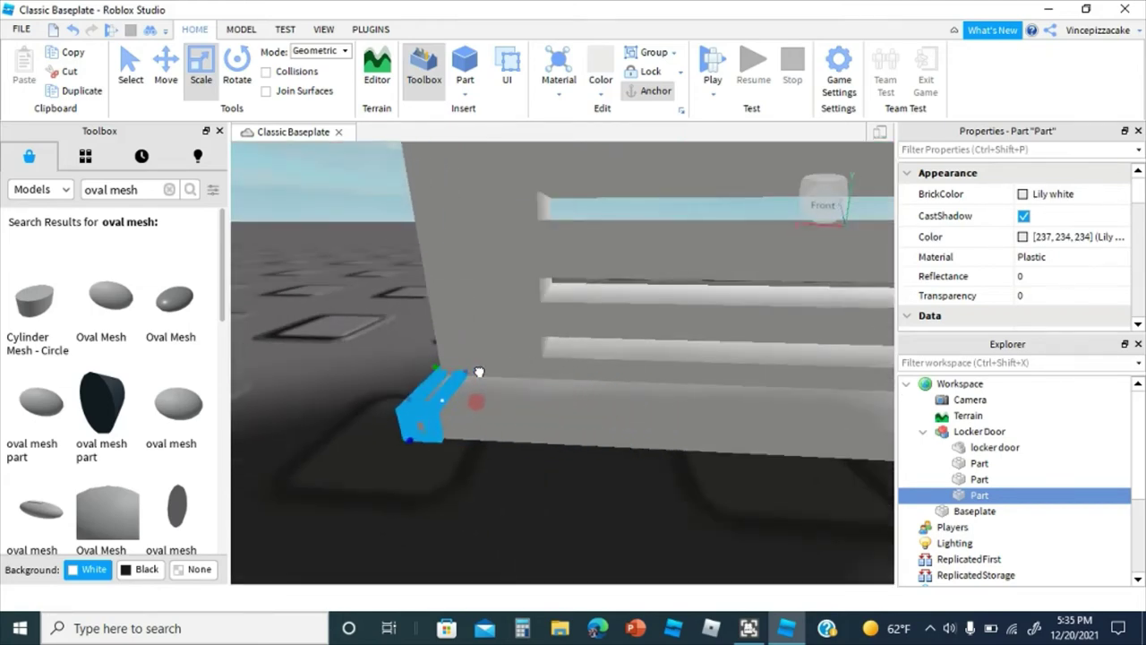
left_click_drag(479, 371, 481, 372)
scroll(444, 332, "down", 5)
left_click_drag(445, 327, 471, 389)
key("e")
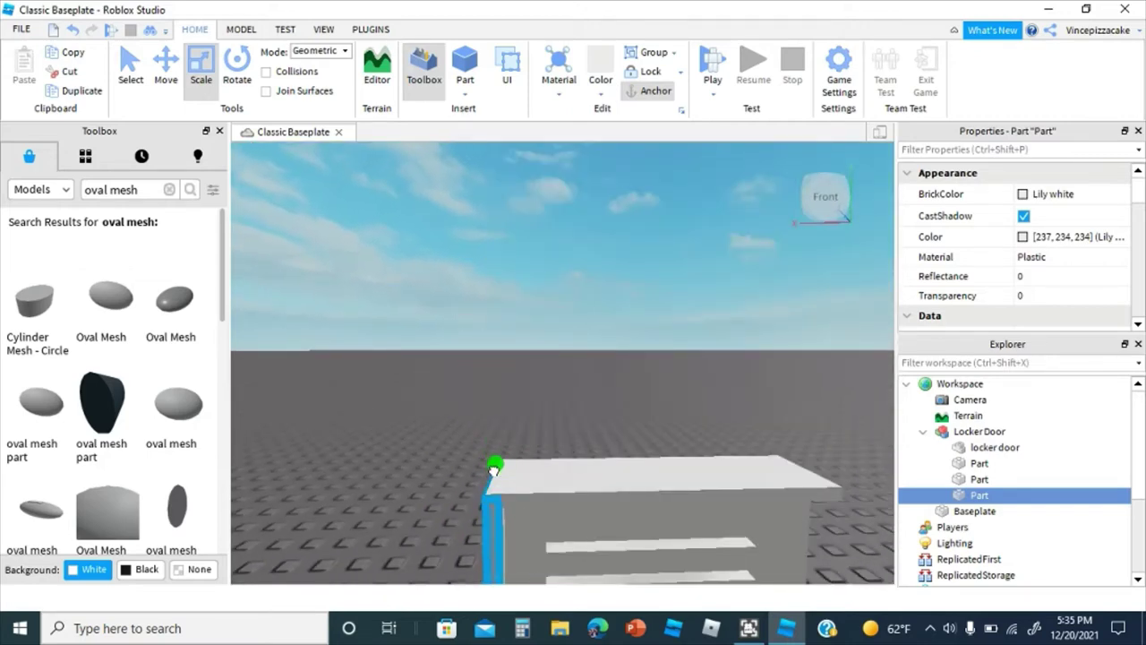
Step: Duplicate the vertical side strip and move the copy across to the locker door's opposite side edge
scroll(534, 383, "down", 5)
right_click(535, 381)
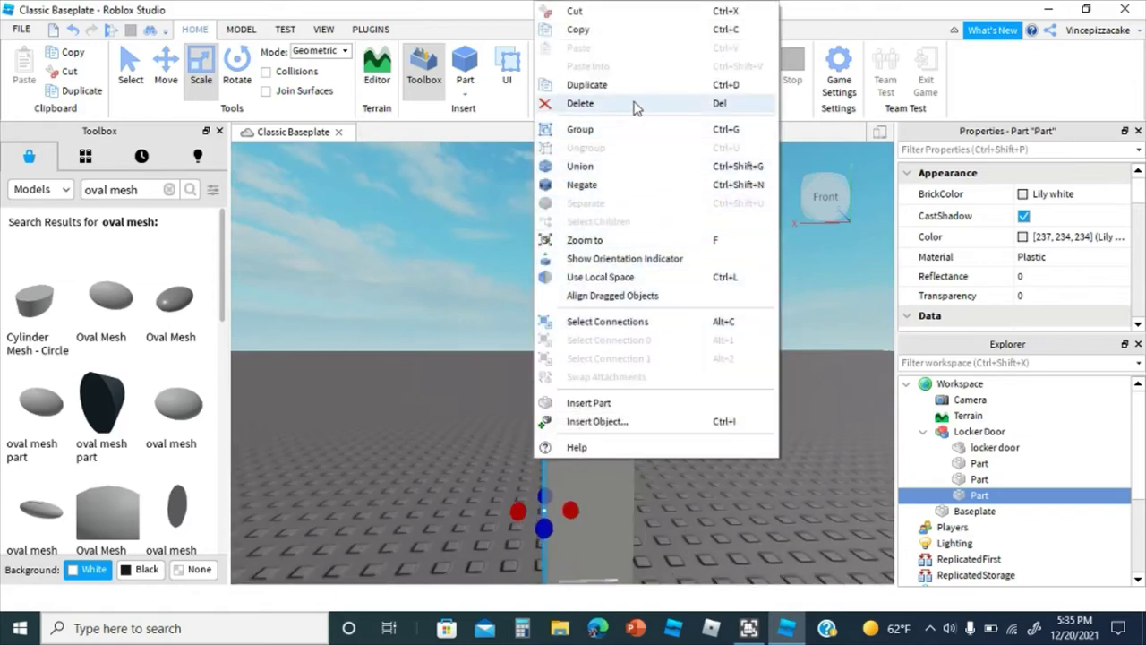
left_click(638, 90)
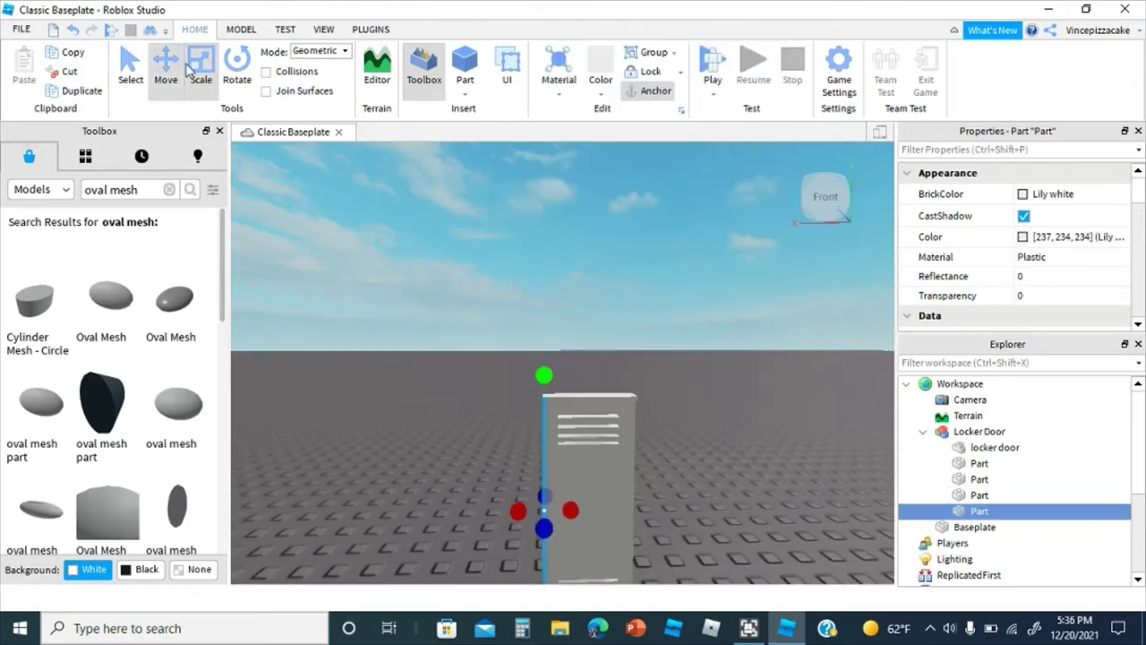
left_click(183, 67)
right_click_drag(658, 401, 658, 405)
scroll(647, 378, "up", 5)
scroll(640, 331, "down", 2)
key("d")
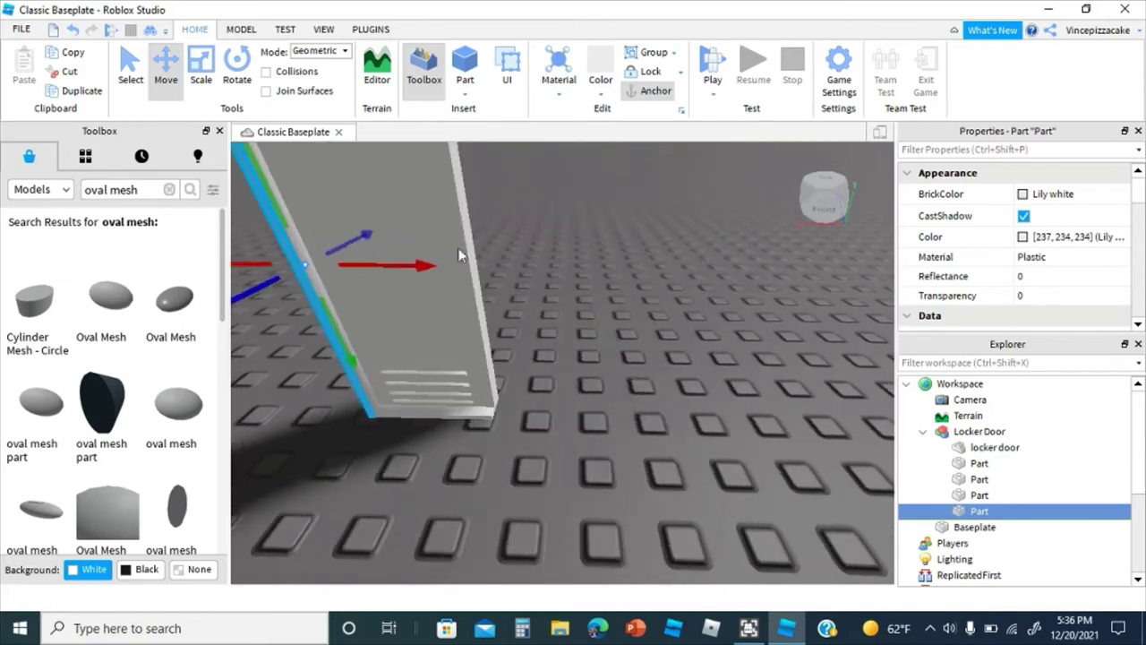
left_click_drag(402, 263, 533, 283)
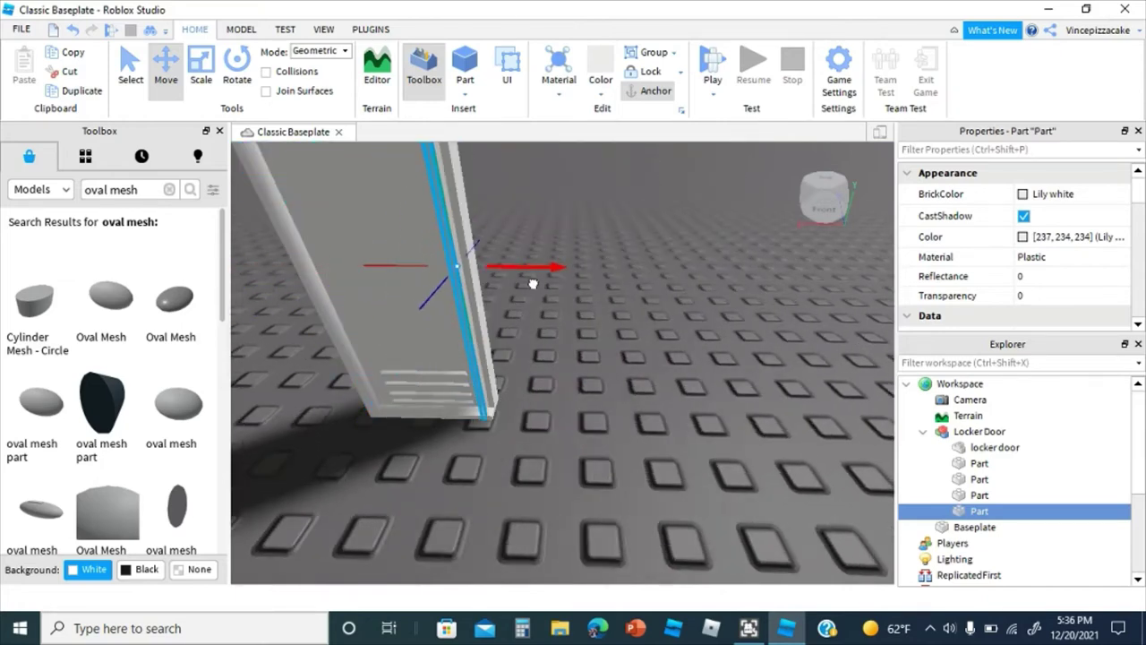
left_click(579, 320)
Step: Negate all four white strips in the Locker Door group
key("w")
mouse_move(578, 320)
right_mouse_down()
mouse_move(564, 316)
mouse_move(579, 319)
right_mouse_up()
key("s")
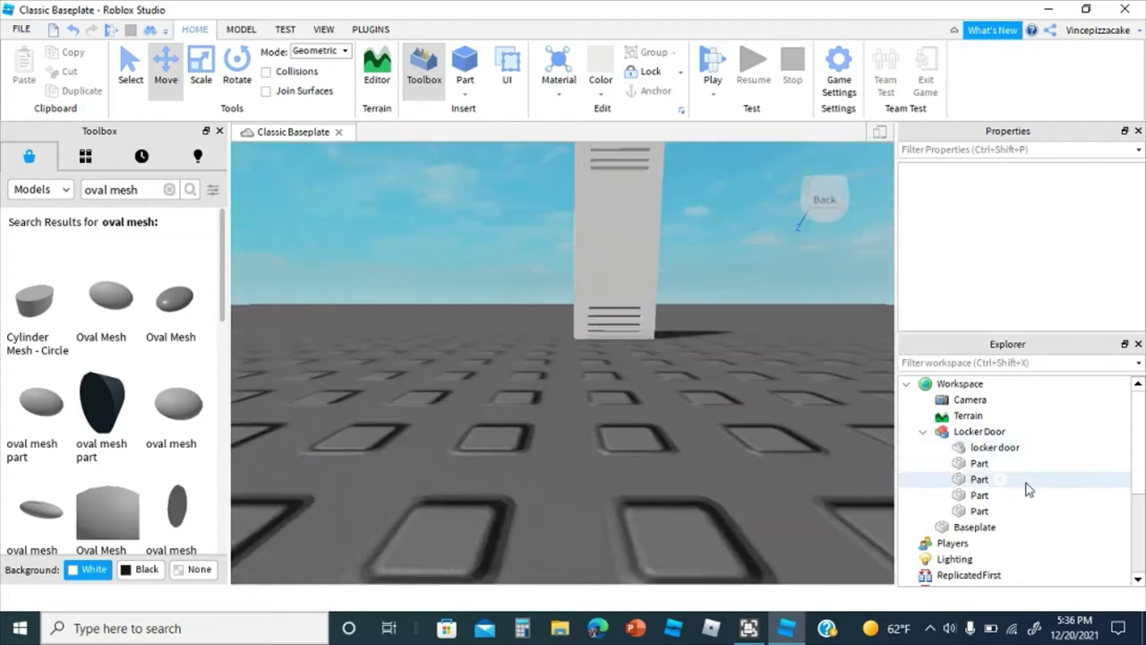
left_click(979, 510)
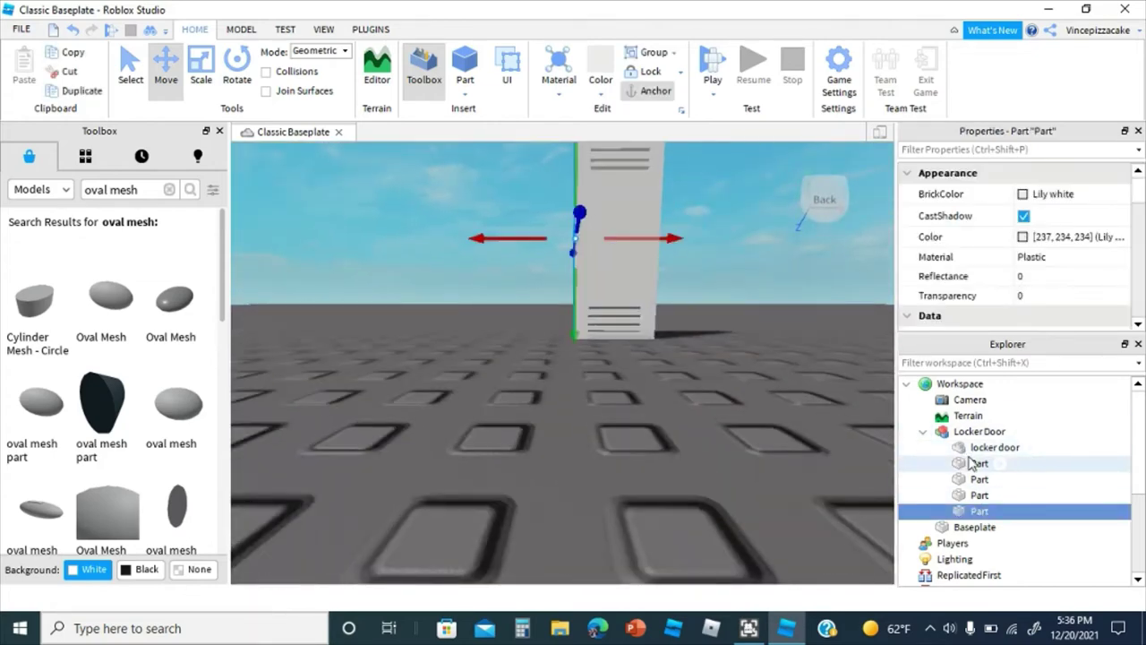
left_click(972, 463, "shift")
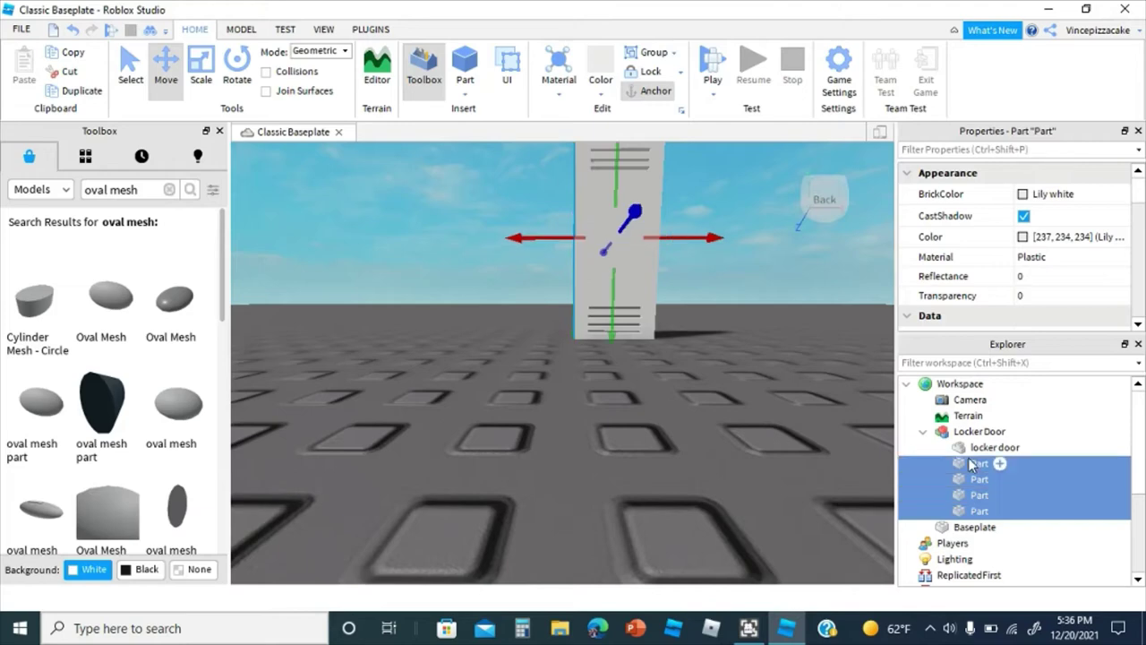
left_click(242, 30)
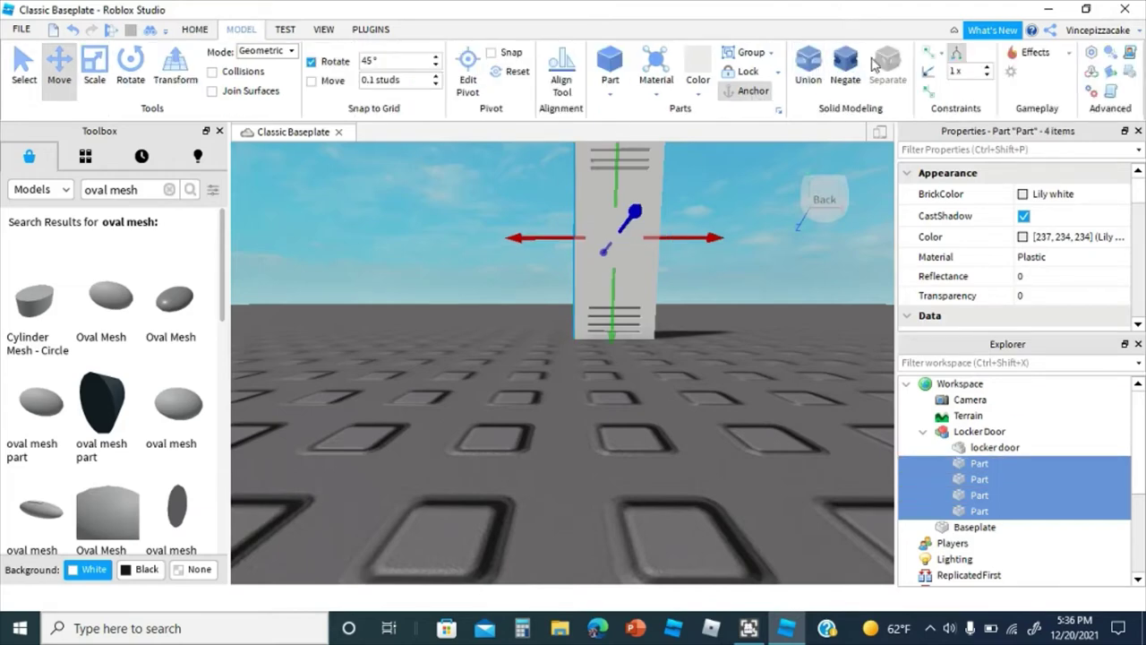
left_click(845, 67)
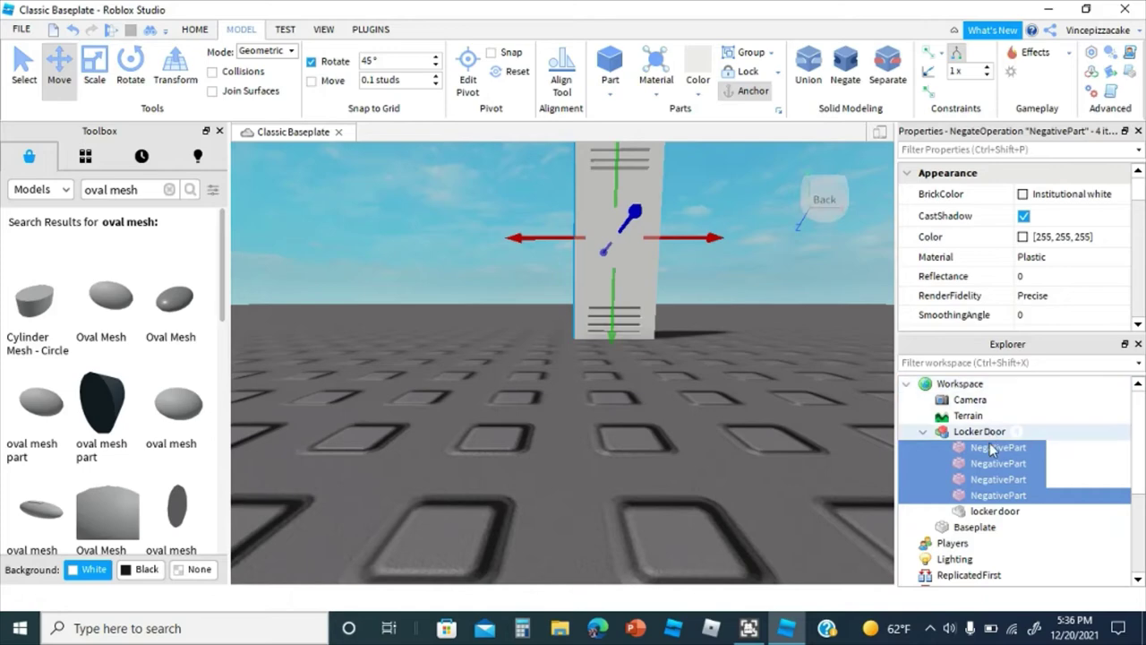
Step: Union the four negative parts with the locker door to cut the strips out of it
left_click_drag(996, 448, 996, 507)
left_click(989, 512, "shift")
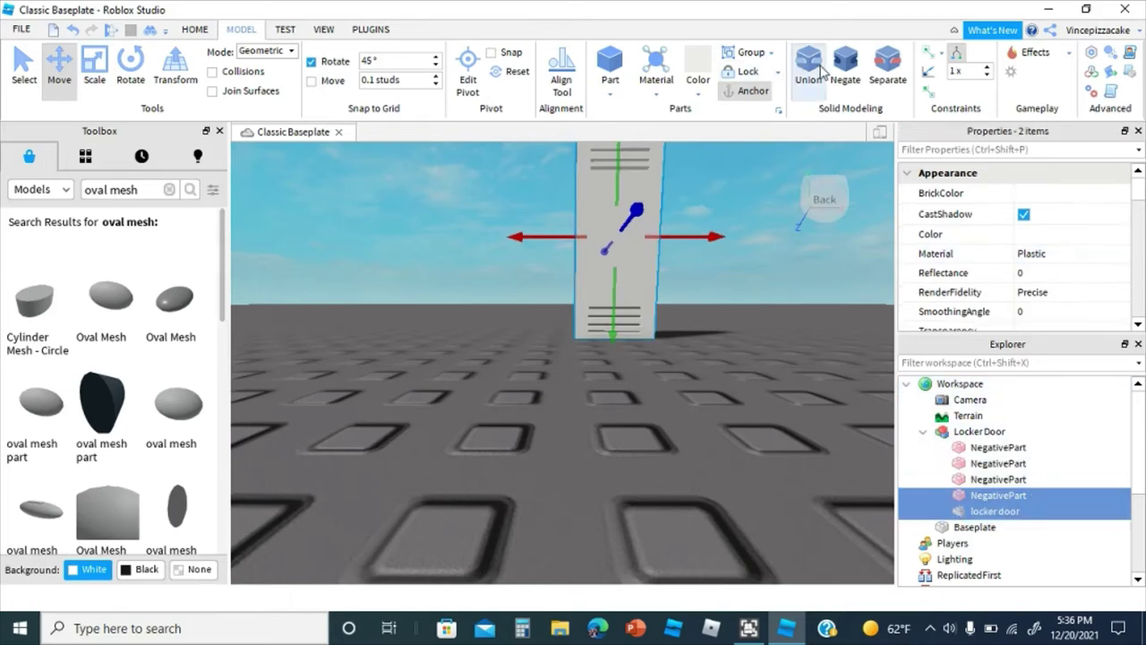
left_click(985, 511)
left_click(995, 448, "shift")
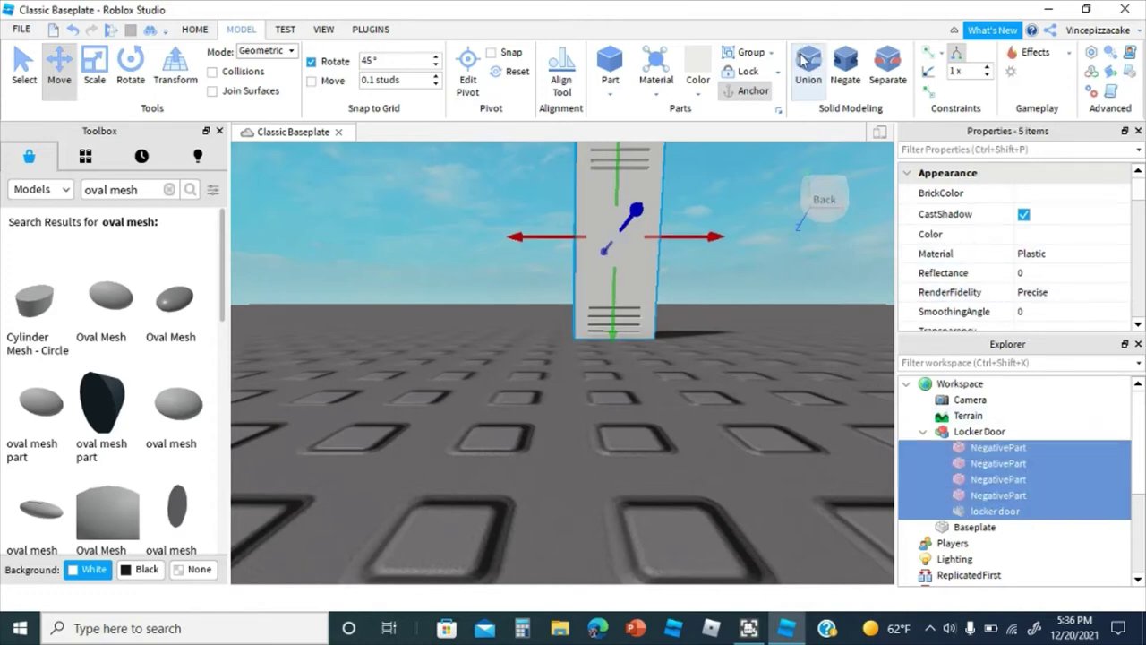
left_click(805, 61)
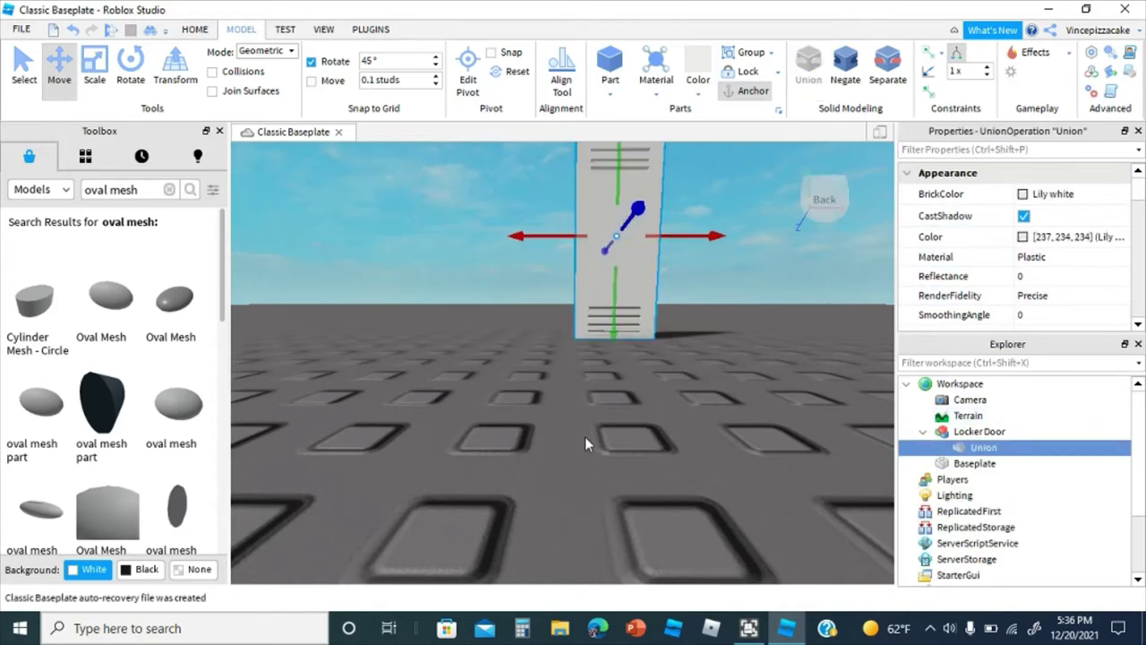
Step: Inspect the unioned locker door's edges and slots from several angles
right_click_drag(585, 437, 582, 437)
key("w")
left_click(584, 440)
key("s")
key("s")
key("e")
key("w")
key("w")
key("e")
key("e")
right_click_drag(614, 235, 613, 233)
right_click_drag(690, 347, 692, 348)
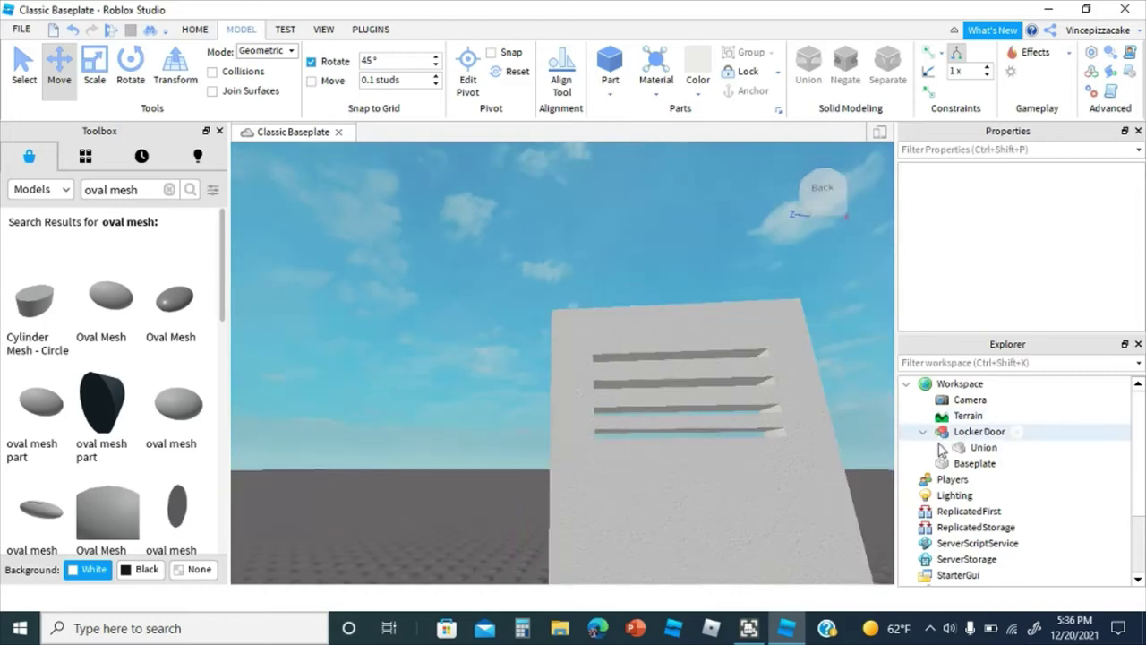
Step: Rename the new union inside the Locker Door group as "Locker door"
left_click(972, 432)
right_click(972, 432)
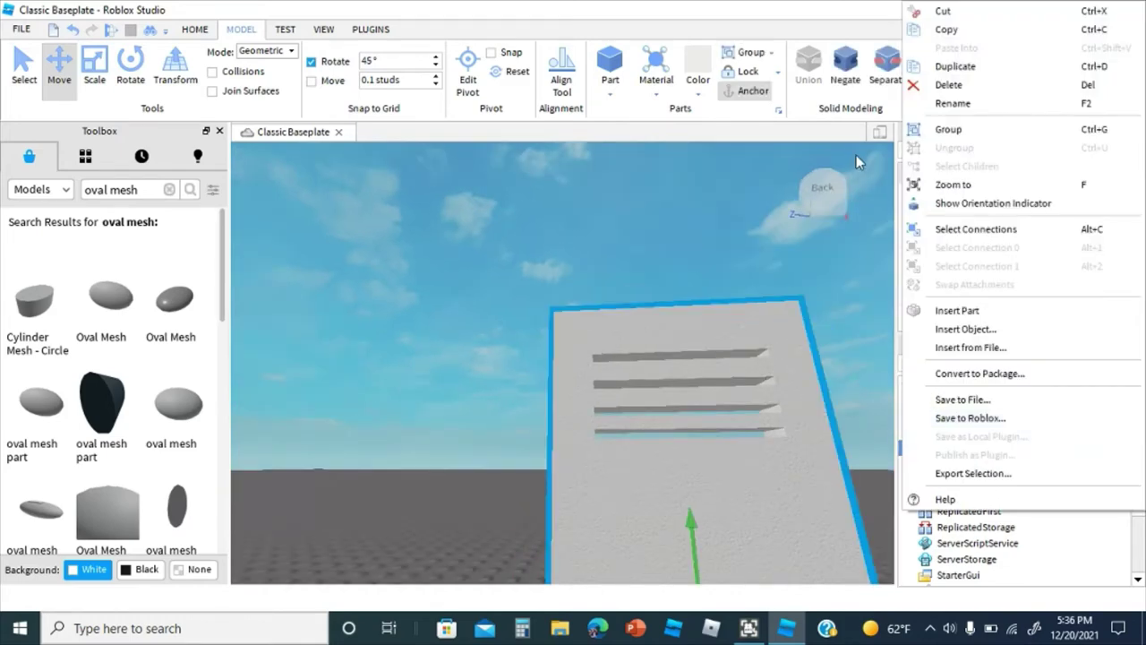
left_click(936, 103)
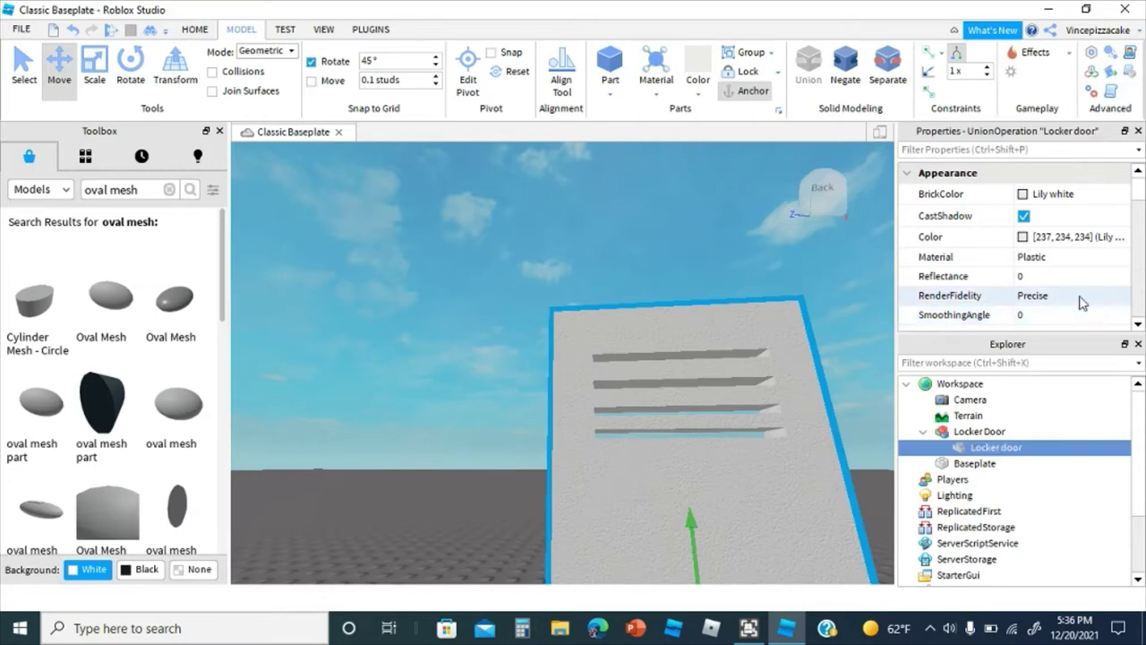
Step: Insert a cylinder part on the baseplate beside the locker door
right_click_drag(725, 391, 724, 399)
left_click(621, 338)
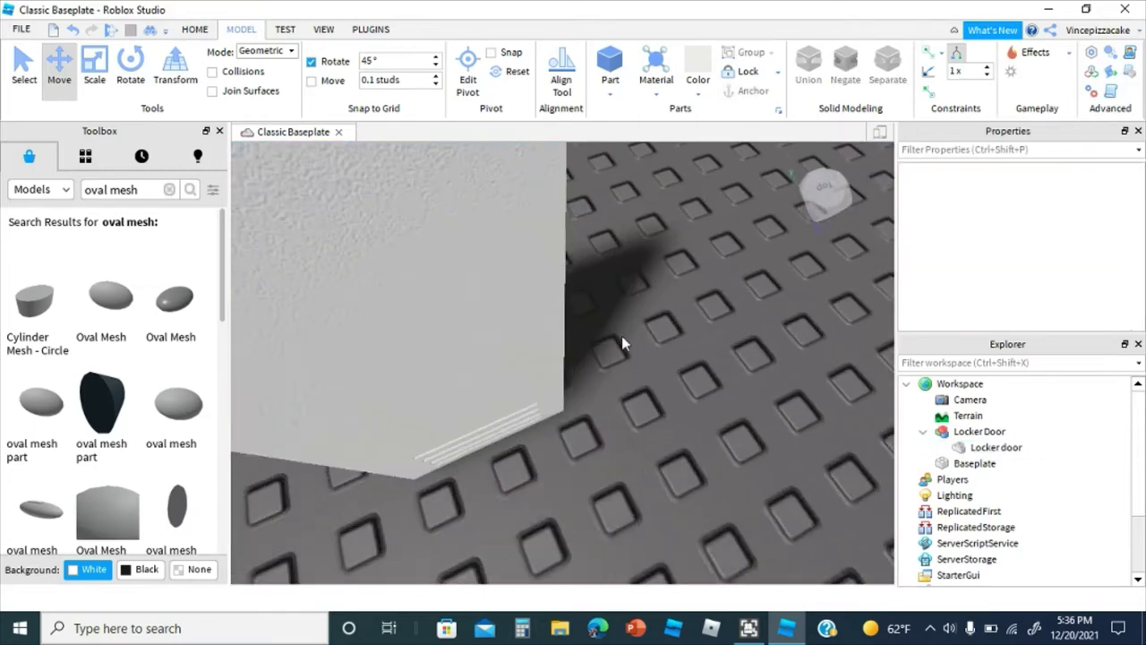
right_click_drag(622, 337, 627, 340)
left_click(607, 93)
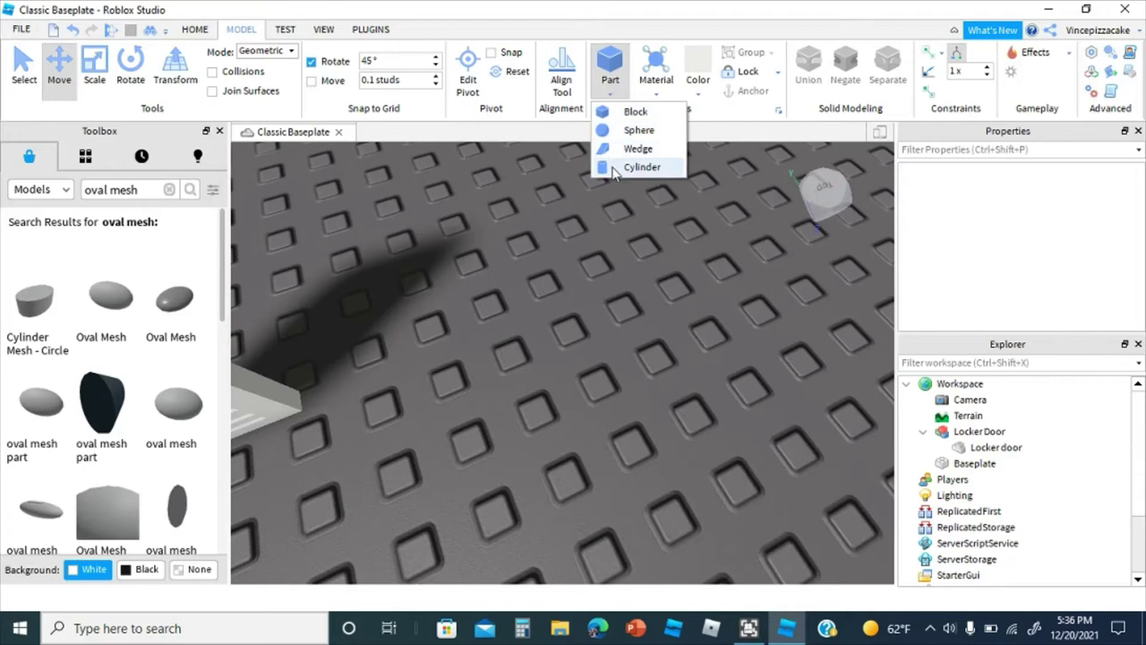
left_click(614, 170)
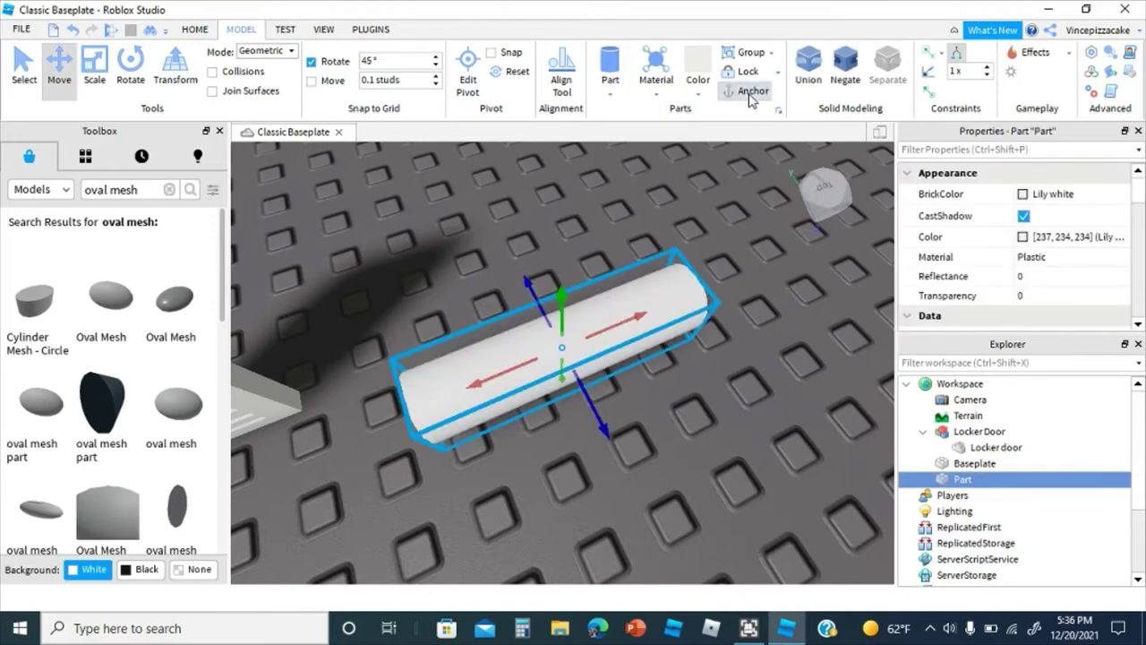
Step: Color the cylinder Really black and open its Color value for editing
left_click(696, 93)
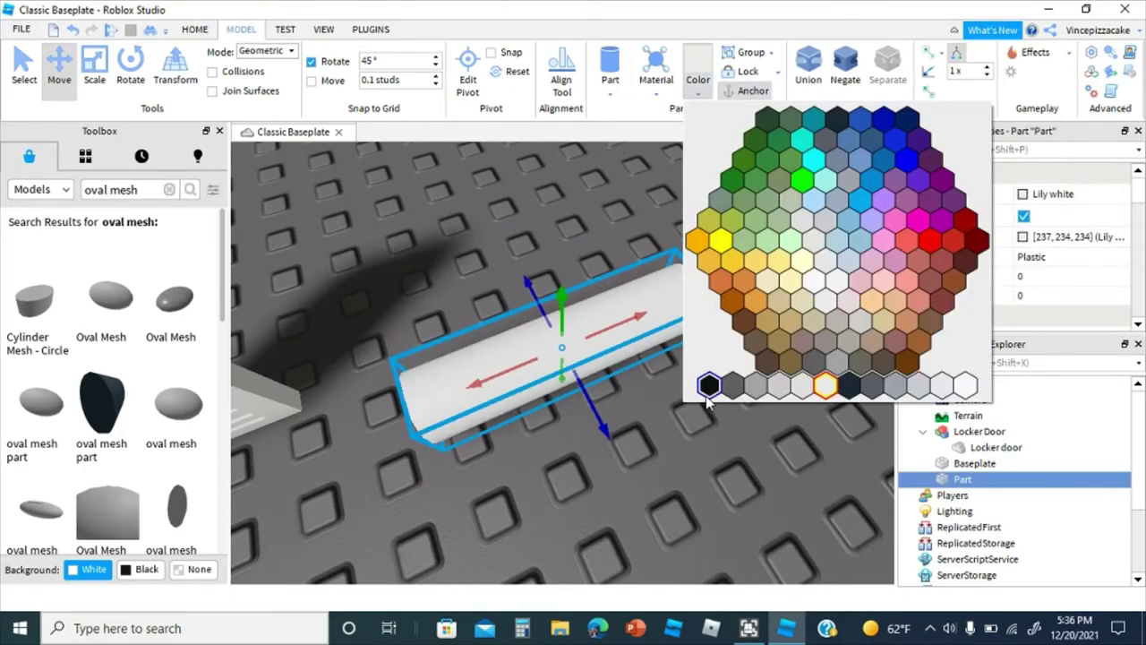
left_click(708, 386)
left_click(131, 65)
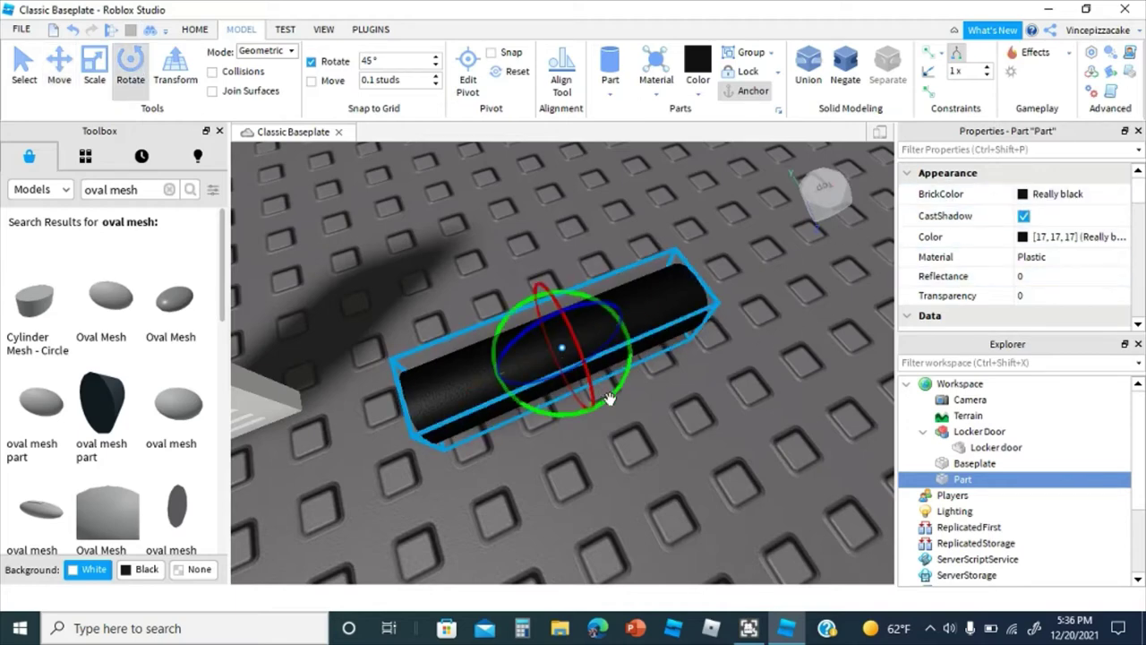
left_click(1057, 236)
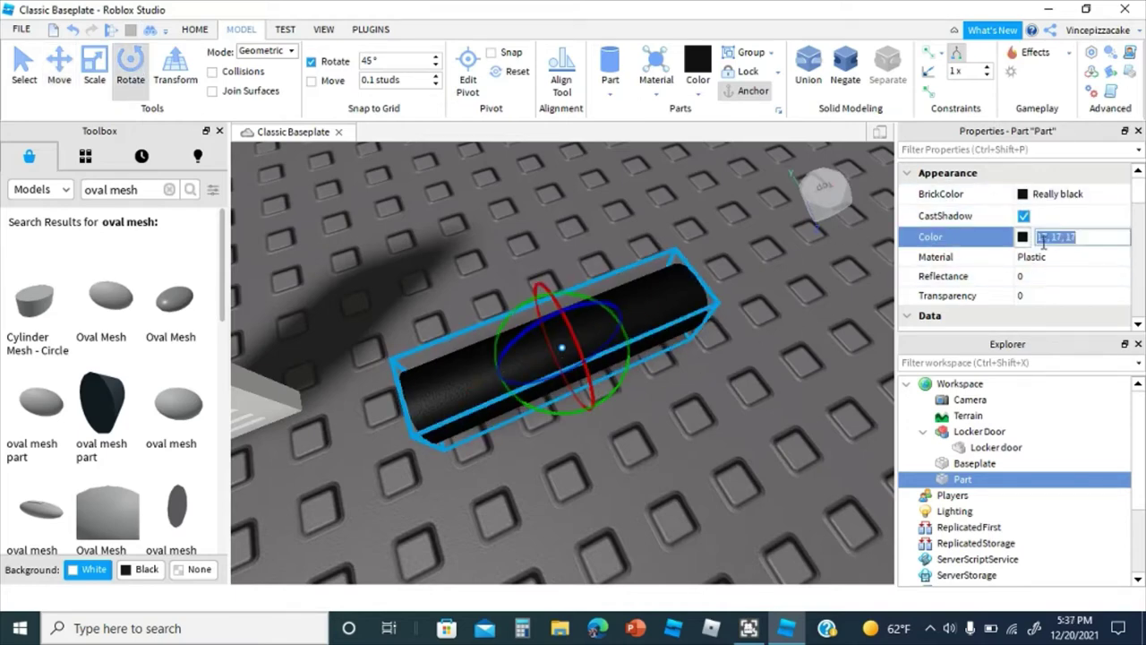
Step: Rotate the black cylinder about its vertical axis to point at the locker door, and place its end against the door's lower front
right_click_drag(678, 327, 529, 422)
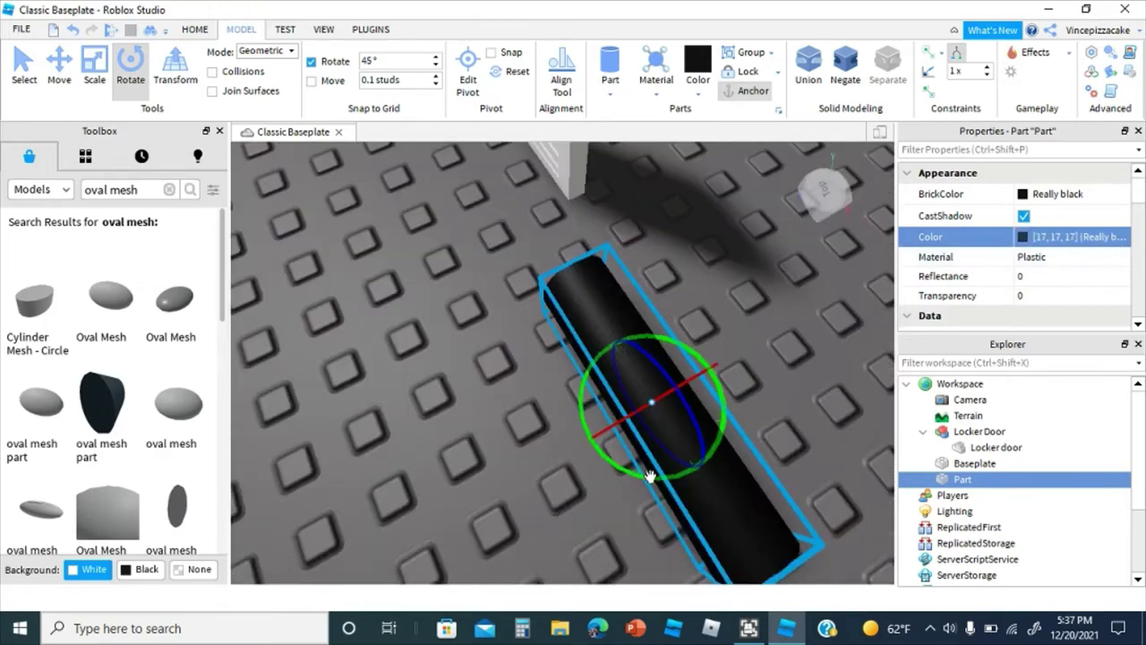
left_click_drag(650, 477, 722, 415)
left_click(773, 489)
right_click_drag(774, 489, 630, 411)
left_click(660, 418)
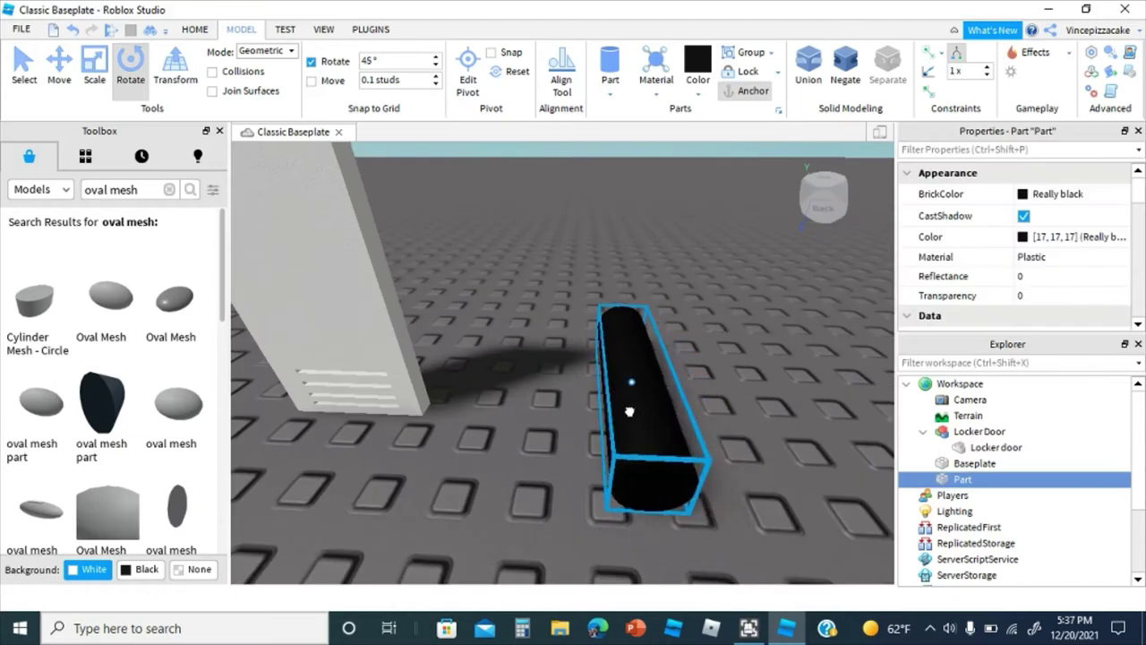
key("a")
left_click_drag(630, 411, 507, 328)
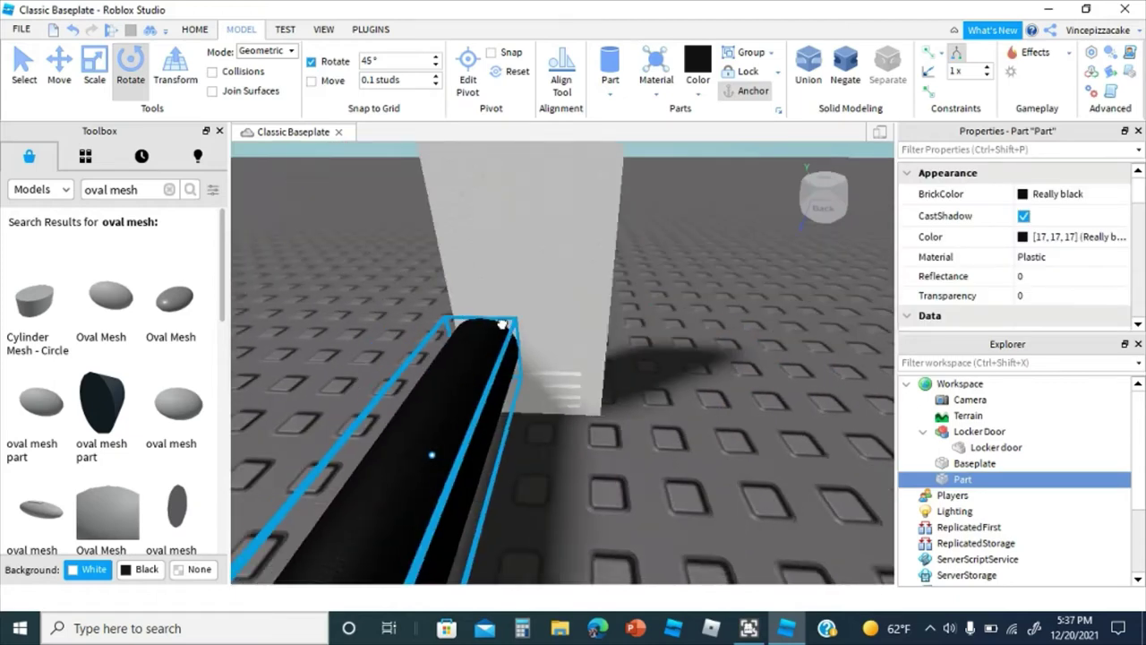
Step: Scale the cylinder narrower and shorten its length to a thin disc against the locker door
left_click(116, 81)
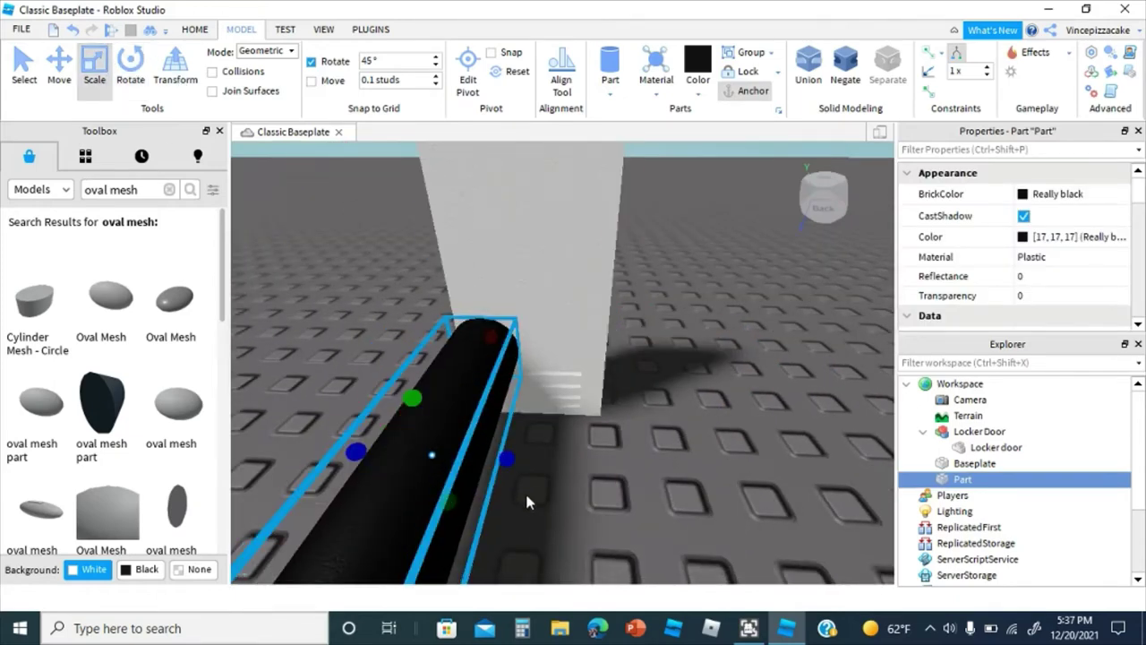
left_click_drag(508, 463, 460, 425)
right_click_drag(460, 425, 337, 456)
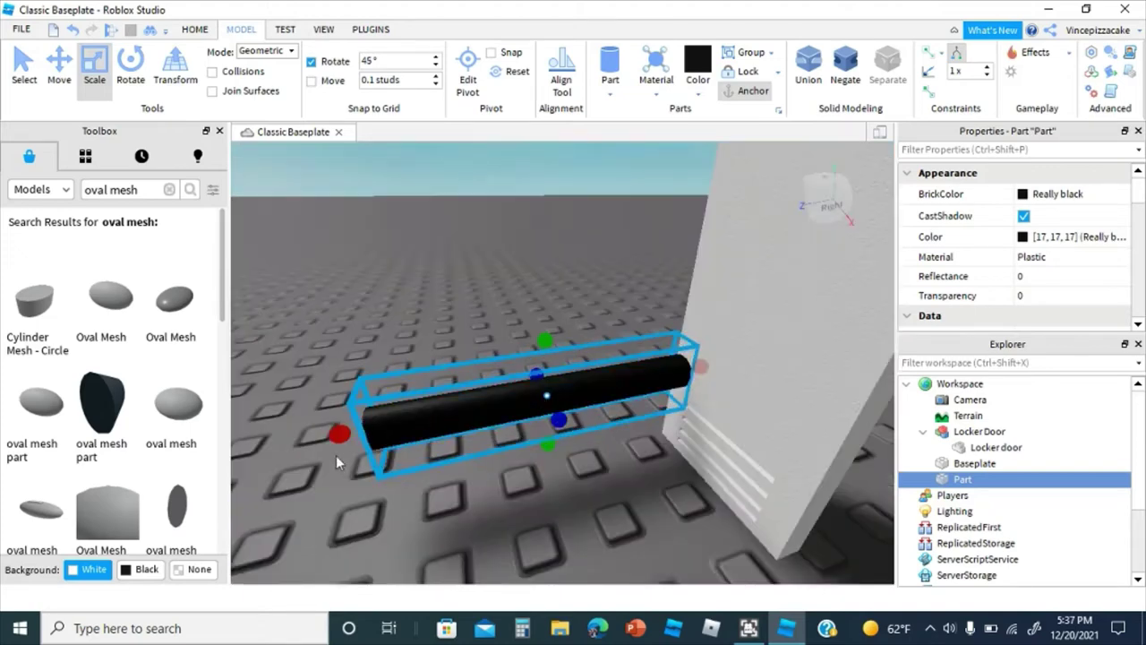
left_click_drag(331, 450, 645, 415)
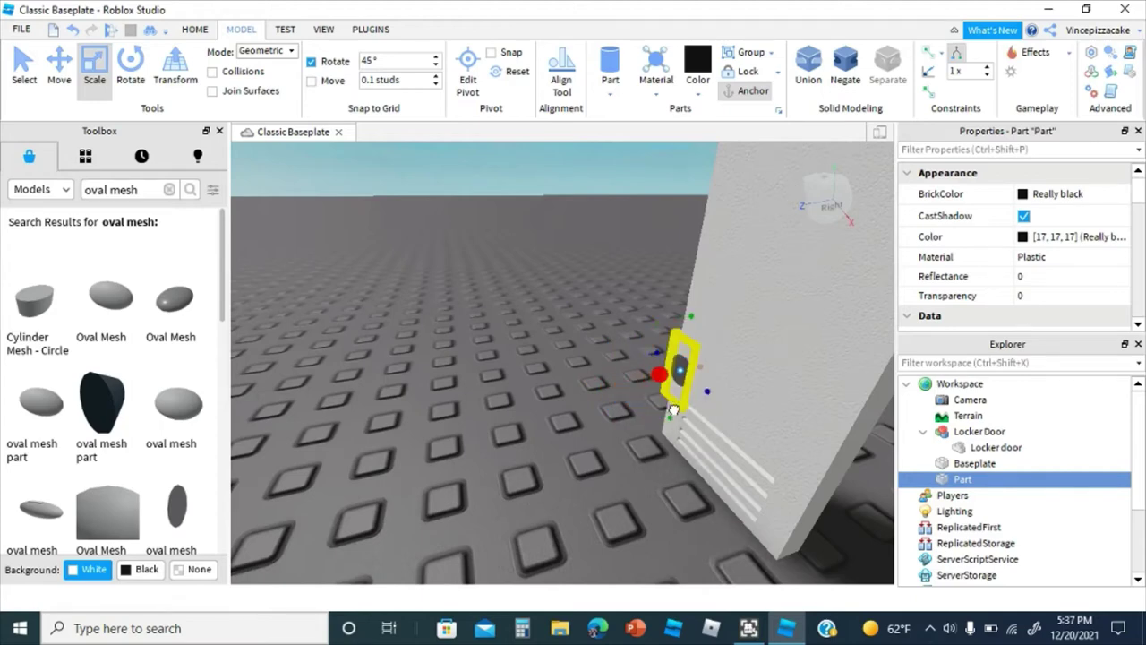
right_click_drag(674, 410, 676, 408)
Step: Stretch the disc upward on the door's front face and adjust its width to sit inside the door's edge
scroll(675, 409, "up", 3)
scroll(627, 405, "down", 5)
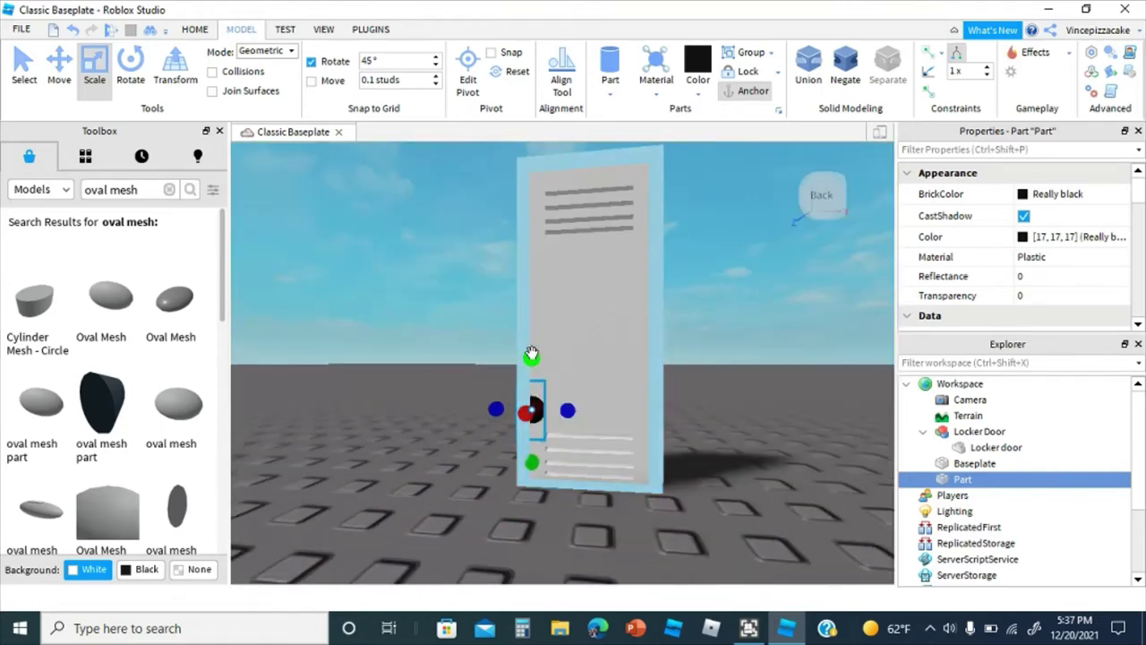
left_click_drag(532, 354, 545, 330)
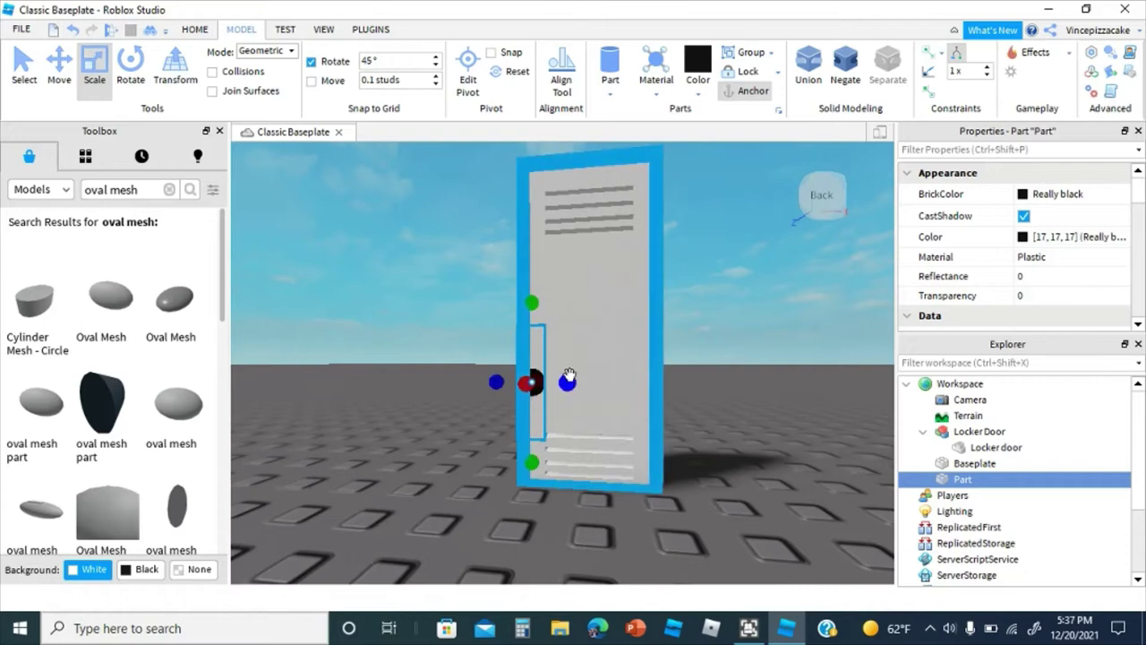
left_click_drag(568, 380, 502, 386)
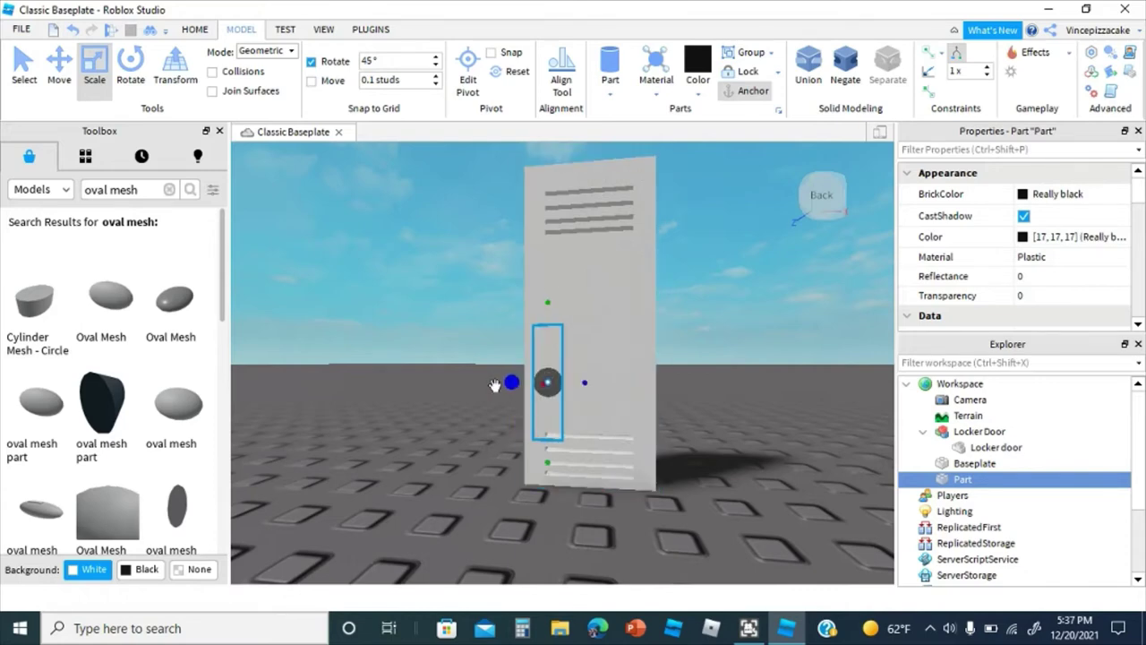
Step: Recolor the disc on the locker door to Medium stone grey
key("ctrl+2")
scroll(494, 385, "up", 3)
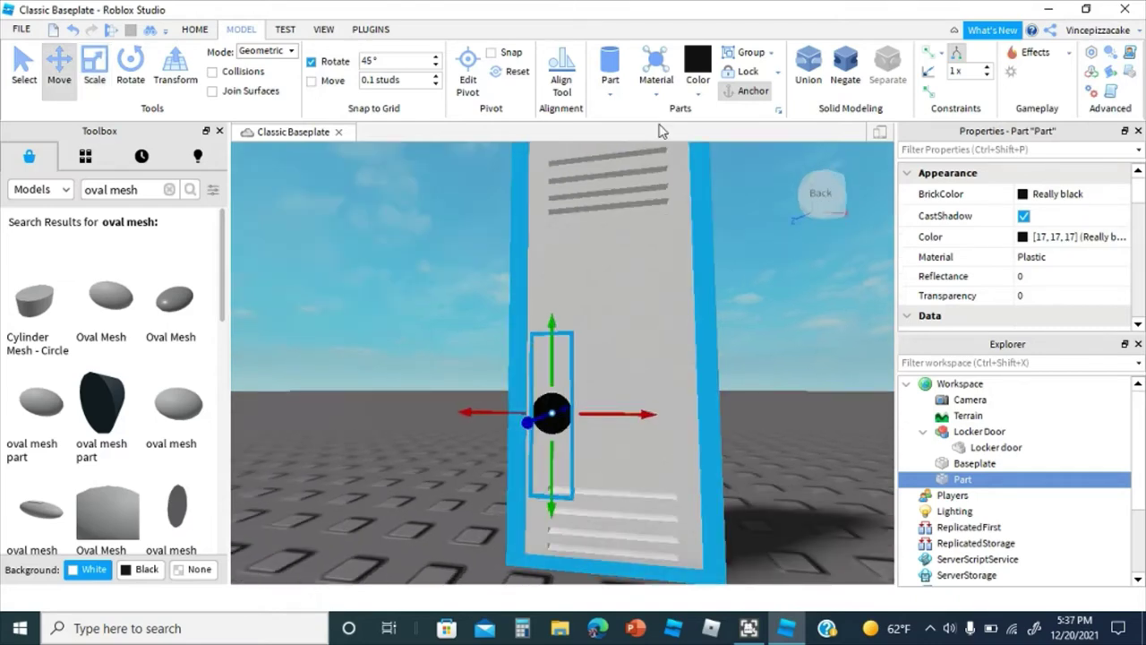
left_click(702, 64)
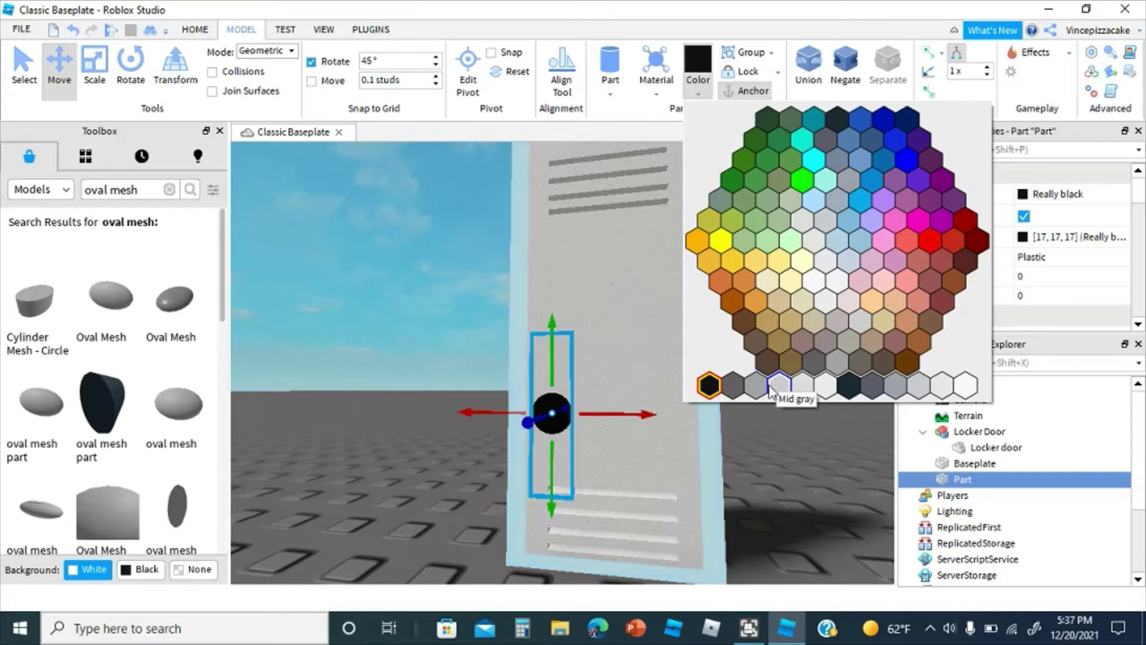
left_click(771, 388)
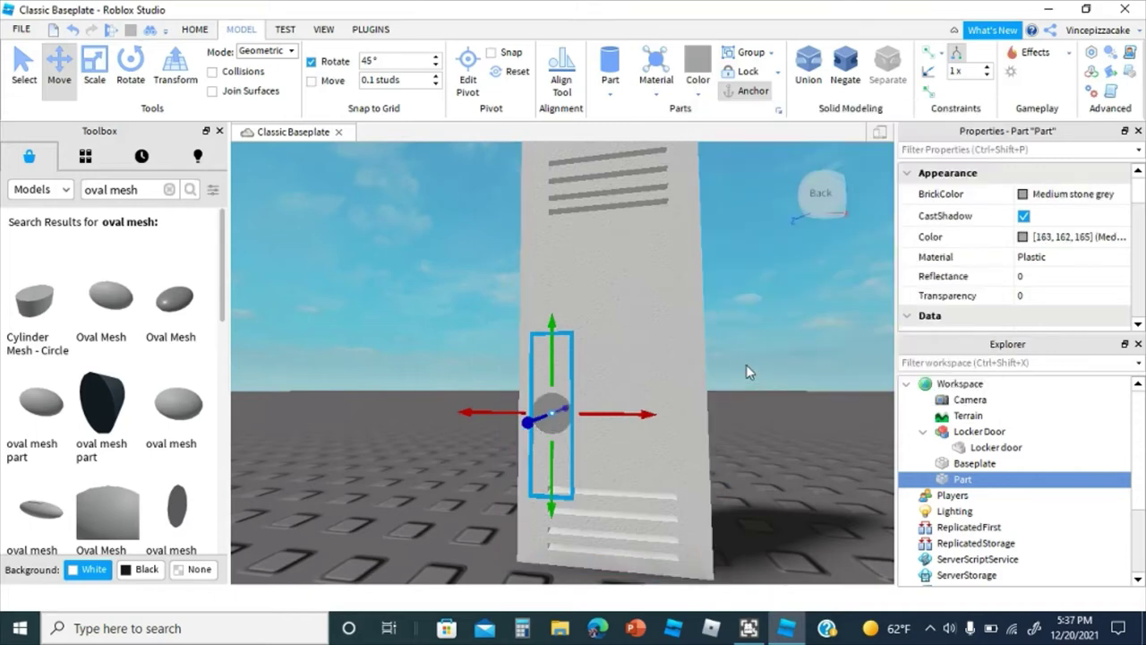
Step: Scale the grey disc taller and wider so it forms a larger circle between the door's slot rows
left_click(94, 64)
scroll(503, 310, "up", 5)
scroll(543, 268, "down", 5)
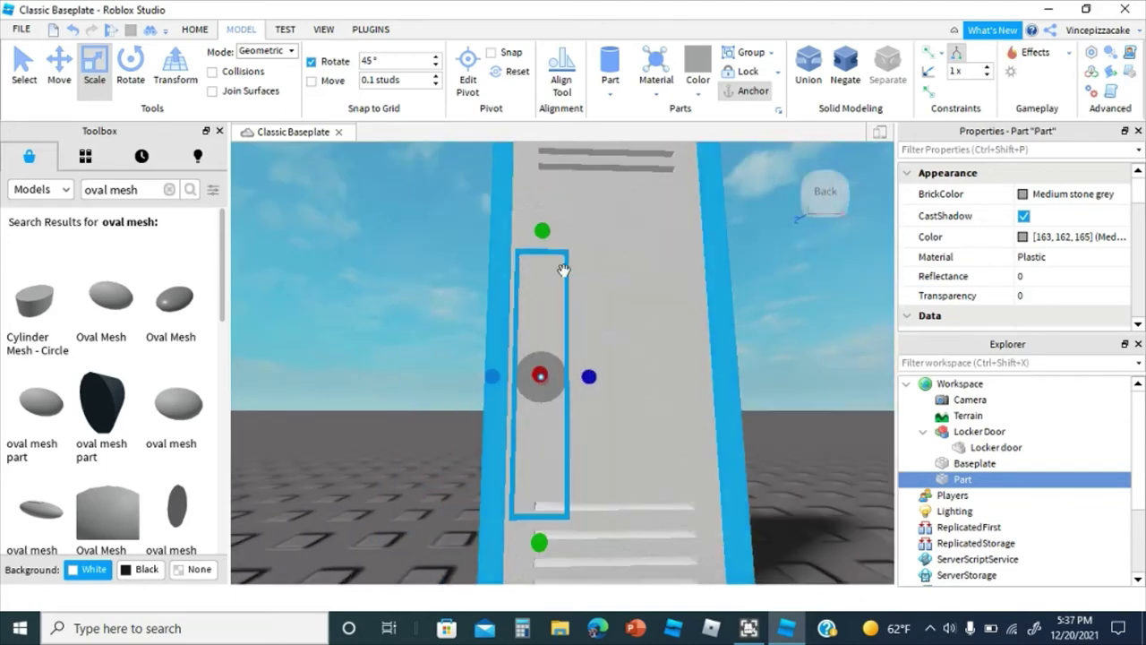
left_click_drag(542, 232, 549, 209)
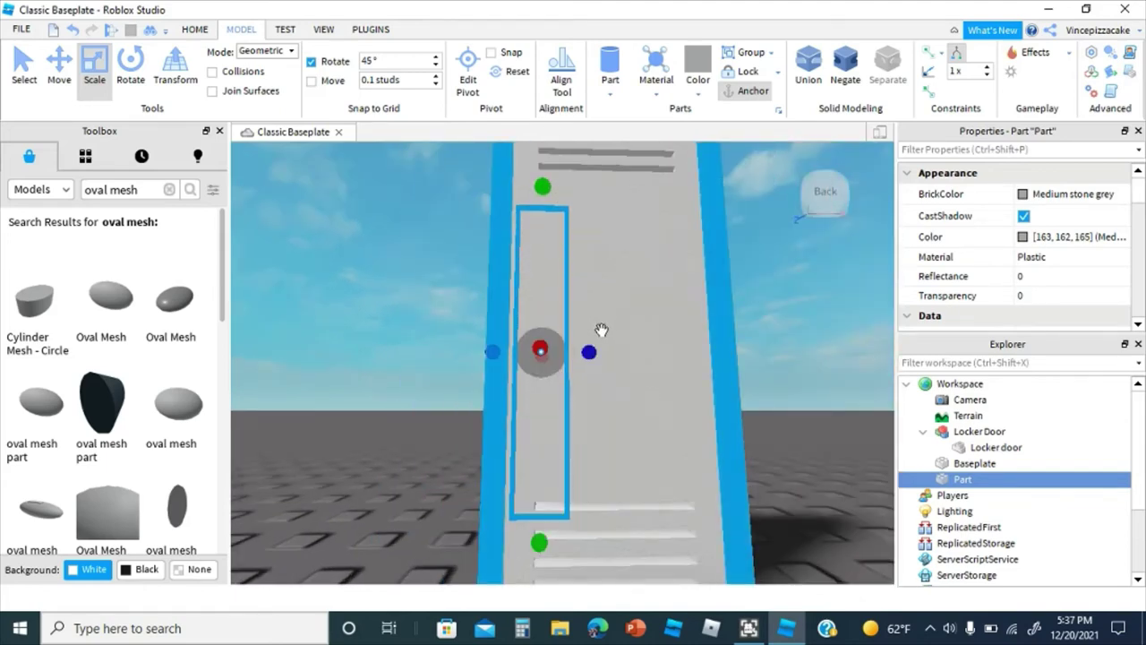
left_click_drag(588, 352, 616, 356)
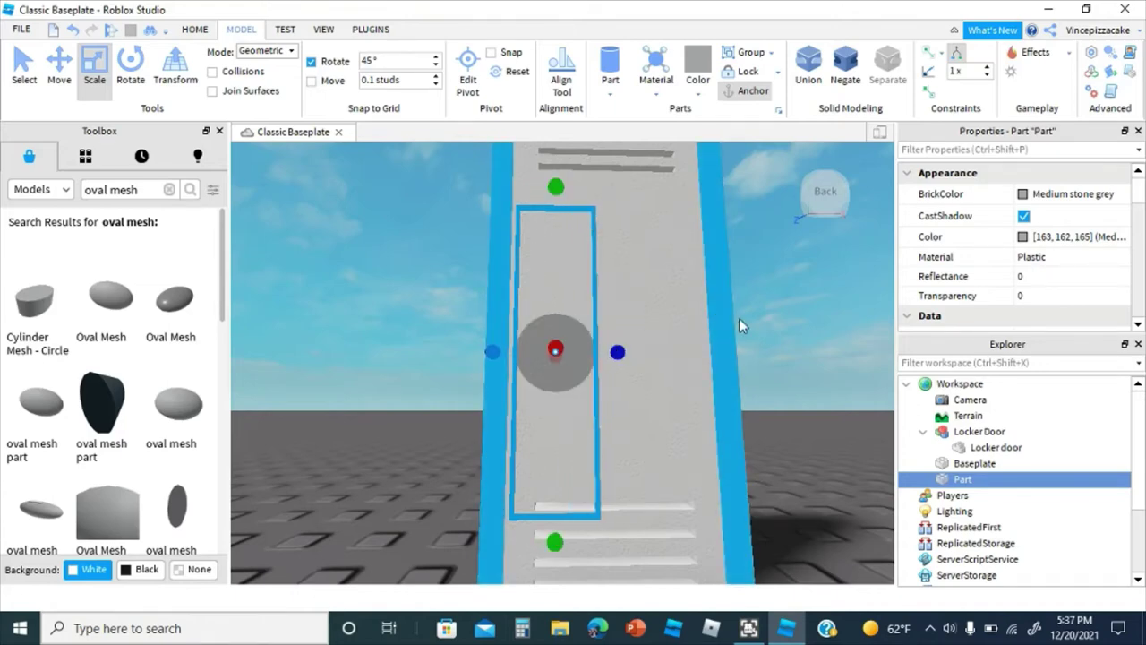
left_click(675, 340)
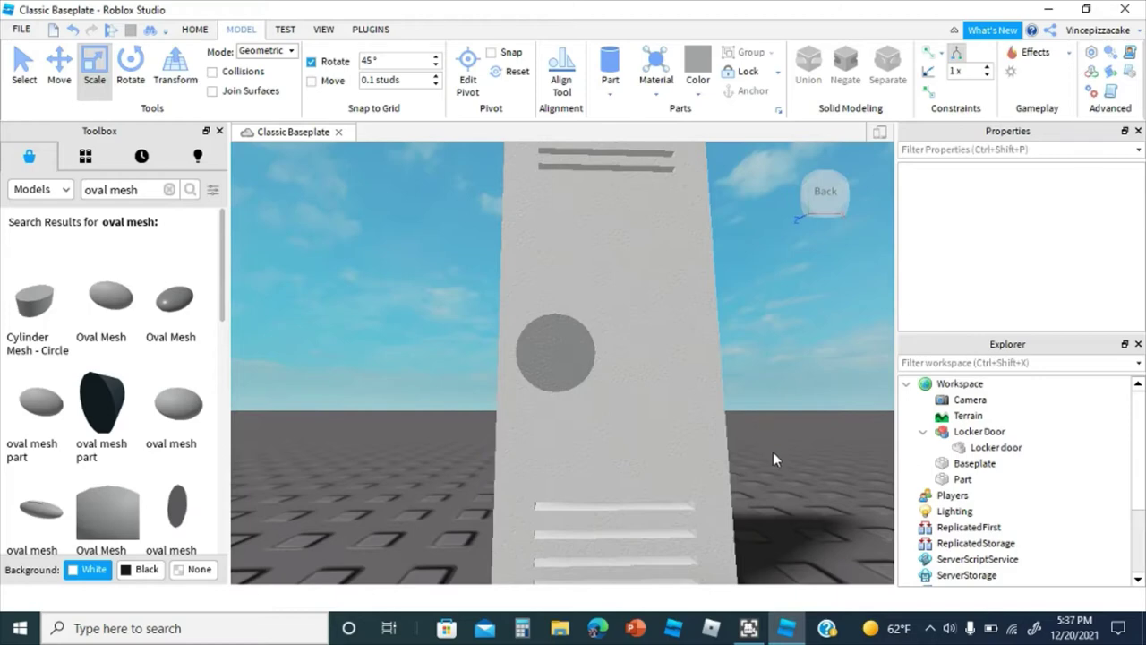
Step: Duplicate the grey disc on the locker door
right_click_drag(790, 448, 790, 450)
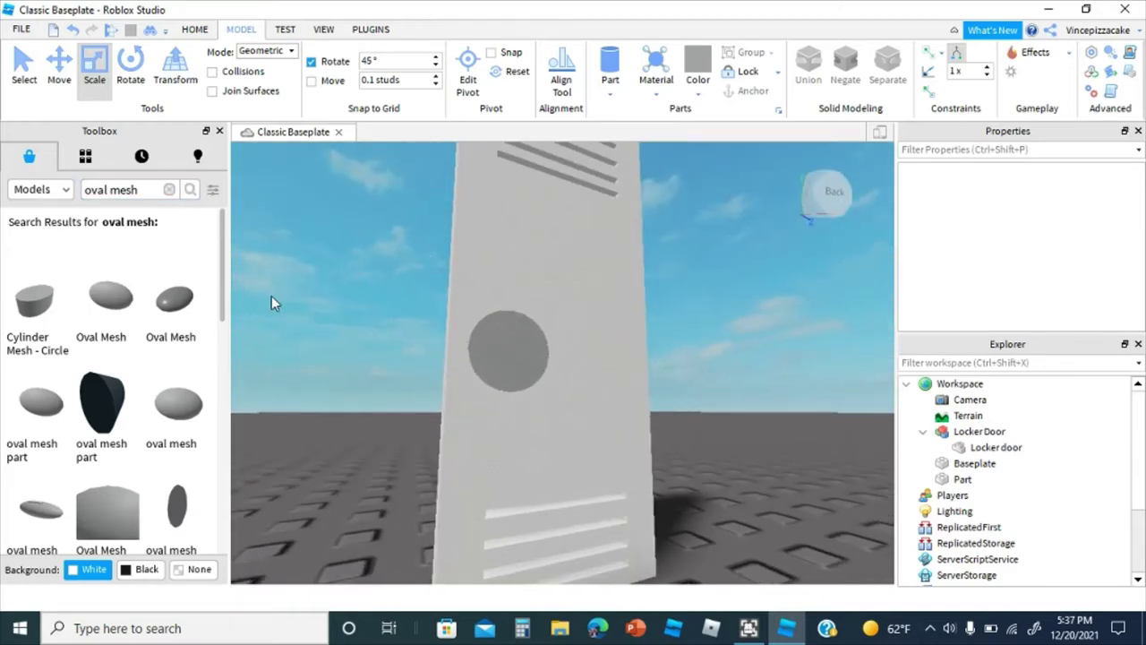
right_click_drag(275, 296, 281, 297)
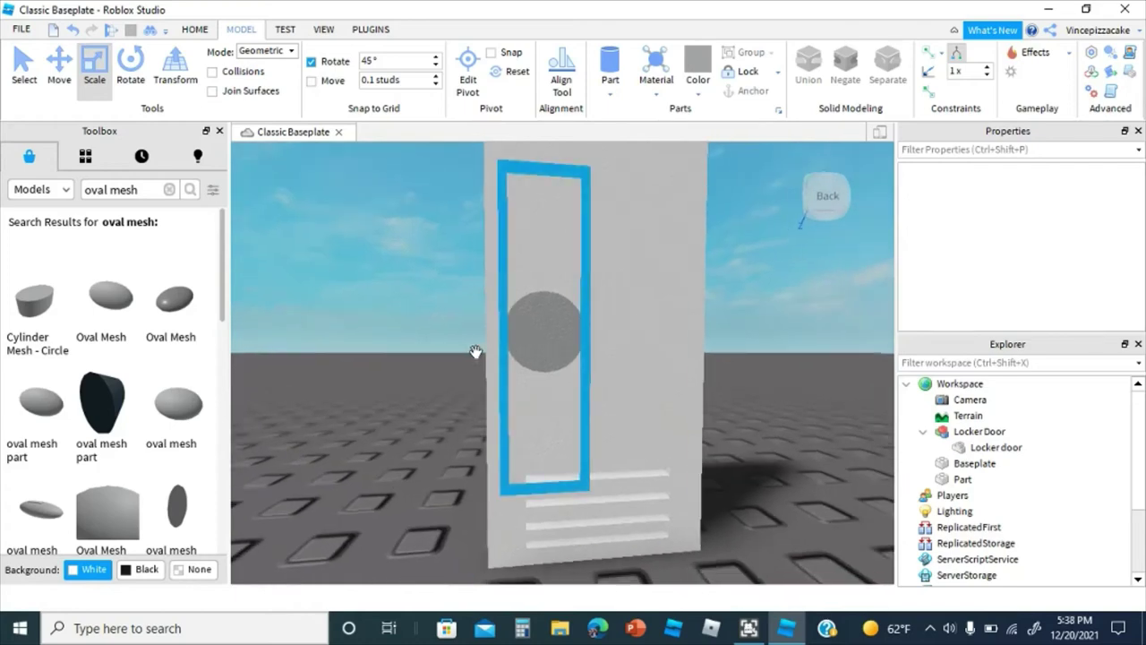
right_click_drag(475, 352, 466, 355)
right_click_drag(467, 349, 464, 349)
scroll(463, 348, "up", 3)
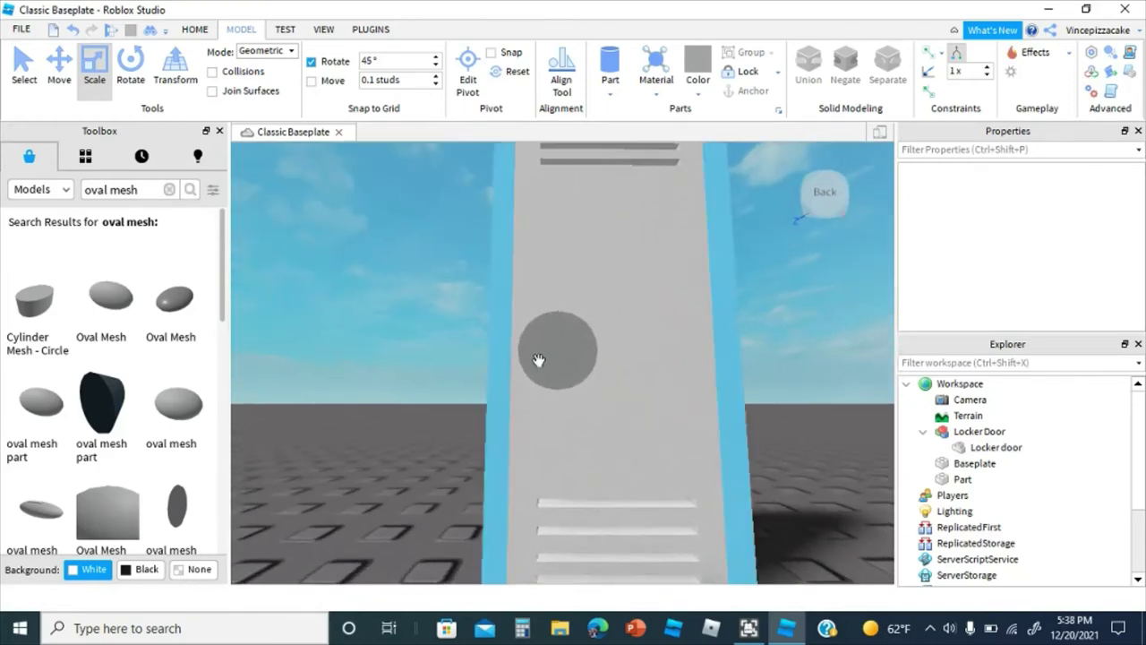
left_click(563, 360)
right_click_drag(567, 364, 567, 368)
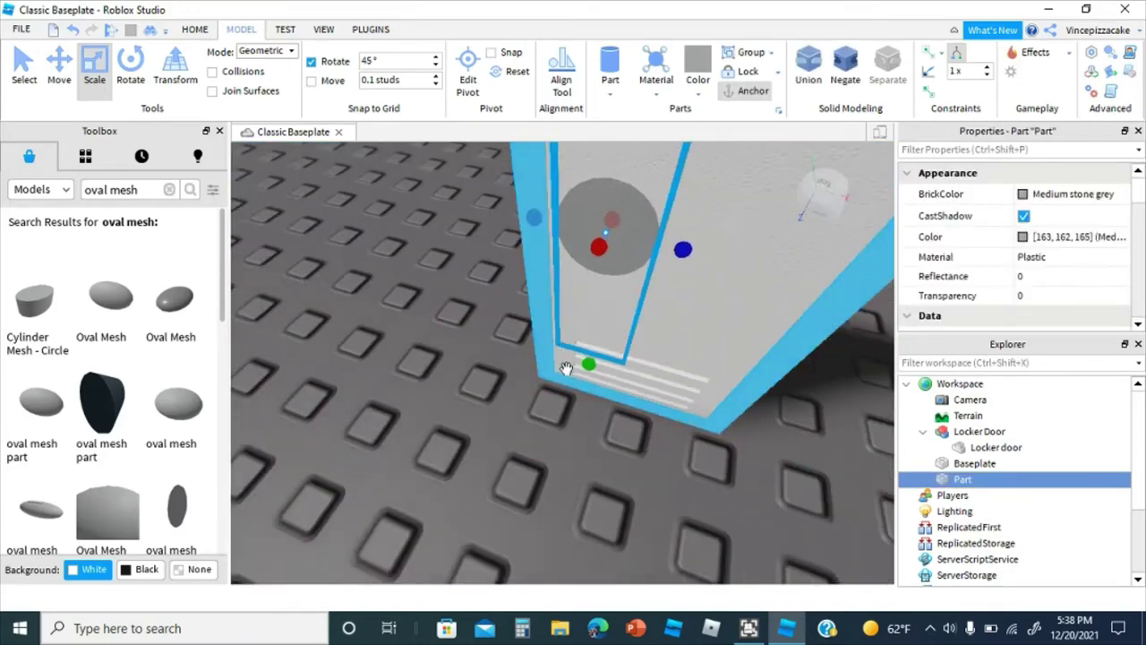
right_click(566, 369)
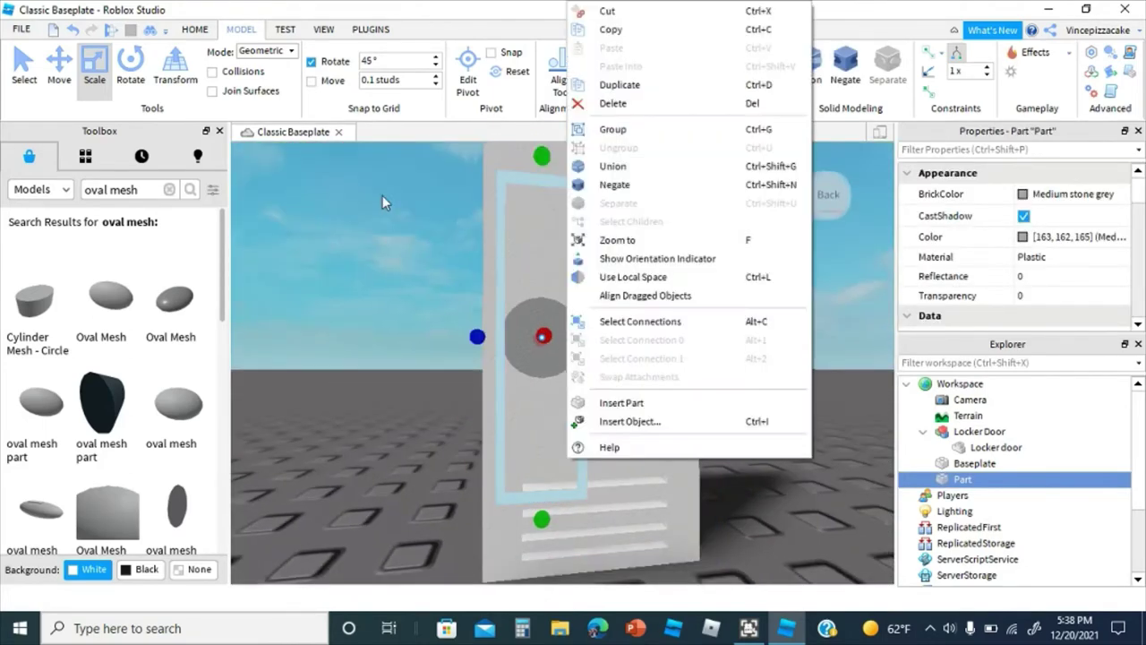
left_click(310, 137)
left_click(194, 29)
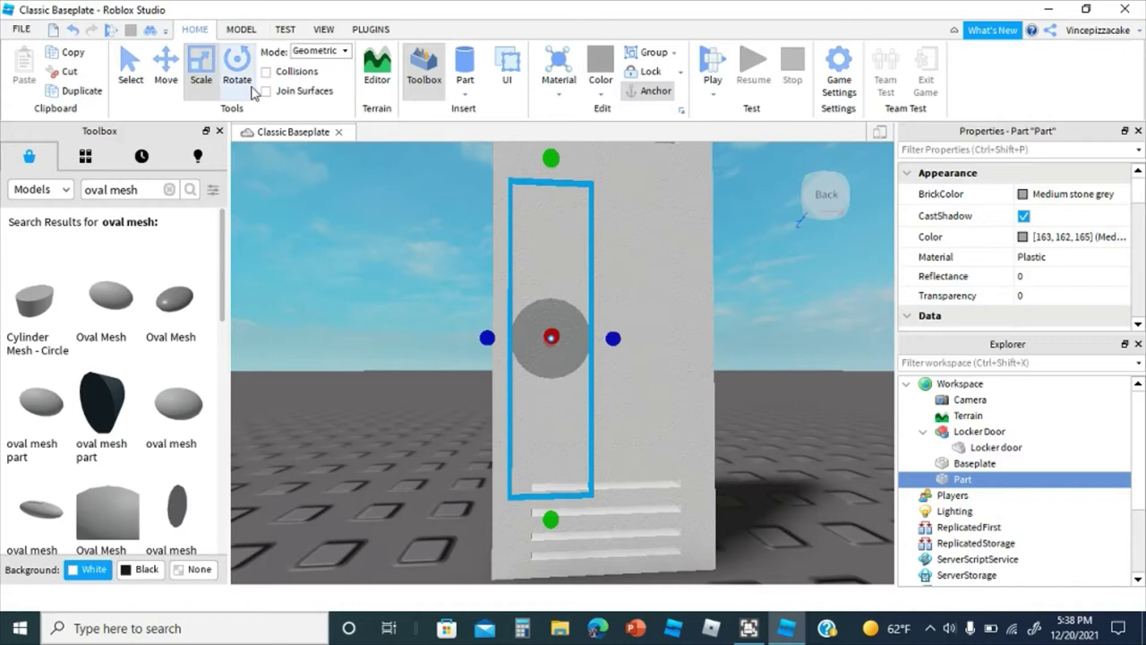
key("ctrl+d")
Step: Set the duplicate disc's Color to 17, 17, 17
left_click(600, 64)
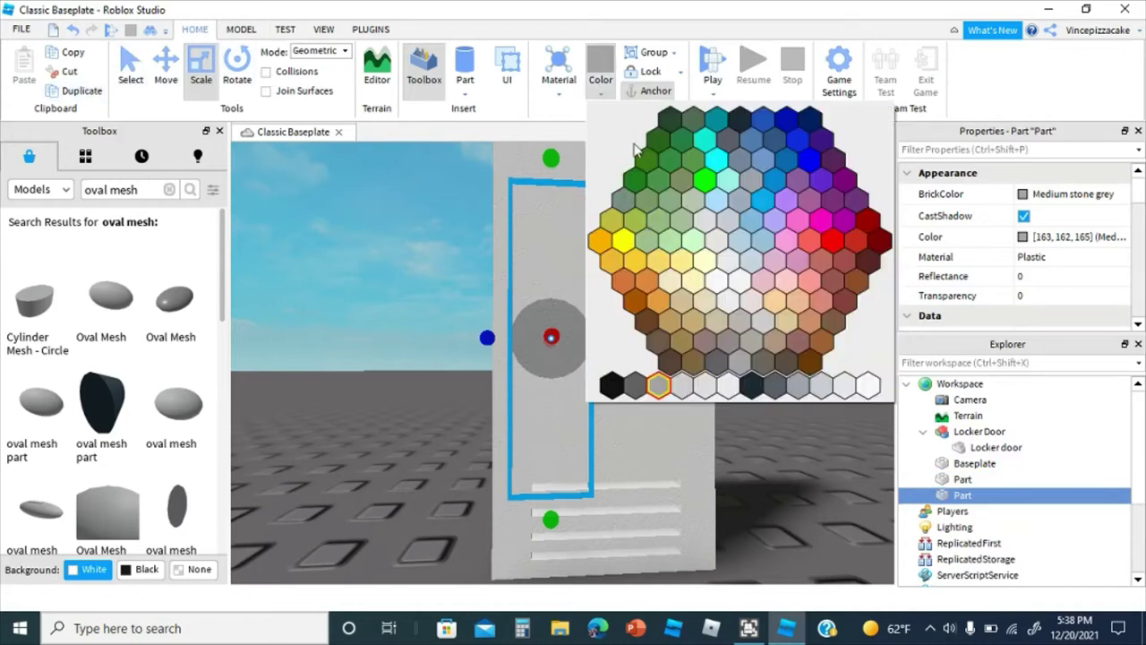
left_click(477, 325)
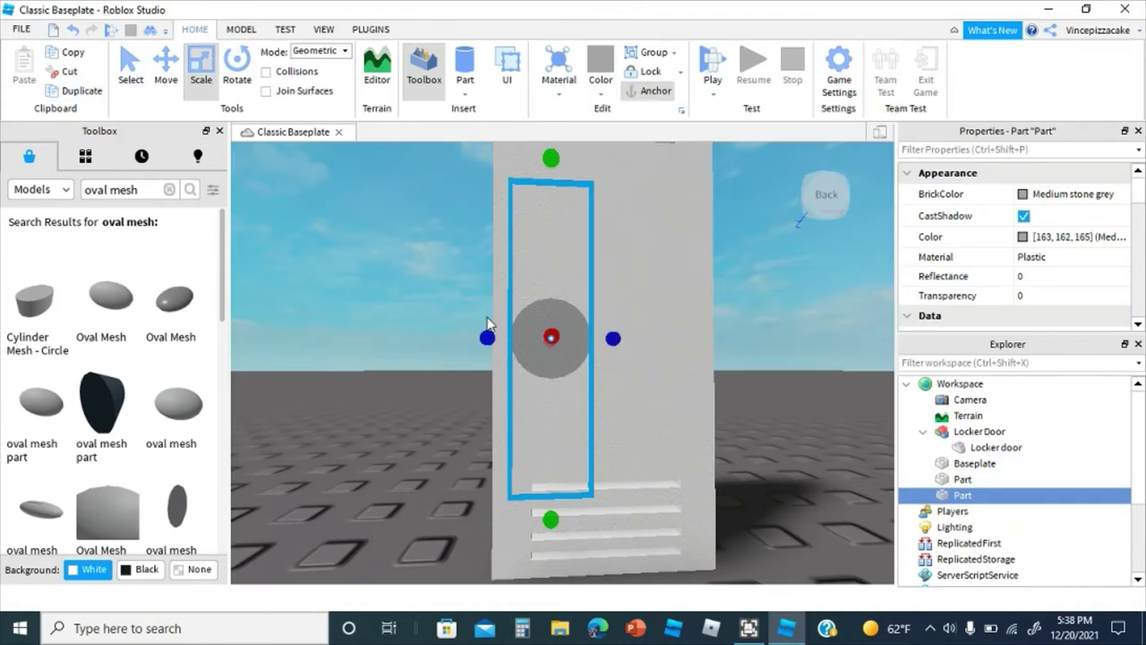
right_click_drag(486, 321, 458, 324)
left_click(1046, 240)
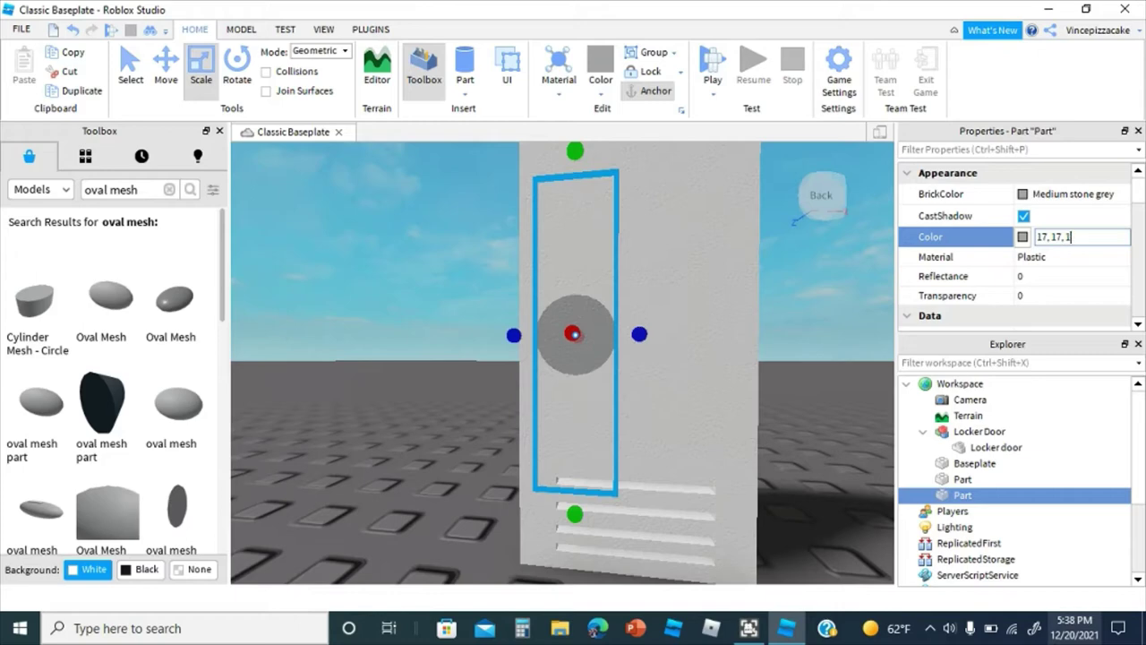
key("Return")
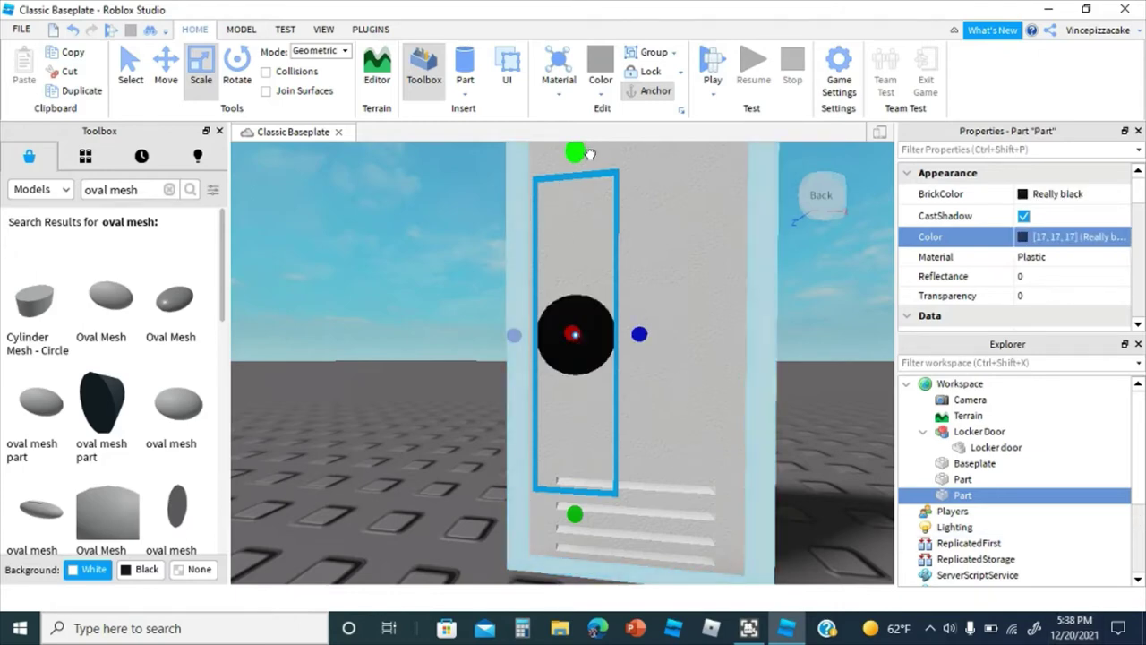
Step: Shrink the black disc to a smaller circle and center it on the grey disc
left_click_drag(589, 154, 589, 188)
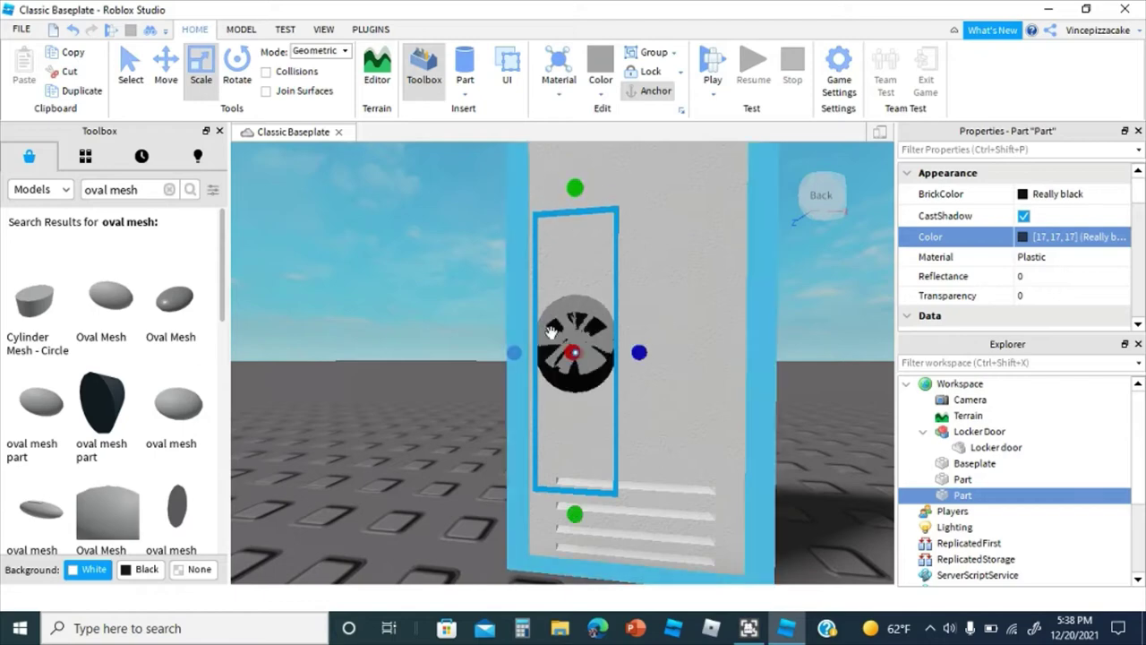
left_click_drag(584, 514, 619, 298)
left_click(165, 63)
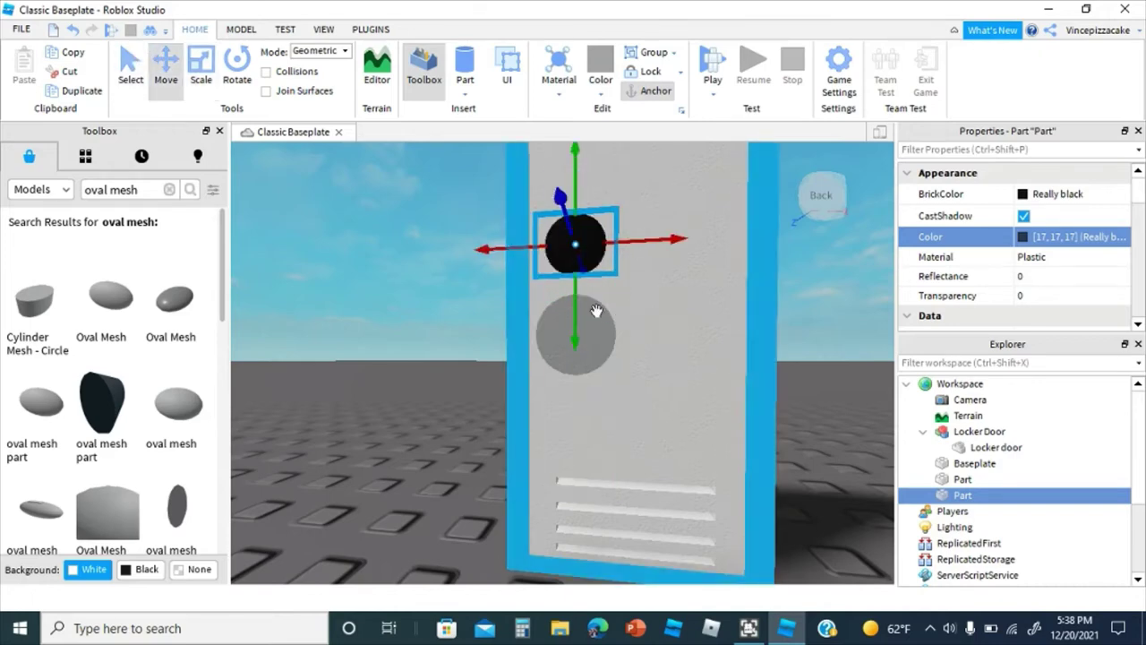
left_click_drag(578, 330, 603, 397)
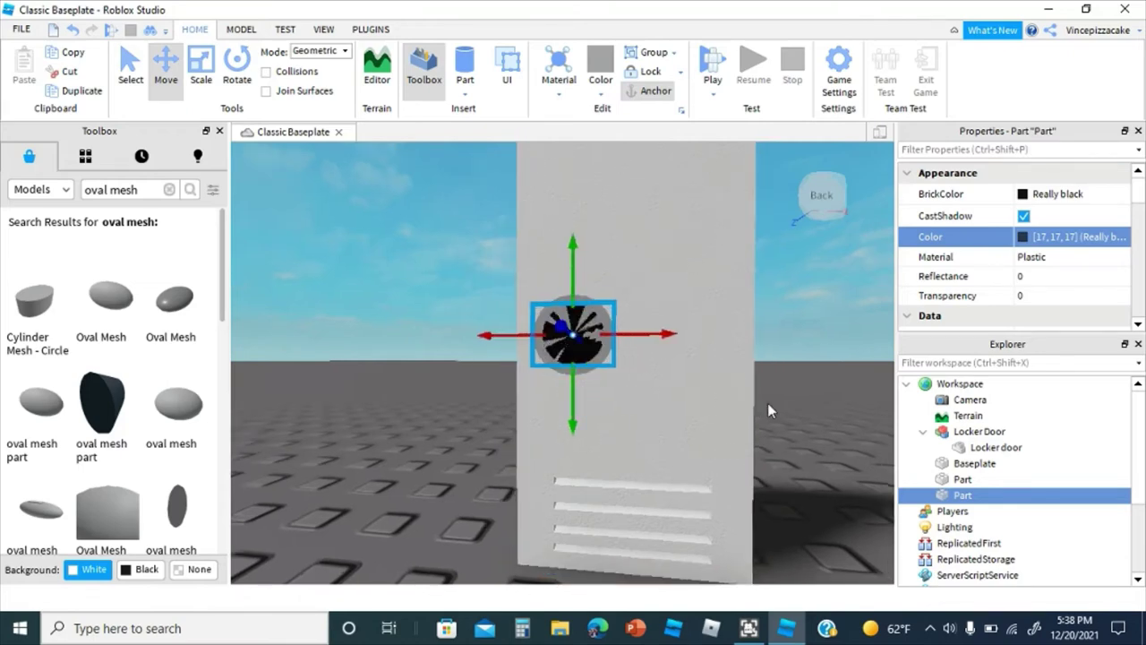
Step: Scale the black disc's thickness outward so it stands out in front of the grey disc
right_click_drag(767, 403, 788, 403)
left_click(200, 68)
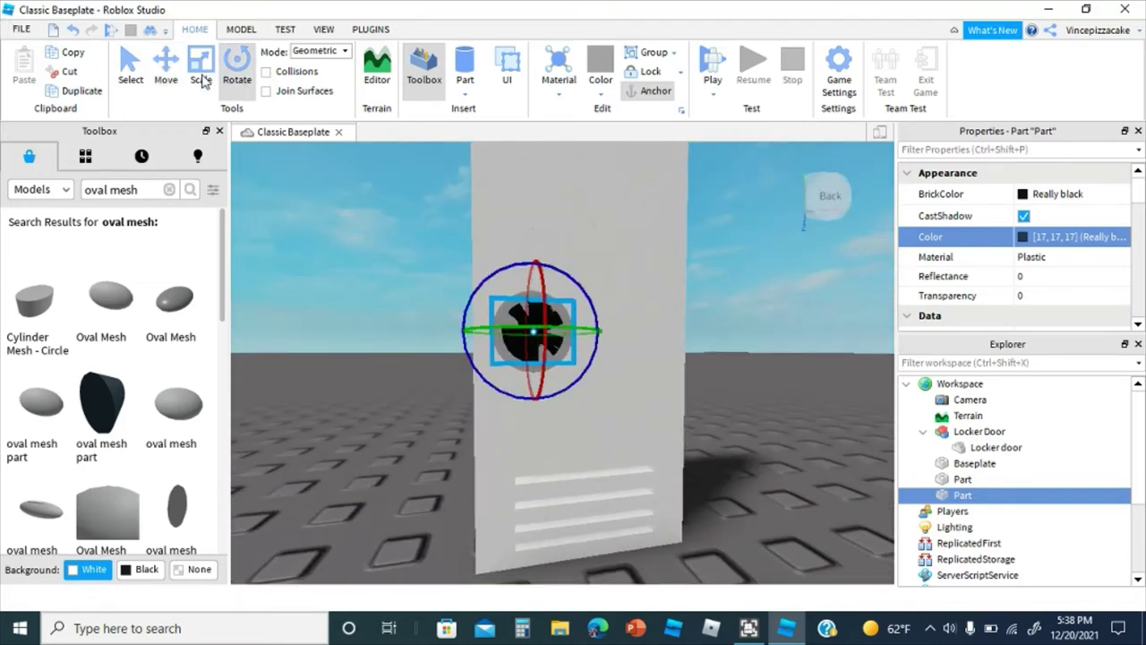
mouse_move(493, 318)
right_mouse_down()
mouse_move(538, 321)
mouse_move(493, 317)
right_mouse_up()
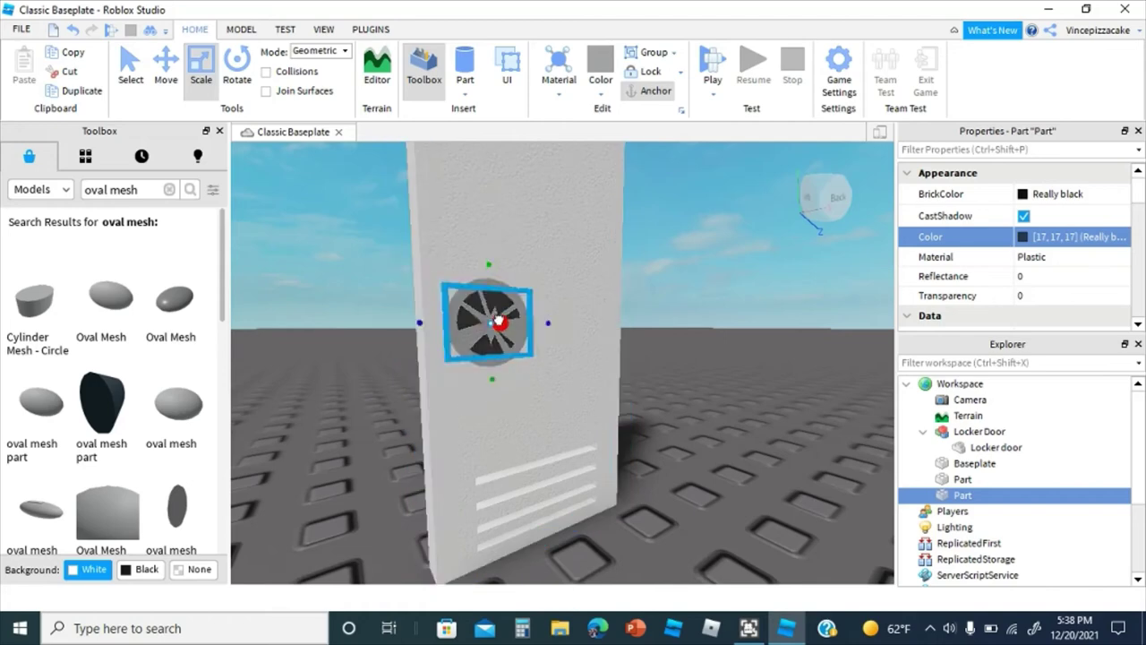
left_click(668, 264)
right_click_drag(668, 264, 630, 274)
left_click_drag(498, 224, 498, 229)
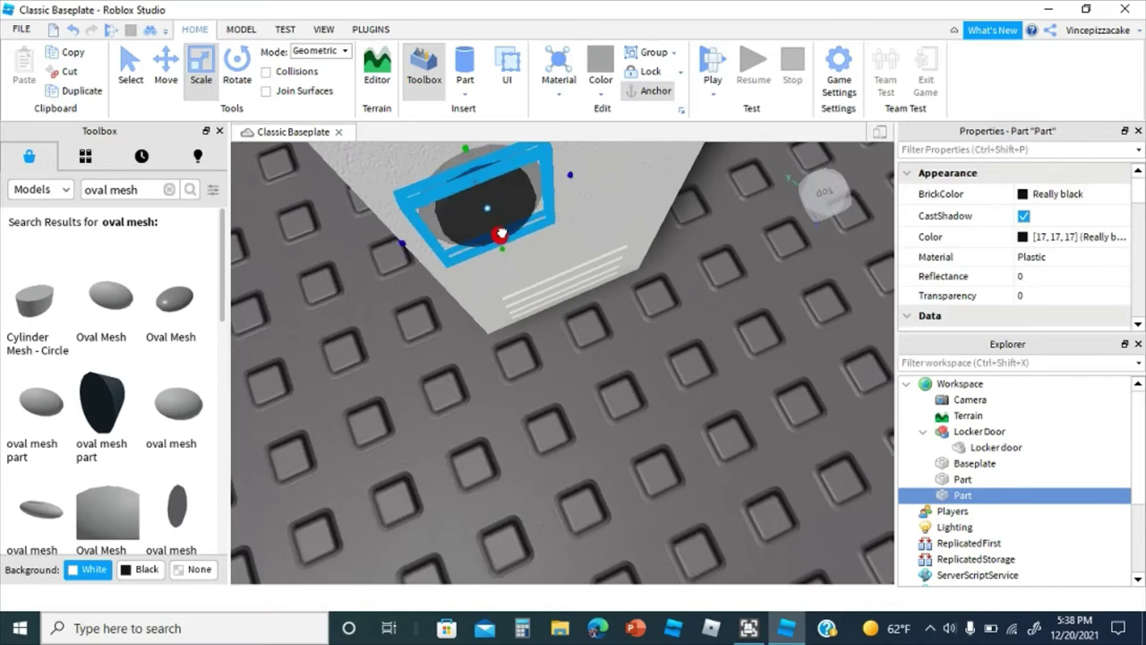
left_click(586, 369)
right_click_drag(587, 370, 584, 370)
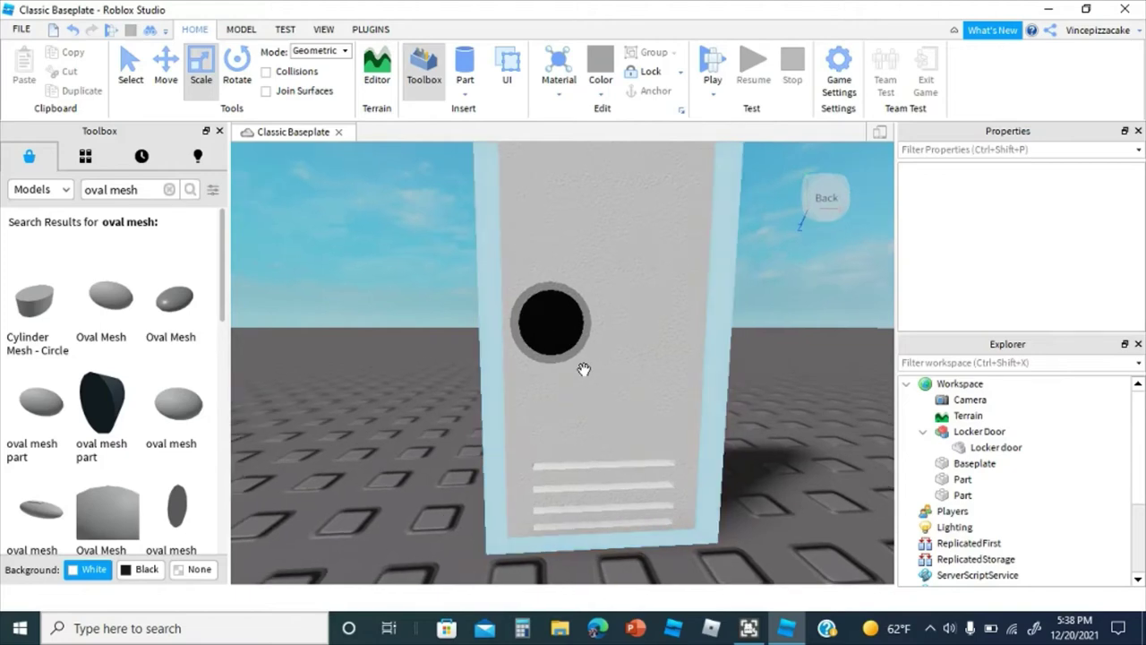
mouse_move(687, 486)
right_mouse_down()
mouse_move(667, 489)
mouse_move(686, 492)
right_mouse_up()
left_click(686, 489)
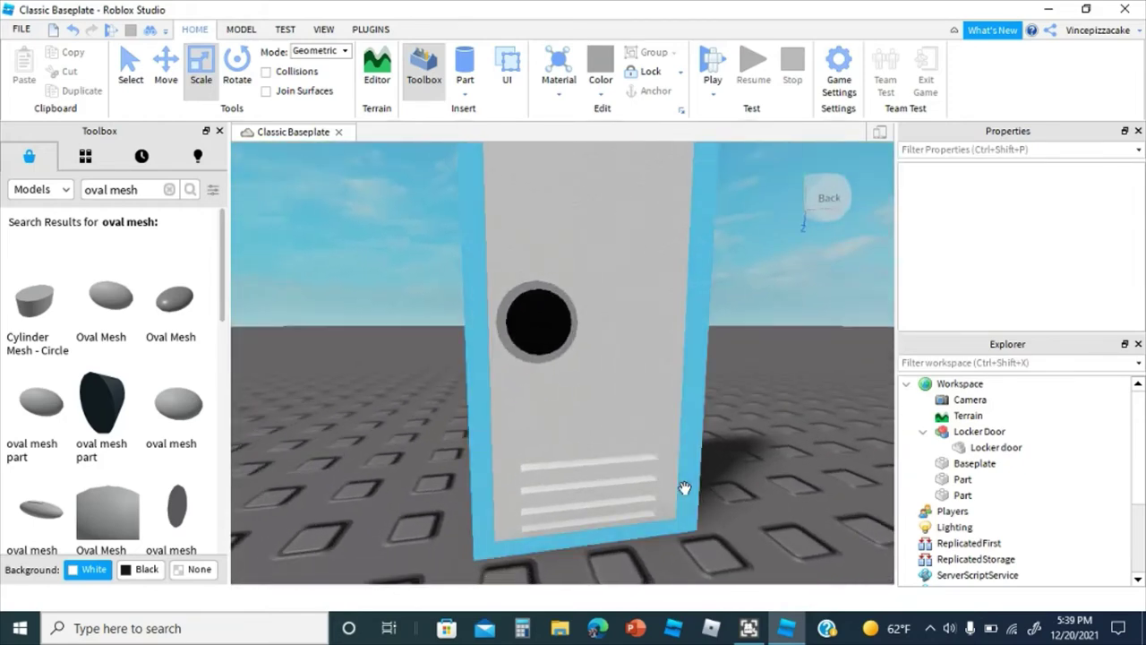
scroll(684, 485, "down", 5)
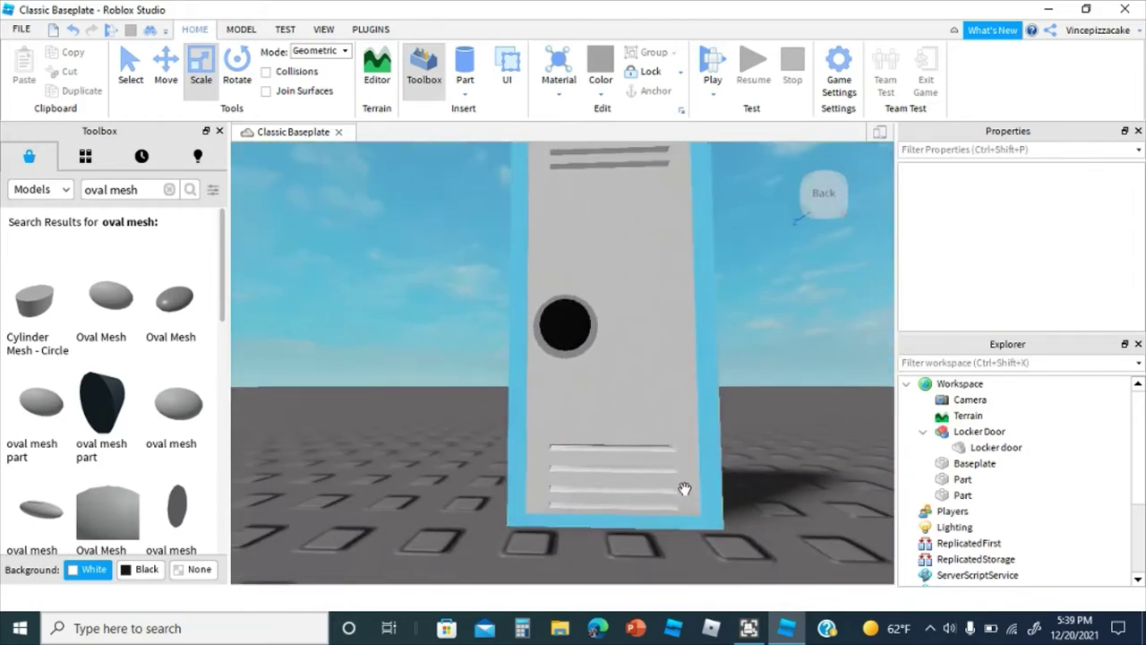
Step: Group the grey disc and the black disc parts of the dial into one model
left_click(958, 495)
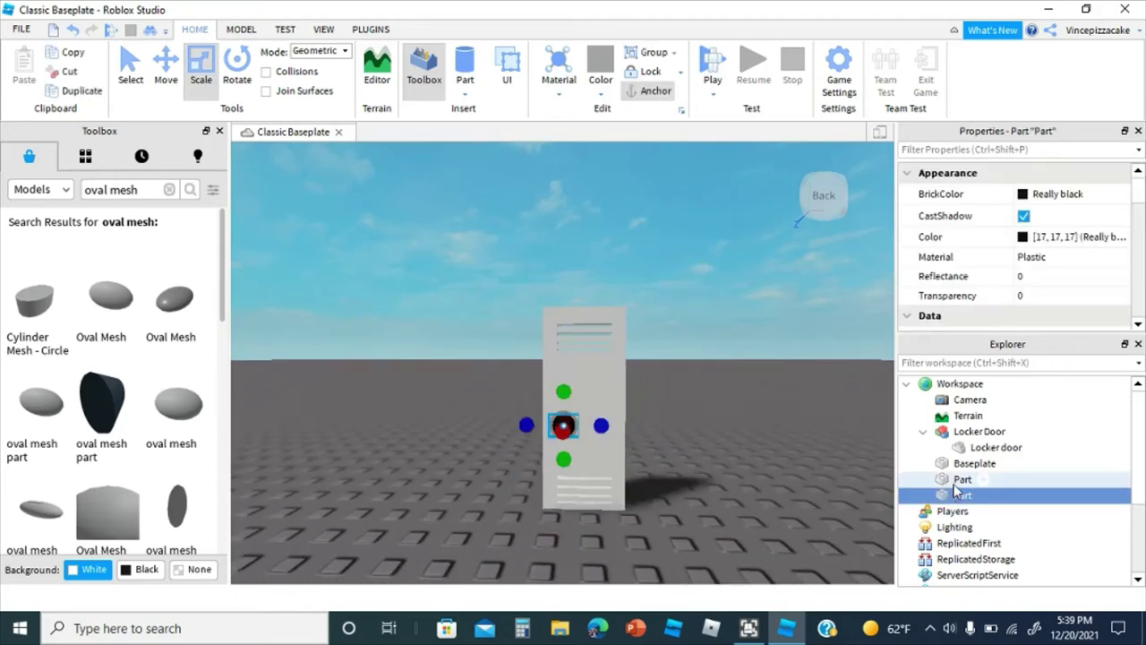
left_click(957, 481, "ctrl")
right_click(957, 488)
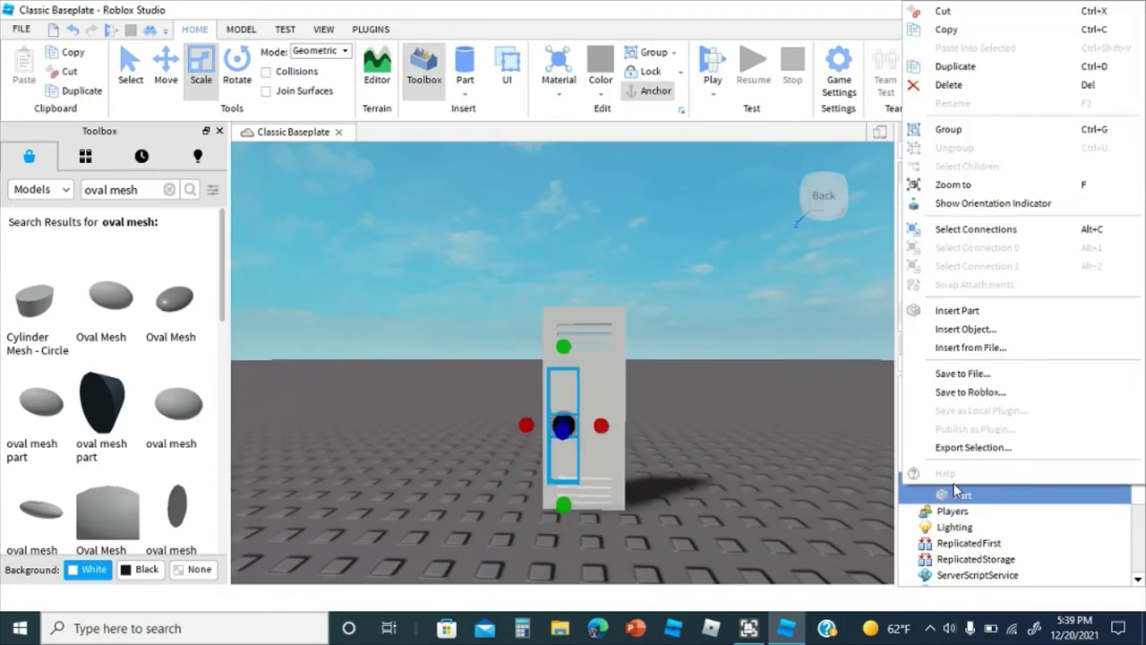
left_click(801, 457)
left_click(954, 496)
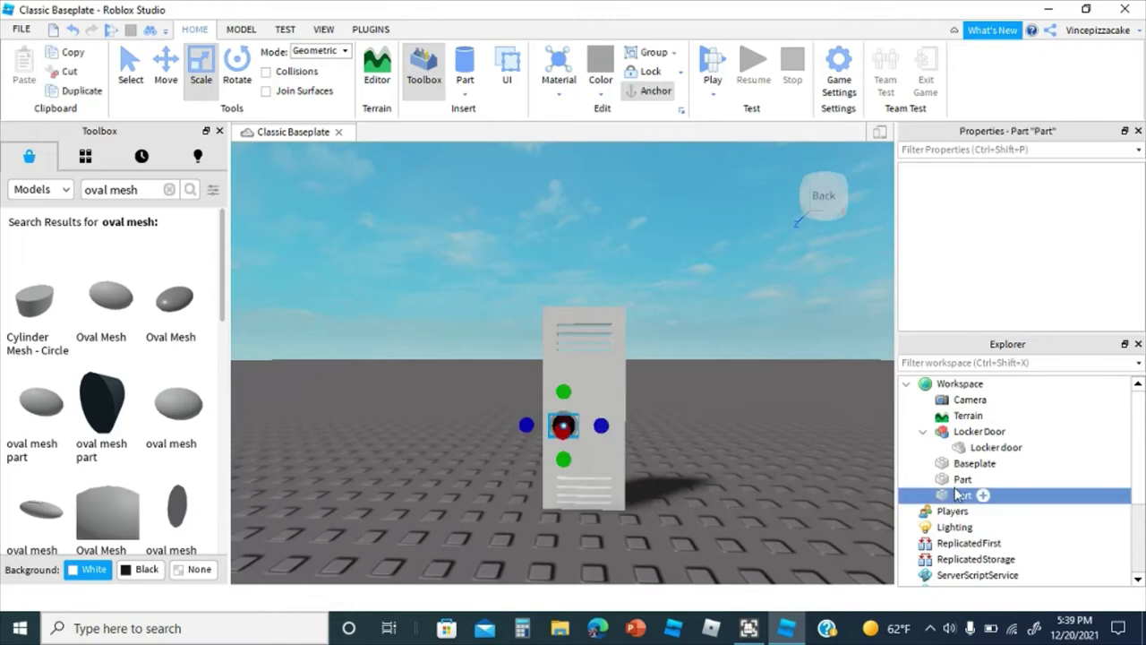
right_click(956, 484)
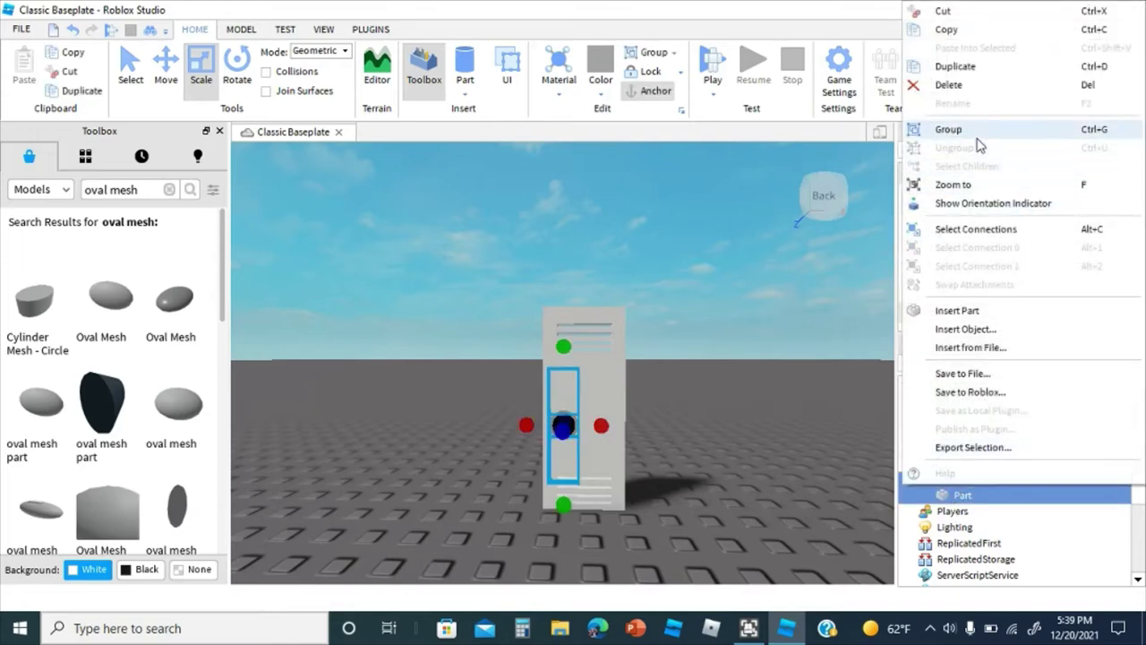
left_click(949, 129)
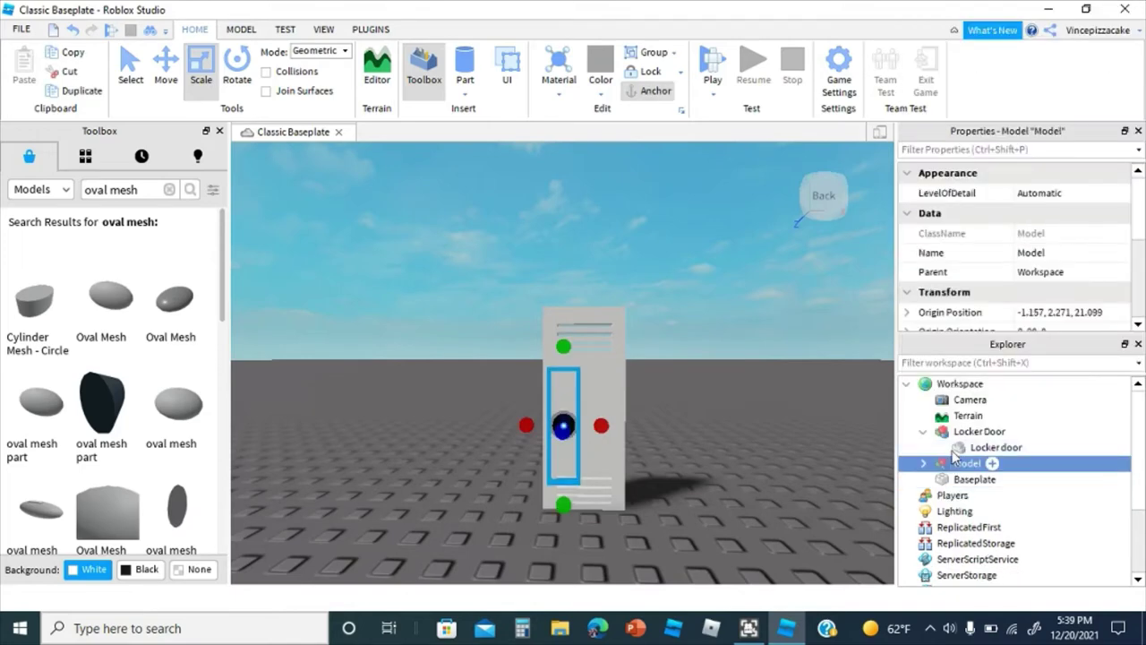
Step: Rename the grouped dial model as "Locker combination"
right_click(955, 458)
left_click(953, 105)
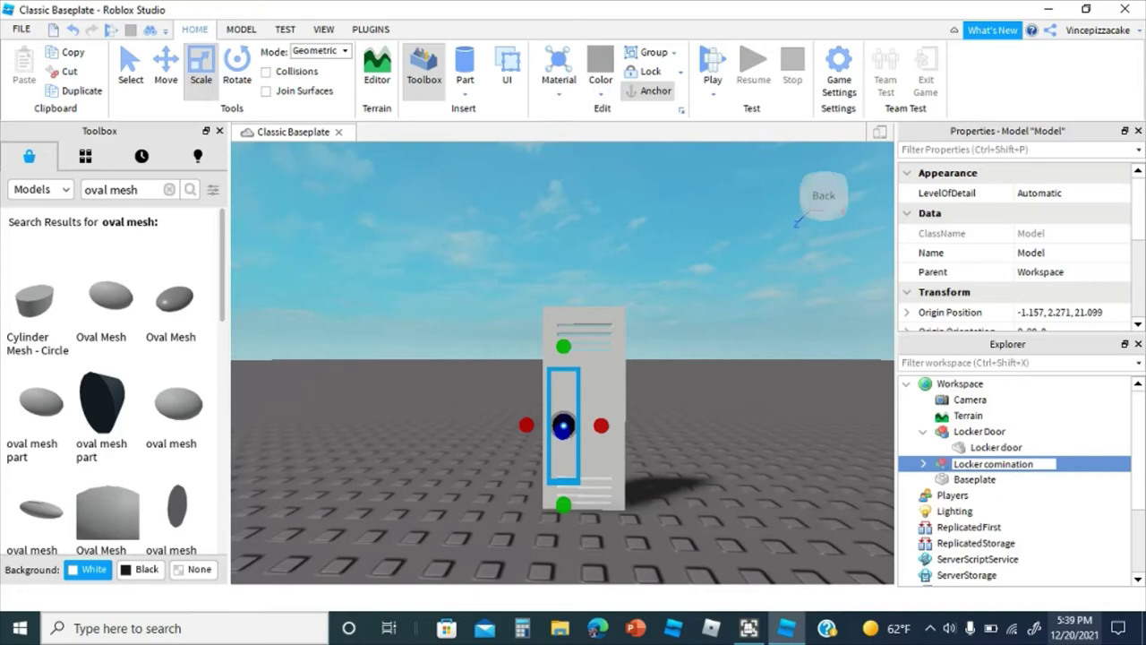
key("Return")
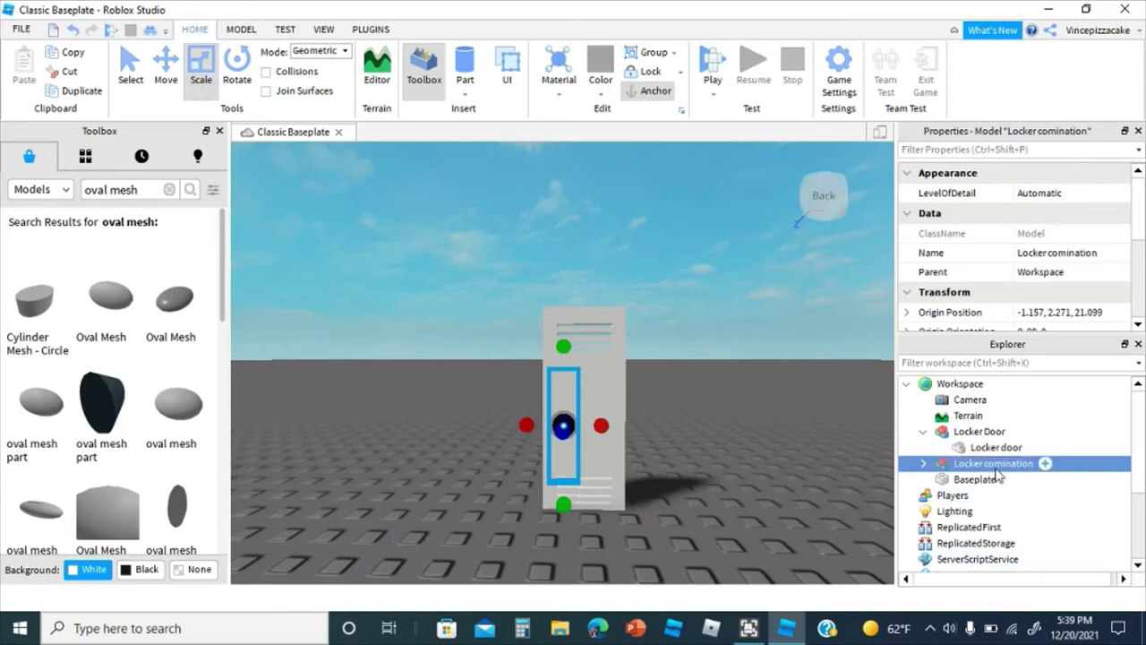
key("f")
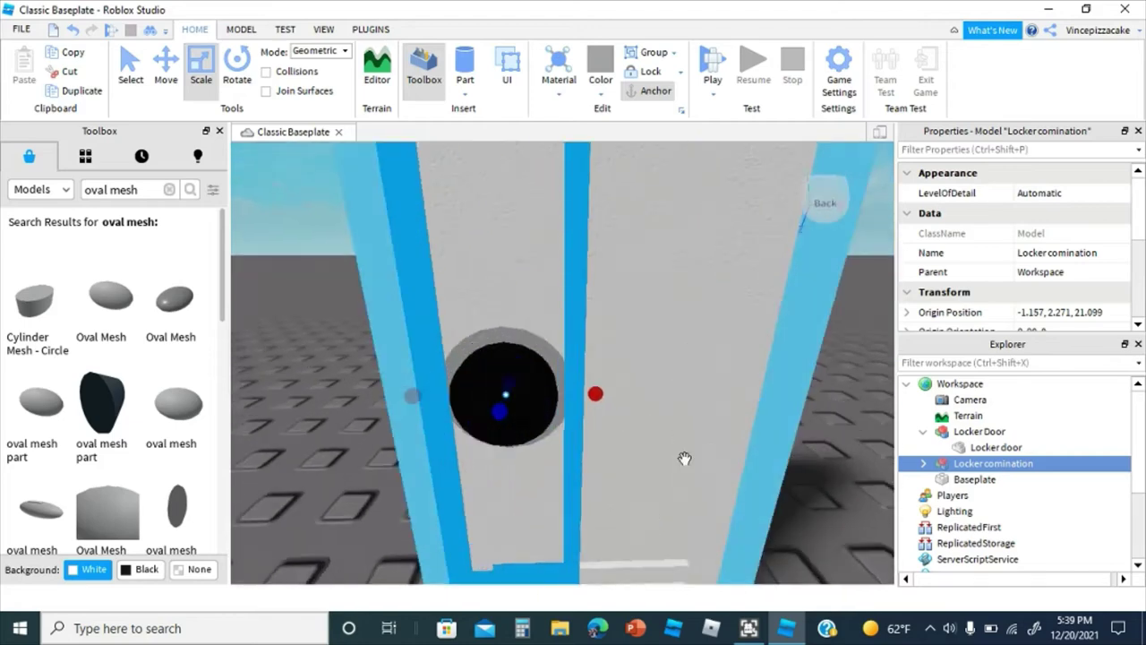
right_click(985, 463)
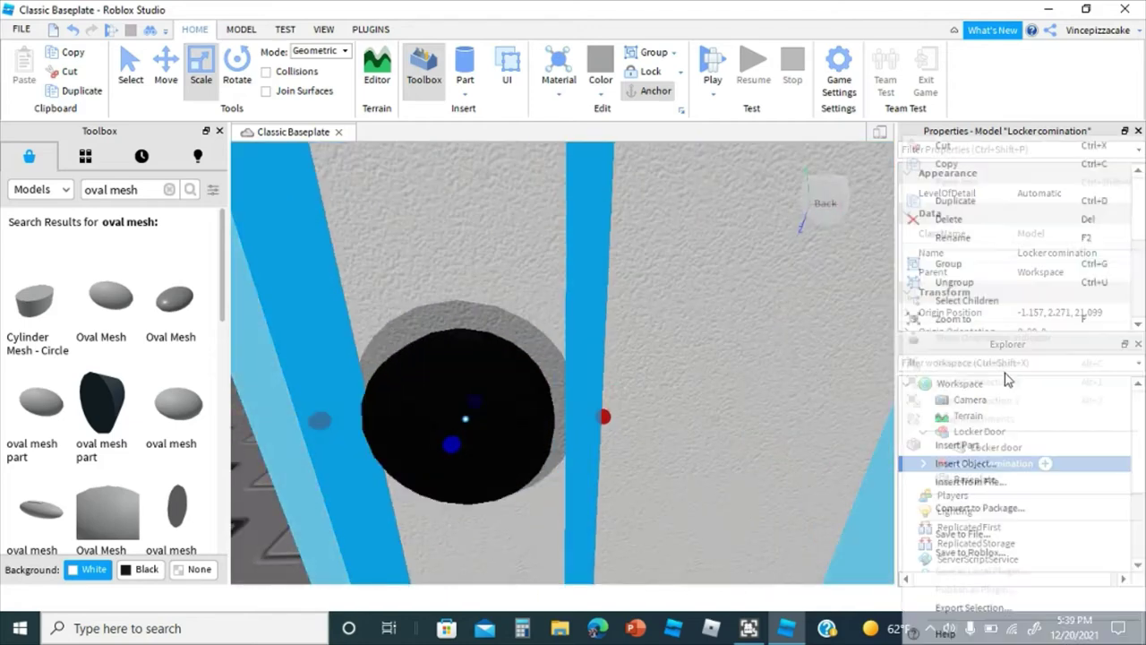
left_click(955, 238)
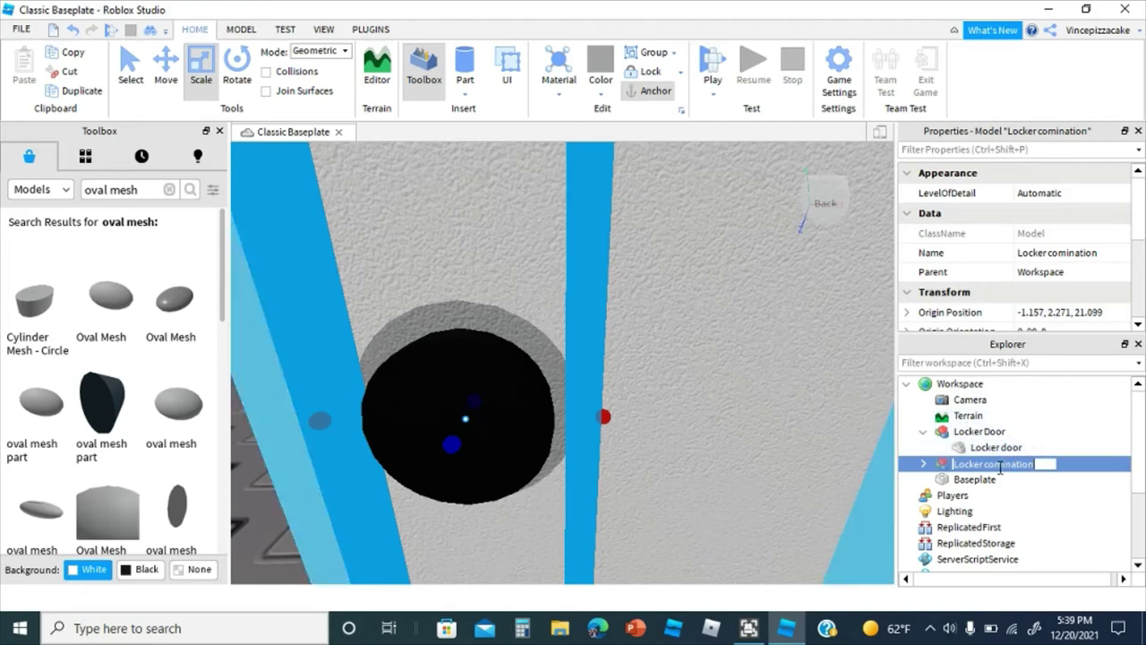
left_click(999, 463)
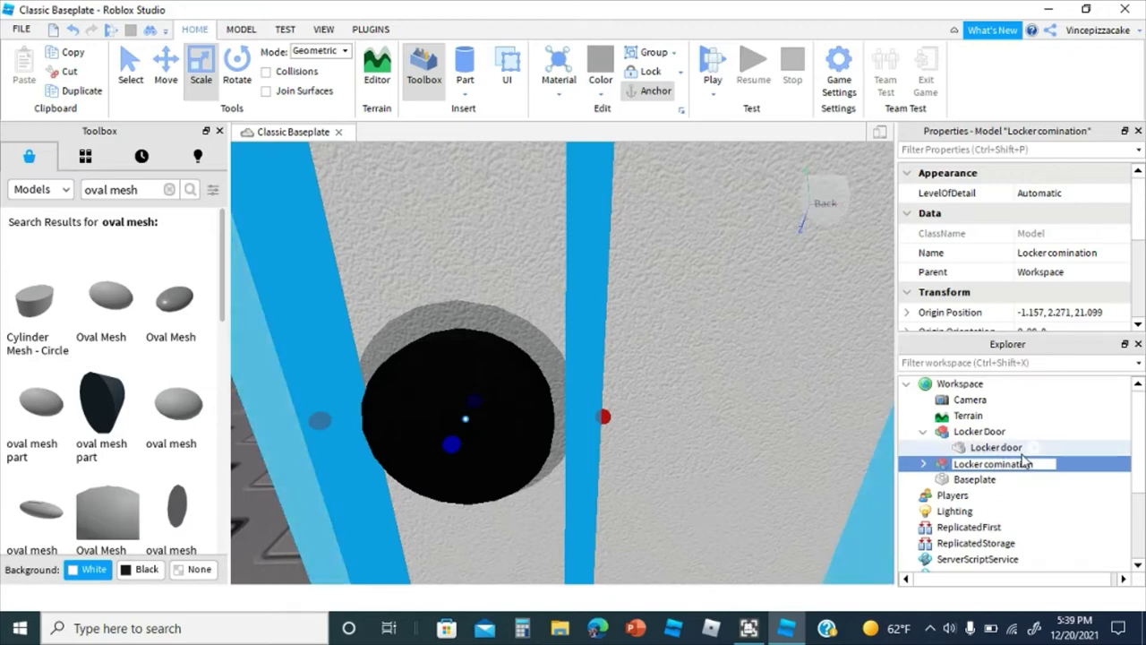
right_click_drag(787, 385, 791, 368)
scroll(790, 394, "down", 6)
left_click(789, 394)
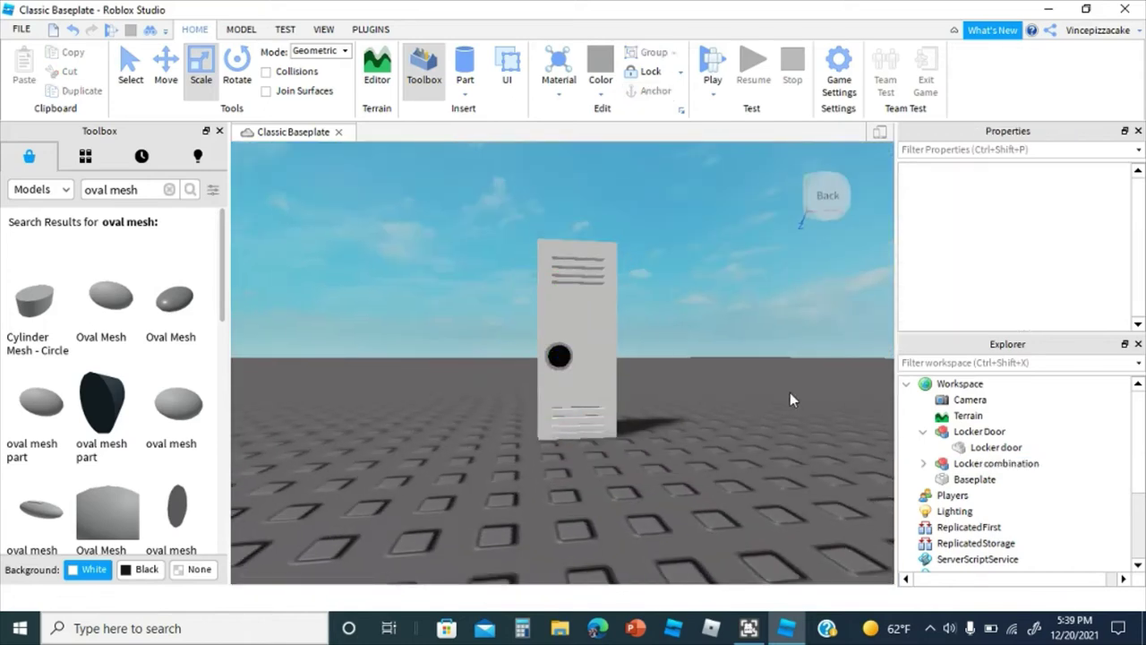
Step: Move the Locker combination model into the Locker Door model so it becomes its child
scroll(788, 395, "up", 3)
scroll(789, 394, "down", 4)
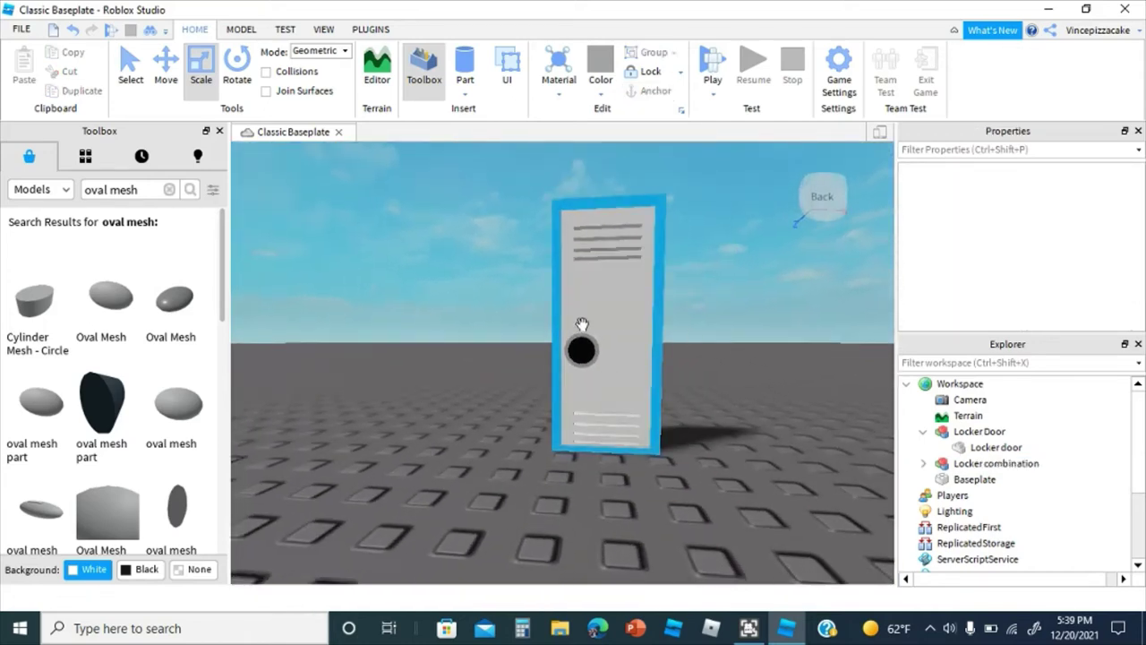
left_click(581, 347)
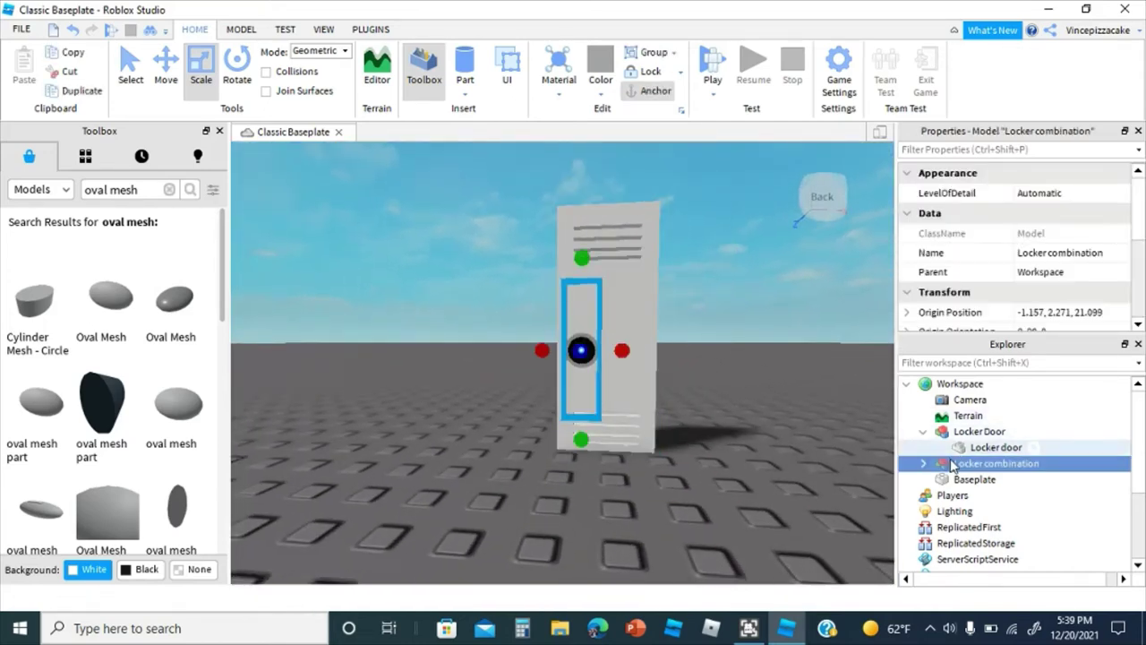
left_click_drag(956, 453, 957, 436)
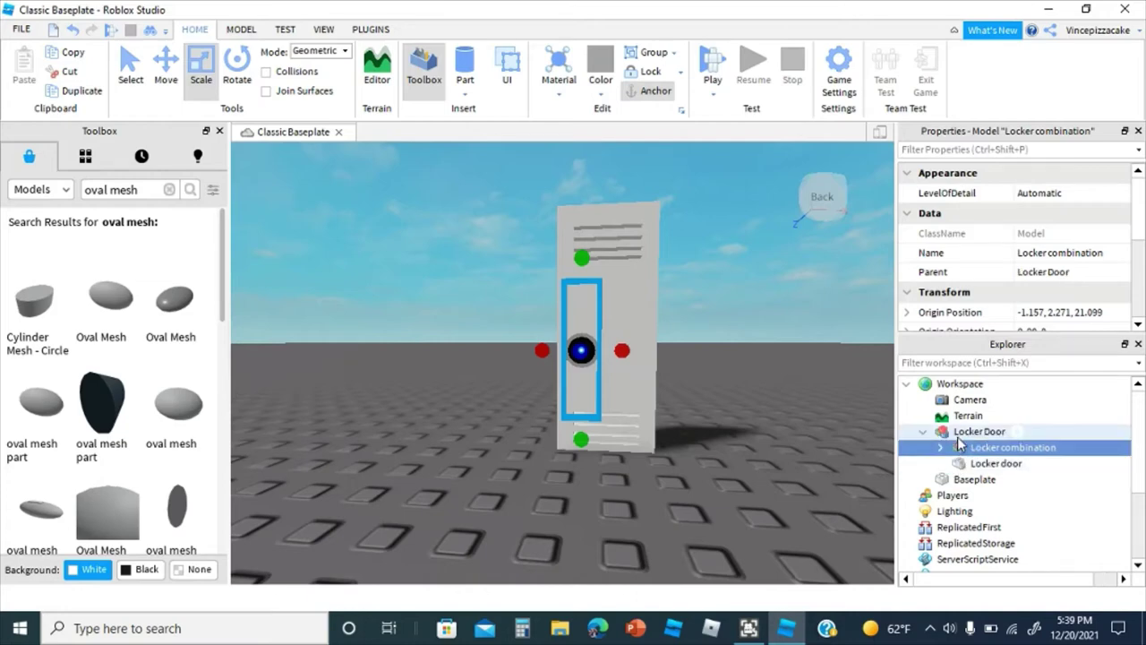
left_click(730, 505)
scroll(719, 448, "up", 8)
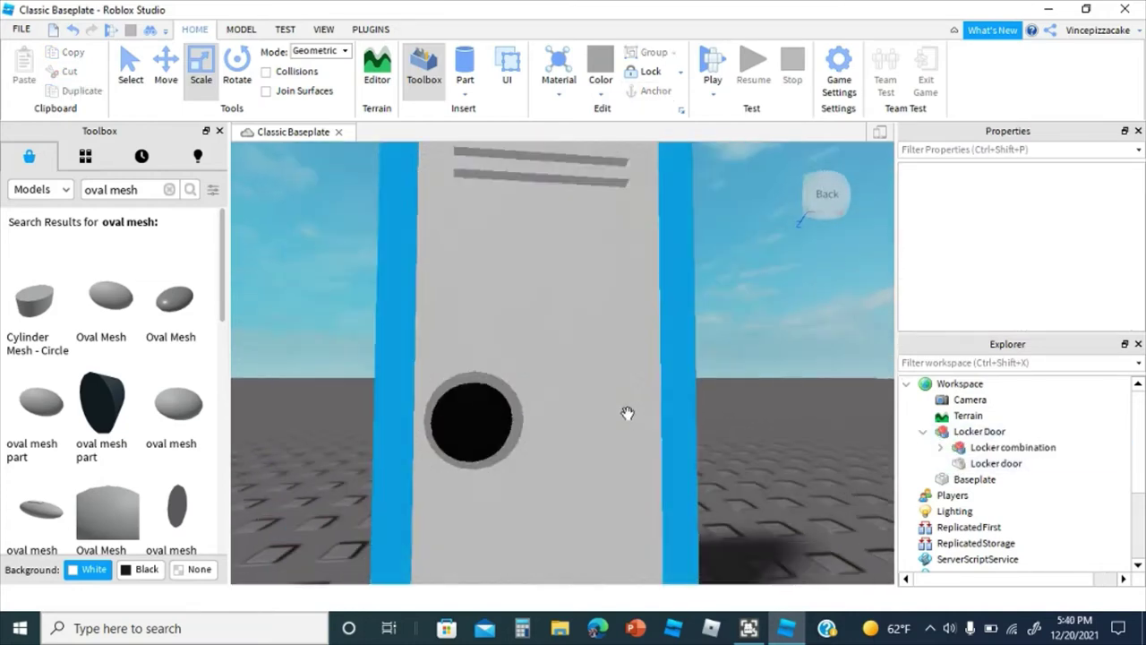
scroll(628, 413, "down", 5)
scroll(602, 436, "up", 8)
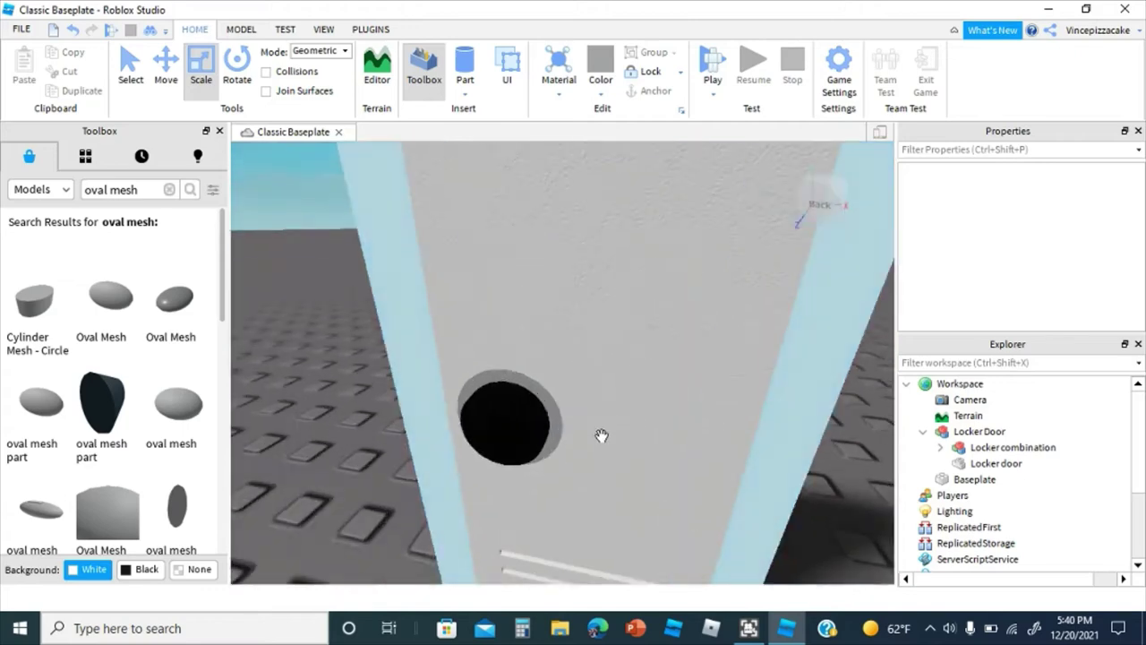
right_click_drag(602, 436, 602, 435)
scroll(602, 435, "down", 5)
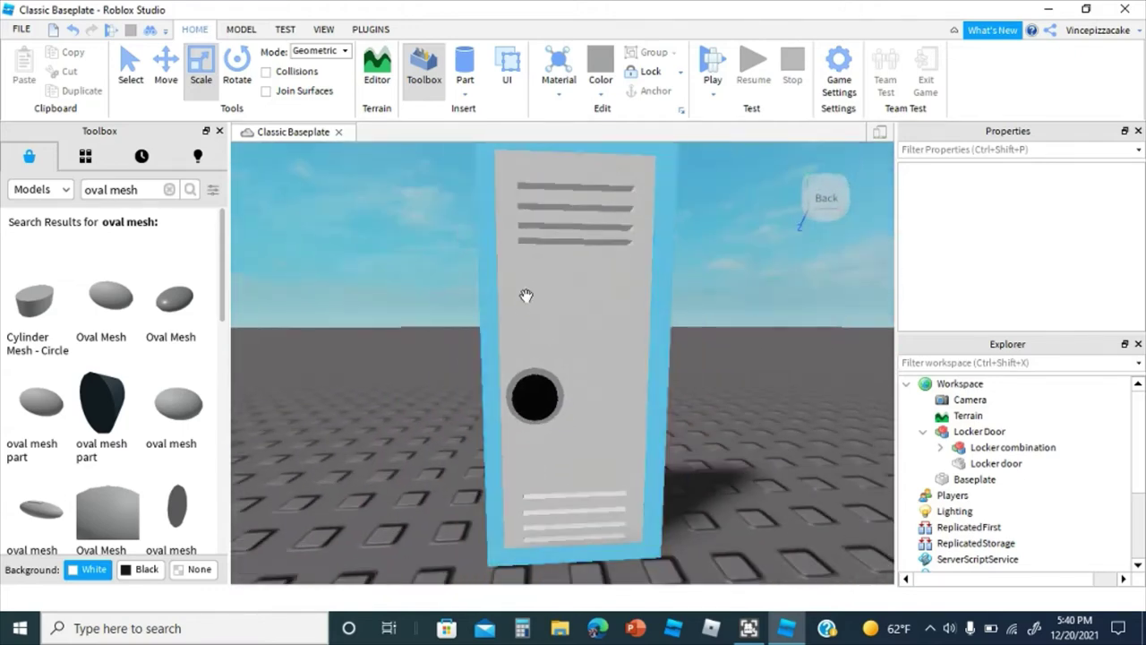
Step: Insert an anchored wedge part and set its material to Metal
right_click_drag(513, 335, 522, 291)
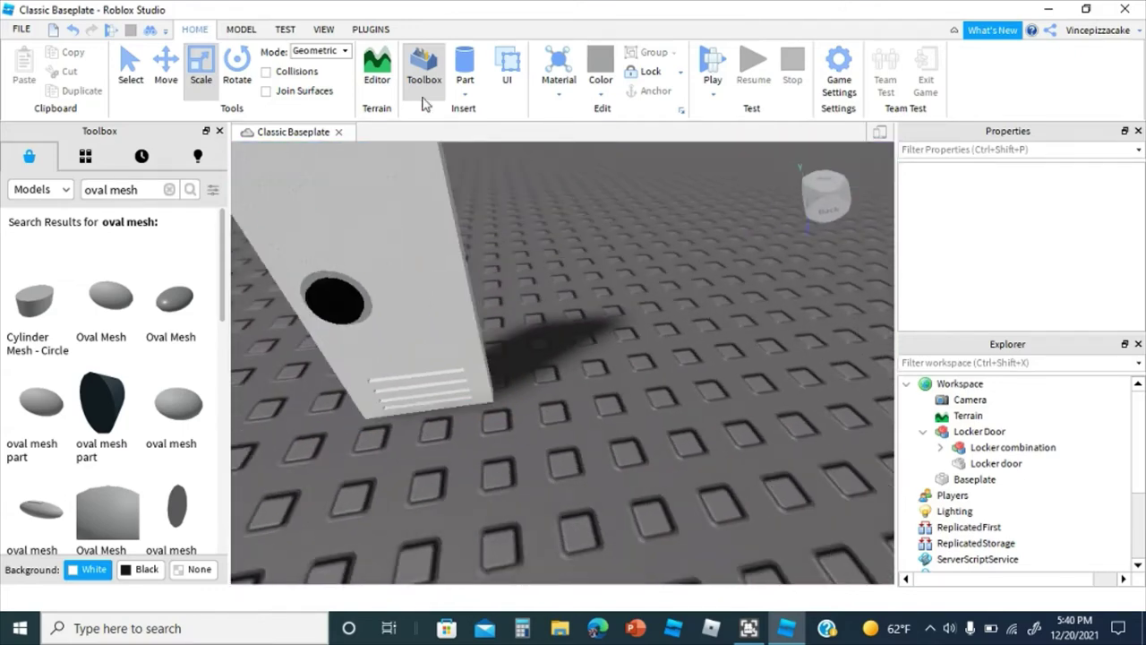
left_click(475, 93)
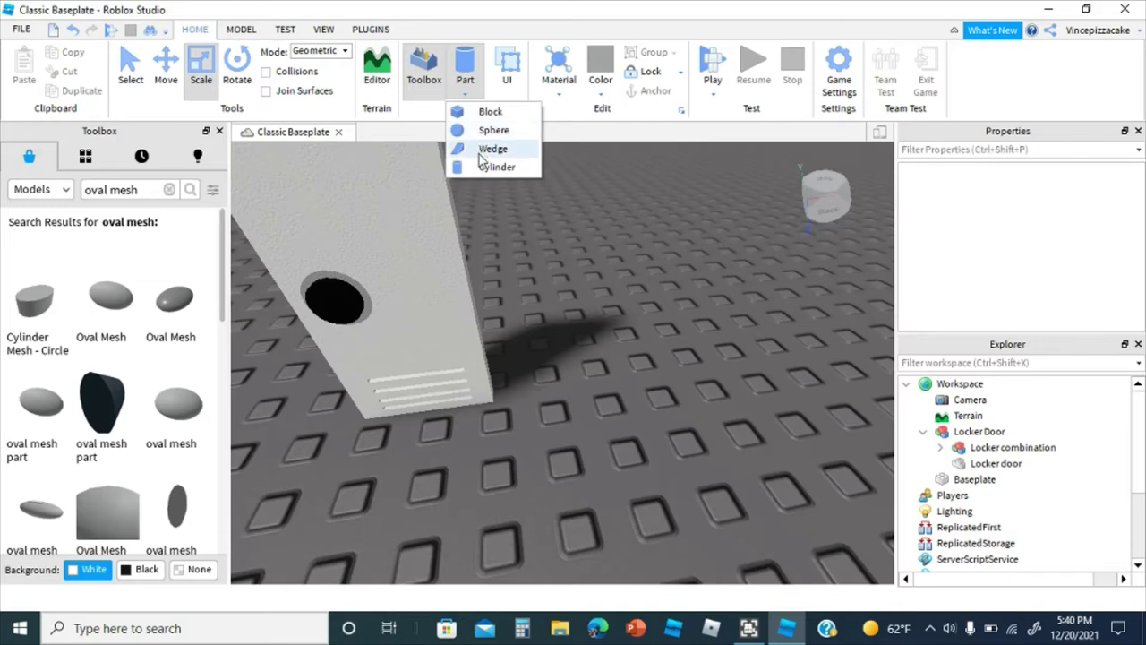
left_click(488, 150)
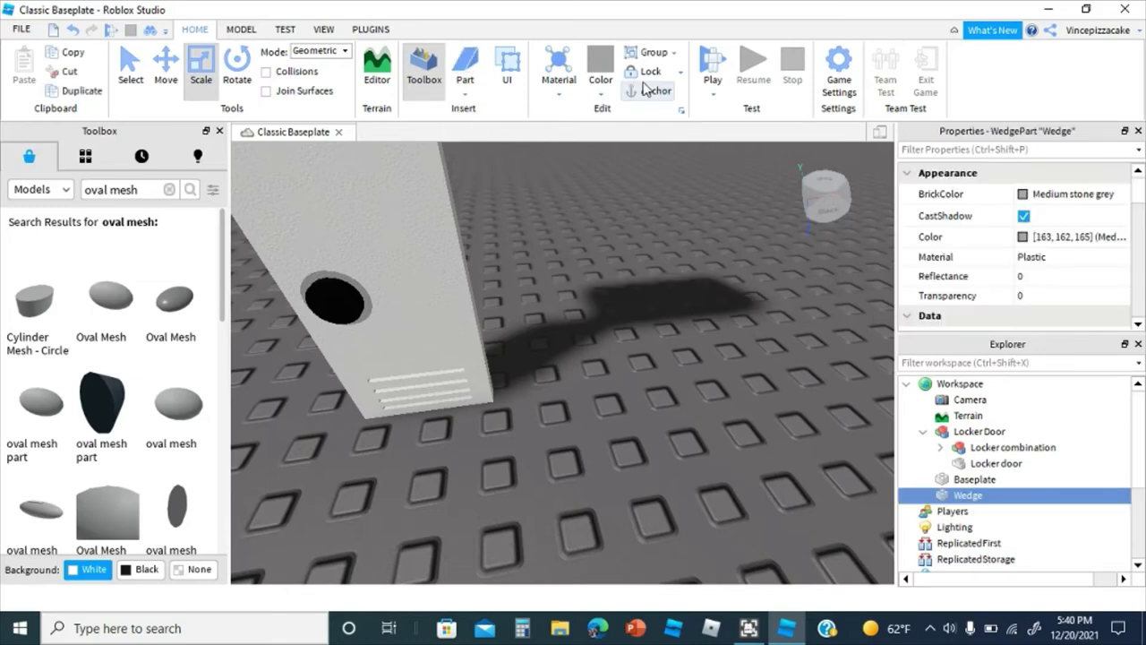
key("f")
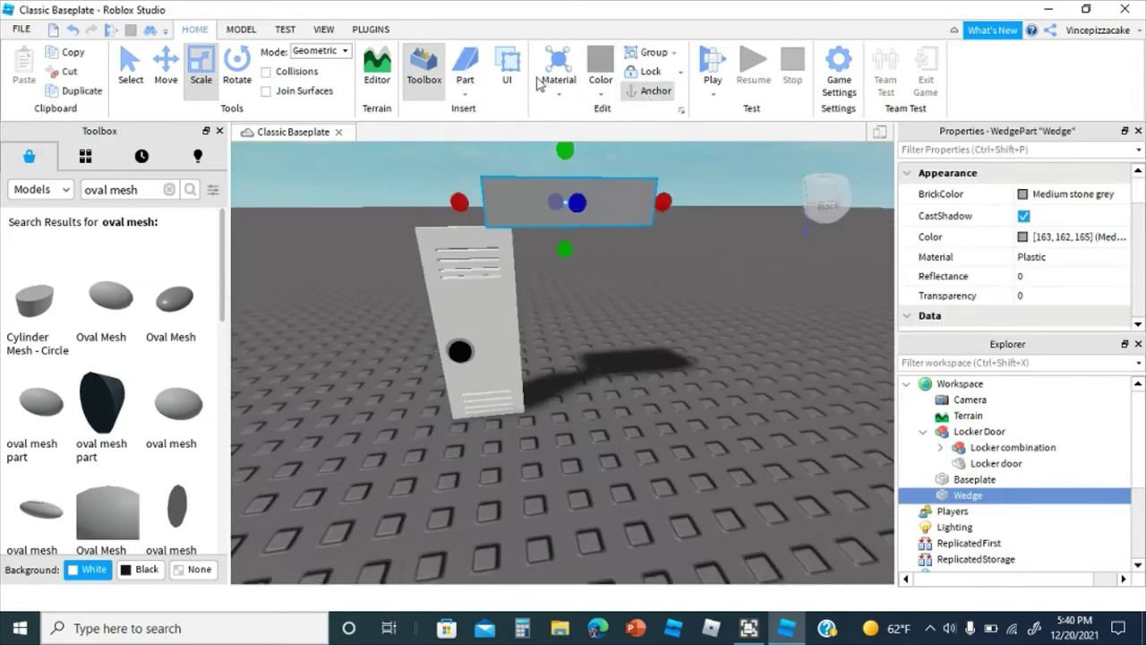
left_click(572, 94)
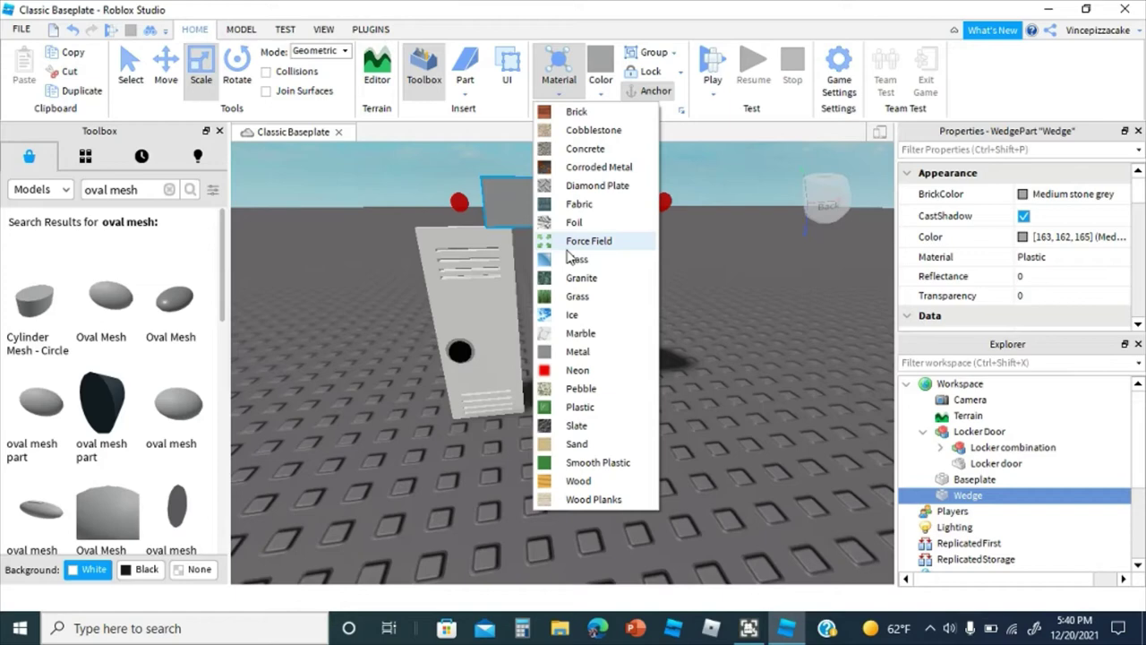
left_click(562, 353)
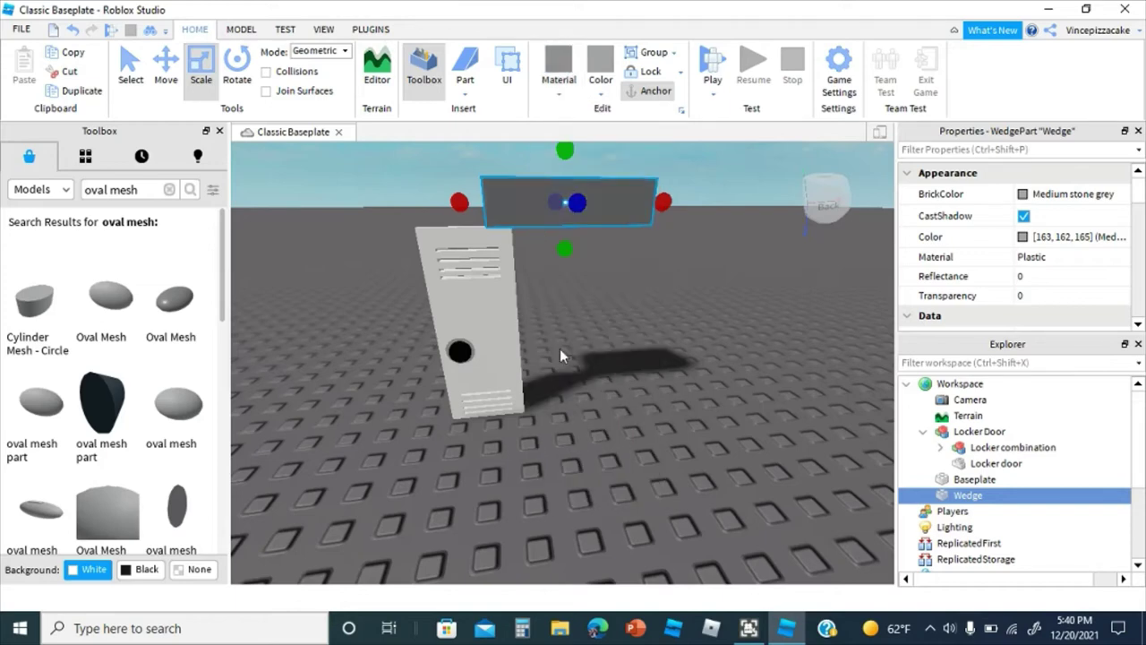
Step: Place the wedge against the front face of the locker door, just above the dial
left_click(230, 80)
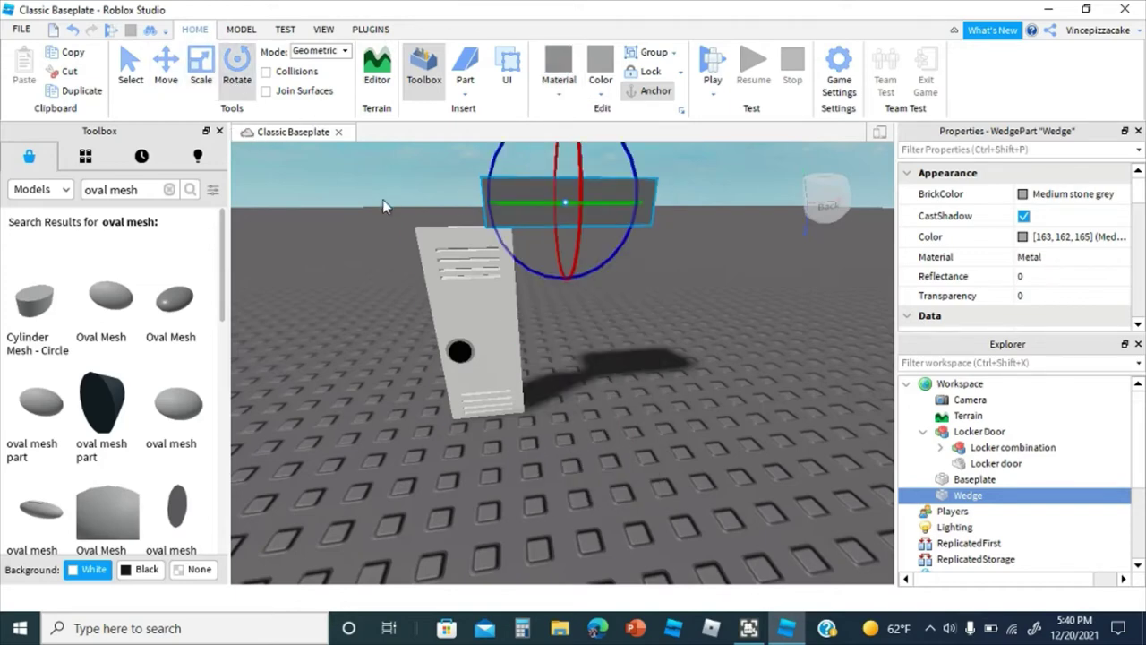
right_click_drag(387, 205, 553, 302)
left_click_drag(553, 302, 573, 240)
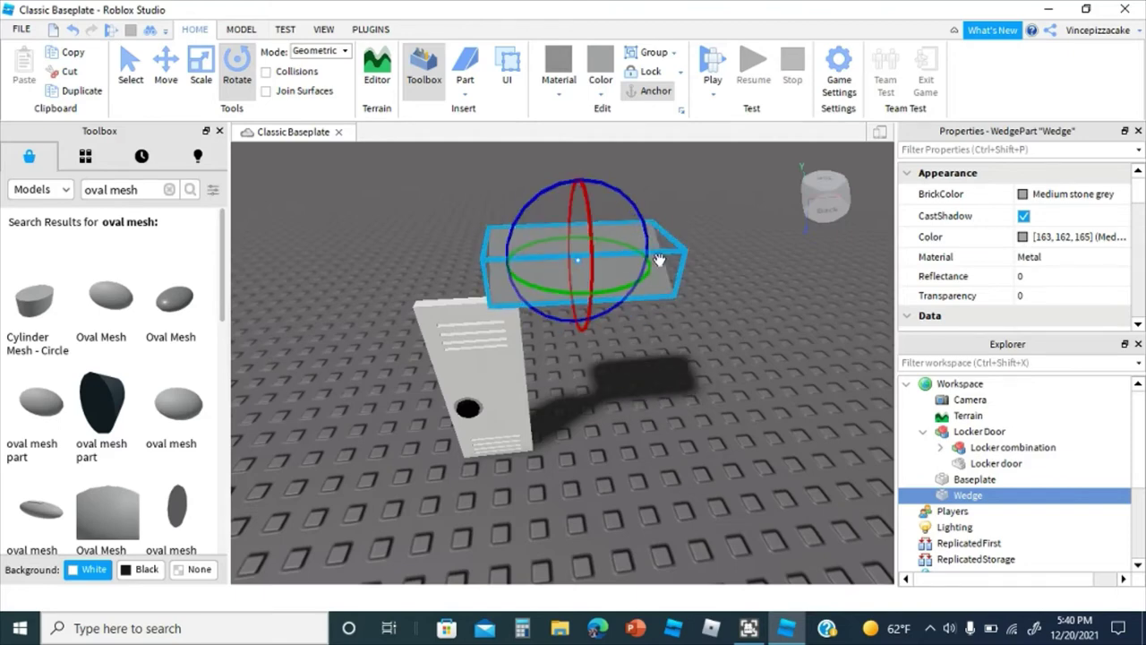
left_click(708, 261)
left_click(594, 262)
scroll(604, 259, "up", 10)
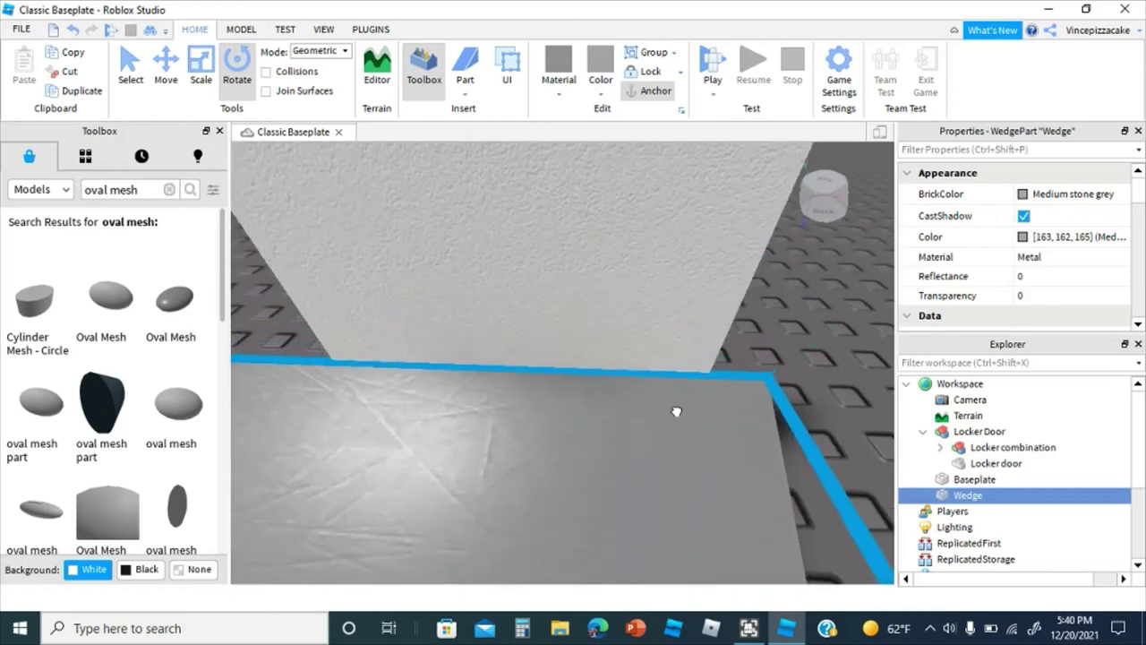
scroll(676, 411, "down", 10)
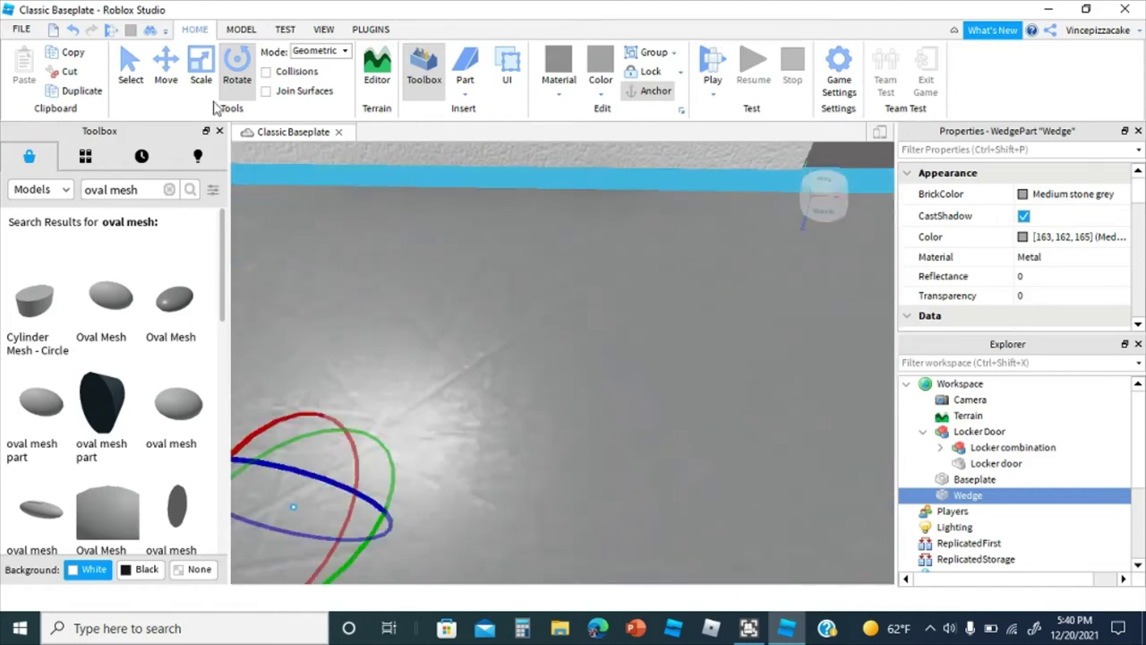
Step: Scale the wedge inward from both ends to a narrow width near the door edge above the dial
key("ctrl+3")
left_click_drag(682, 422, 512, 396)
left_click_drag(326, 381, 422, 383)
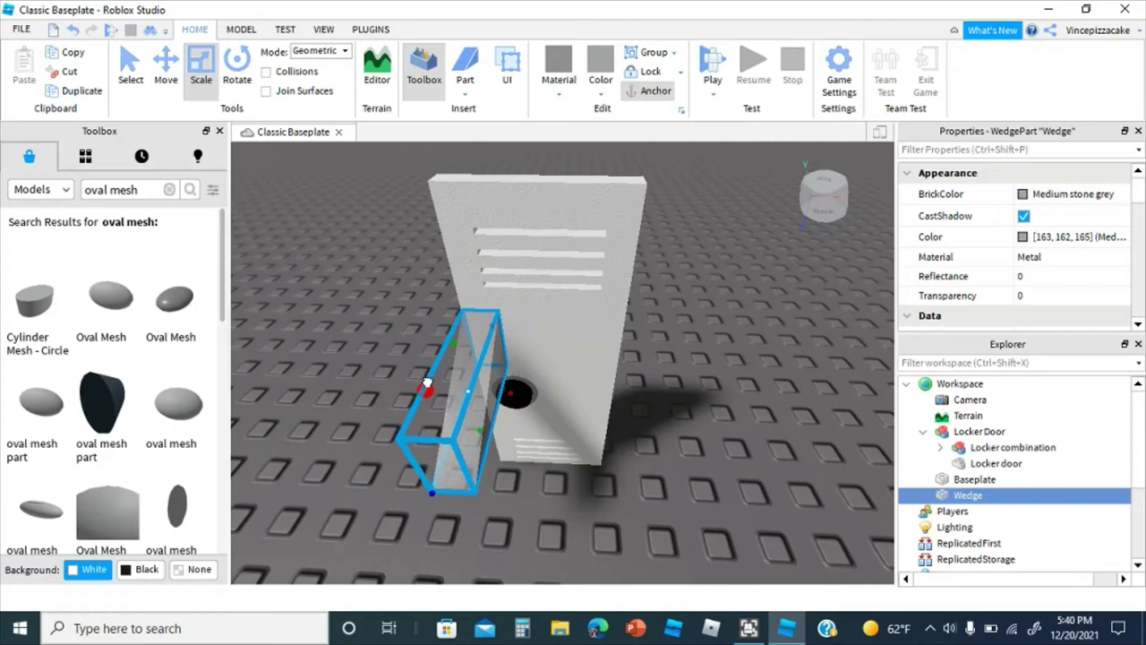
Step: Scale the wedge down in depth and height into a small block on the door's front face above the dial
scroll(422, 383, "up", 8)
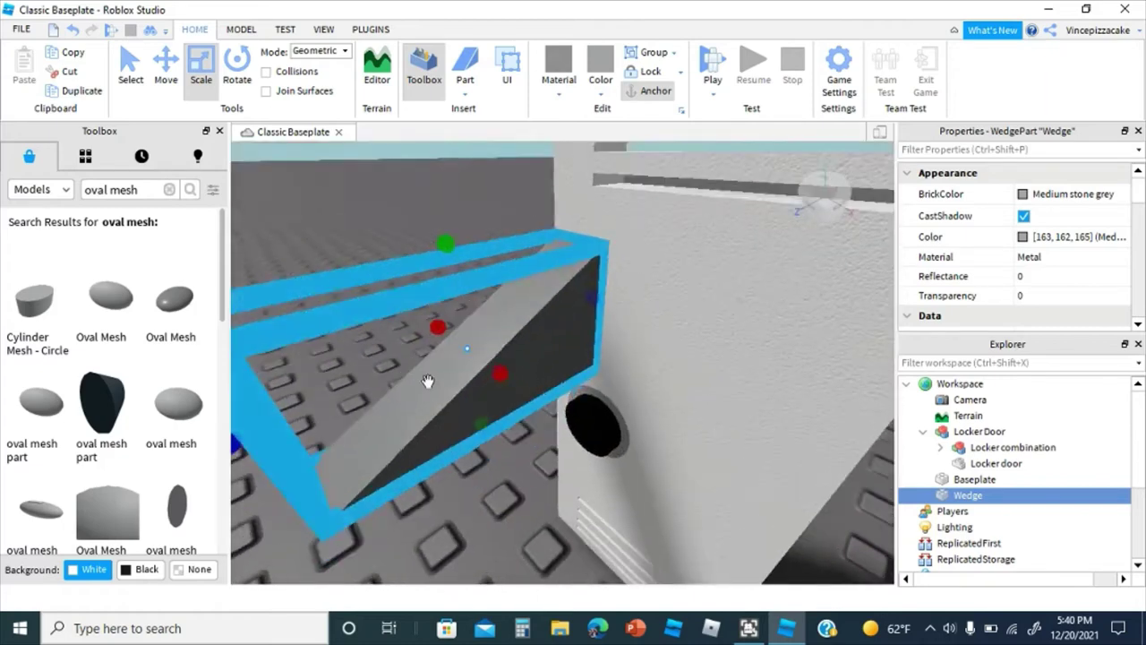
right_click_drag(428, 382, 380, 388)
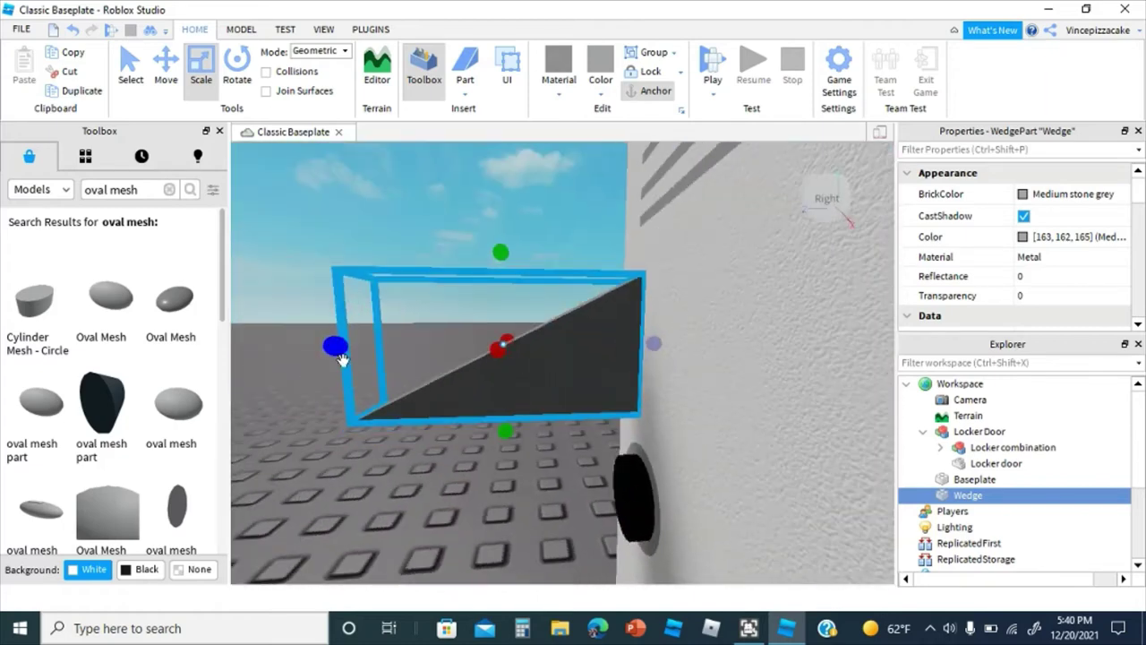
left_click_drag(341, 359, 595, 361)
left_click_drag(624, 260, 622, 287)
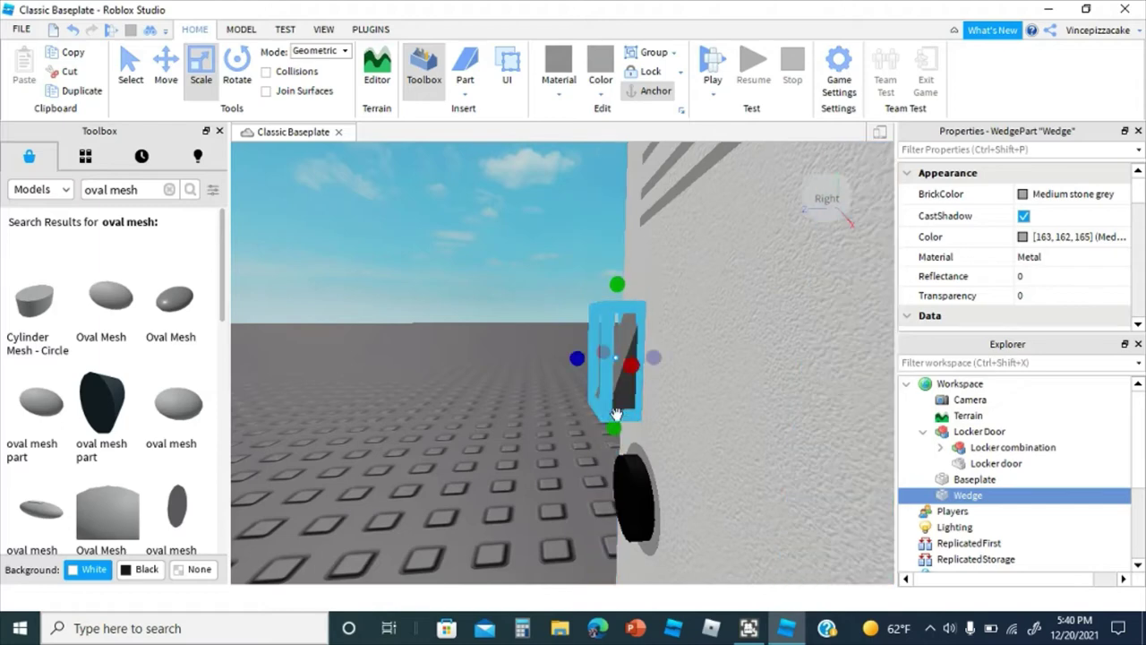
left_click_drag(664, 371, 663, 368)
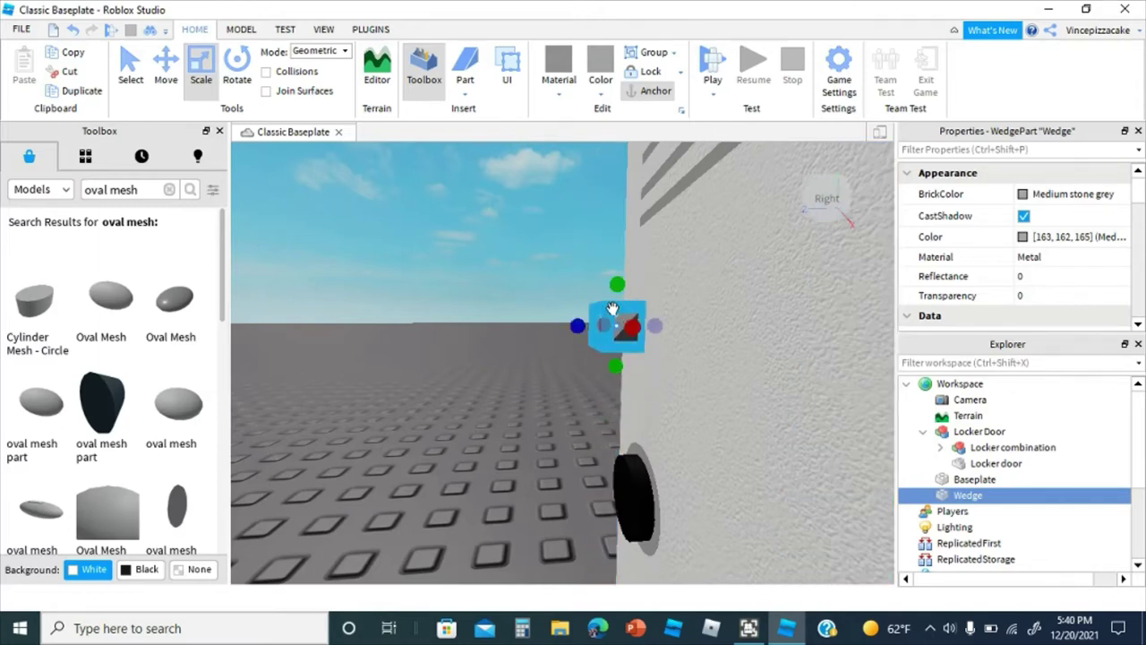
left_click_drag(629, 278, 627, 266)
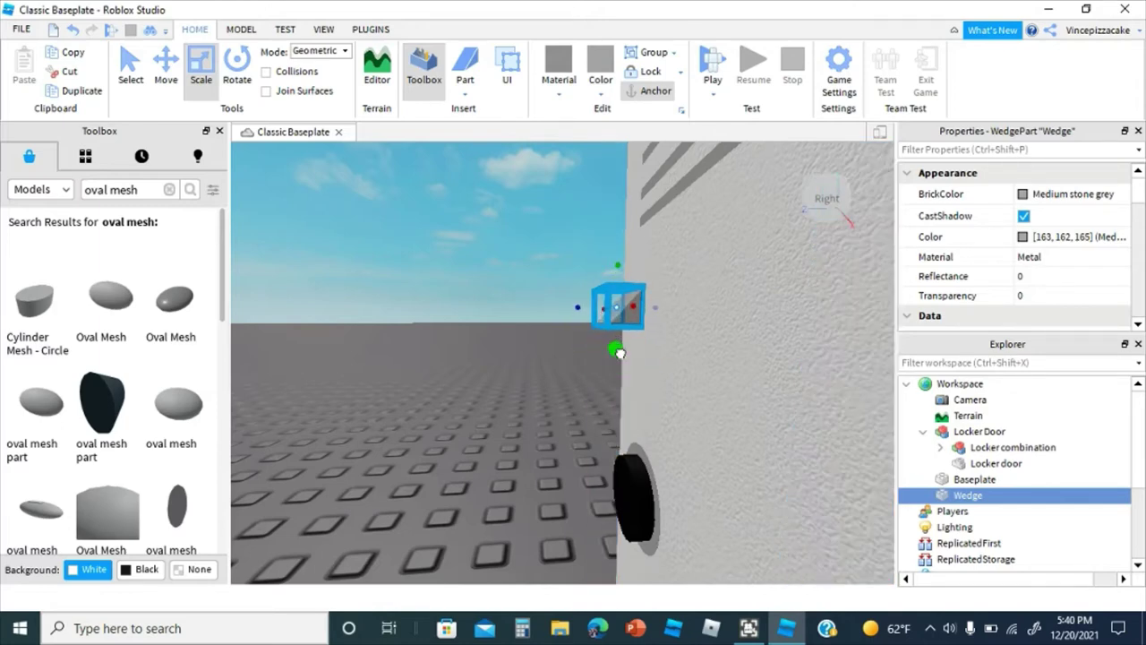
Step: Narrow the small wedge from its outer end until its front face is roughly square
left_click(559, 369)
right_click_drag(559, 369, 501, 302)
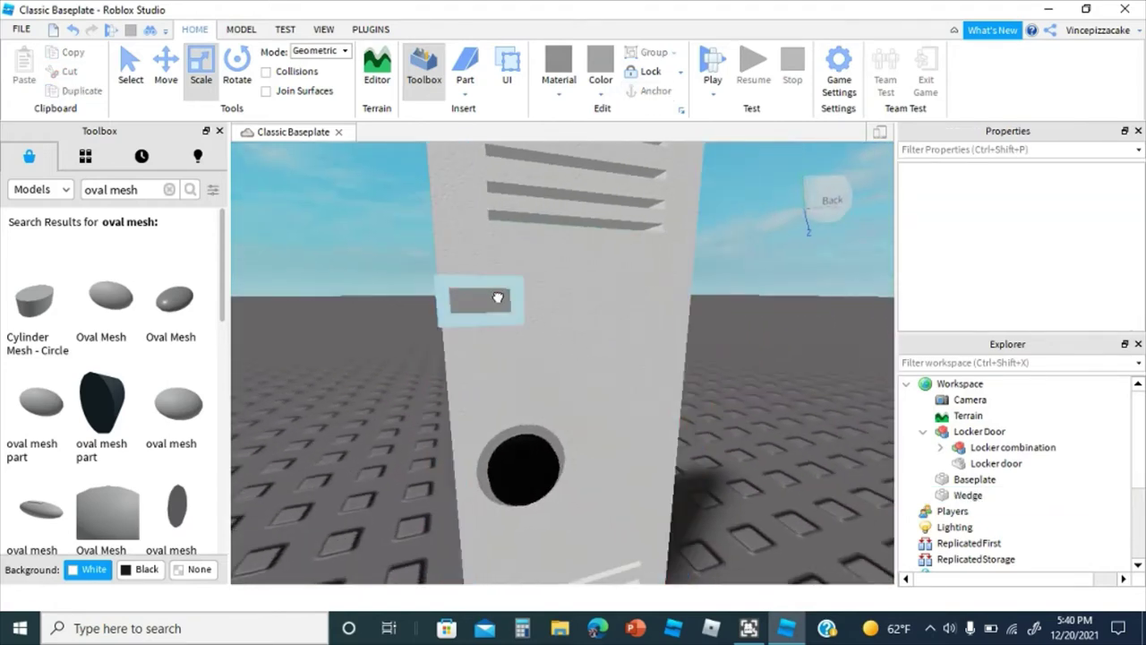
left_click(484, 301)
left_click_drag(453, 294, 523, 299)
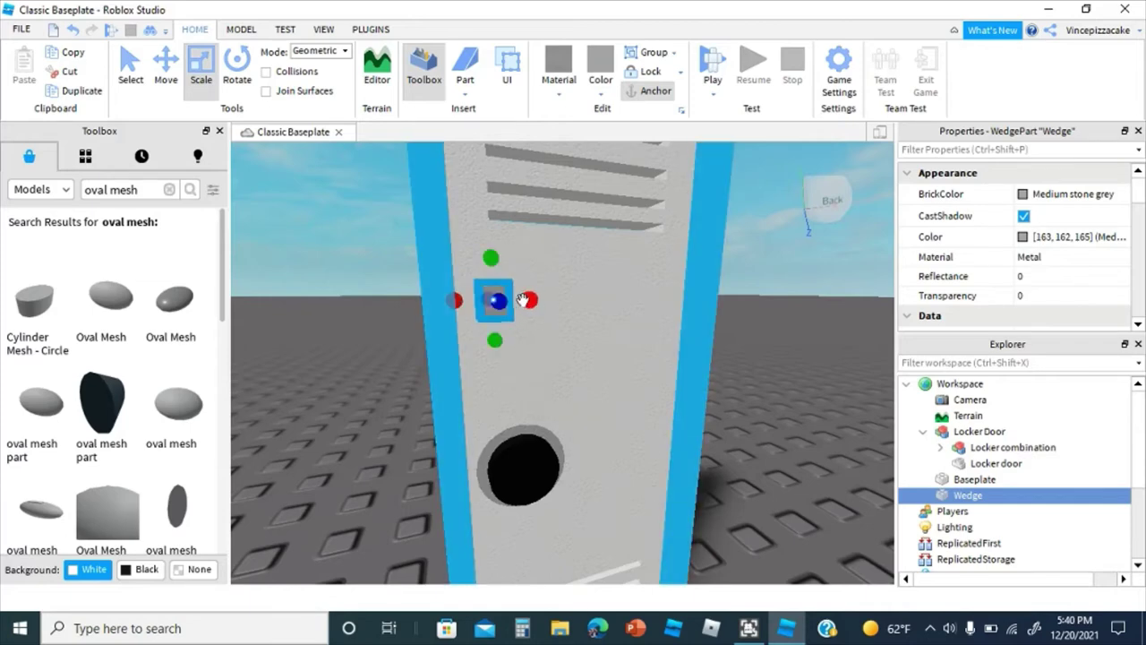
Step: Duplicate the small metal wedge on the locker door
right_click(523, 300)
left_click(486, 209)
right_click_drag(486, 210, 482, 212)
right_click(484, 212)
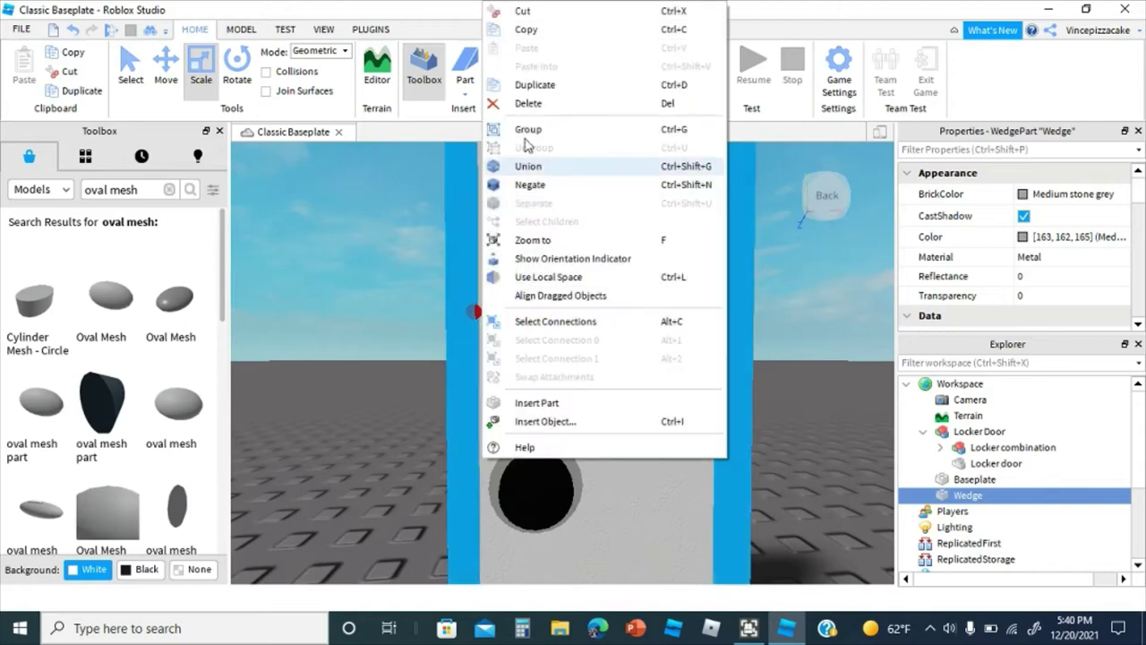
left_click(527, 89)
key("ctrl+d")
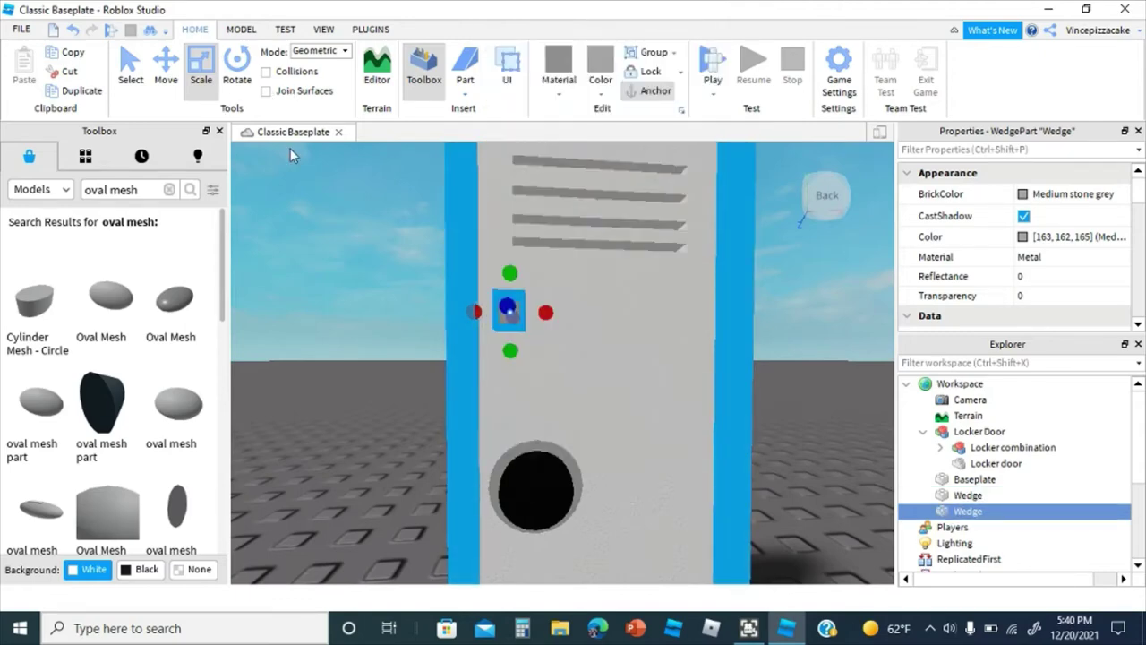
Step: Flip the duplicated wedge upside down and move it straight down to just above the dial
left_click(226, 85)
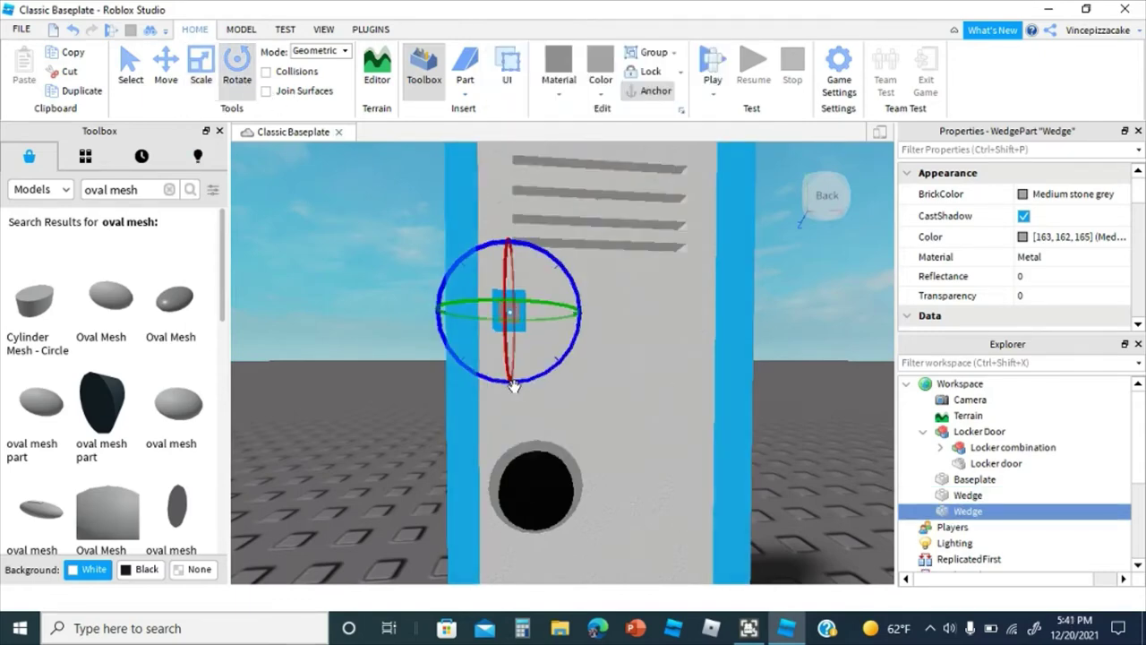
mouse_move(528, 383)
left_mouse_down()
mouse_move(579, 237)
mouse_move(519, 223)
left_mouse_up()
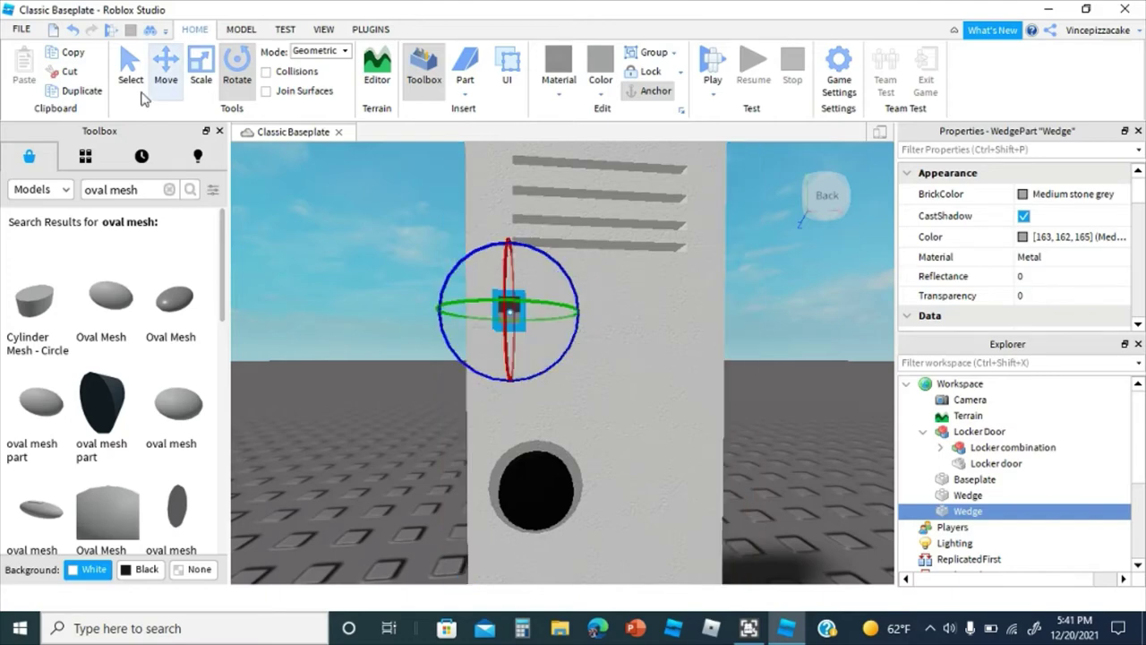
left_click(166, 67)
left_click_drag(508, 390, 503, 497)
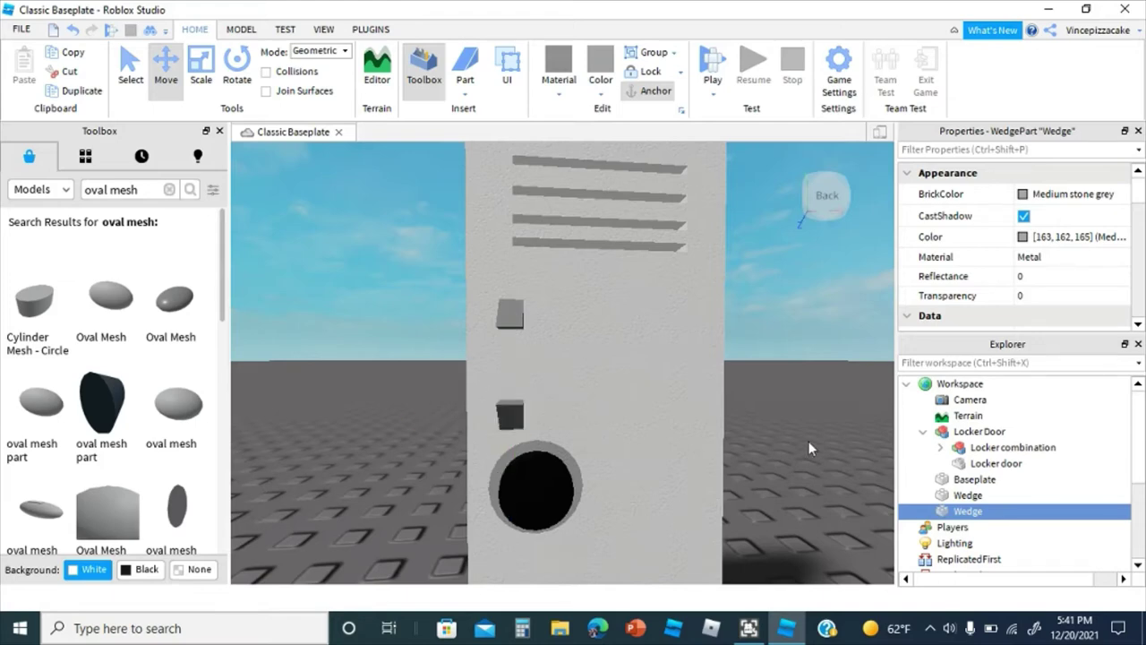
Step: Insert a block part beside the locker door and move it toward the door
left_click(809, 442)
right_click_drag(809, 442, 736, 336)
key("d")
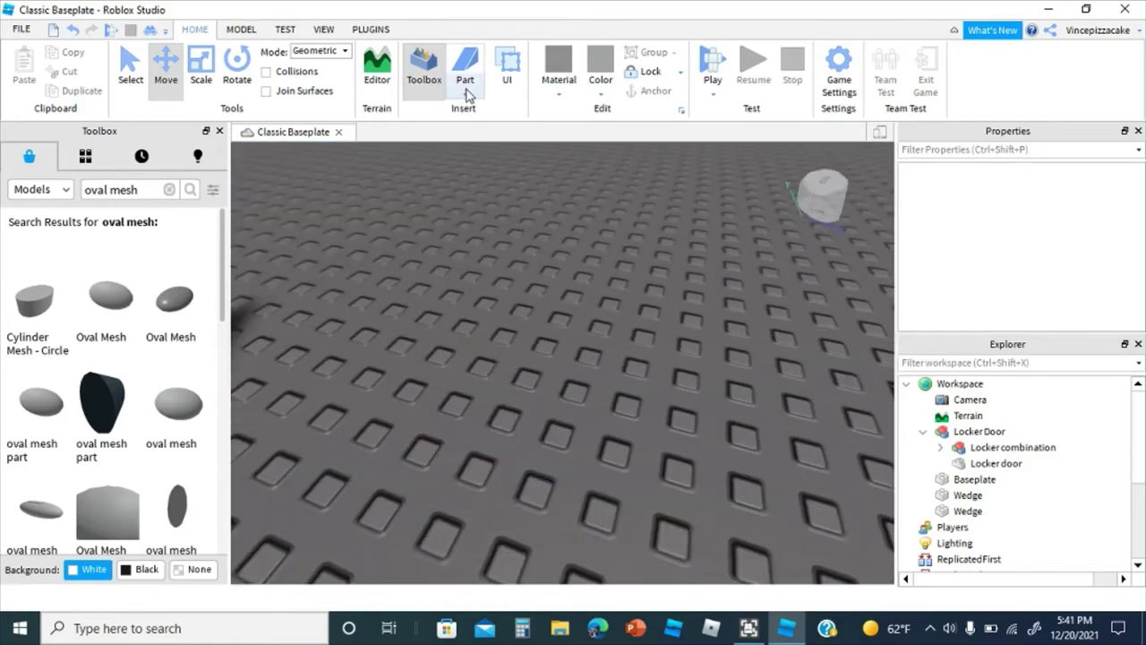
left_click(467, 95)
left_click(481, 113)
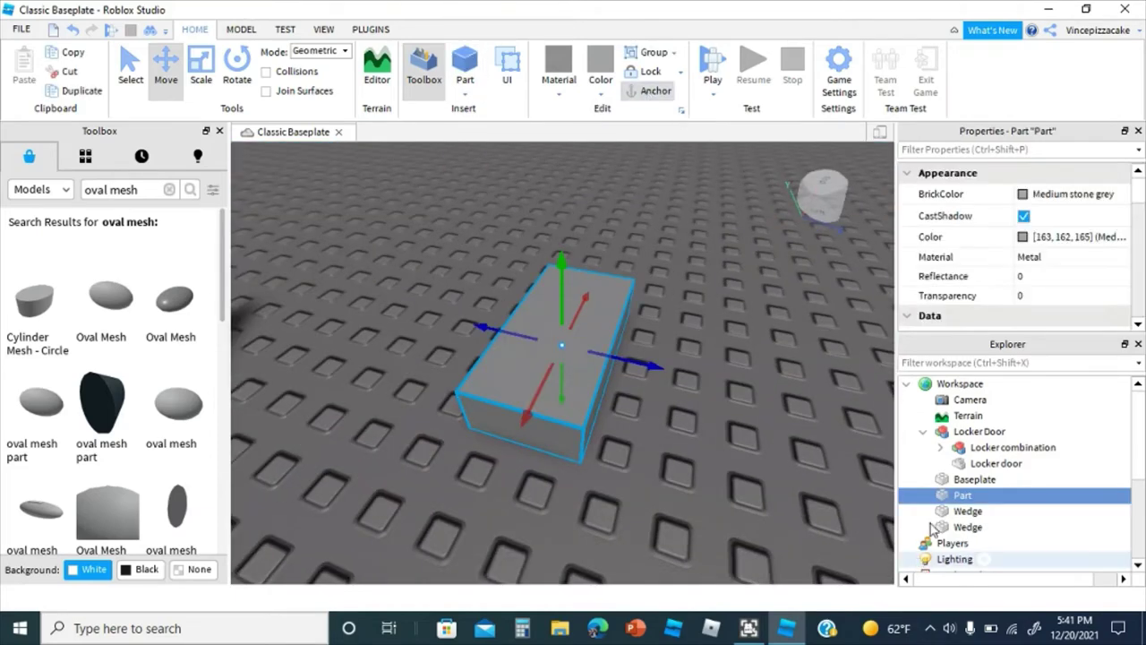
mouse_move(534, 338)
left_mouse_down()
mouse_move(499, 328)
mouse_move(514, 335)
left_mouse_up()
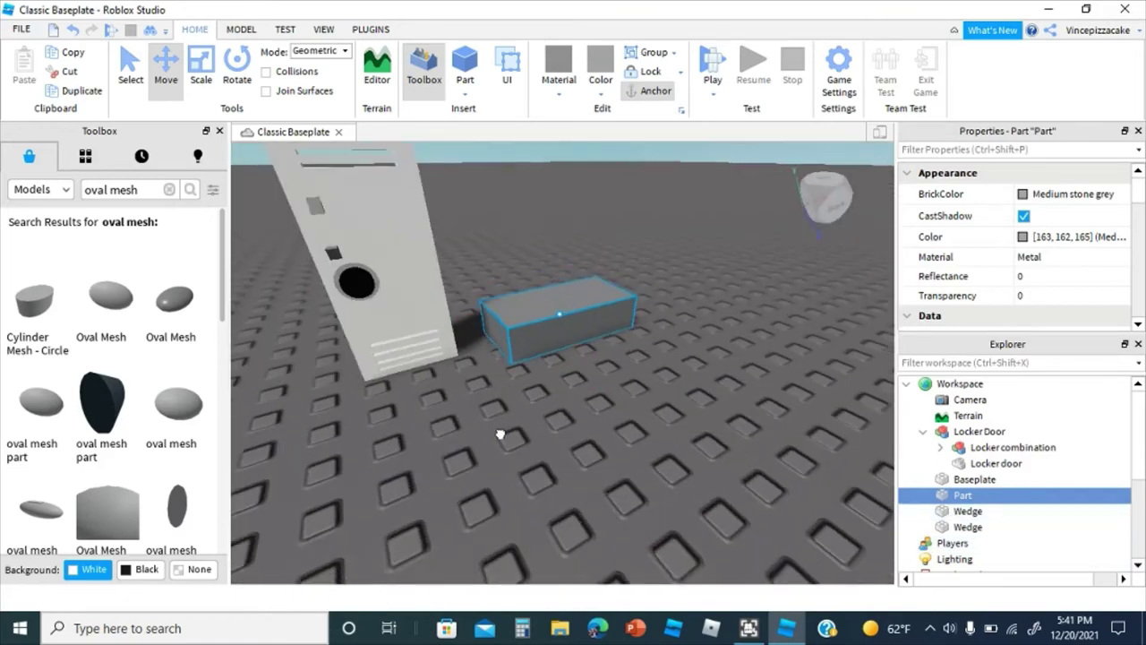
Step: Bring the block against the door and scale it into a thin upright bar between the two wedges
right_click_drag(499, 435, 529, 367)
scroll(592, 353, "up", 3)
left_click_drag(528, 368, 597, 367)
scroll(627, 349, "down", 3)
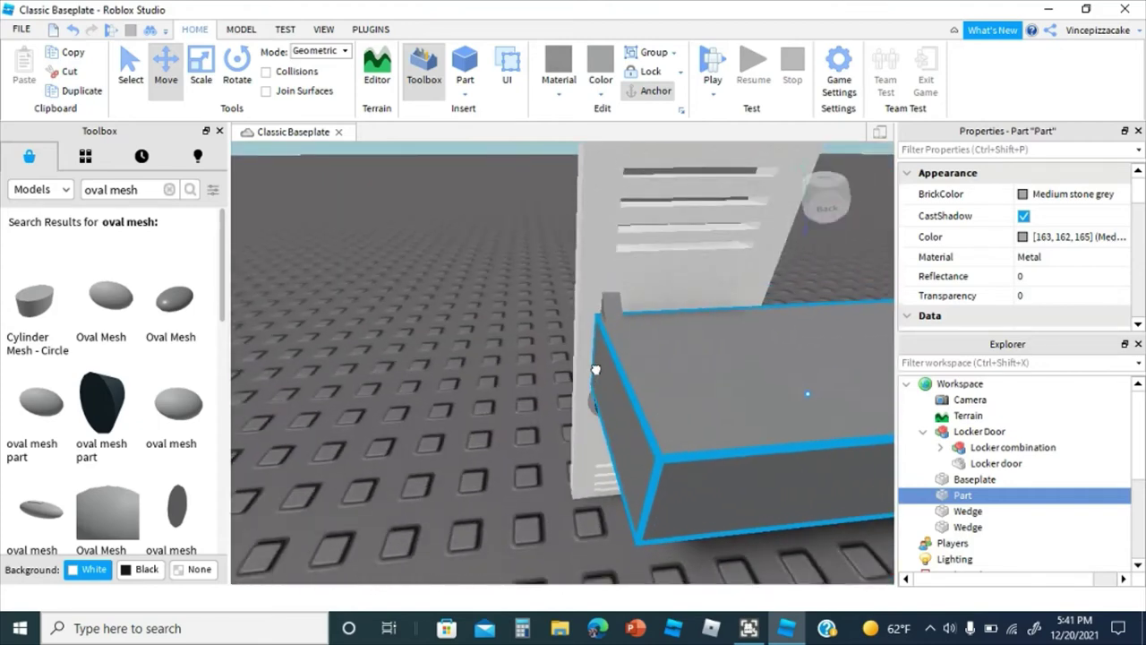
key("d")
left_click(201, 77)
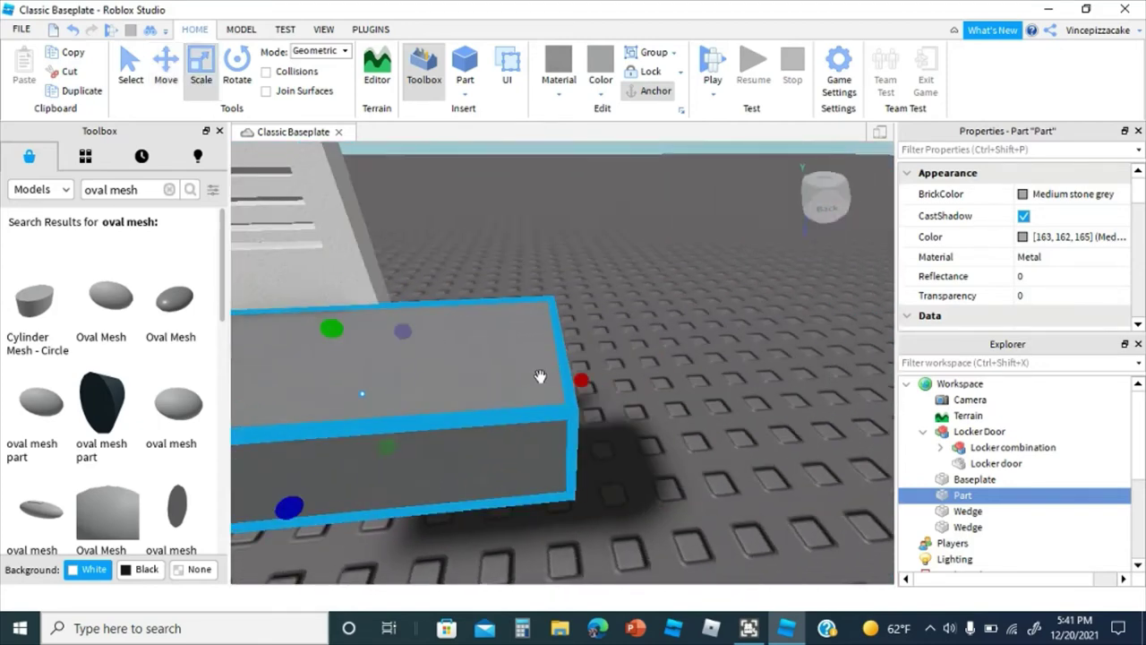
key("a")
left_click_drag(580, 381, 645, 418)
key("f")
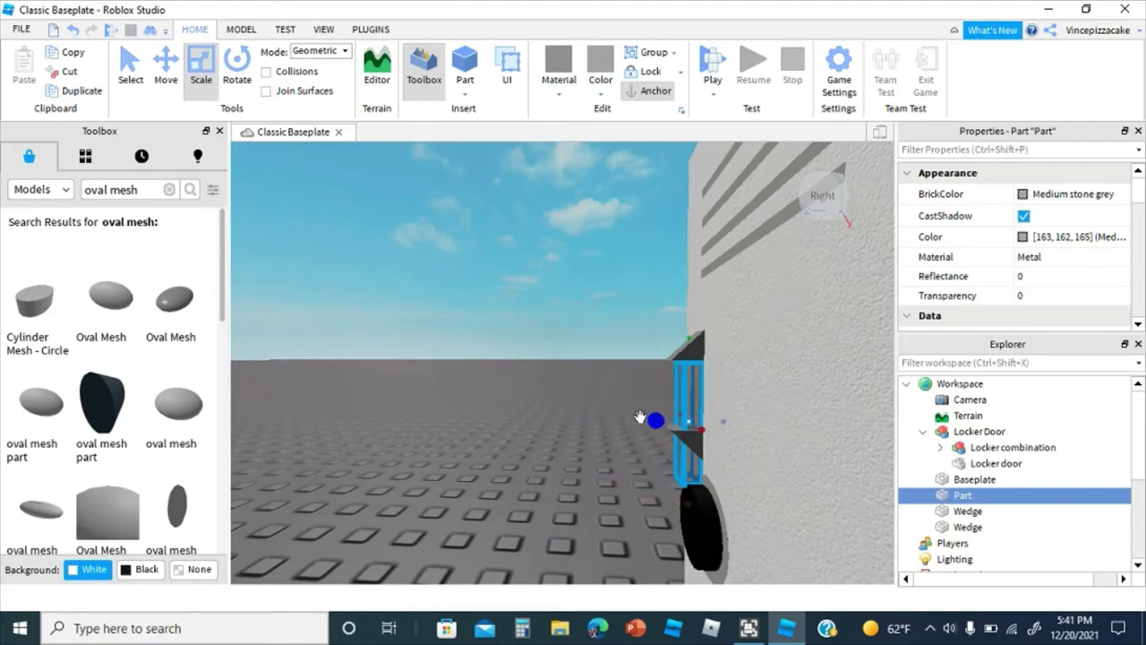
Step: Scale the bar narrower to match the wedges and shorten it from above, keeping it over the lower wedge
right_click_drag(645, 418, 647, 417)
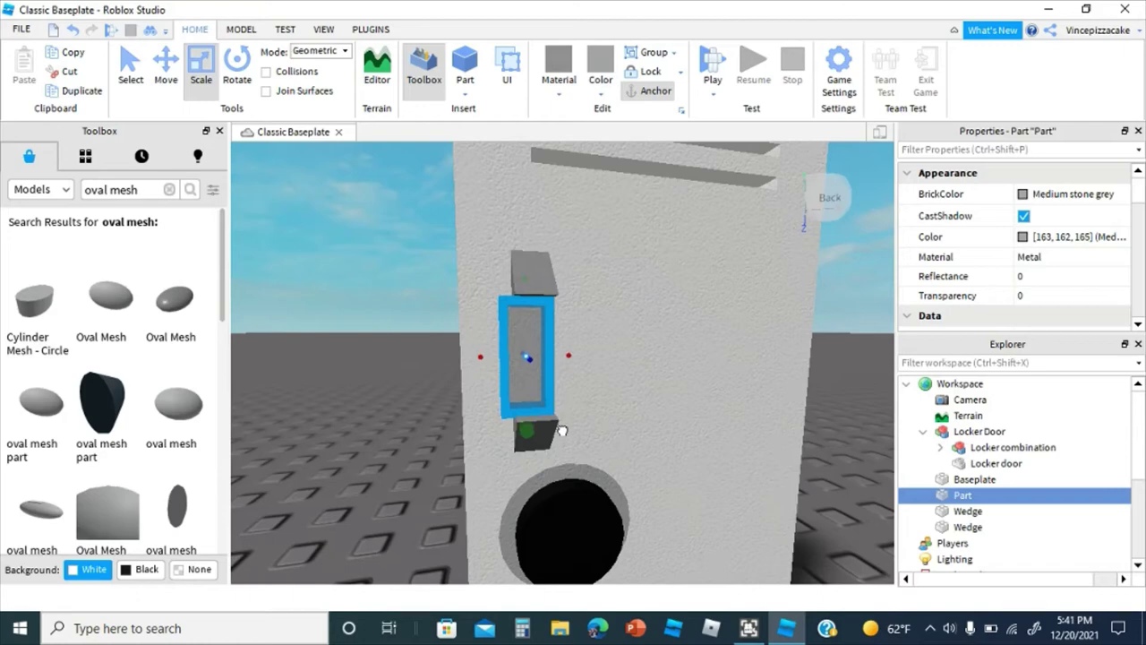
left_click_drag(475, 357, 495, 343)
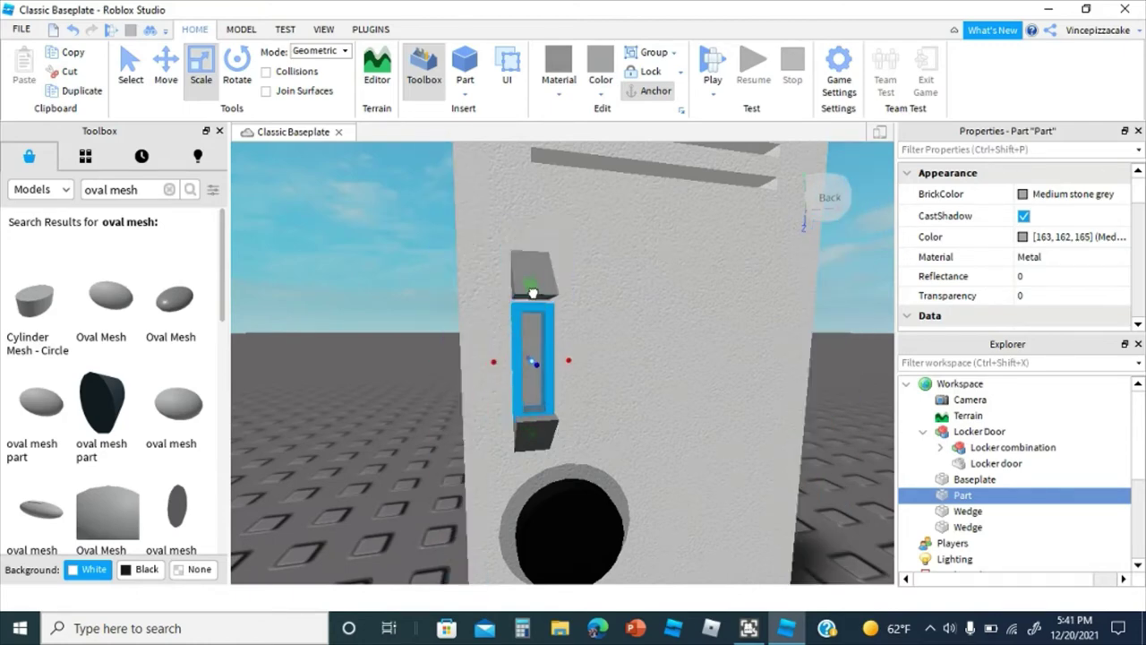
left_click_drag(533, 293, 533, 342)
right_click_drag(565, 400, 565, 400)
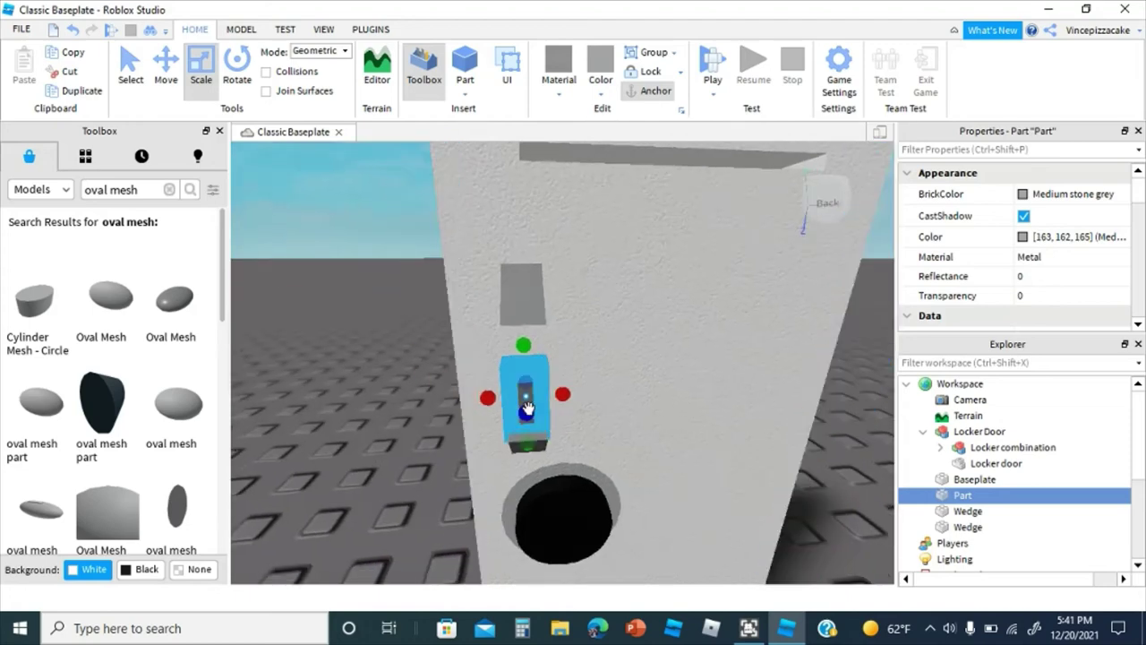
left_click_drag(528, 409, 525, 416)
right_click_drag(526, 418, 566, 381)
Step: Duplicate the bar and stretch the copy upward to meet the upper wedge
right_click(531, 322)
left_click(576, 271)
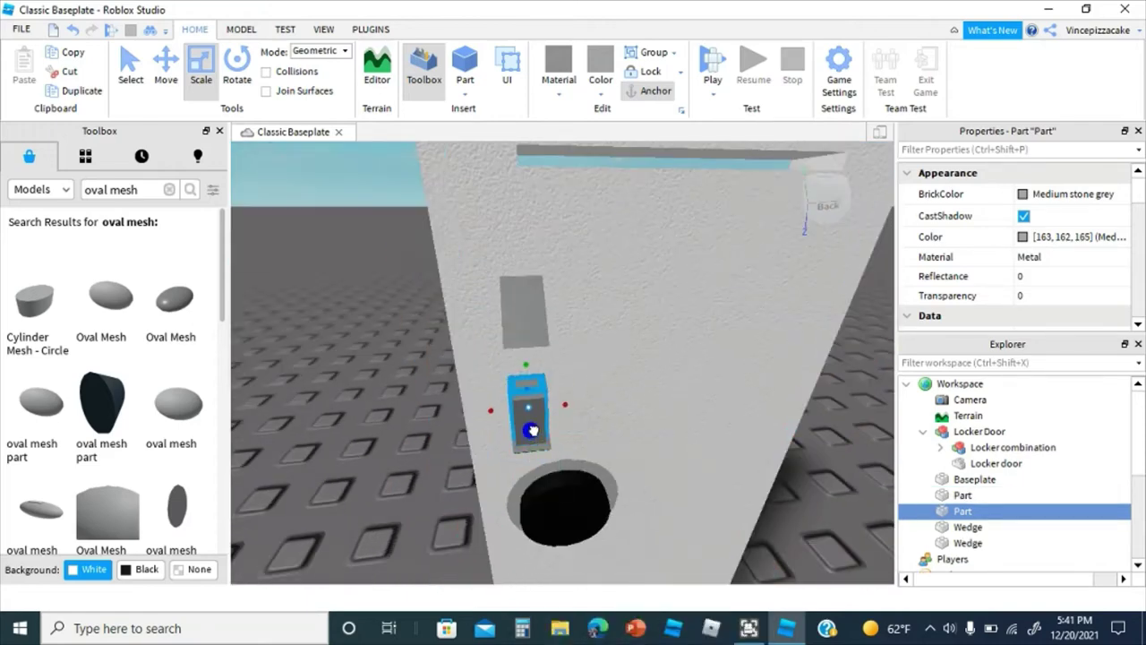
right_click_drag(532, 430, 522, 335)
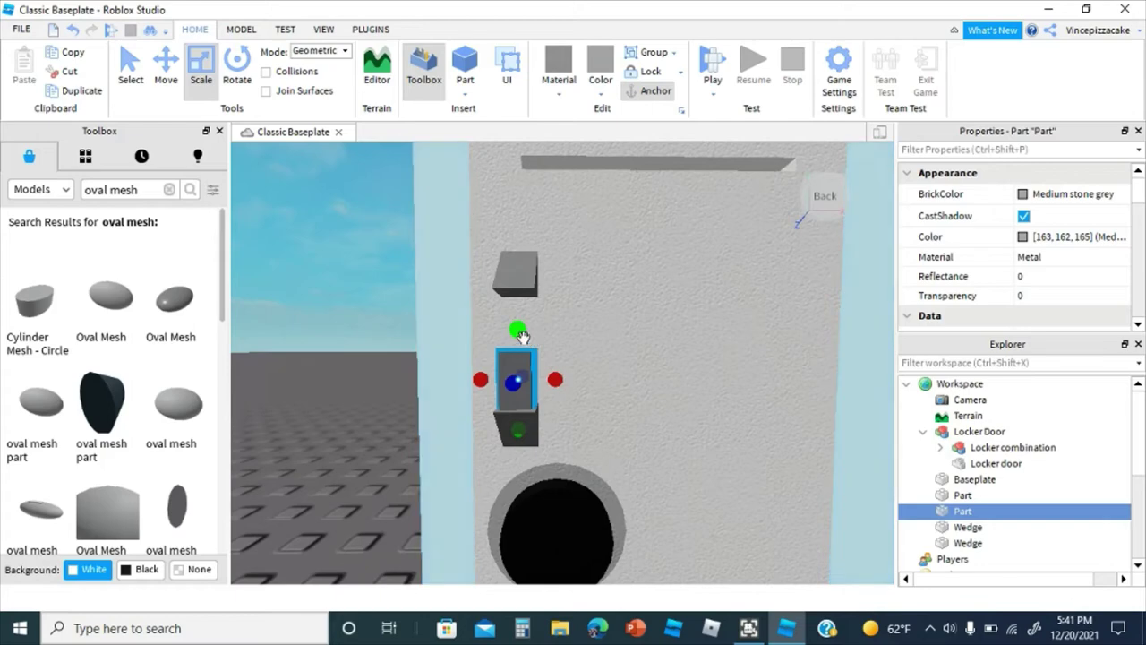
left_click_drag(522, 335, 549, 282)
left_click(369, 350)
mouse_move(385, 348)
right_mouse_down()
mouse_move(413, 343)
mouse_move(395, 351)
right_mouse_up()
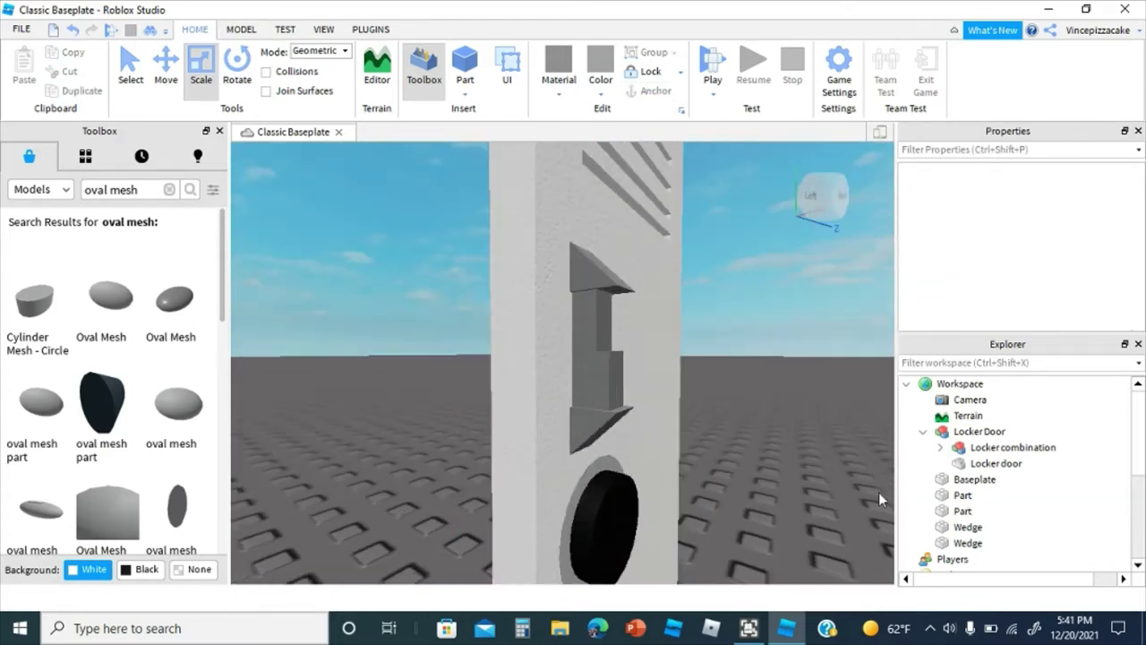
Step: Group the two bar parts and the two wedges into one model
left_click(965, 543)
left_click(965, 496, "shift")
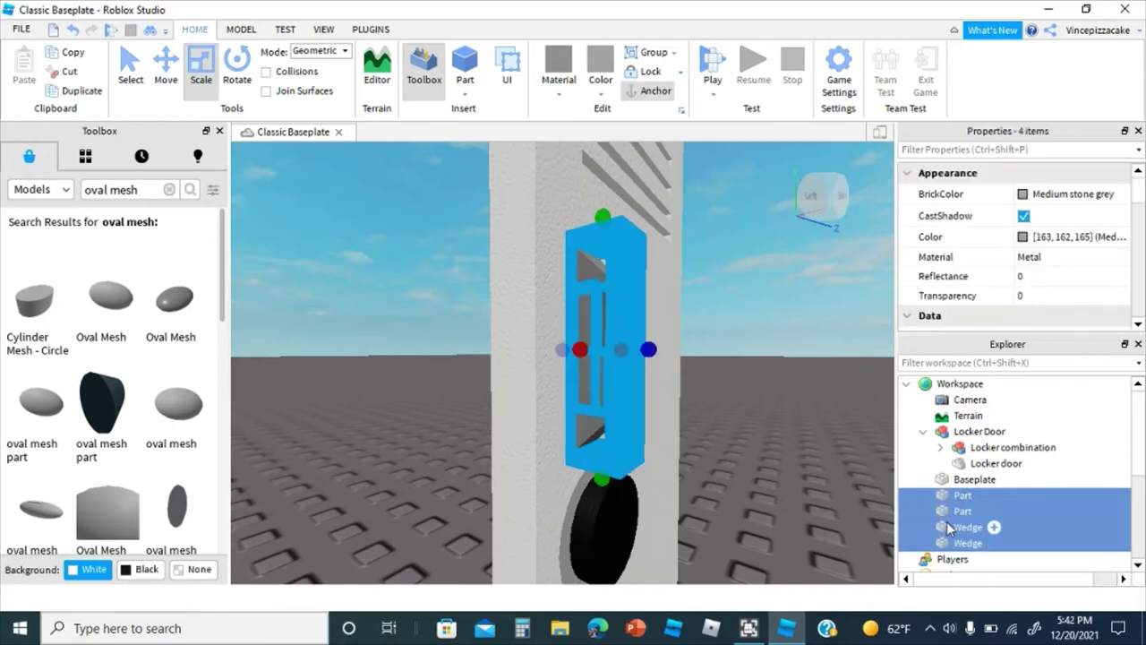
right_click(949, 523)
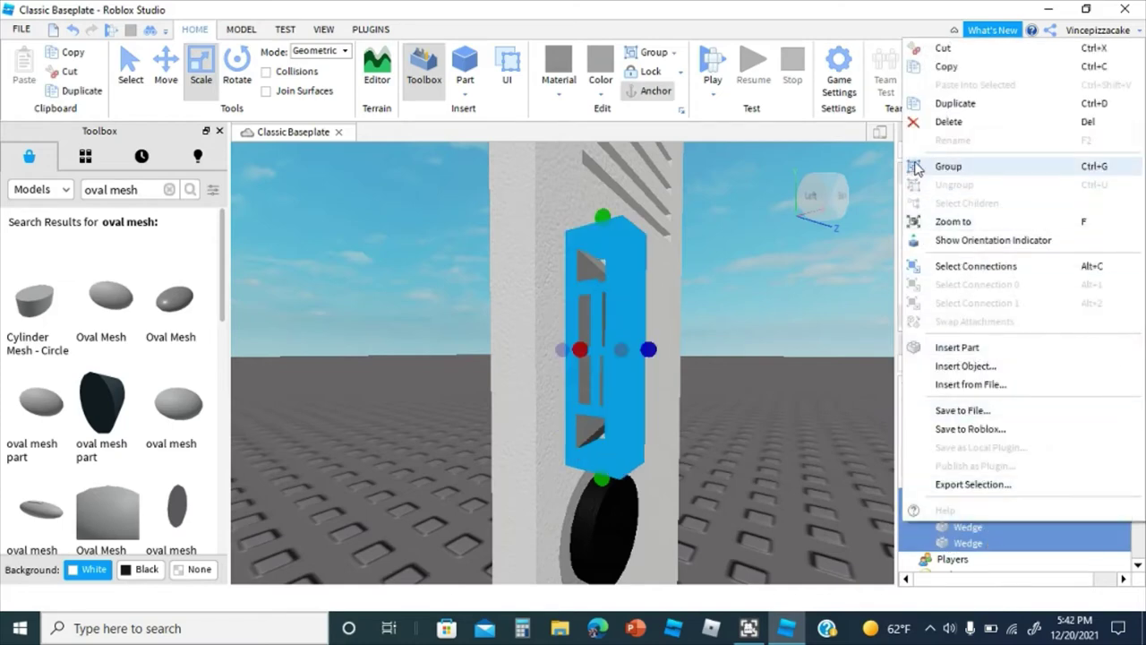
left_click(948, 166)
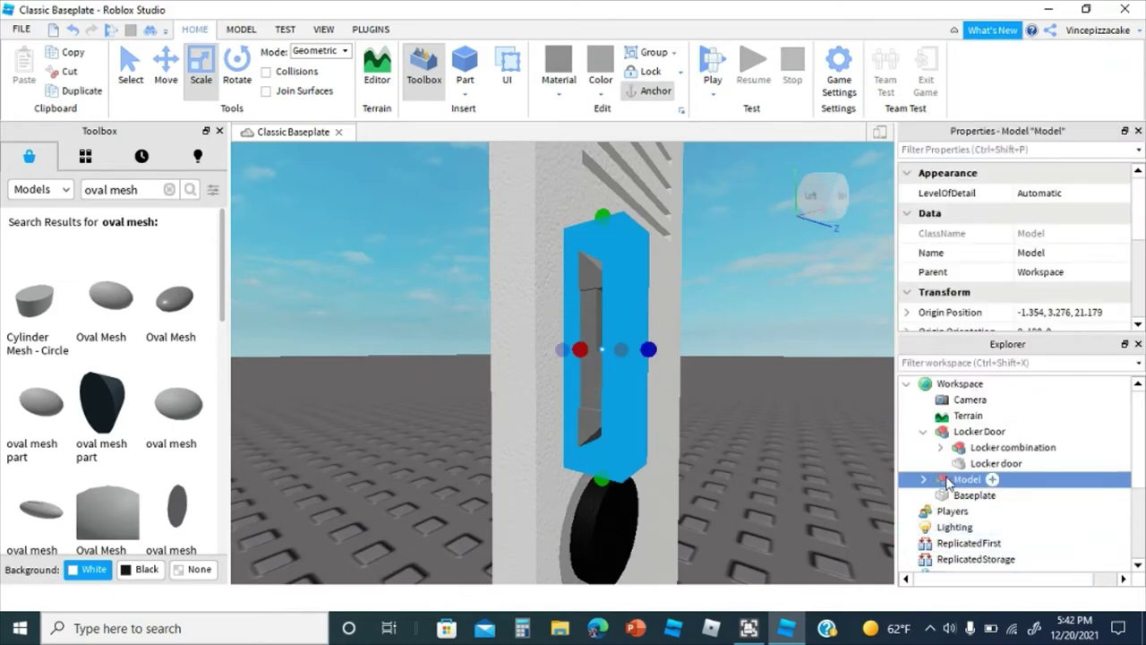
Step: Rename the grouped handle model as "locker door handle"
right_click(948, 481)
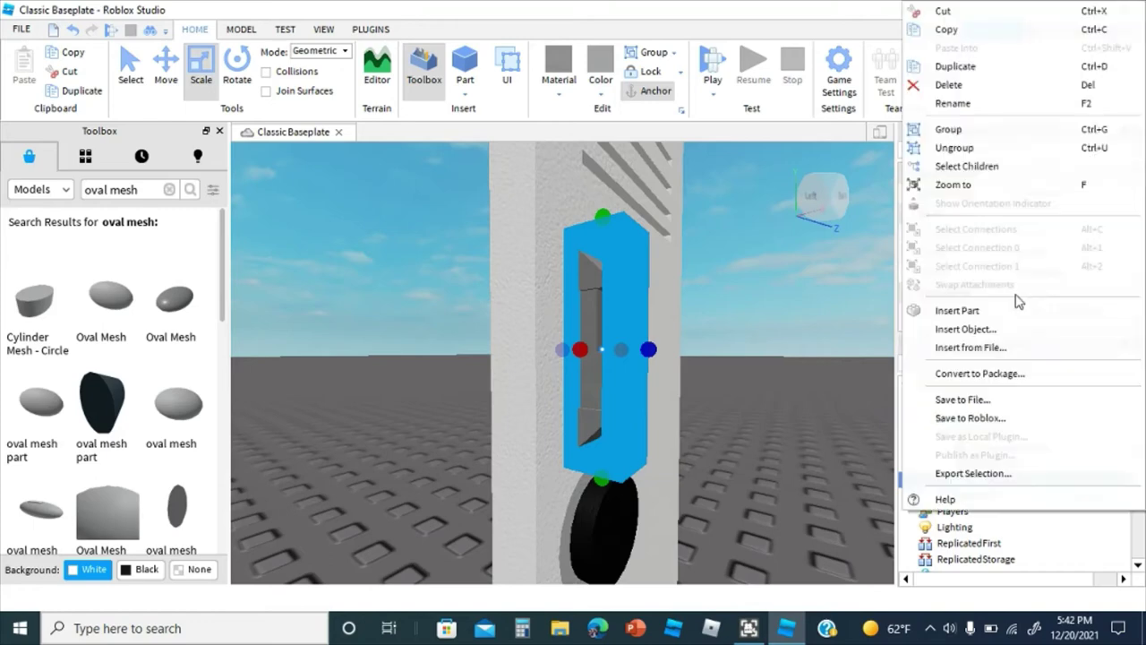
left_click(999, 103)
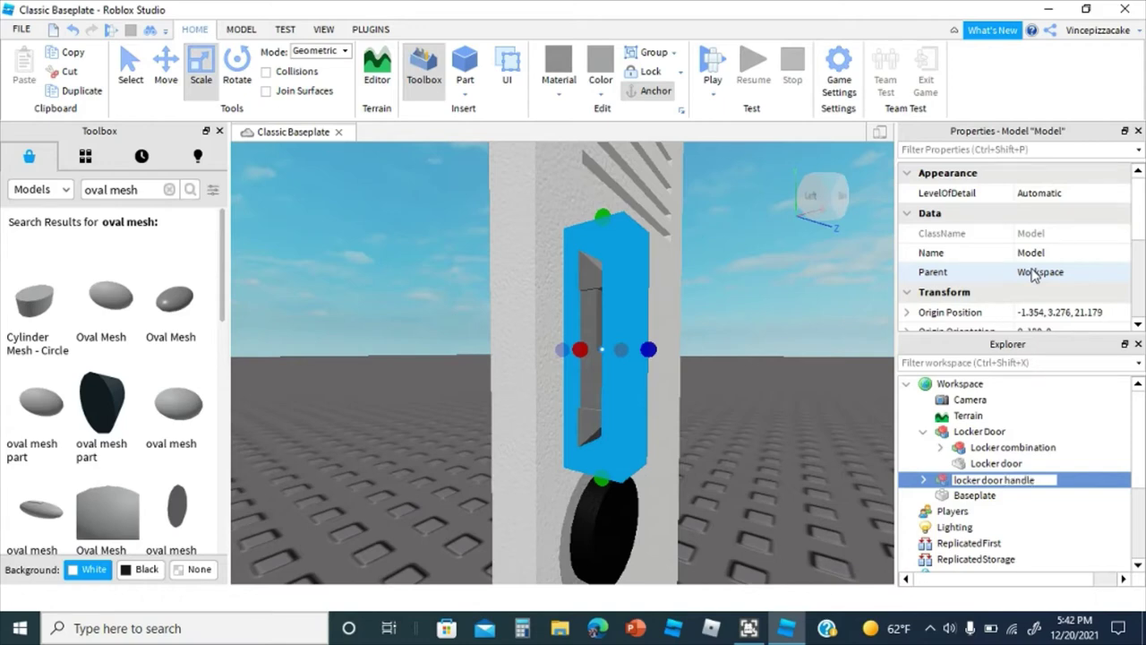
key("Return")
key("f")
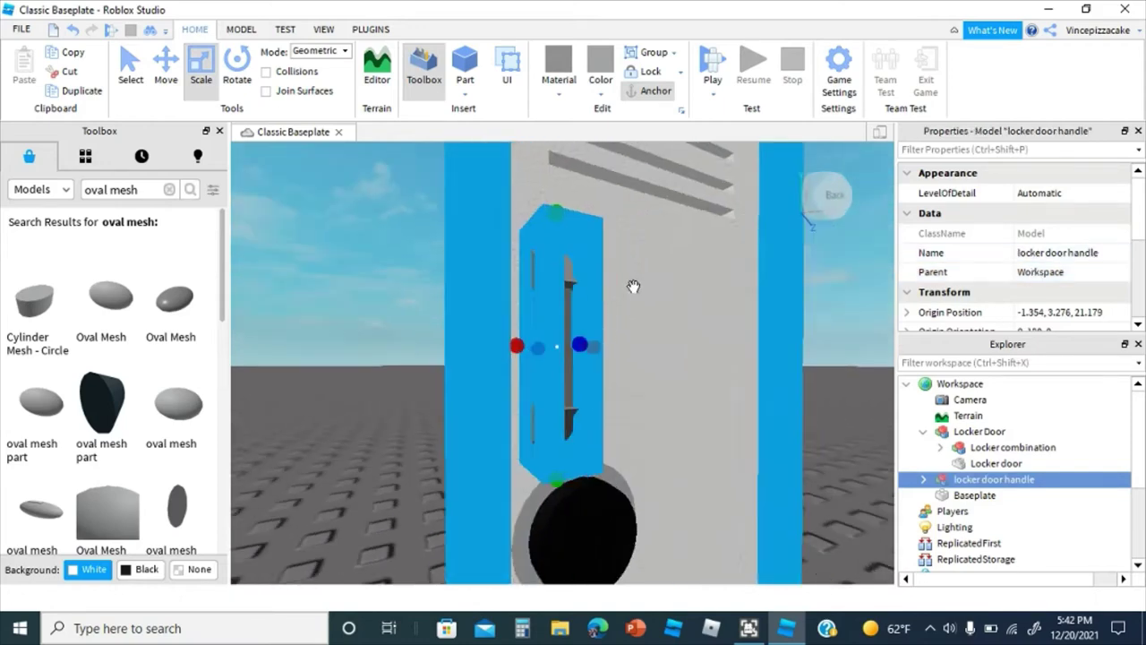
Step: Rename the handle model as "Locker door handle" and move it inside the Locker Door model
right_click(976, 481)
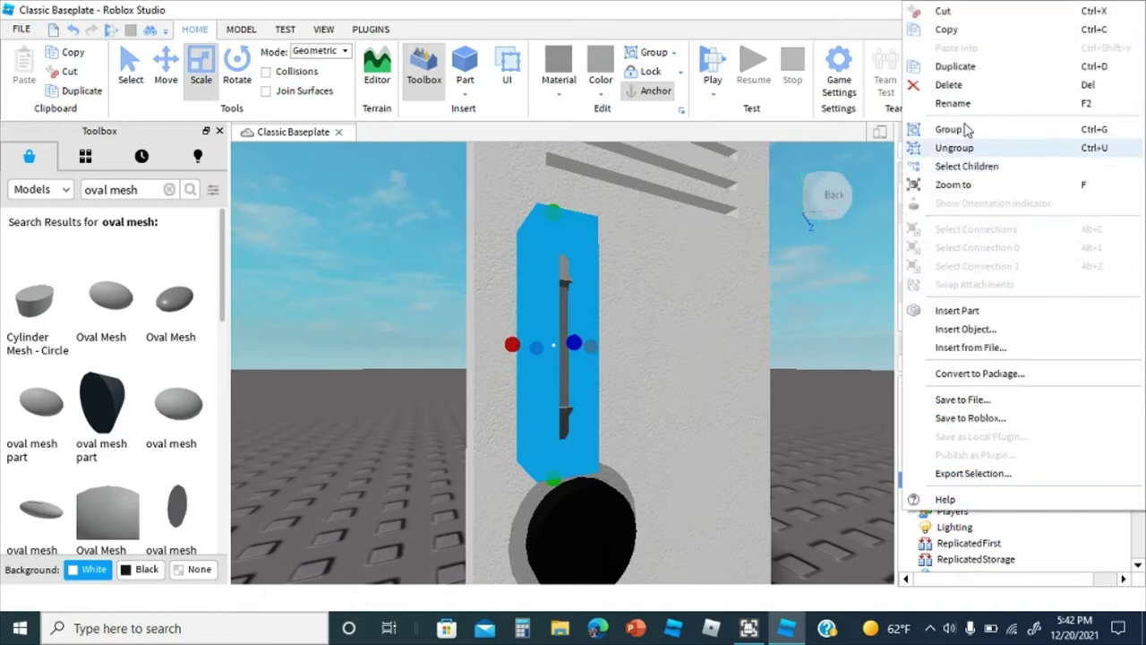
left_click(949, 174)
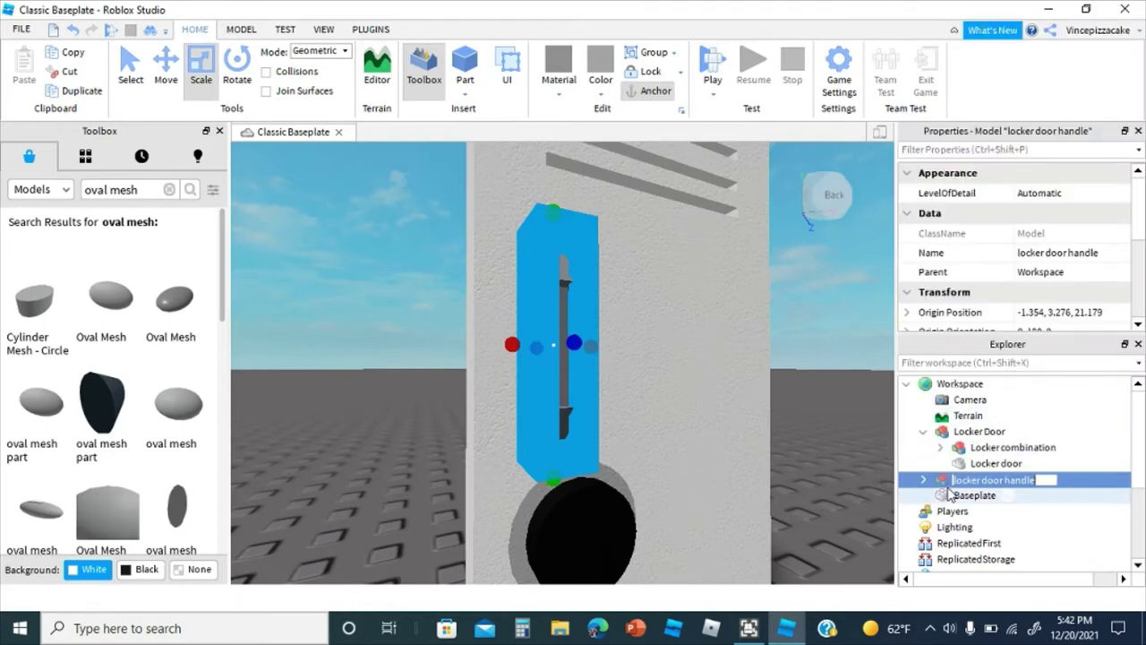
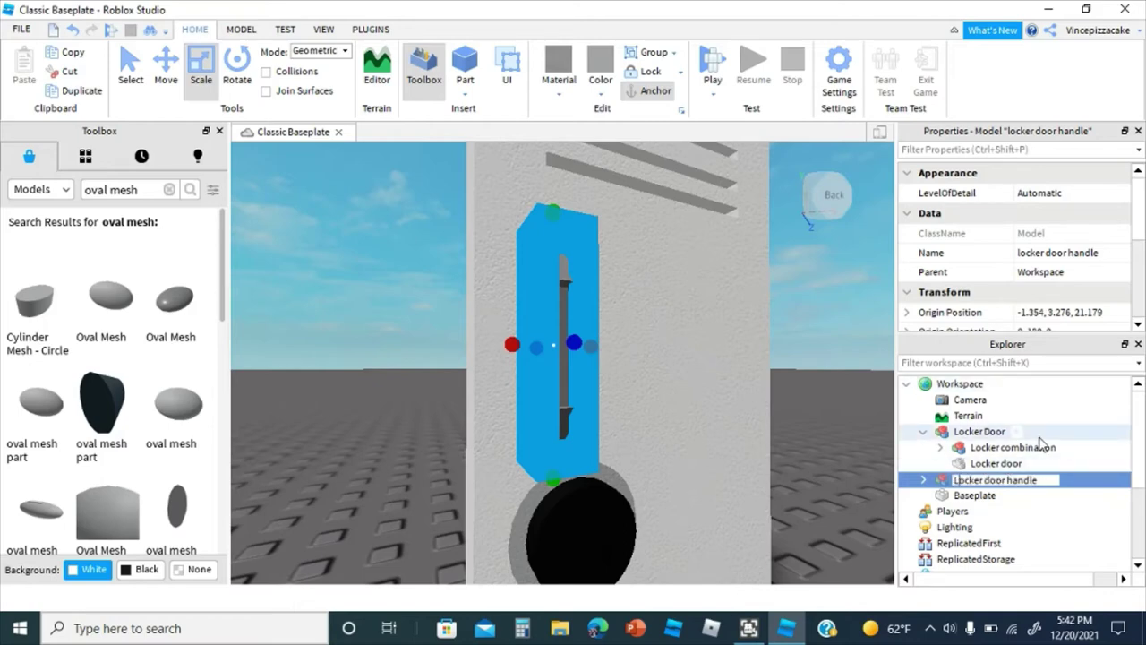
key("Return")
left_click_drag(1046, 479, 989, 439)
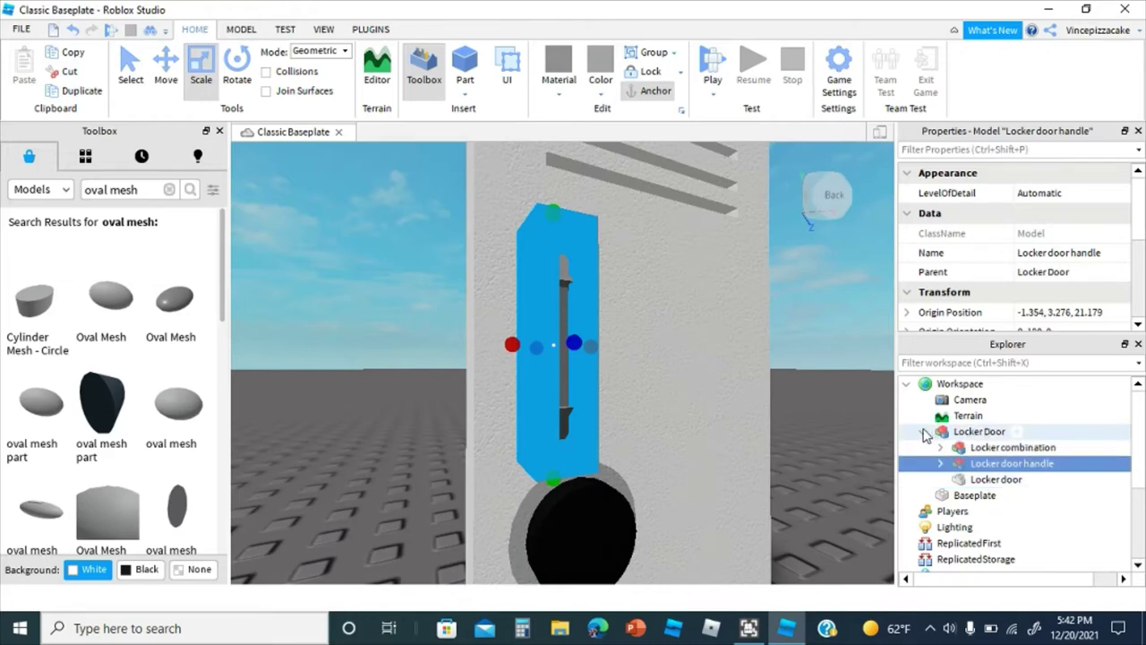
left_click(924, 431)
left_click(816, 439)
right_click_drag(816, 439, 818, 436)
scroll(816, 438, "down", 4)
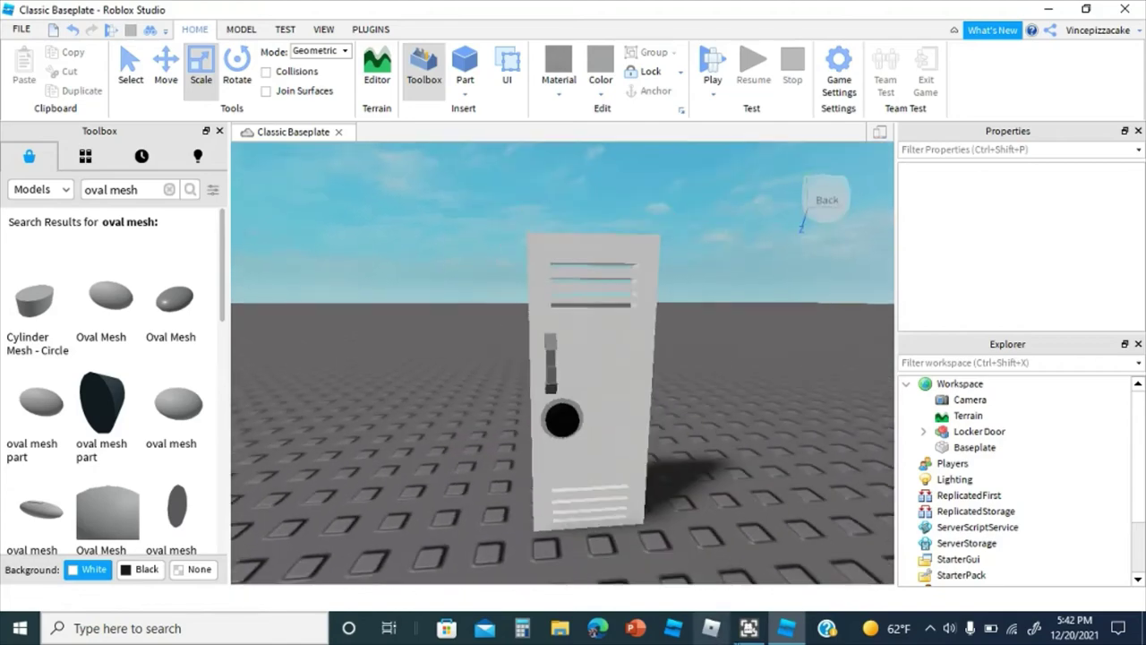
left_click(749, 628)
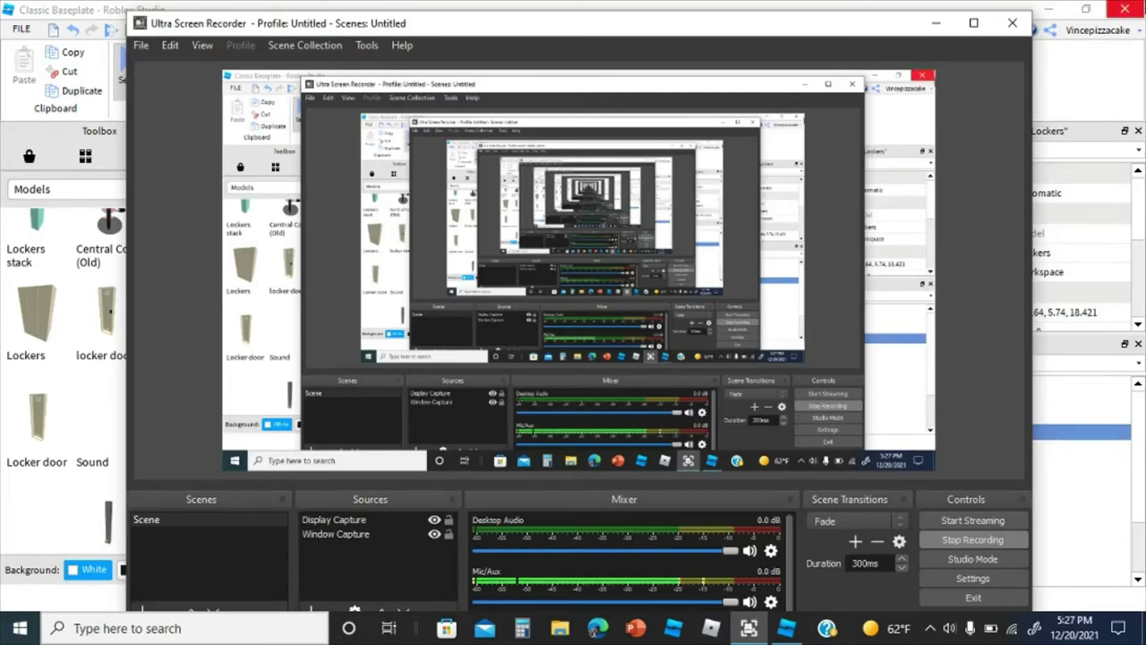
left_click(1122, 94)
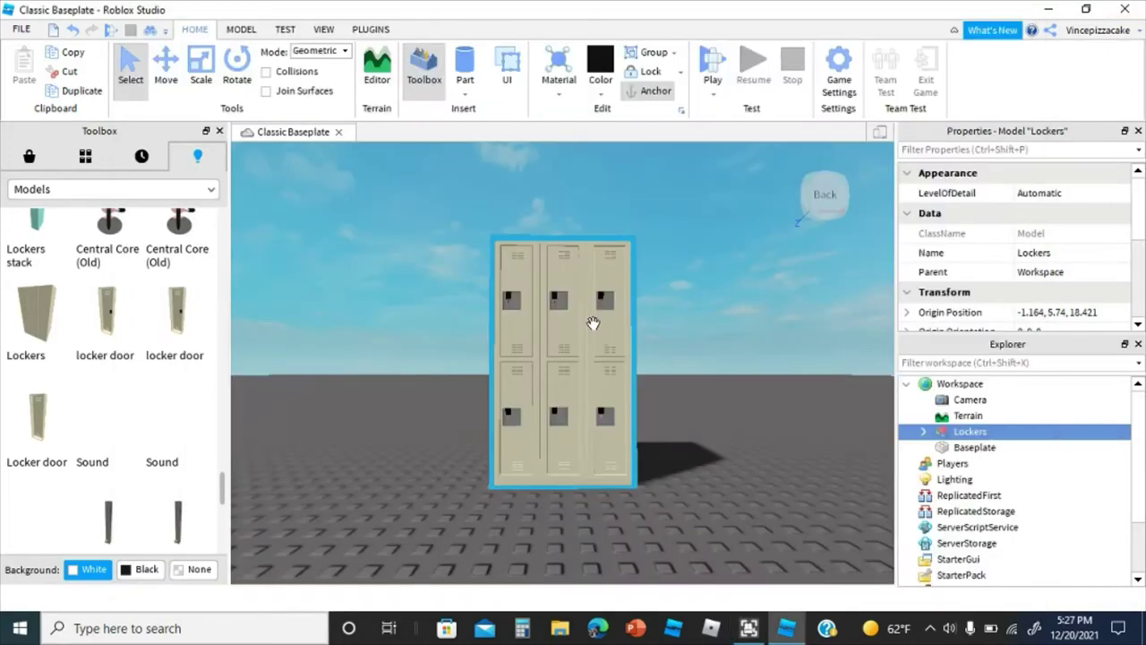
Step: Delete the Lockers model from the workspace
key("Delete")
right_click_drag(593, 322, 502, 396)
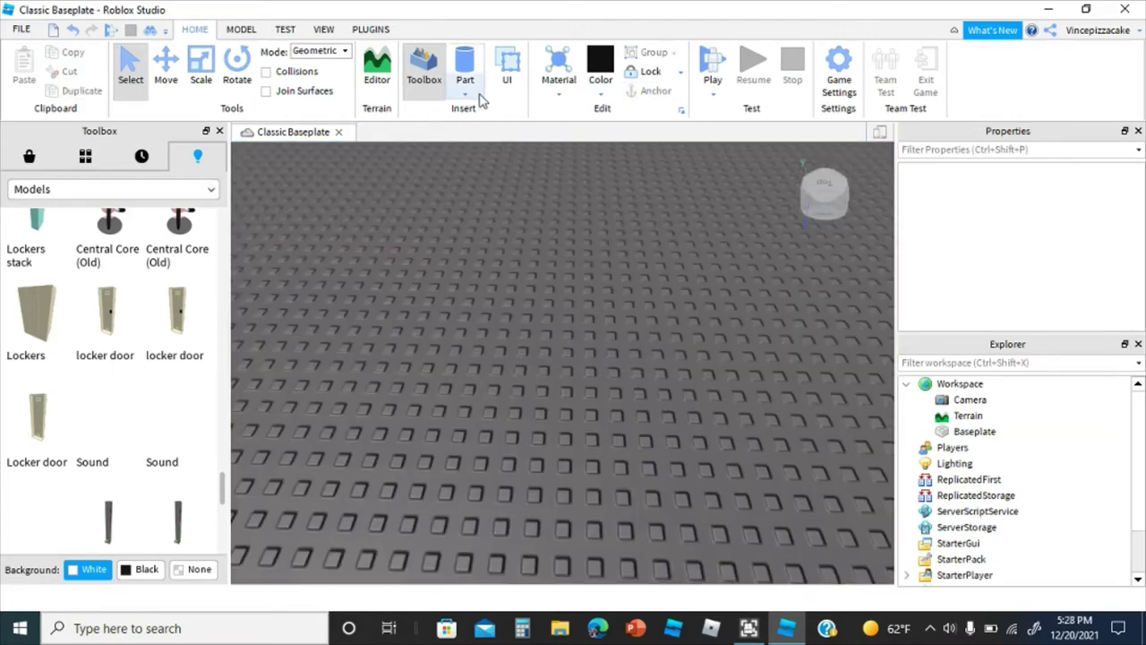
Step: Insert a block part onto the baseplate and color it Forest green
left_click(475, 86)
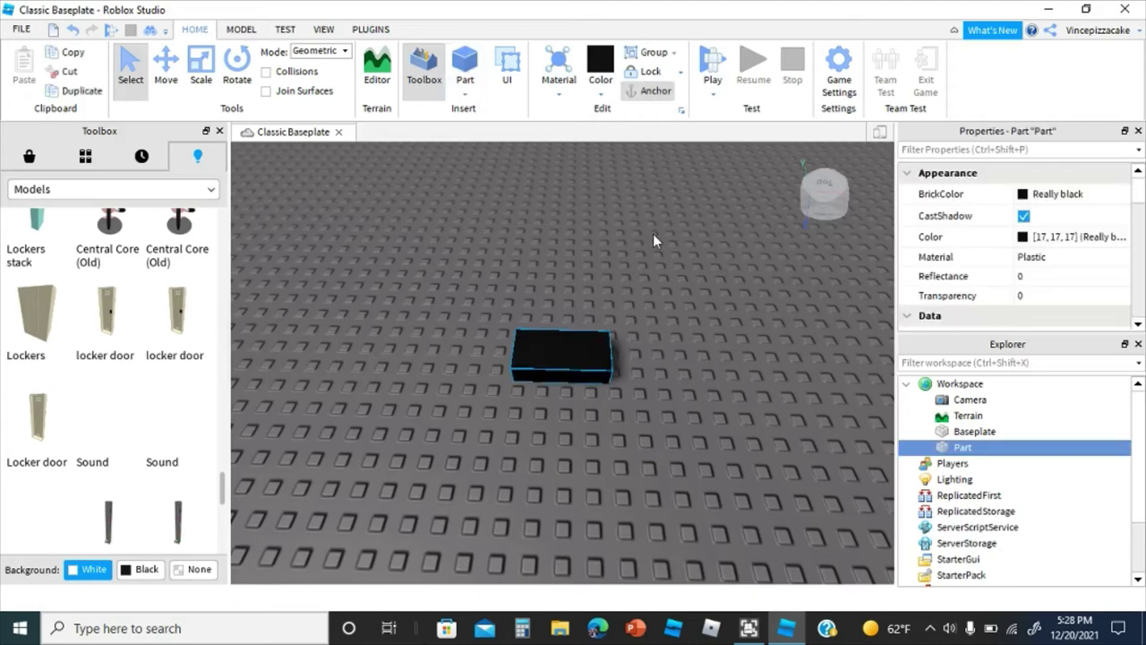
right_click_drag(652, 234, 653, 231)
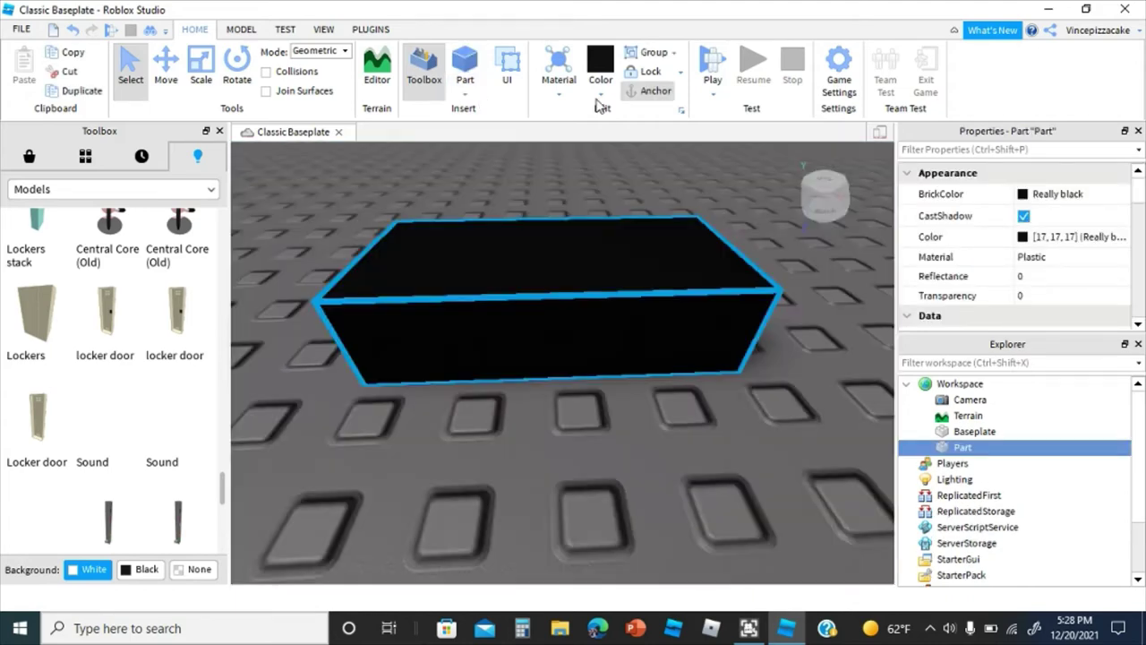
left_click(599, 95)
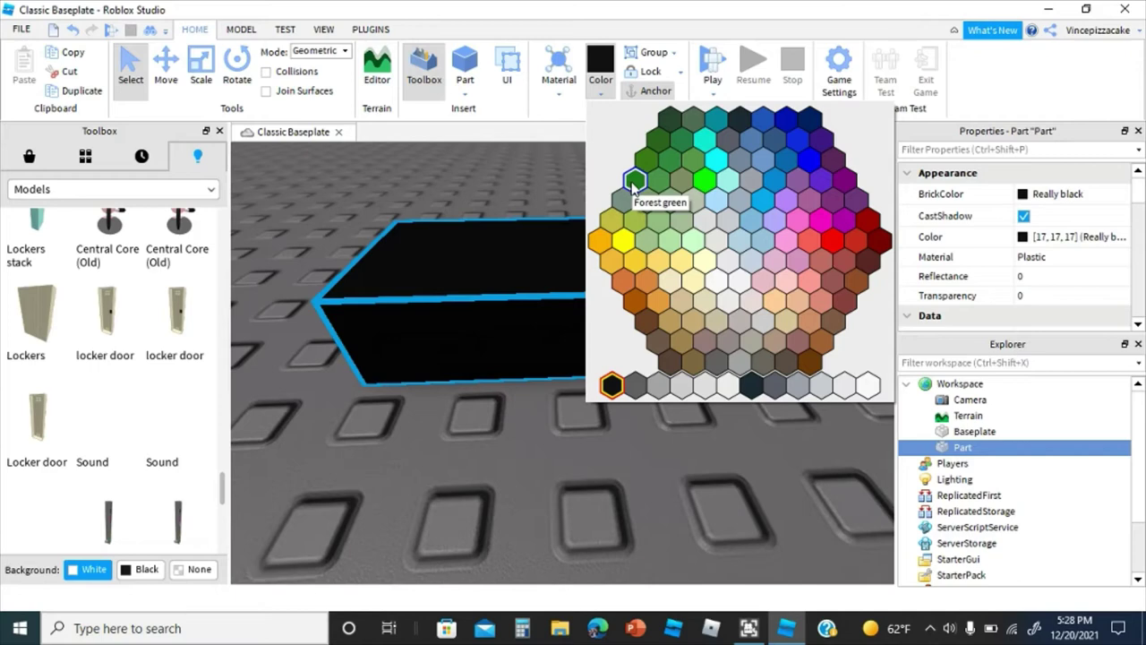
left_click(634, 182)
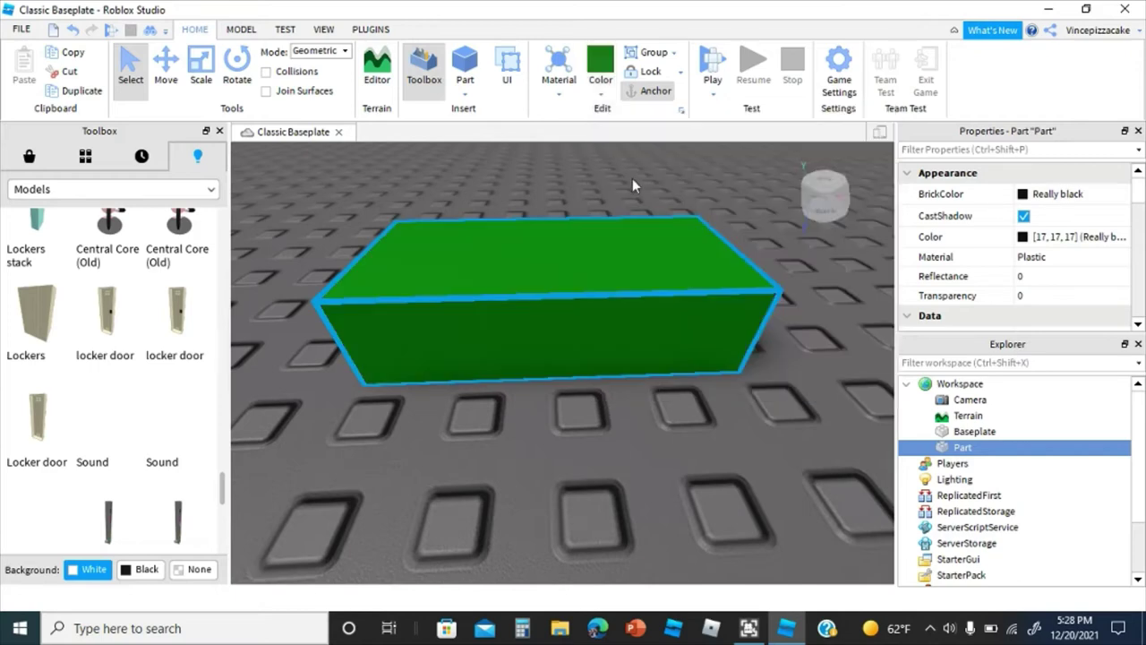
Step: Scale the green block down in depth and width to form a thin, narrow slab
left_click(201, 68)
right_click_drag(450, 225, 455, 228)
scroll(456, 228, "down", 4)
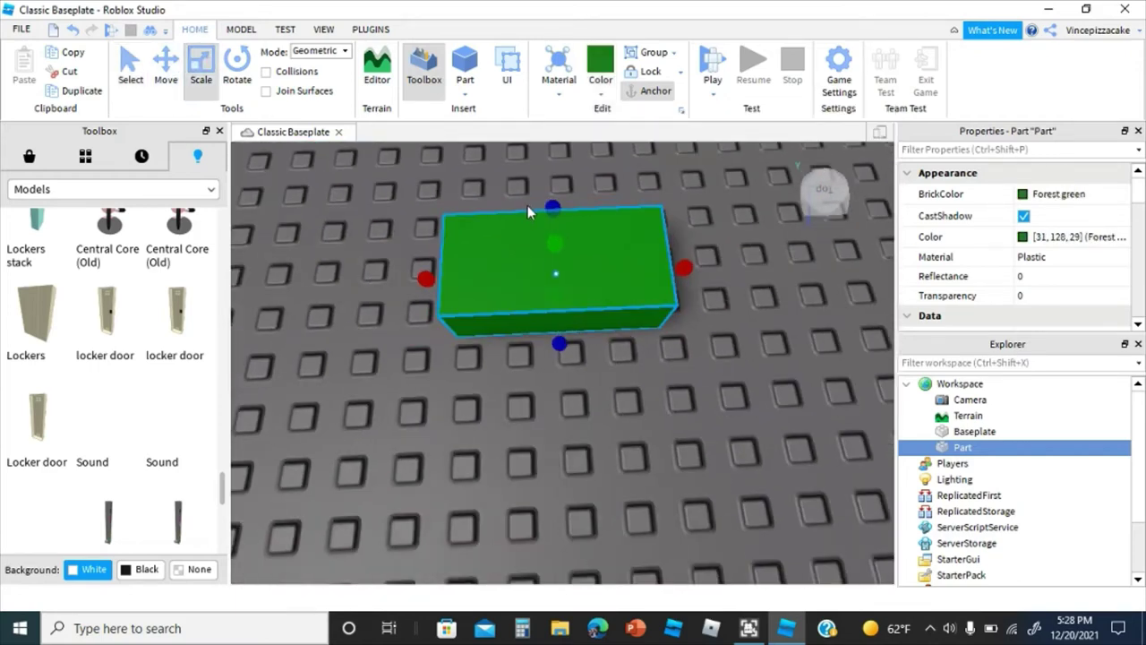
left_click_drag(543, 197, 556, 275)
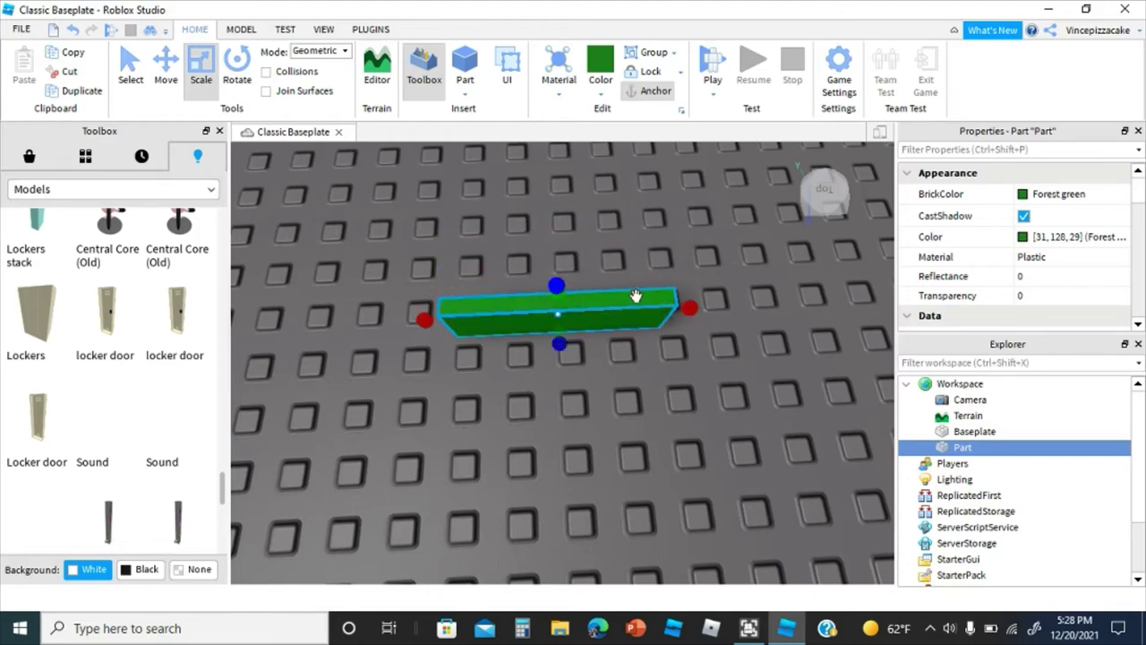
left_click_drag(688, 308, 596, 318)
scroll(598, 320, "up", 5)
right_click_drag(598, 321, 599, 321)
scroll(597, 320, "down", 4)
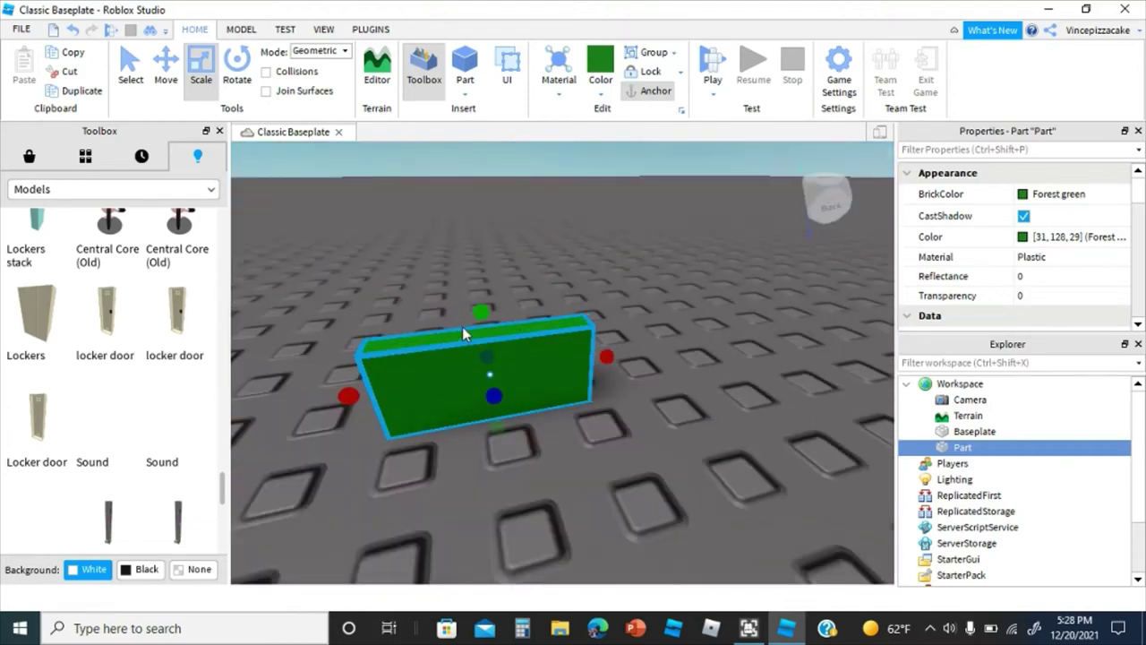
Step: Scale the green slab up into a tall, upright locker door shape and fine-tune its width and height
scroll(496, 311, "down", 5)
left_click_drag(521, 259, 558, 173)
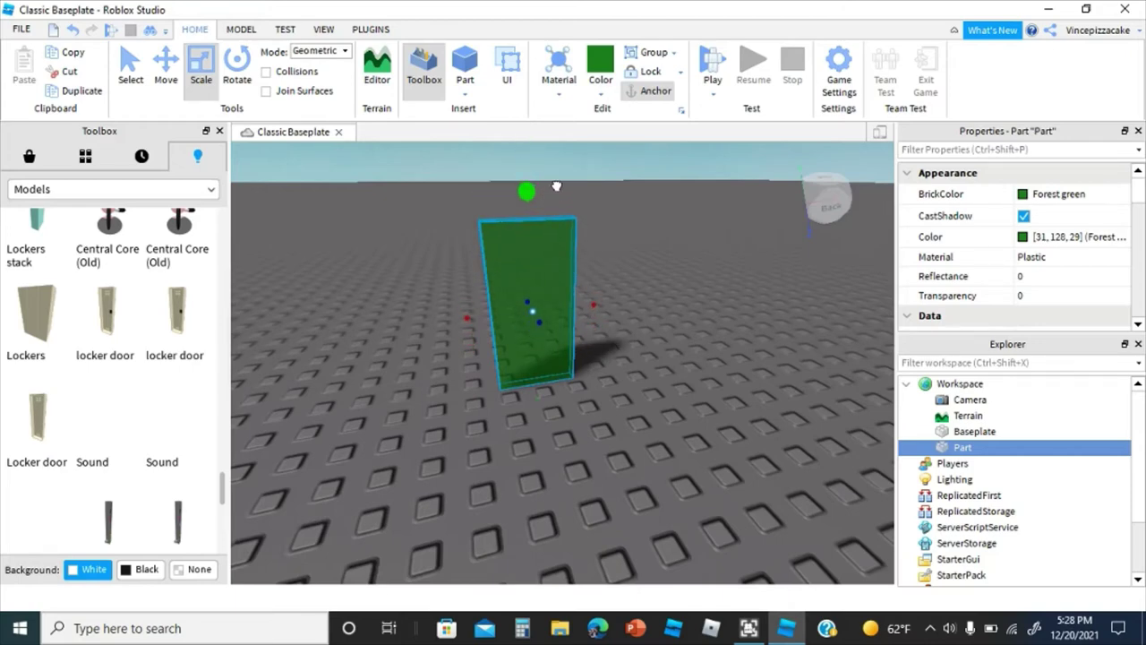
scroll(618, 277, "up", 3)
right_click_drag(618, 277, 620, 280)
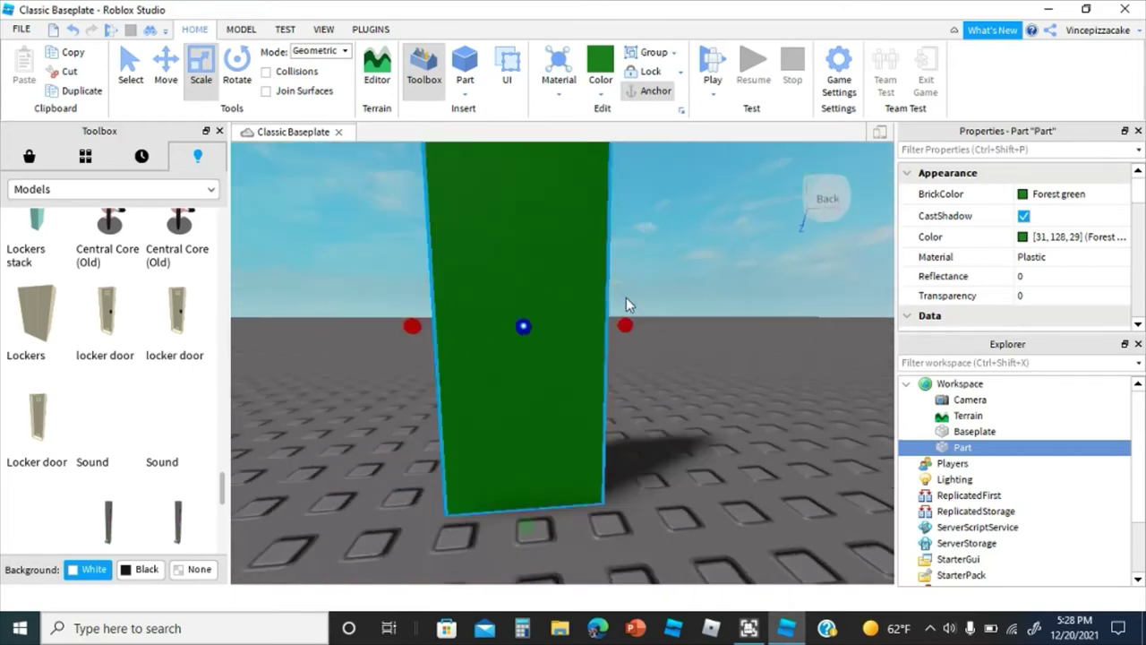
scroll(629, 309, "down", 1)
left_click_drag(633, 323, 627, 323)
right_click_drag(627, 323, 626, 317)
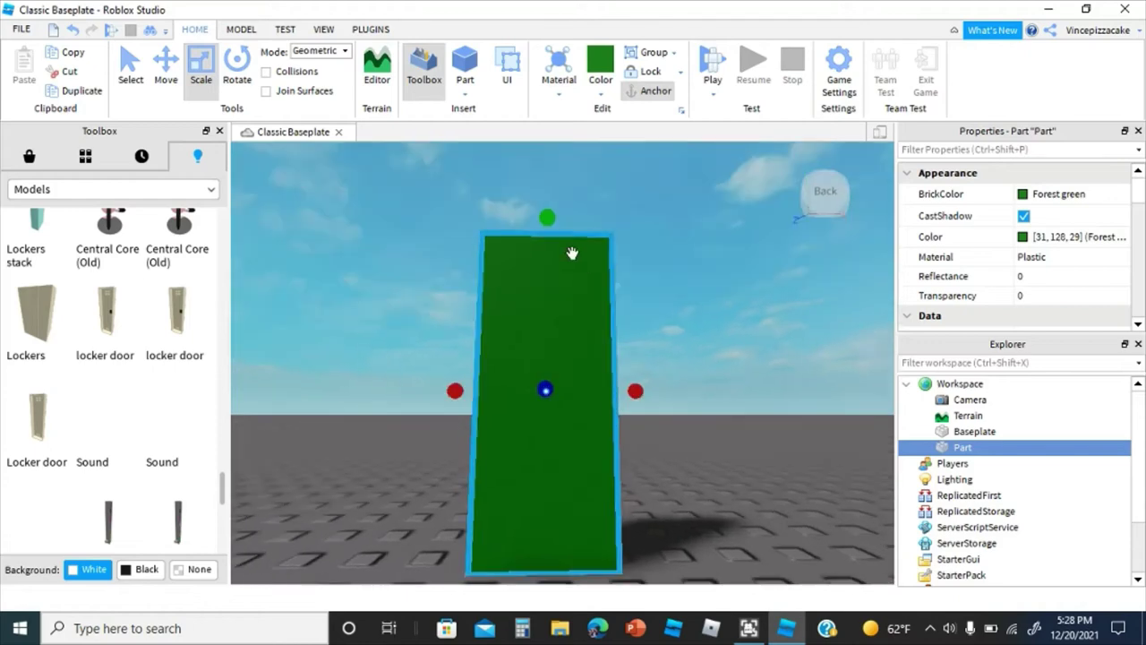
left_click_drag(557, 213, 555, 222)
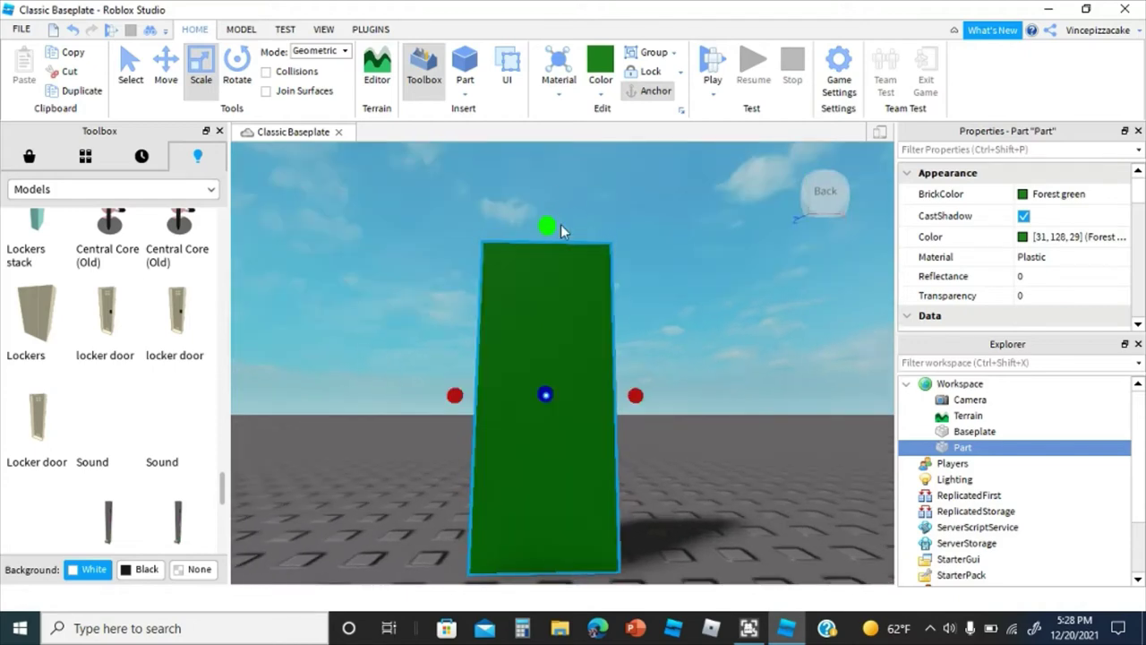
Step: Duplicate the green door part and color the copy New Yeller
right_click(561, 231)
left_click(607, 273)
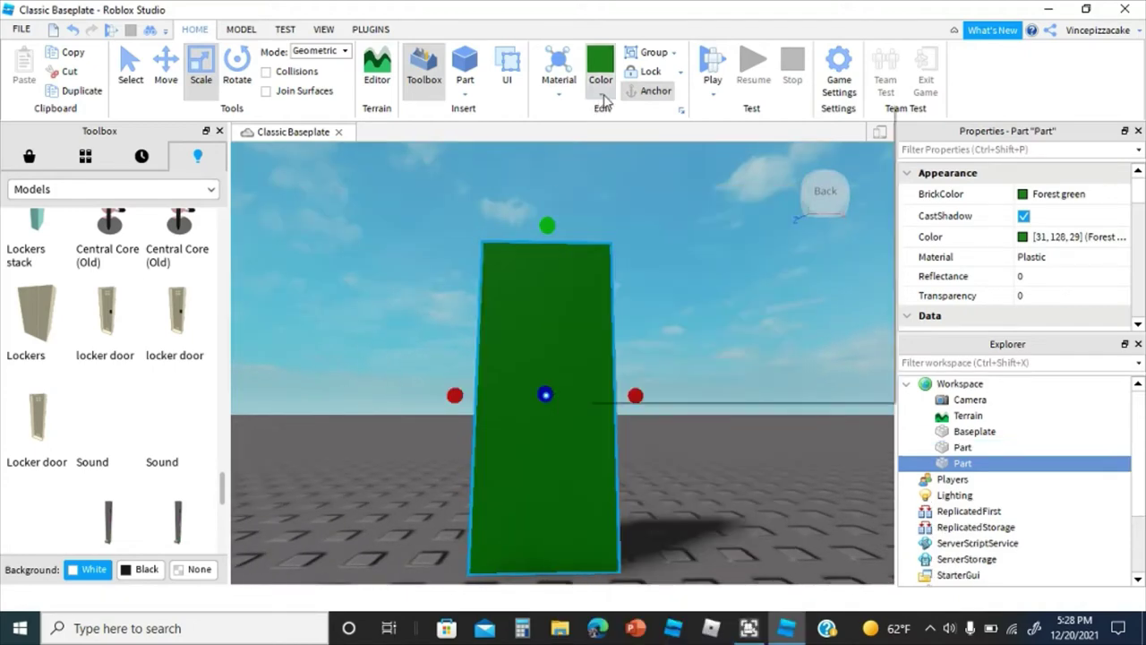
left_click(603, 95)
left_click(620, 252)
Step: Scale the yellow copy down to a short, thin horizontal strip near the door's upper edge
right_click_drag(578, 300, 563, 365)
left_click_drag(548, 531, 550, 223)
left_click_drag(640, 229, 573, 229)
left_click_drag(459, 232, 479, 231)
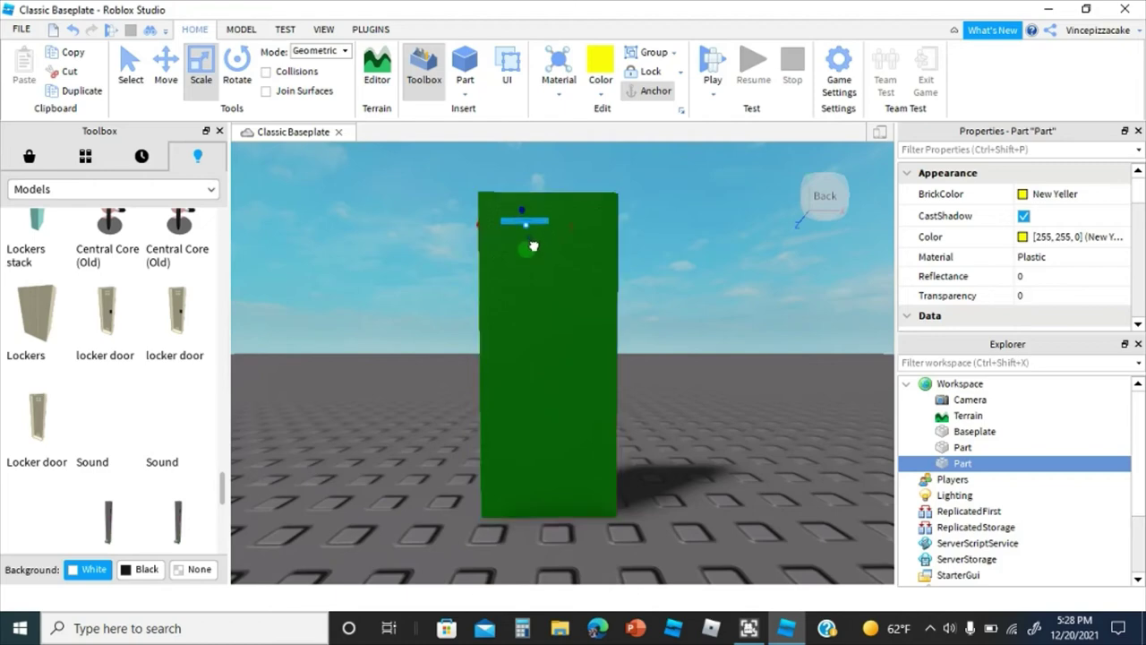
right_click_drag(540, 243, 539, 238)
scroll(539, 238, "up", 2)
scroll(539, 239, "down", 2)
scroll(566, 300, "up", 3)
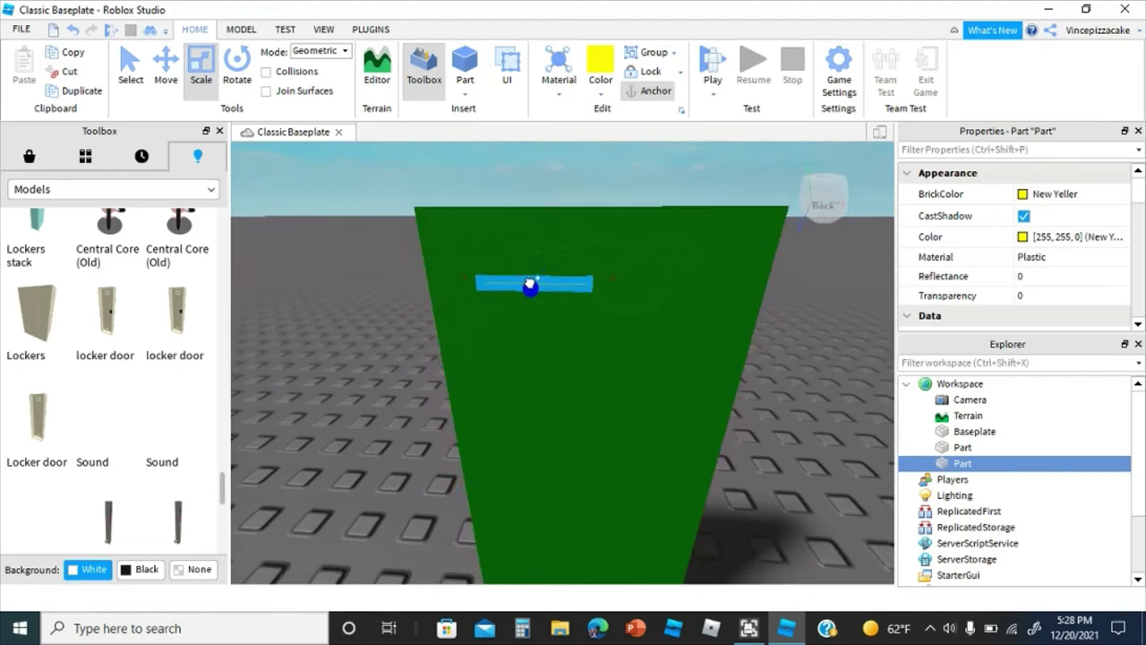
Step: Recolor the green door part to Lily white
left_click(645, 259)
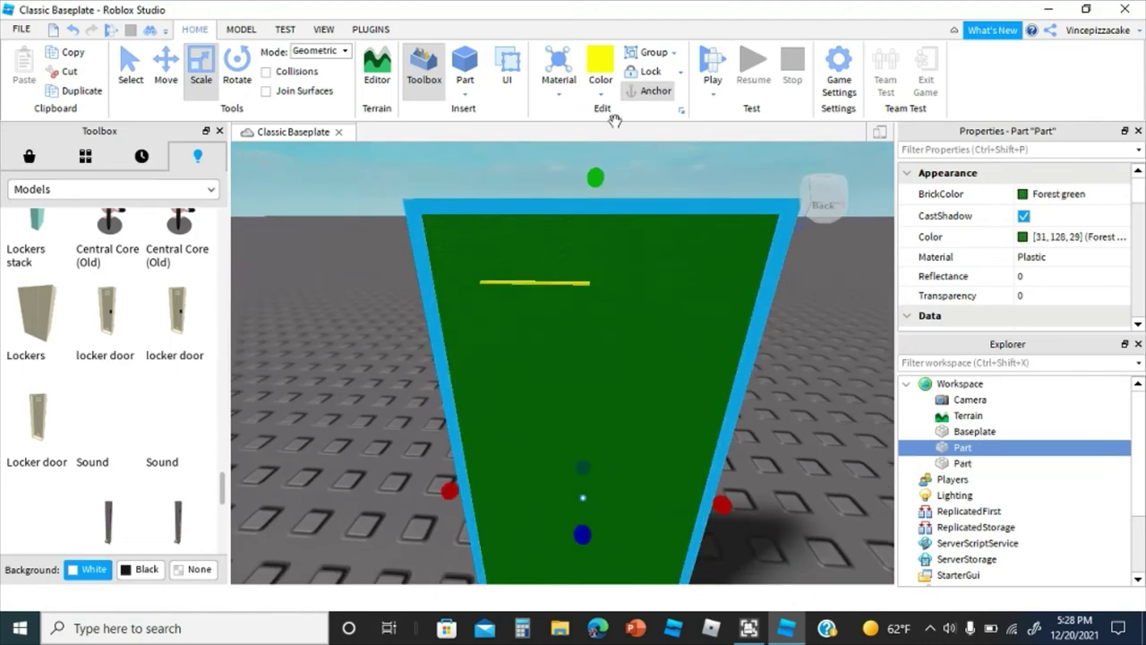
left_click(600, 85)
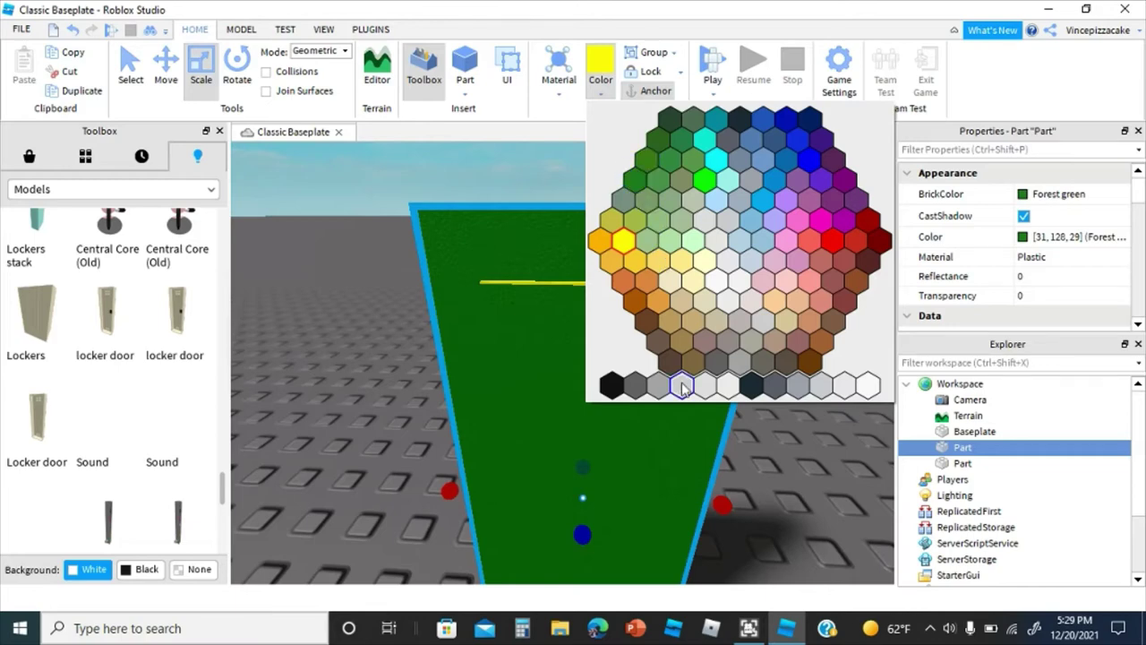
left_click(728, 393)
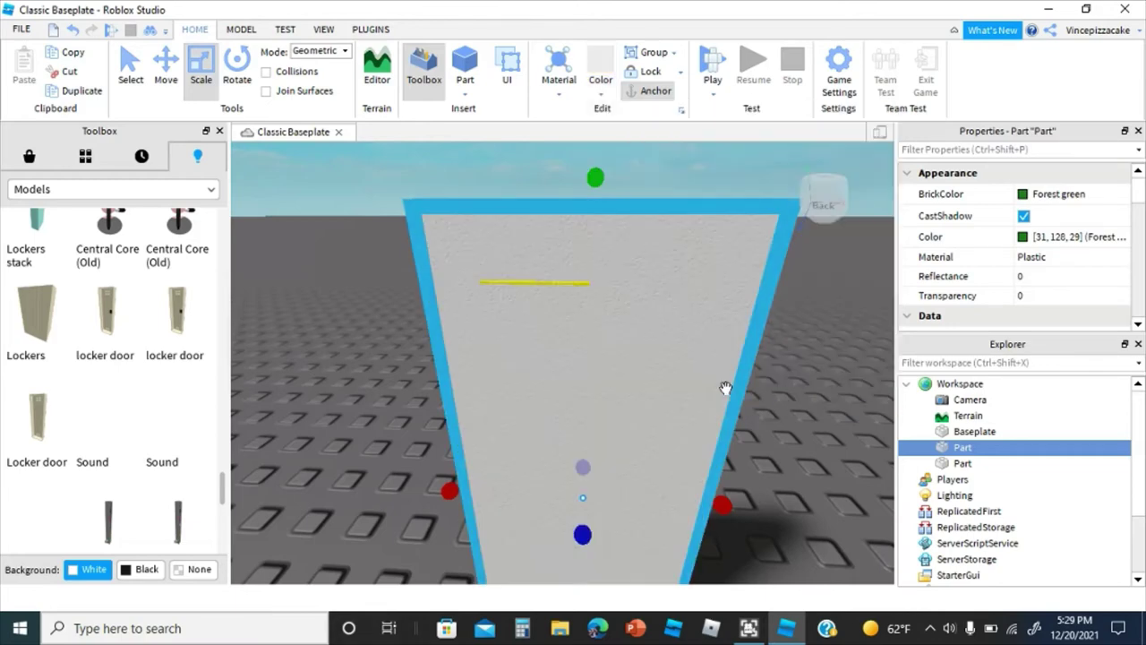
right_click_drag(727, 390, 730, 394)
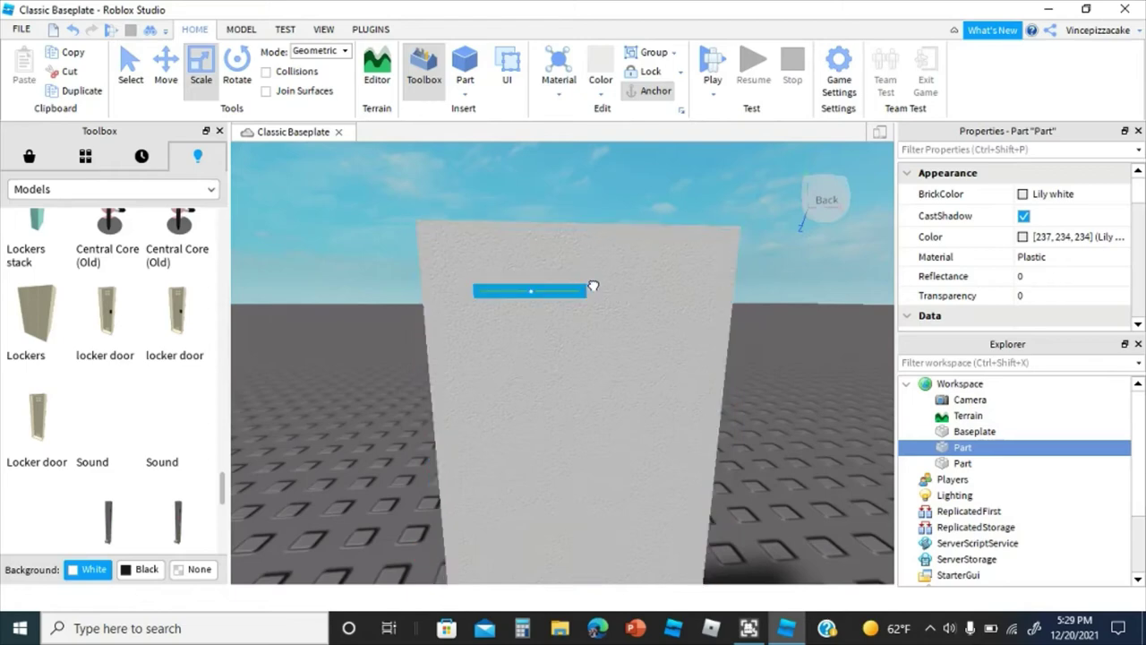
Step: Widen the yellow strip on both sides so it spans most of the door's width
left_click(587, 288)
right_click_drag(587, 289, 536, 323)
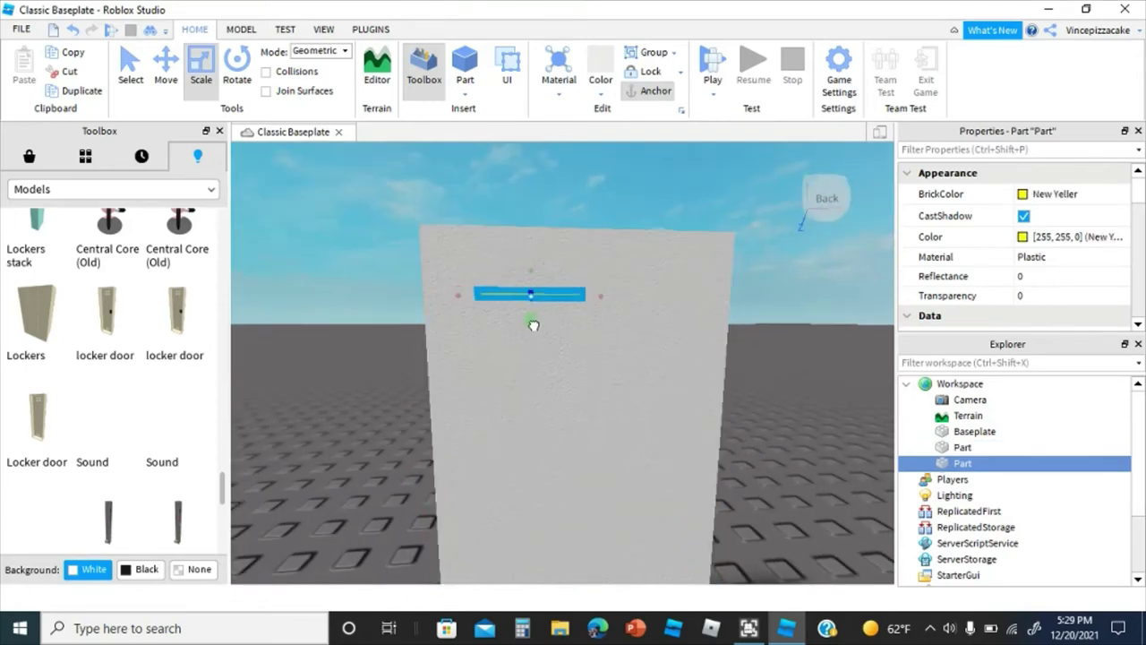
left_click_drag(603, 297, 716, 296)
right_click_drag(726, 287, 706, 302)
left_click_drag(437, 281, 395, 281)
right_click_drag(395, 281, 411, 275)
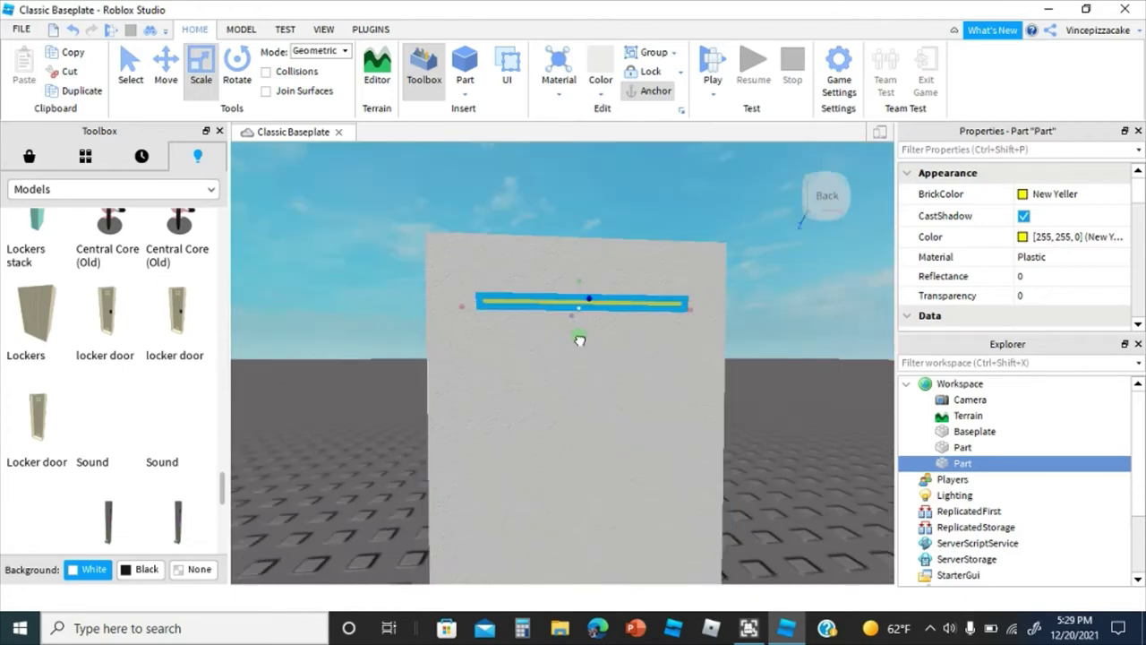
Step: Duplicate the yellow strip and move the copy a short distance above the original
right_click(725, 288)
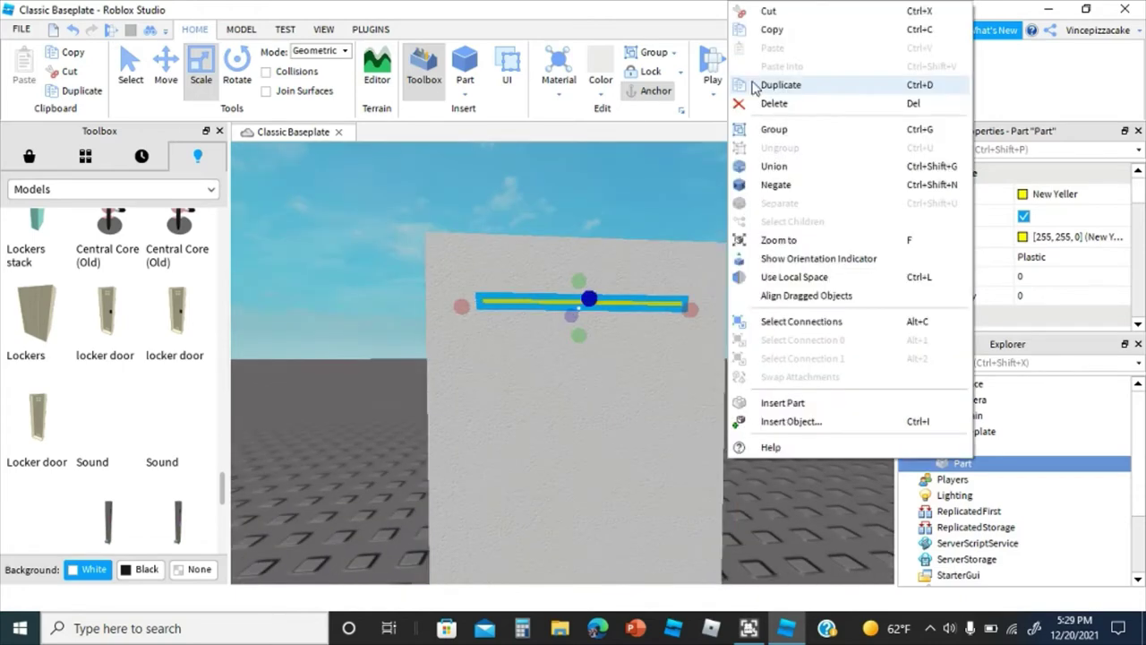
left_click(771, 85)
key("ctrl+2")
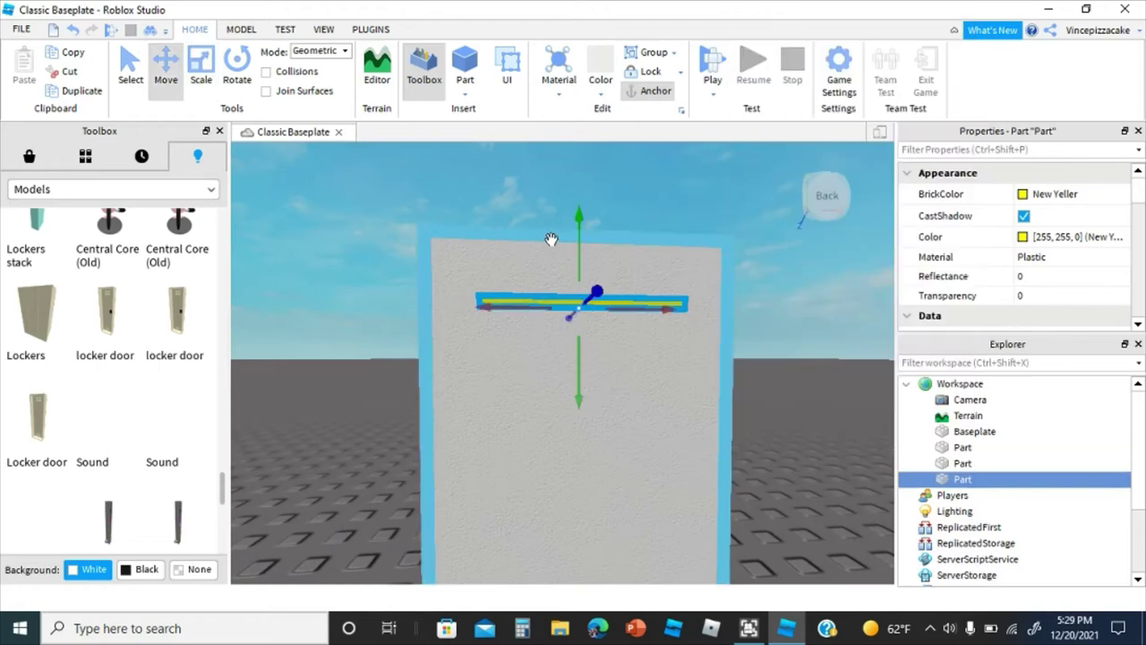
left_click_drag(580, 250, 583, 217)
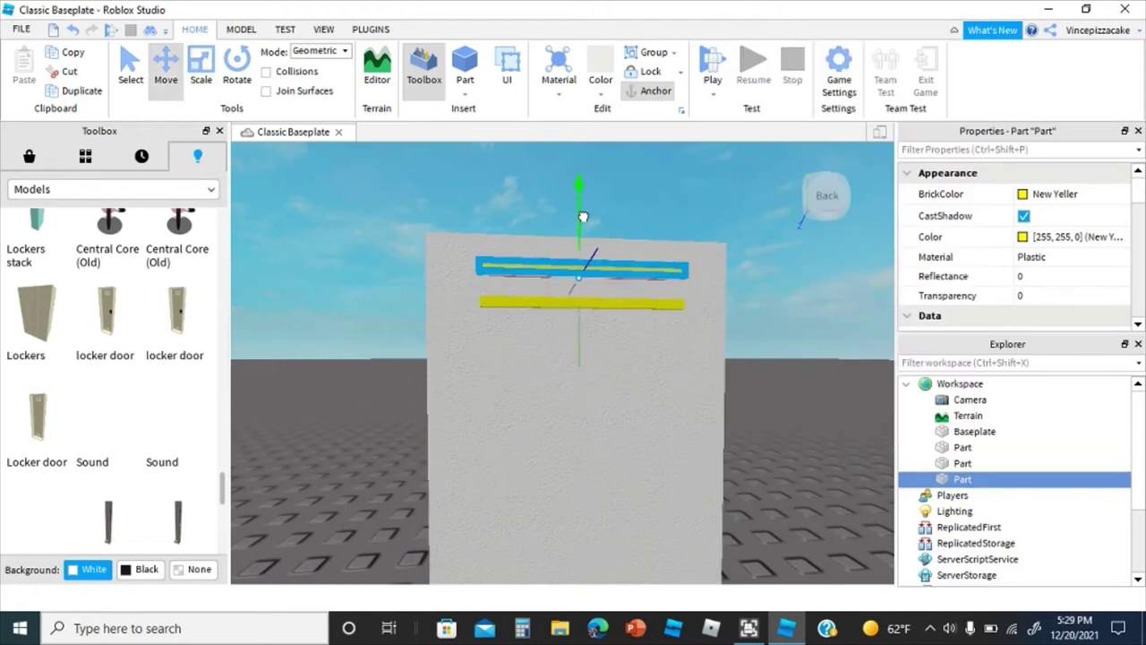
Step: Duplicate the upper yellow strip and move the copy just below the original strip
right_click(583, 217)
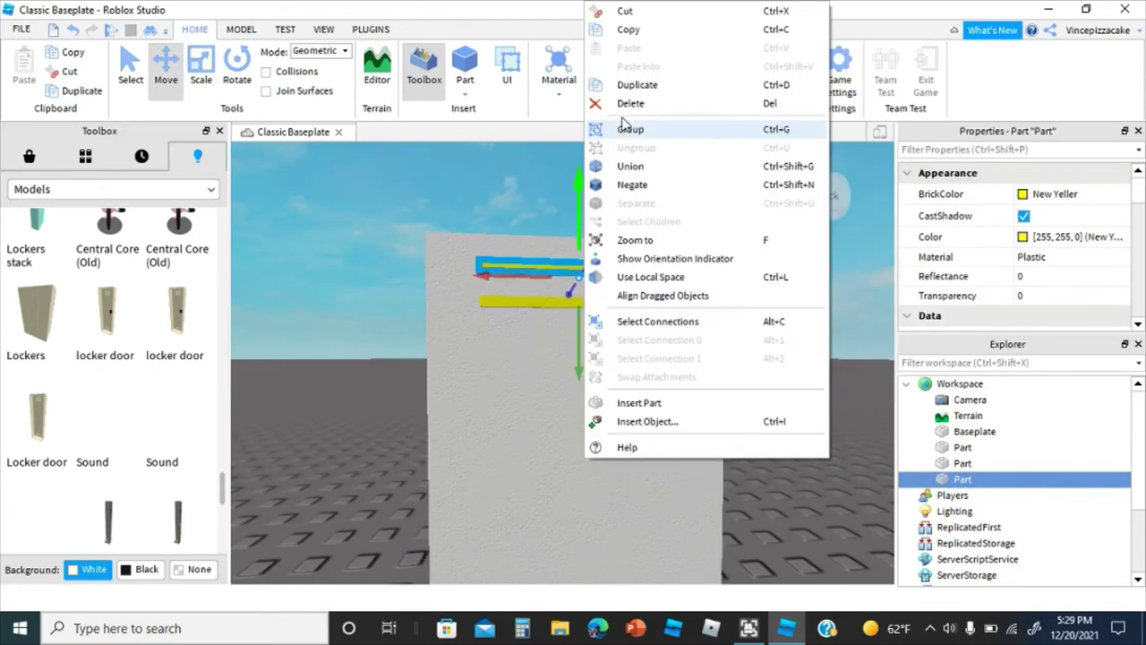
left_click(637, 84)
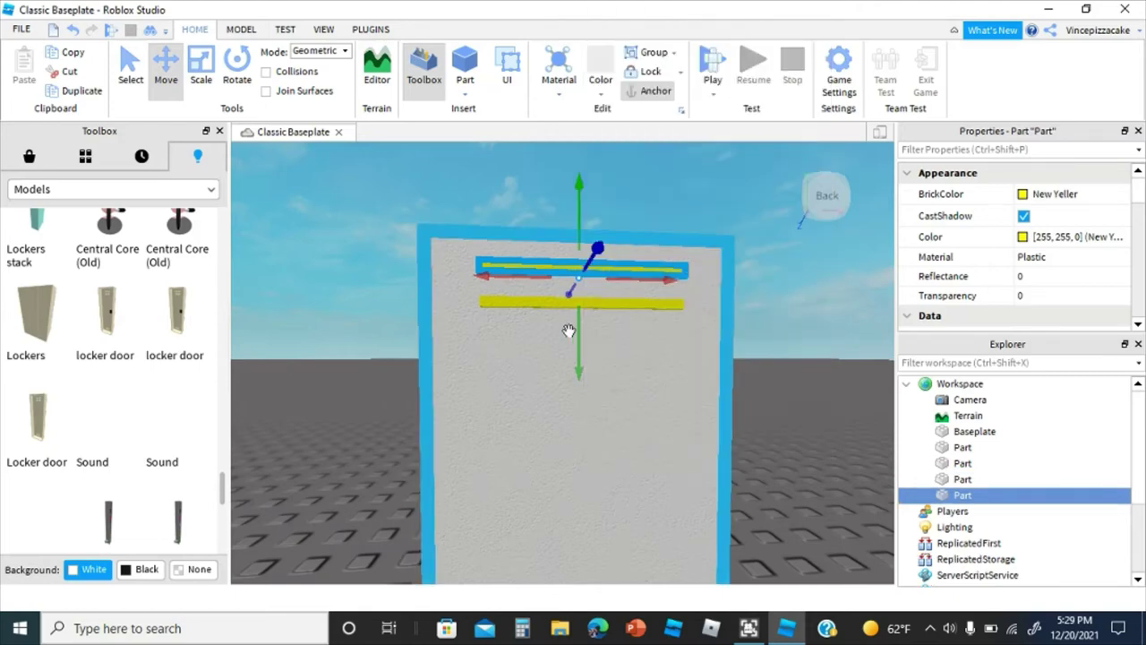
left_click_drag(578, 333, 580, 402)
Step: Duplicate the lowest yellow strip and move the copy beneath it as a fourth strip
right_click(580, 402)
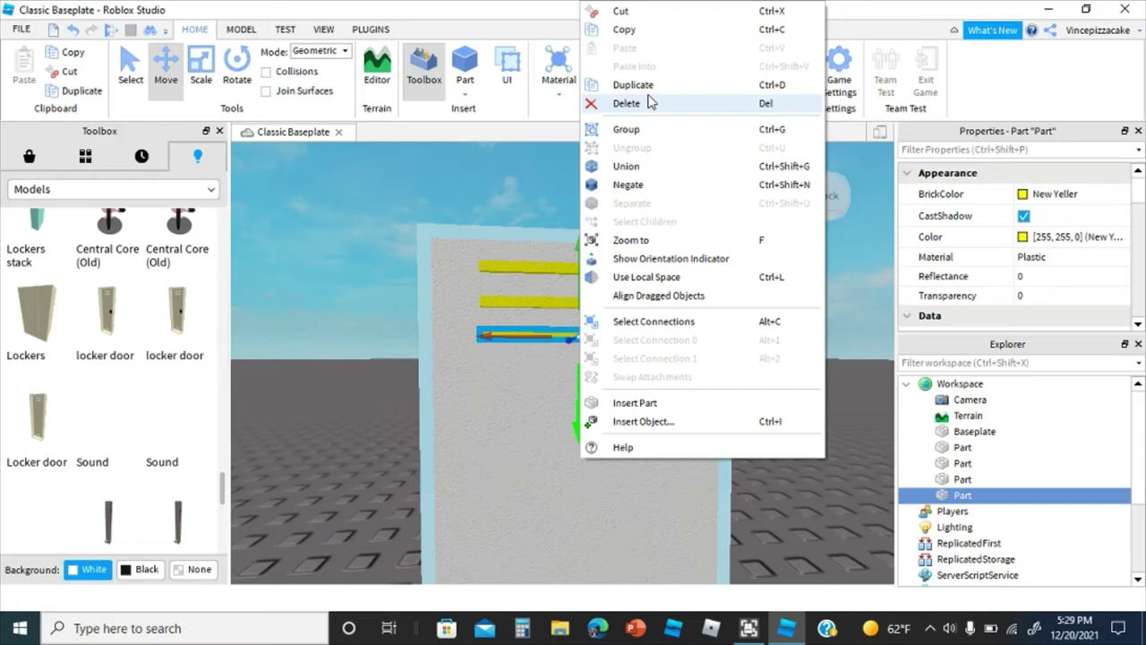
left_click(636, 84)
left_click_drag(584, 398, 584, 400)
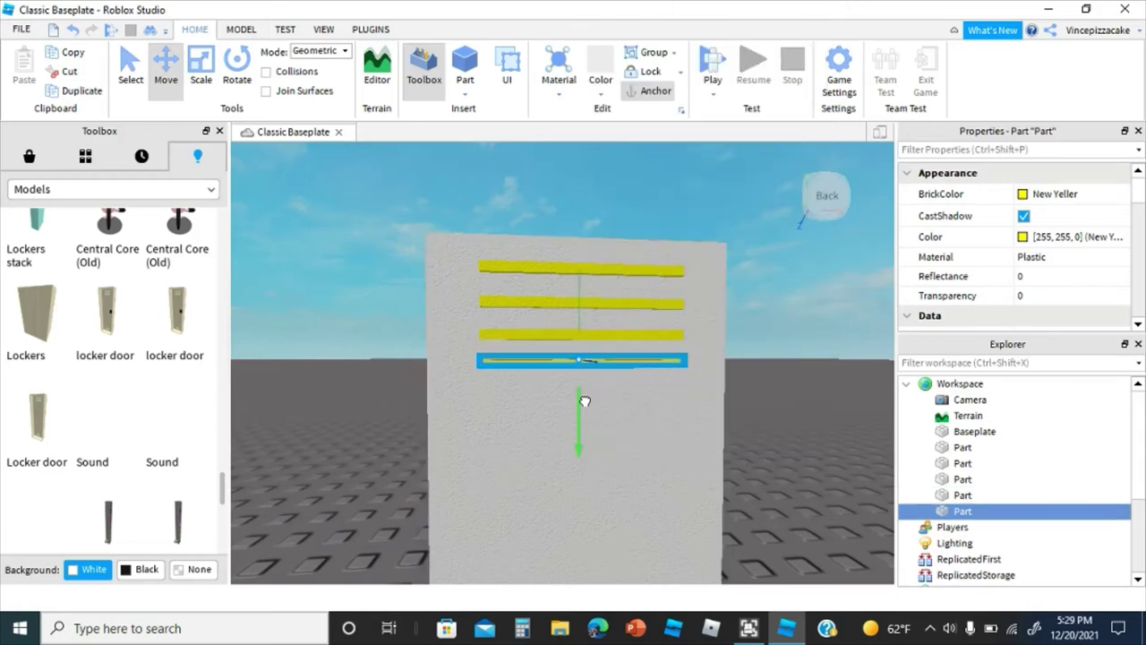
Step: Stretch the white door panel slightly taller at its upper edge, leaving more space above the yellow strips
left_click(584, 447)
left_click(201, 67)
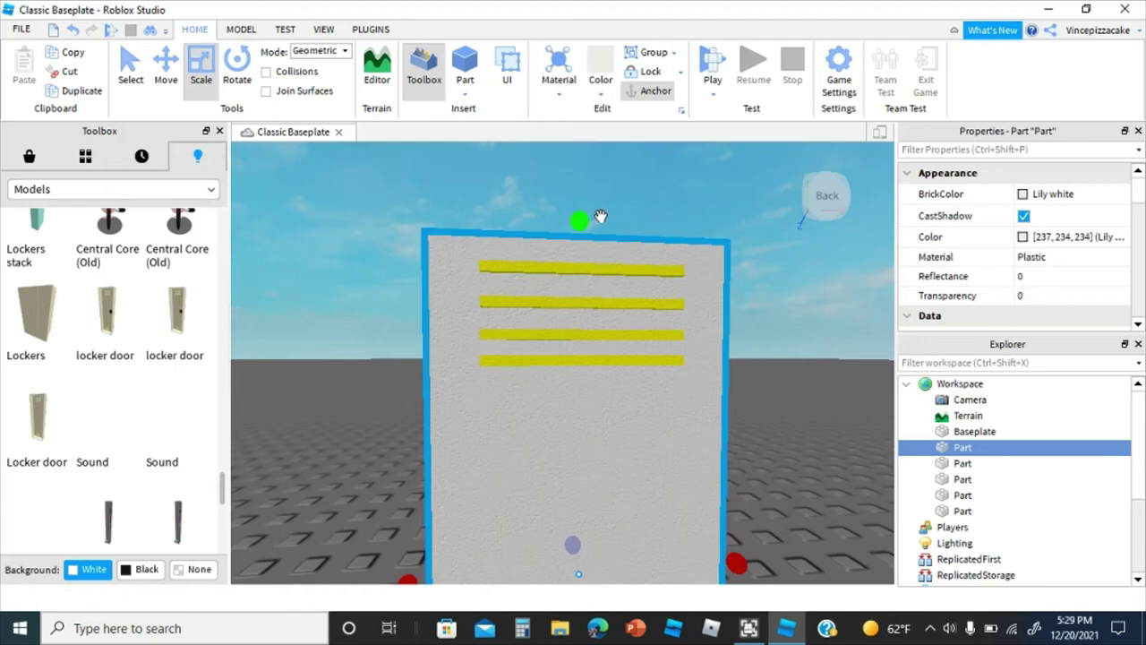
left_click_drag(580, 220, 579, 186)
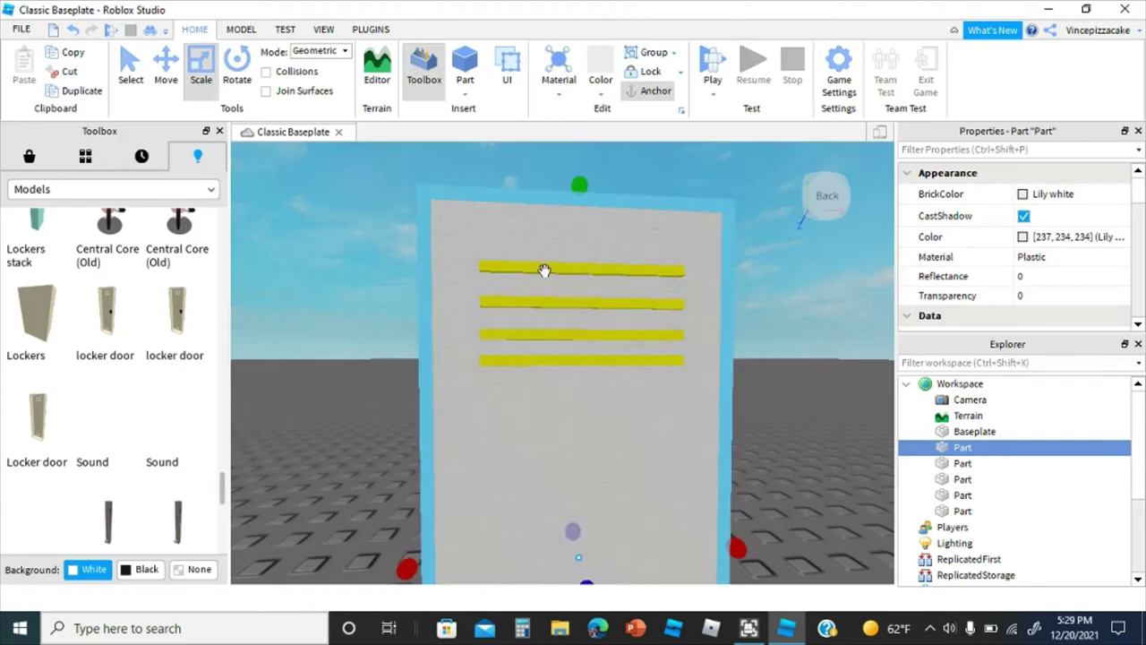
Step: Select all four yellow strips on the door and duplicate them as a set
left_click(982, 480)
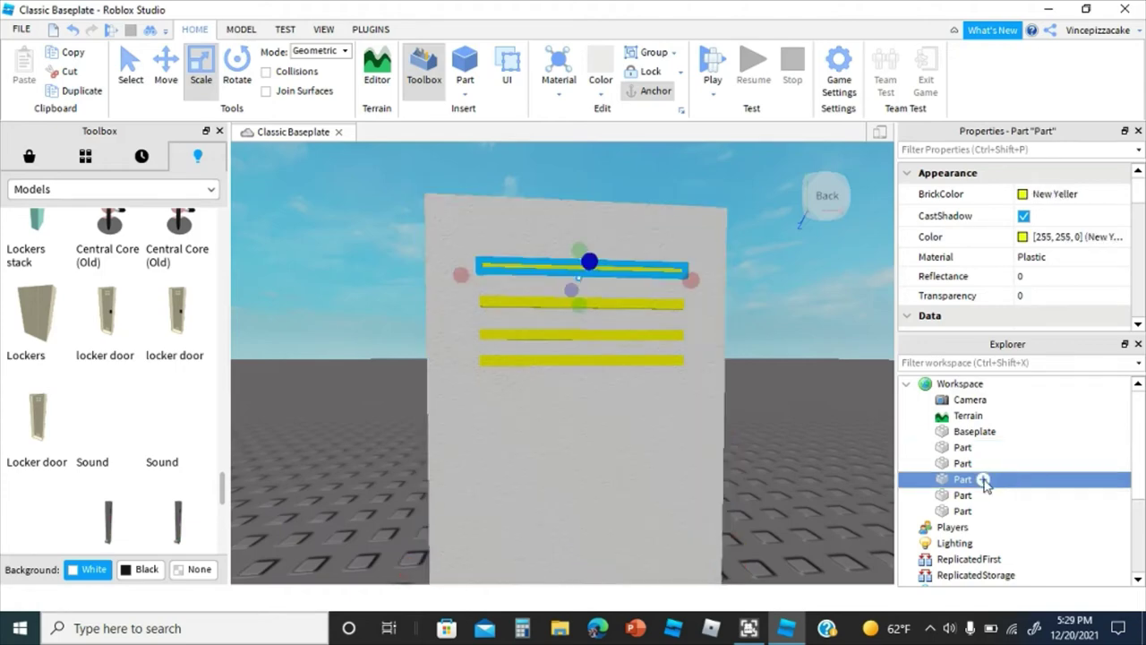
left_click(524, 303, "ctrl")
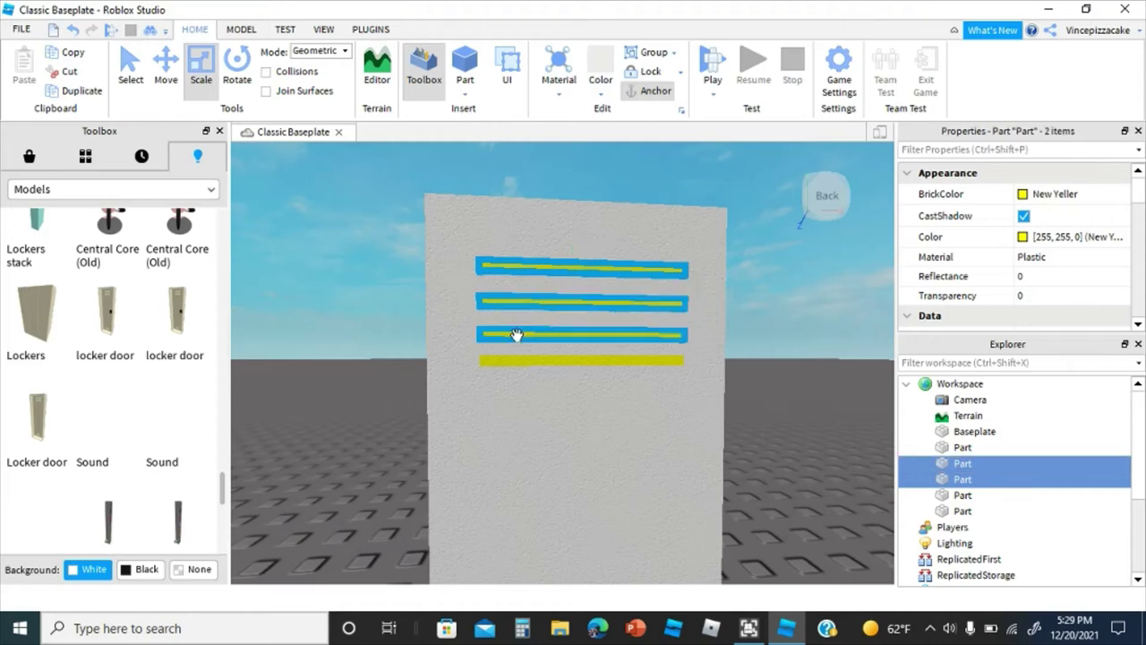
left_click(517, 335, "ctrl")
left_click(508, 359, "ctrl")
right_click(508, 357)
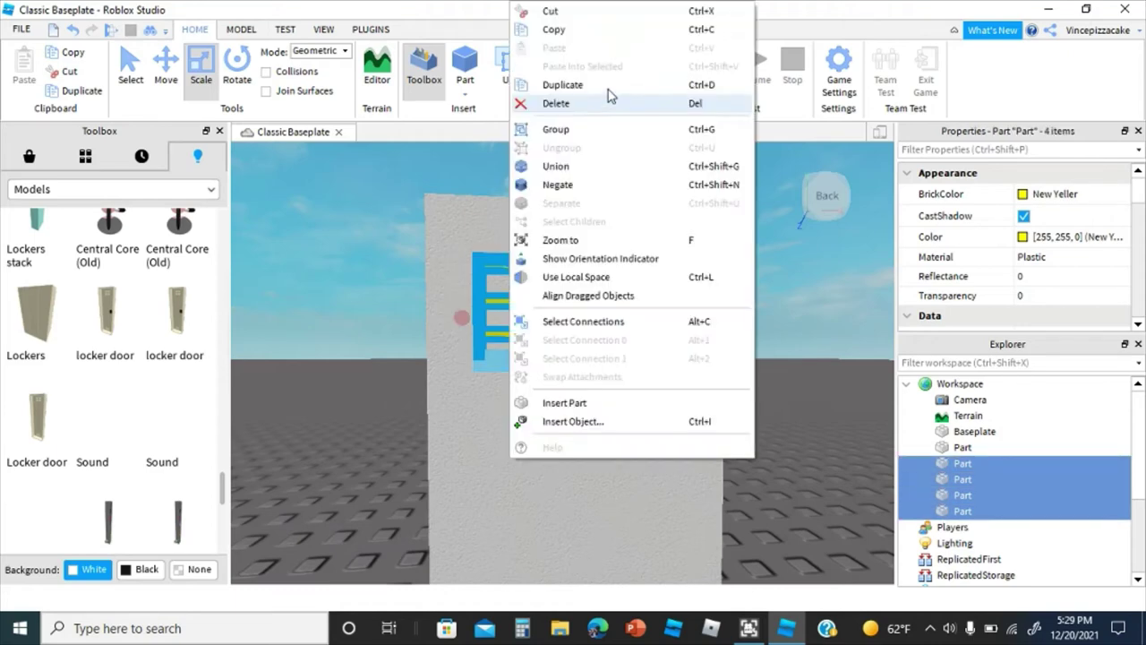
left_click(573, 85)
Step: Move the duplicated set of four strips straight down to just above the door's lower edge
left_click(166, 68)
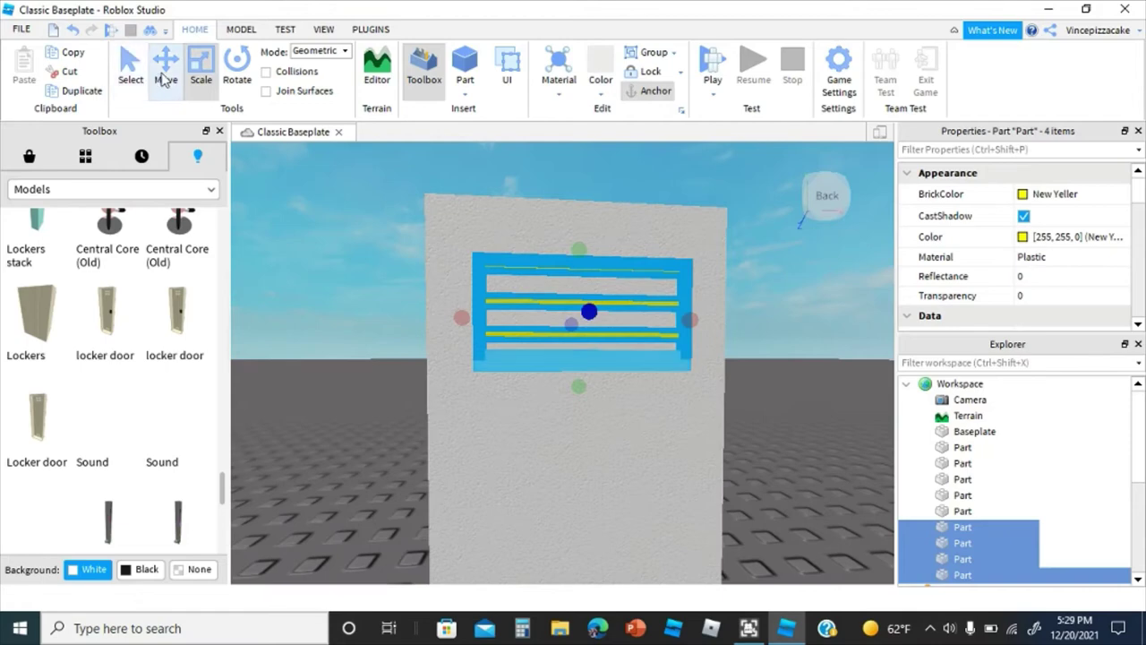
scroll(480, 255, "up", 2)
right_click(480, 254)
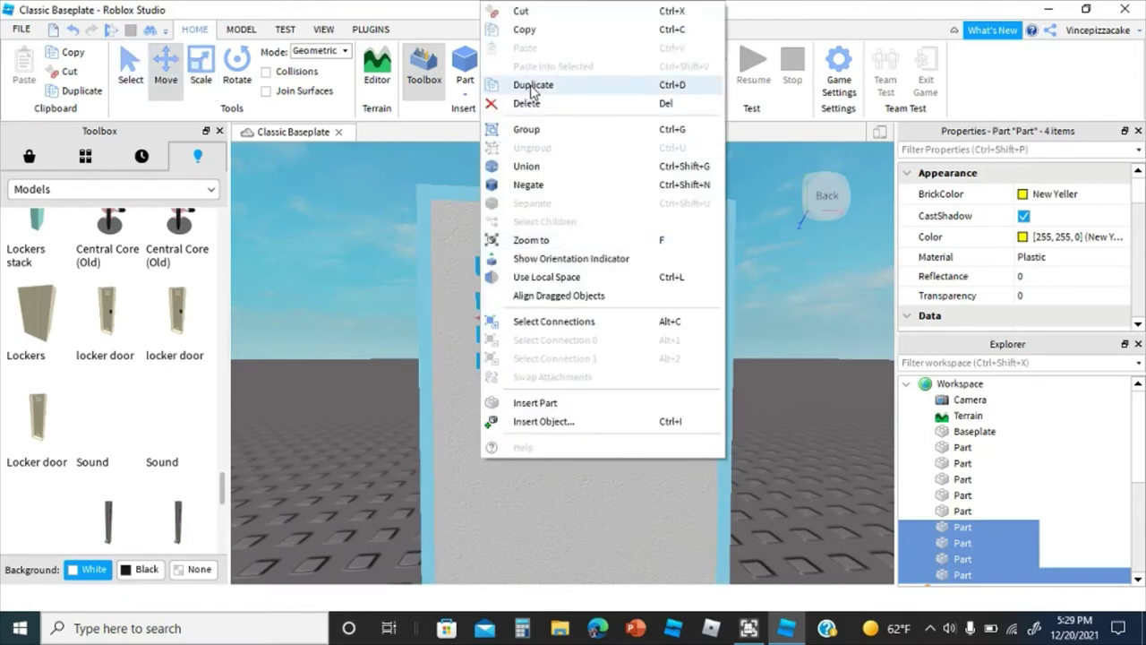
left_click(382, 241)
right_click_drag(383, 241, 382, 241)
scroll(382, 241, "down", 3)
scroll(383, 243, "down", 3)
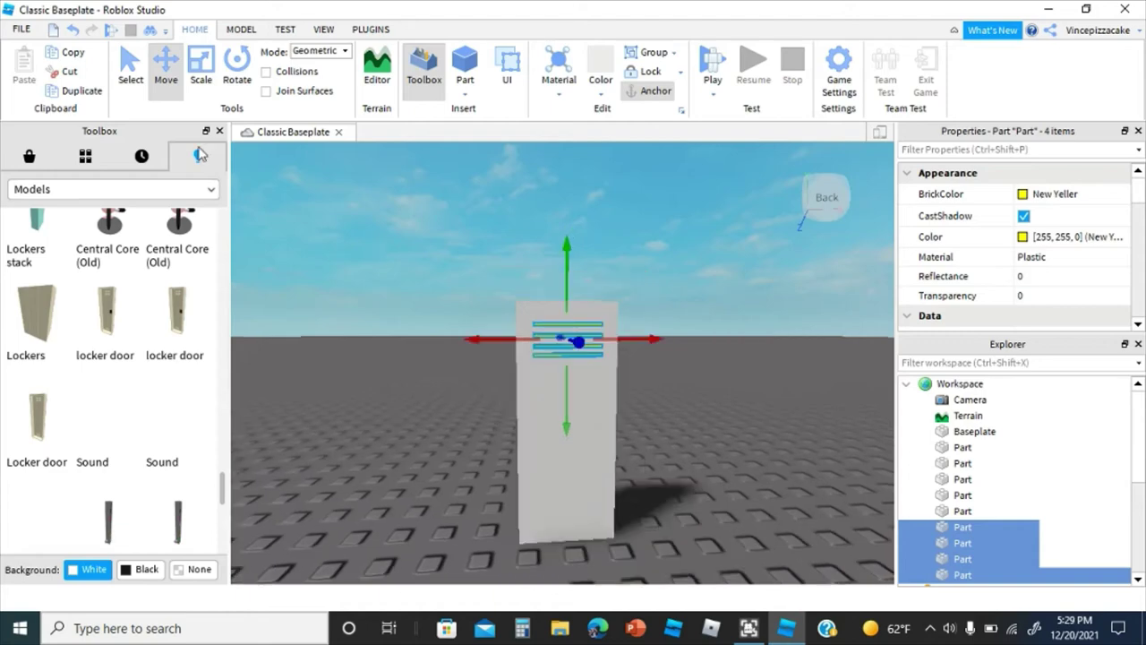
scroll(547, 309, "up", 3)
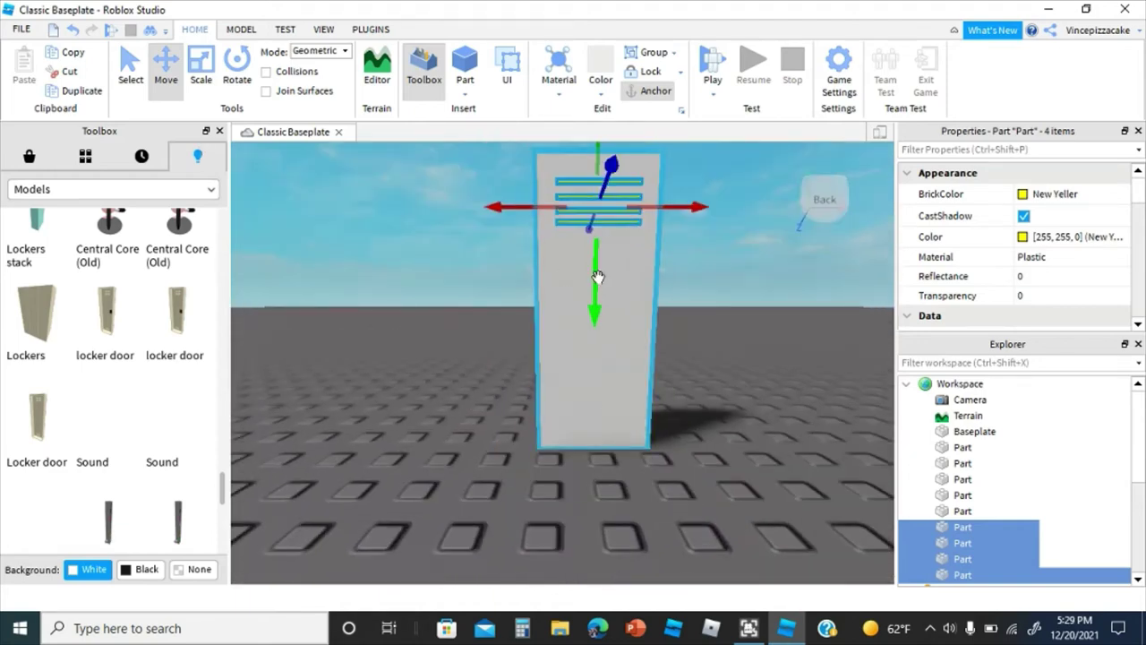
left_click_drag(595, 269, 603, 471)
scroll(693, 430, "down", 5)
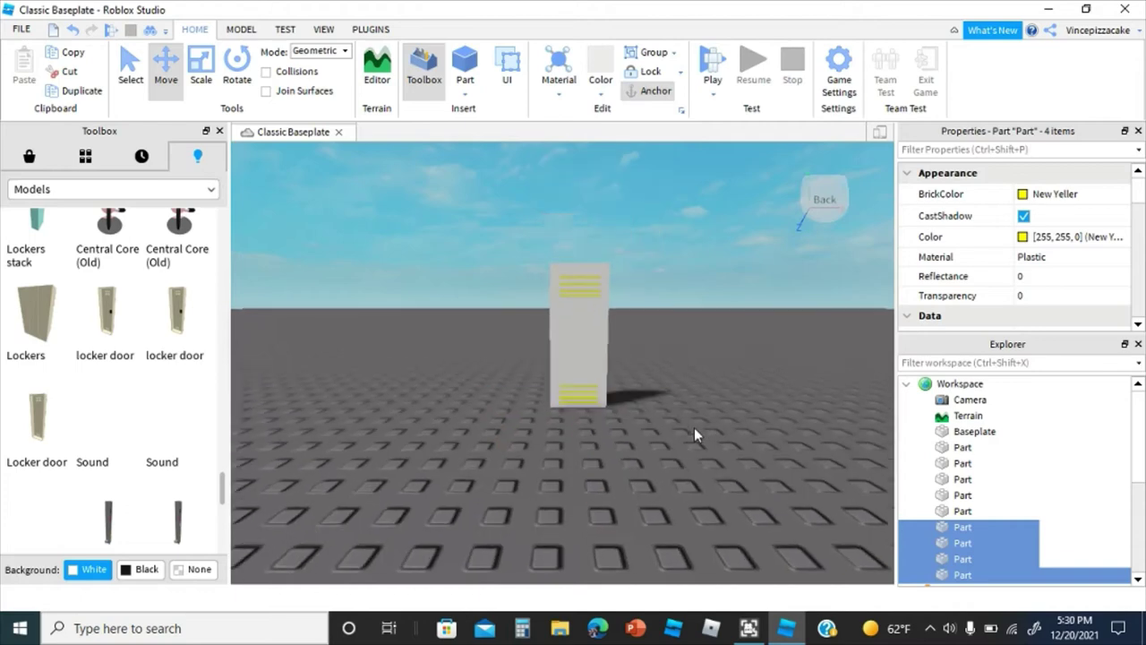
left_click(647, 428)
scroll(631, 413, "up", 5)
right_click_drag(630, 413, 629, 414)
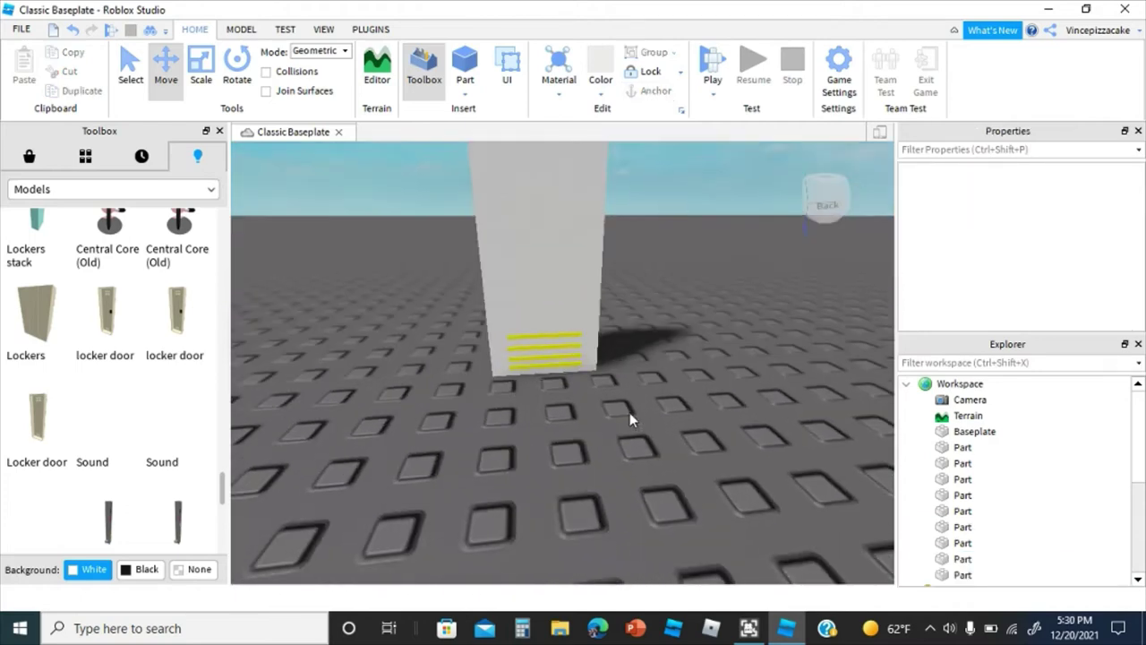
scroll(519, 345, "up", 3)
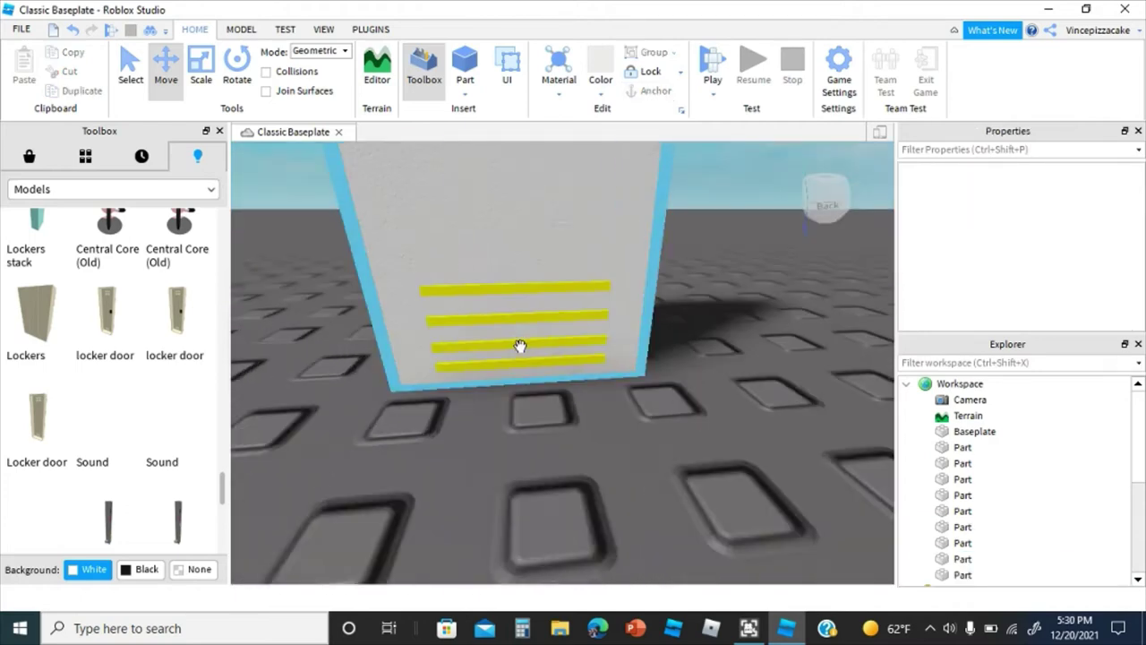
left_click(502, 352)
scroll(447, 369, "up", 2)
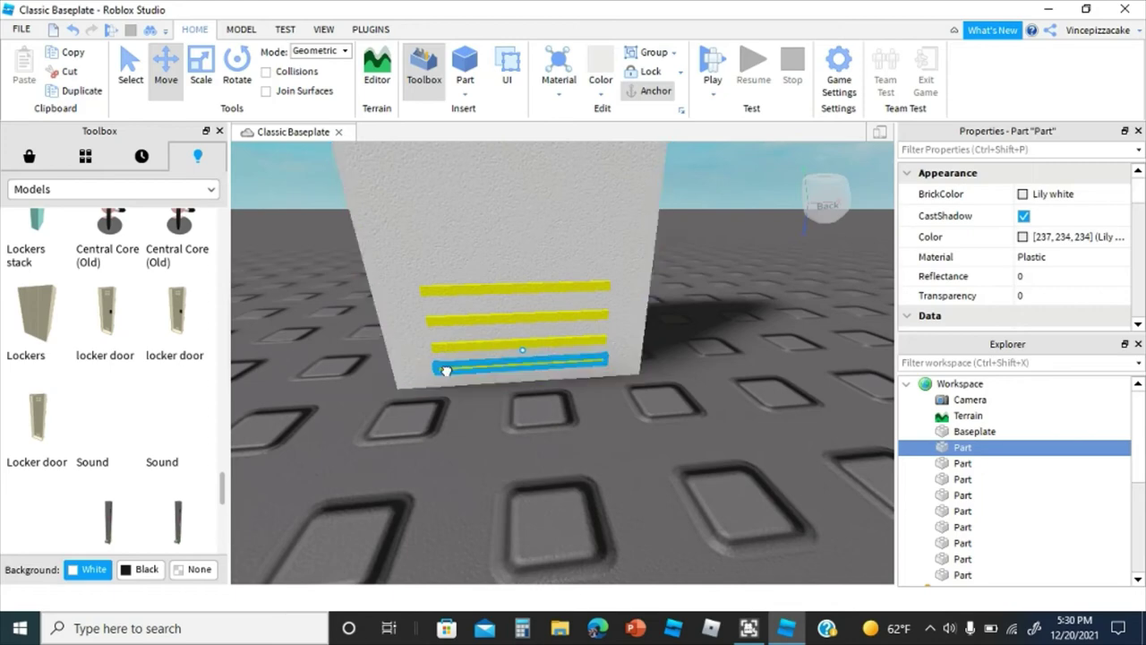
left_click(449, 363)
left_click(455, 341, "ctrl")
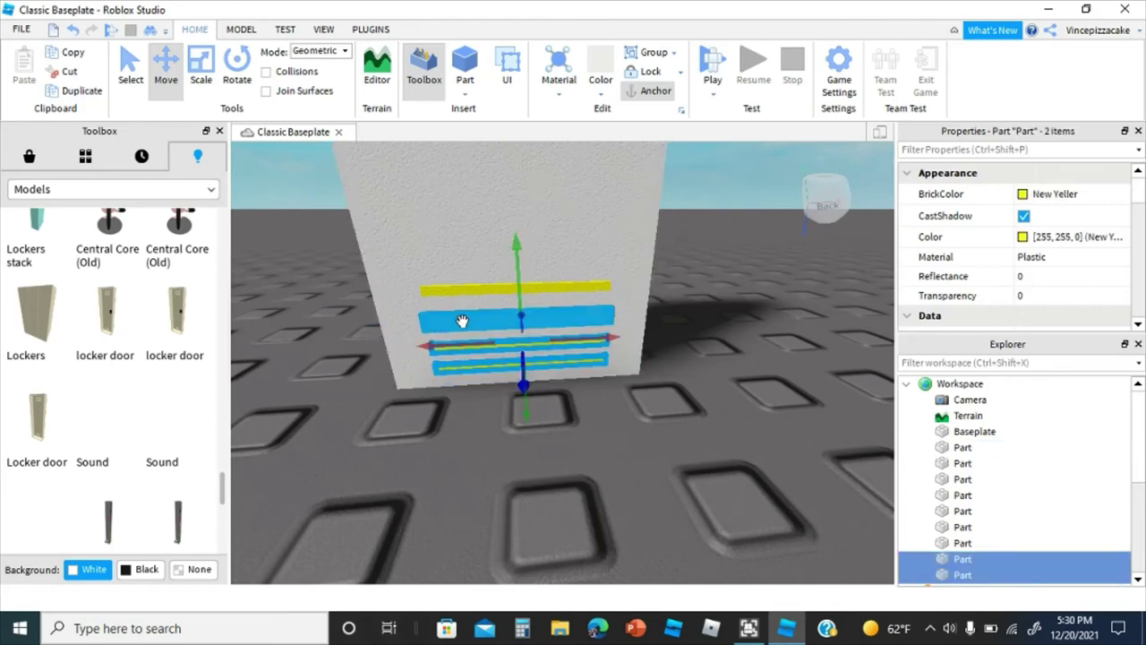
left_click(462, 320, "ctrl")
left_click(466, 283, "ctrl")
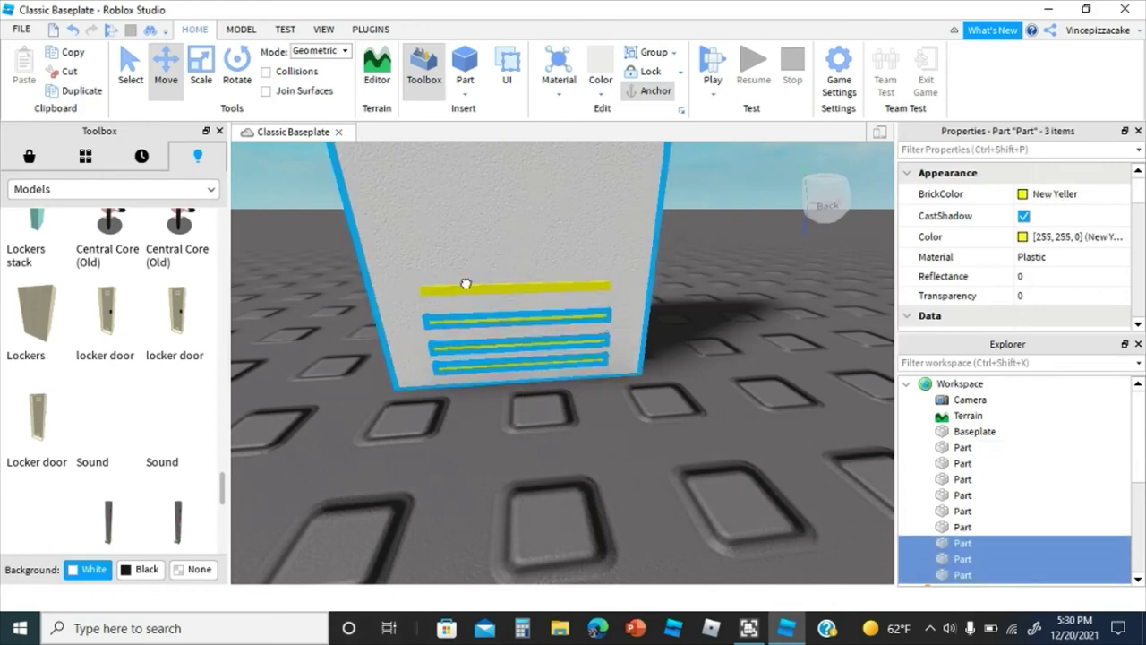
left_click(721, 280)
Step: Select all eight yellow strips, the lower four and the upper four, and negate them
left_click(508, 289)
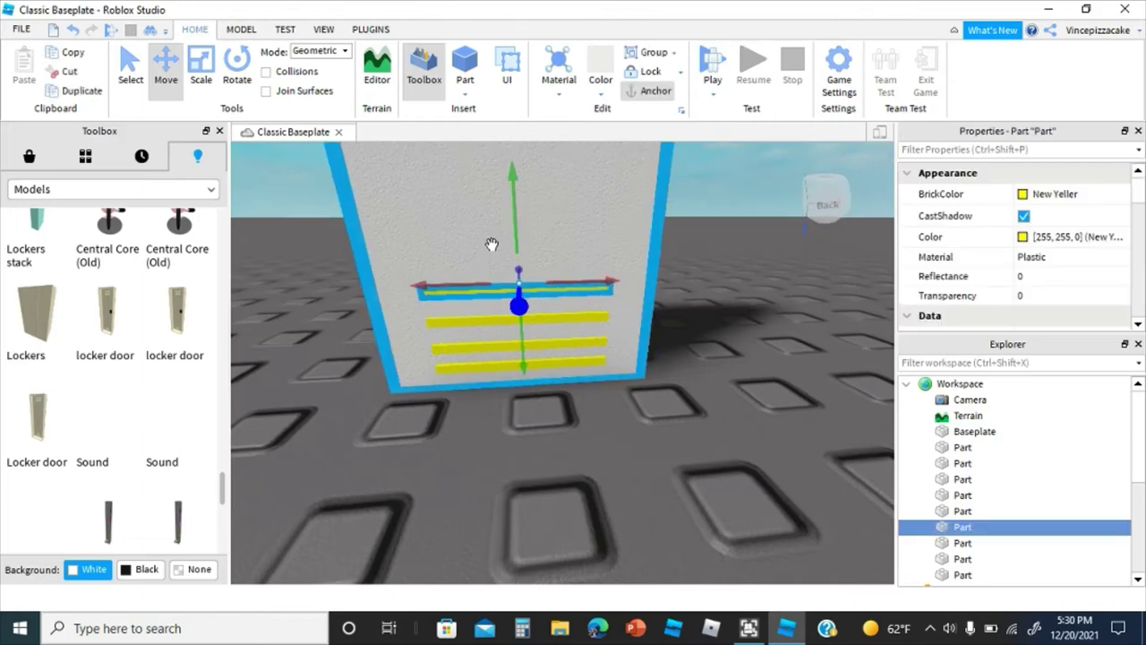
left_click(461, 322, "ctrl")
left_click(464, 350, "ctrl")
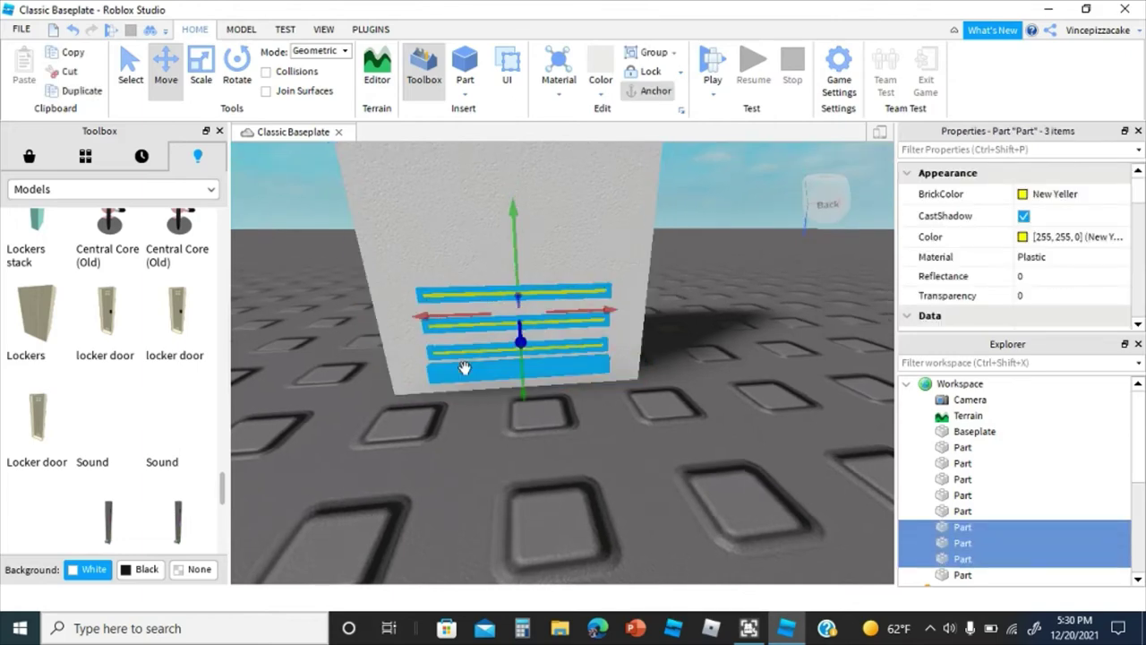
left_click(467, 366, "ctrl")
key("f")
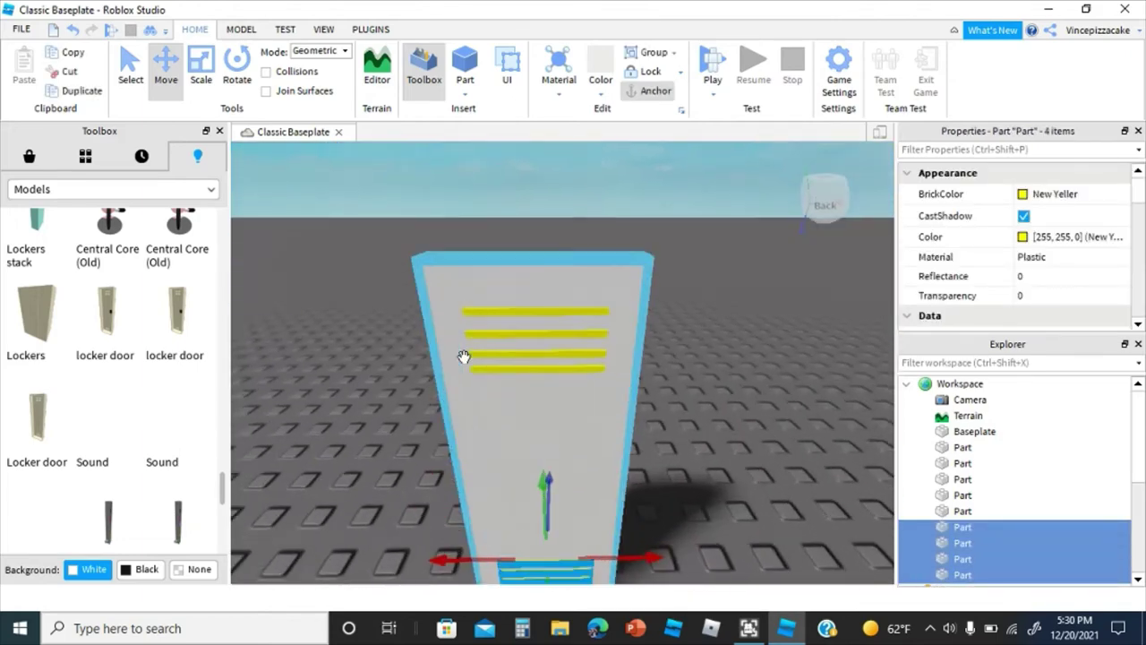
left_click(492, 402, "ctrl")
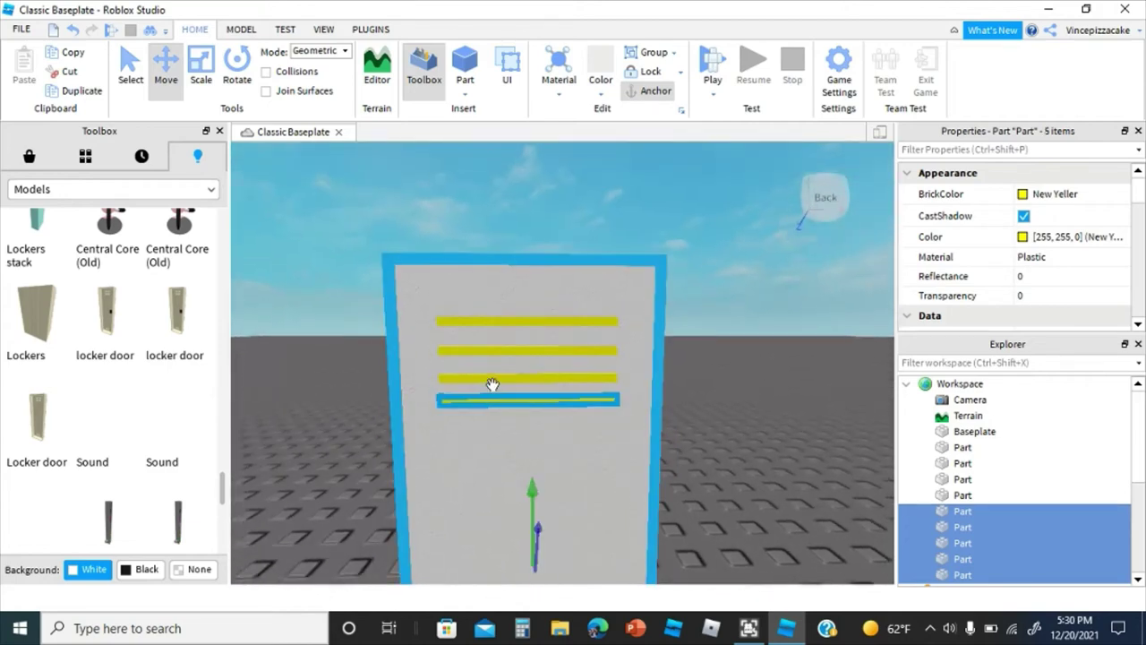
left_click(495, 379, "ctrl")
left_click(496, 323, "ctrl")
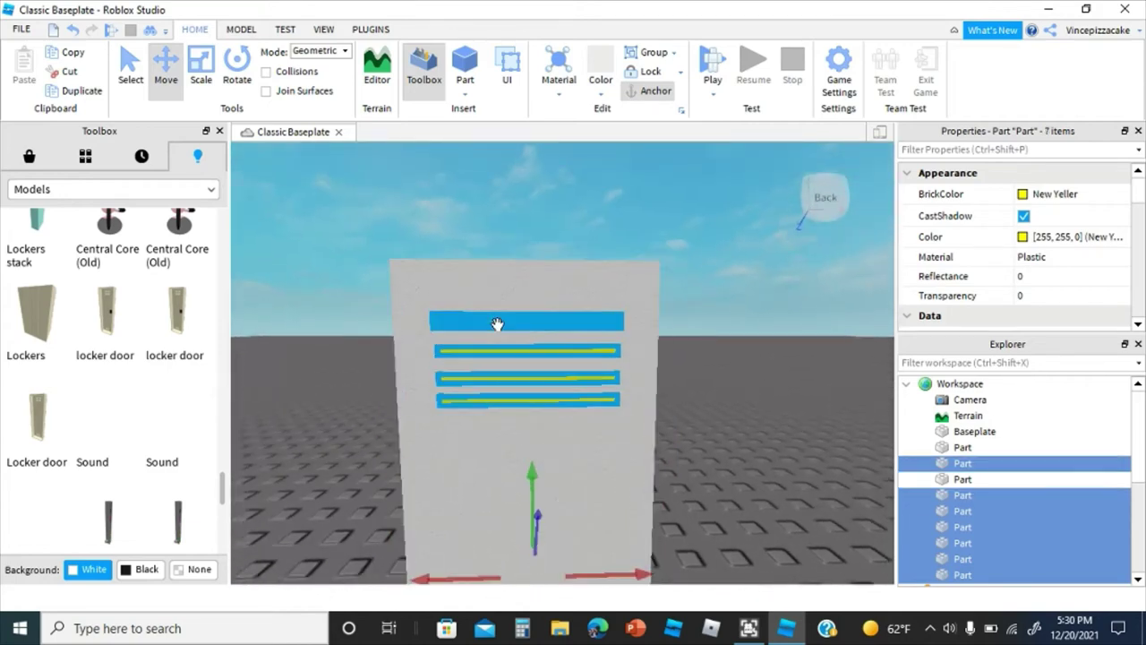
left_click(500, 320, "ctrl")
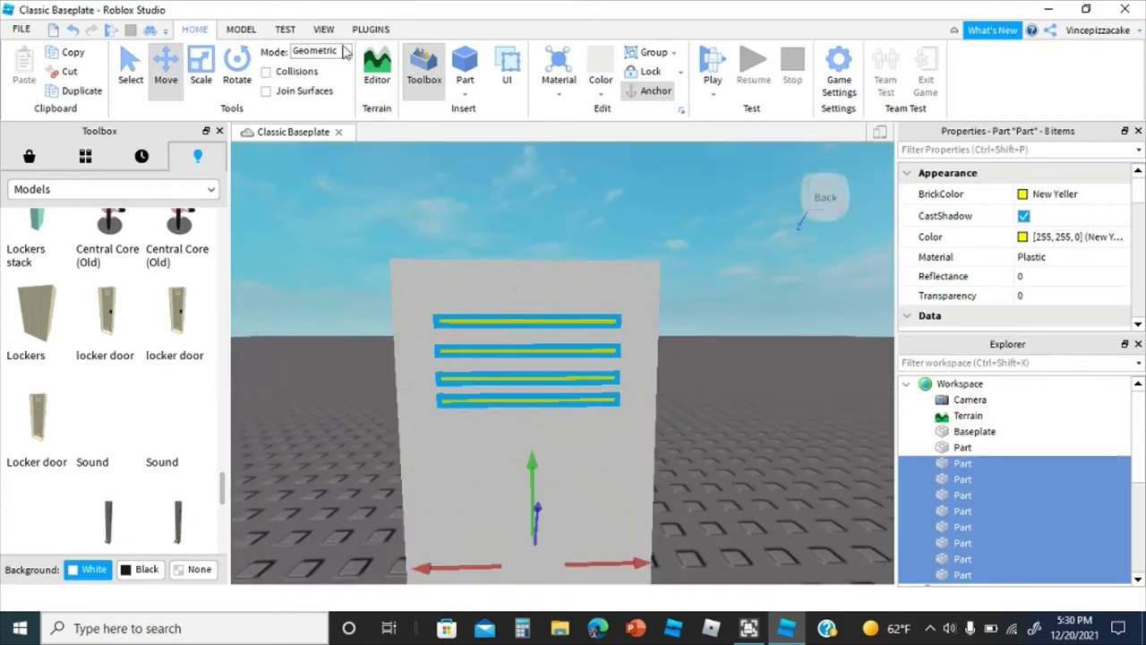
left_click(242, 30)
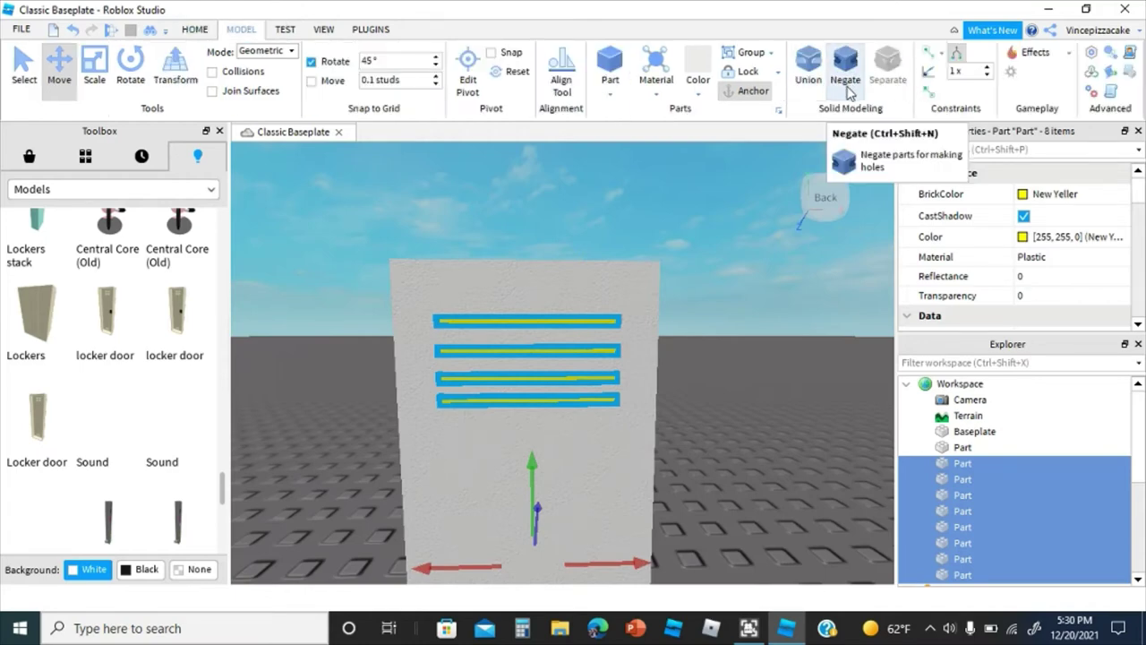
left_click(847, 90)
Step: Select the eight negative parts together with the white door panel and union them to cut the vent slots
right_click_drag(766, 309, 769, 270)
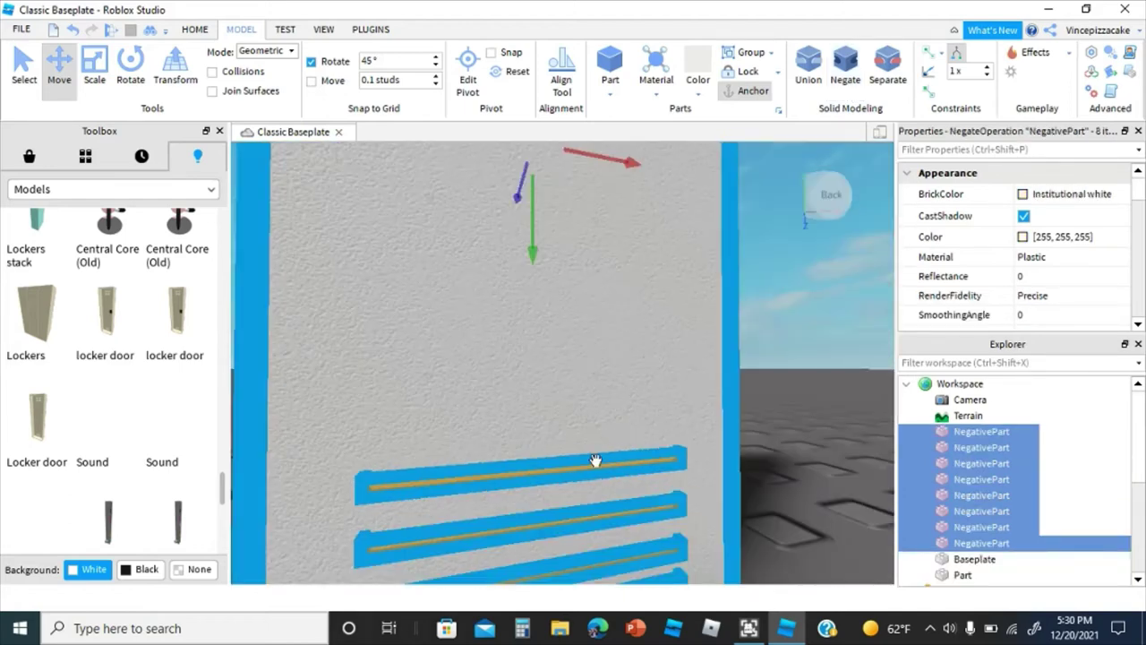
left_click(682, 445)
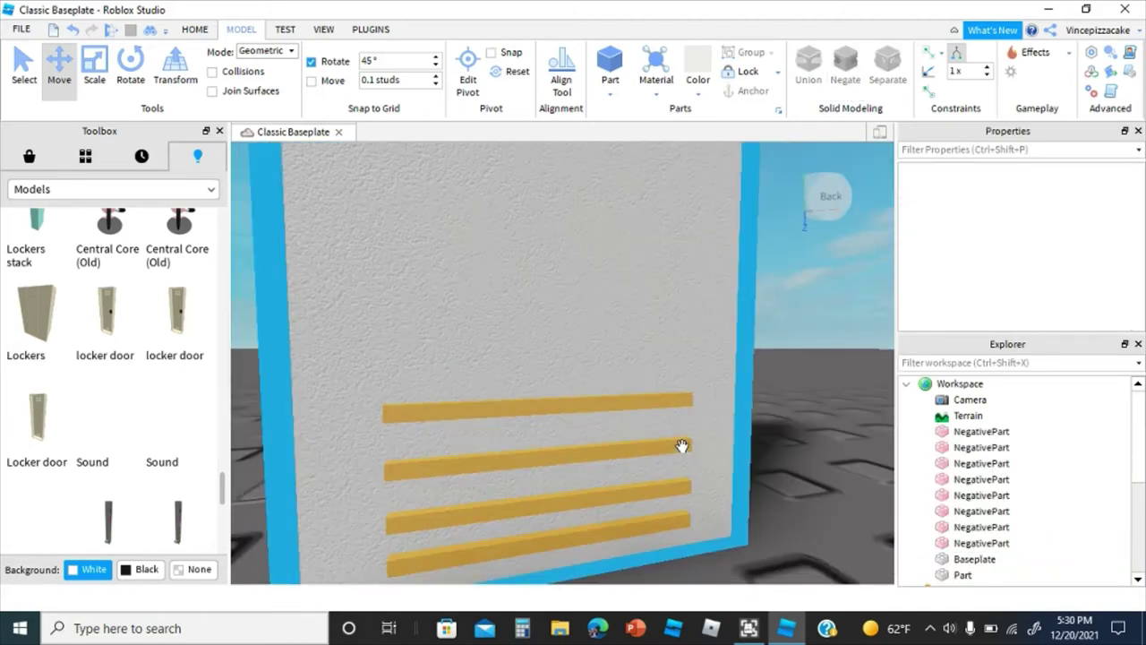
right_click_drag(681, 446, 872, 493)
left_click(977, 543)
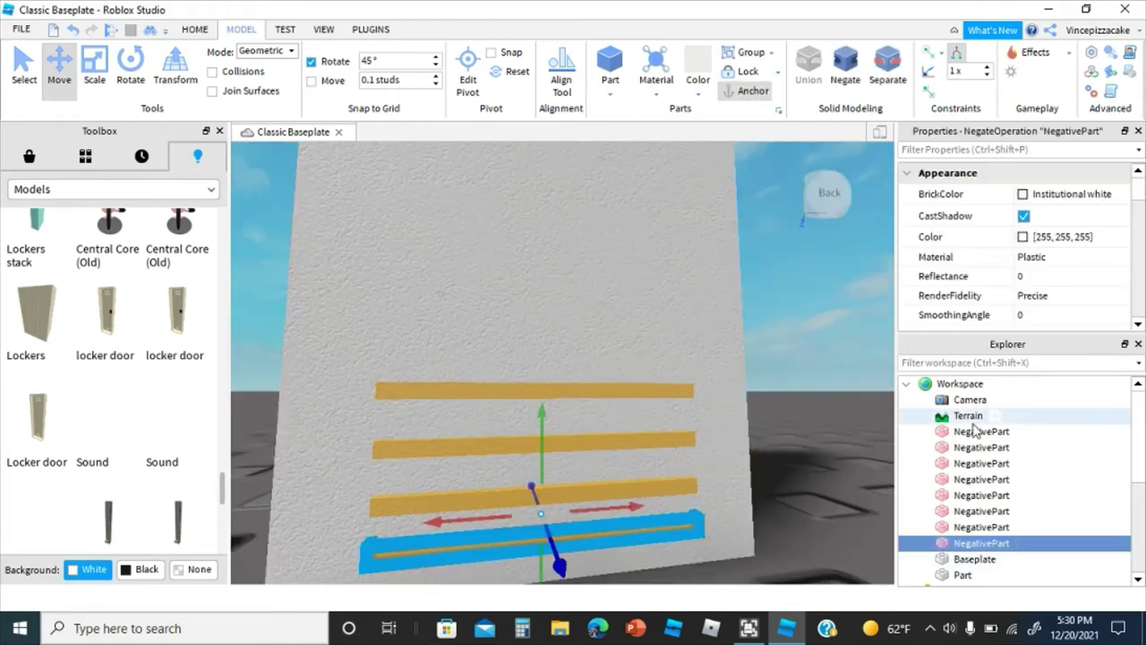
left_click(975, 431, "shift")
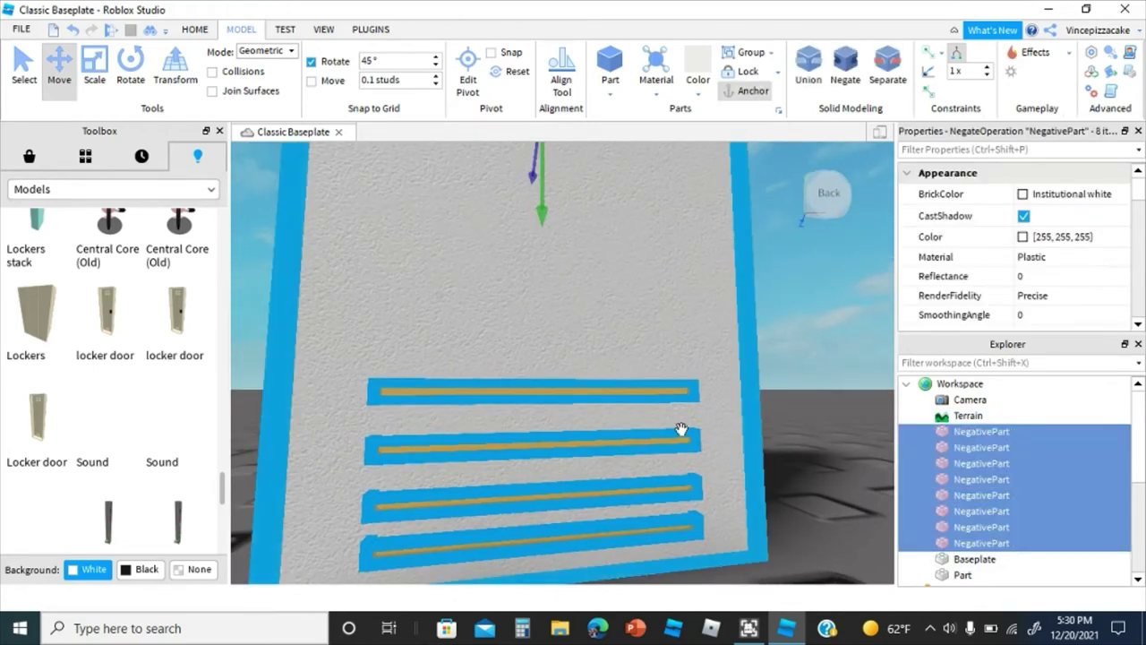
key("s")
key("d")
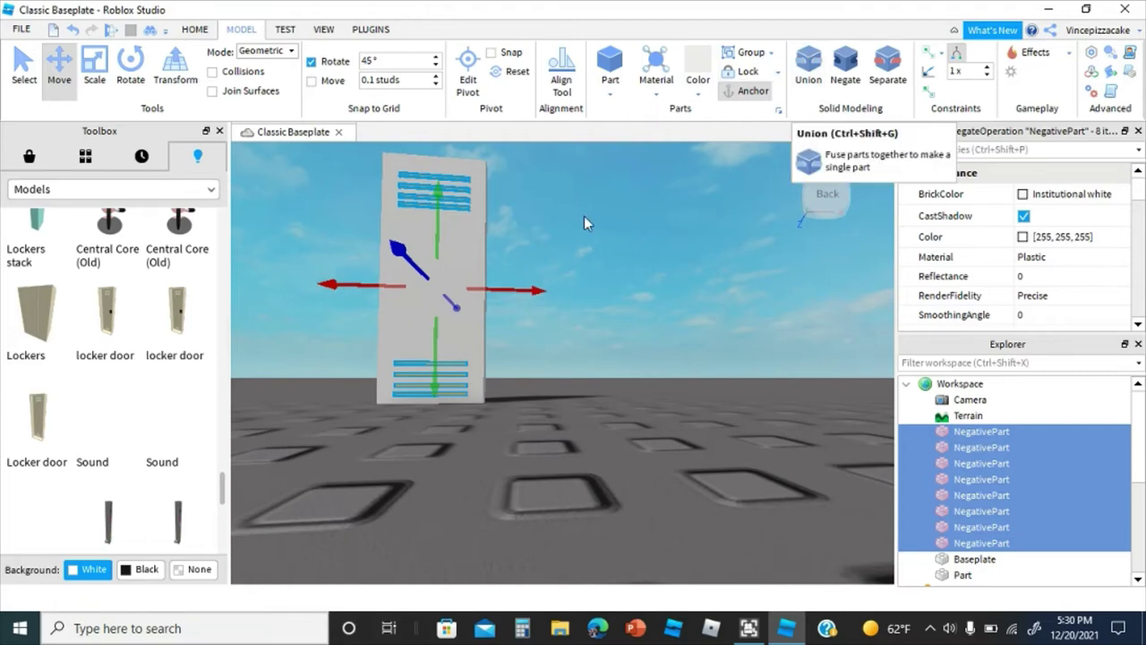
scroll(519, 246, "up", 5)
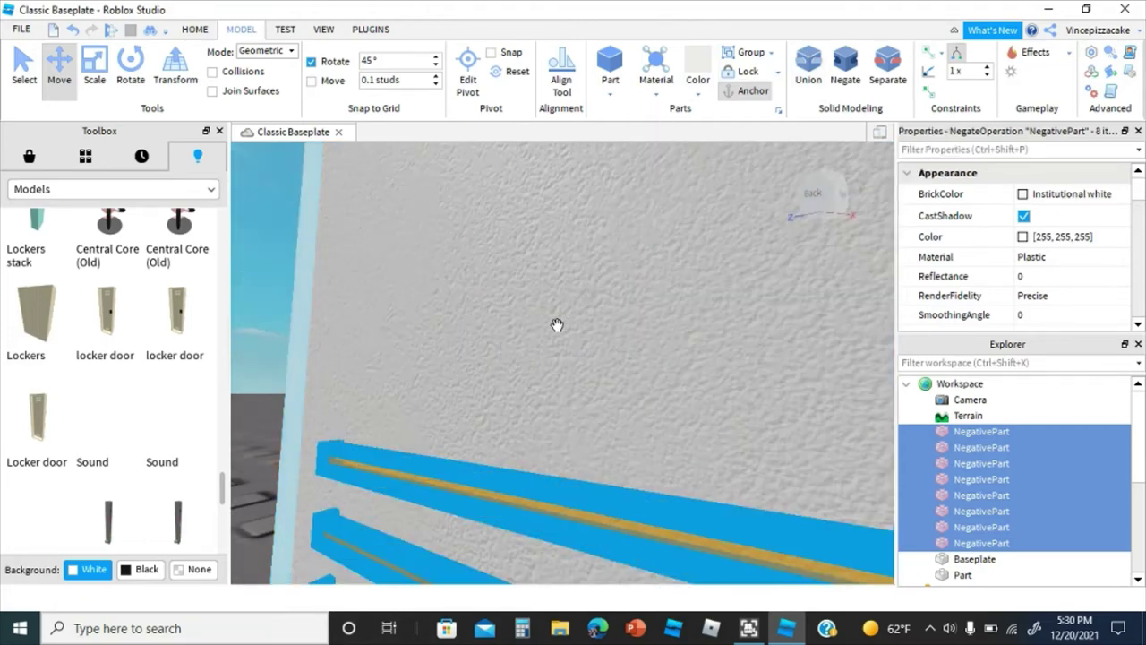
left_click(558, 325, "ctrl")
key("f")
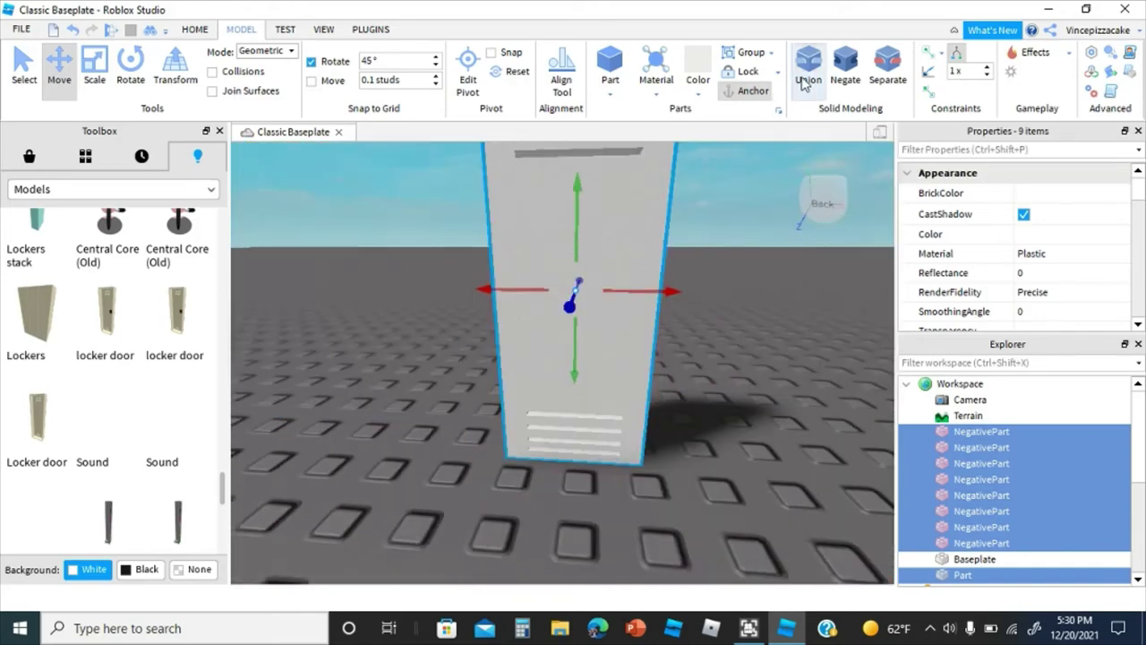
left_click(805, 83)
Step: Deselect the door and examine the vent slots cut through its upper part up close
key("f")
left_click(682, 271)
right_click_drag(683, 271, 682, 272)
key("e")
key("w")
scroll(683, 271, "up", 5)
scroll(680, 269, "down", 2)
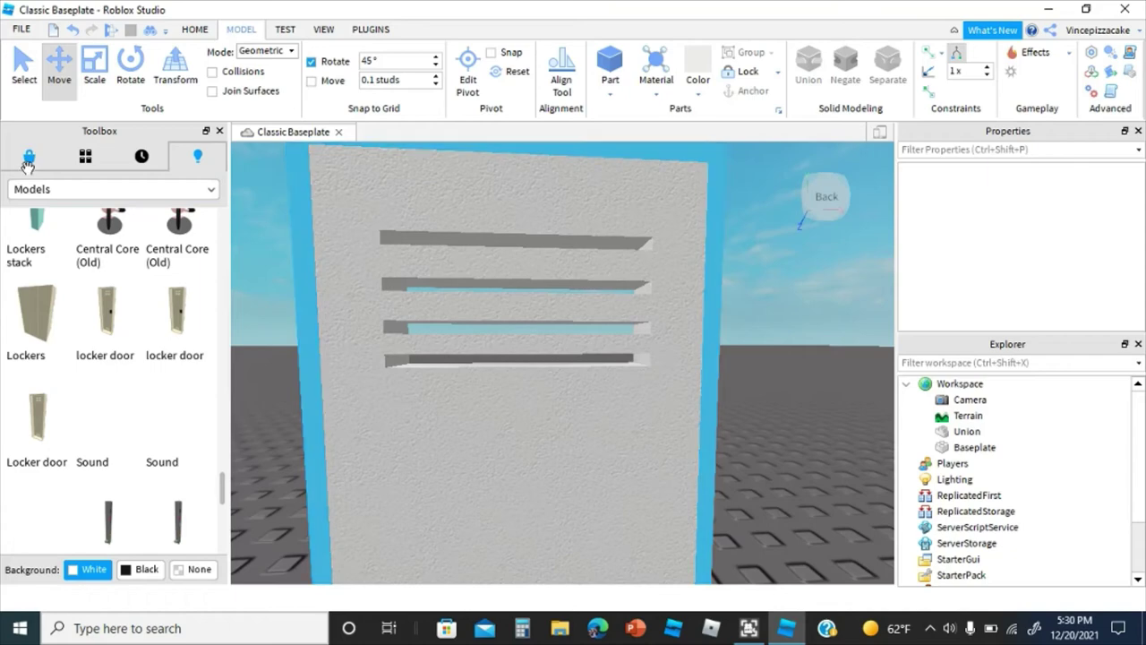
Step: Search the Toolbox marketplace models for "oval mesh"
left_click(28, 156)
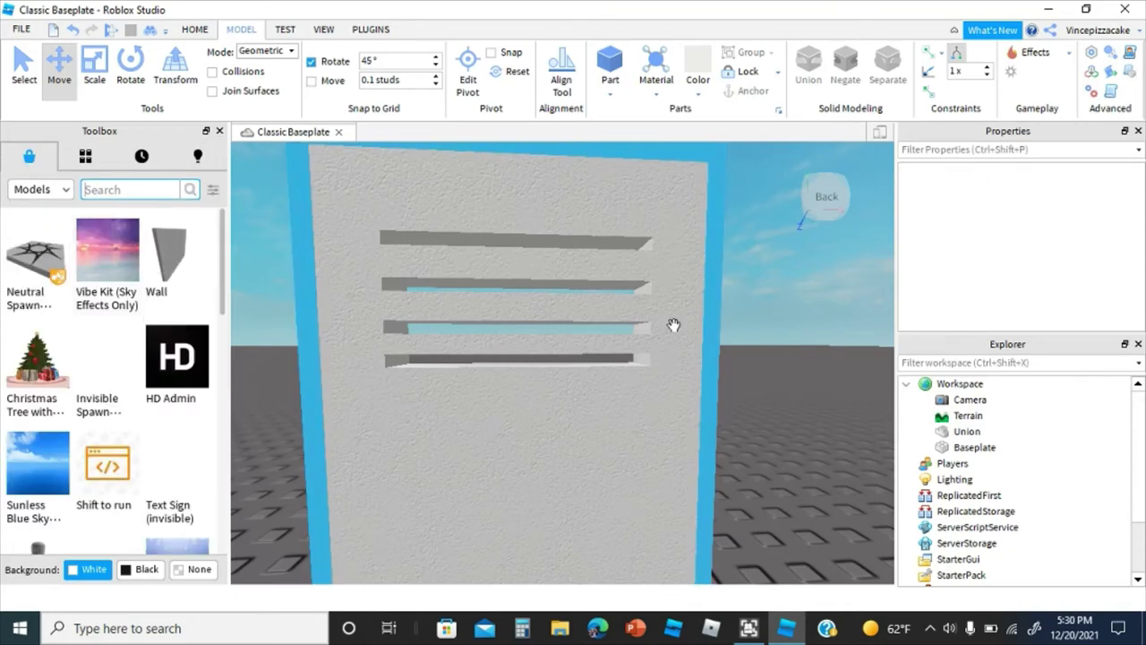
type("ov")
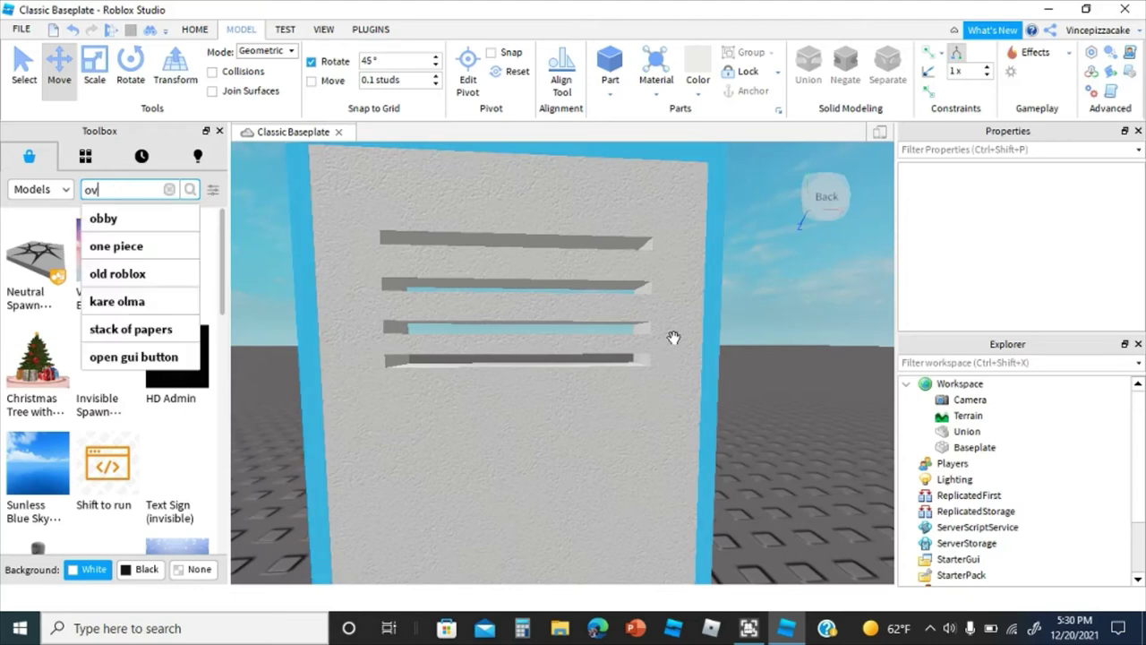
type("al mesh")
key("Return")
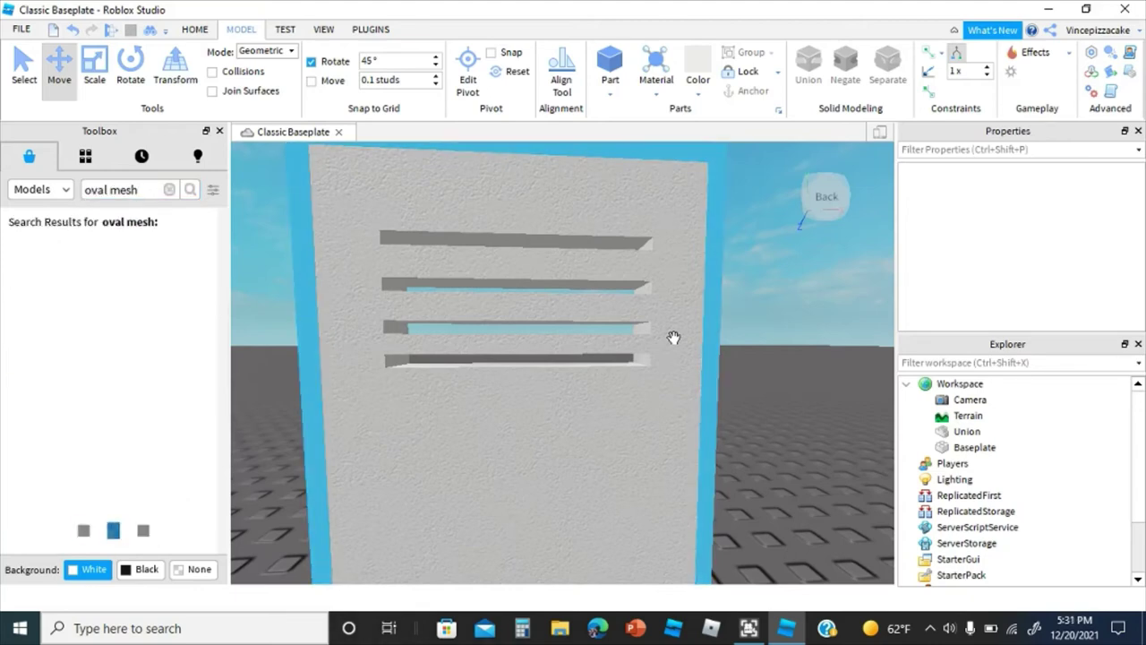
Step: Place the oval mesh at the upper end of the locker door, anchor it and colour it Lily white
scroll(654, 318, "down", 10)
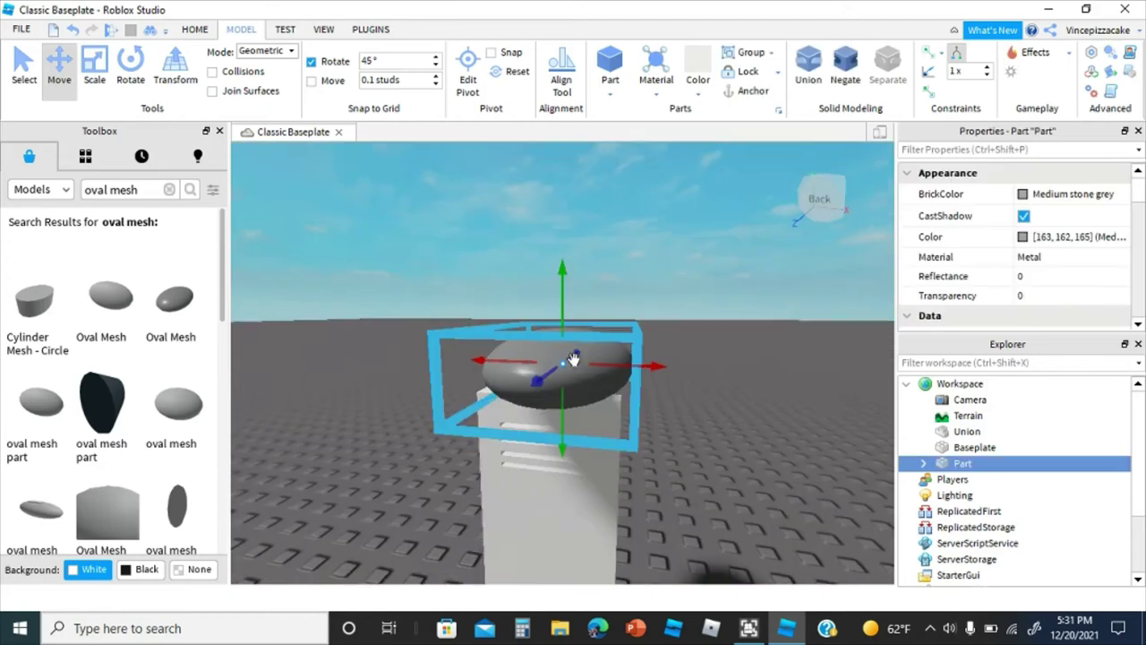
left_click_drag(546, 382, 504, 406)
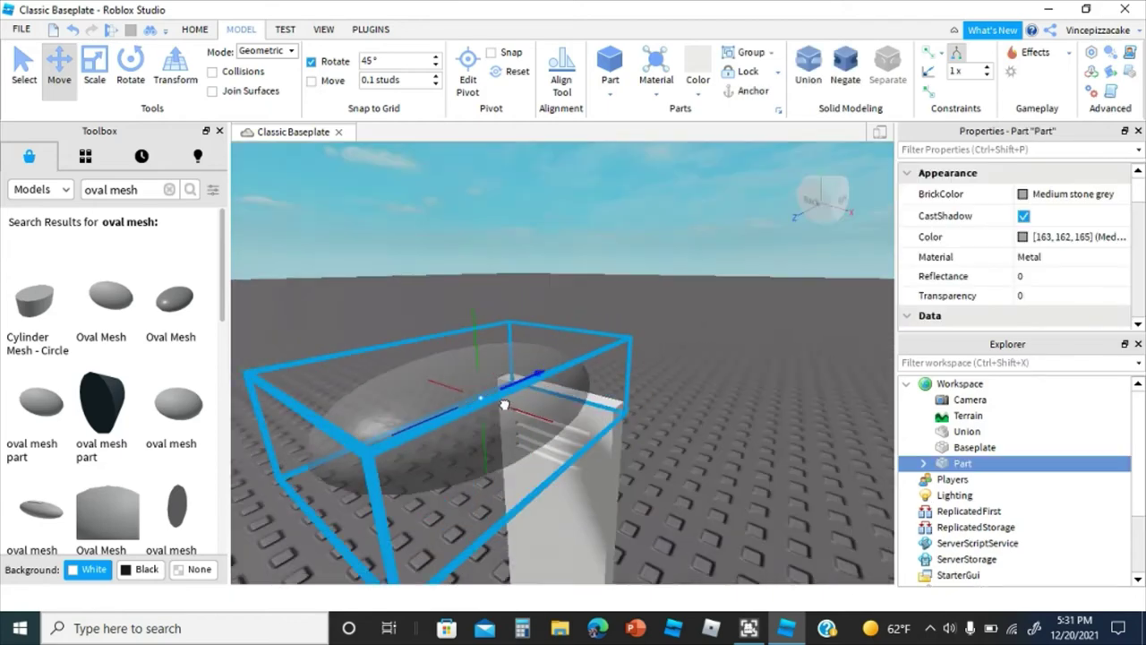
left_click(746, 91)
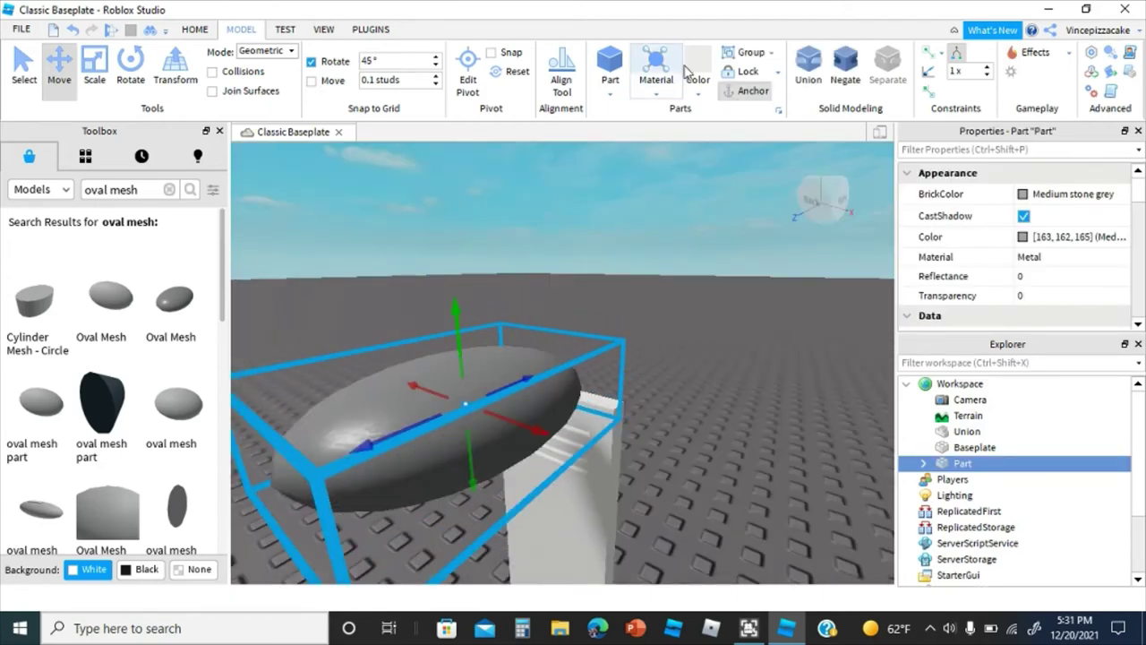
left_click(692, 67)
right_click_drag(419, 383, 456, 355)
scroll(456, 356, "down", 3)
scroll(609, 271, "up", 6)
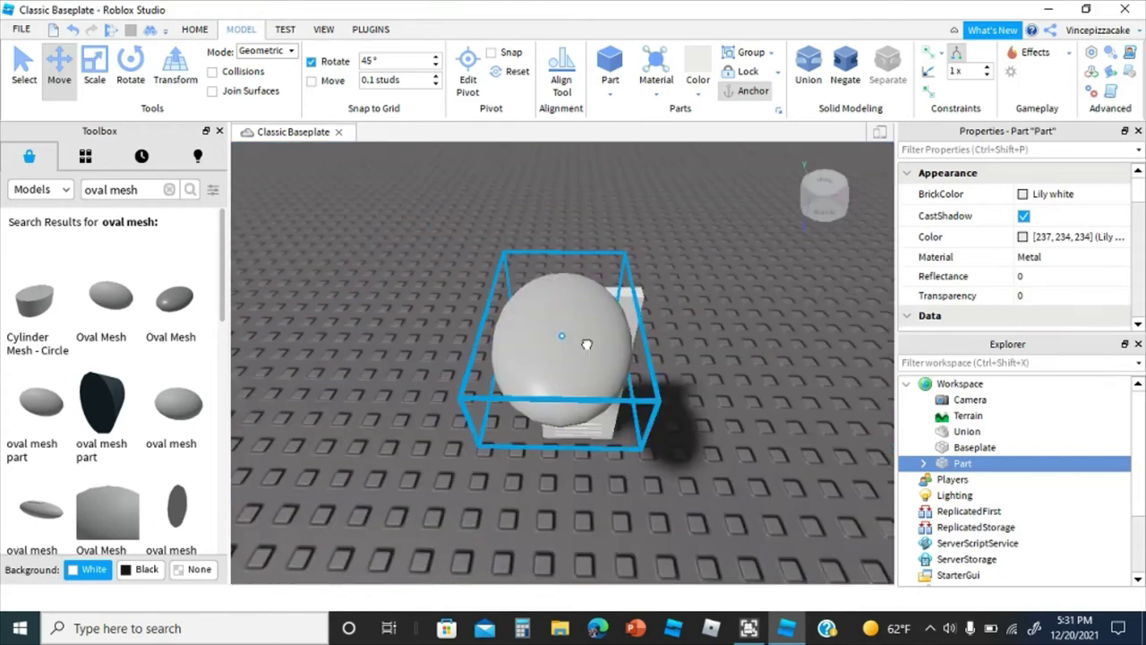
left_click_drag(611, 242, 584, 230)
Step: Scale down the oval mesh's depth and height in front of the door
left_click(93, 82)
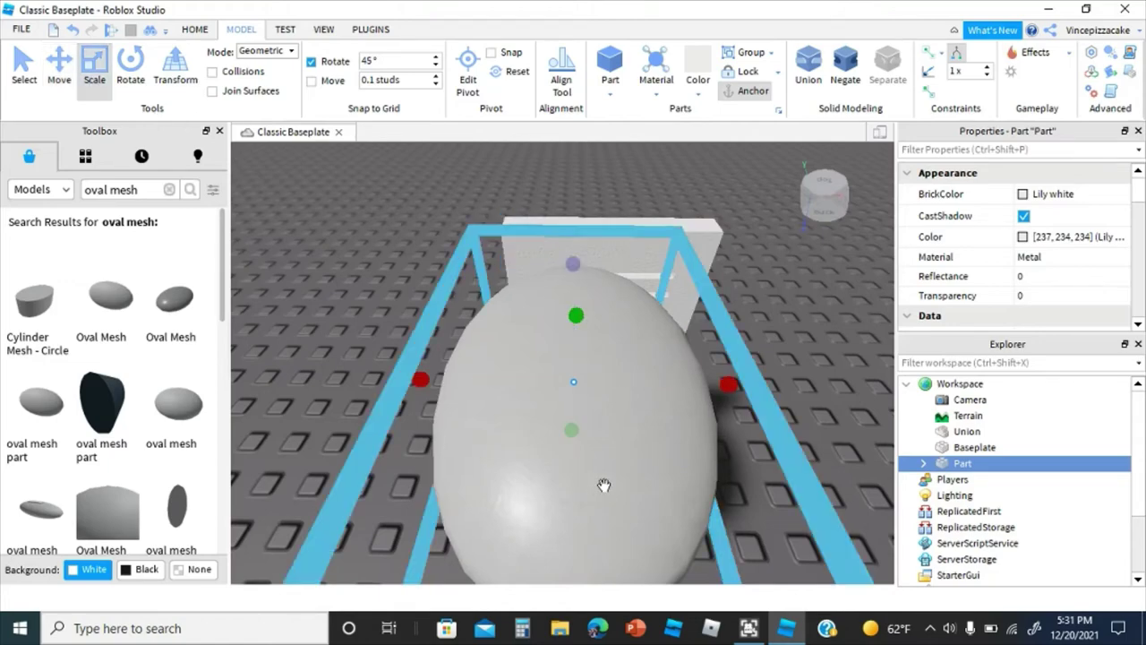
scroll(632, 494, "down", 5)
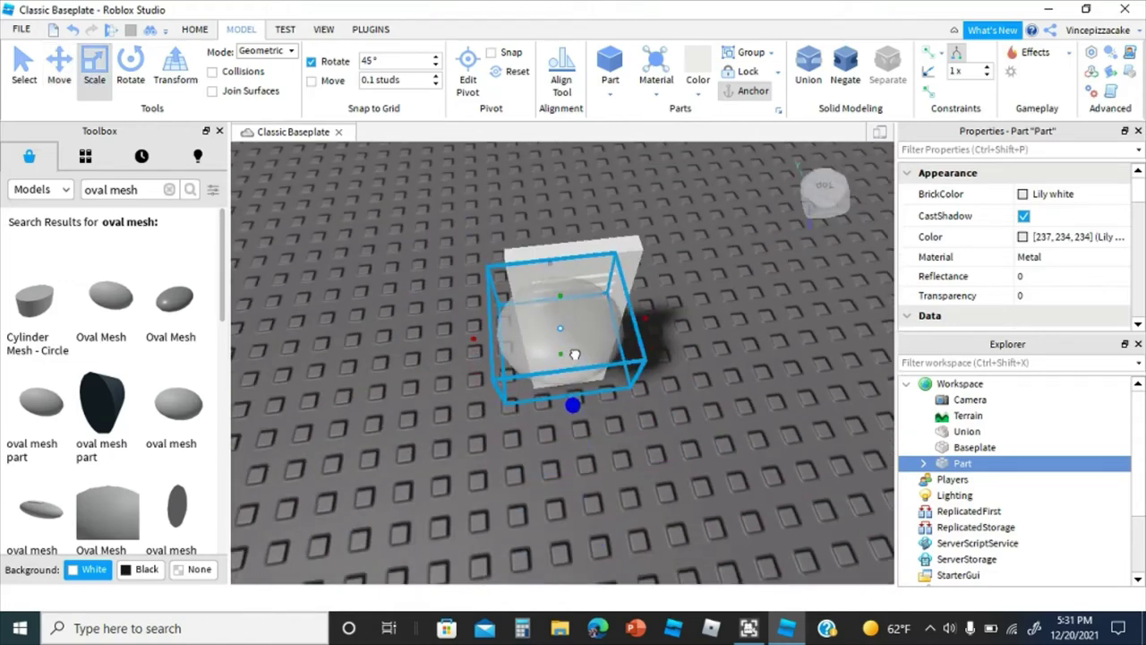
left_click_drag(575, 354, 564, 348)
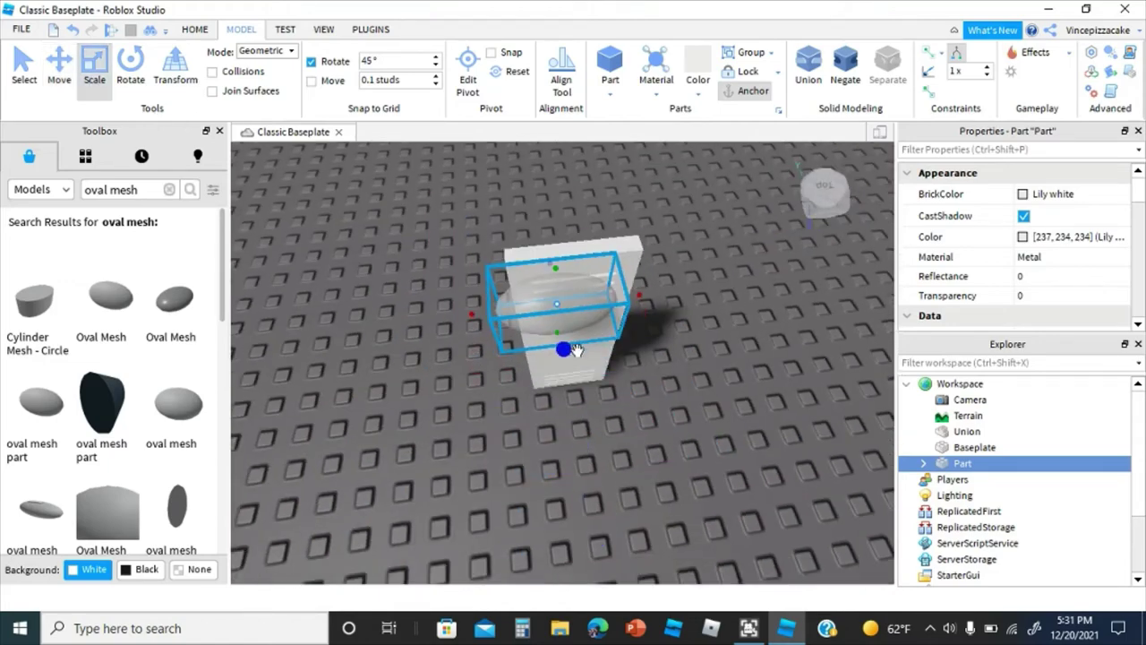
scroll(576, 349, "up", 5)
right_click_drag(576, 348, 576, 350)
scroll(576, 350, "down", 3)
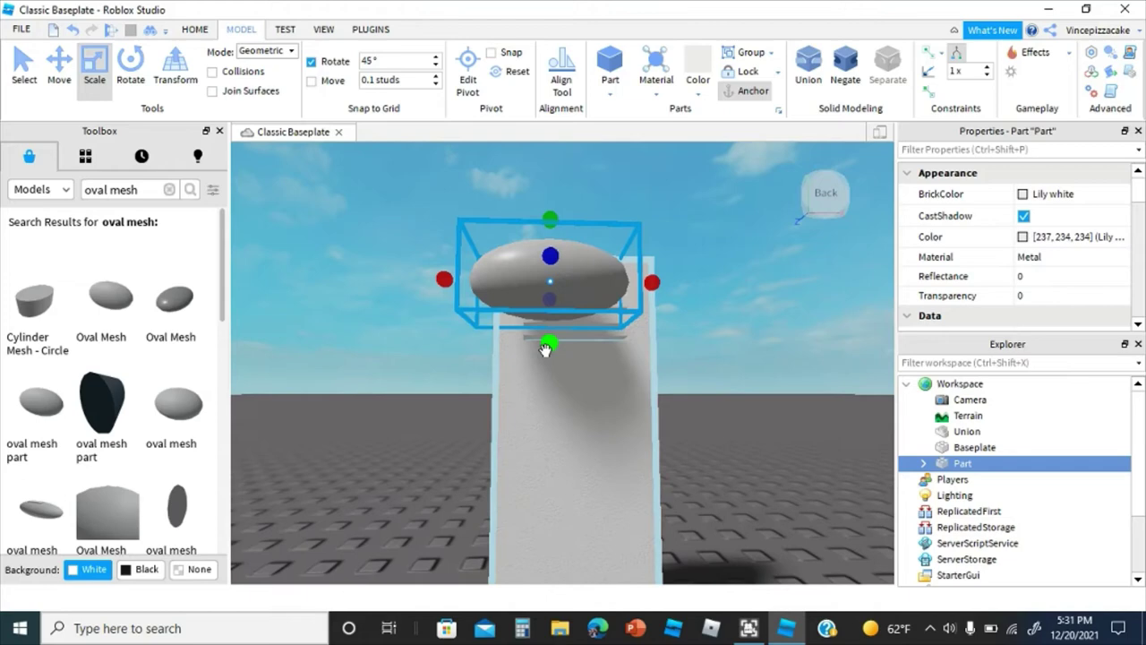
left_click_drag(546, 349, 552, 319)
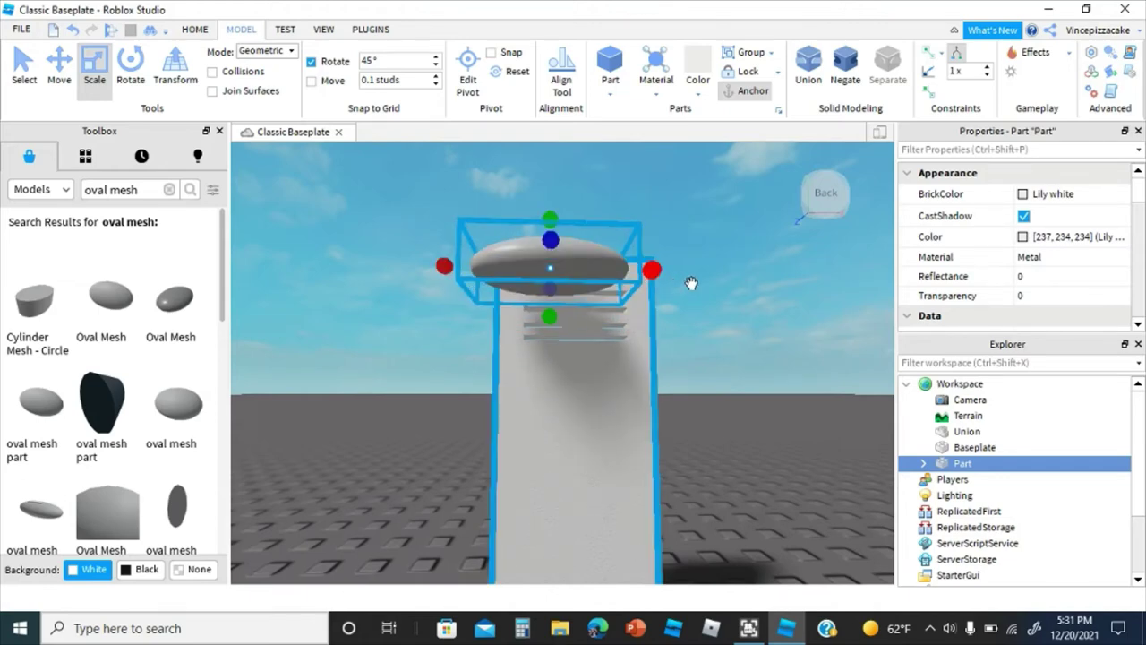
Step: Position the oval mesh over the door's upper vent slots and make it shorter and narrower than the door
mouse_move(691, 283)
left_mouse_down()
mouse_move(686, 263)
mouse_move(704, 267)
left_mouse_up()
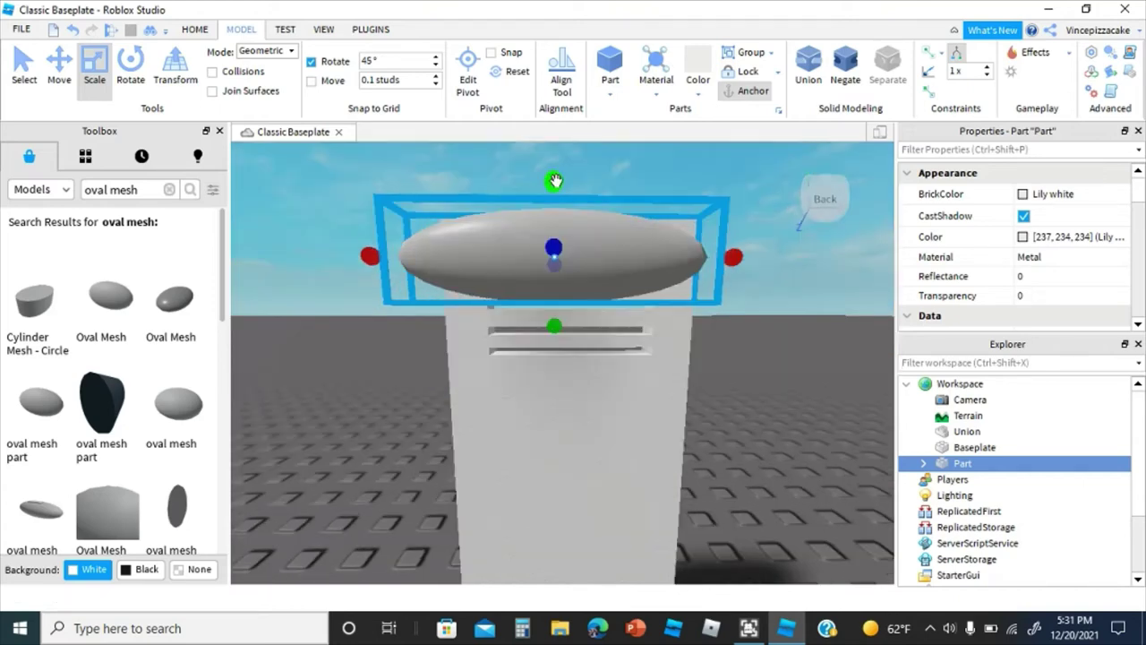
left_click_drag(555, 181, 555, 212)
left_click_drag(373, 269, 437, 274)
left_click_drag(724, 271, 686, 275)
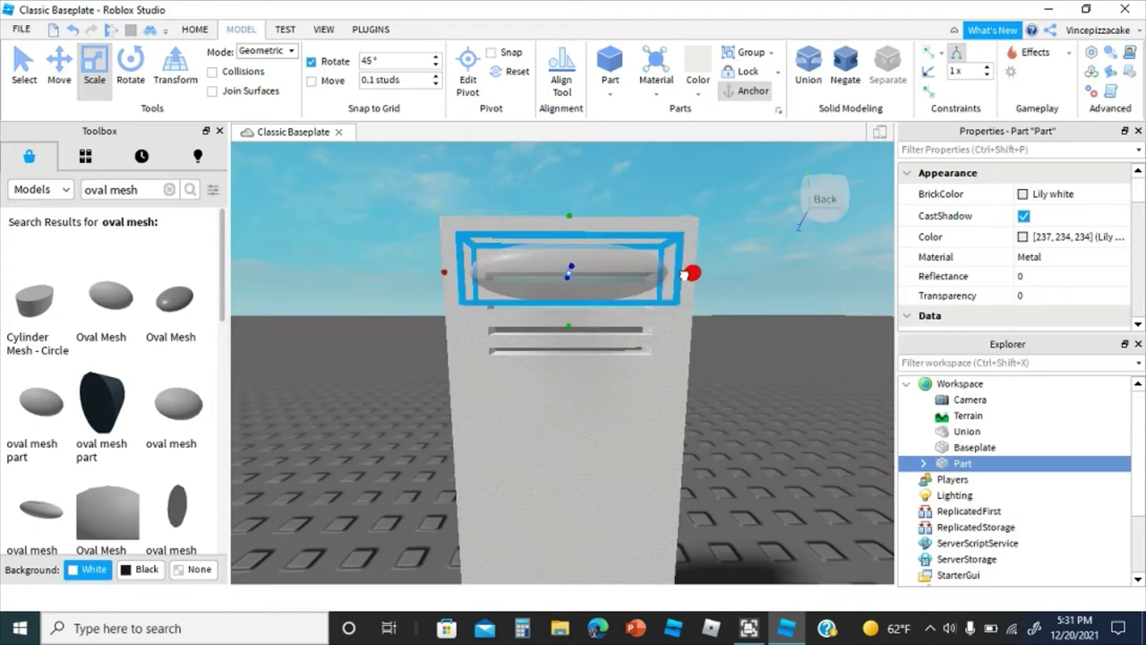
Step: Delete the oval mesh from the door
left_click(702, 299)
mouse_move(706, 303)
right_mouse_down()
mouse_move(702, 291)
mouse_move(676, 294)
mouse_move(693, 291)
right_mouse_up()
left_click(452, 211)
right_click(448, 250)
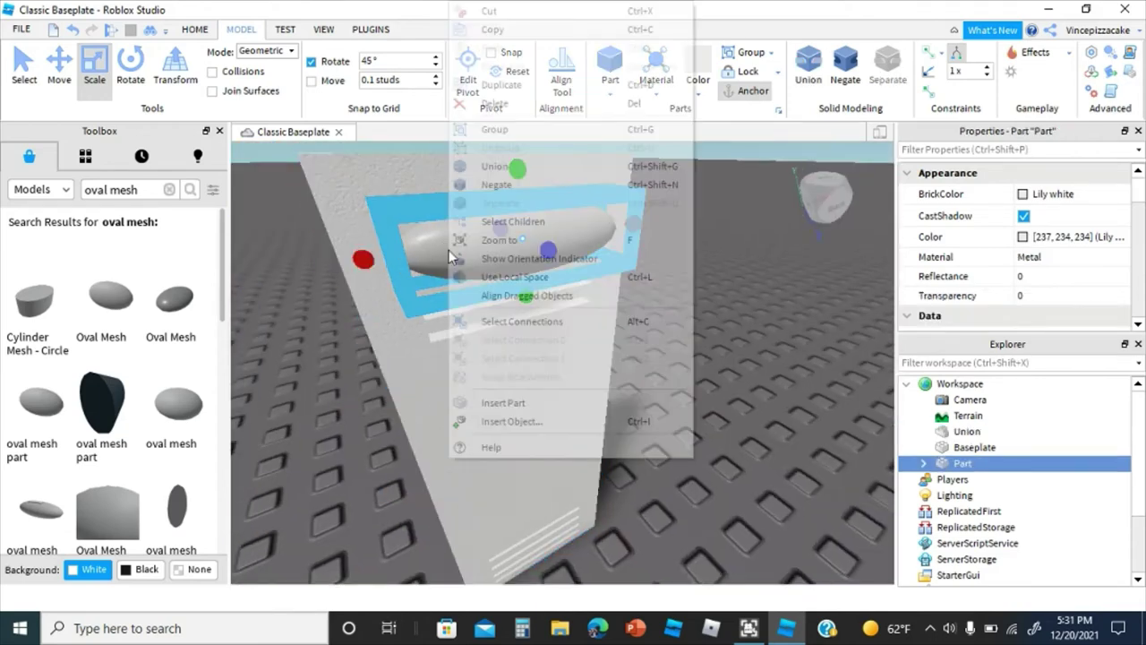
left_click(495, 103)
Step: Select the door union and rename it "locker door"
right_click_drag(543, 320, 545, 322)
scroll(543, 321, "down", 5)
scroll(544, 323, "up", 2)
right_click_drag(609, 306, 608, 306)
left_click(466, 299)
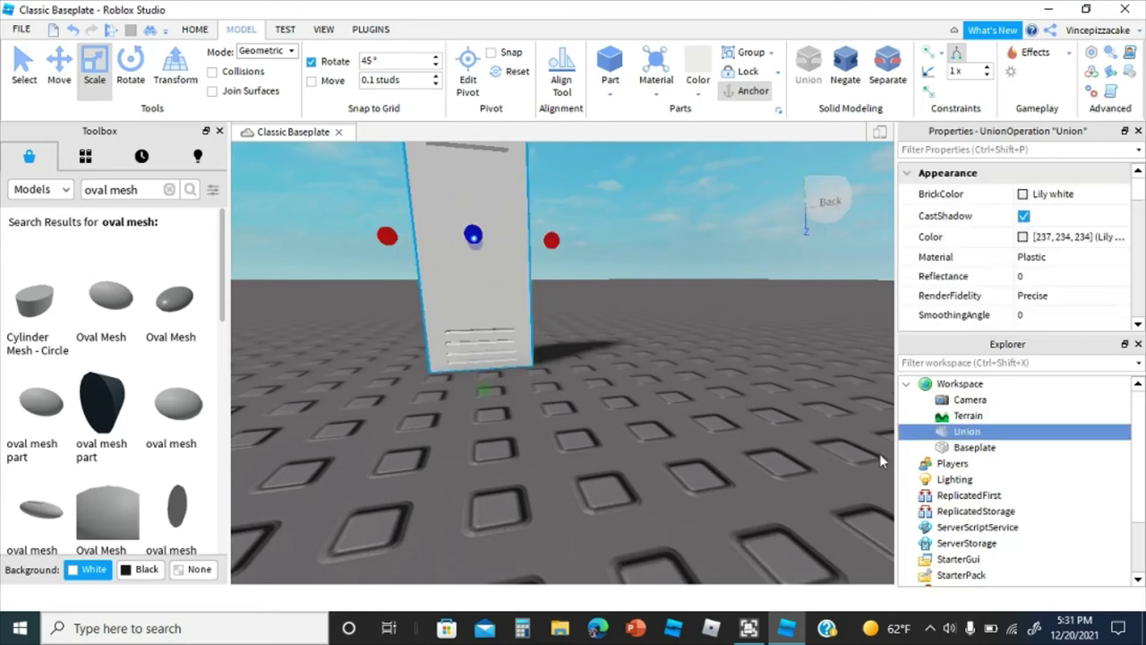
right_click(905, 431)
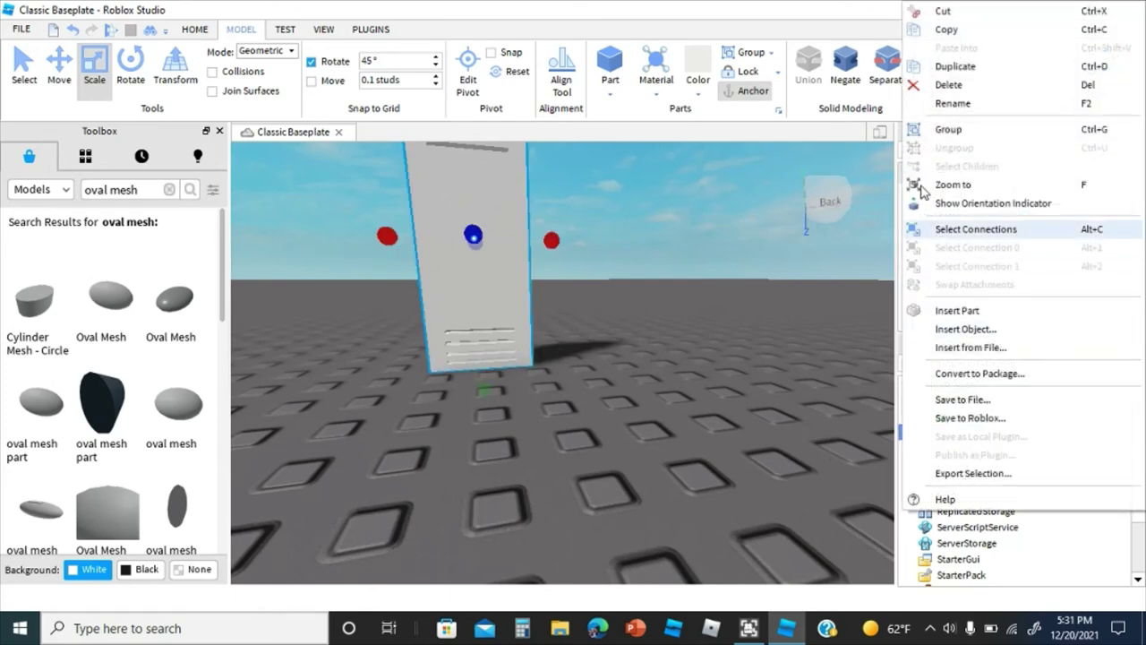
left_click(959, 103)
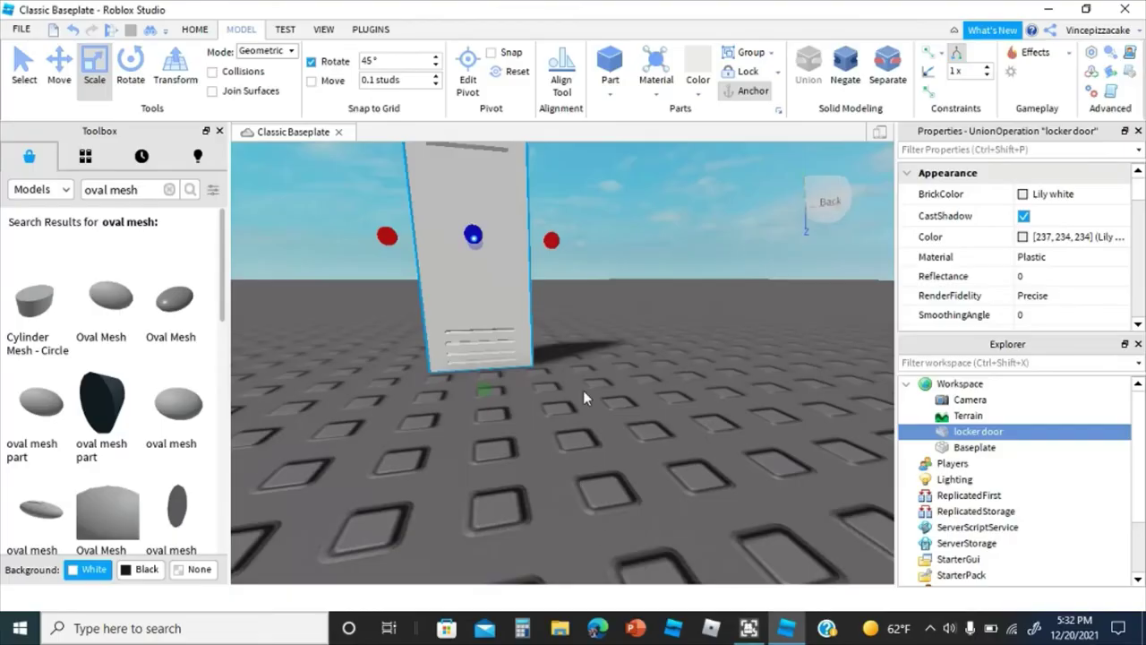
Step: Group the door union into a model and name the model "Locker Door"
key("ctrl+g")
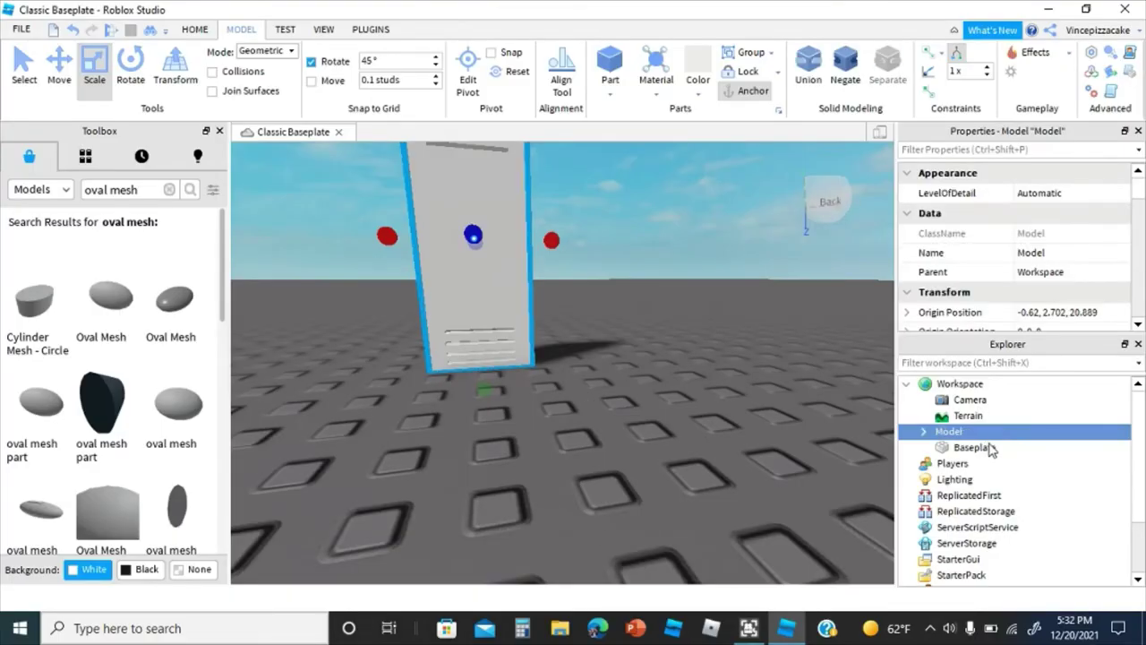
right_click(959, 431)
left_click(955, 105)
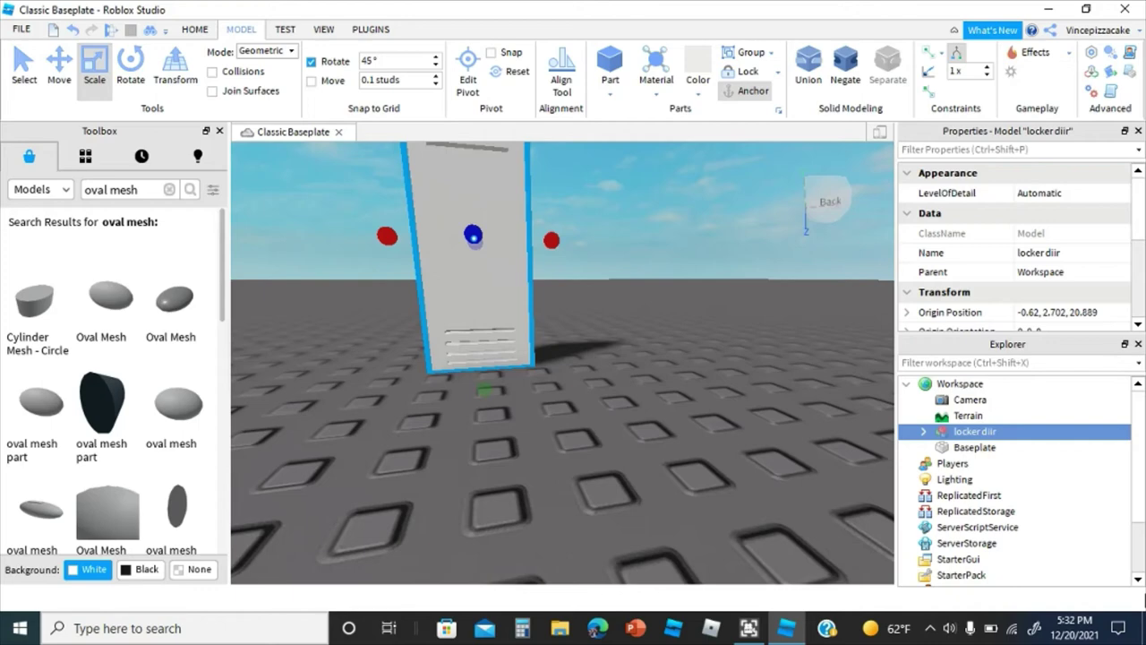
right_click(1003, 431)
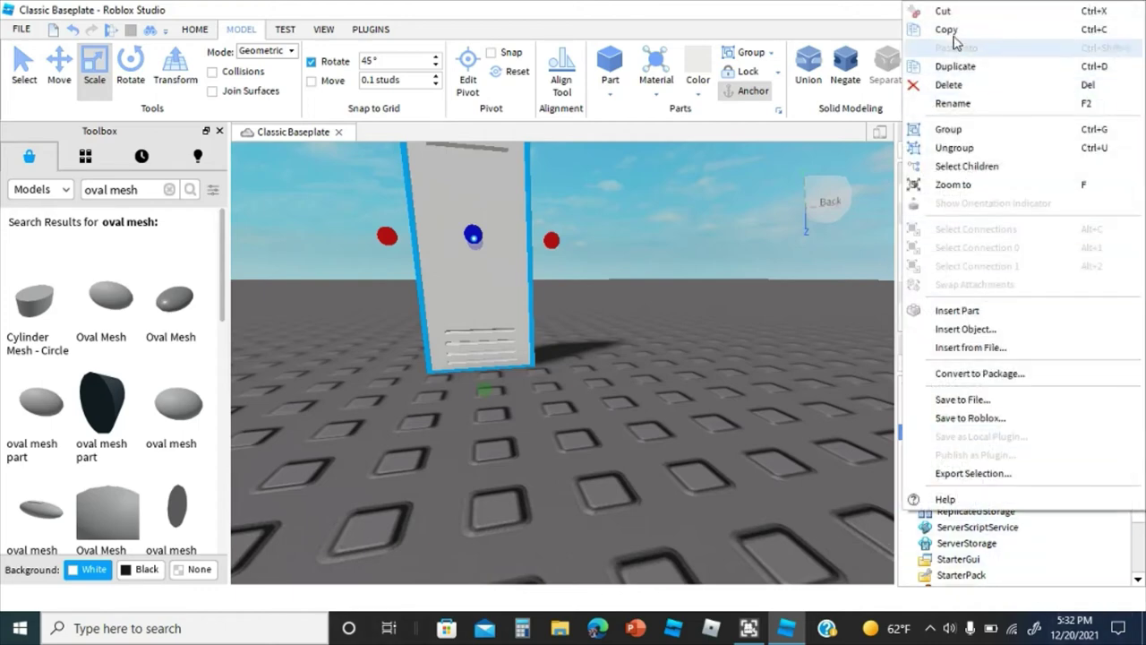
left_click(953, 103)
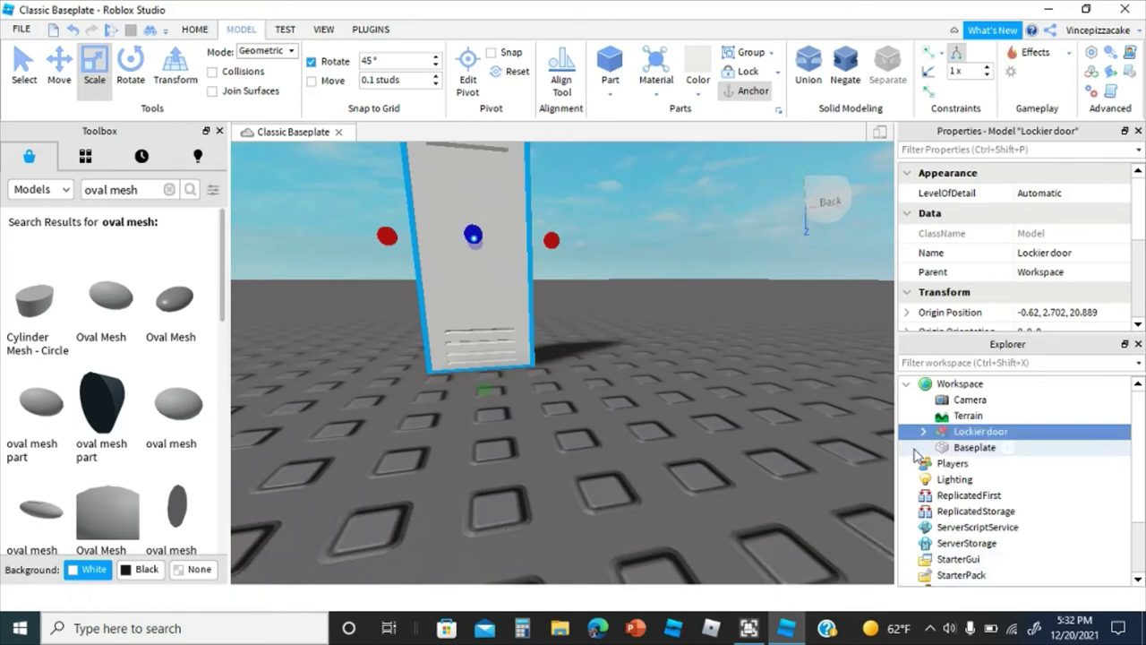
right_click(952, 433)
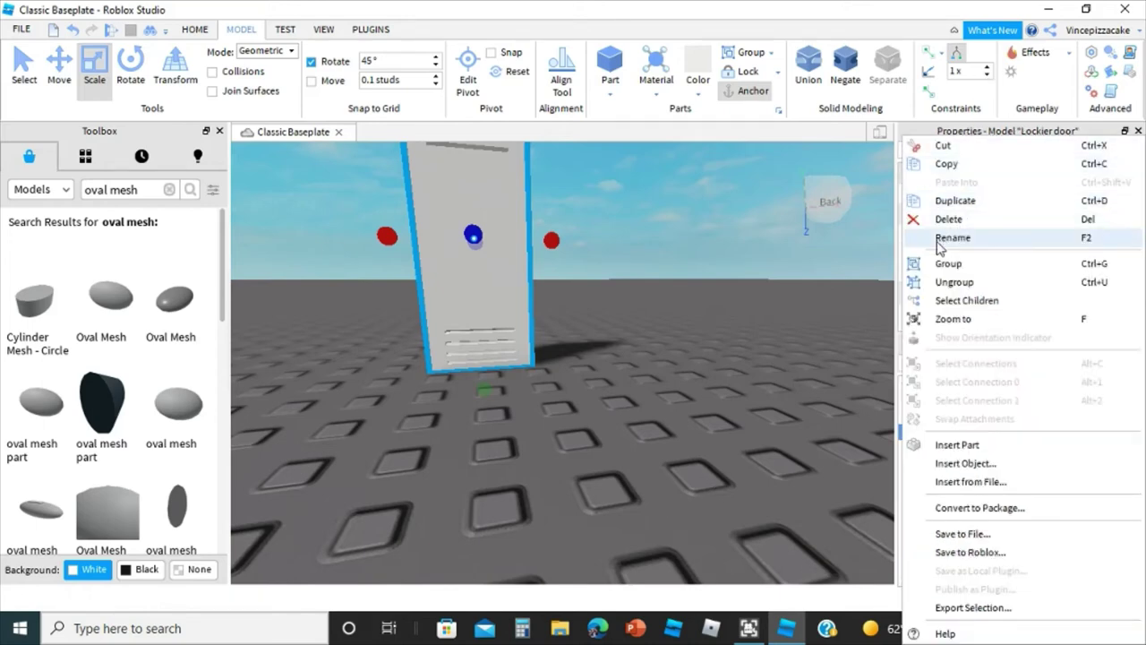
left_click(953, 237)
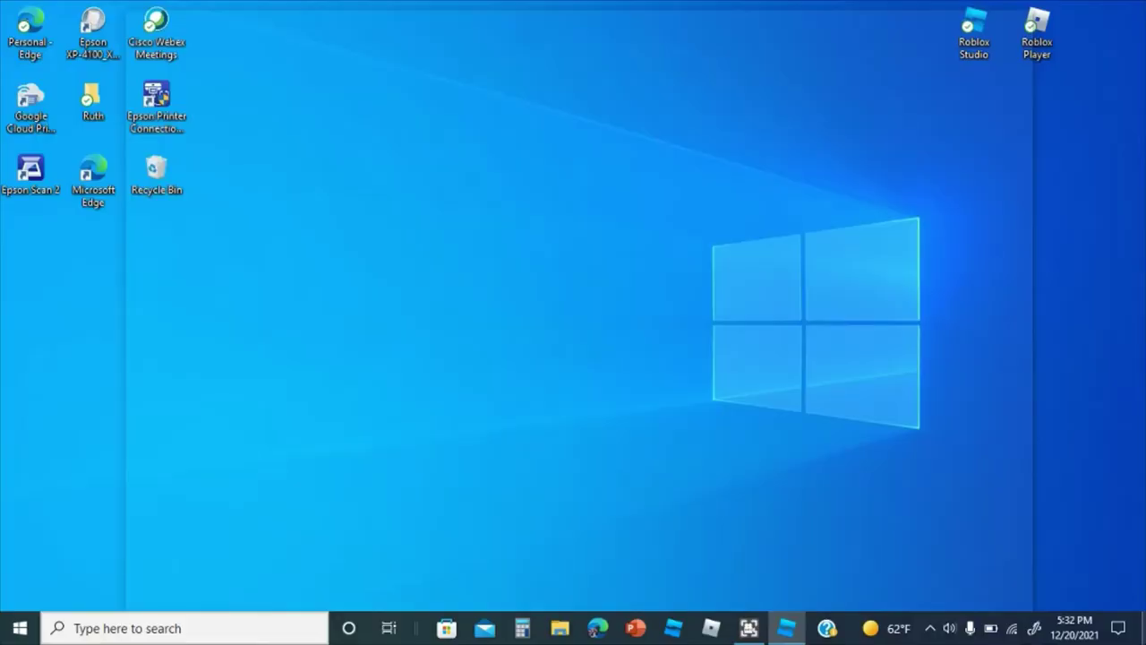
type("LK")
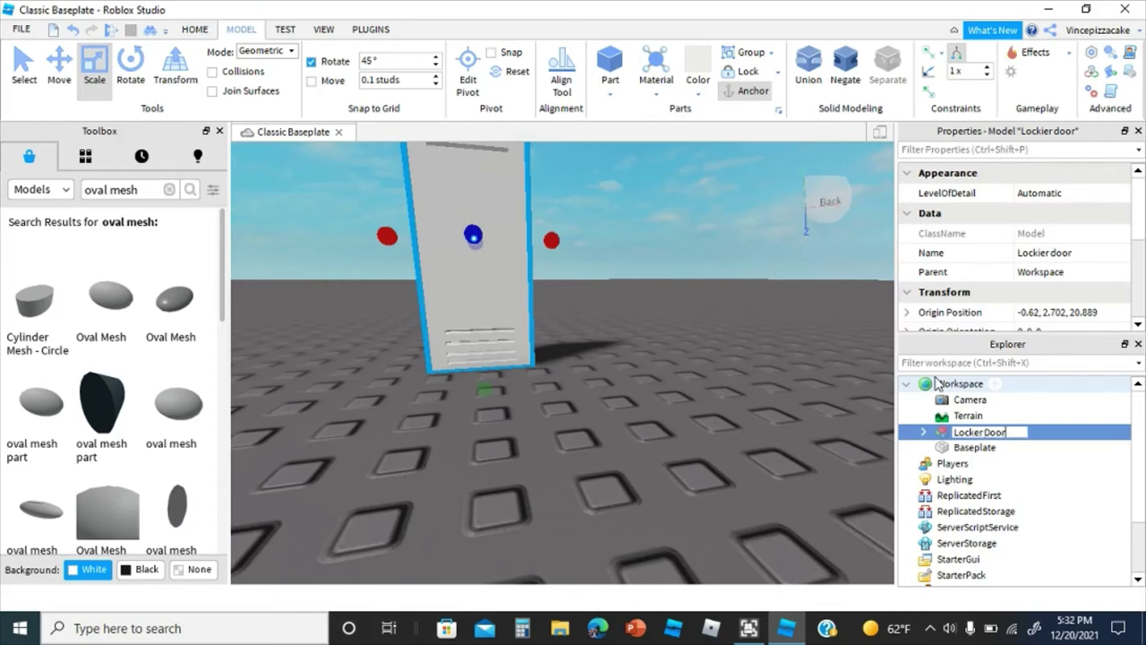
mouse_move(708, 408)
right_mouse_down()
mouse_move(687, 390)
mouse_move(703, 415)
right_mouse_up()
left_click(687, 390)
Step: Insert an anchored cylinder near the door's lower vent slots and colour it Really black
scroll(704, 416, "up", 3)
scroll(702, 407, "down", 5)
scroll(702, 408, "up", 6)
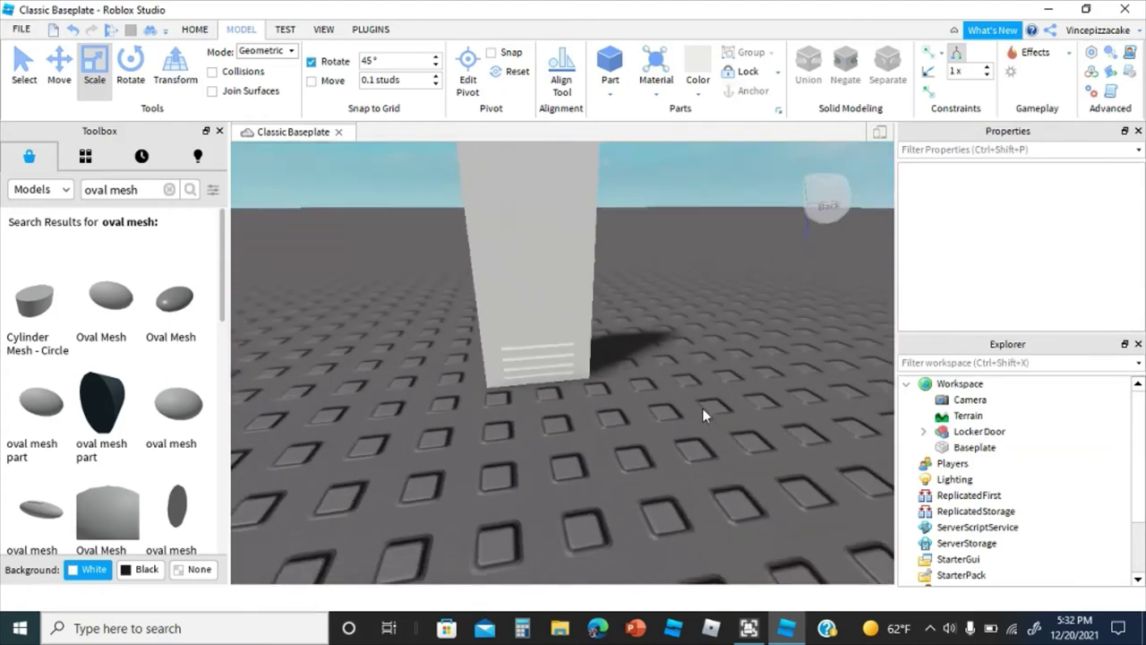
right_click_drag(643, 359, 609, 233)
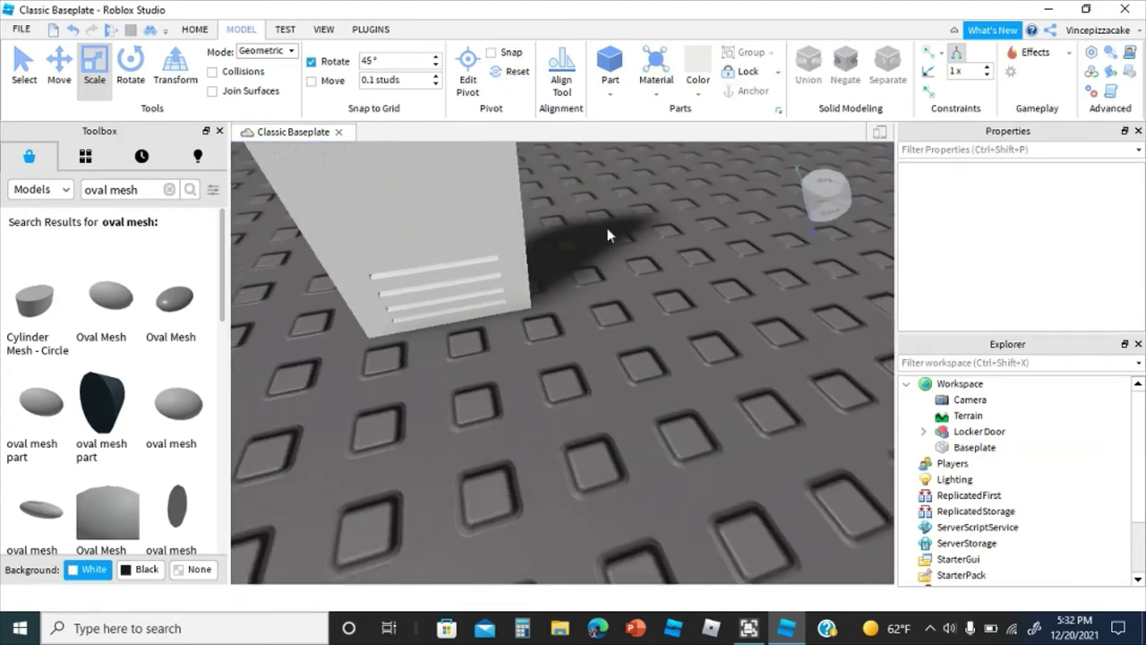
left_click(610, 92)
left_click(615, 172)
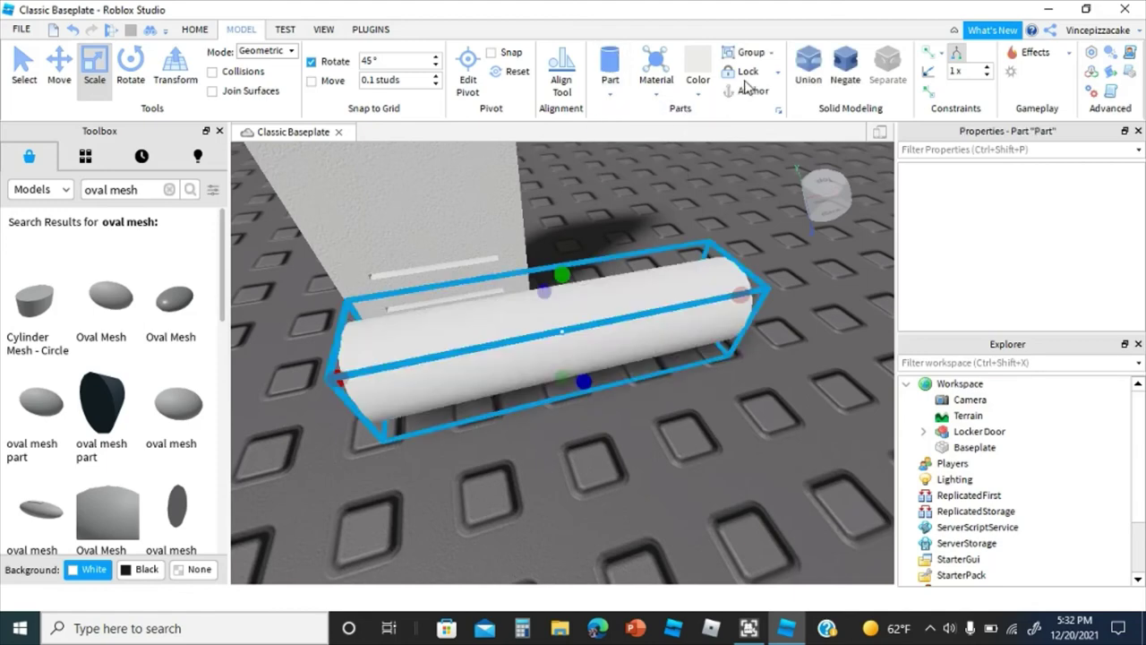
left_click(514, 186)
left_click(558, 290)
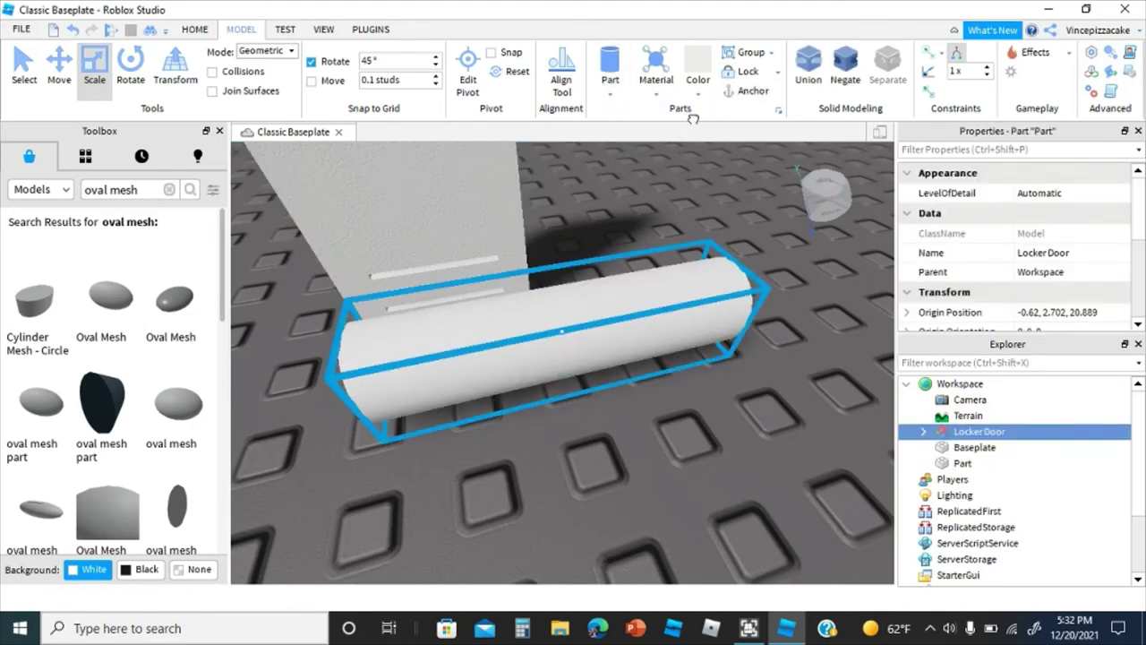
key("ctrl+z")
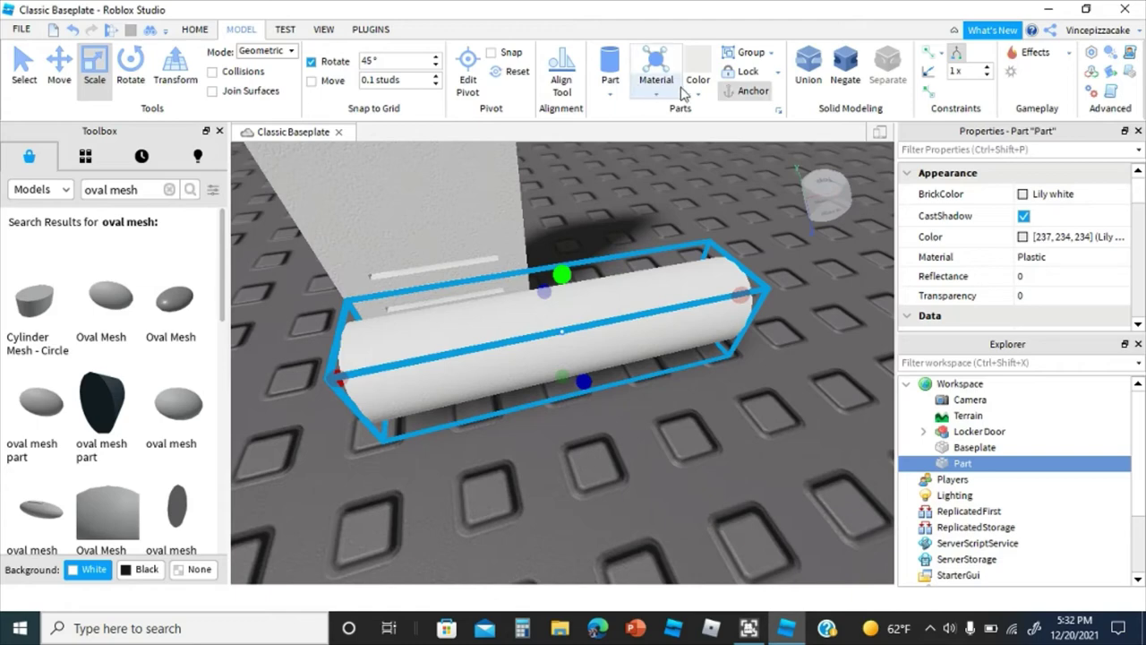
left_click(699, 81)
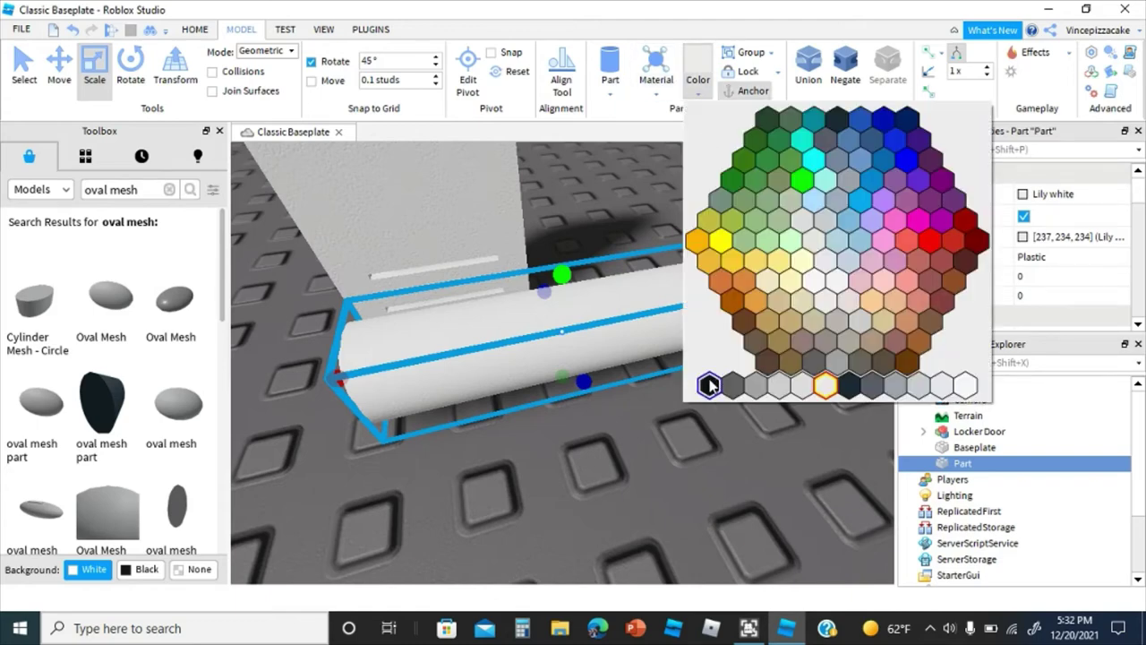
left_click(708, 381)
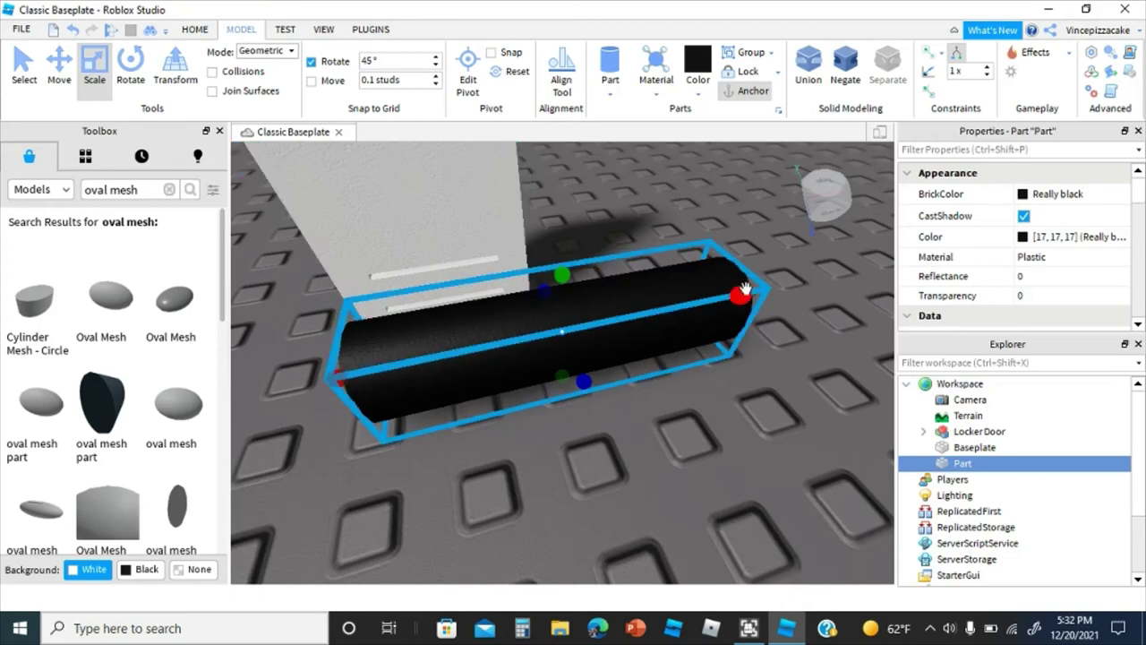
Step: Rotate the black cylinder perpendicular to the door and move it onto the door's front face above the lower slots
left_click(130, 67)
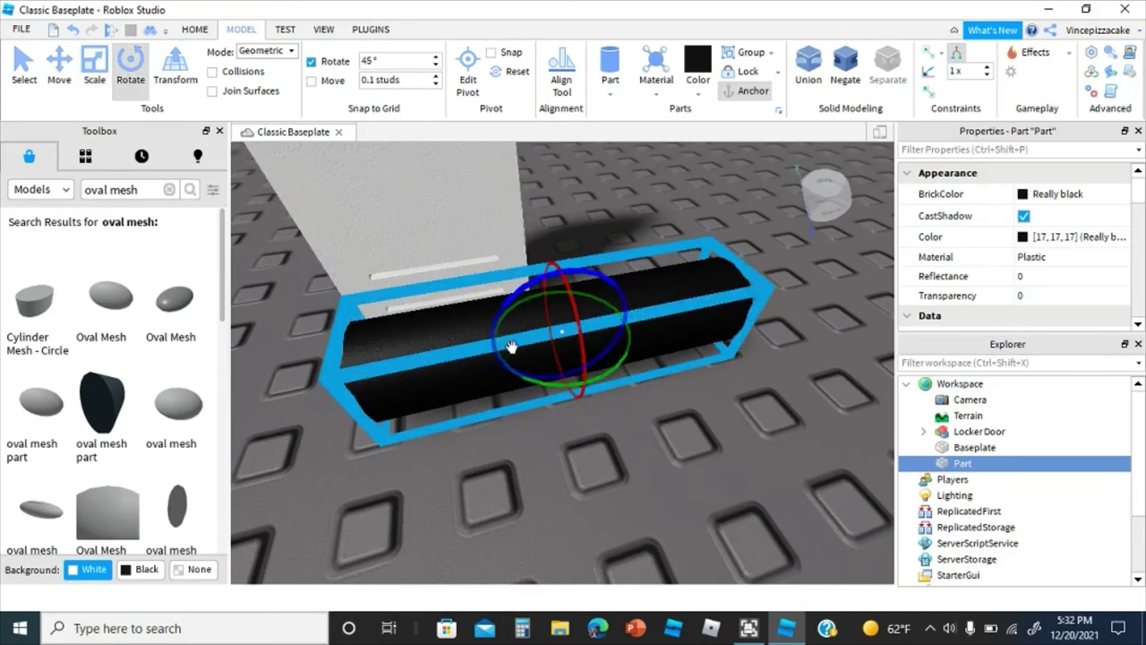
left_click_drag(510, 348, 627, 340)
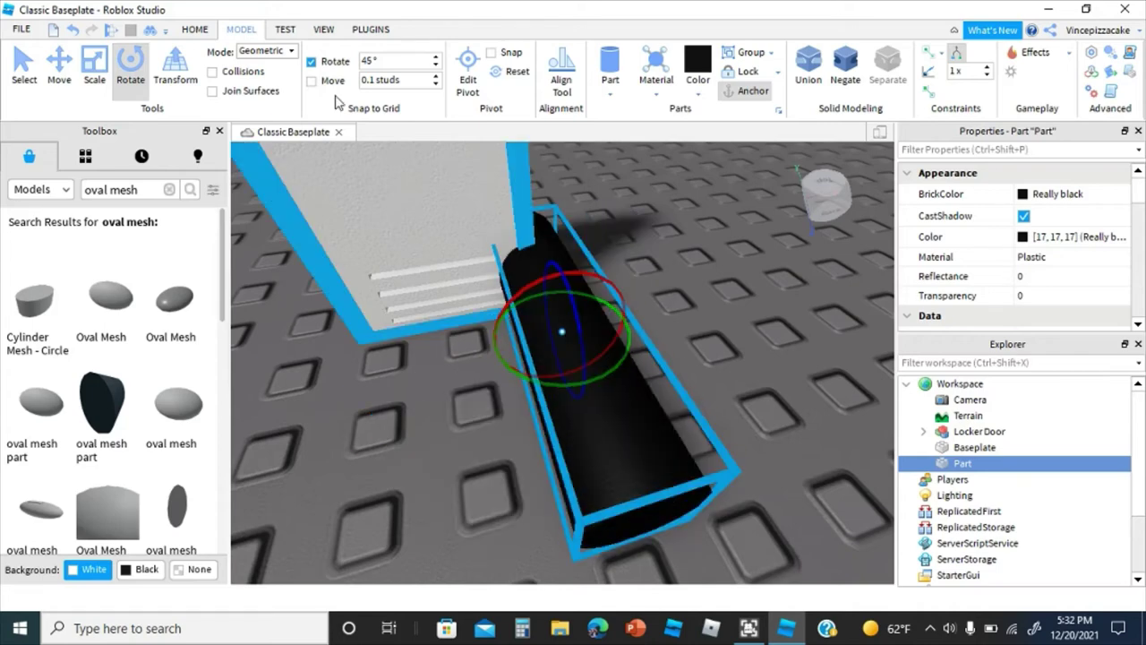
double_click(368, 60)
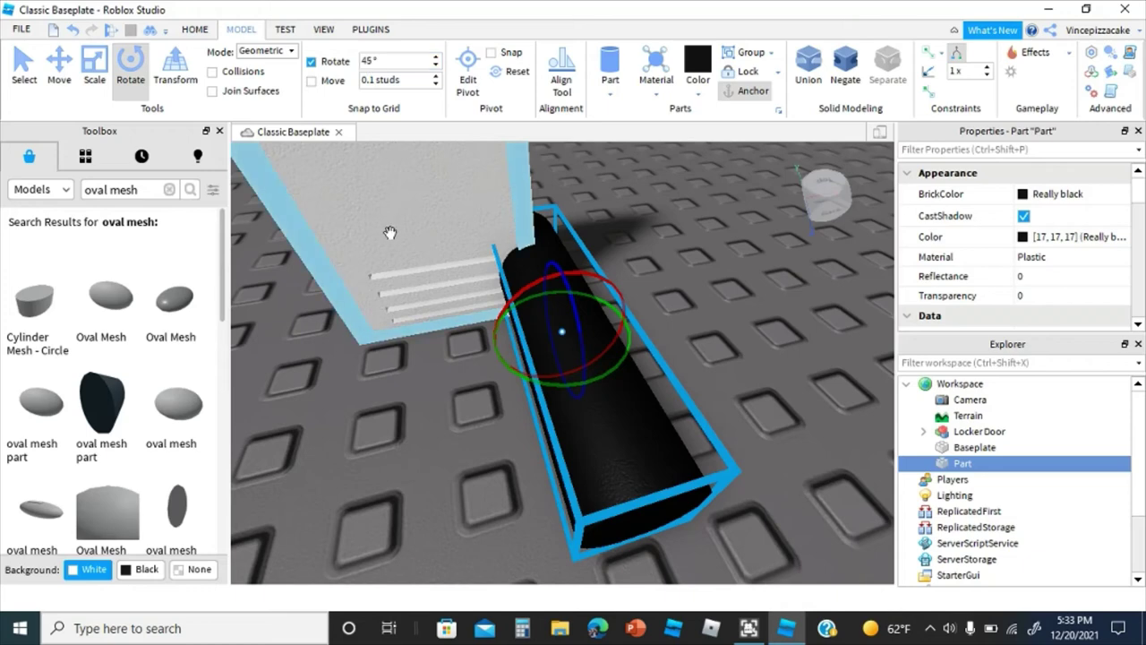
right_click_drag(390, 234, 390, 236)
left_click(569, 407)
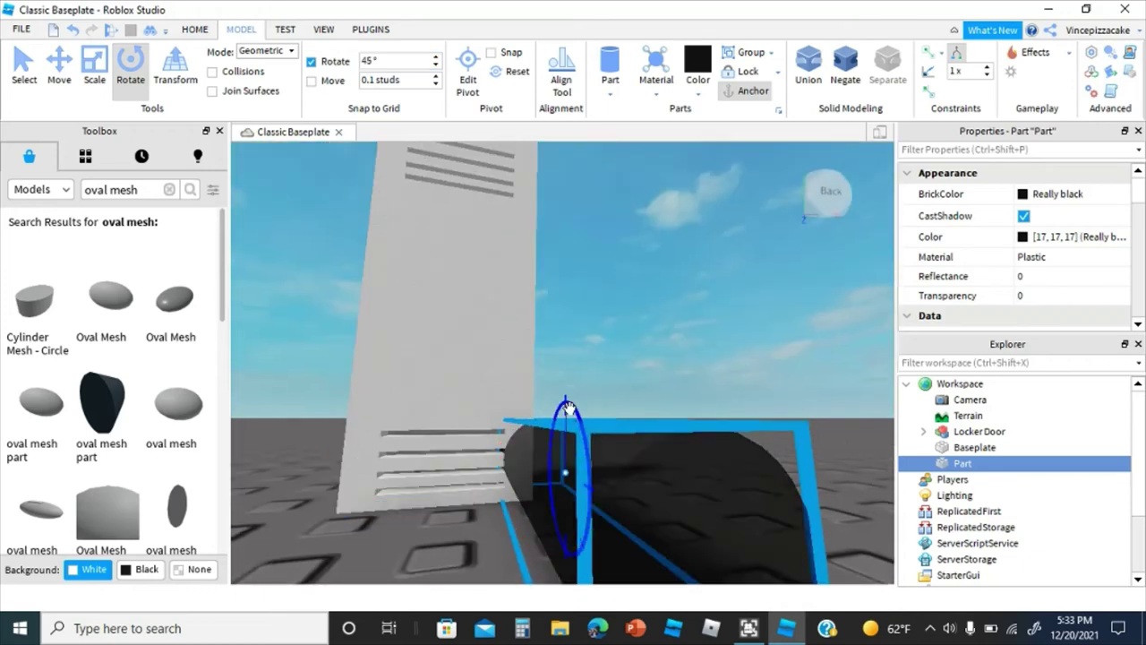
left_click_drag(598, 425, 404, 261)
Step: Shrink the black cylinder on the door's front by scaling down its width and length
left_click(108, 75)
right_click_drag(421, 266, 487, 263)
scroll(501, 267, "down", 2)
left_click_drag(550, 294, 525, 300)
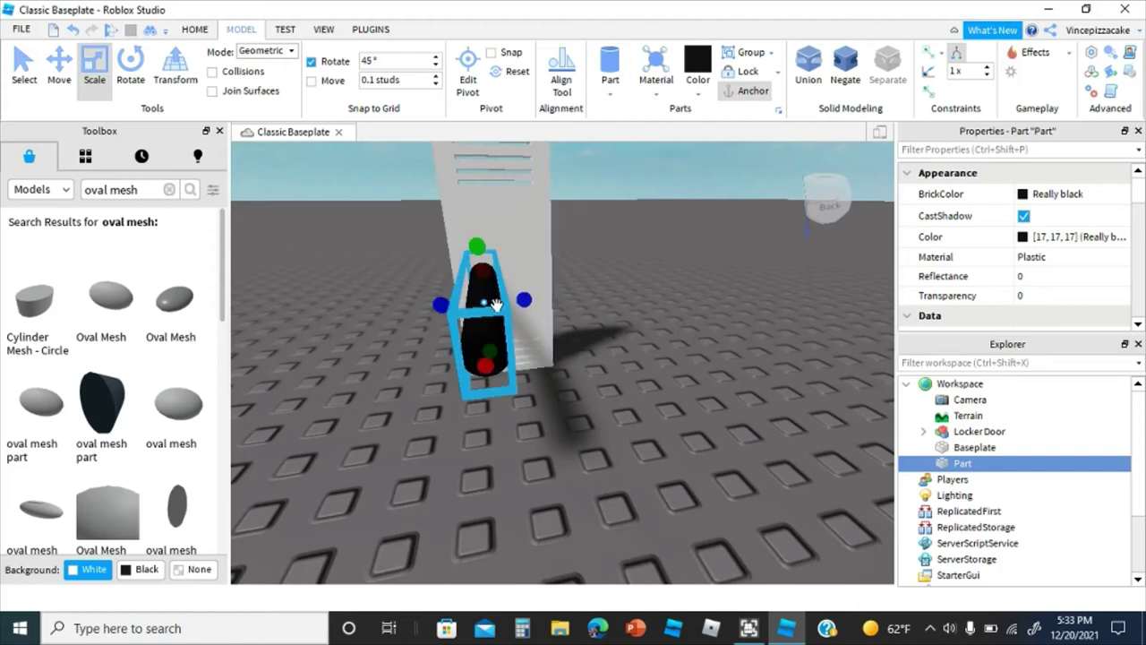
left_click_drag(485, 364, 481, 322)
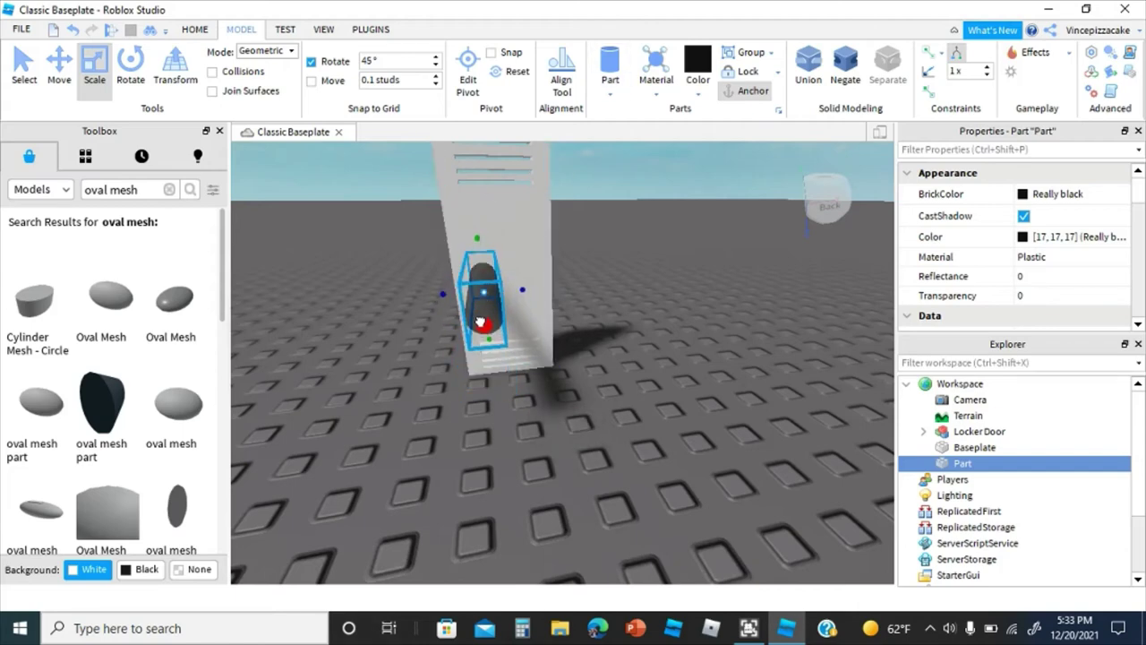
scroll(532, 281, "up", 5)
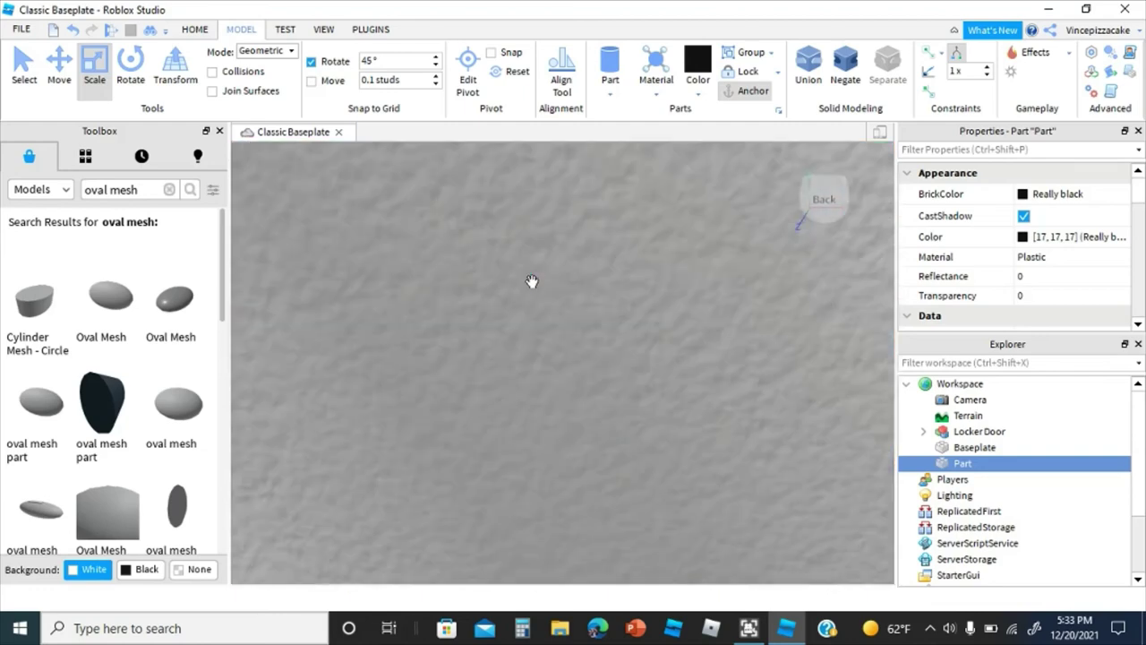
scroll(532, 281, "down", 3)
right_click(533, 281)
left_click(479, 282)
scroll(472, 281, "up", 1)
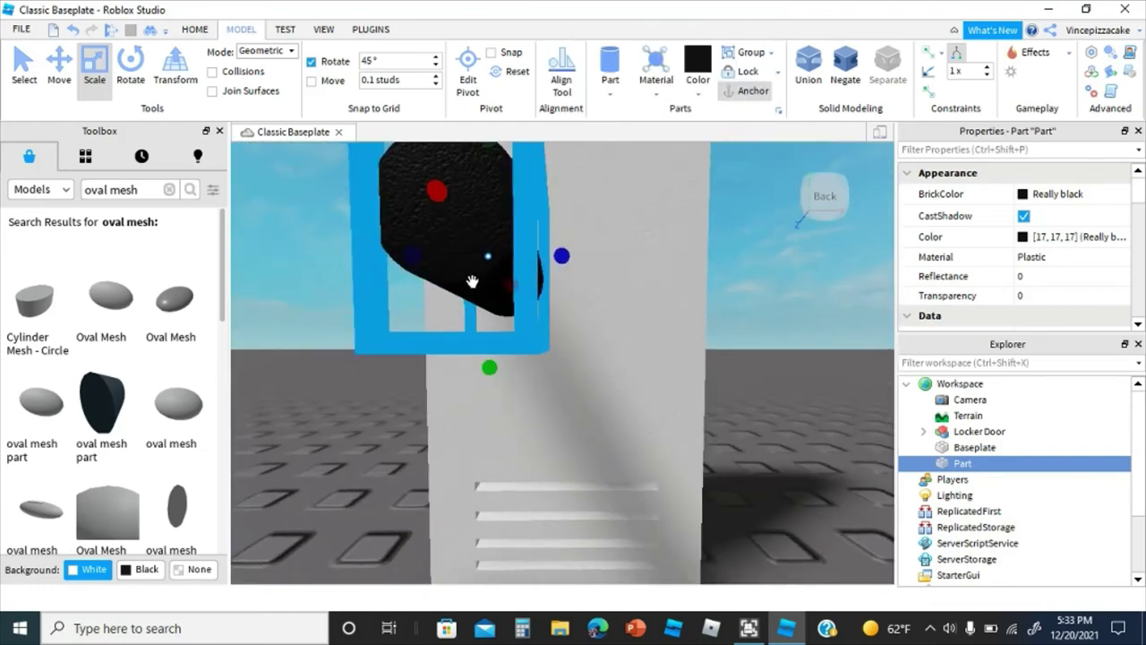
Step: Delete the black cylinder from the locker door's front
right_click(557, 258)
left_click(602, 103)
key("d")
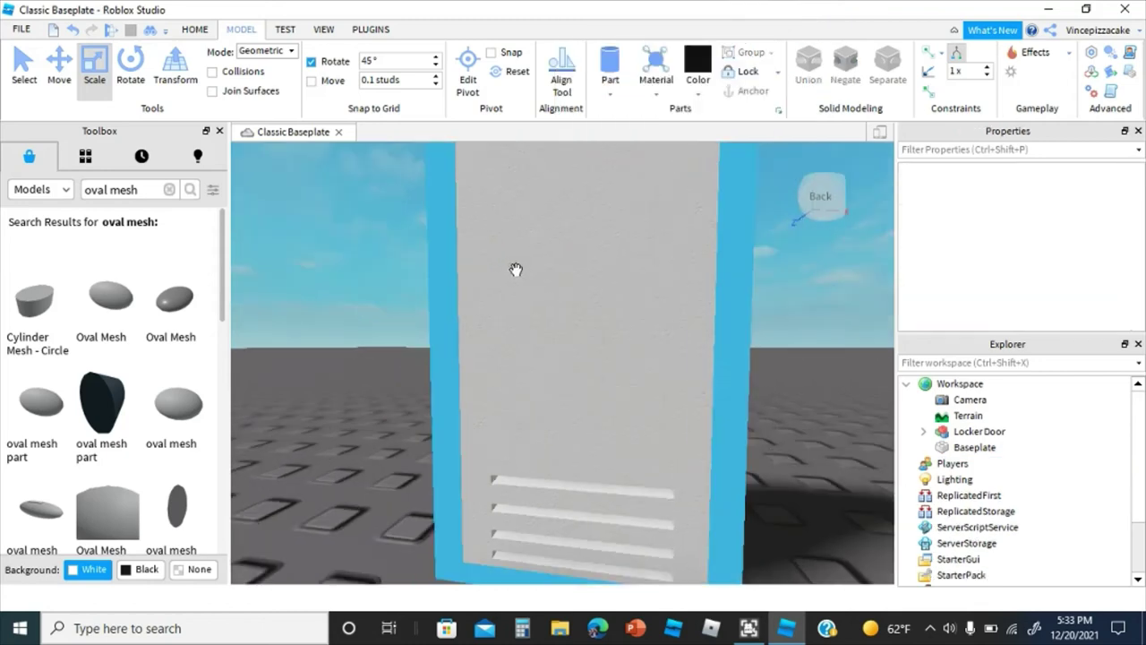
key("d")
right_click_drag(513, 272, 516, 251)
Step: Insert a block part behind the door's lower vent slots and colour it Lily white
left_click(610, 92)
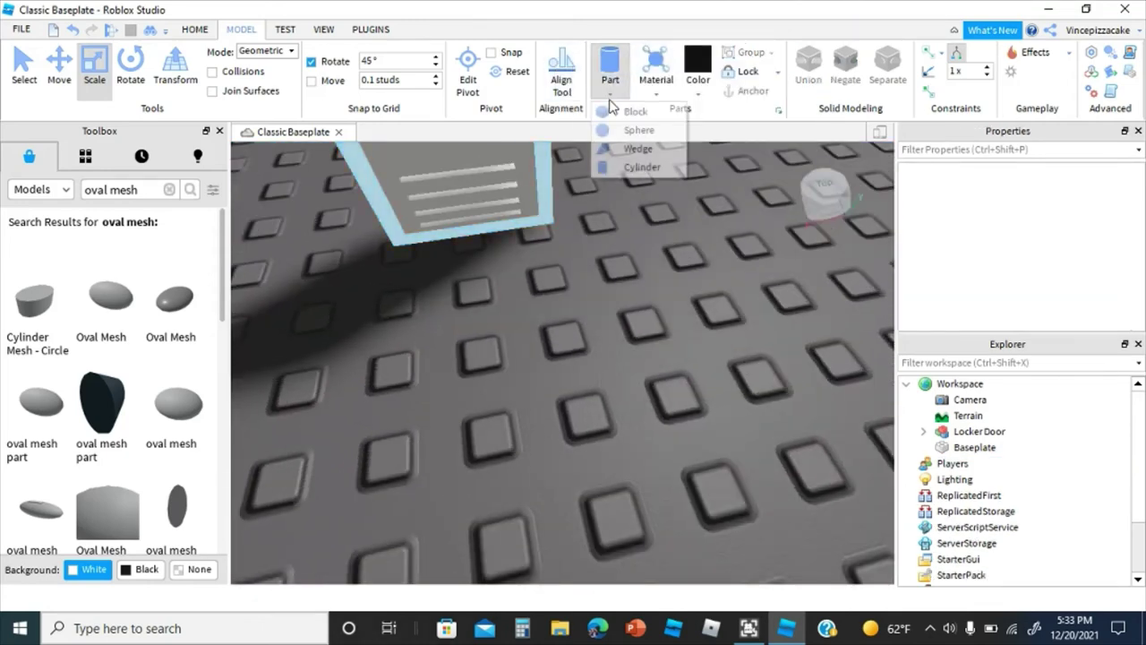
left_click(615, 110)
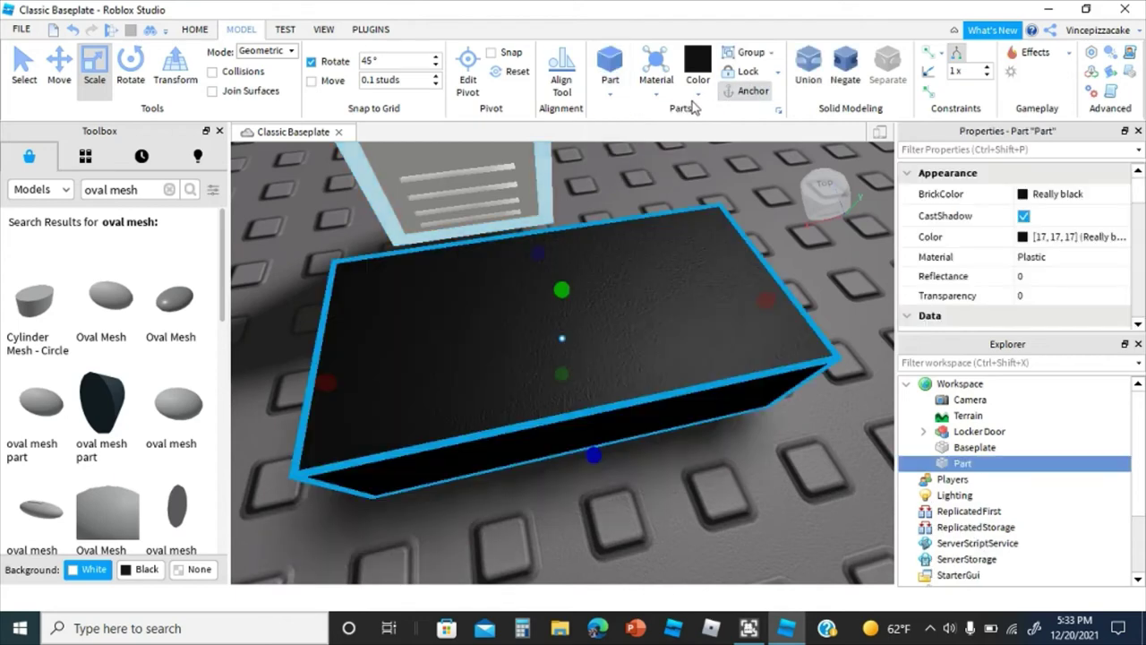
left_click(697, 93)
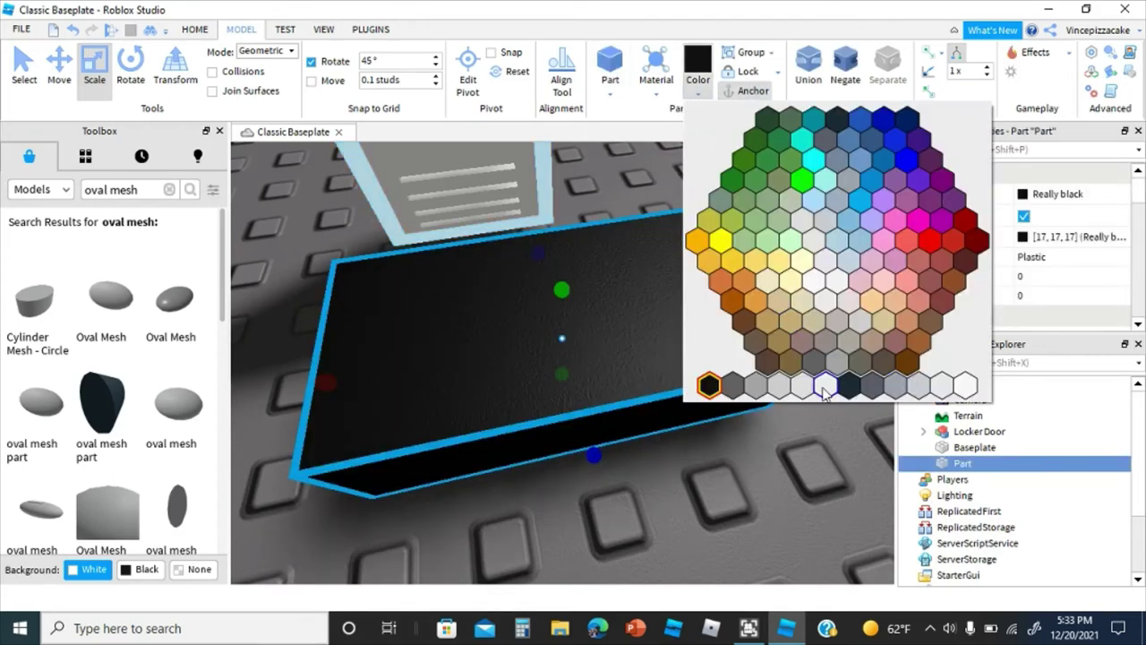
left_click(825, 386)
left_click(746, 630)
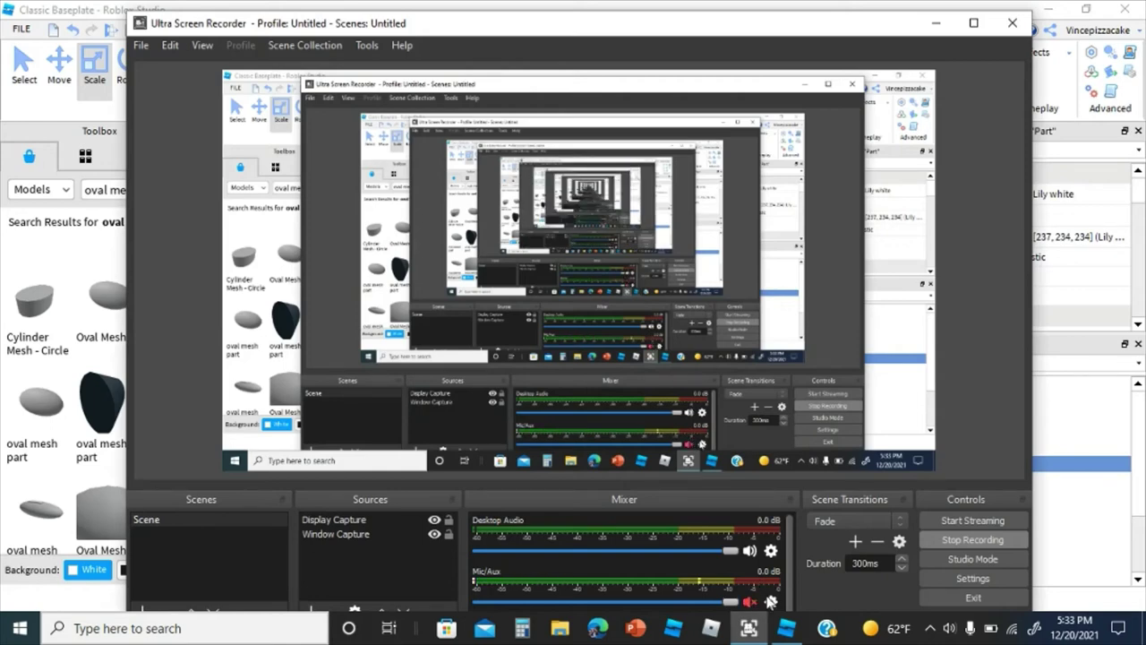
mouse_move(746, 630)
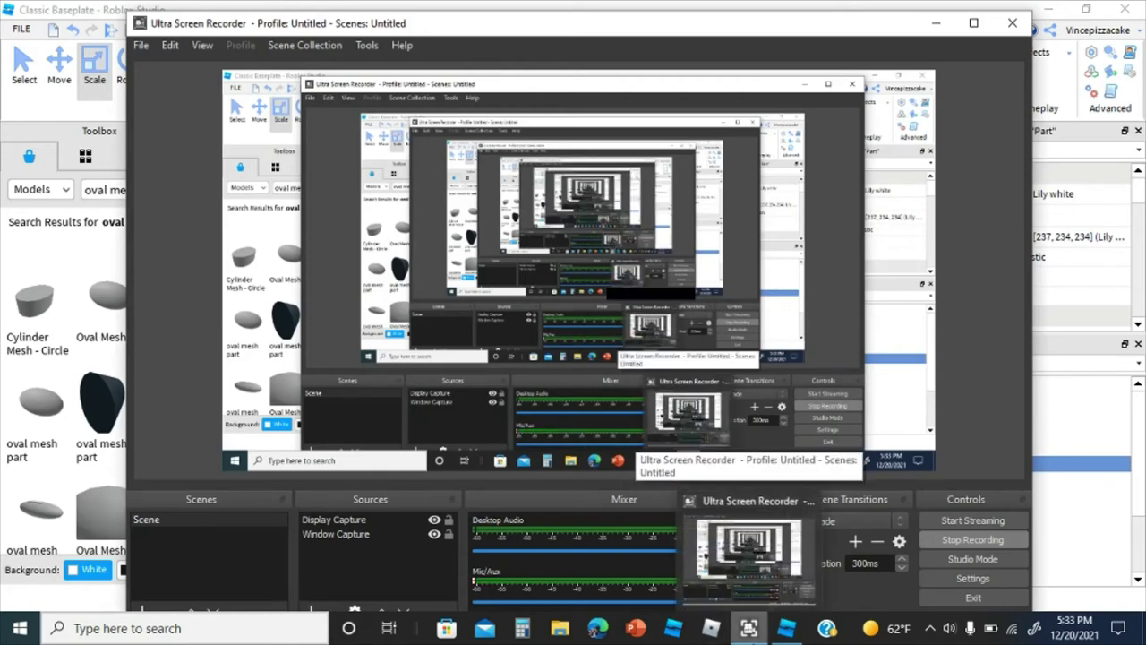
left_click(746, 630)
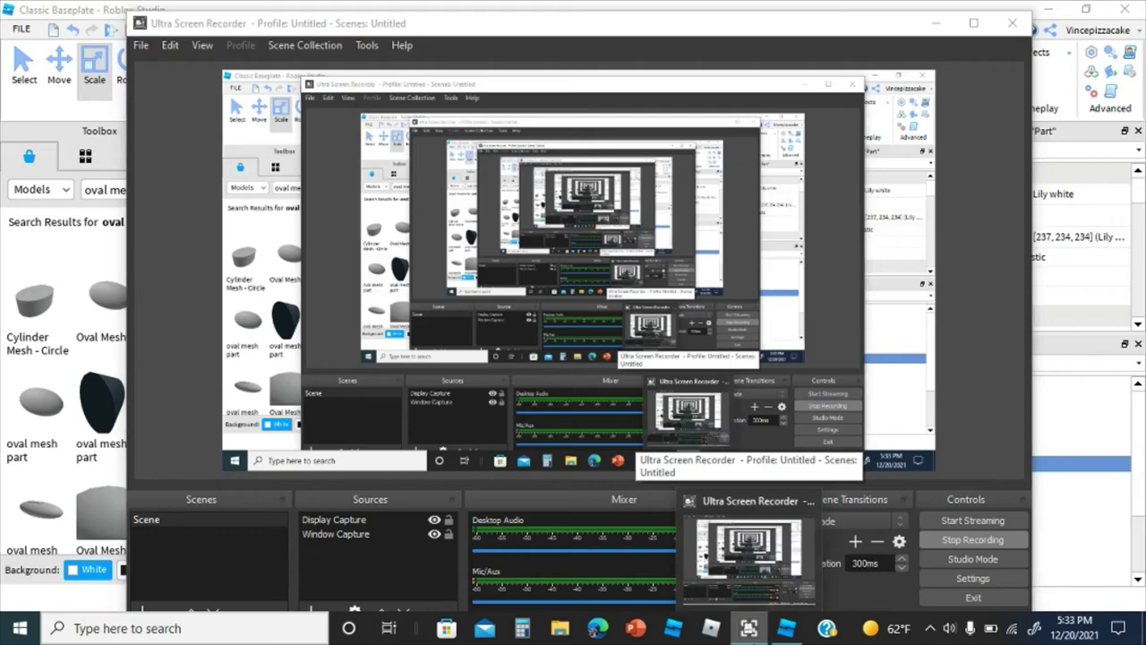
left_click(749, 629)
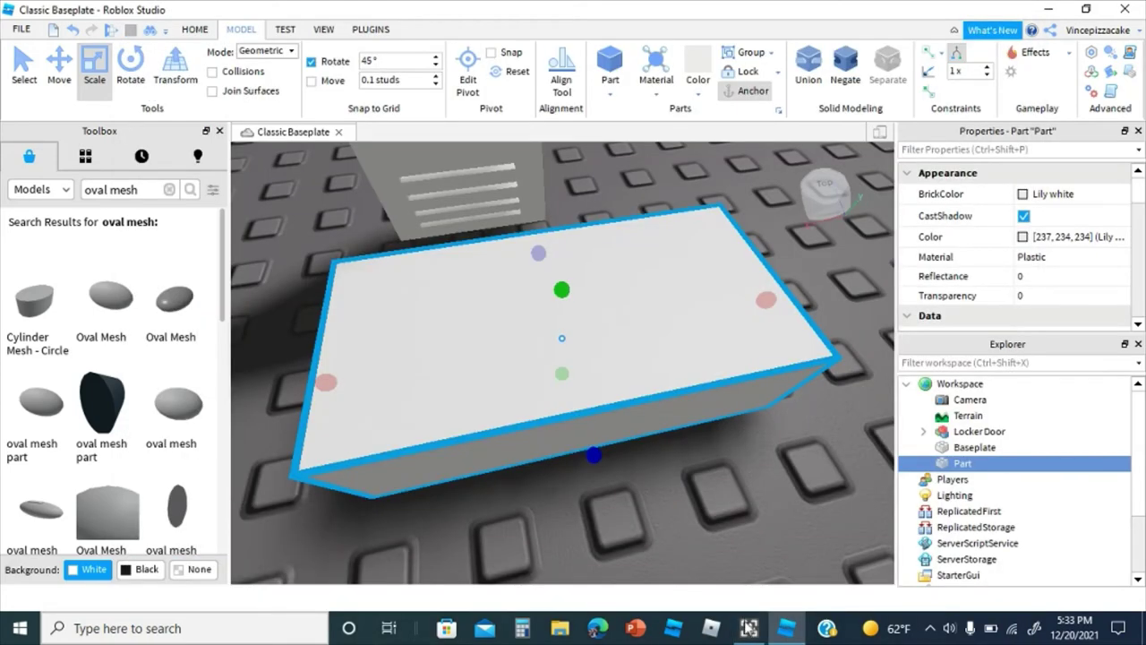
left_click(748, 628)
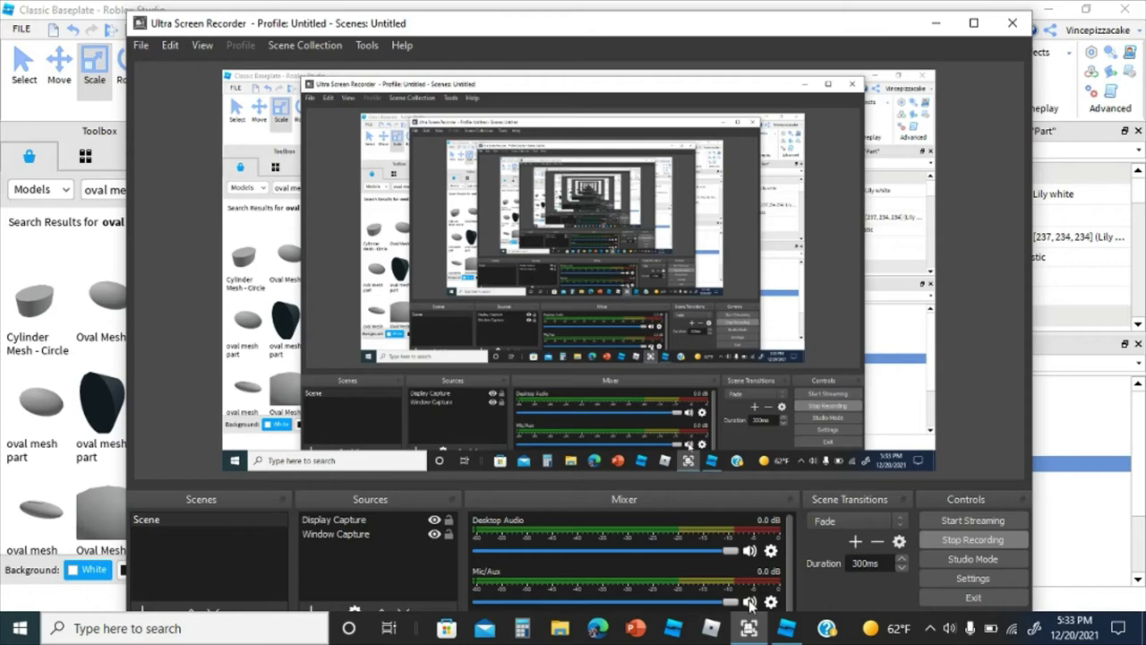
left_click(936, 24)
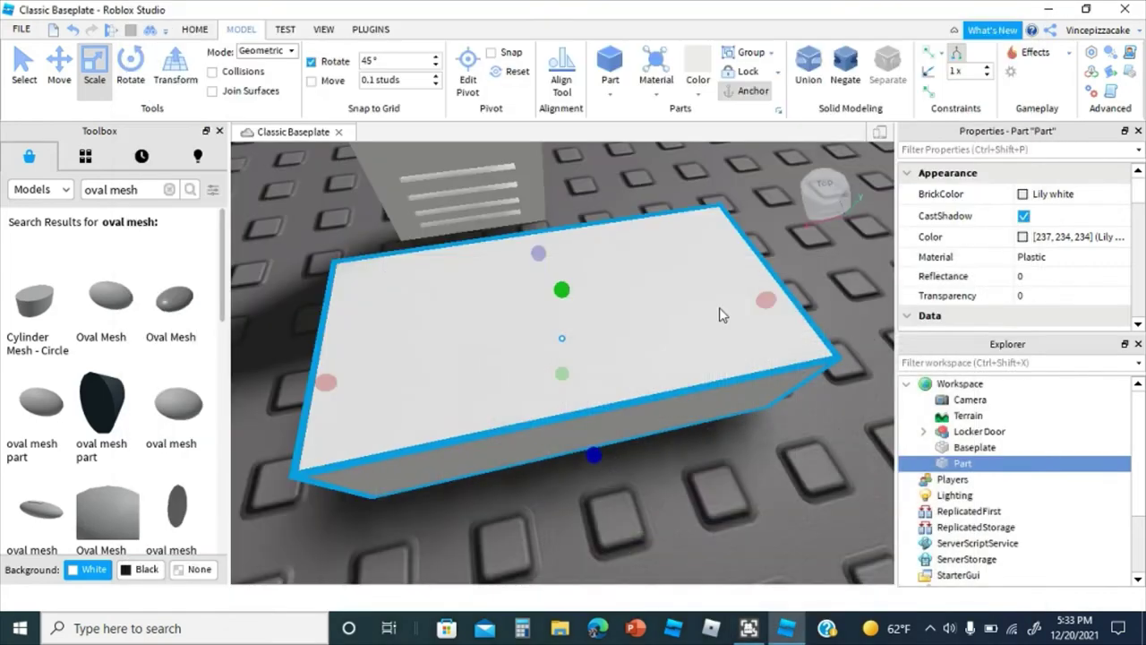
Step: Scale down the white block's depth and height to form a thin flat strip along the base of the door's rear face
left_click_drag(570, 391, 443, 261)
right_click_drag(442, 261, 578, 441)
left_click_drag(533, 343, 535, 366)
scroll(535, 365, "up", 3)
right_click_drag(535, 363, 535, 361)
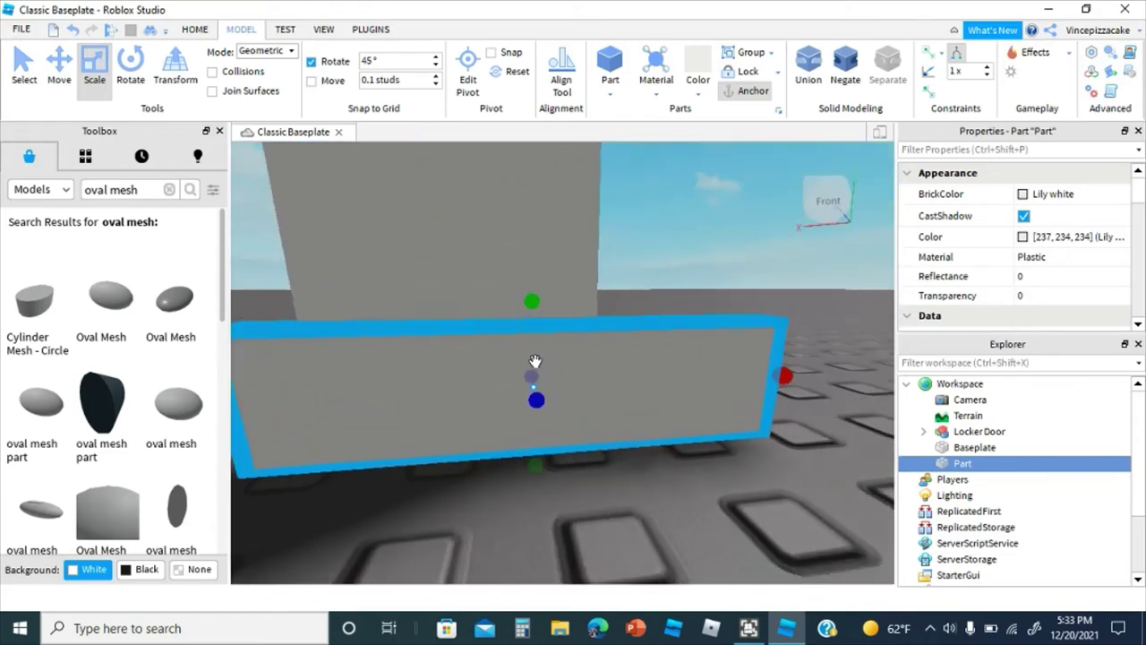
left_click_drag(532, 303, 530, 437)
left_click(558, 477)
right_click_drag(559, 476, 559, 497)
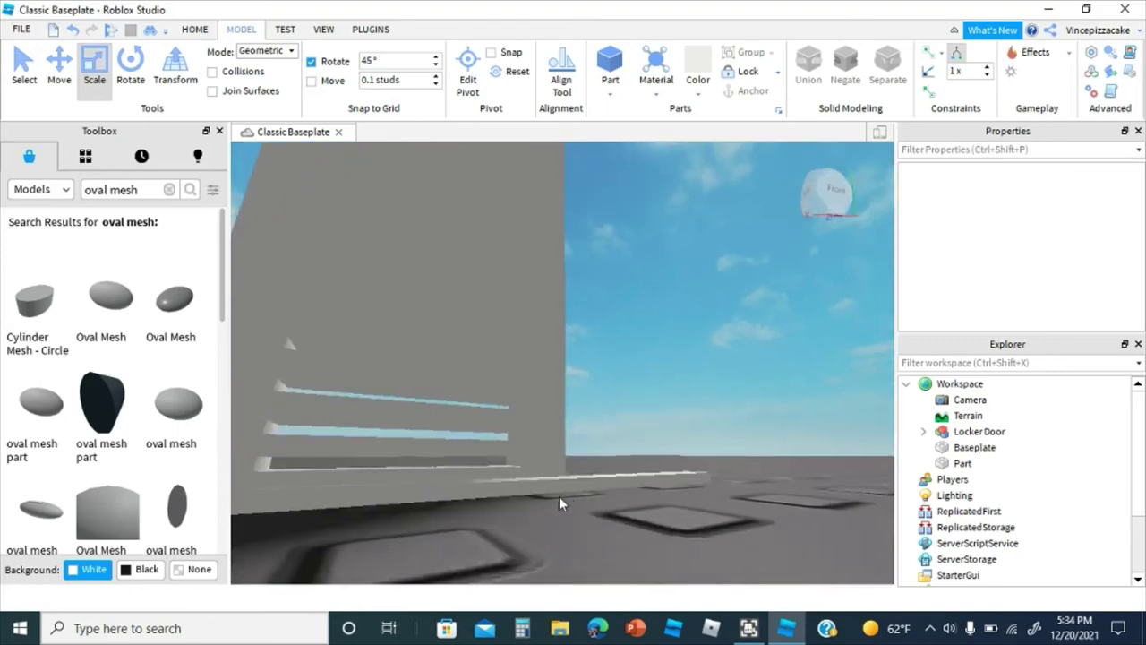
Step: Shorten both ends of the strip to roughly match the locker door's width
right_click_drag(639, 414, 619, 443)
left_click(632, 410)
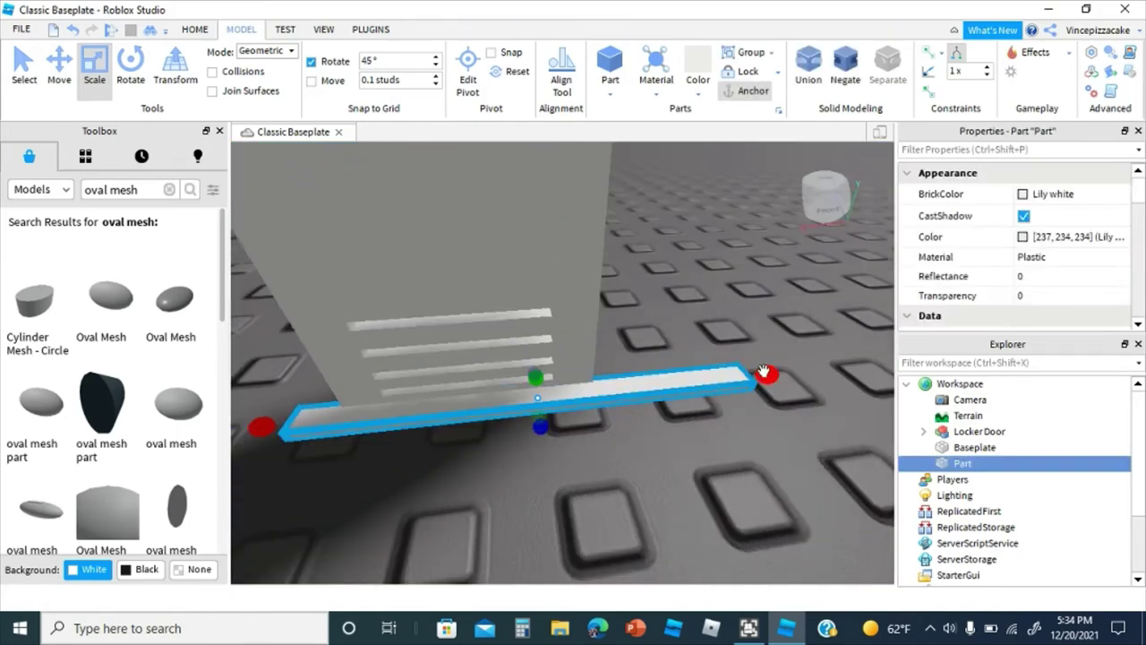
left_click_drag(764, 372, 638, 395)
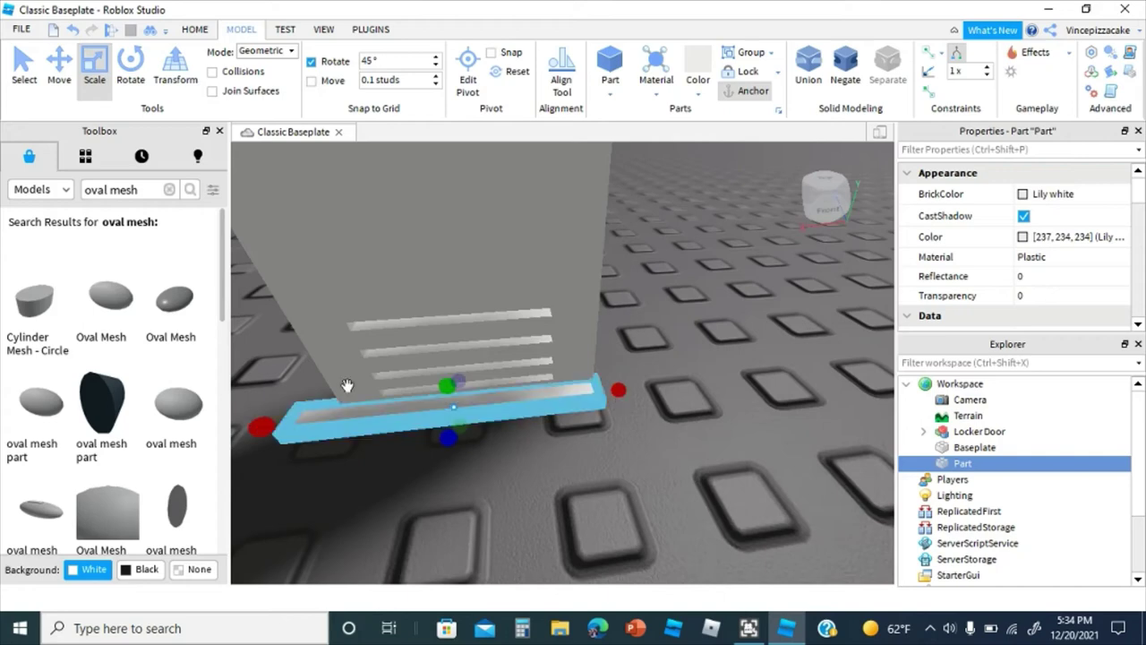
left_click_drag(267, 421, 328, 418)
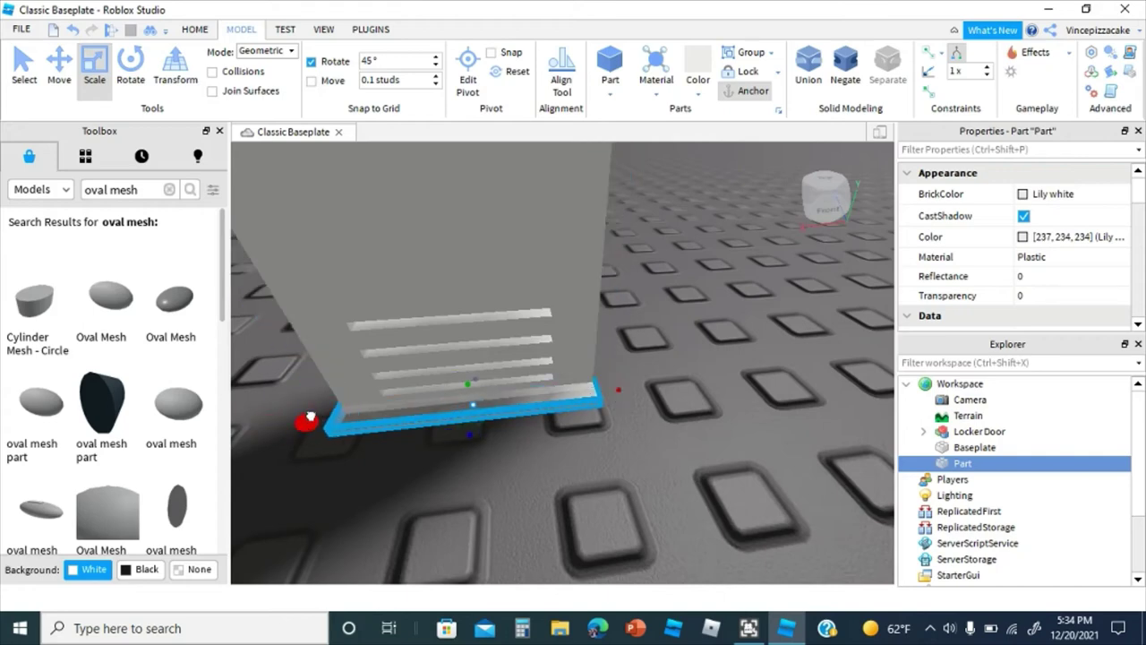
Step: Trim one end of the base strip so it sits flush with the door's side edge
left_click(597, 443)
right_click_drag(596, 442, 597, 443)
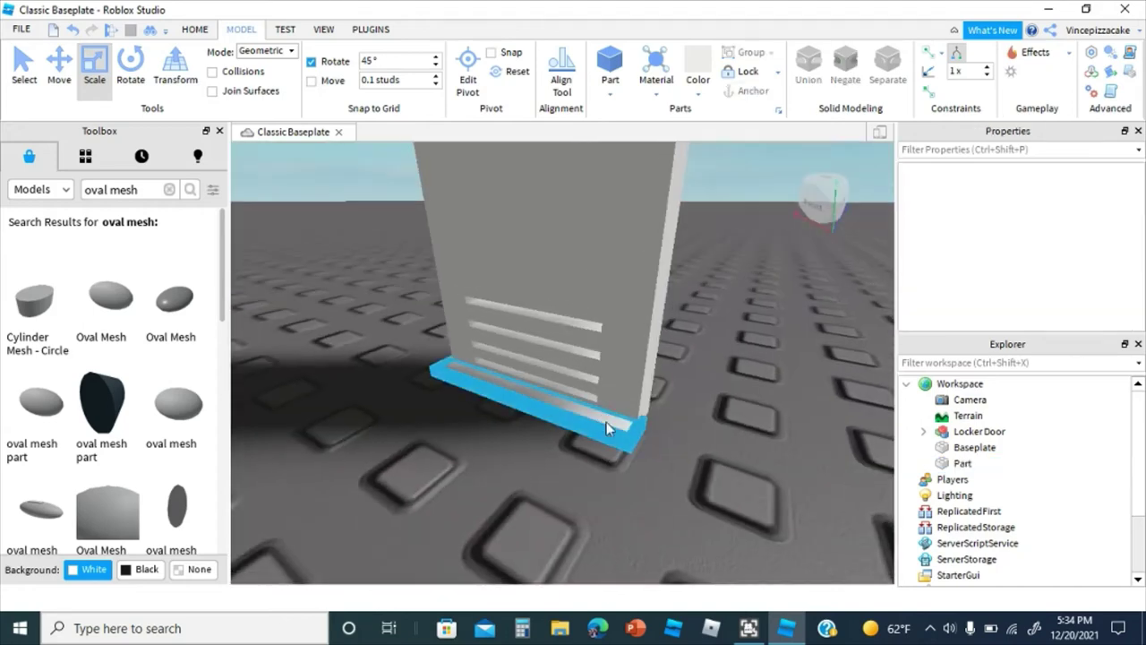
left_click(606, 428)
right_click_drag(689, 464, 651, 449)
scroll(651, 448, "up", 4)
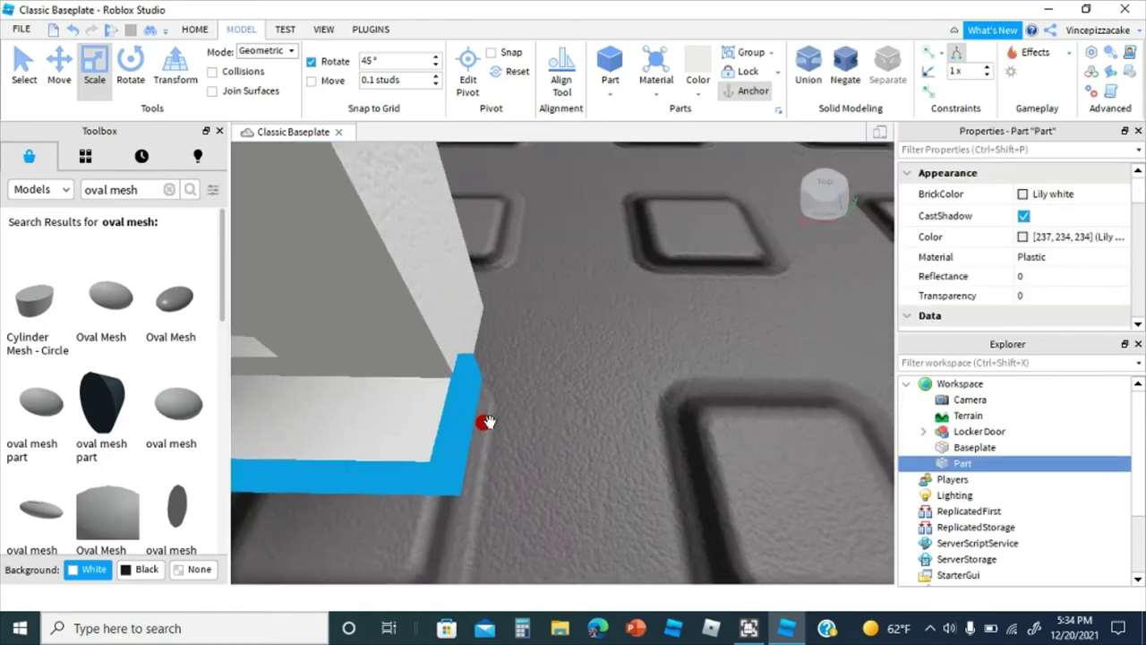
left_click(506, 400)
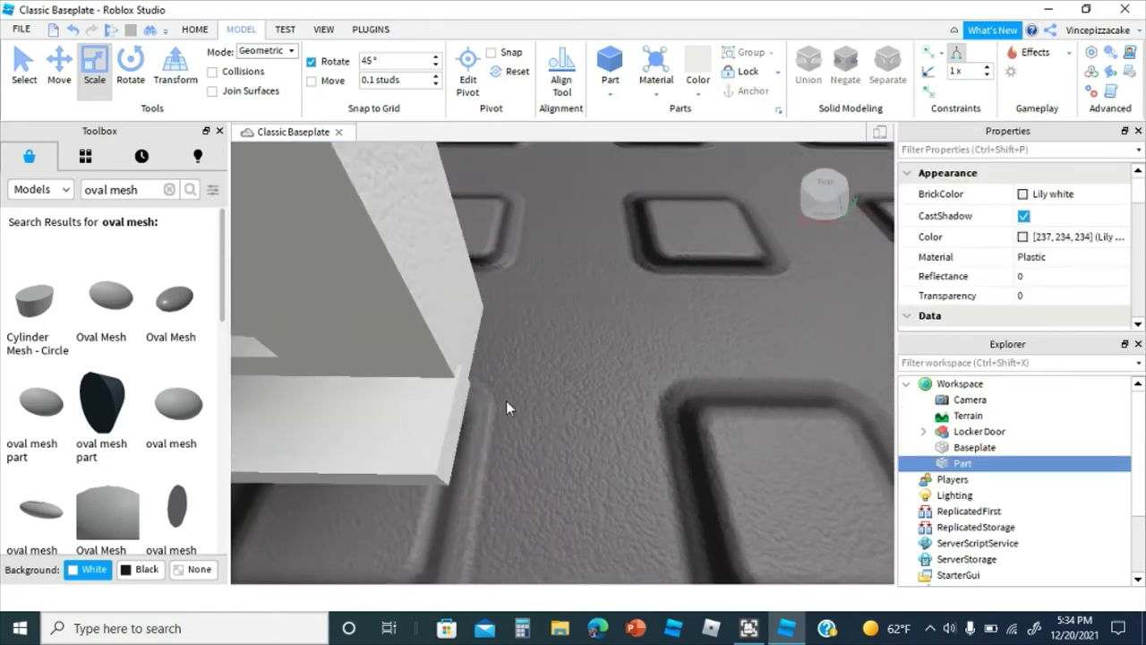
left_click(432, 425)
left_click_drag(482, 421, 477, 421)
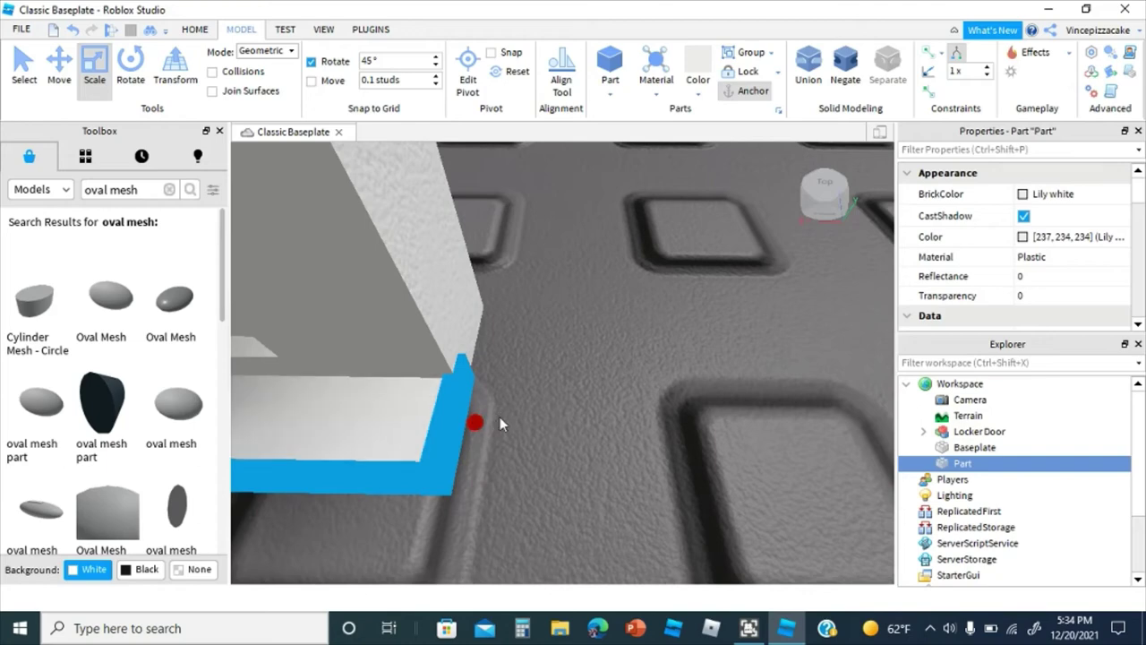
left_click(500, 416)
left_click(414, 427)
left_click(545, 408)
Step: Adjust the strip's opposite end toward the door's other side edge
scroll(545, 408, "up", 2)
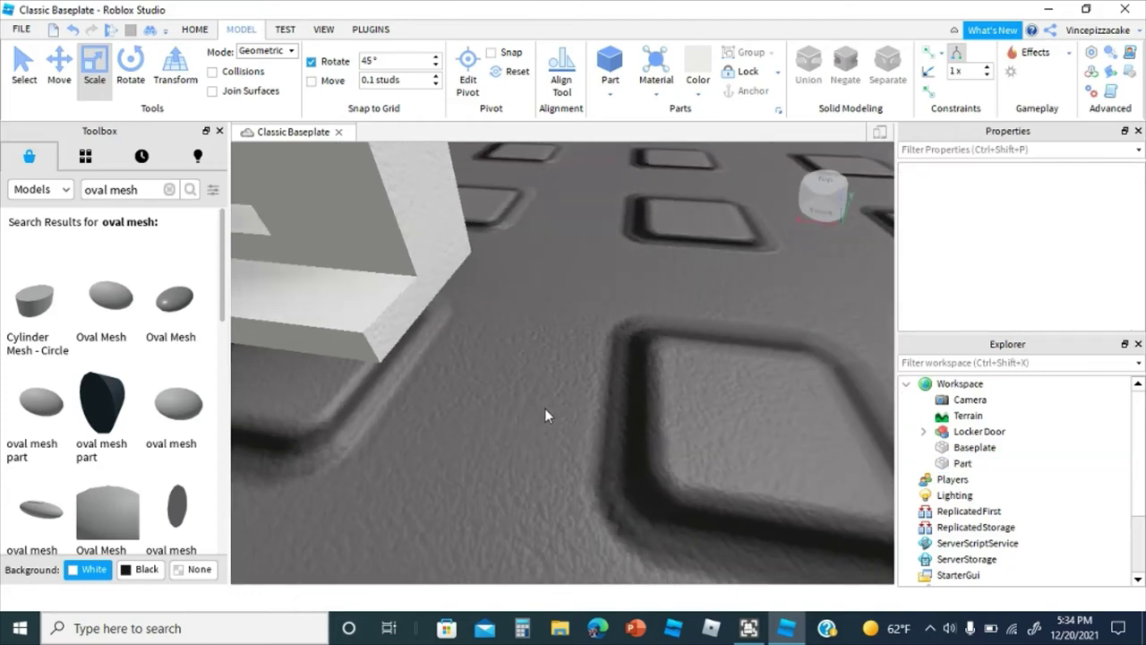
scroll(545, 408, "up", 1)
right_click_drag(548, 407, 596, 389)
left_click(591, 460)
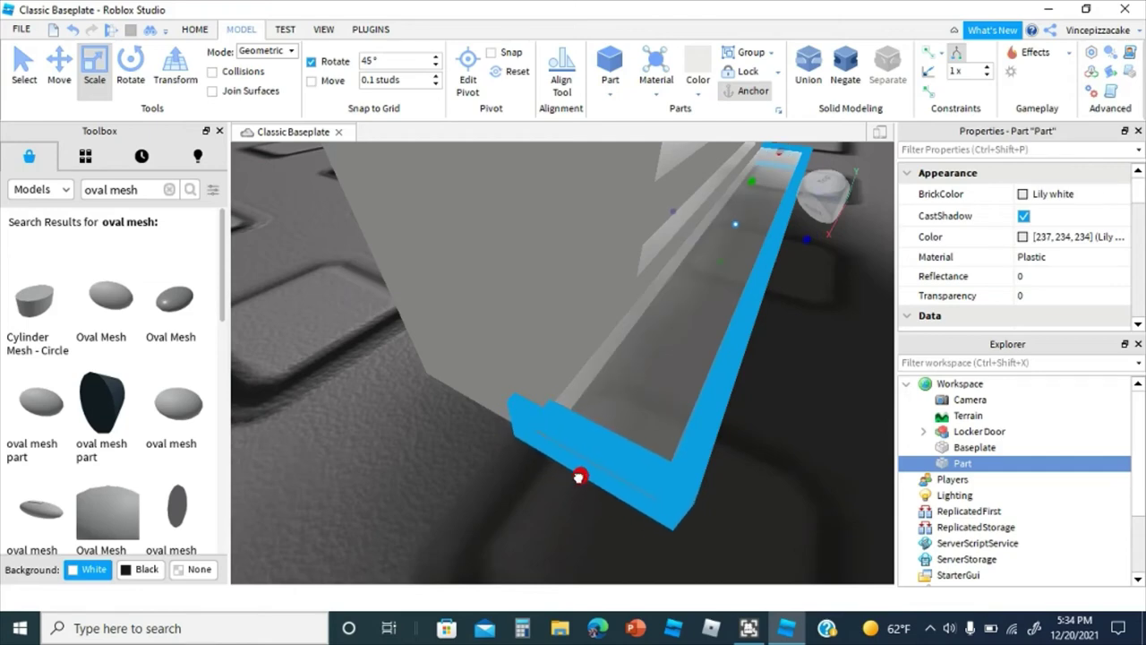
left_click(516, 473)
left_click(579, 445)
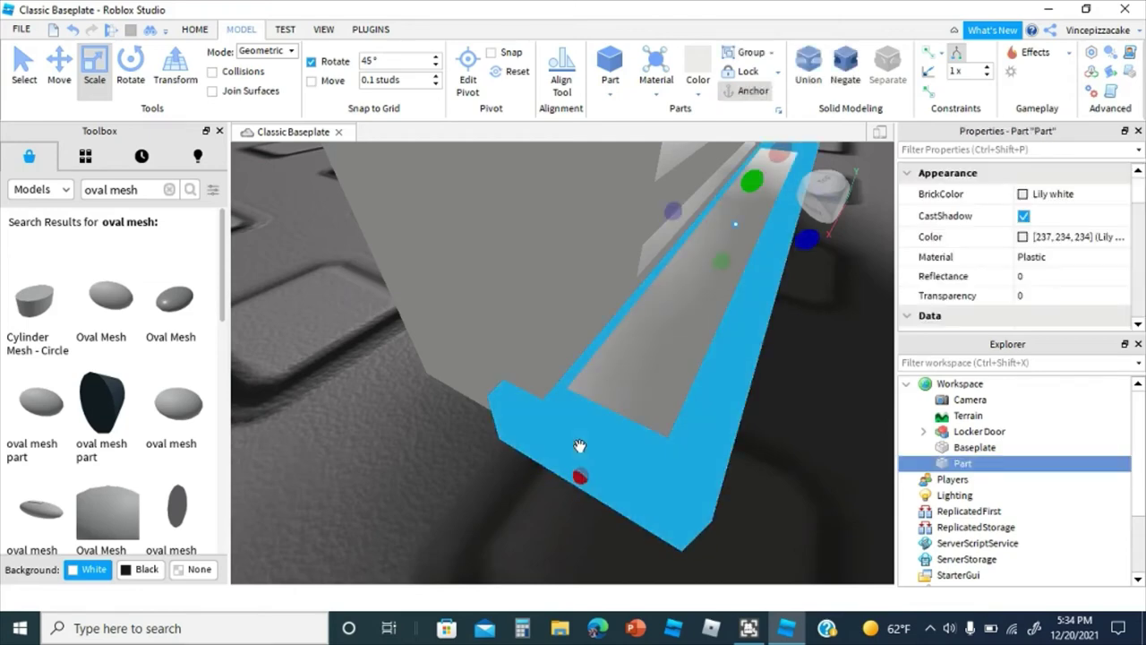
left_click_drag(580, 475, 581, 476)
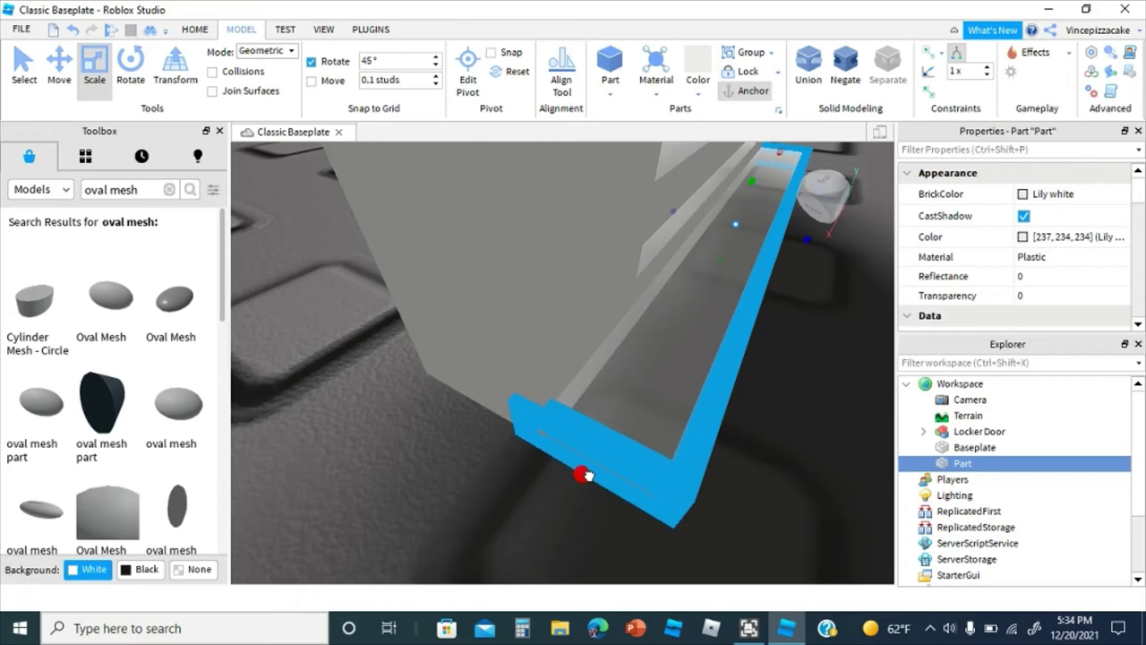
left_click(484, 484)
Step: Fine-tune the length of the strip's second end to line it up with the door's side
right_click_drag(484, 484, 482, 481)
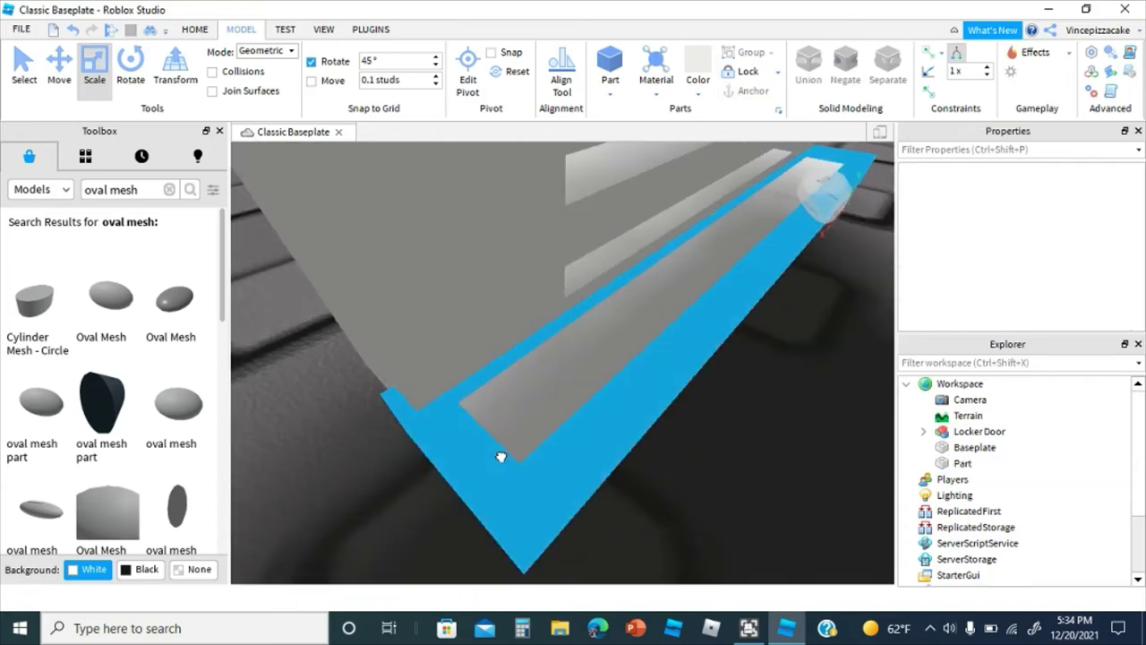
left_click(497, 458)
mouse_move(429, 482)
left_mouse_down()
mouse_move(451, 475)
mouse_move(447, 485)
left_mouse_up()
left_click(375, 484)
right_click_drag(374, 485, 458, 447)
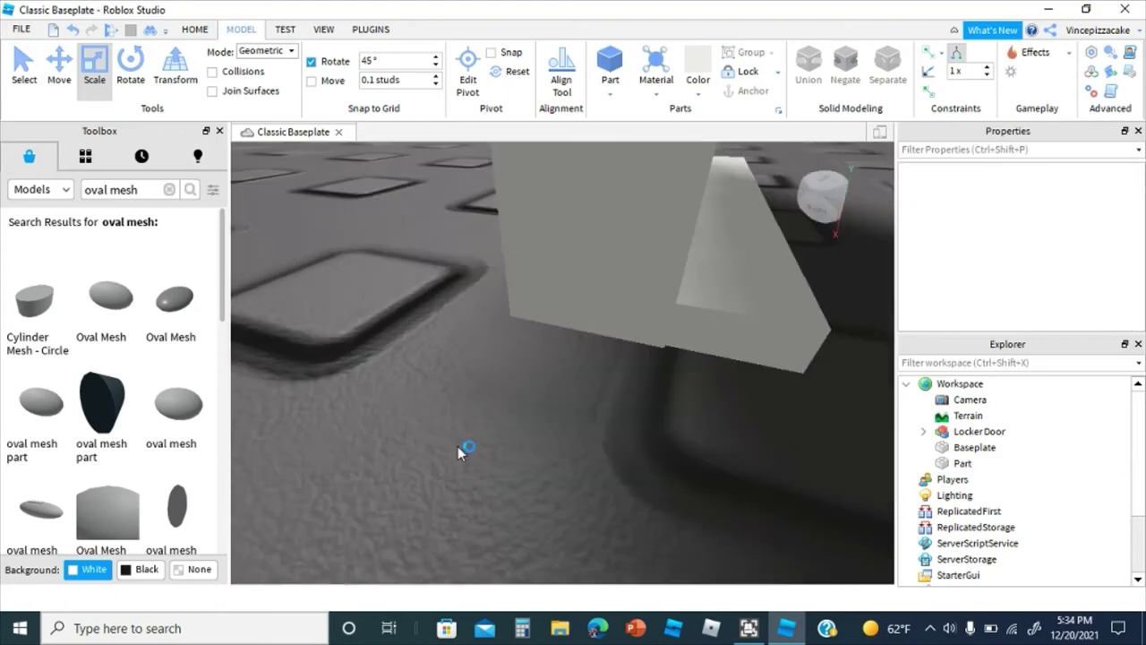
left_click(706, 336)
right_click_drag(476, 406, 473, 411)
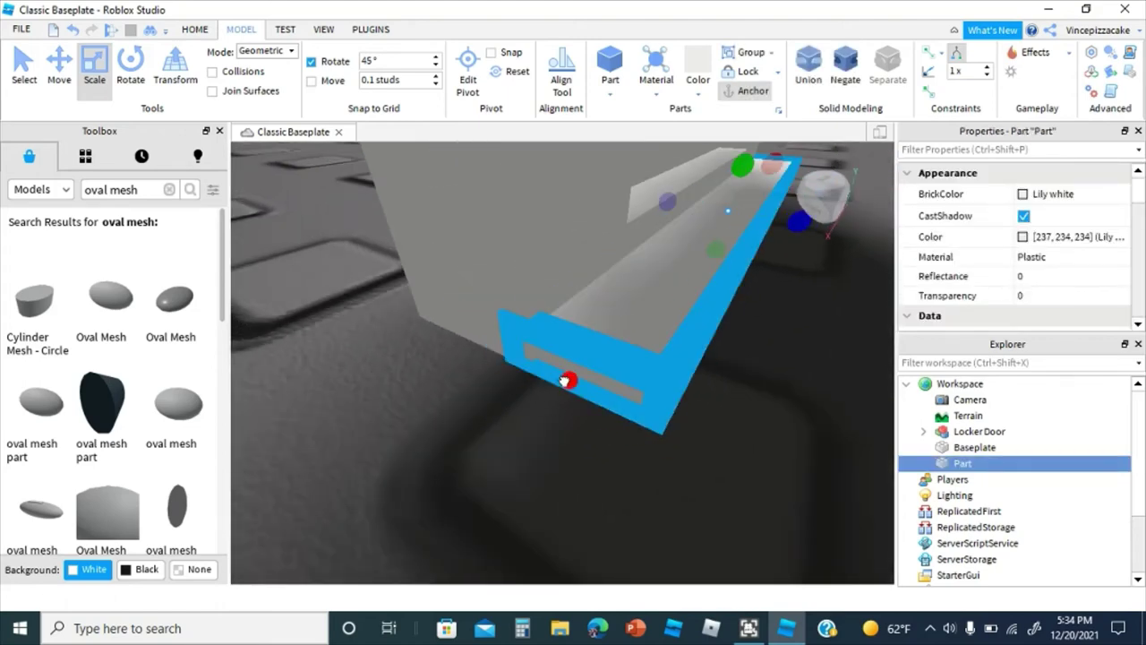
left_click_drag(567, 382, 564, 385)
left_click(421, 424)
right_click_drag(422, 424, 421, 424)
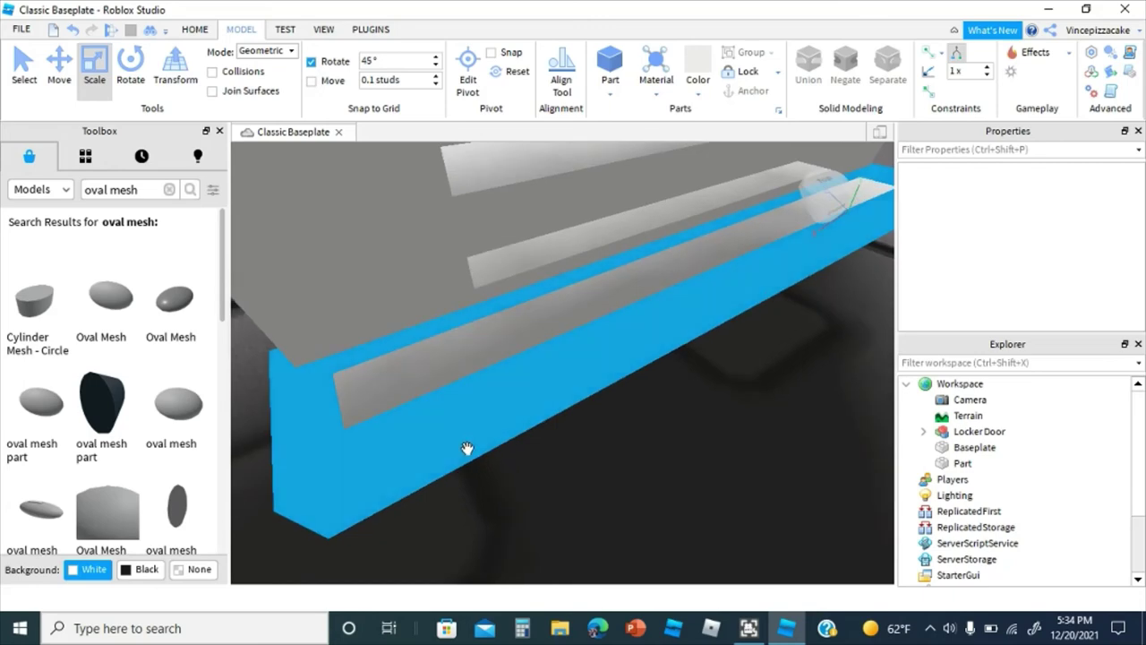
Step: Duplicate the thin base strip at the bottom of the locker door
scroll(500, 468, "down", 6)
right_click_drag(501, 467, 500, 467)
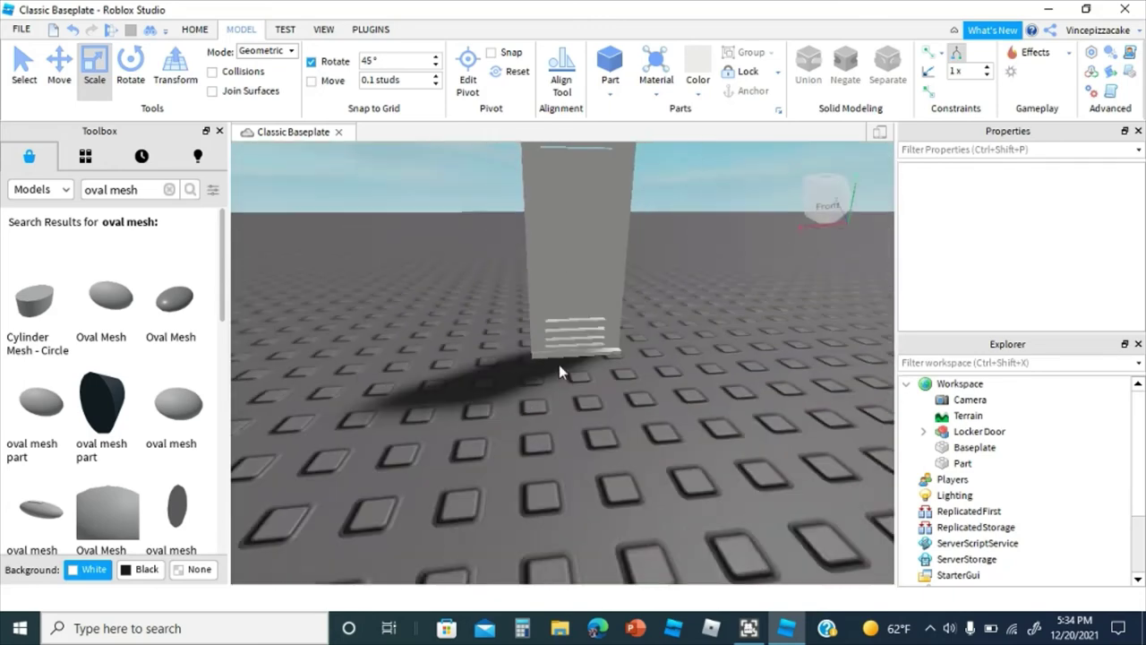
right_click(562, 356)
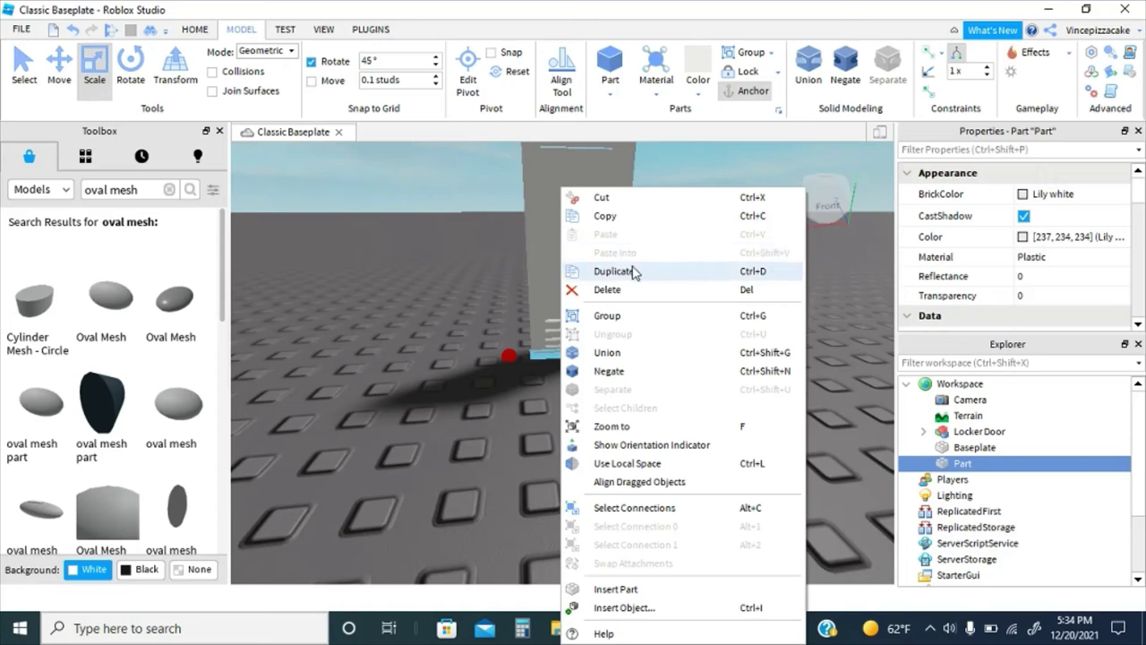
left_click(359, 336)
right_click_drag(359, 336, 367, 318)
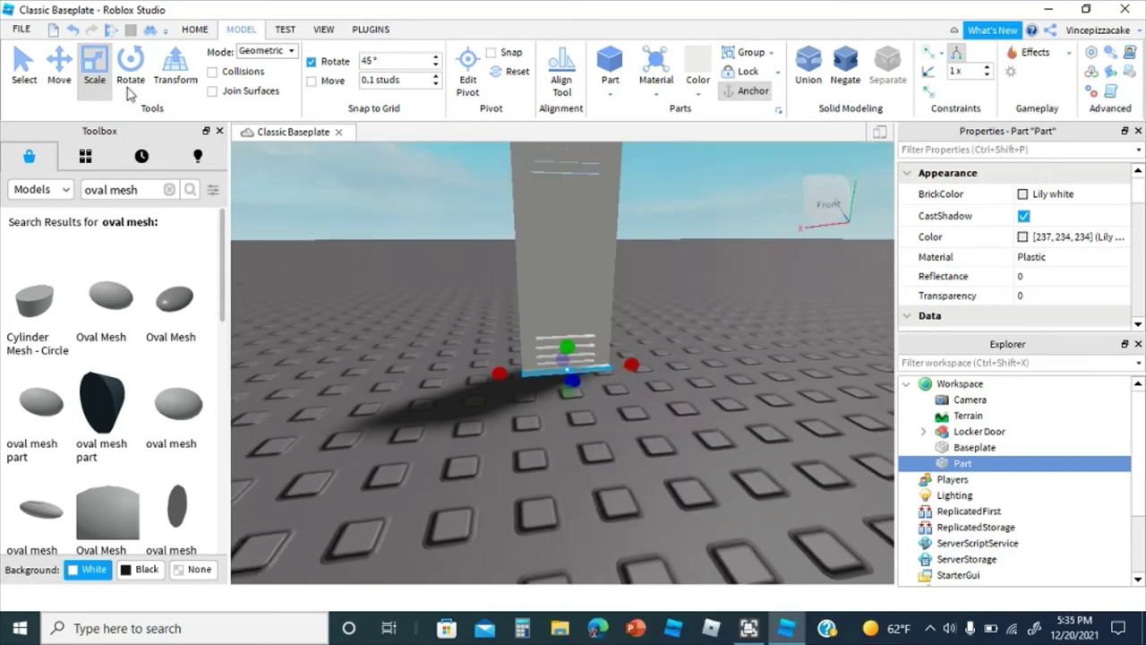
left_click(194, 29)
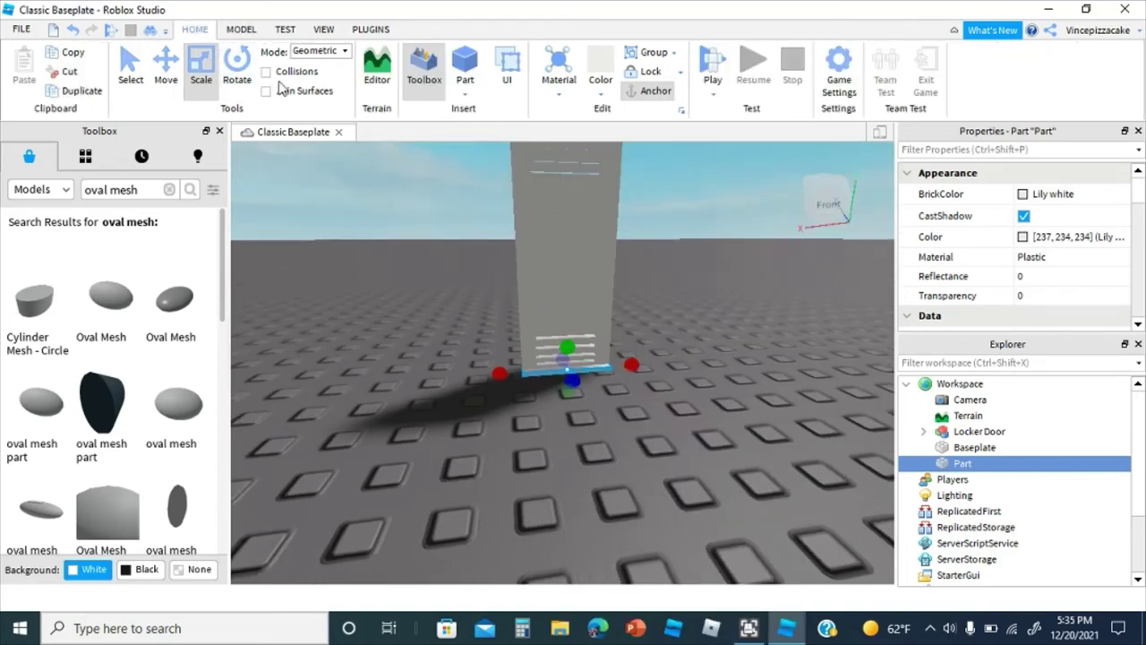
left_click(85, 90)
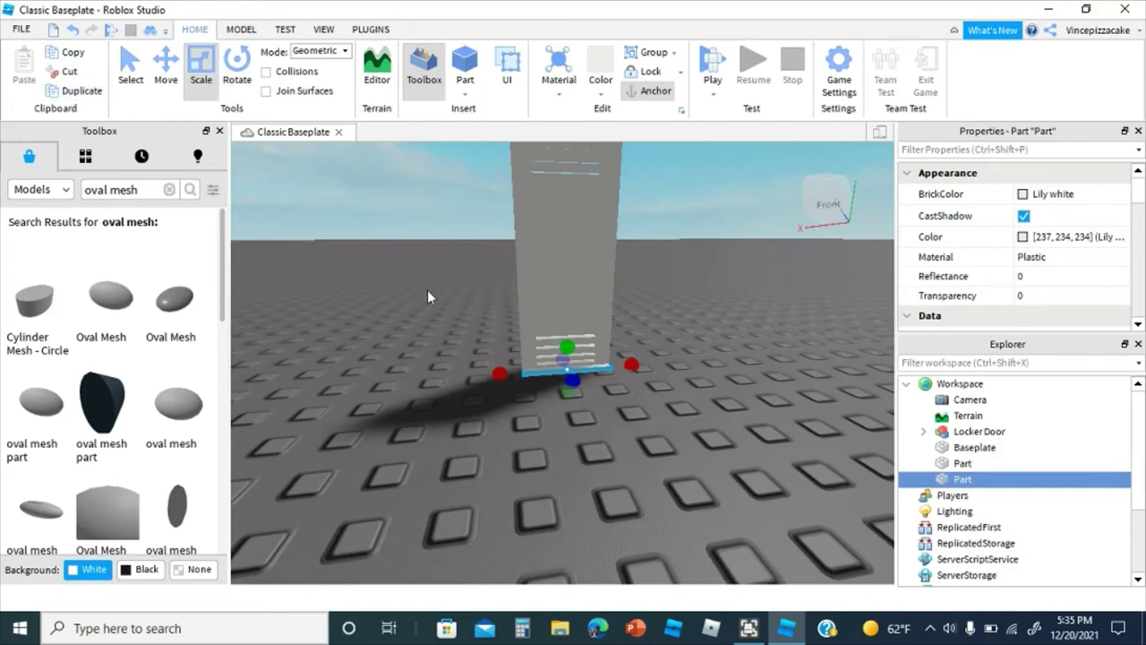
Step: Move the duplicated strip straight up to the top edge of the locker door
right_click_drag(427, 290, 431, 286)
left_click(170, 65)
scroll(532, 279, "up", 5)
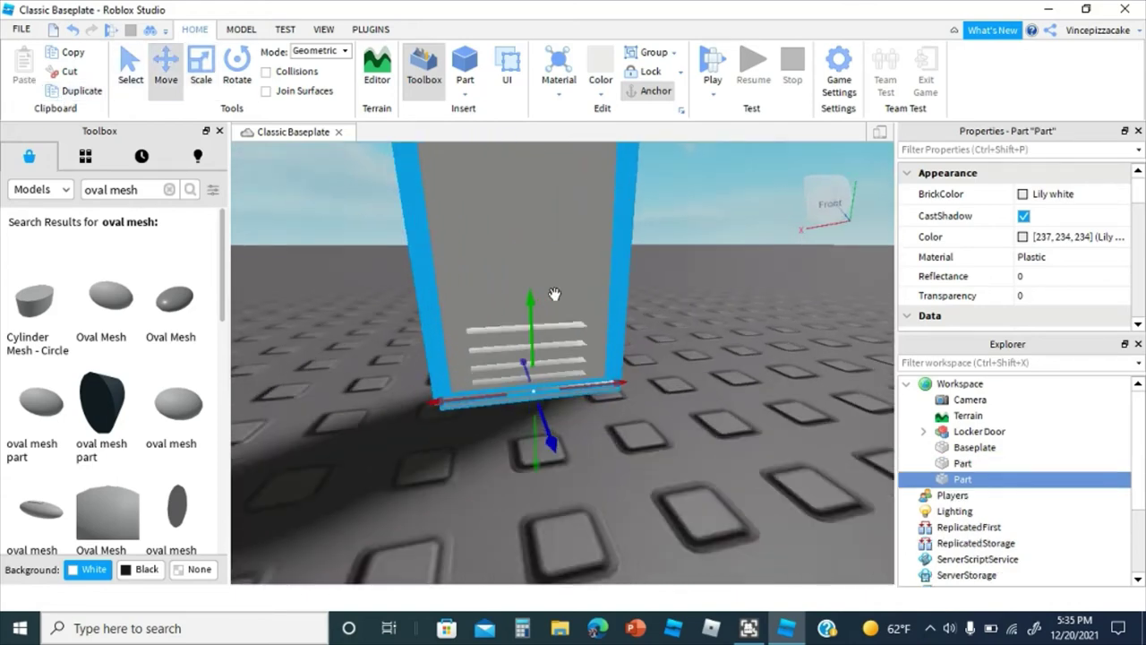
key("e")
left_click_drag(532, 278, 532, 248)
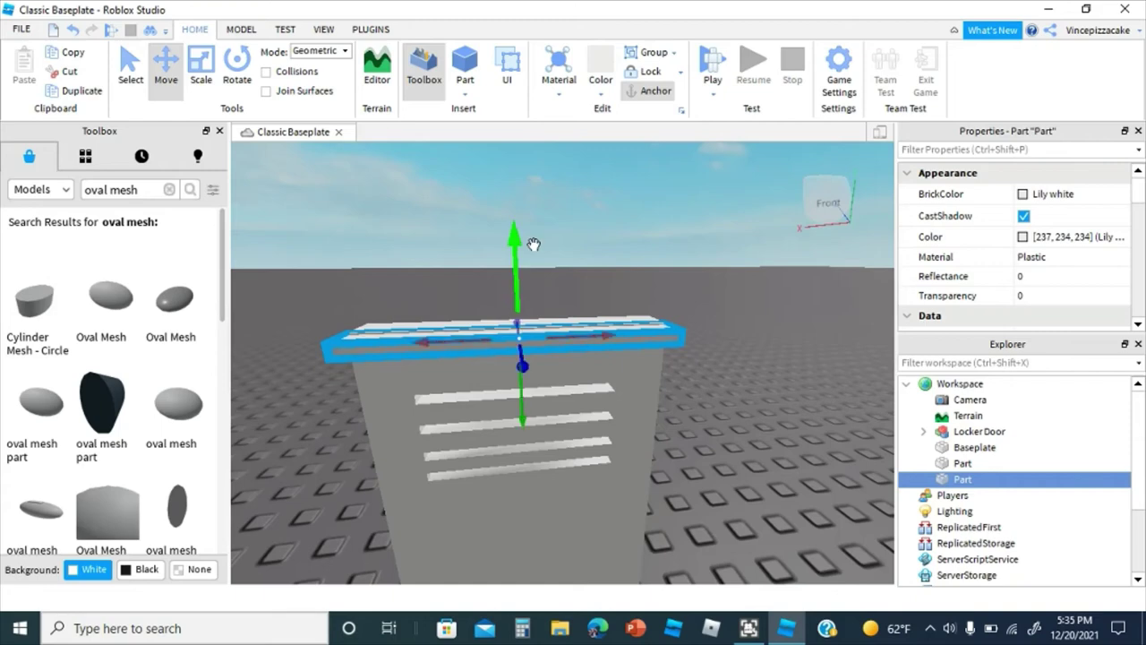
Step: Fine-tune the height of the top strip so it lines up with the door's upper edge
scroll(534, 245, "up", 10)
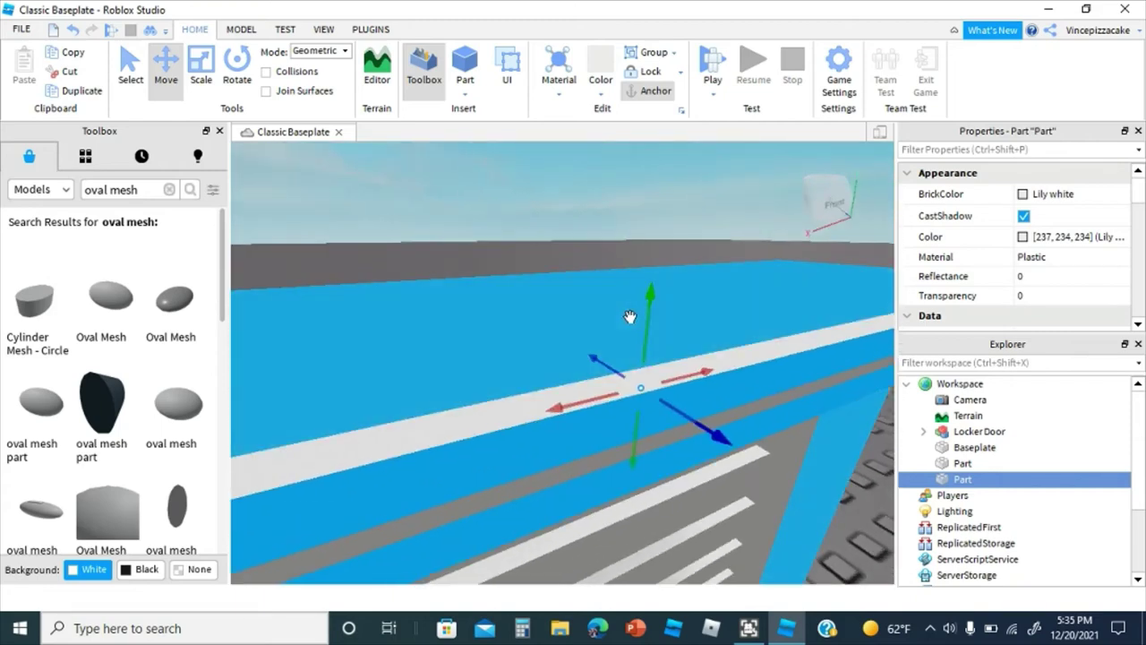
scroll(630, 316, "up", 5)
left_click(643, 314)
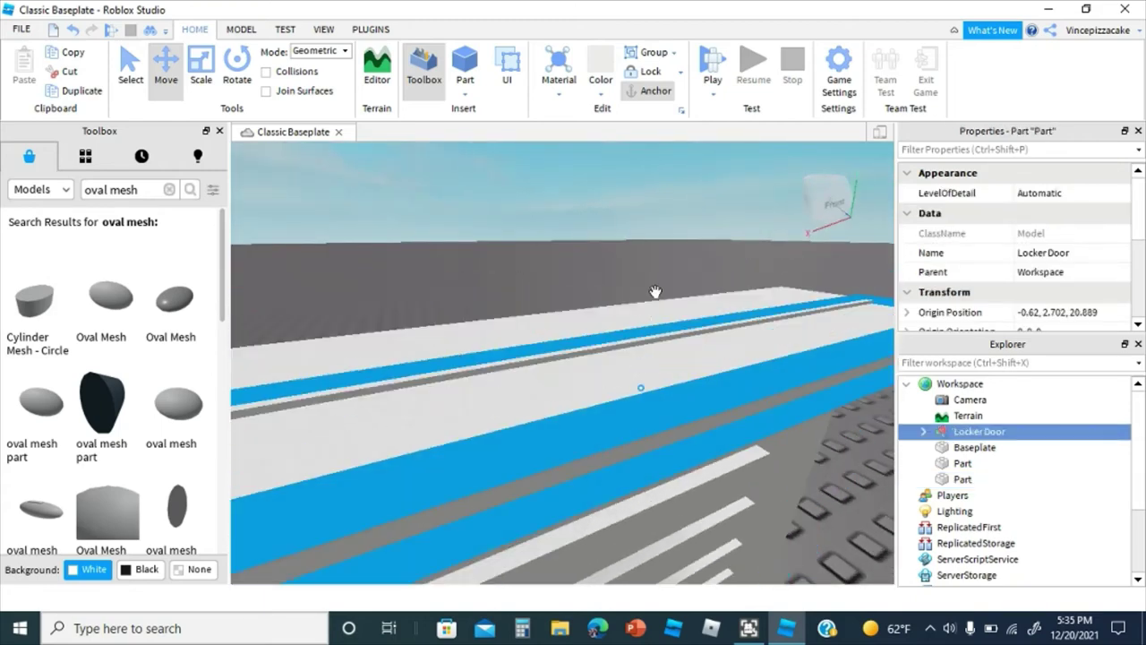
left_click(655, 291)
right_click(635, 240)
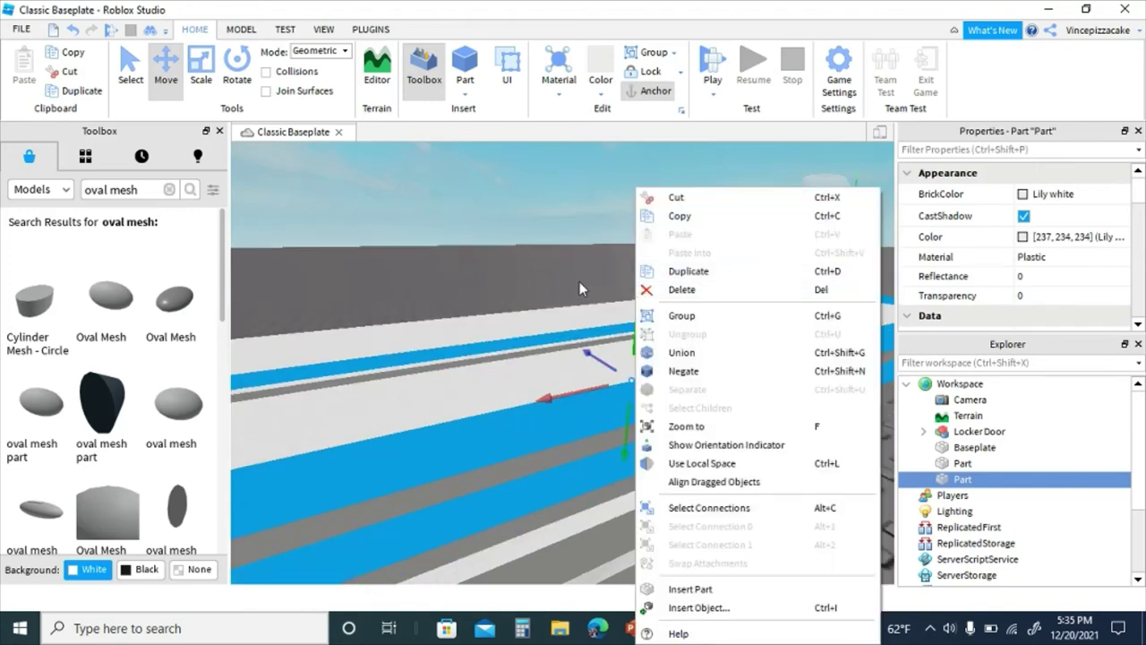
left_click(582, 285)
left_click_drag(637, 305, 634, 296)
left_click(550, 272)
right_click_drag(547, 265, 541, 264)
scroll(544, 268, "up", 5)
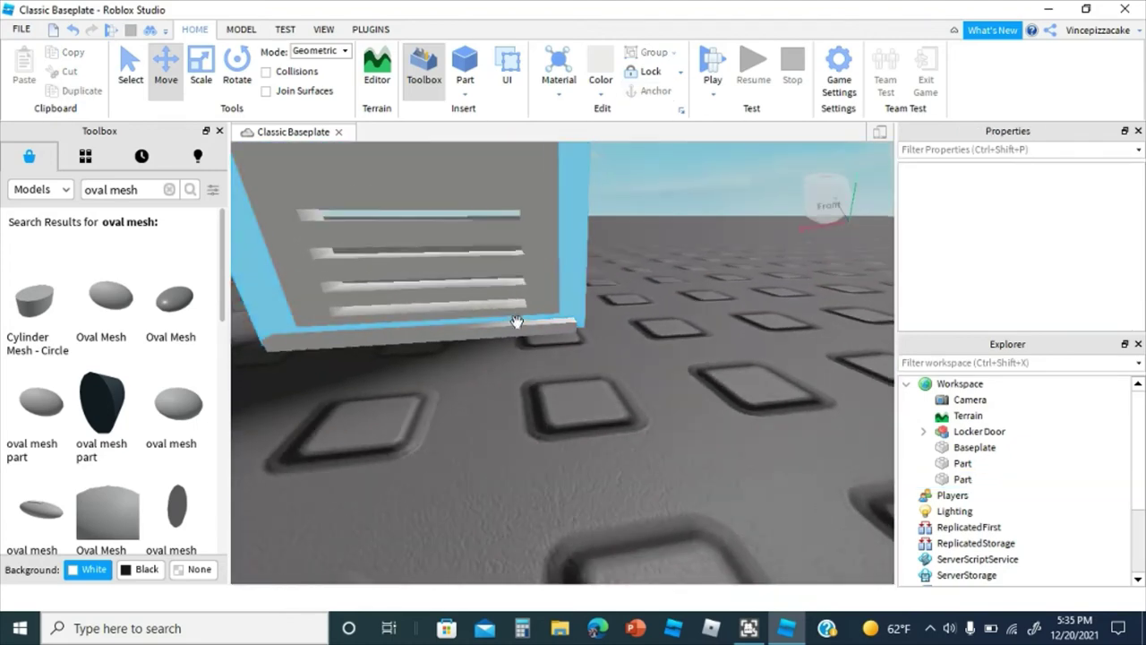
Step: Move the top and bottom strip parts into the Locker Door model
left_click(435, 330)
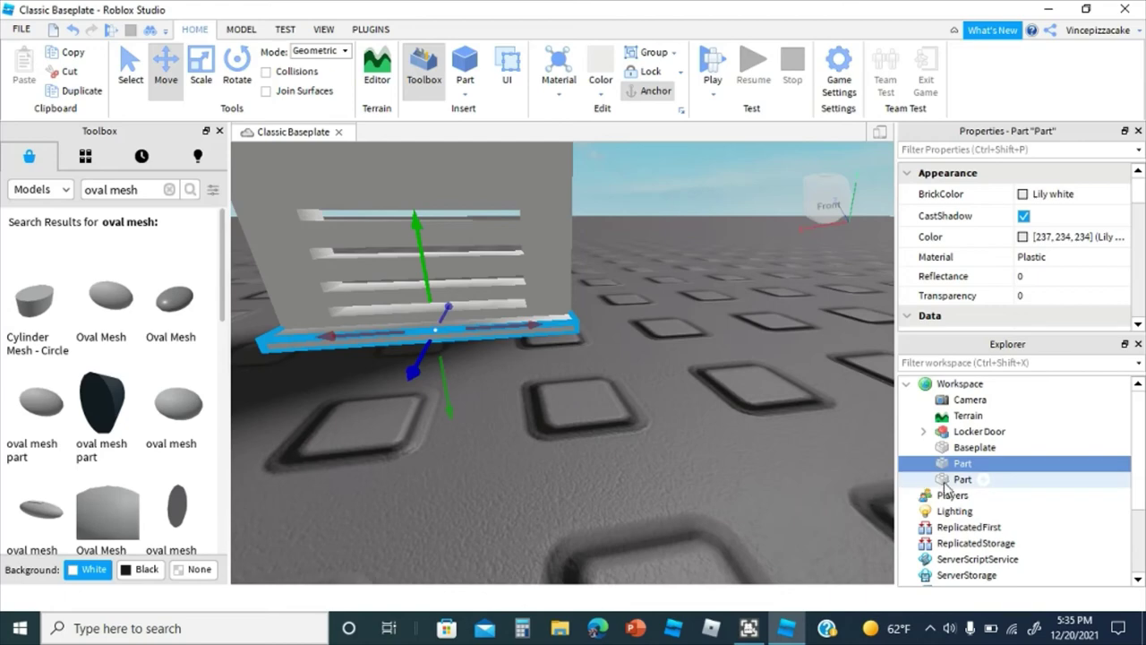
left_click(924, 431)
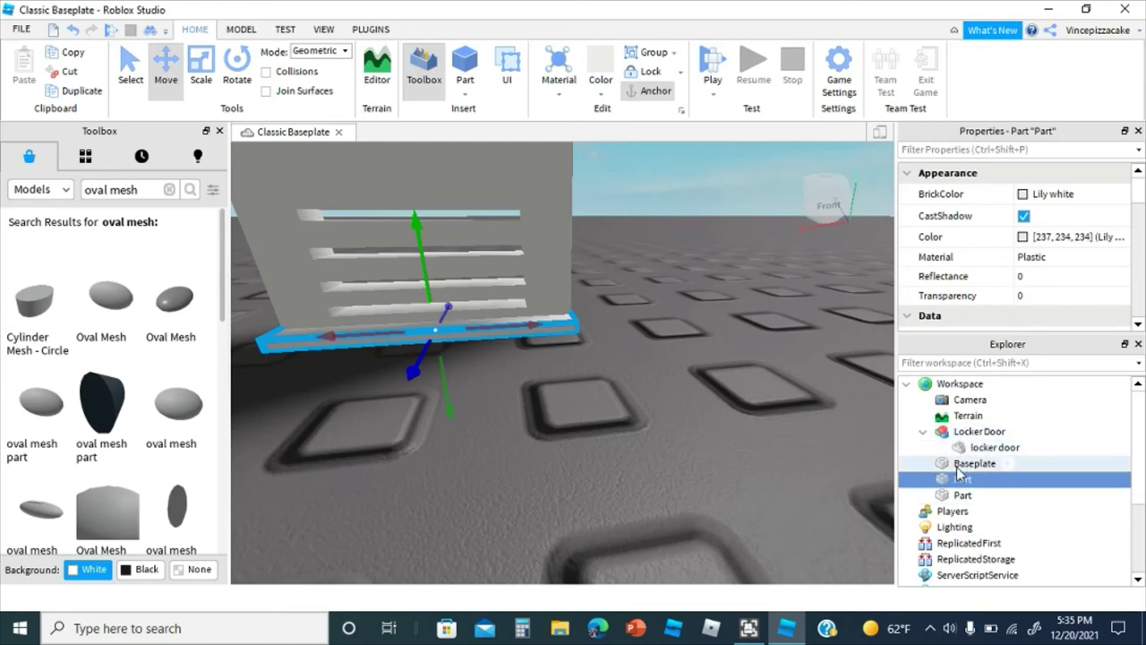
left_click(985, 447)
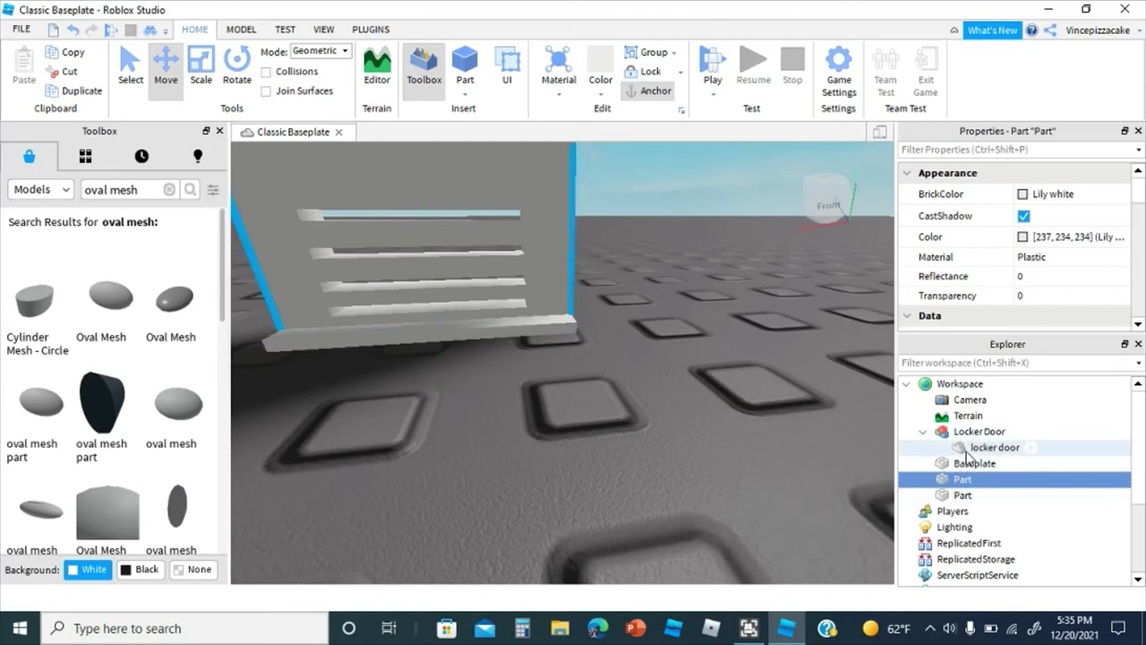
left_click(962, 479)
left_click(963, 495, "shift")
left_click_drag(967, 488, 979, 435)
Step: Duplicate the bottom strip and shorten the copy to a small block at one lower corner of the door
scroll(756, 425, "down", 4)
left_click(755, 417)
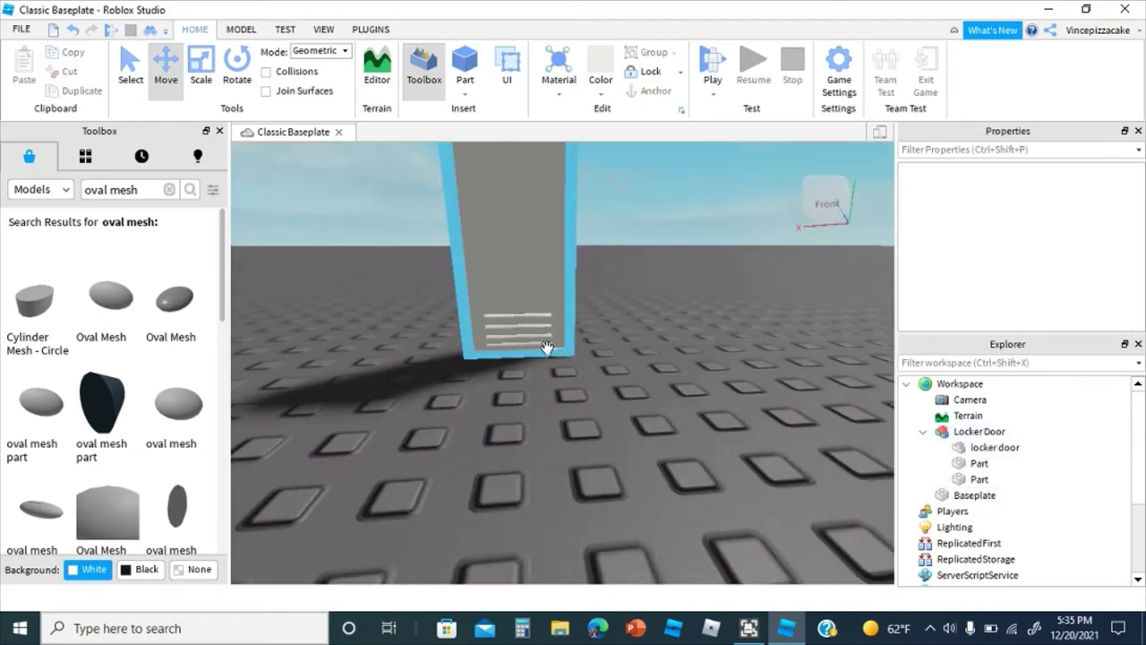
scroll(541, 339, "up", 5)
left_click(537, 325)
scroll(537, 325, "down", 5)
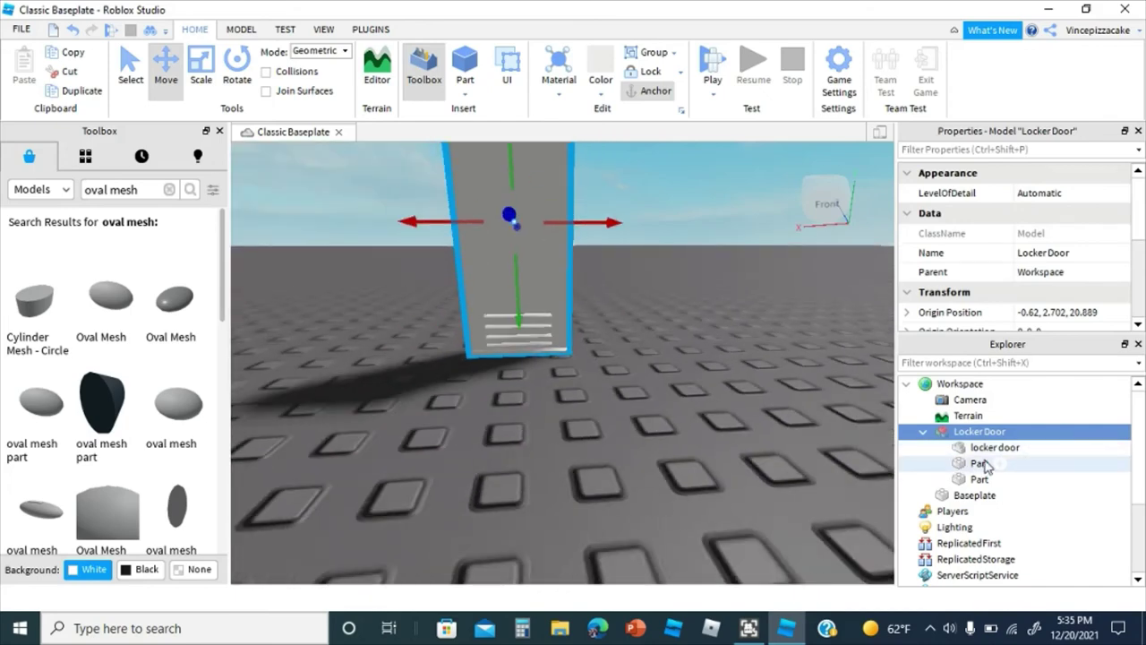
right_click(702, 381)
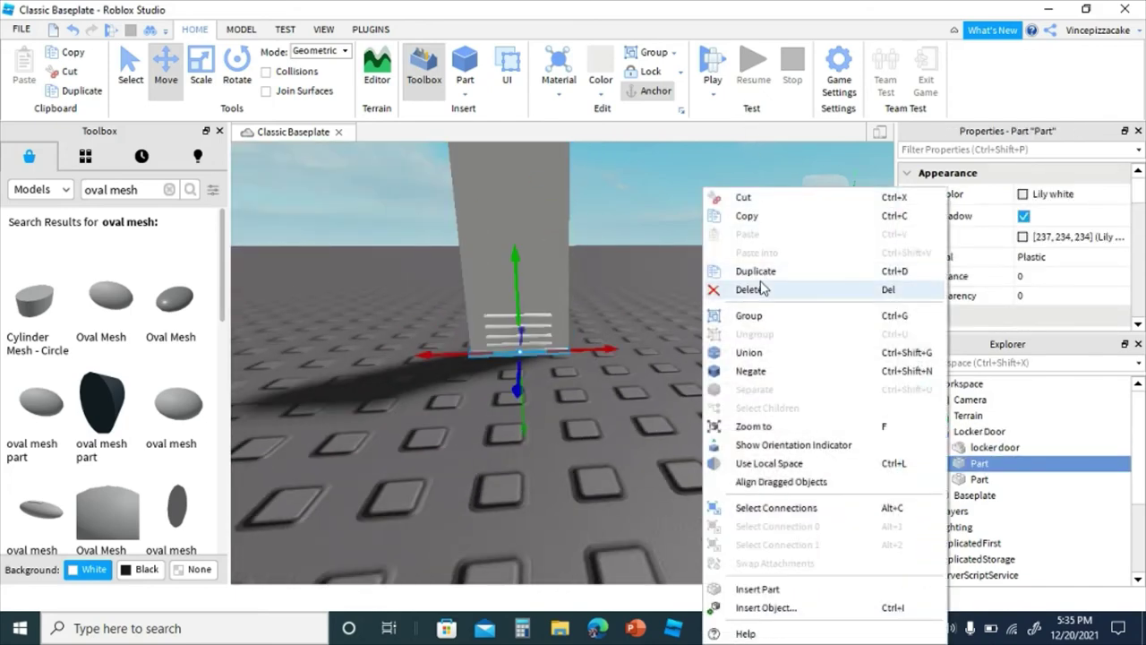
left_click(500, 183)
key("ctrl+d")
key("ctrl+3")
scroll(515, 278, "up", 6)
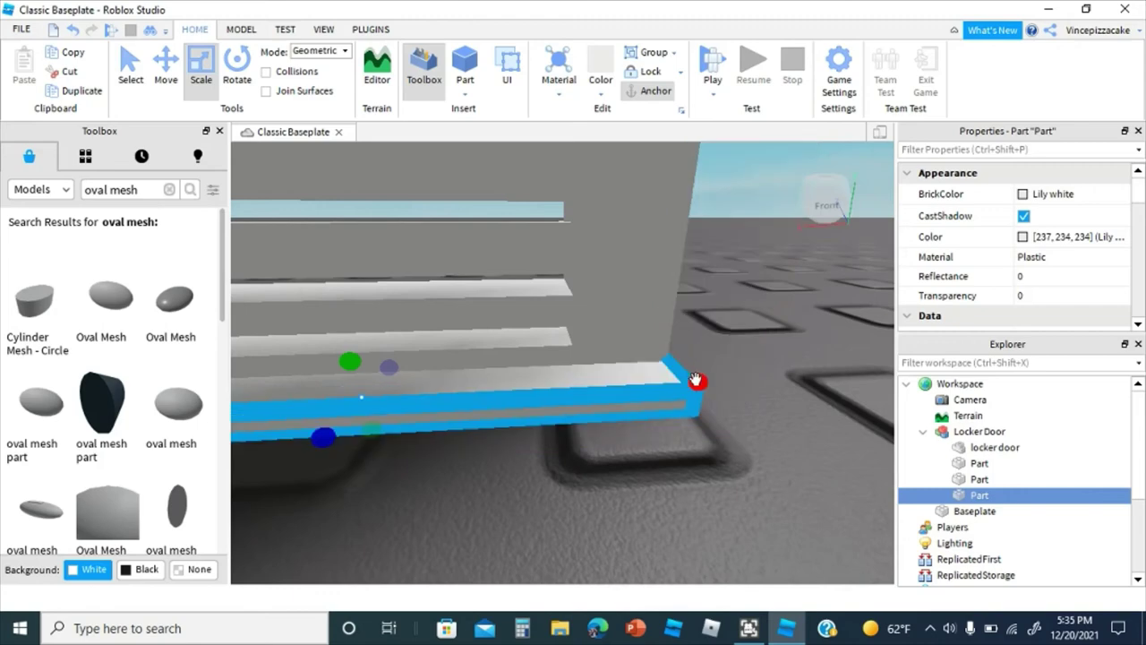
right_click_drag(696, 381, 589, 372)
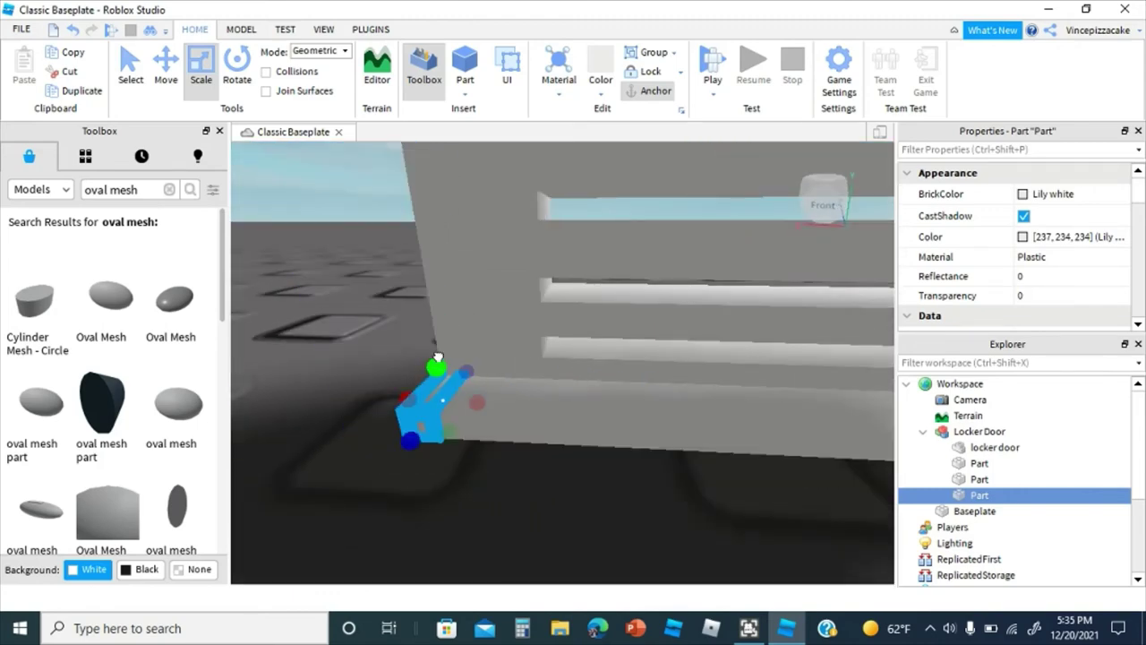
Step: Stretch the corner block upward into a vertical strip reaching the door's top edge
scroll(440, 336, "down", 5)
left_click_drag(436, 362, 445, 336)
scroll(444, 336, "up", 4)
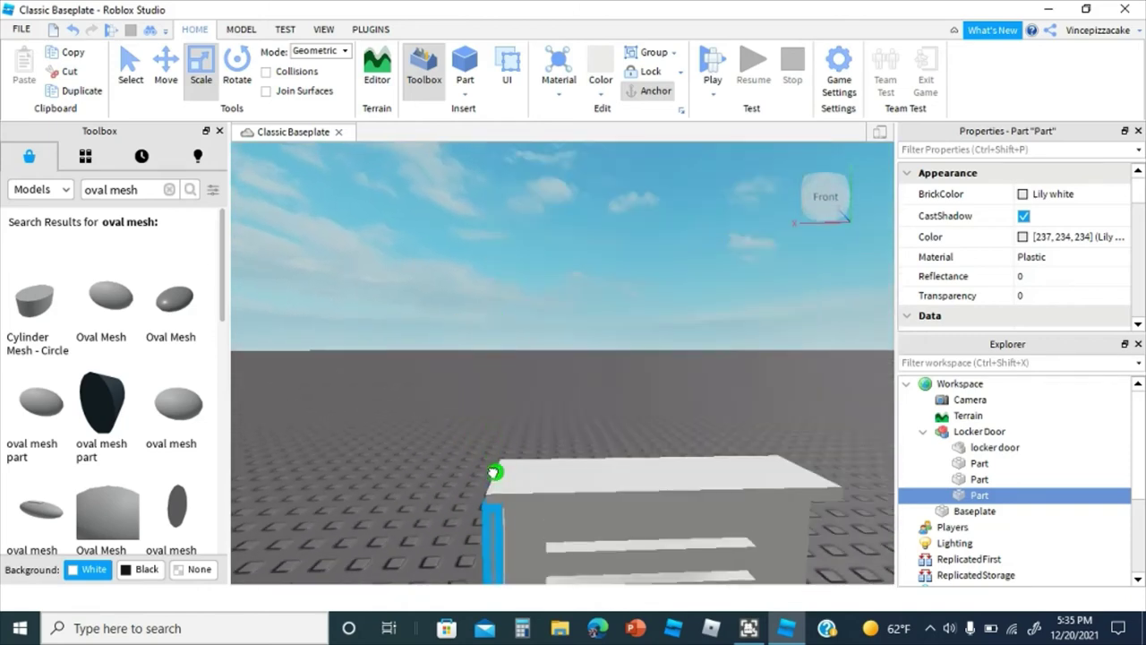
scroll(493, 470, "down", 4)
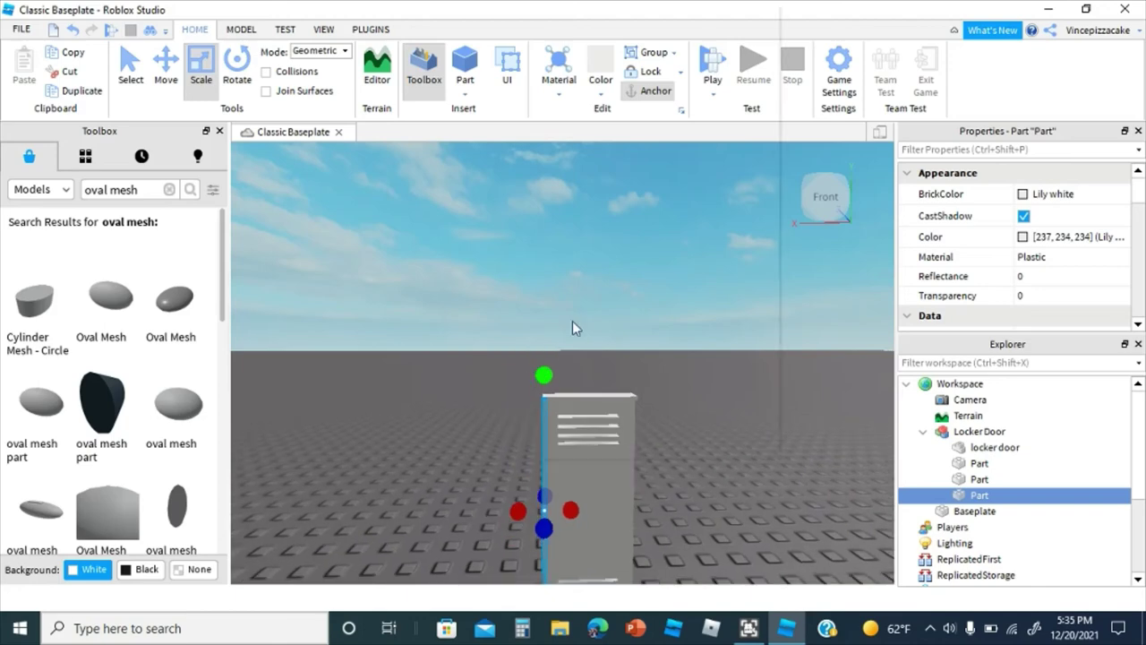
Step: Duplicate the vertical side strip and move the copy to the door's opposite side edge
right_click(573, 323)
left_click(628, 85)
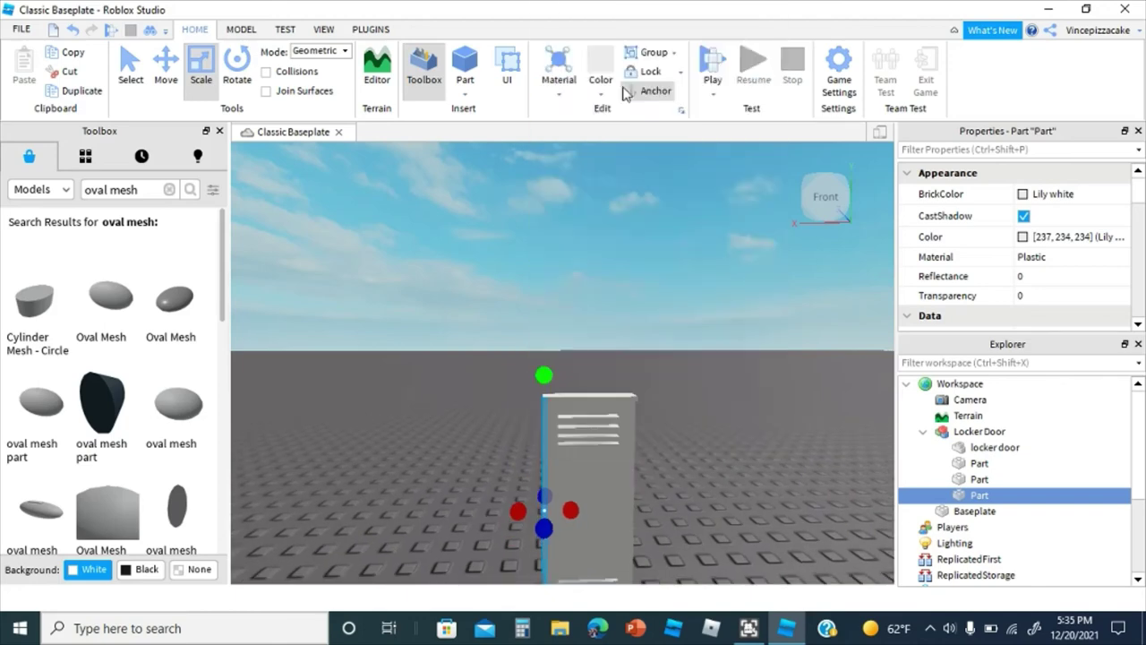
right_click_drag(658, 381, 659, 405)
scroll(659, 405, "up", 4)
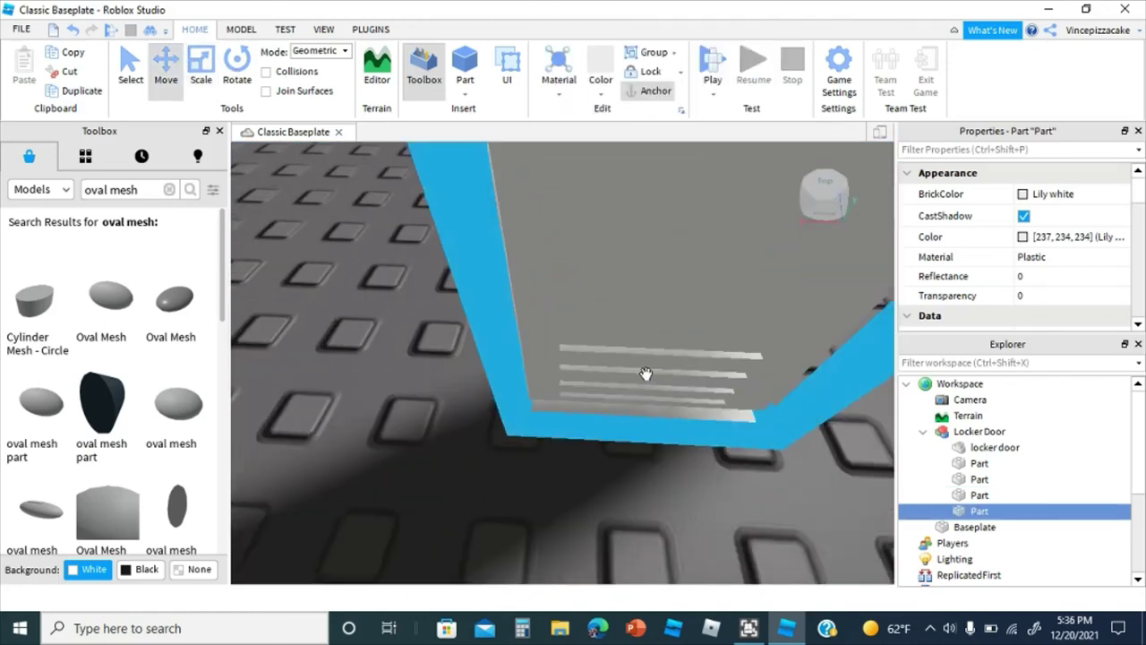
scroll(644, 373, "down", 2)
key("d")
left_click_drag(403, 269, 533, 285)
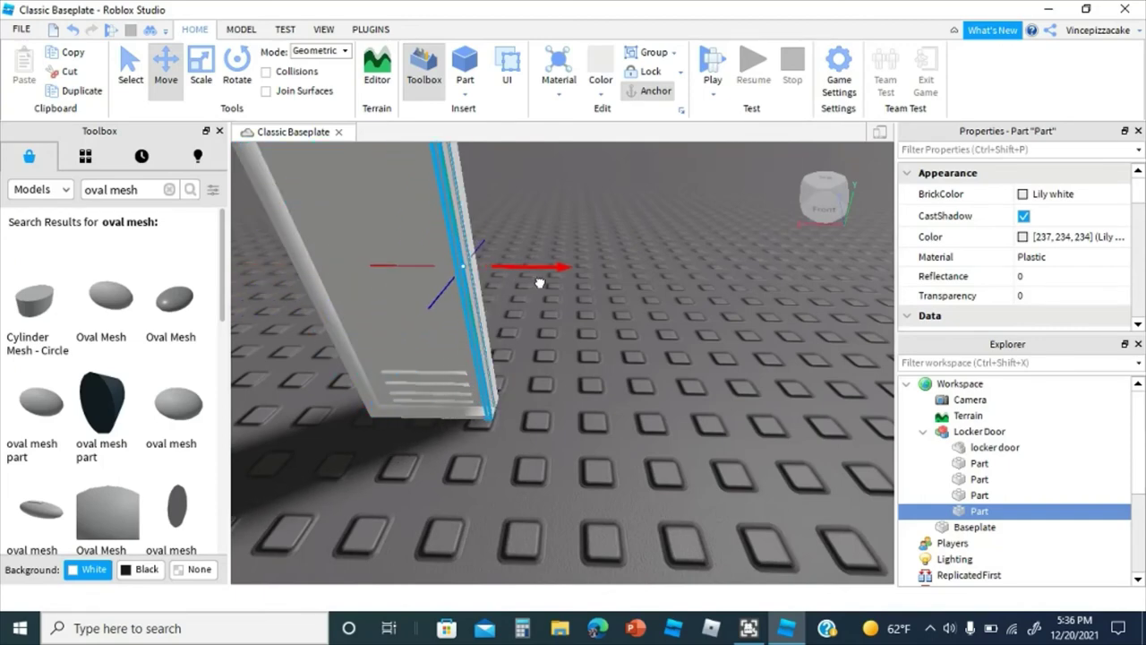
Step: Negate all four strip parts around the locker door
left_click(578, 320)
key("w")
right_click_drag(579, 320, 578, 320)
key("s")
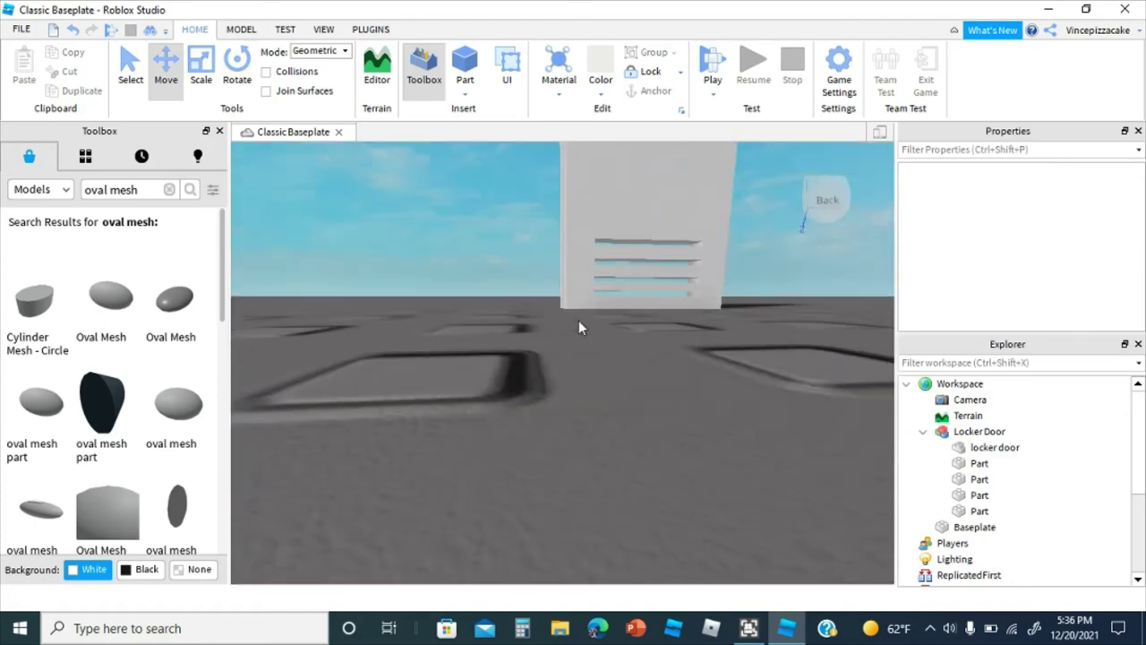
left_click(985, 510)
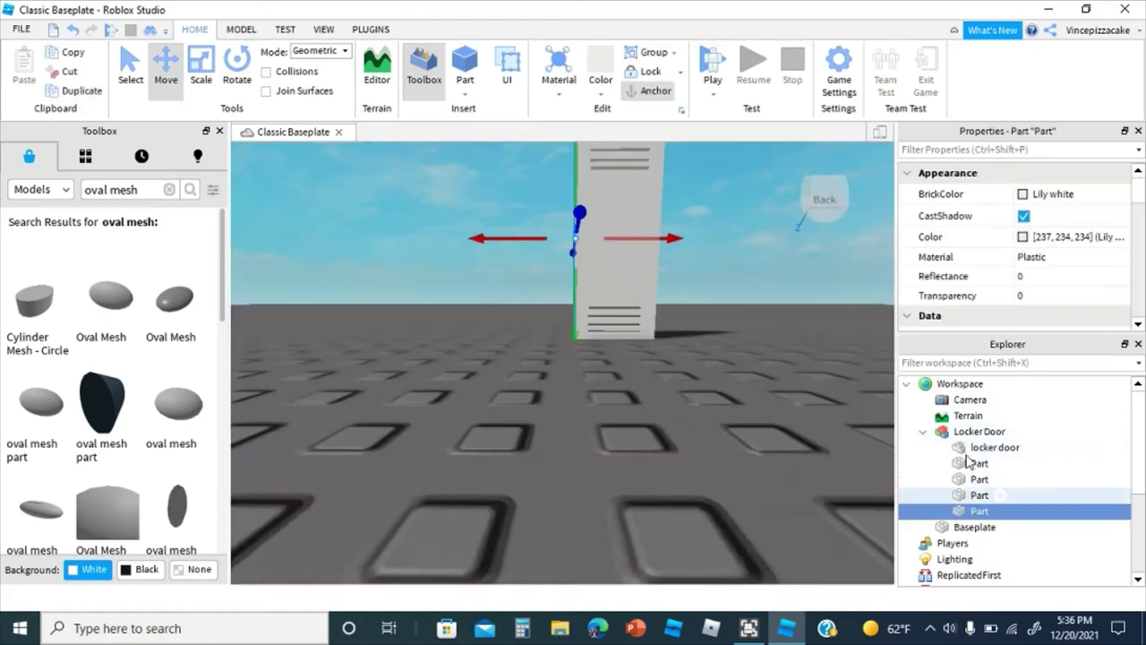
left_click(974, 463, "shift")
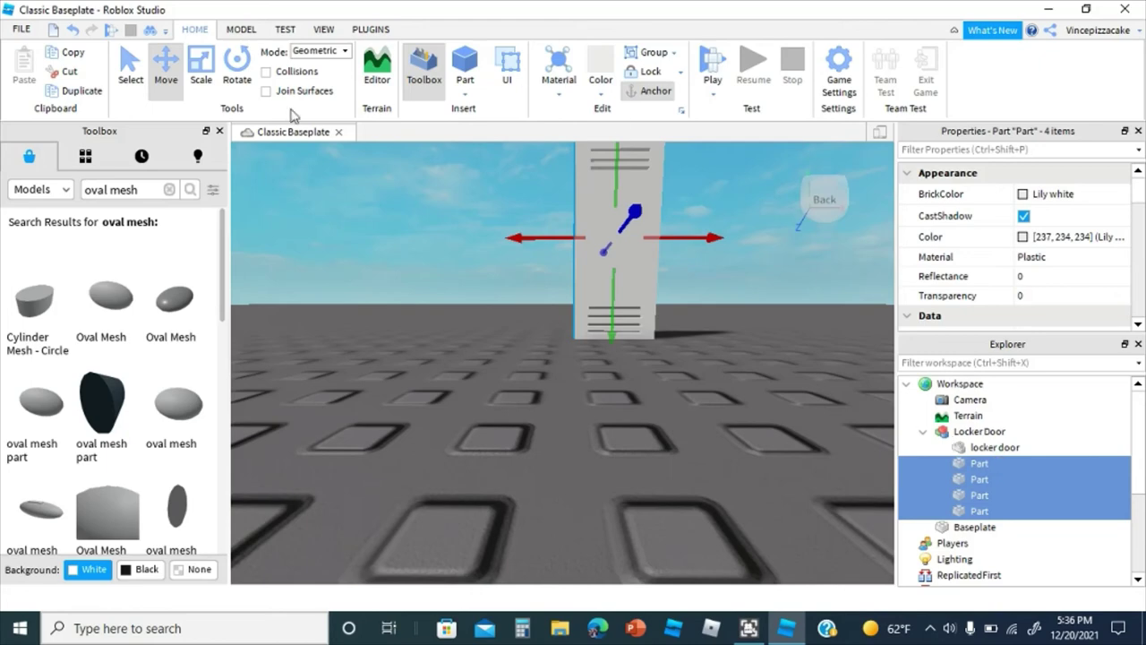
left_click(241, 30)
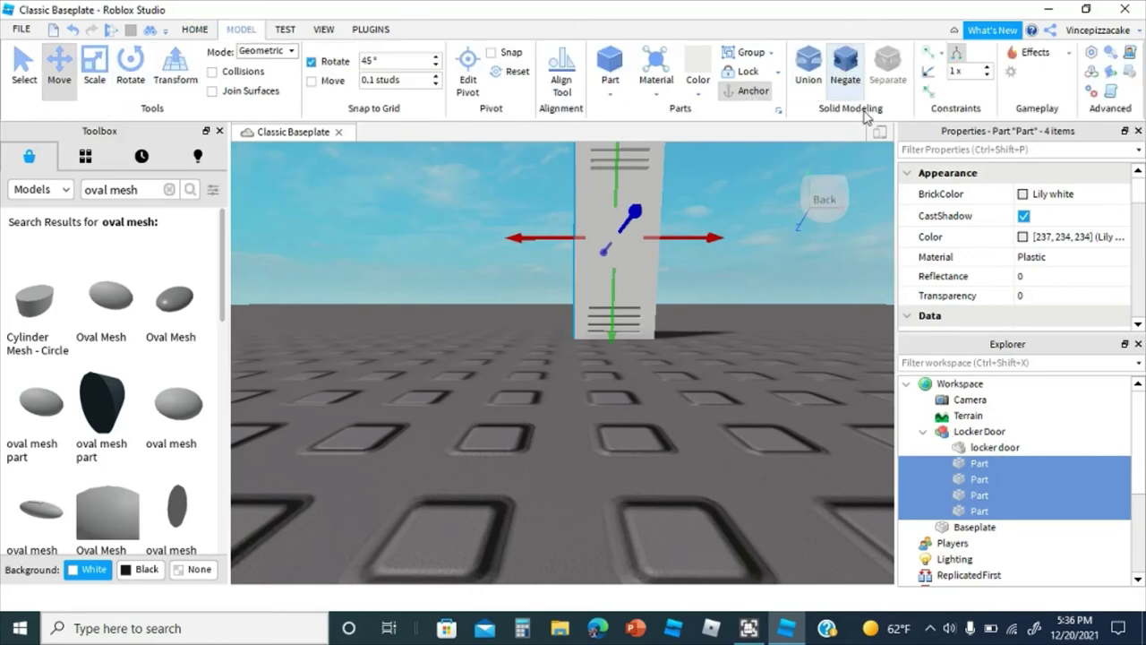
left_click(846, 67)
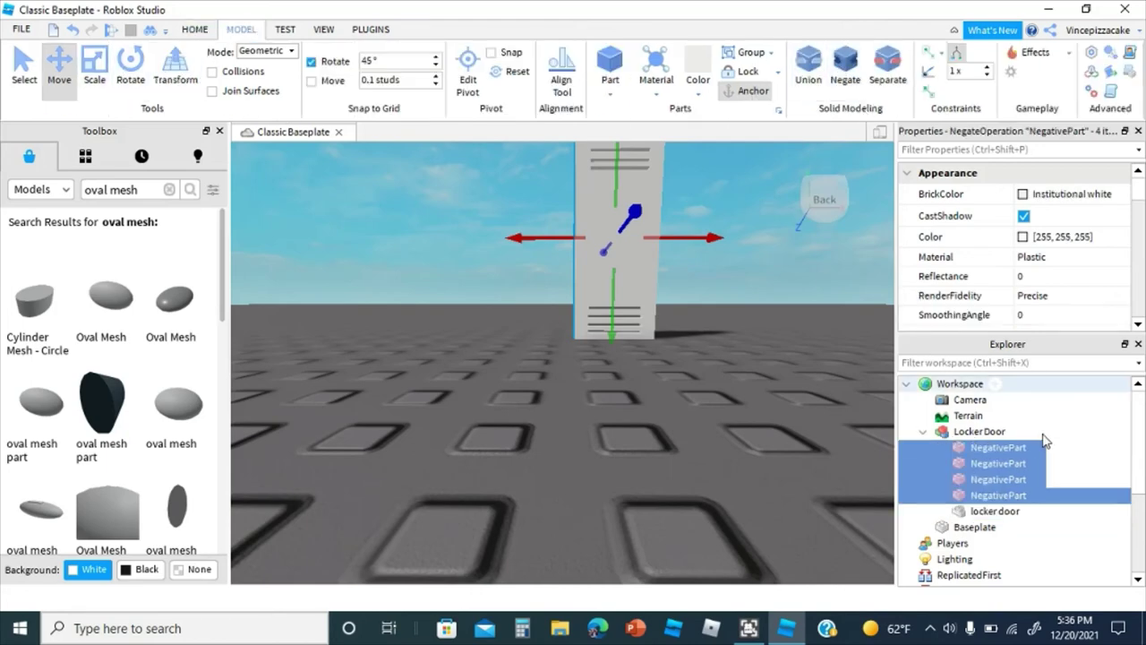
Step: Union the four negative parts with the locker door part to cut its edges
left_click(989, 510, "shift")
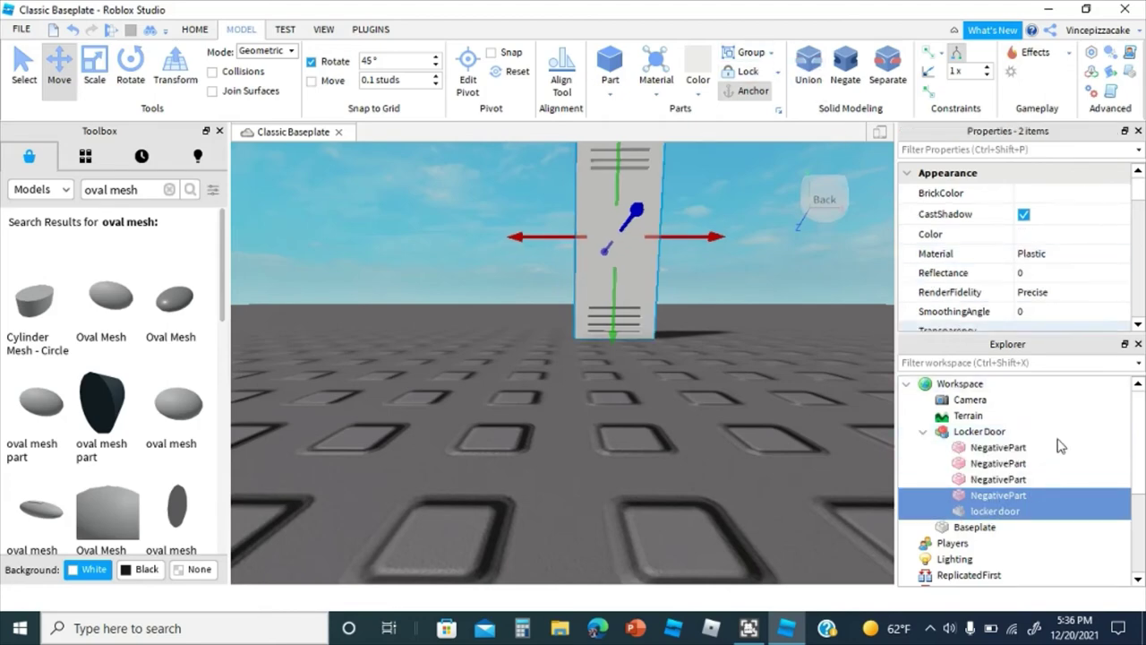
double_click(983, 512)
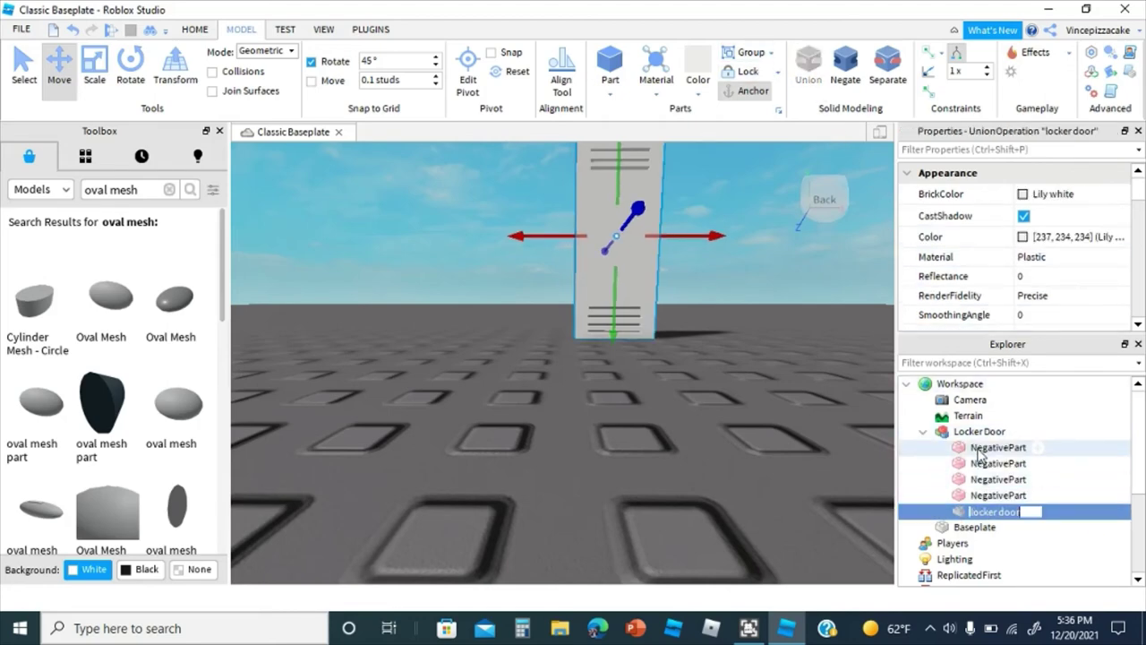
left_click(981, 452, "shift")
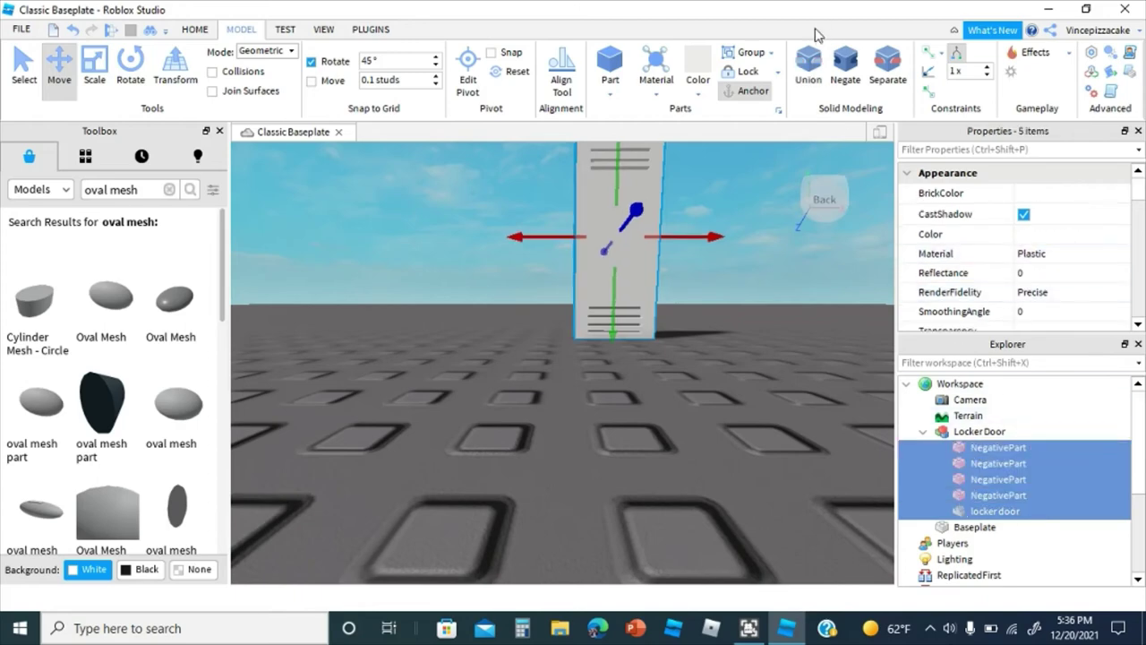
left_click(805, 61)
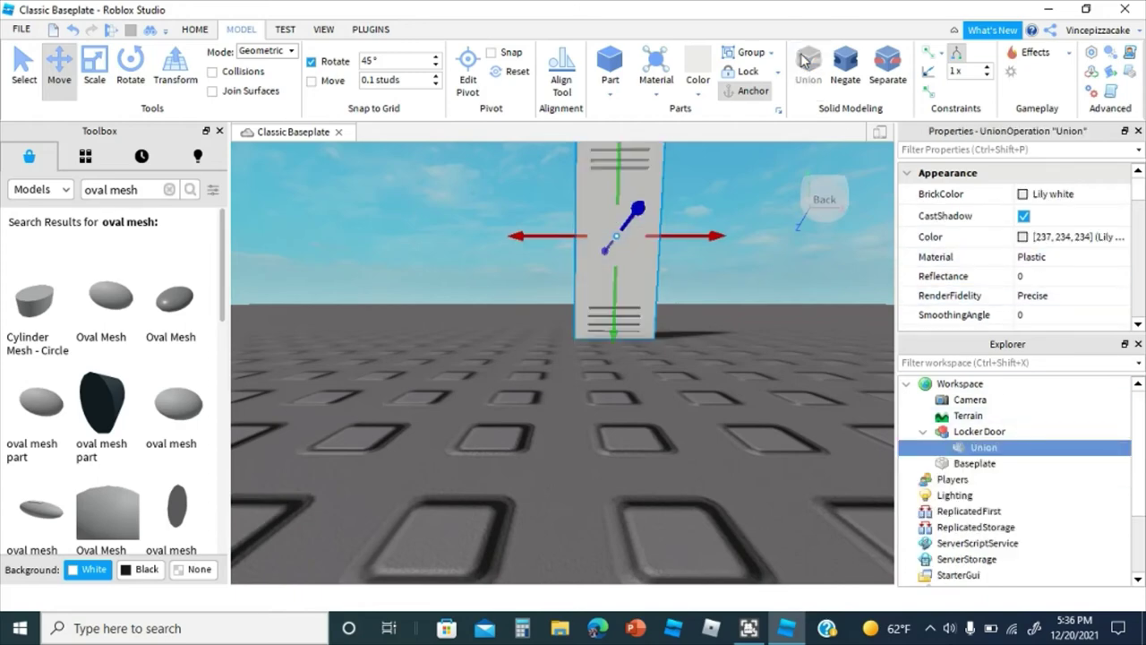
Step: Inspect the edges of the cut locker door from the front and the back
right_click_drag(581, 436, 648, 381)
left_click(582, 437)
scroll(580, 429, "down", 3)
scroll(581, 438, "up", 4)
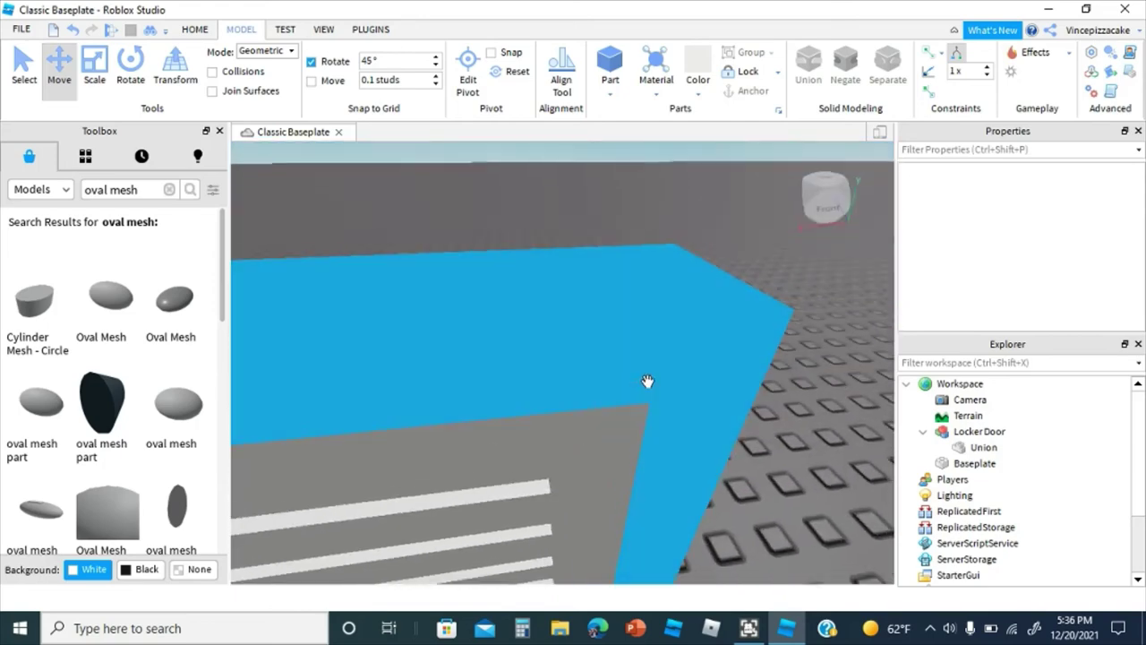
scroll(612, 232, "down", 1)
right_click_drag(613, 232, 717, 359)
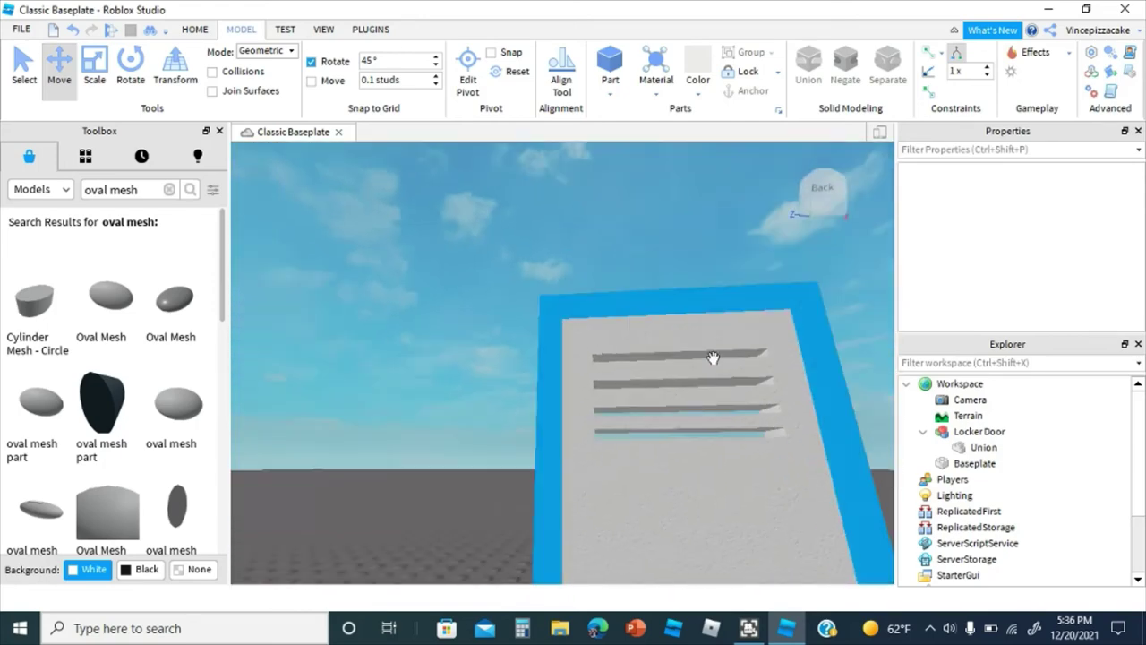
Step: Rename the union inside the Locker Door model as Locker door
left_click(941, 447)
right_click(941, 447)
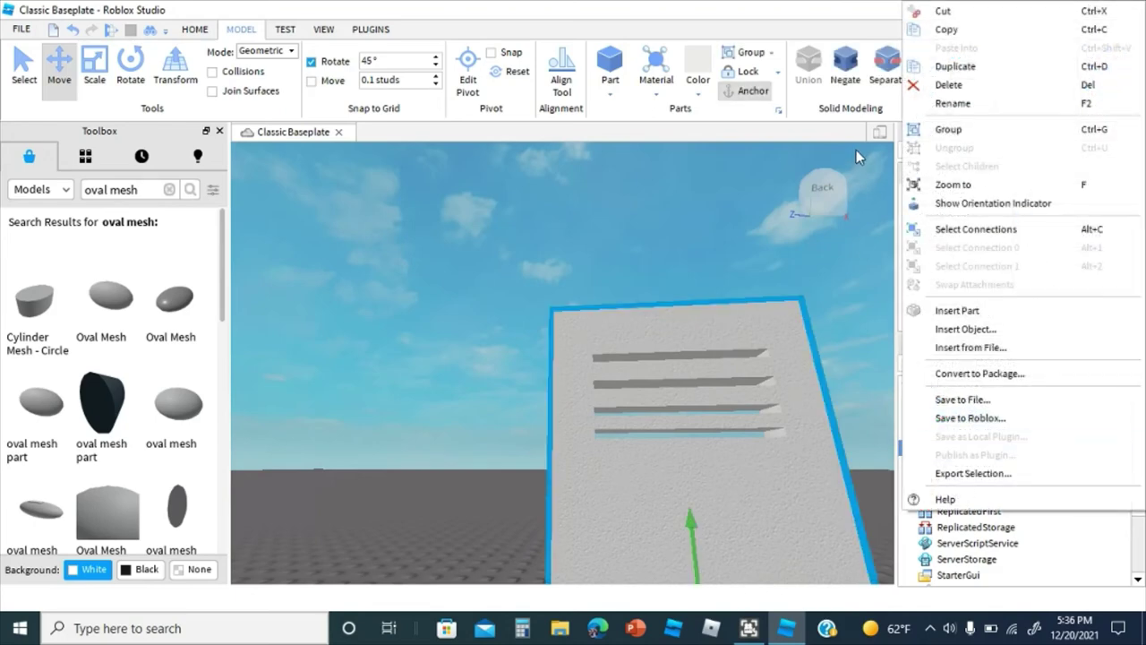
left_click(949, 103)
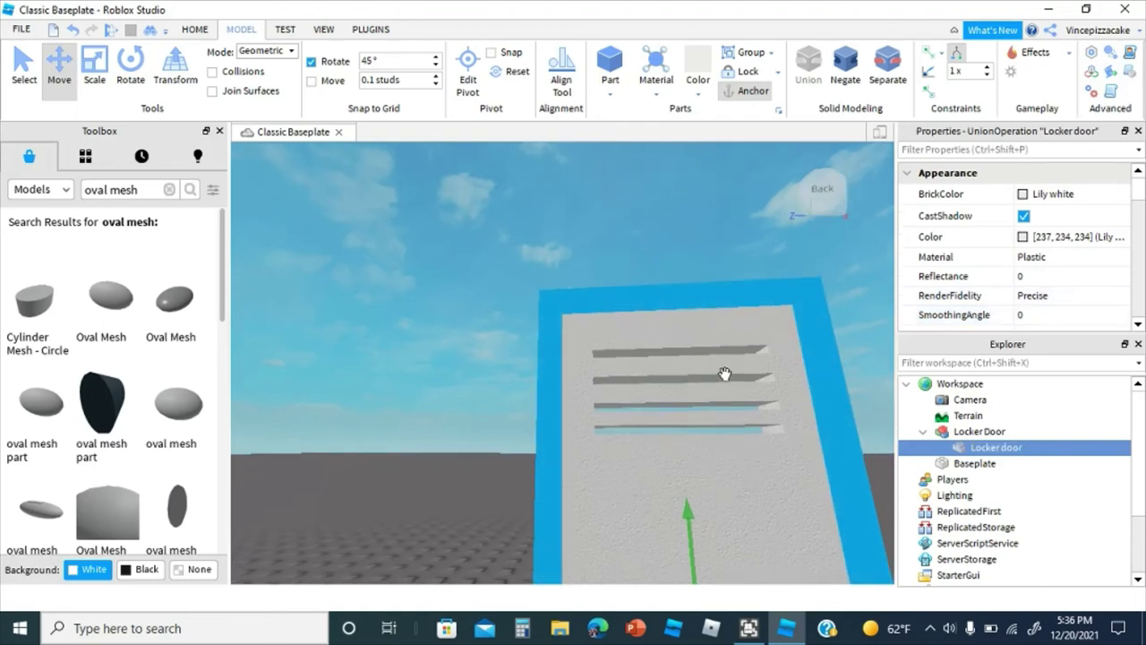
left_click(724, 401)
Step: Insert a cylinder part on the baseplate near the locker door, anchor it and color it Really black
right_click_drag(724, 373, 616, 327)
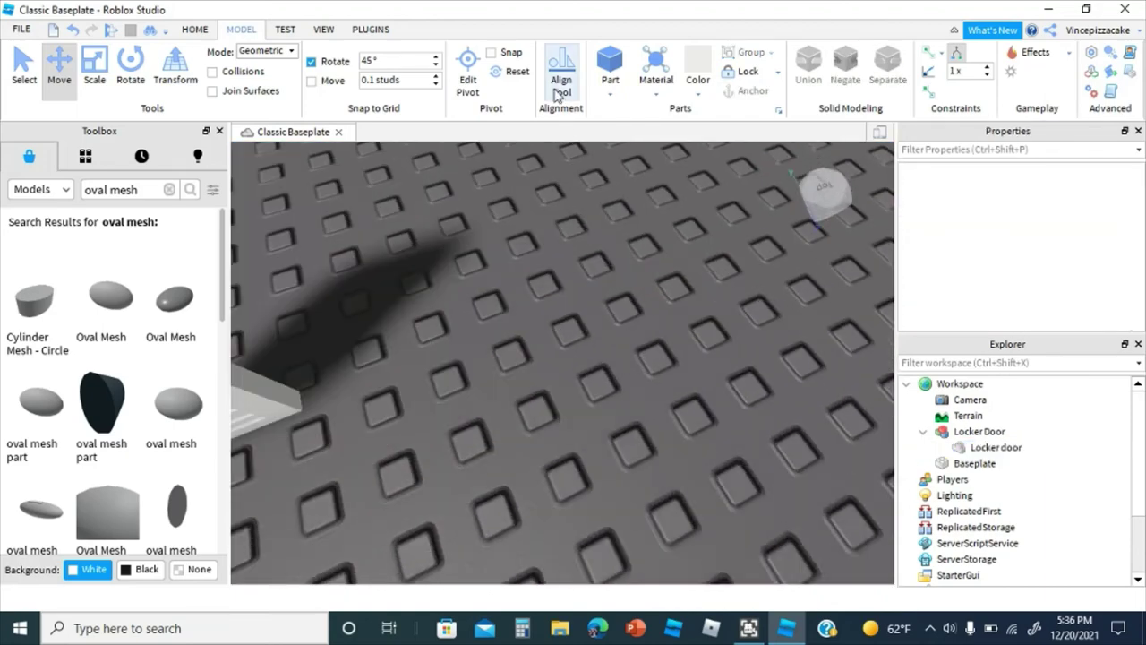
left_click(606, 95)
left_click(615, 169)
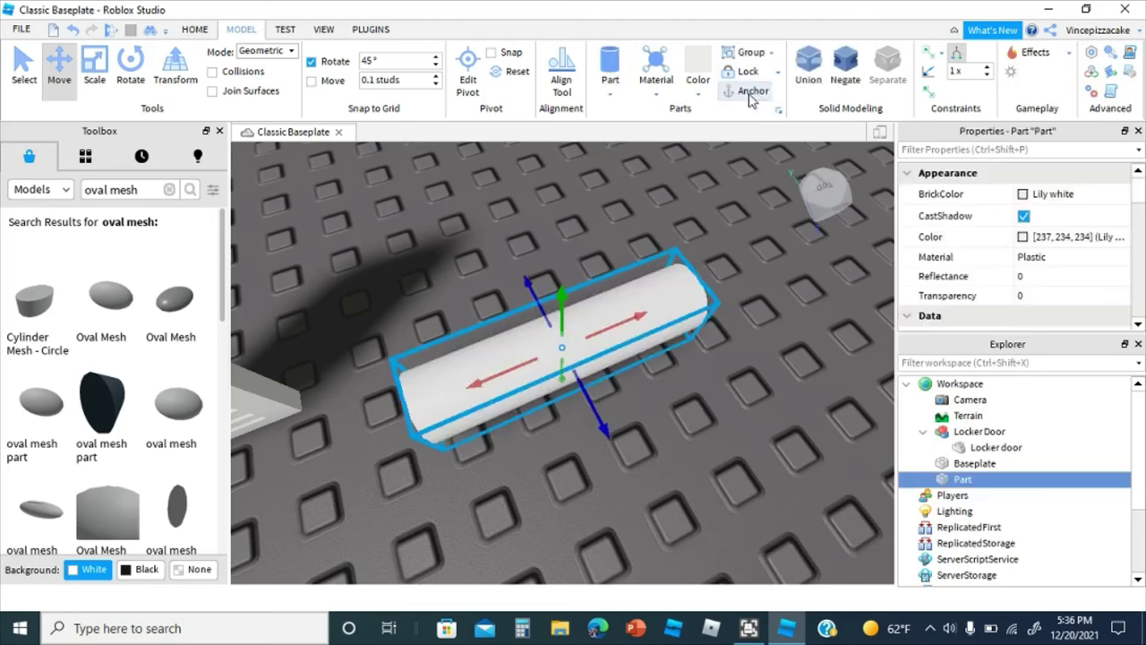
left_click(691, 90)
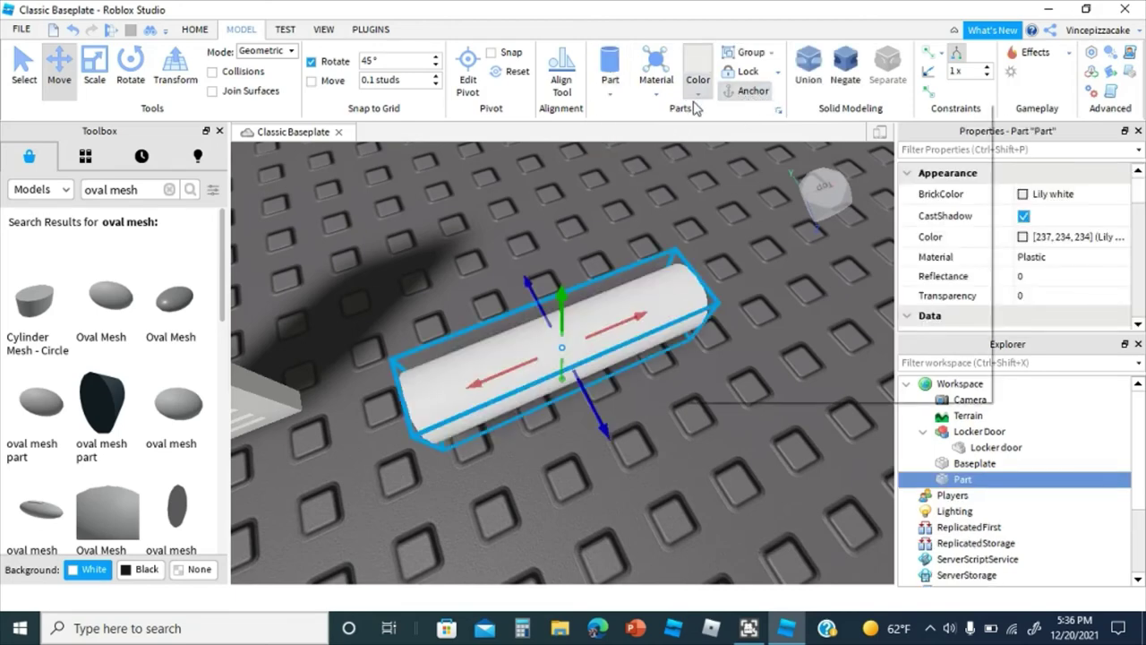
left_click(708, 385)
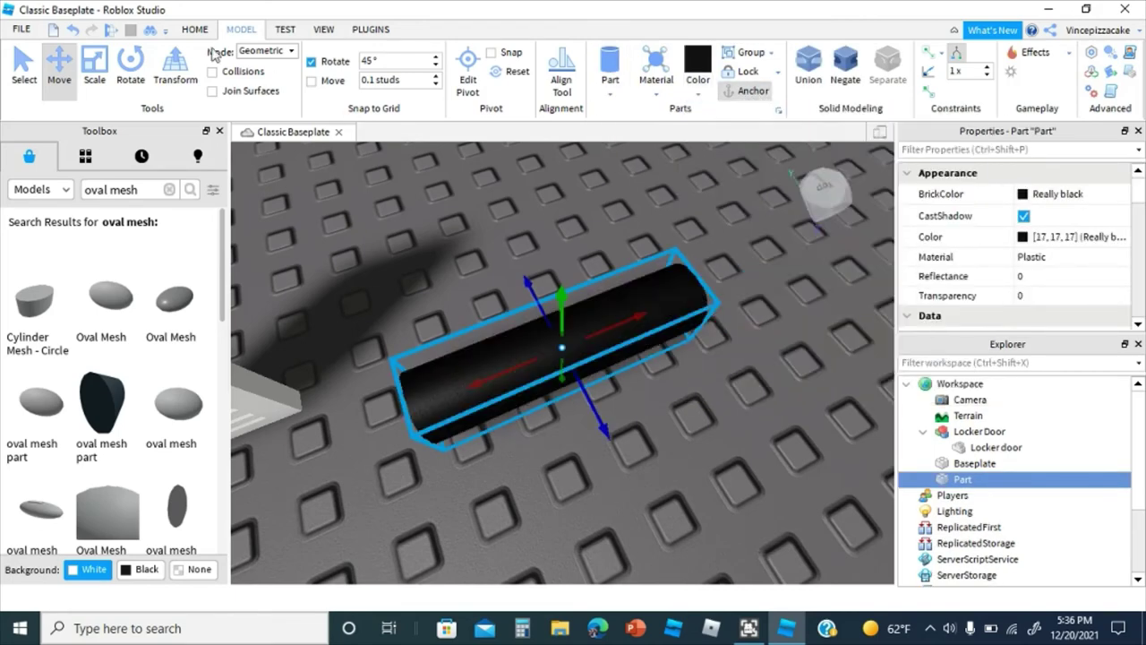
Step: Rotate the black cylinder and move it so one end meets the lower part of the locker door's face
left_click(137, 72)
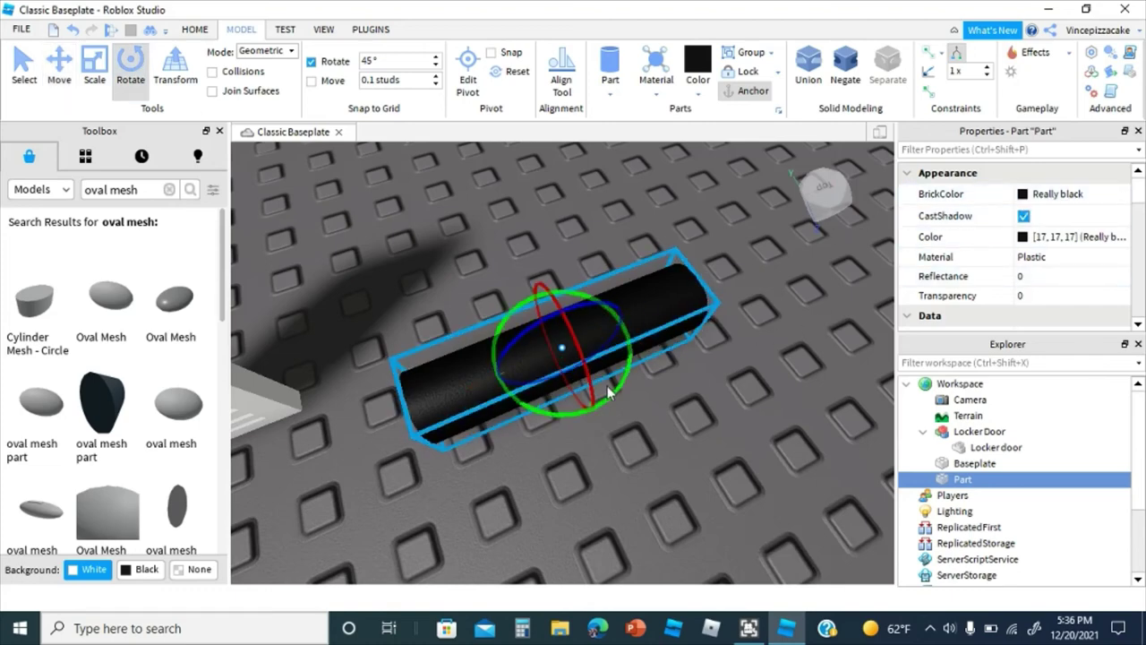
left_click(1055, 237)
right_click_drag(681, 330, 527, 440)
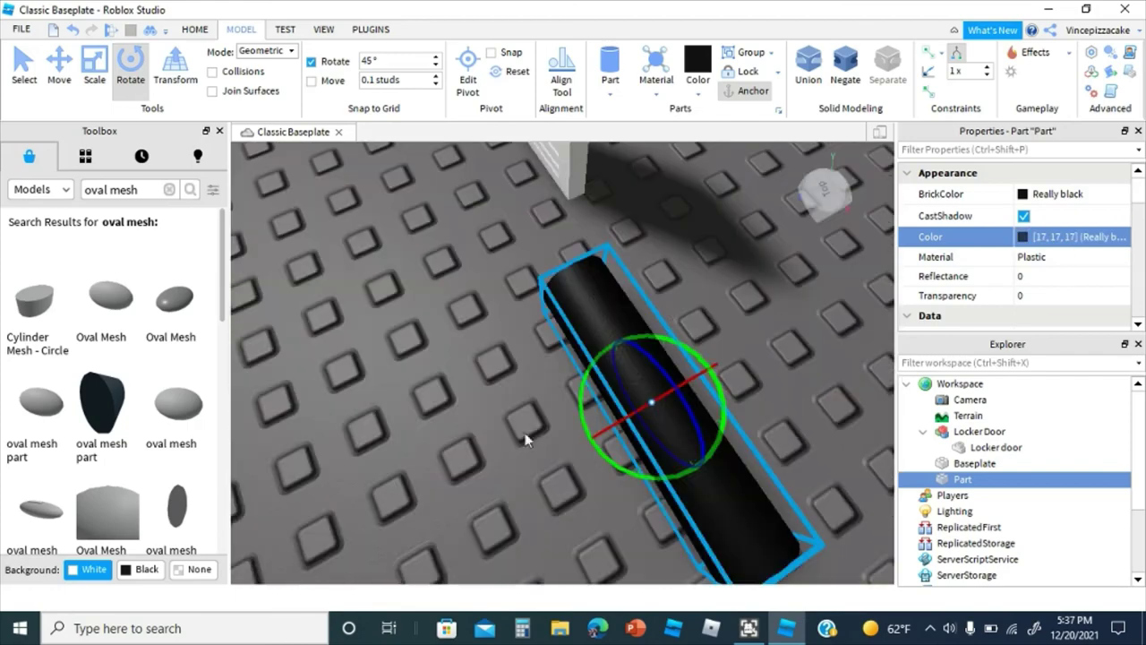
left_click_drag(665, 466, 723, 415)
left_click(775, 491)
right_click_drag(775, 491, 739, 485)
left_click(661, 426)
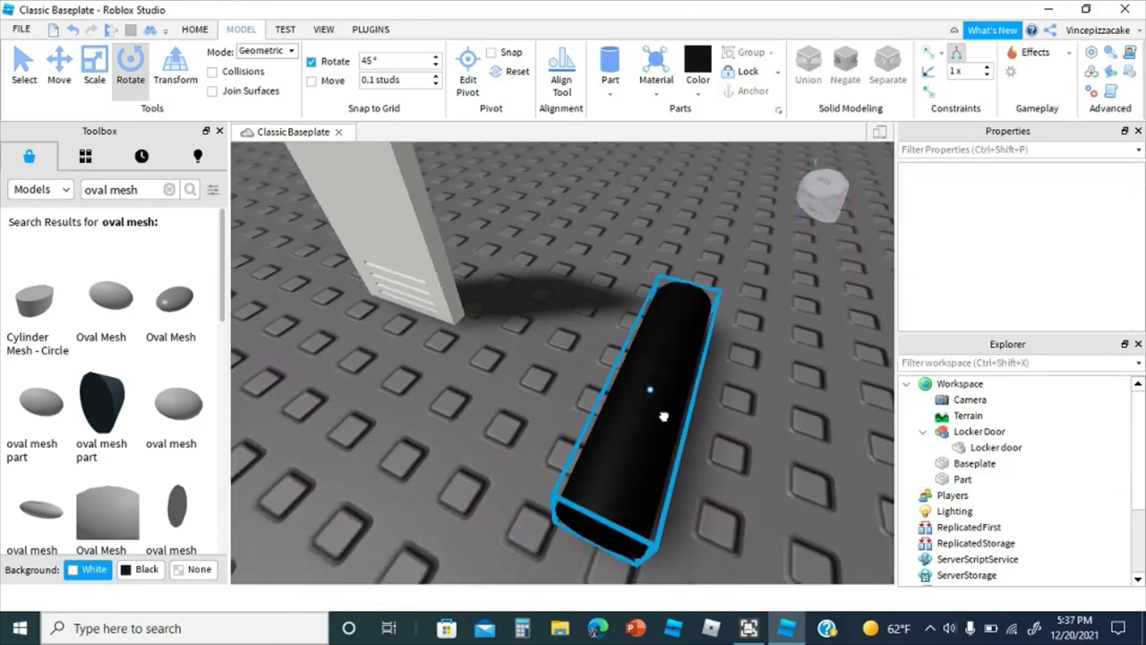
right_click_drag(663, 409, 563, 383)
key("a")
left_click_drag(564, 383, 505, 322)
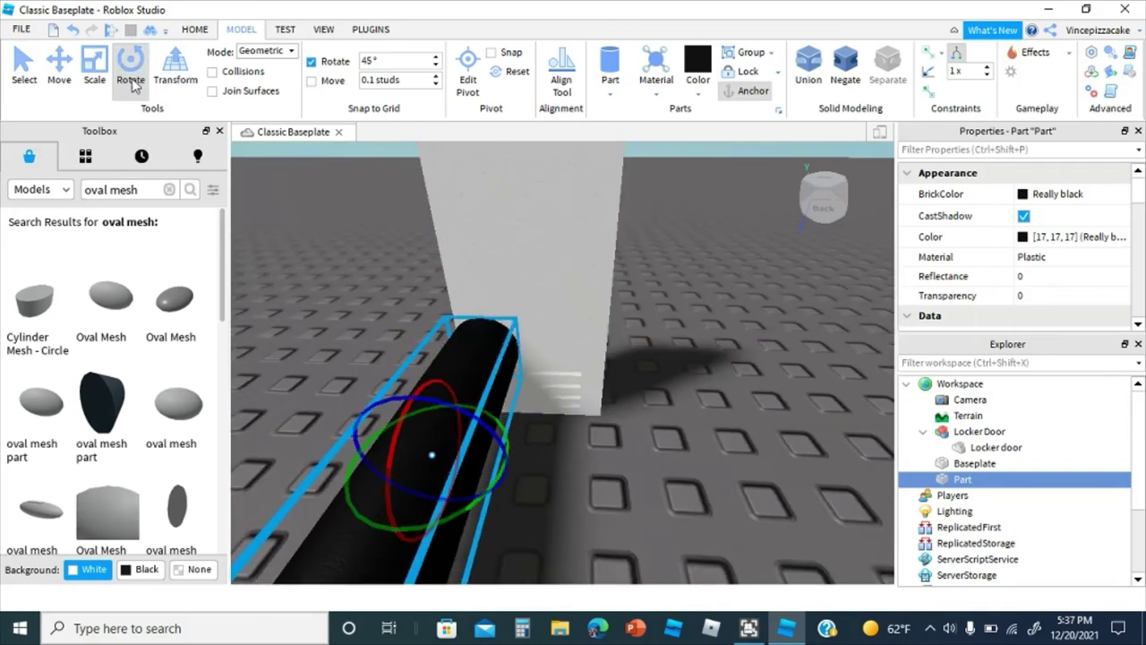
Step: Scale the black cylinder down to a narrower, thin disc against the locker door
key("ctrl+3")
left_click_drag(508, 462, 461, 427)
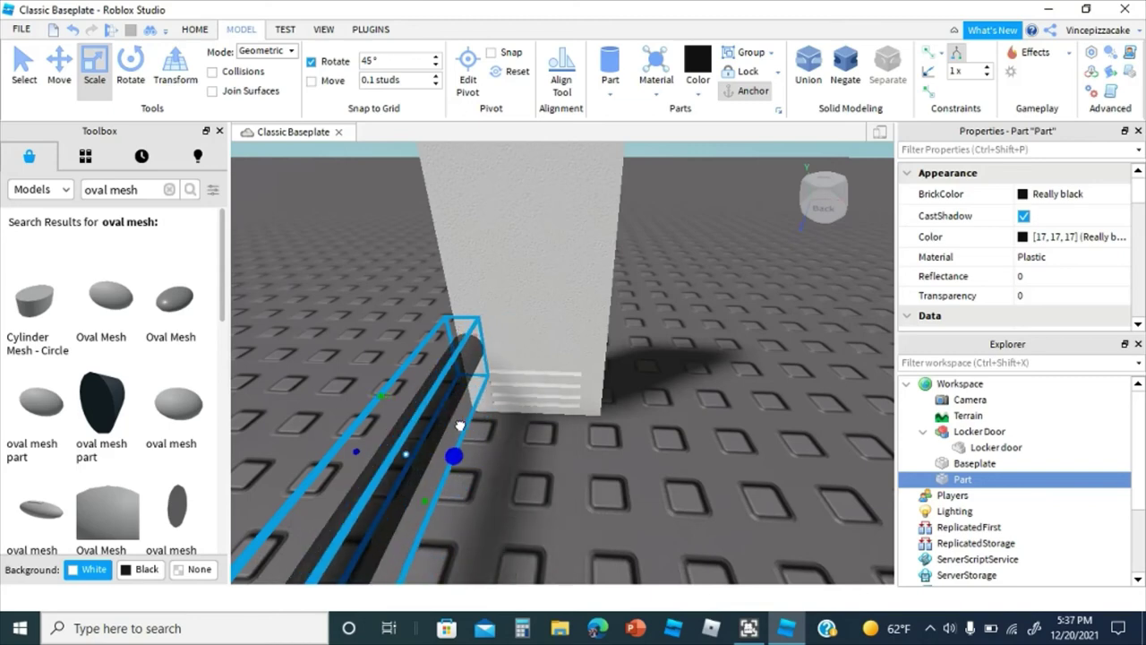
right_click_drag(454, 431, 336, 455)
left_click_drag(333, 448, 657, 413)
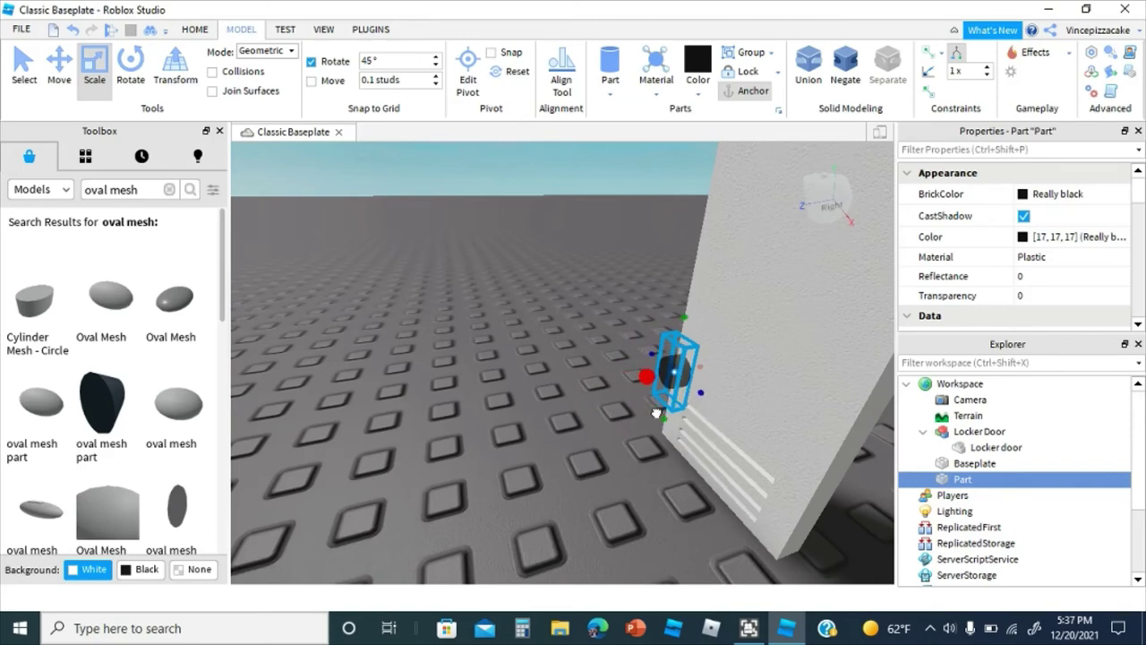
right_click_drag(673, 409, 676, 410)
Step: Reposition the black disc on the locker door's face, between the vents and just inside the side edge
scroll(675, 409, "up", 3)
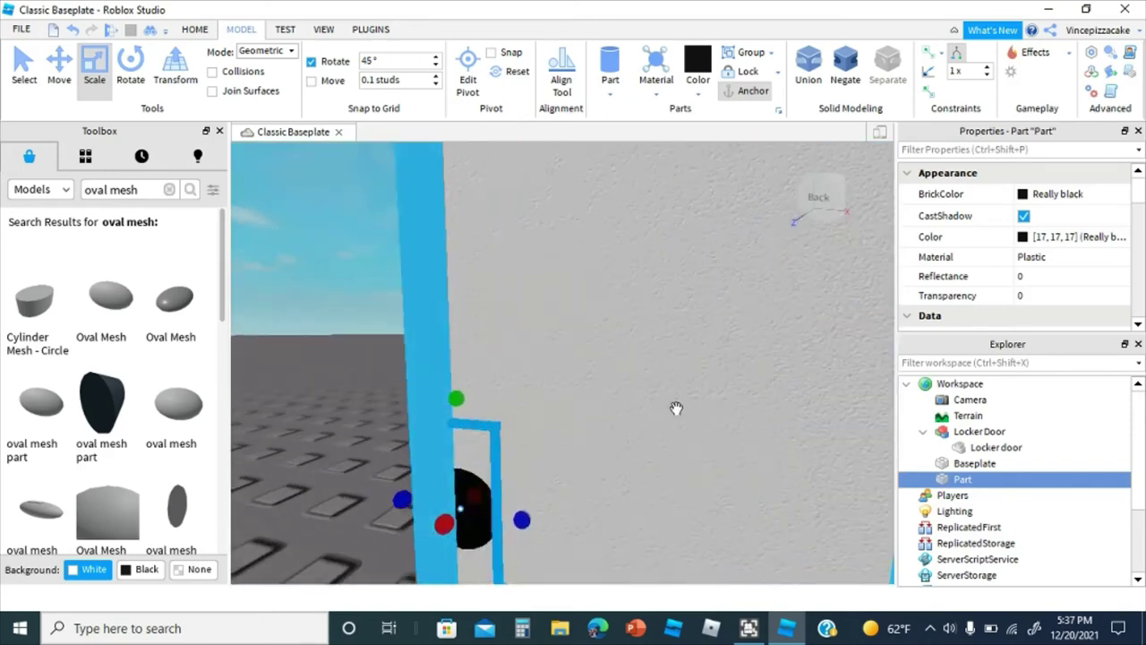
scroll(675, 409, "down", 4)
left_click_drag(532, 355, 546, 331)
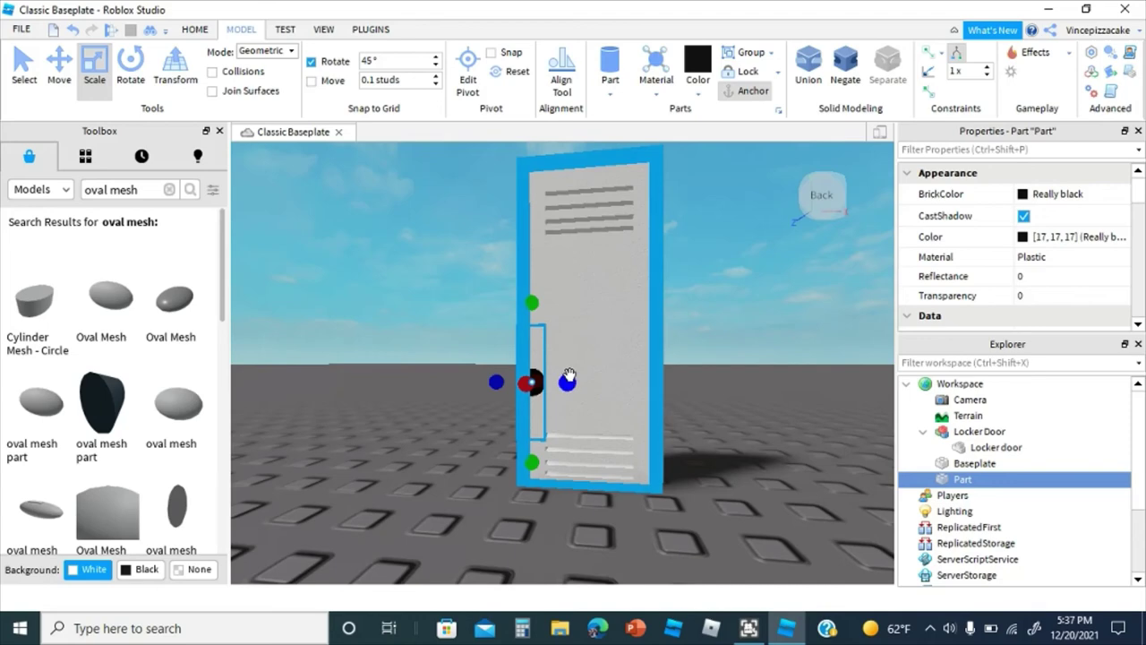
left_click_drag(495, 383, 503, 386)
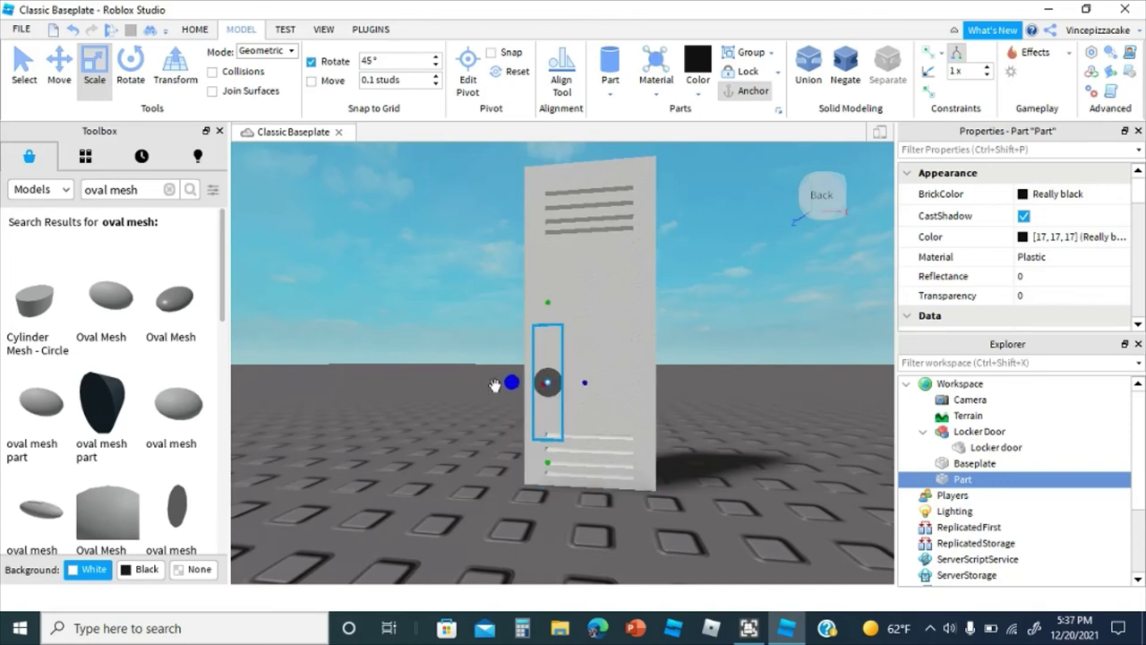
key("ctrl+2")
scroll(537, 385, "up", 3)
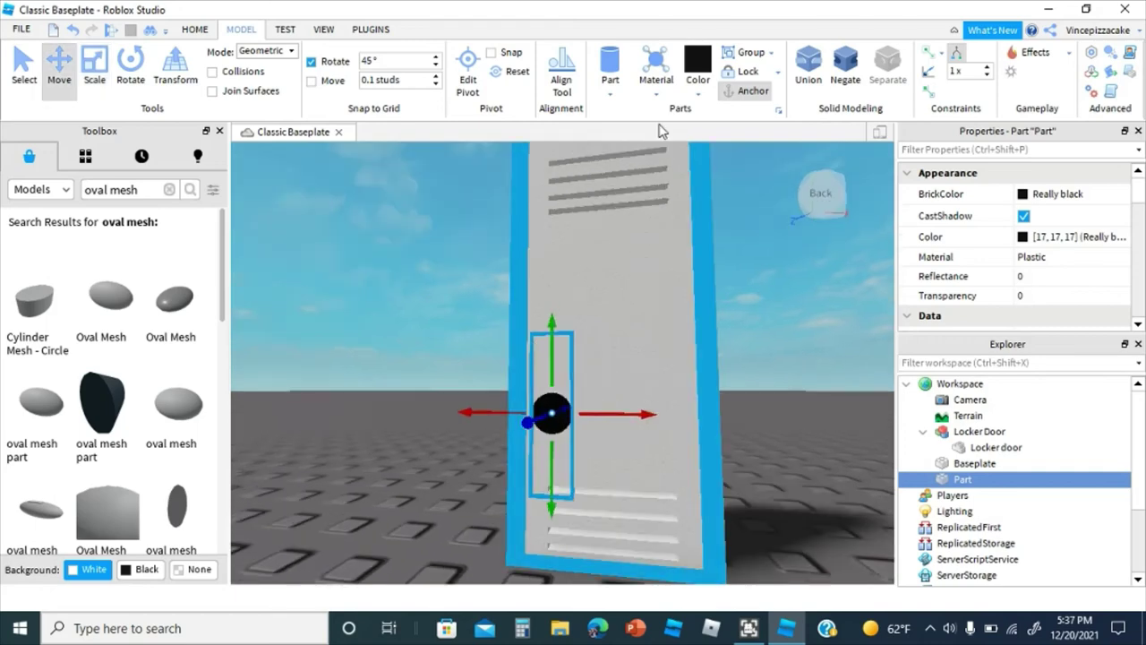
Step: Color the disc Medium stone grey and enlarge it on the locker door's face
left_click(697, 62)
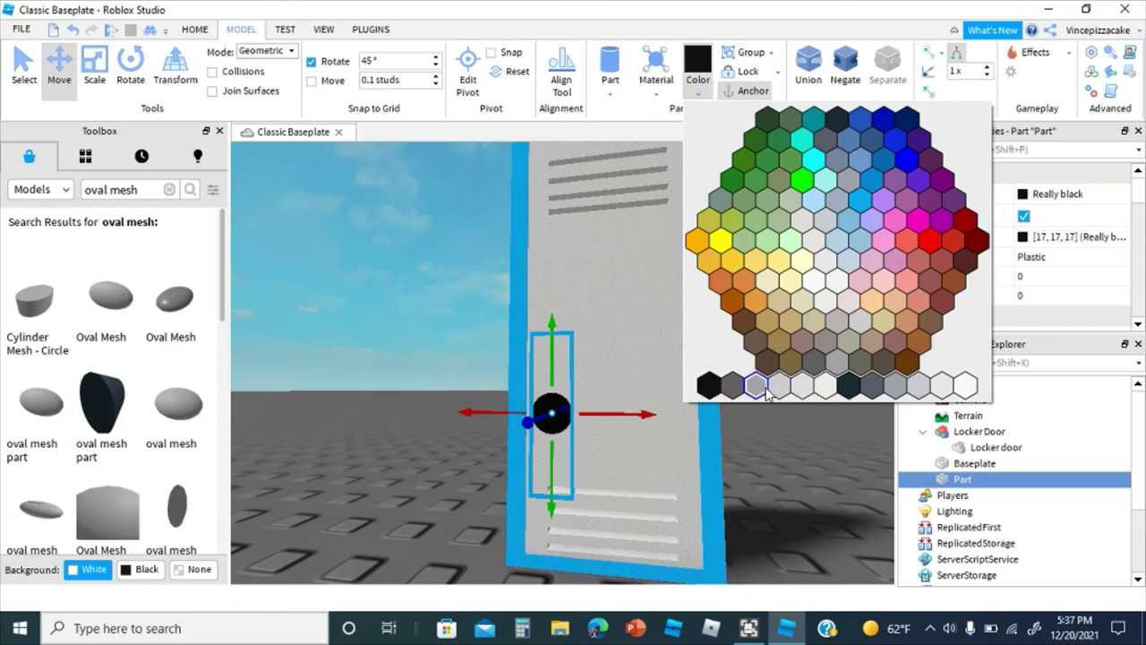
left_click(769, 387)
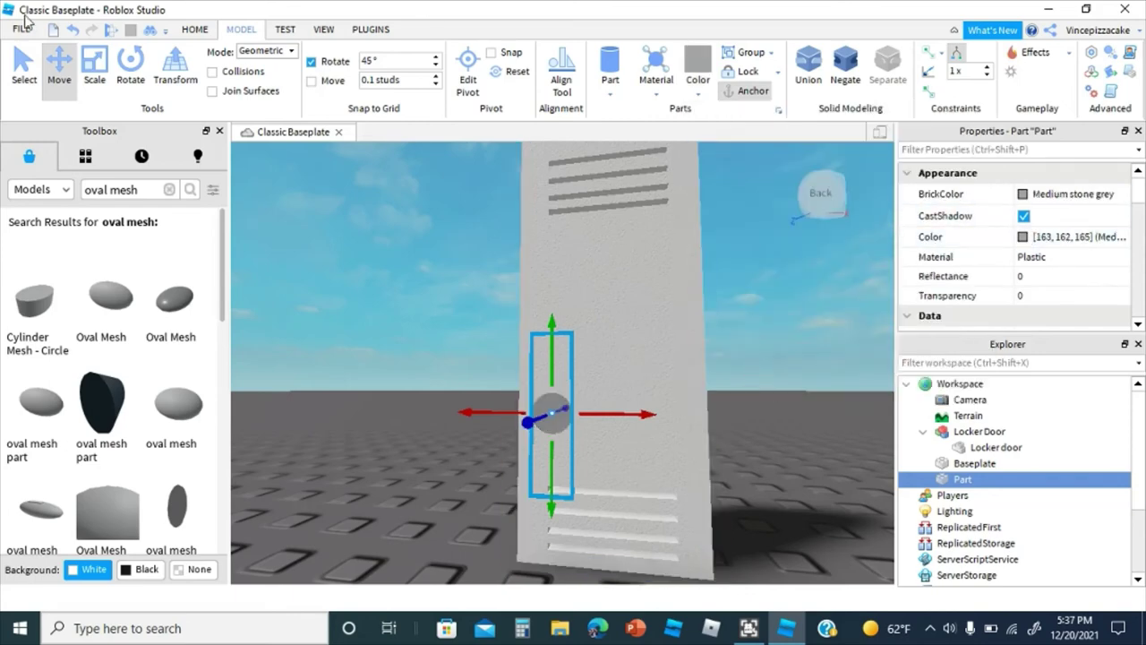
left_click(94, 65)
scroll(507, 303, "up", 5)
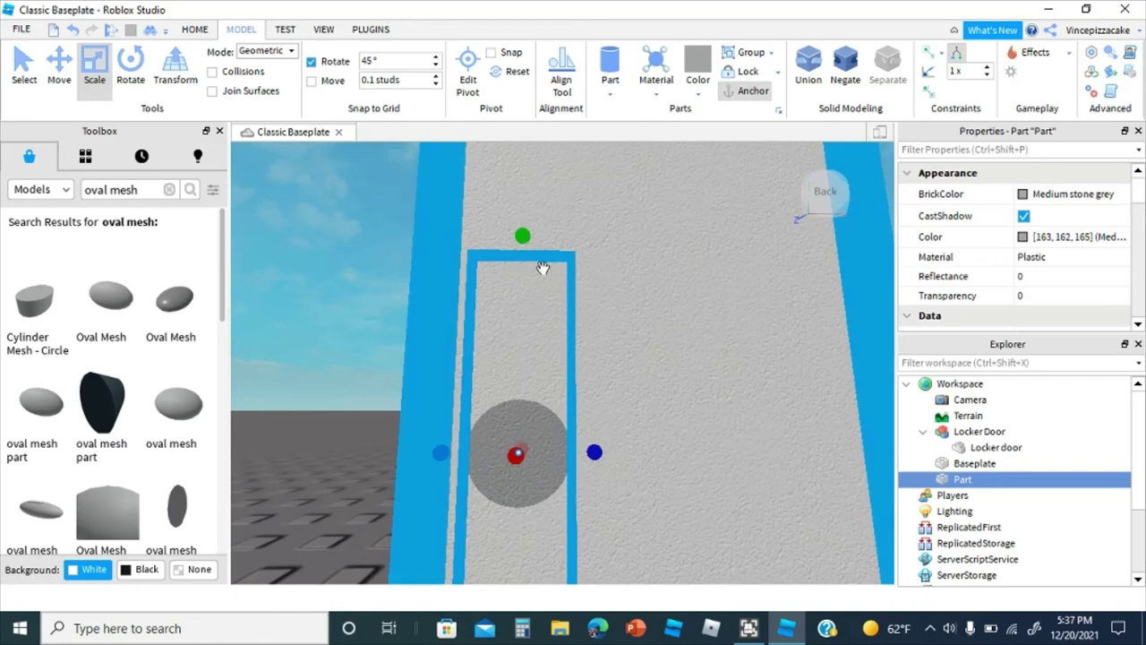
scroll(543, 268, "down", 6)
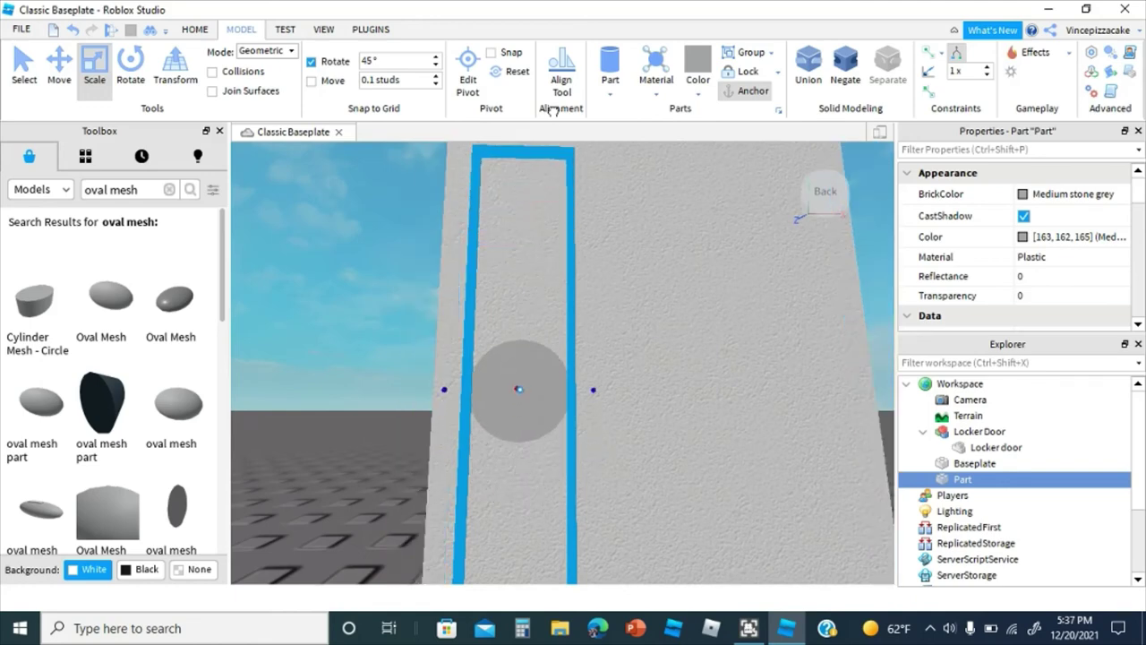
left_click_drag(542, 230, 542, 187)
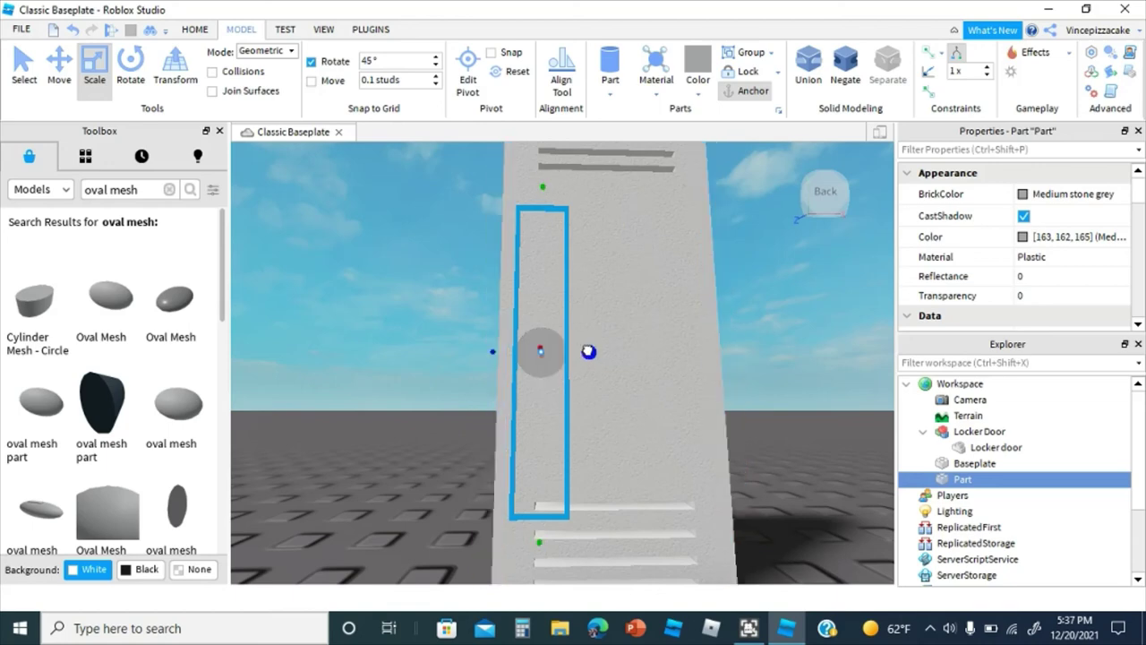
left_click_drag(587, 352, 614, 353)
Step: Inspect the grey disc's size and position on the locker door from several angles
left_click(655, 341)
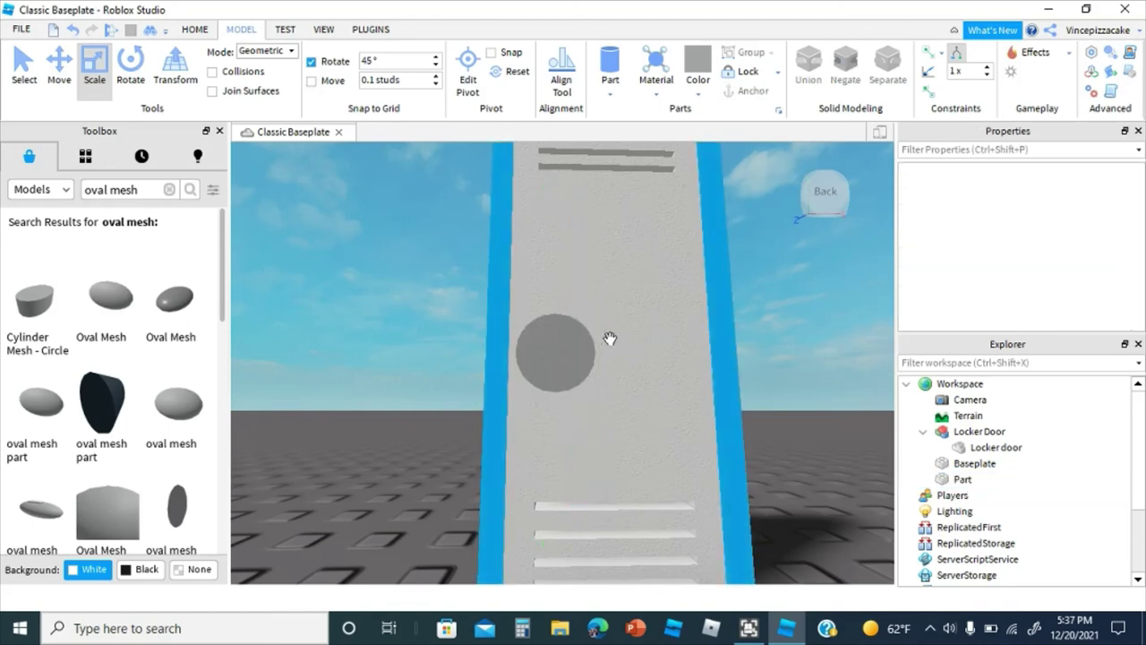
right_click_drag(791, 452, 790, 448)
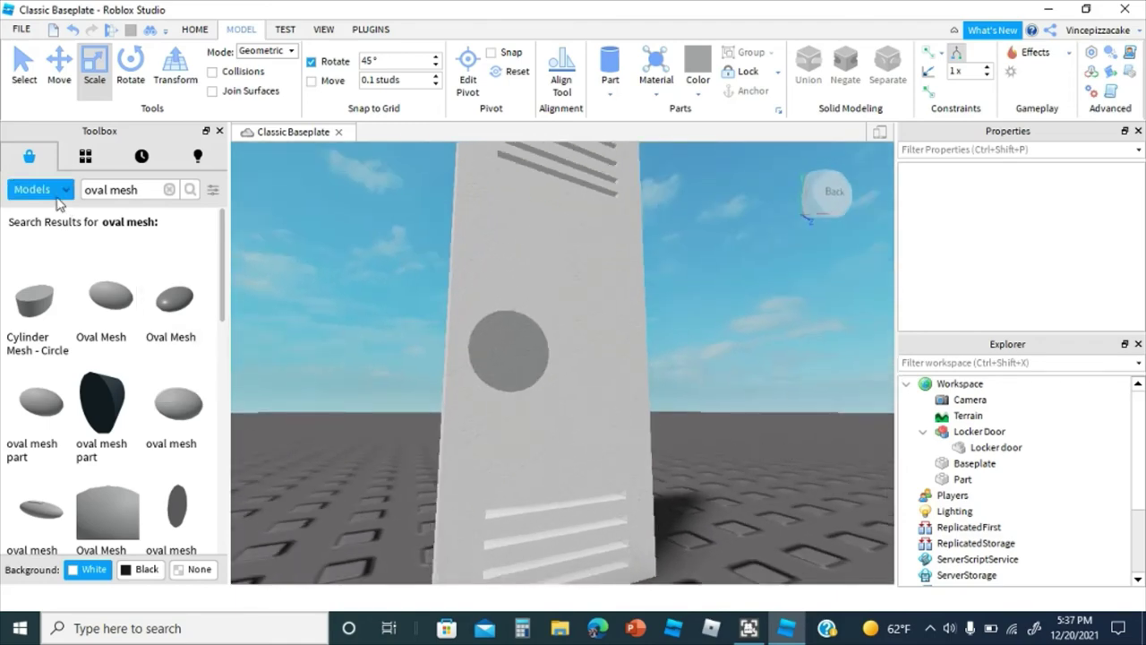
right_click_drag(277, 296, 281, 297)
right_click_drag(473, 352, 457, 343)
left_click(557, 359)
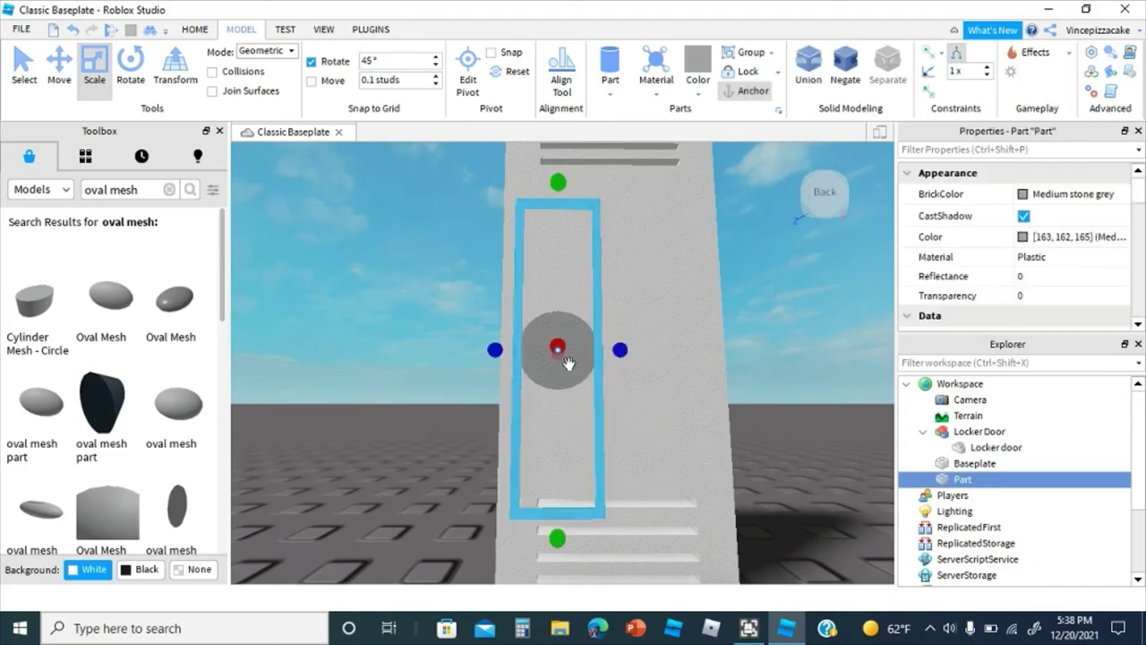
right_click_drag(565, 361, 567, 332)
right_click(567, 332)
left_click(382, 196)
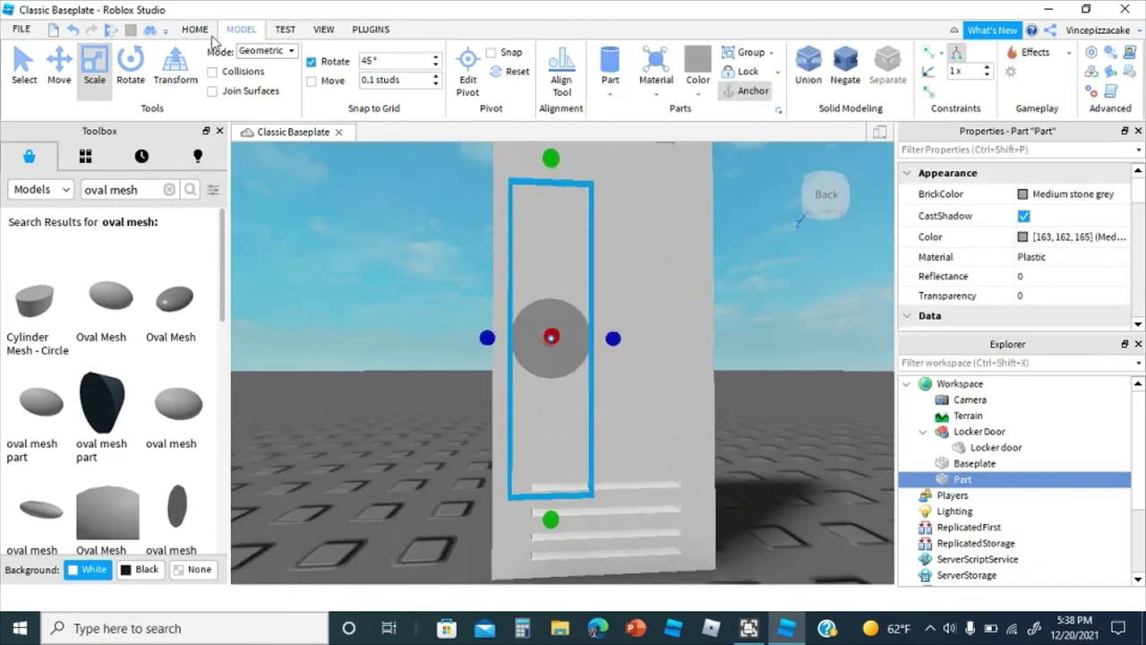
Step: Duplicate the grey disc in place and set the copy's color to 17, 17, 17
left_click(204, 31)
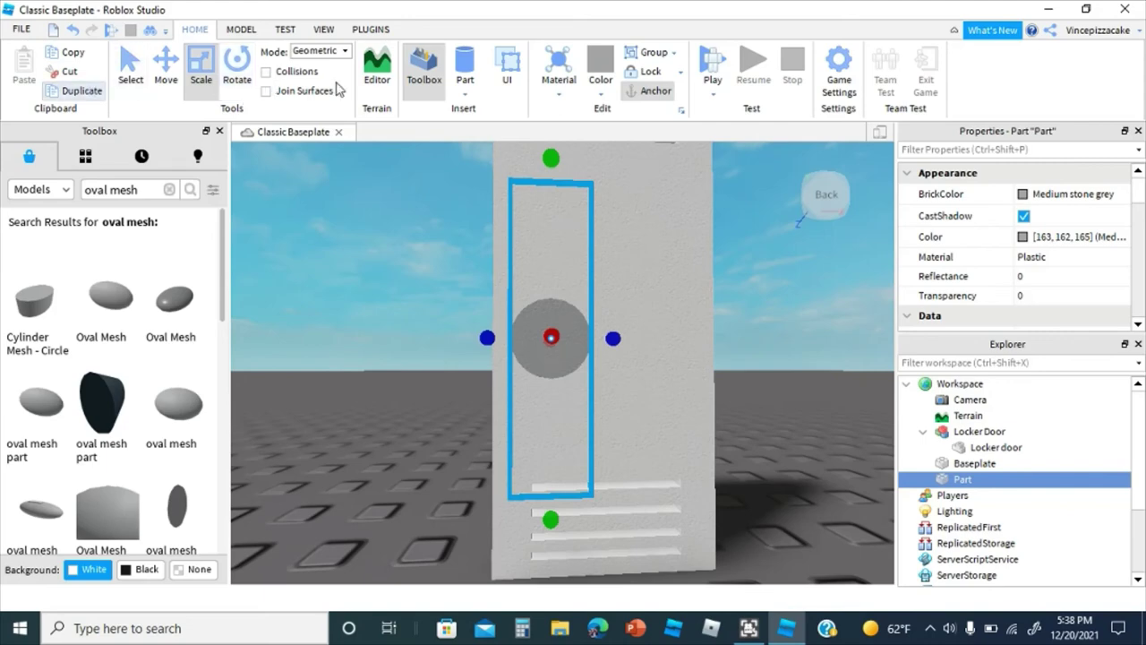
key("ctrl+d")
left_click(601, 67)
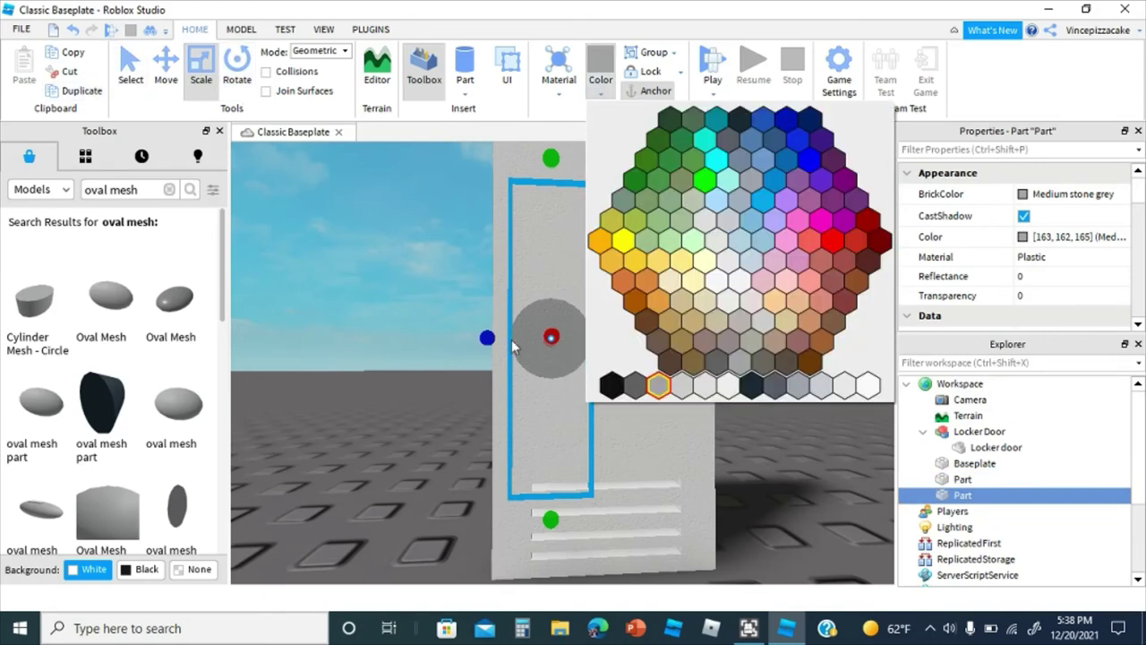
left_click(509, 346)
right_click_drag(487, 324, 472, 329)
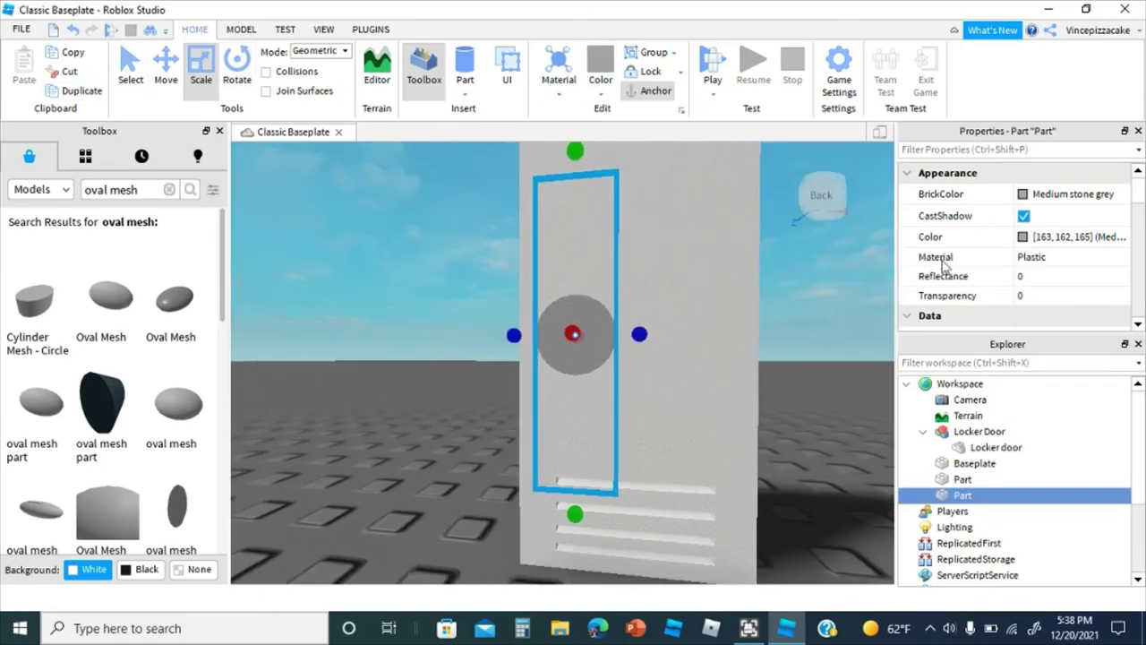
left_click(1046, 241)
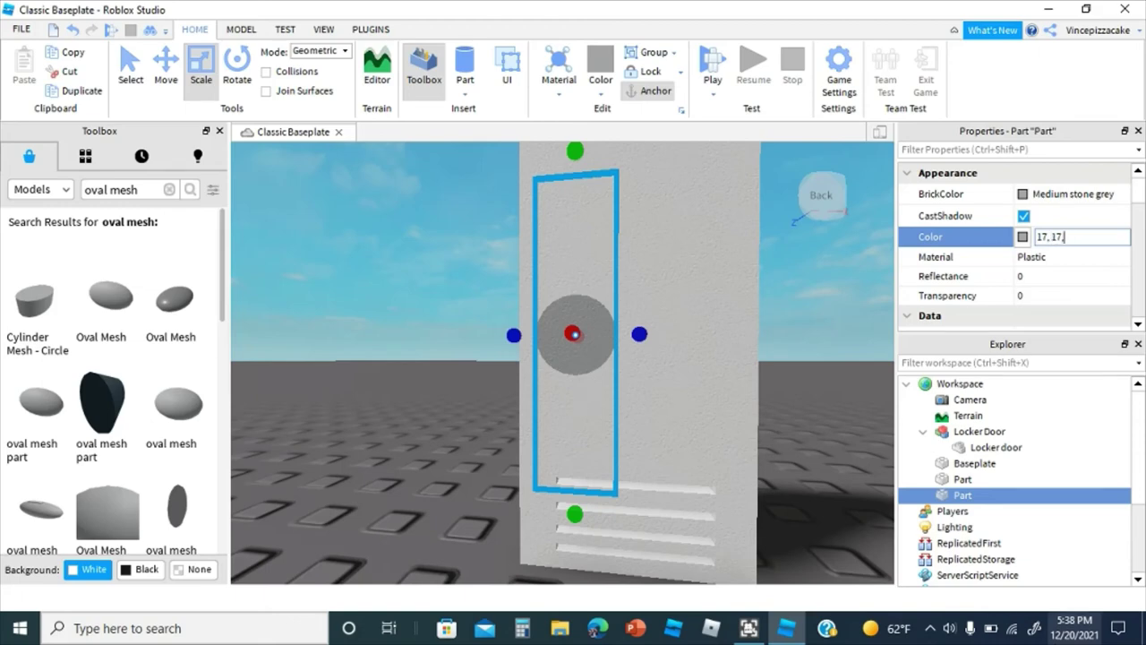
key("Return")
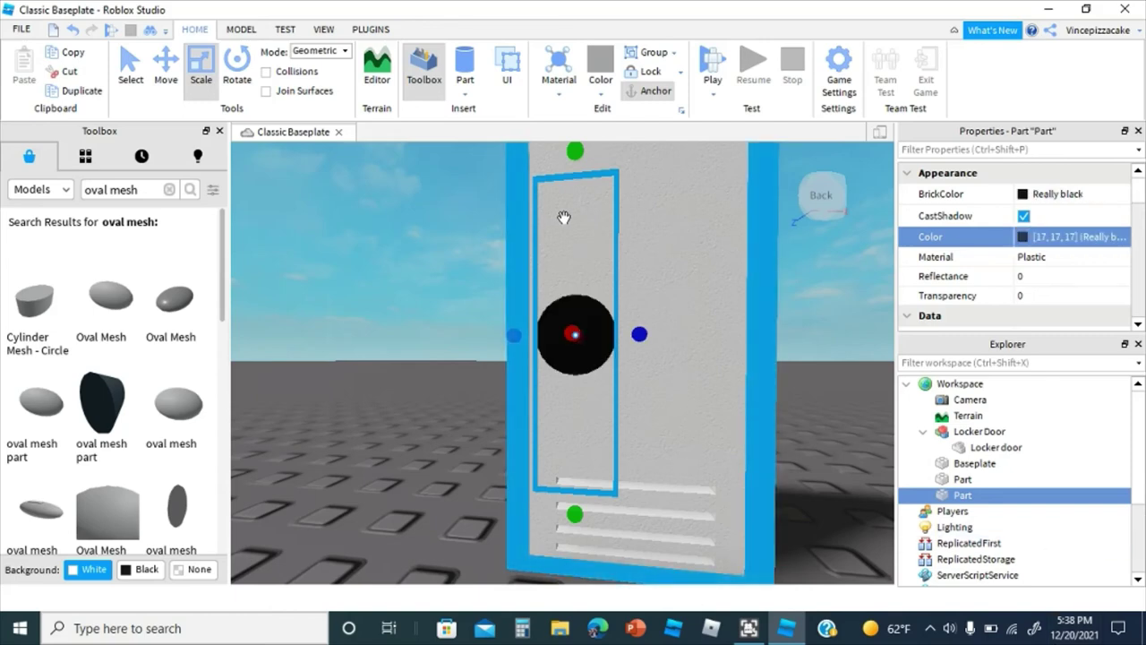
Step: Shrink the black disc from above and below so it sits centered inside the grey disc
left_click_drag(589, 155, 589, 191)
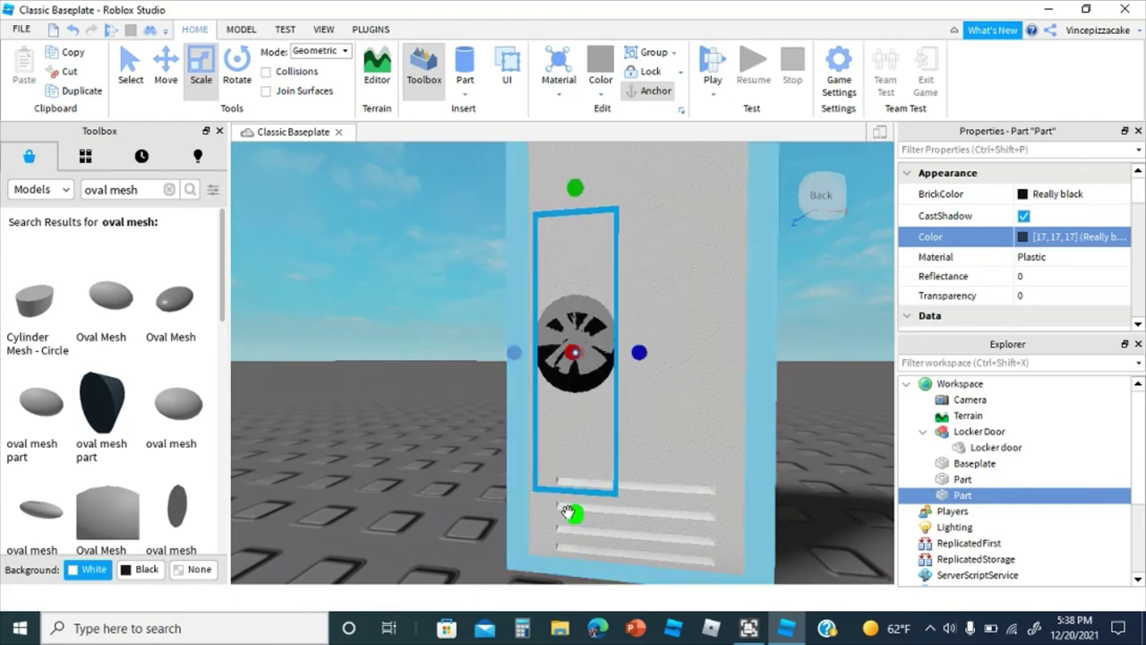
left_click_drag(574, 512, 581, 402)
left_click(166, 63)
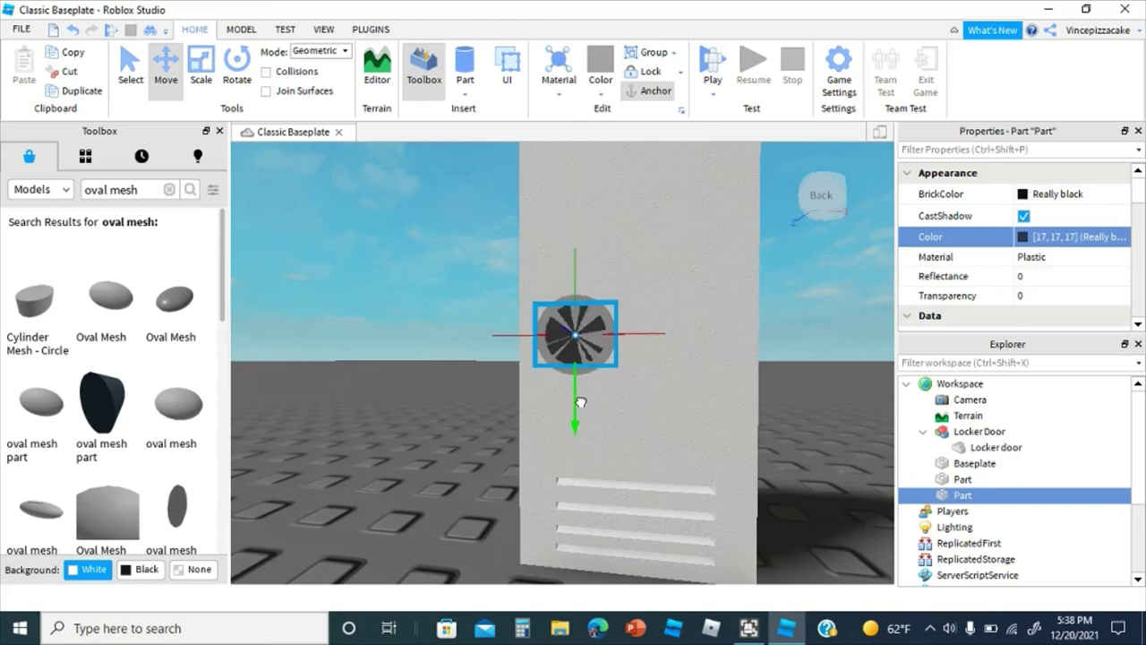
right_click_drag(630, 397, 838, 408)
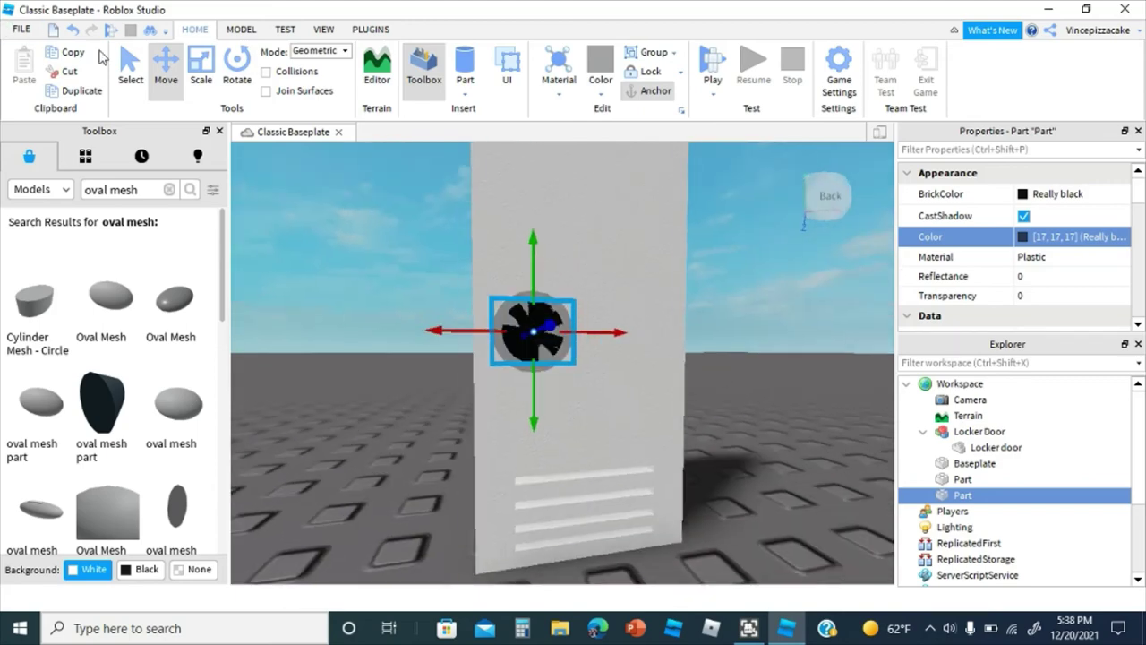
Step: Scale the black disc's thickness so it stands out in front of the grey disc
left_click(233, 81)
left_click(204, 81)
right_click_drag(583, 326, 652, 328)
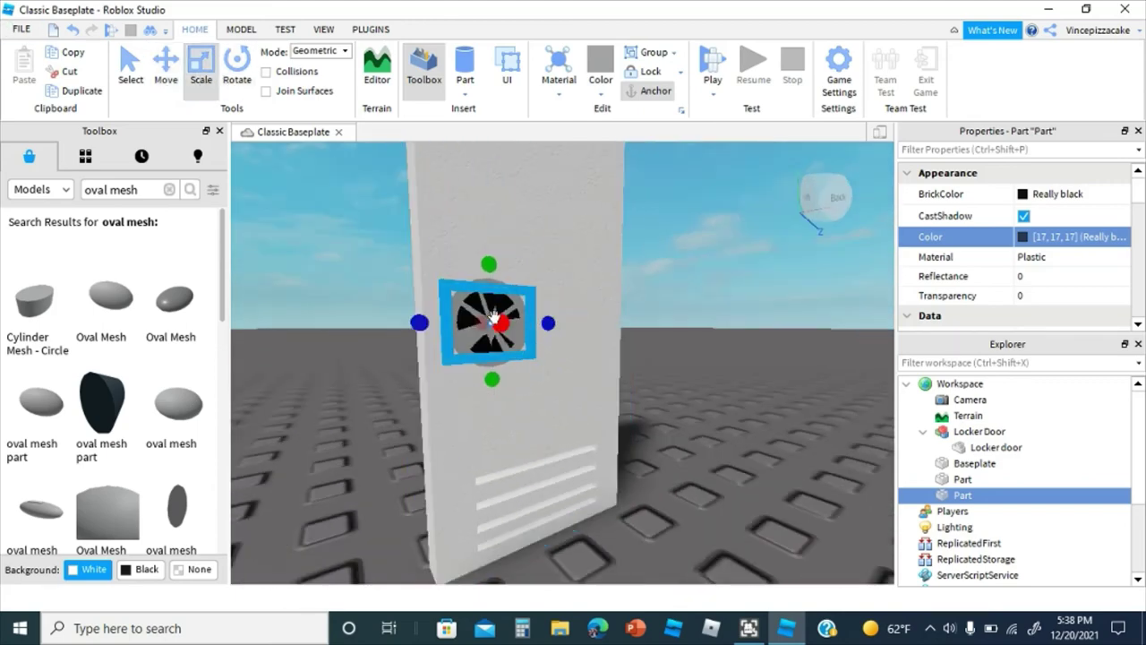
left_click(662, 263)
right_click_drag(663, 263, 631, 280)
left_click(597, 324)
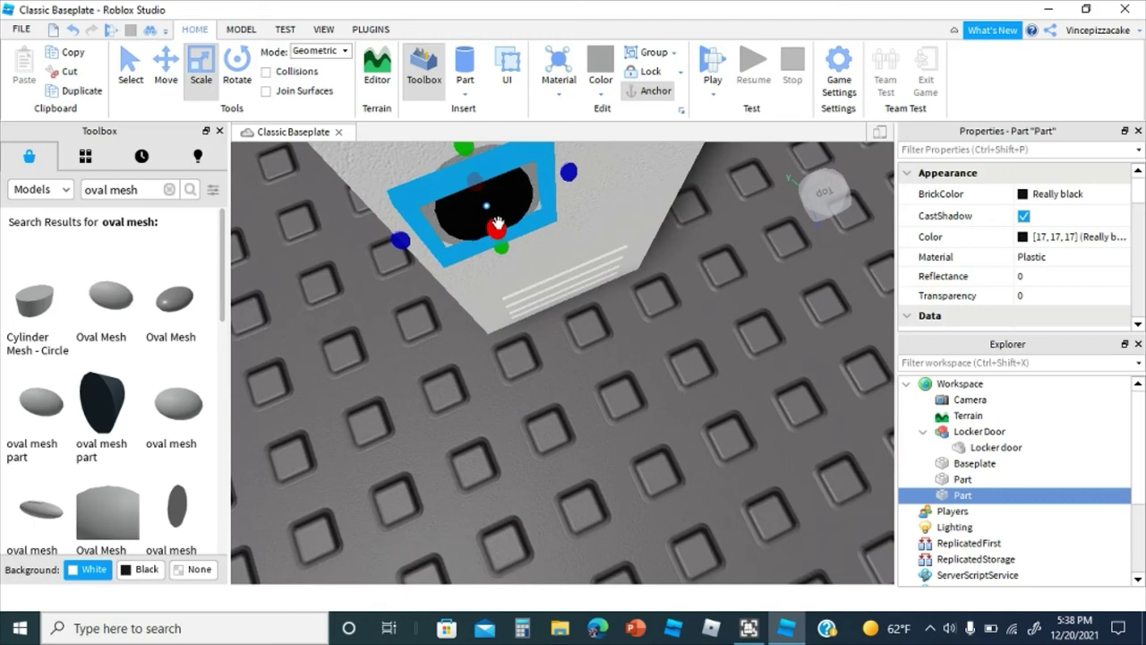
Step: Extend the black disc slightly farther out from the door and check the round lock from the front
left_click_drag(498, 222, 498, 229)
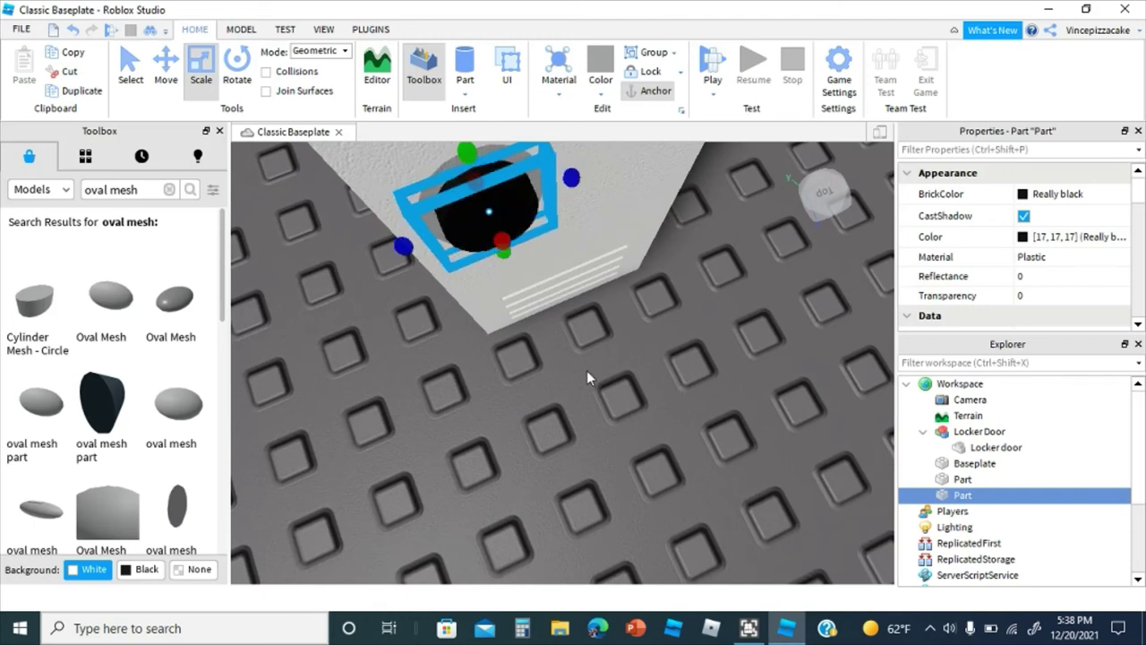
left_click(586, 367)
right_click_drag(585, 367, 580, 367)
left_click(530, 287)
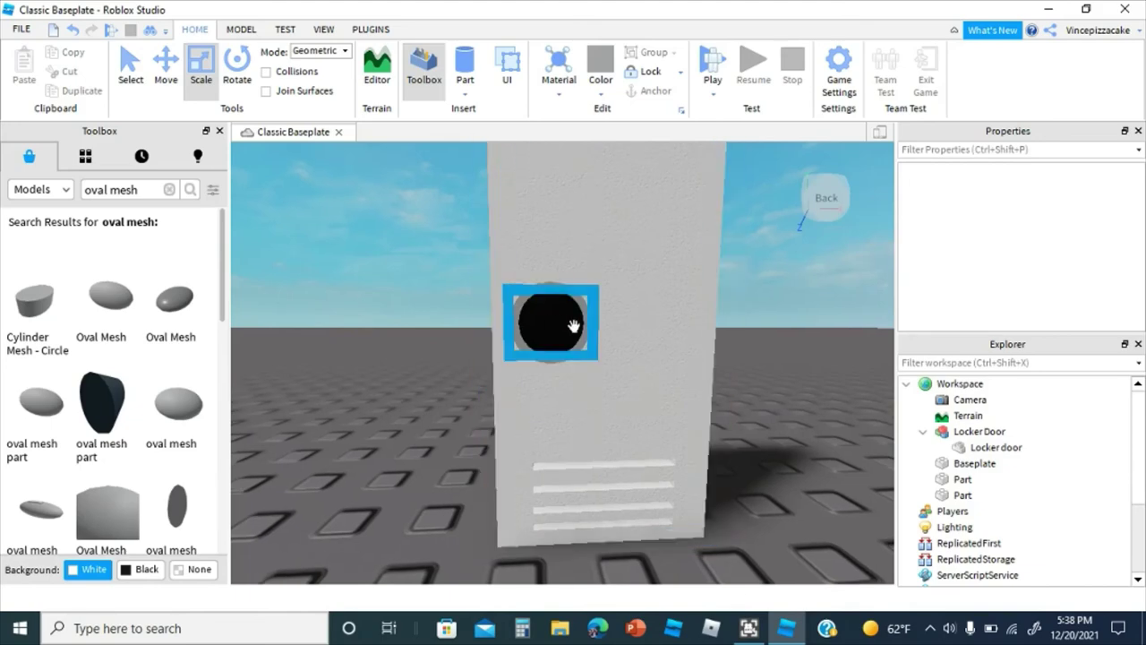
left_click(695, 402)
mouse_move(683, 489)
right_mouse_down()
mouse_move(692, 486)
mouse_move(667, 489)
mouse_move(684, 488)
right_mouse_up()
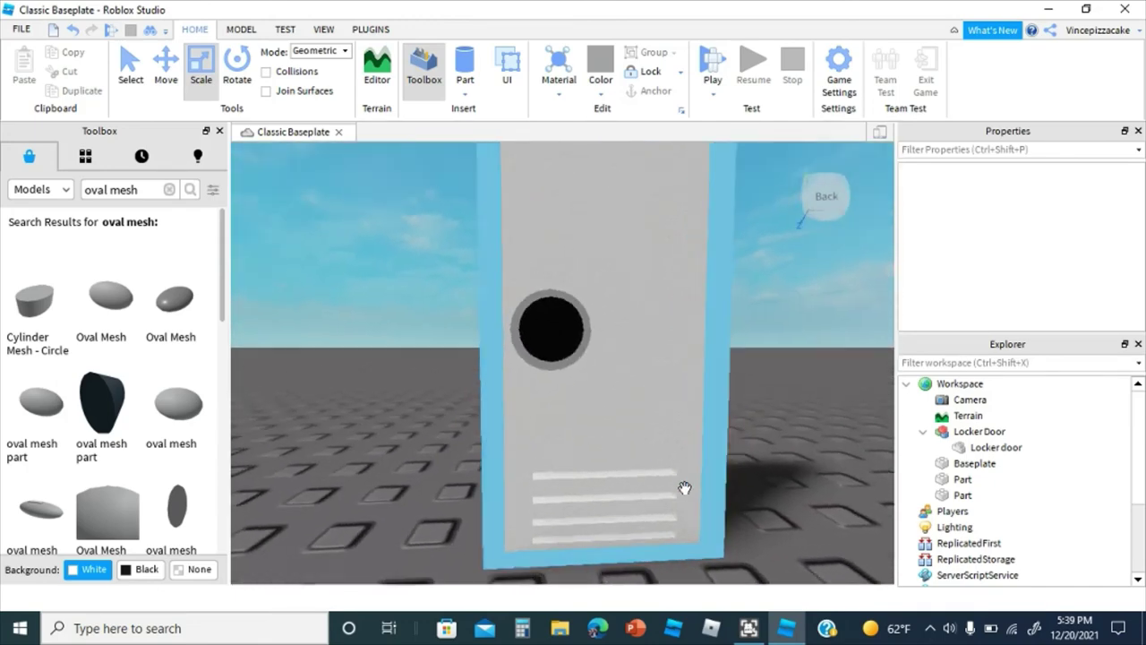
scroll(685, 489, "down", 10)
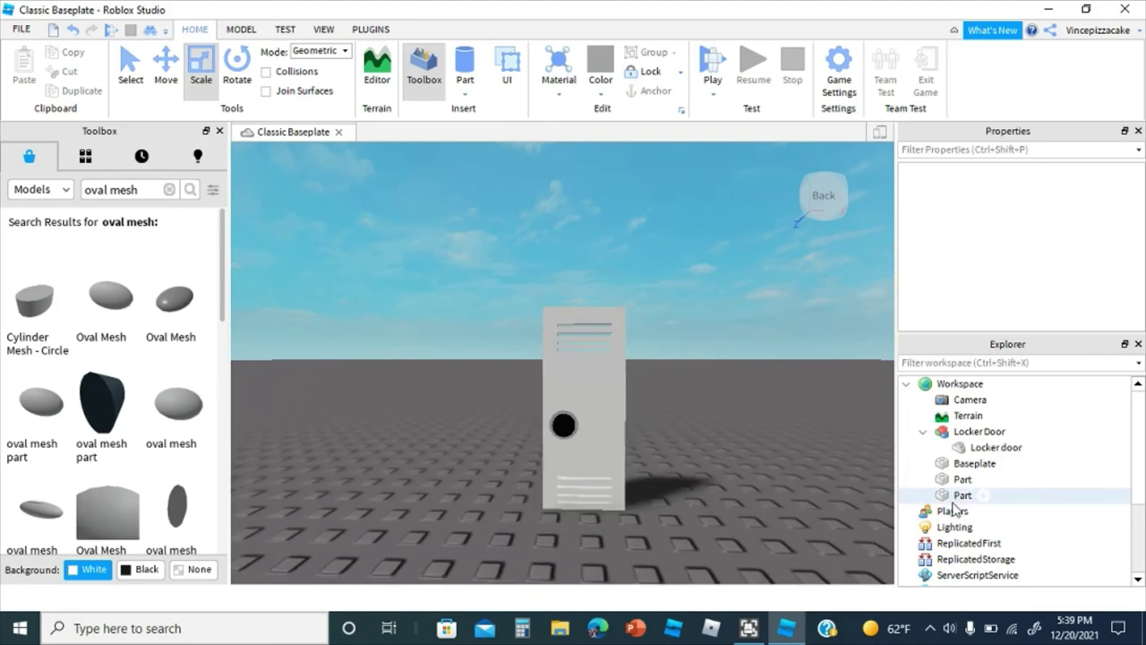
left_click(961, 496)
left_click(959, 481, "ctrl")
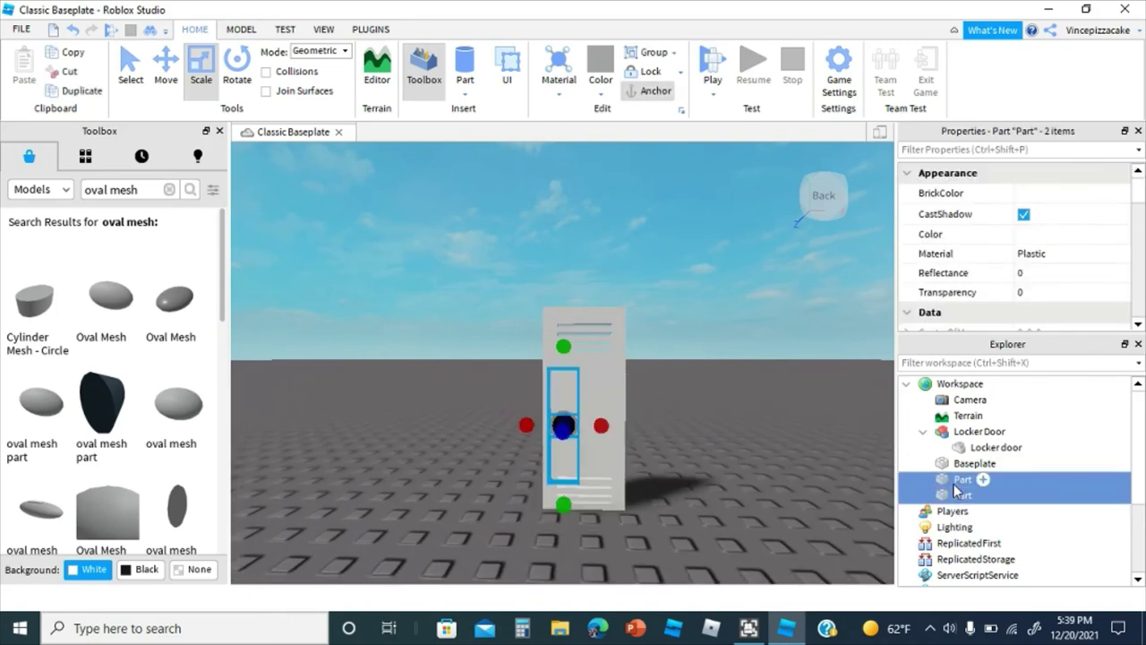
right_click(956, 489)
left_click(801, 451)
left_click(801, 452)
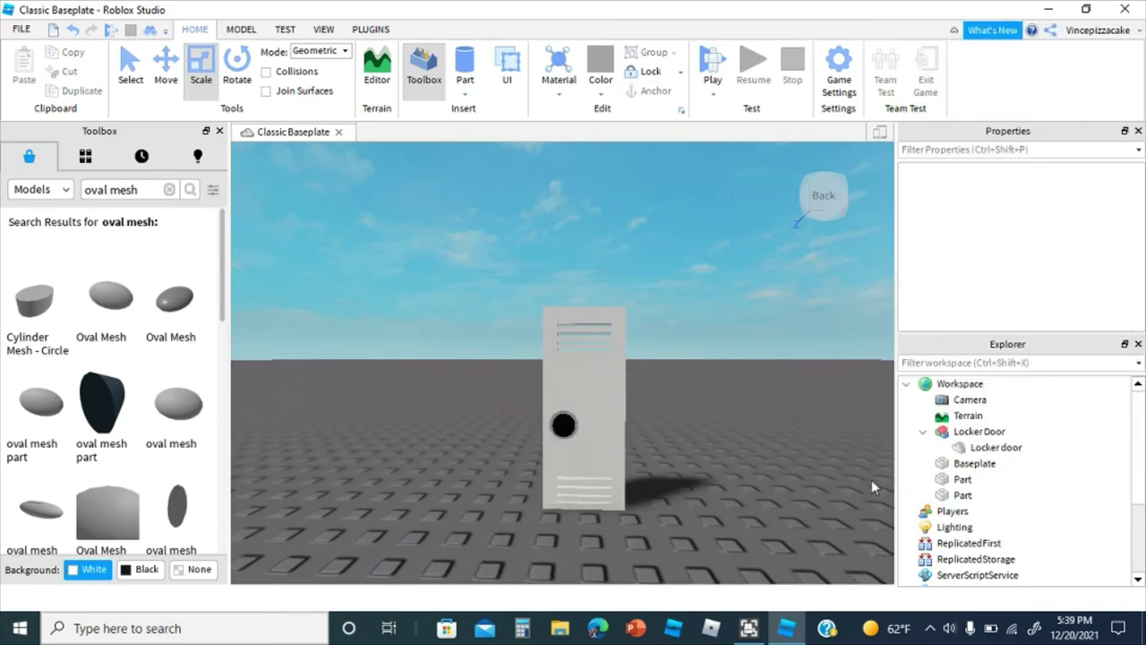
Step: Group the grey and black disc parts into a single model
left_click(960, 495)
left_click(958, 480, "ctrl")
right_click(956, 488)
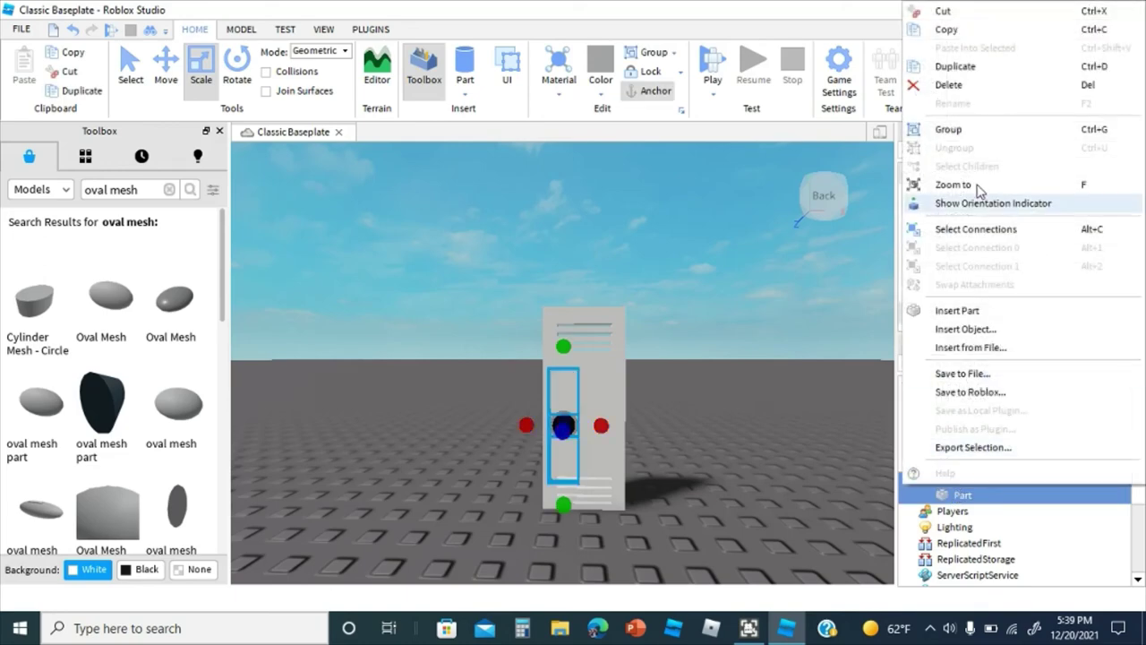
left_click(978, 135)
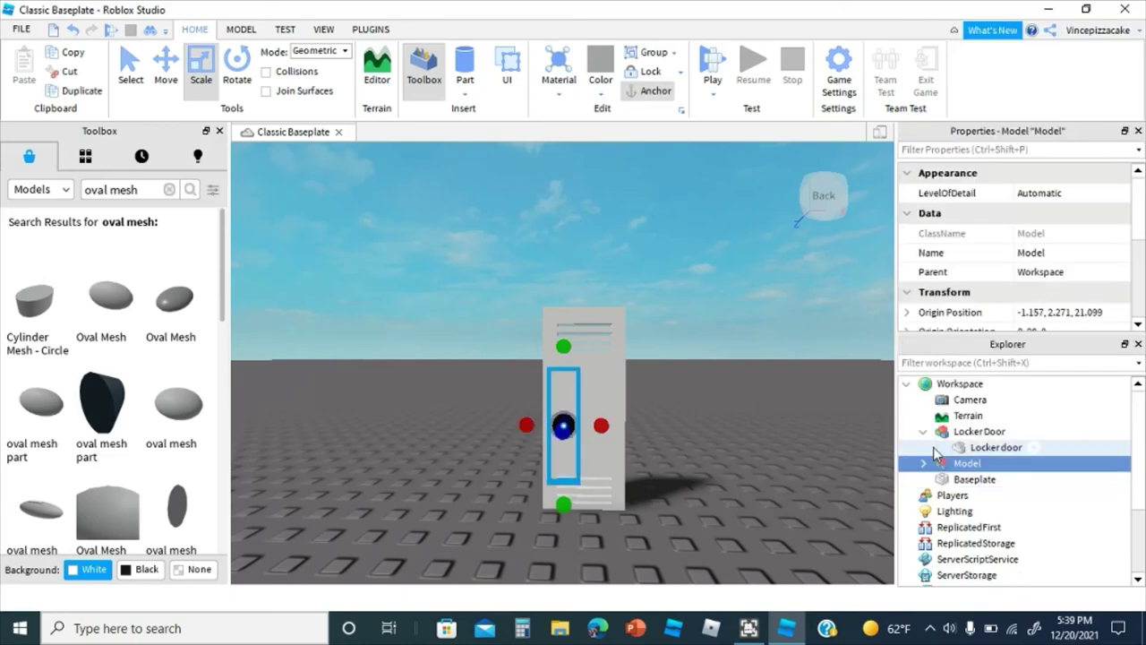
Step: Rename the grouped disc model as "Locker comination"
right_click(951, 463)
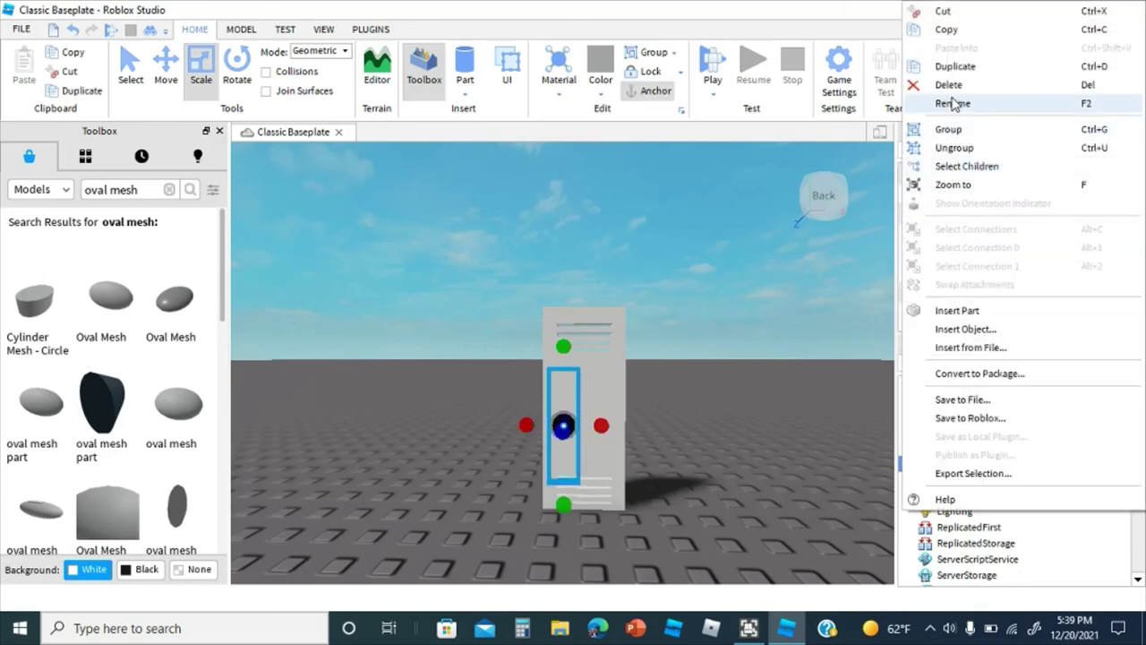
left_click(955, 103)
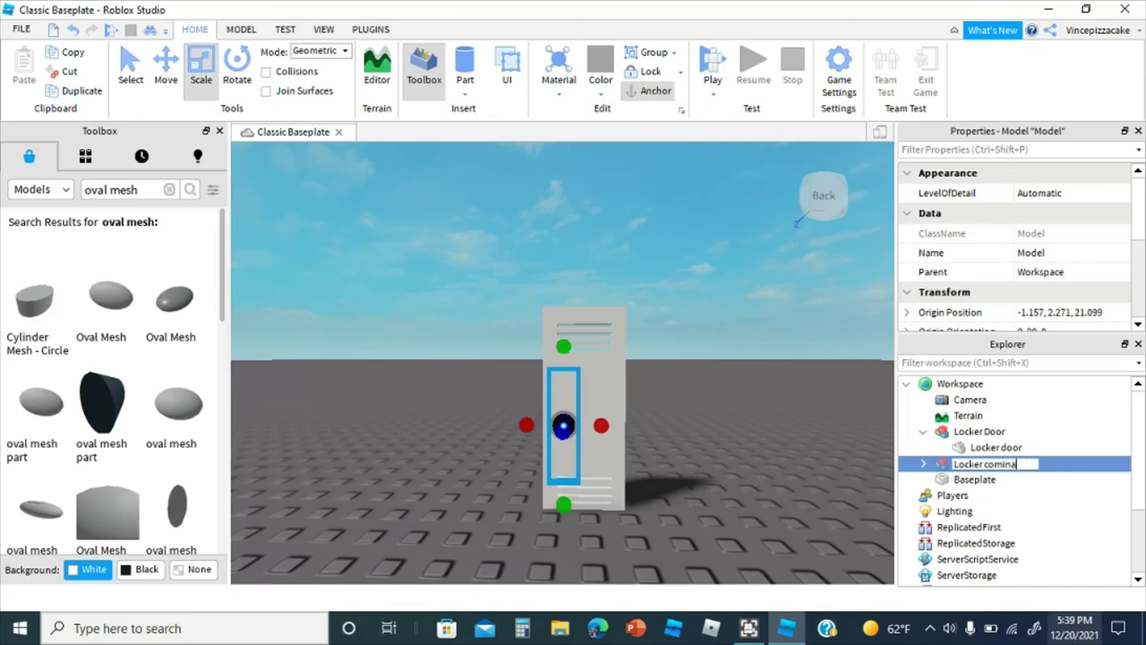
key("Return")
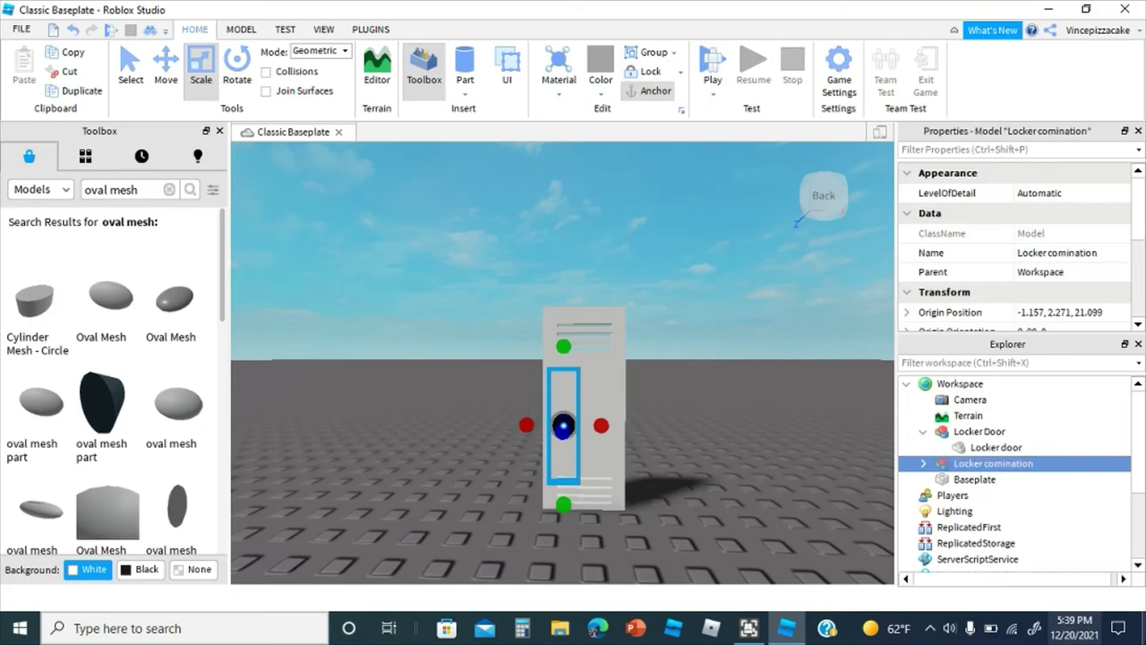
mouse_move(990, 474)
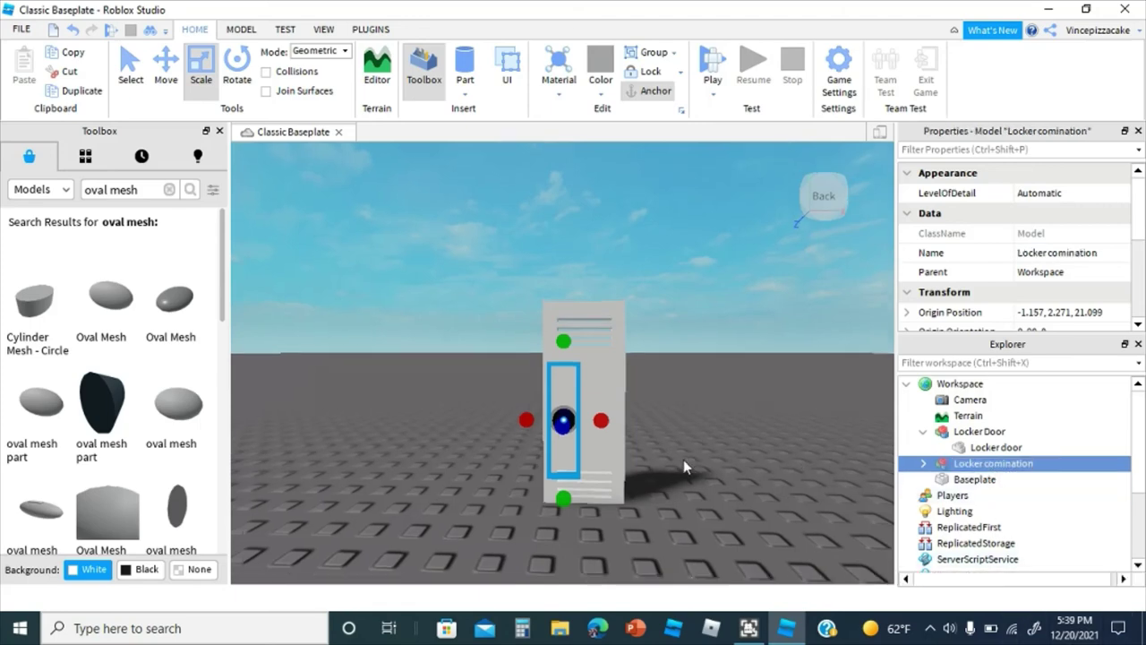
Step: Correct the disc model's name to "Locker combination" and deselect it
scroll(683, 459, "up", 8)
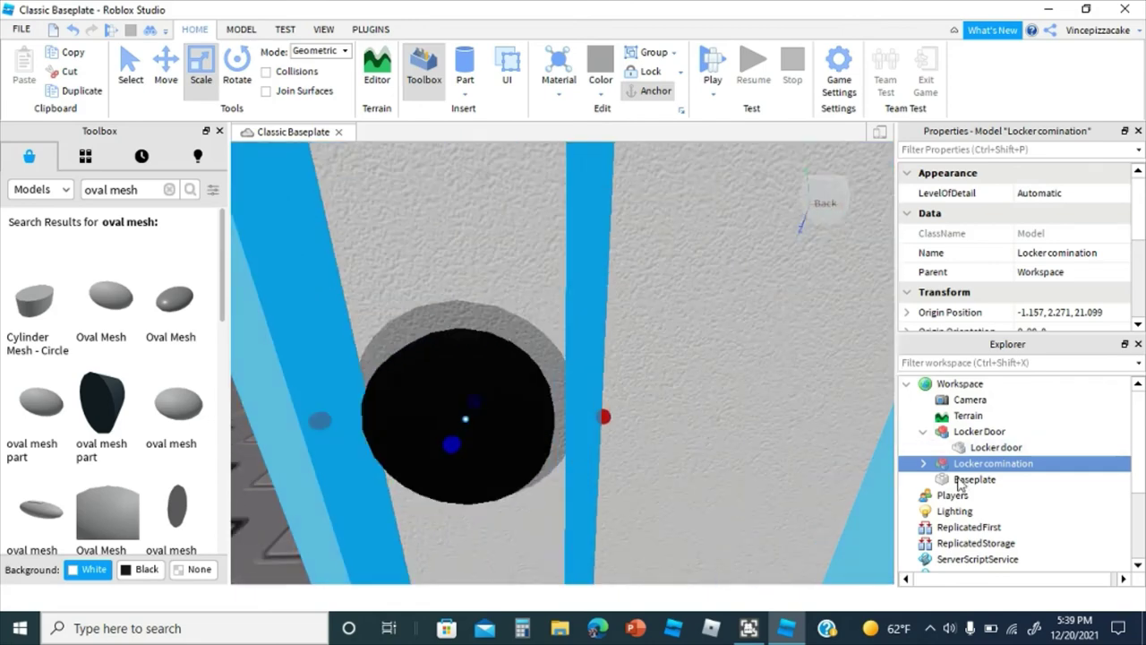
right_click(977, 463)
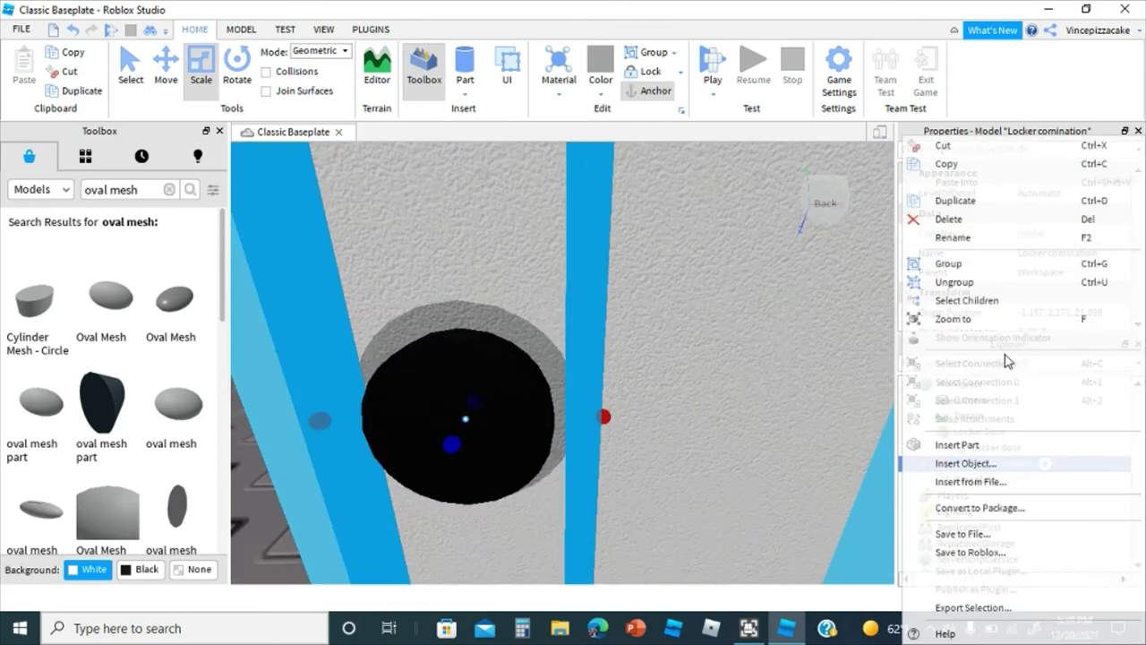
left_click(986, 237)
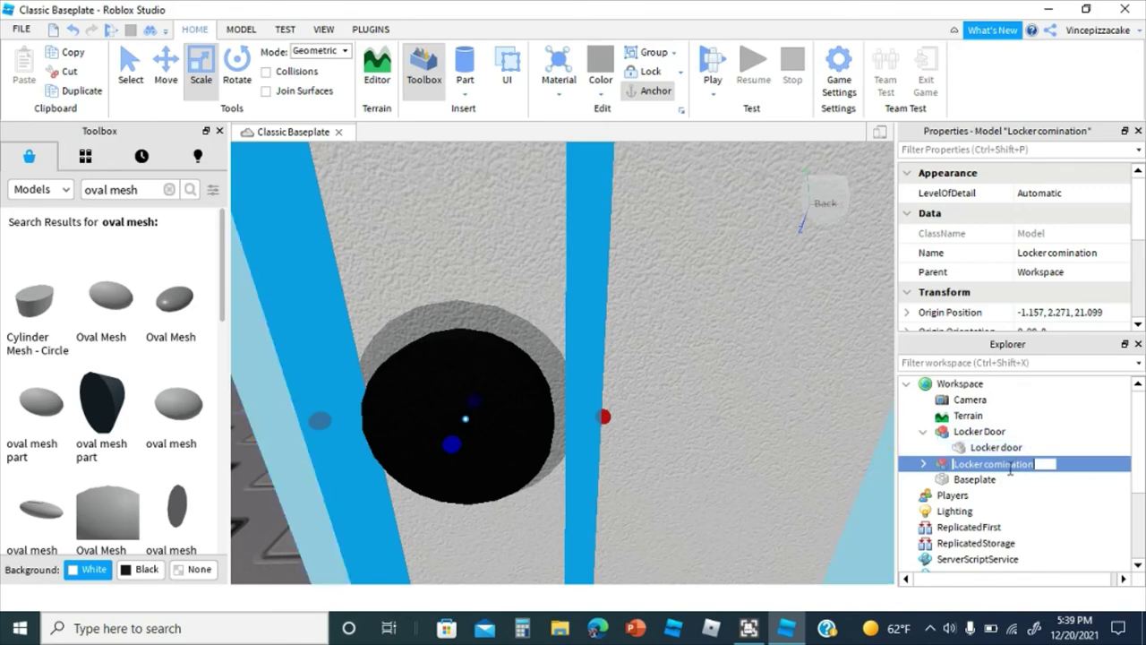
left_click(1001, 464)
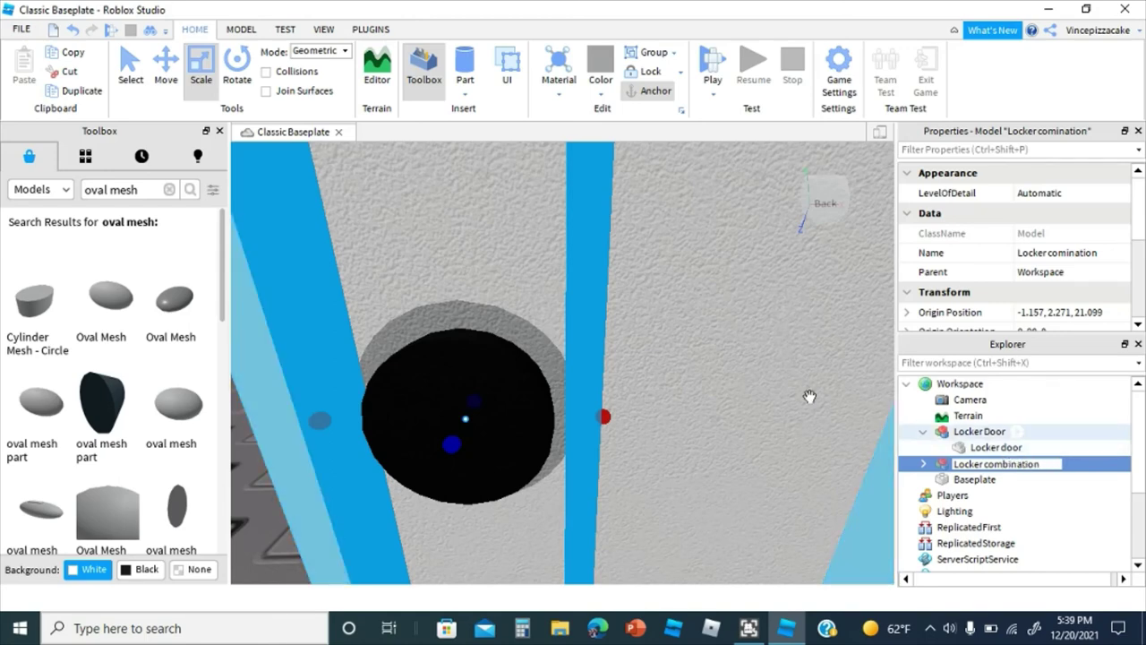
right_click_drag(789, 389, 787, 391)
scroll(787, 390, "down", 10)
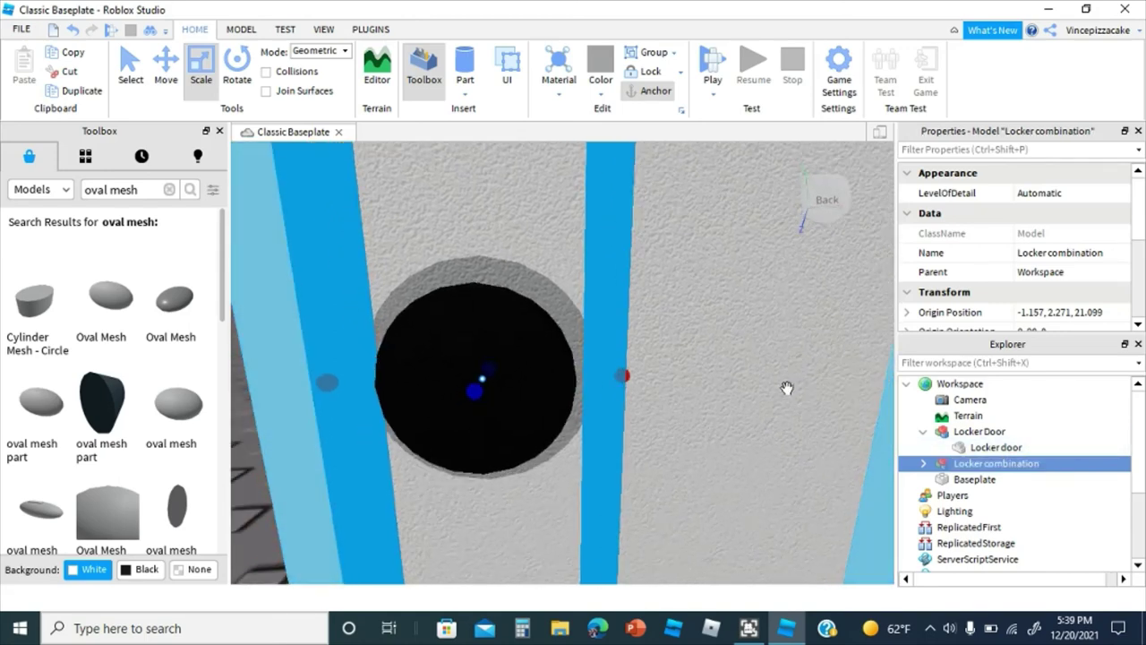
left_click(790, 392)
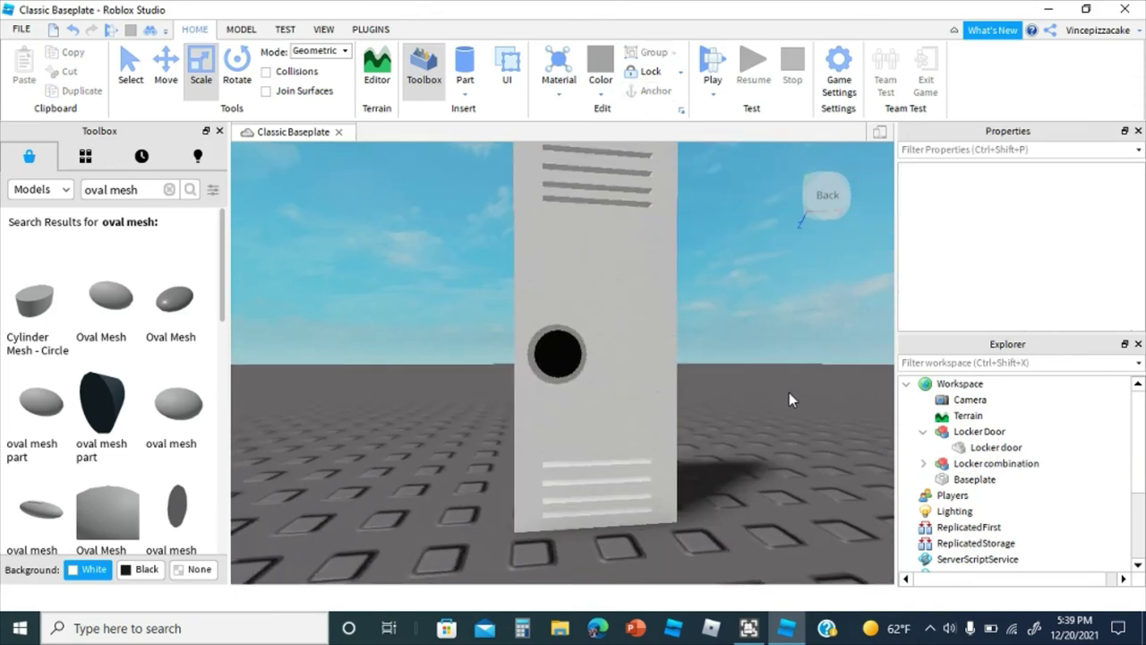
Step: Move the Locker combination model into the Locker Door model in the hierarchy
scroll(789, 393, "down", 5)
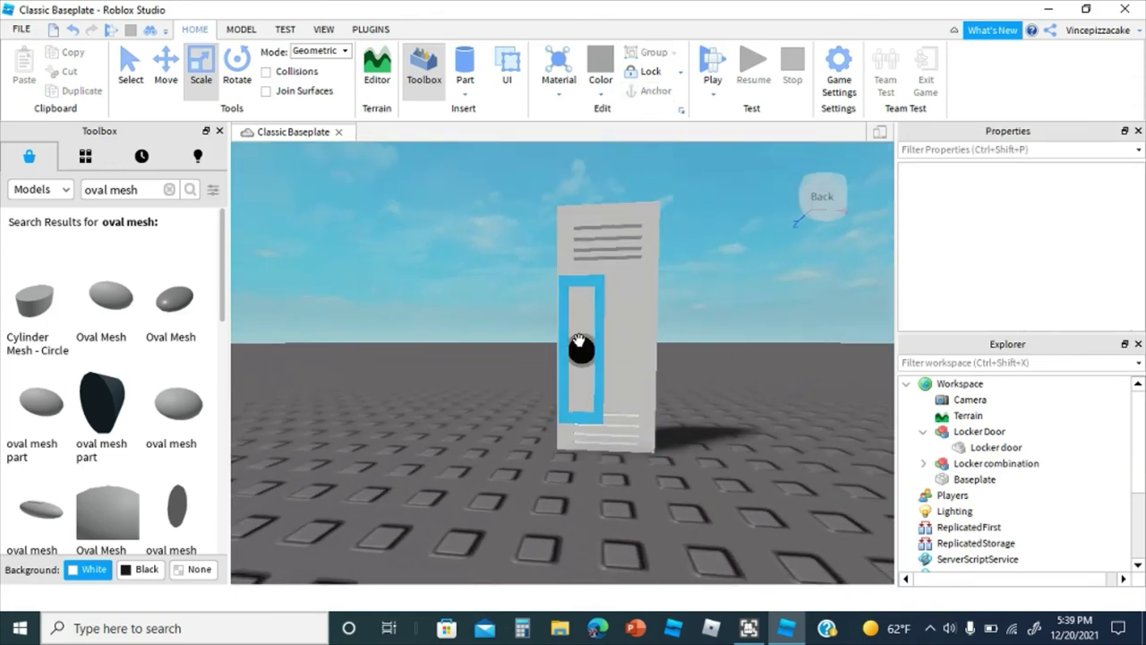
left_click(579, 341)
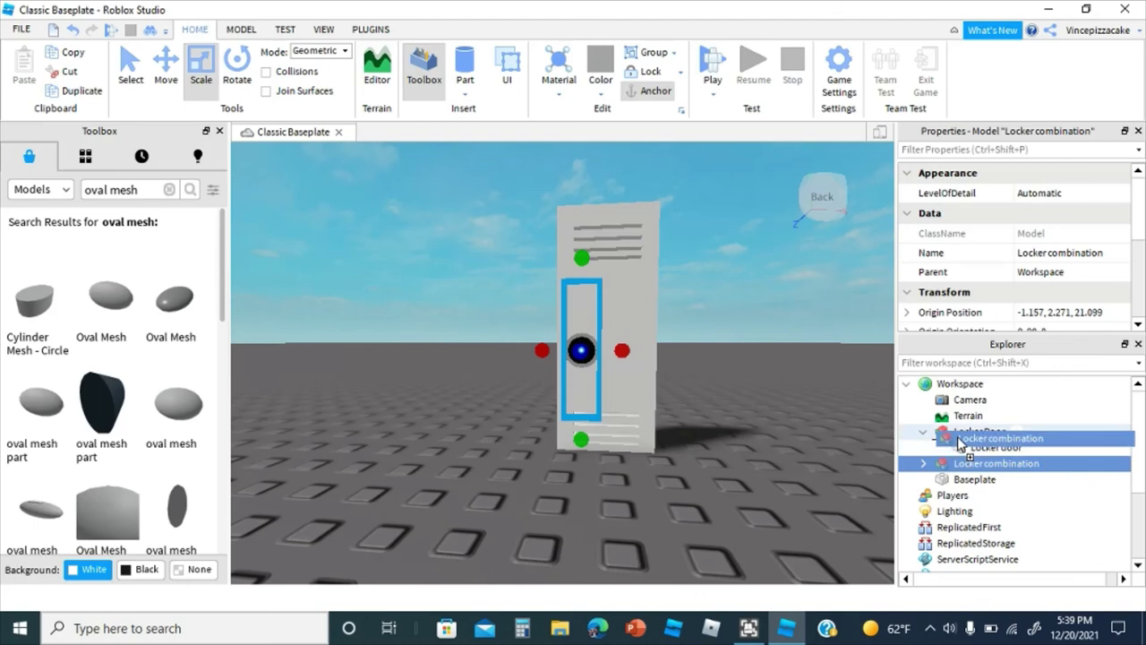
left_click_drag(959, 440, 957, 437)
left_click(730, 505)
Step: Insert a Wedge part into the workspace near the locker door
scroll(722, 454, "up", 5)
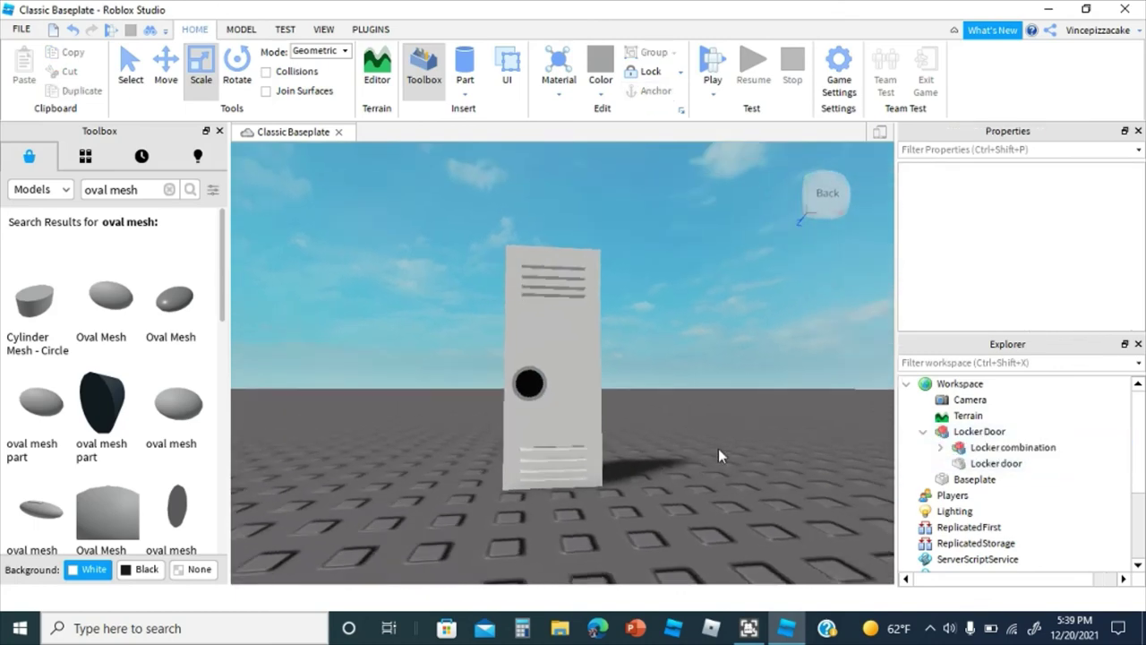
right_click_drag(628, 414, 619, 394)
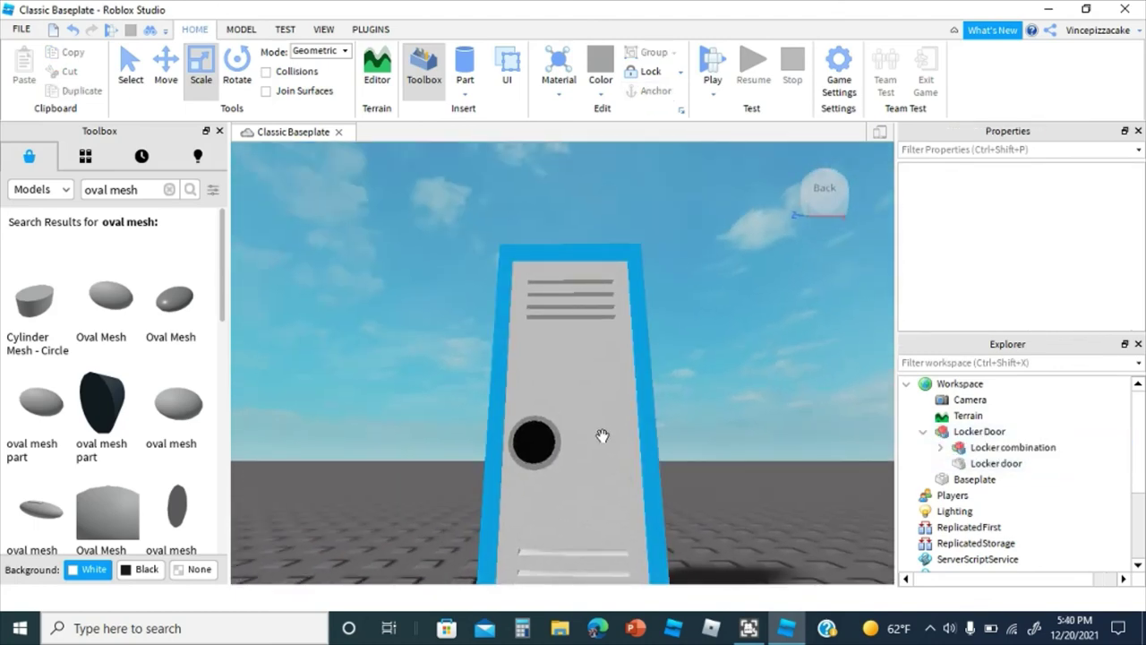
scroll(602, 435, "up", 3)
right_click_drag(602, 436, 606, 427)
scroll(606, 427, "down", 10)
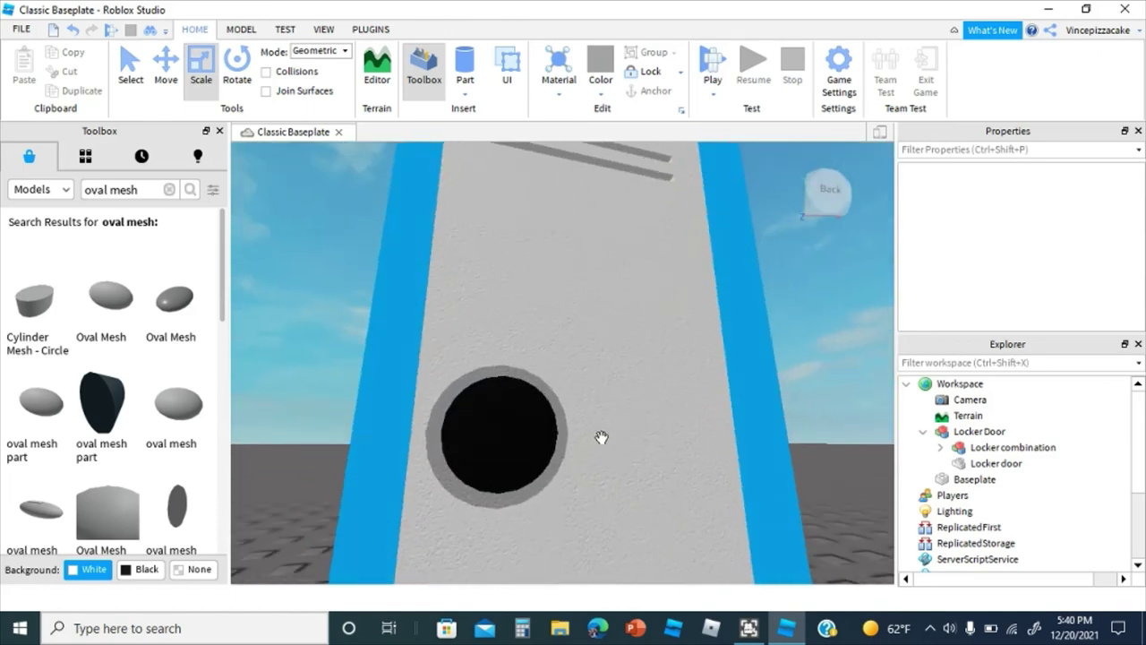
mouse_move(527, 296)
right_mouse_down()
mouse_move(511, 332)
mouse_move(522, 285)
right_mouse_up()
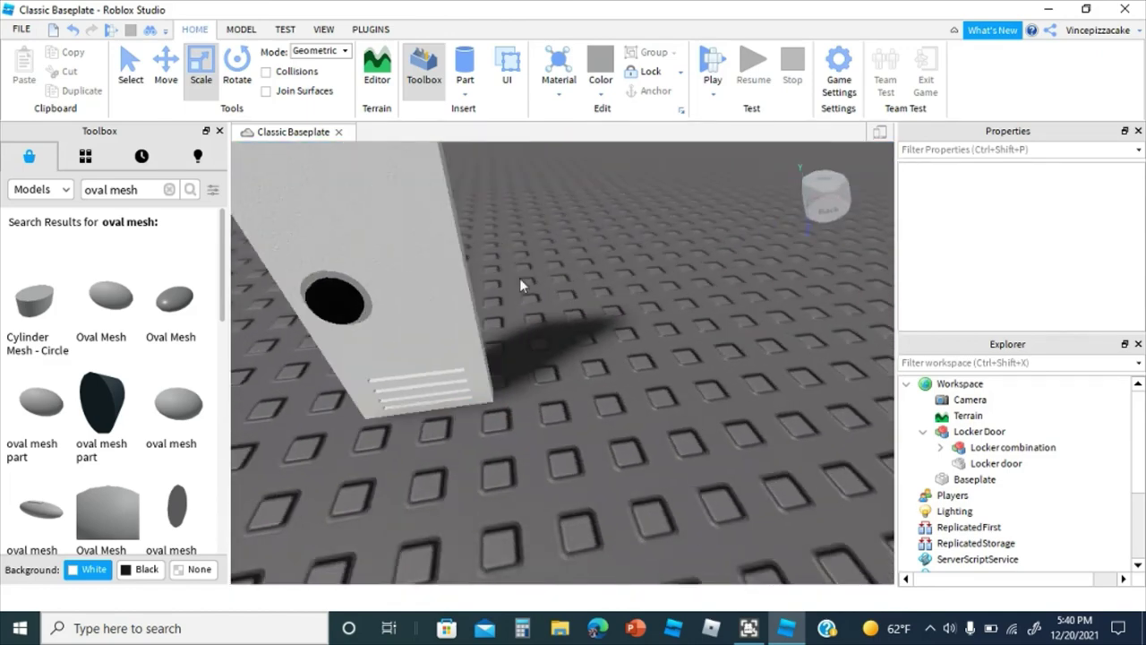
left_click(474, 94)
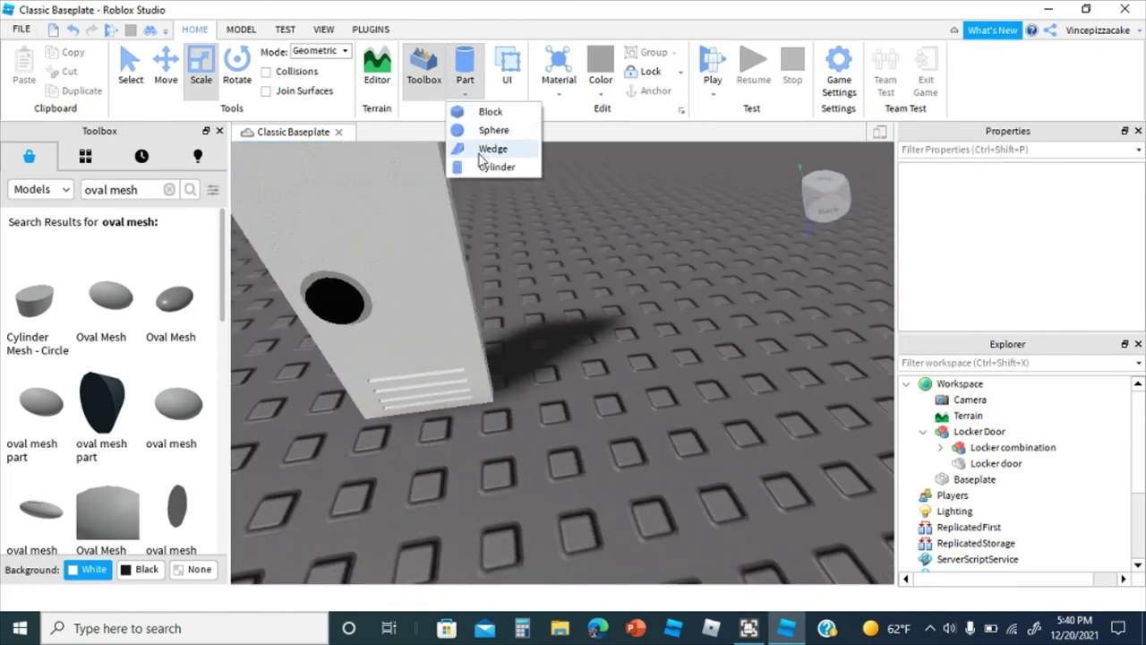
left_click(488, 151)
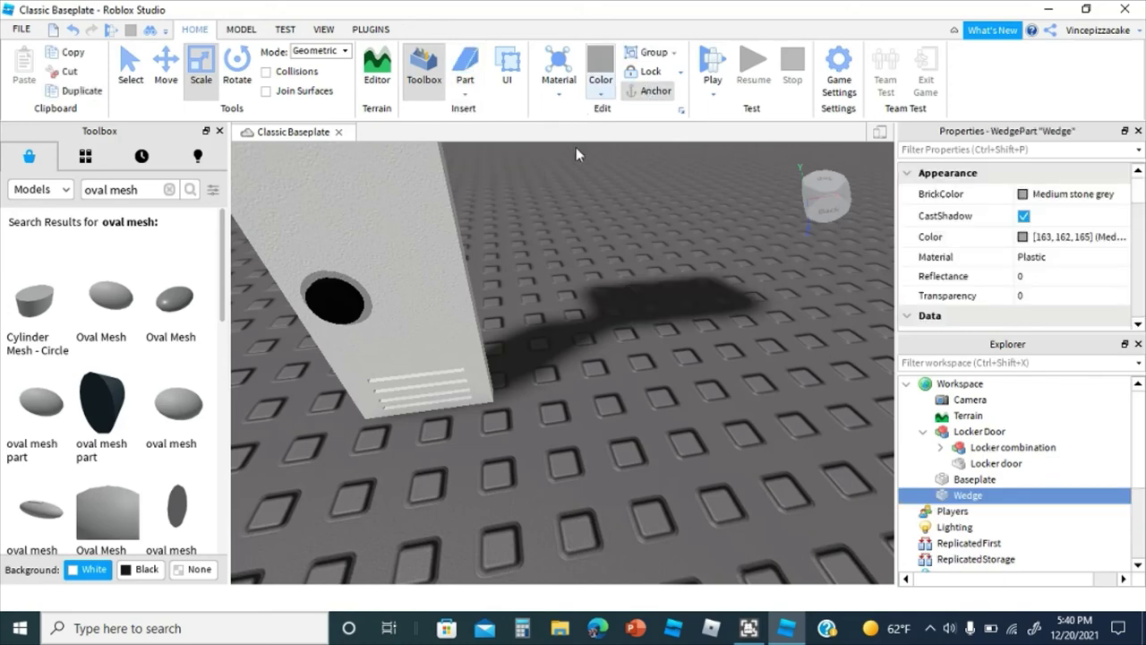
Step: Set the wedge's material to Metal
right_click_drag(503, 246, 507, 197)
scroll(507, 197, "down", 4)
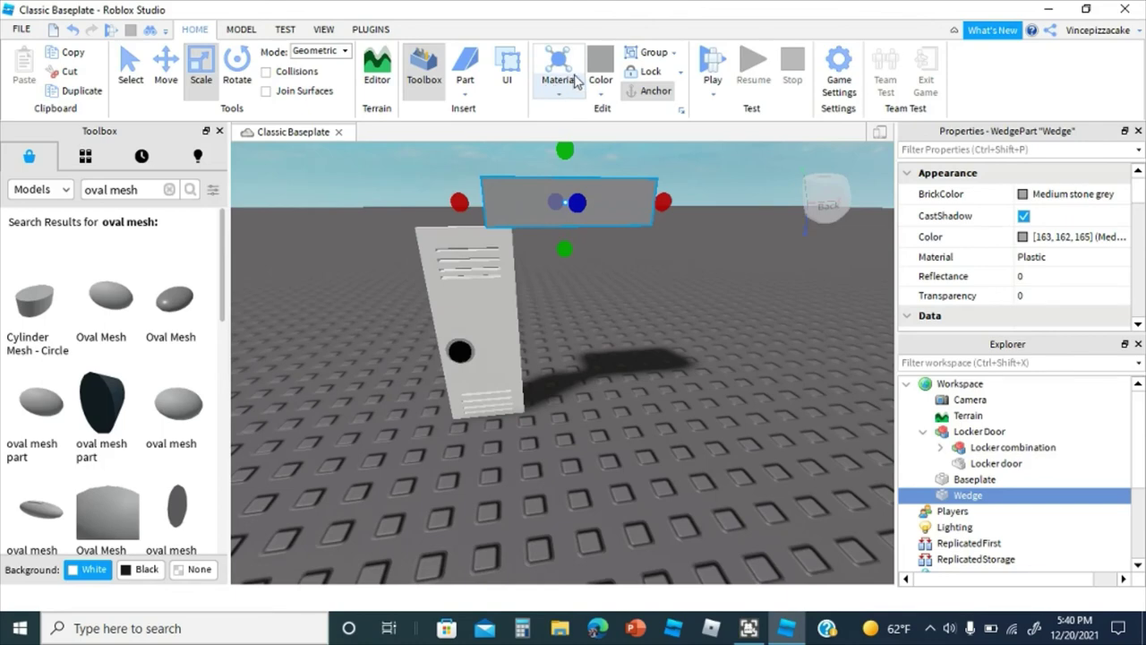
left_click(573, 96)
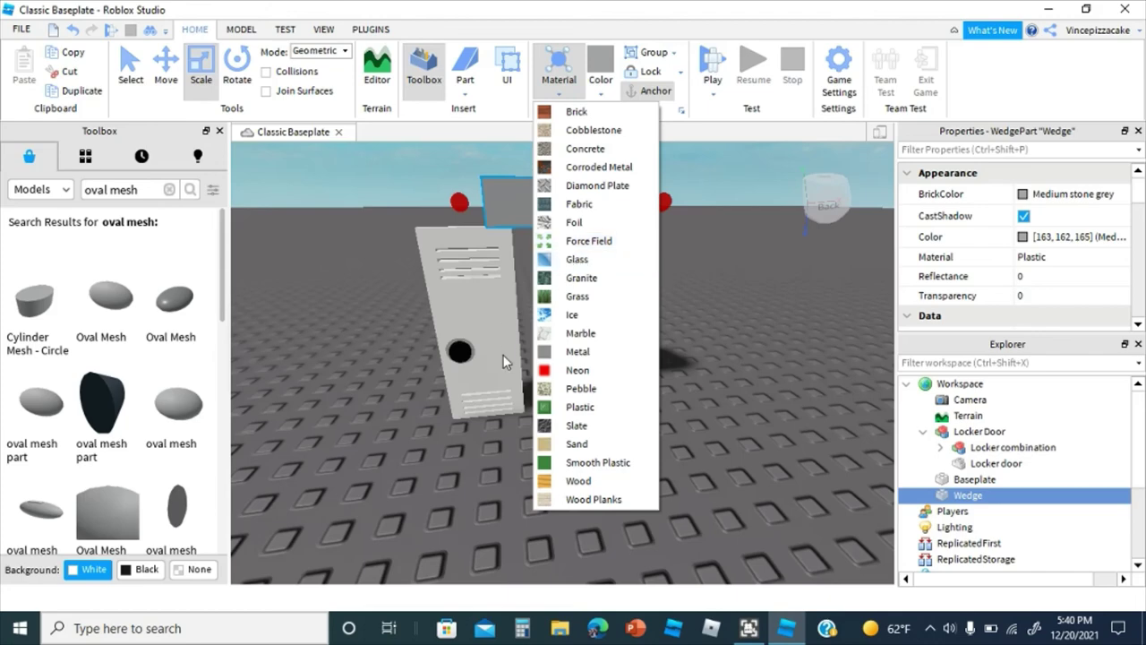
left_click(573, 352)
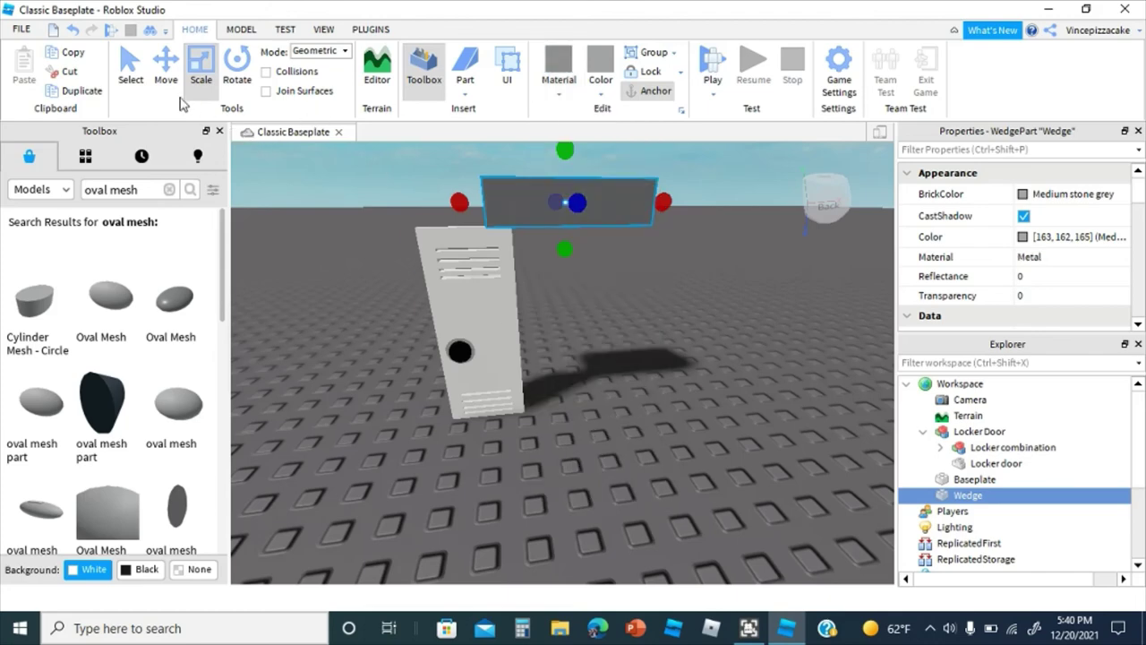
Step: Turn the wedge around and place it against the door's face, with its sloped side facing outward
left_click(230, 86)
right_click_drag(543, 251, 553, 301)
left_click(553, 302)
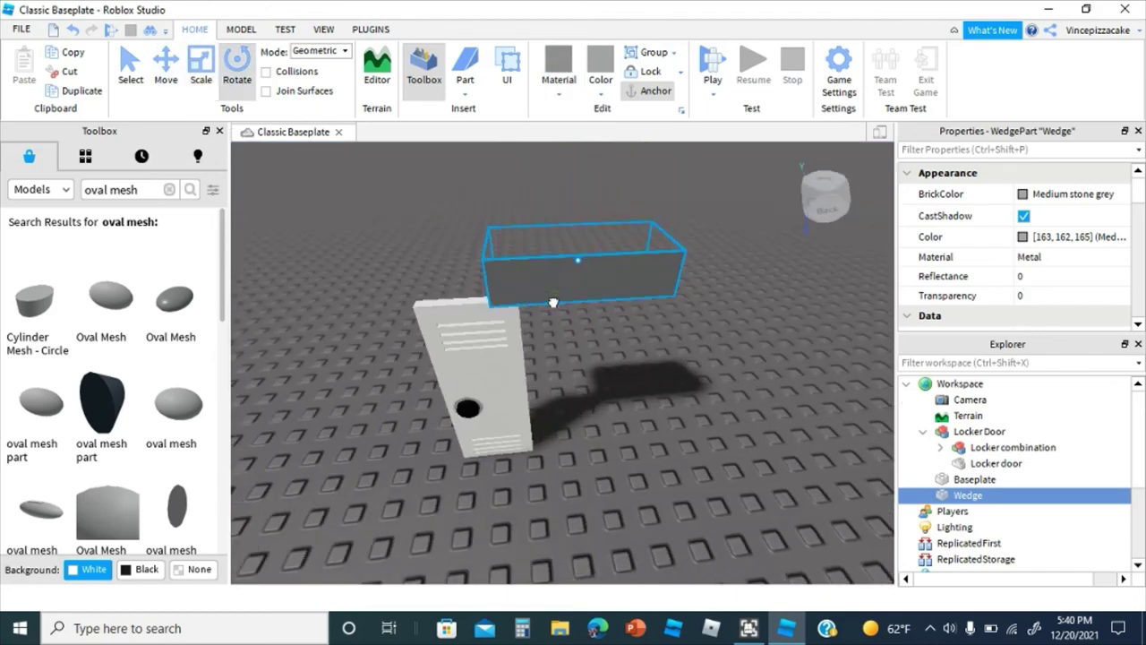
left_click_drag(561, 294, 566, 219)
left_click(693, 253)
left_click_drag(605, 262, 718, 280)
scroll(596, 260, "up", 2)
scroll(606, 269, "up", 4)
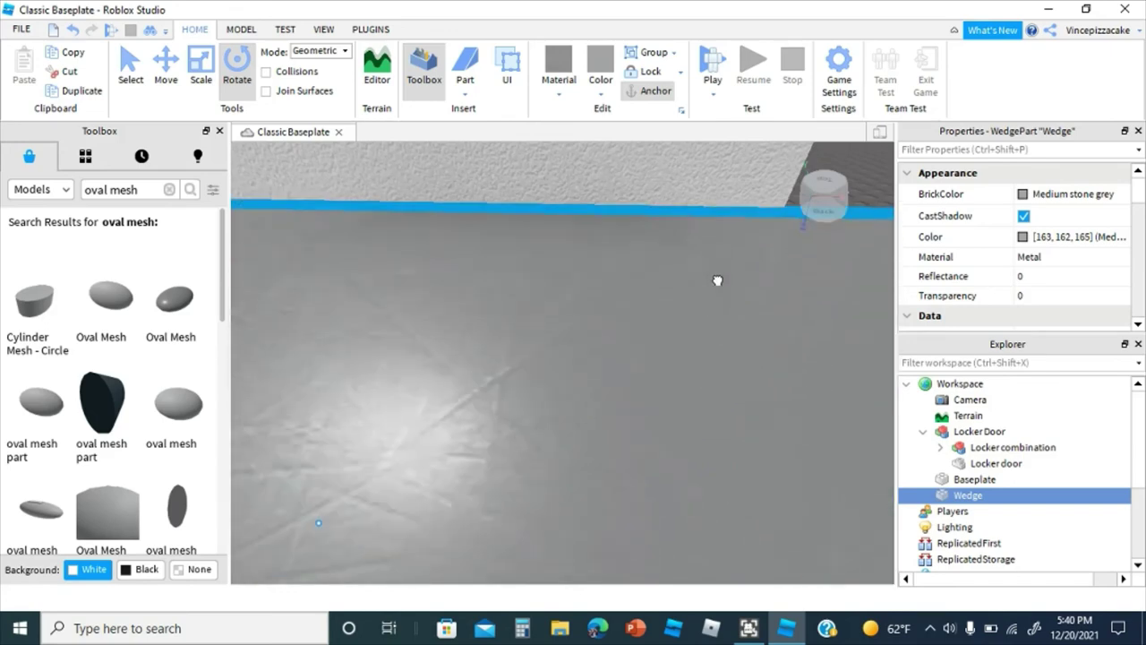
Step: Narrow the wedge from both sides and shrink its depth so it sits thin against the door above the round lock
scroll(717, 280, "down", 5)
key("ctrl+3")
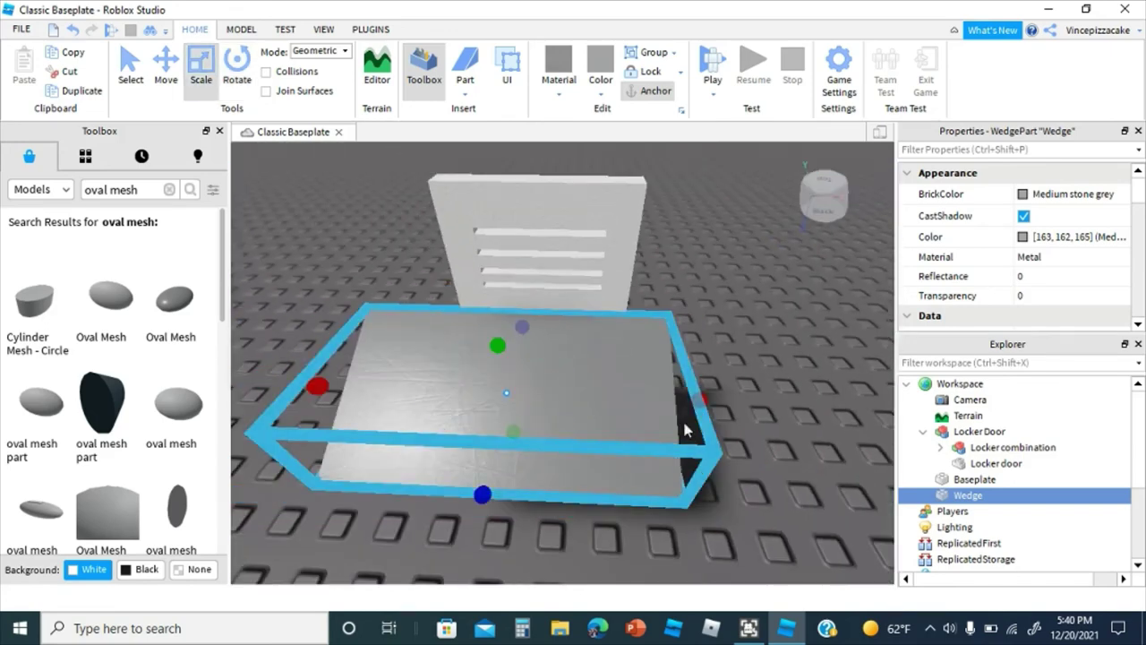
left_click_drag(603, 386, 510, 390)
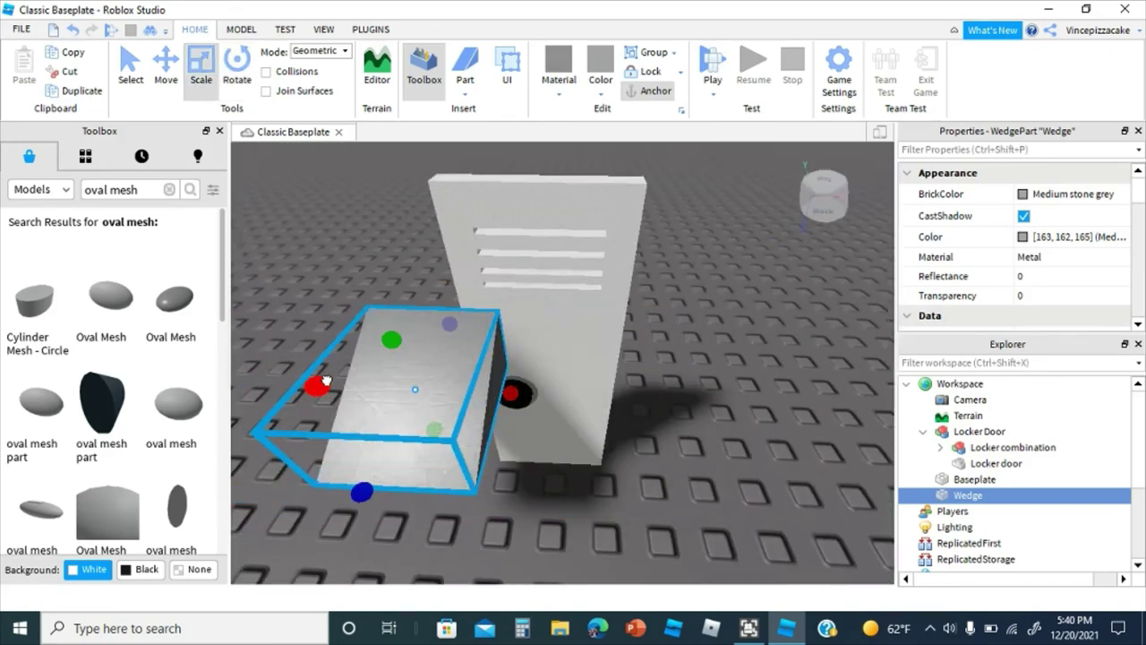
left_click_drag(326, 380, 422, 381)
scroll(422, 379, "up", 6)
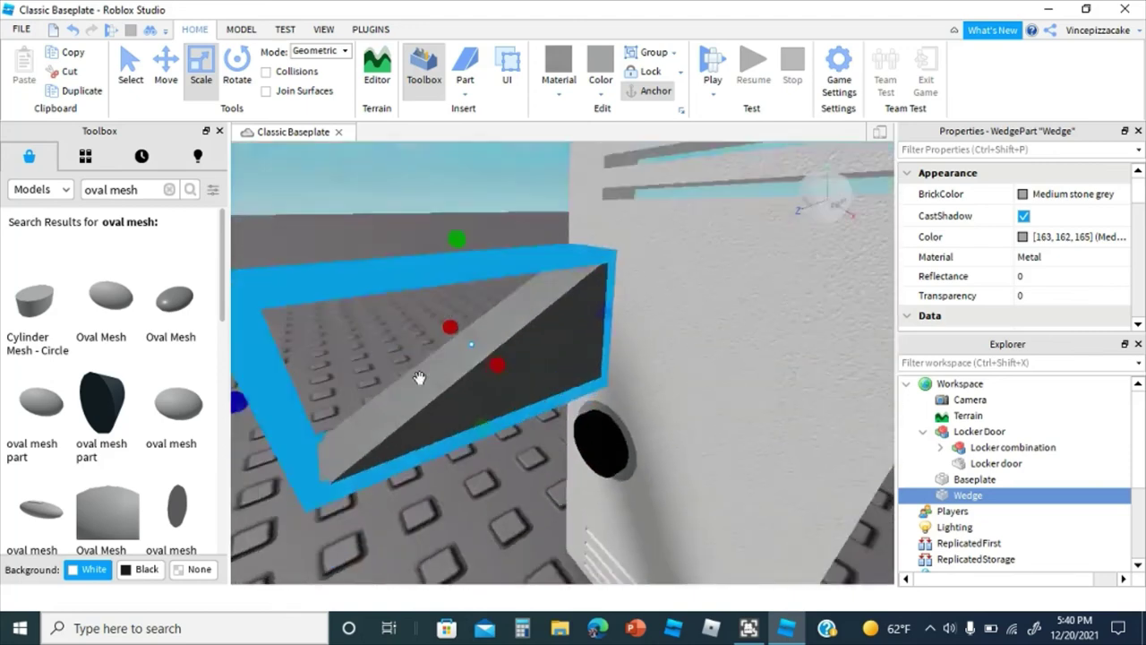
right_click_drag(419, 377, 370, 385)
left_click_drag(340, 359, 610, 311)
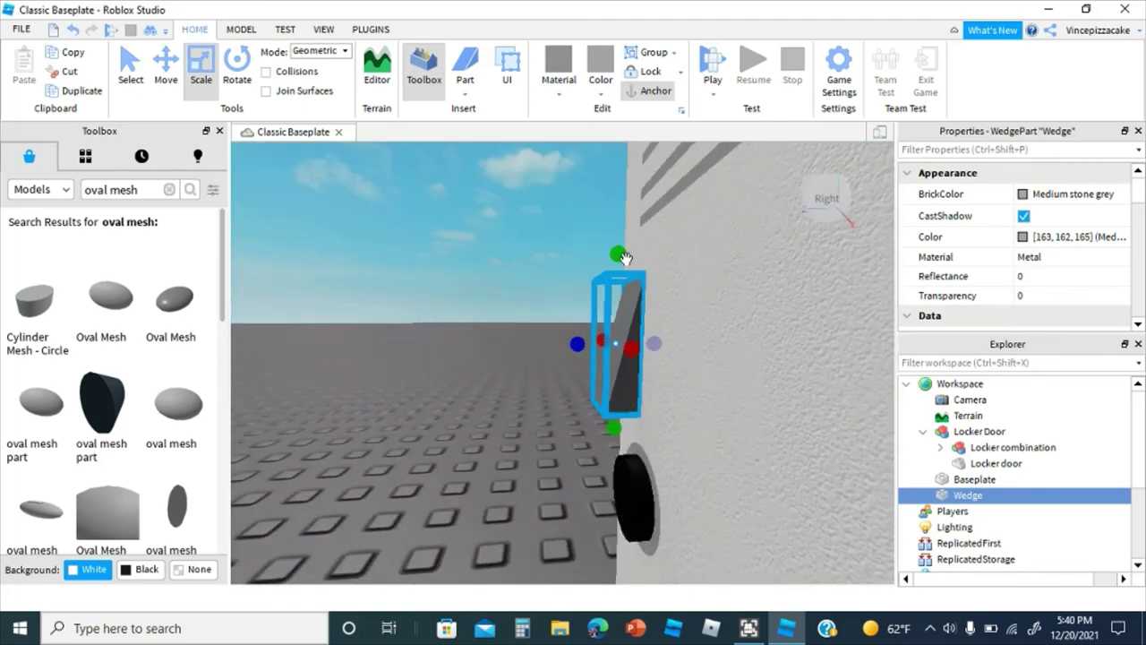
Step: Shorten the wedge from its upper and lower ends and narrow it into a small piece on the door above the round lock
left_click_drag(625, 258, 664, 369)
left_click_drag(630, 277, 627, 271)
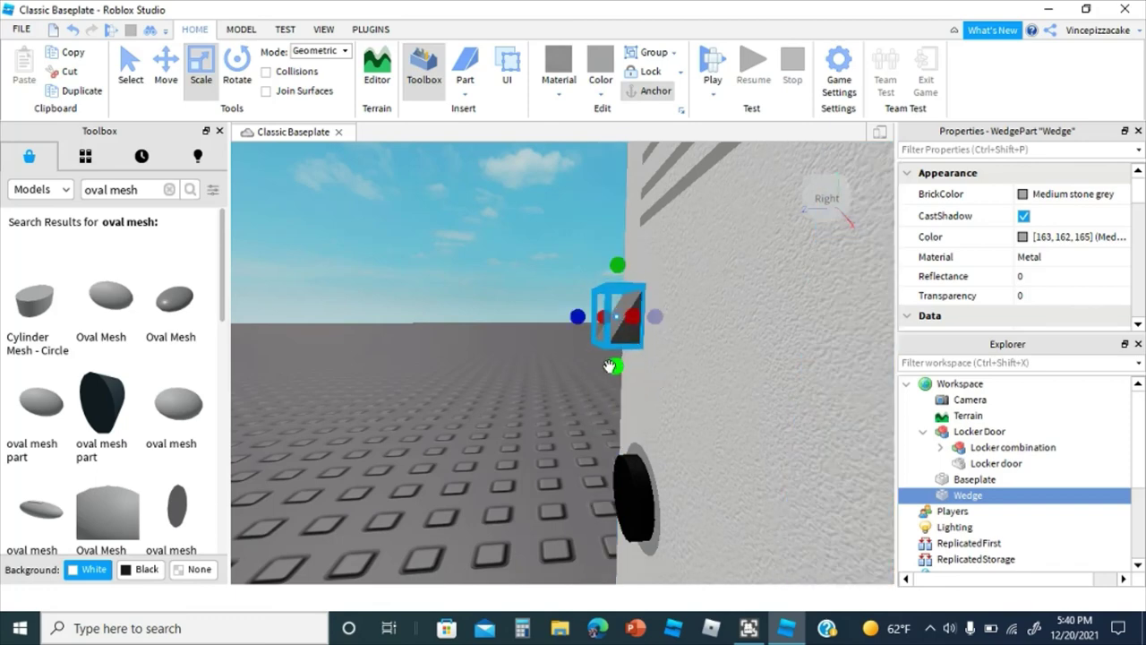
left_click(559, 368)
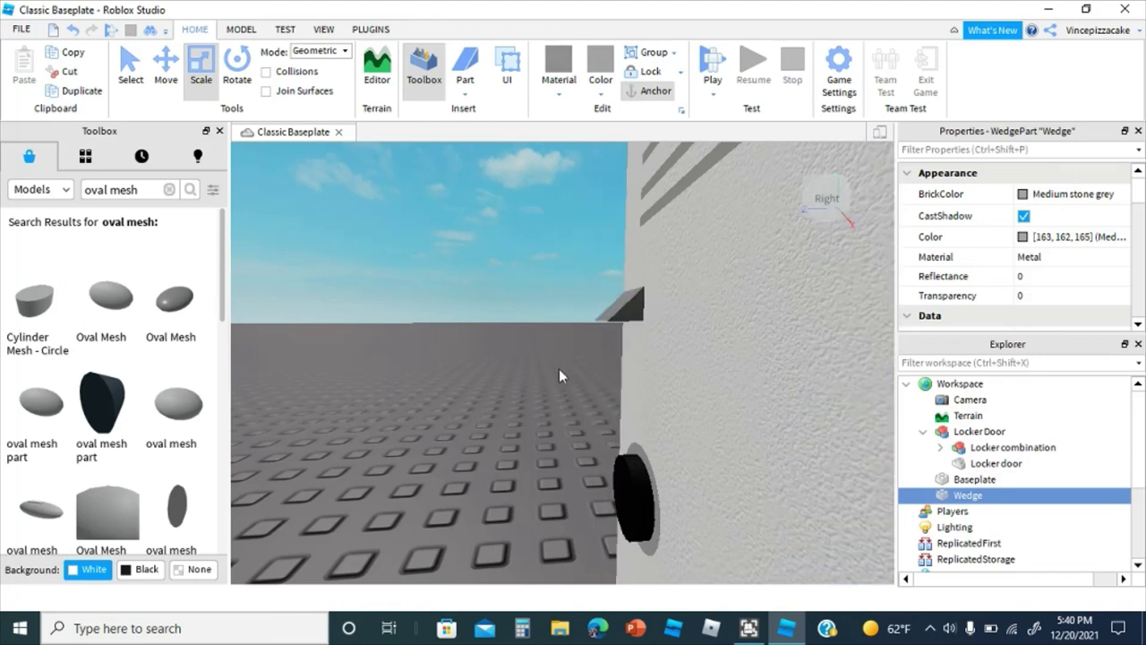
right_click_drag(558, 358, 522, 317)
left_click(496, 299)
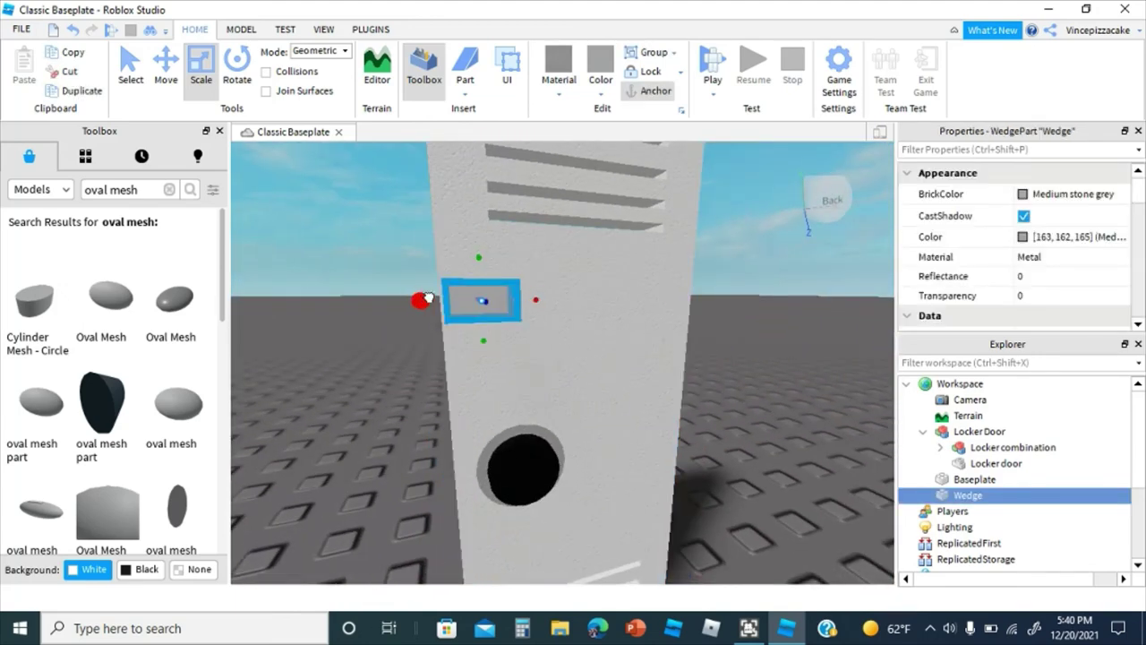
left_click_drag(454, 294, 523, 300)
right_click(524, 300)
Step: Duplicate the small wedge and flip the copy upside down
right_click_drag(486, 208, 482, 212)
right_click(484, 213)
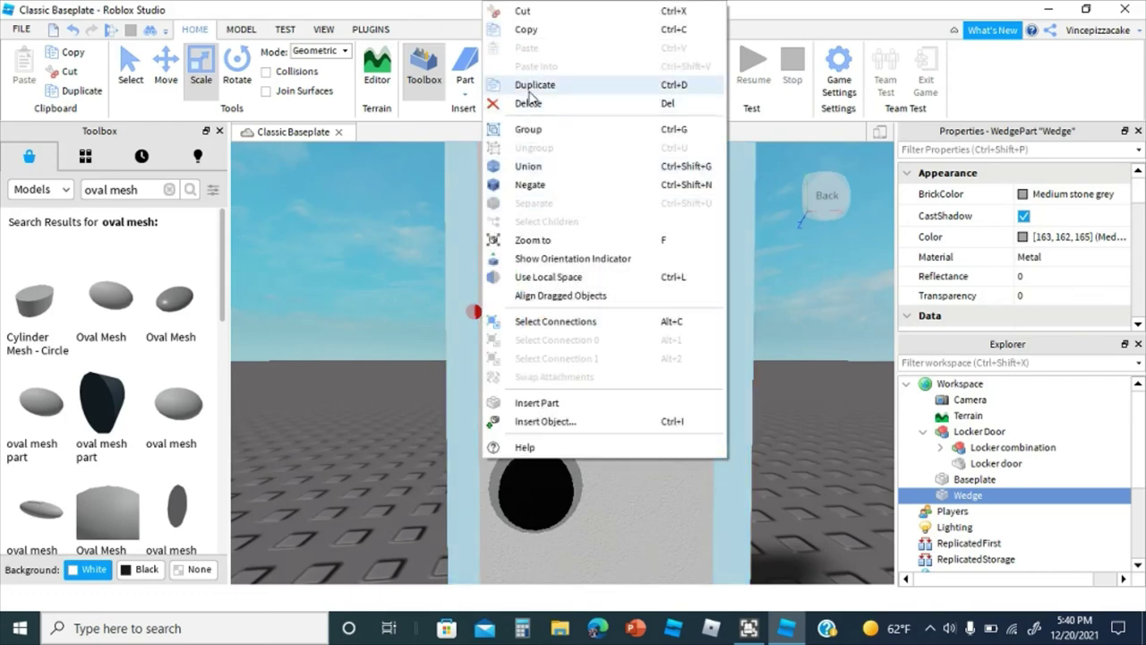
left_click(271, 94)
key("ctrl+d")
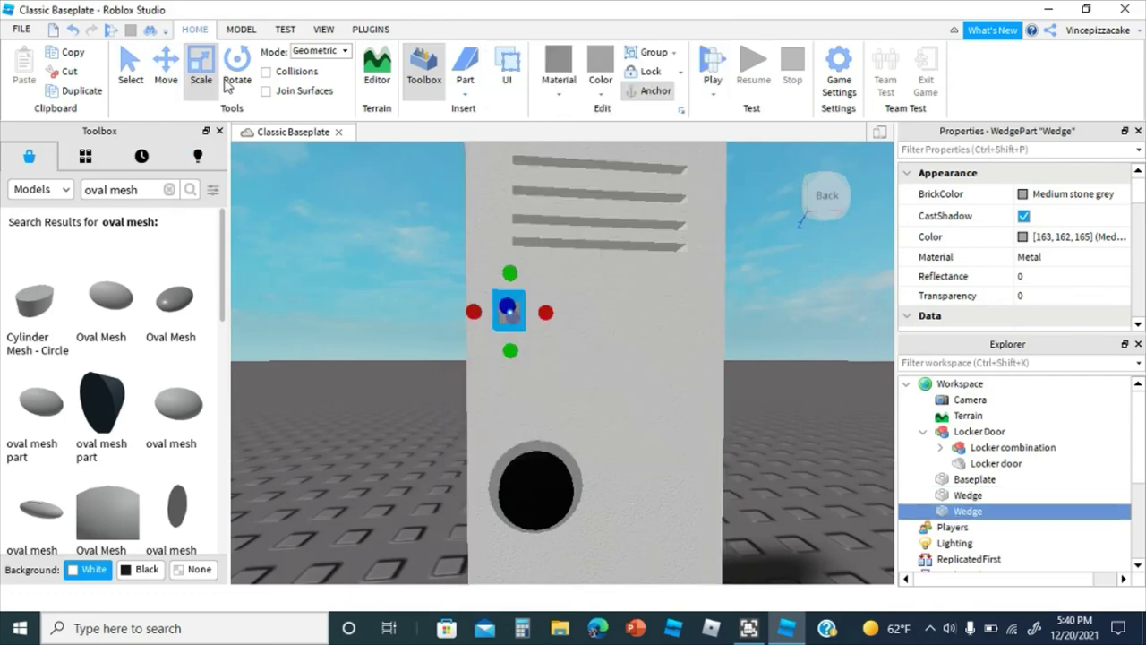
left_click(237, 81)
left_click_drag(510, 381, 518, 219)
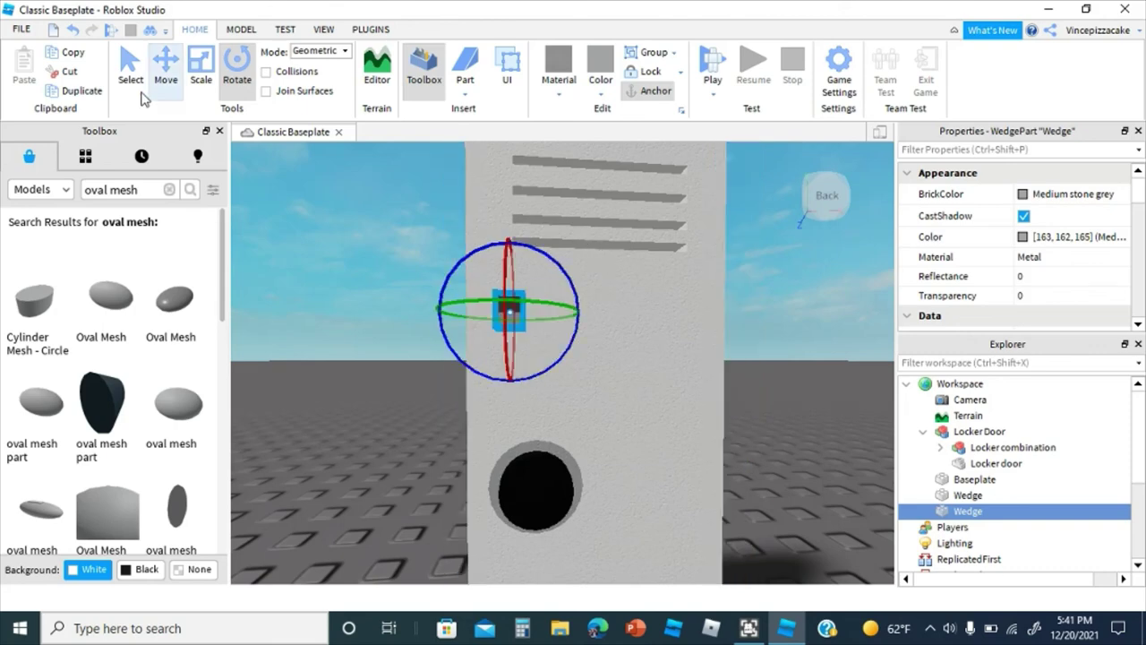
Step: Move the flipped wedge straight down the door to sit just above the round lock
left_click(166, 71)
left_click_drag(507, 390, 506, 500)
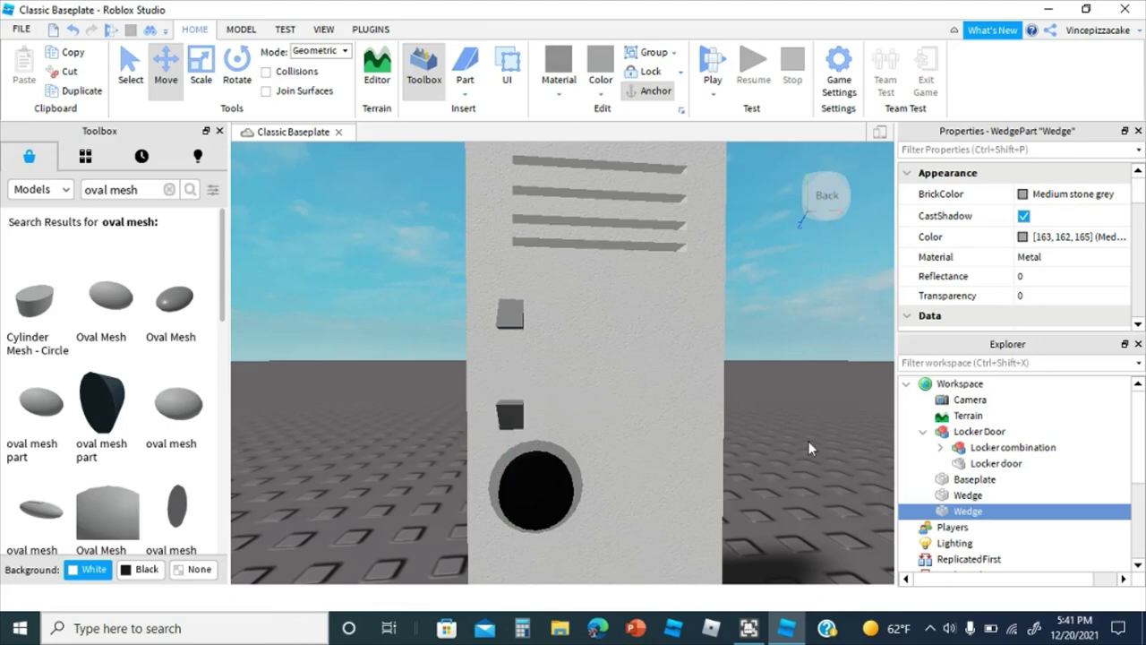
left_click(809, 441)
right_click_drag(809, 442, 793, 435)
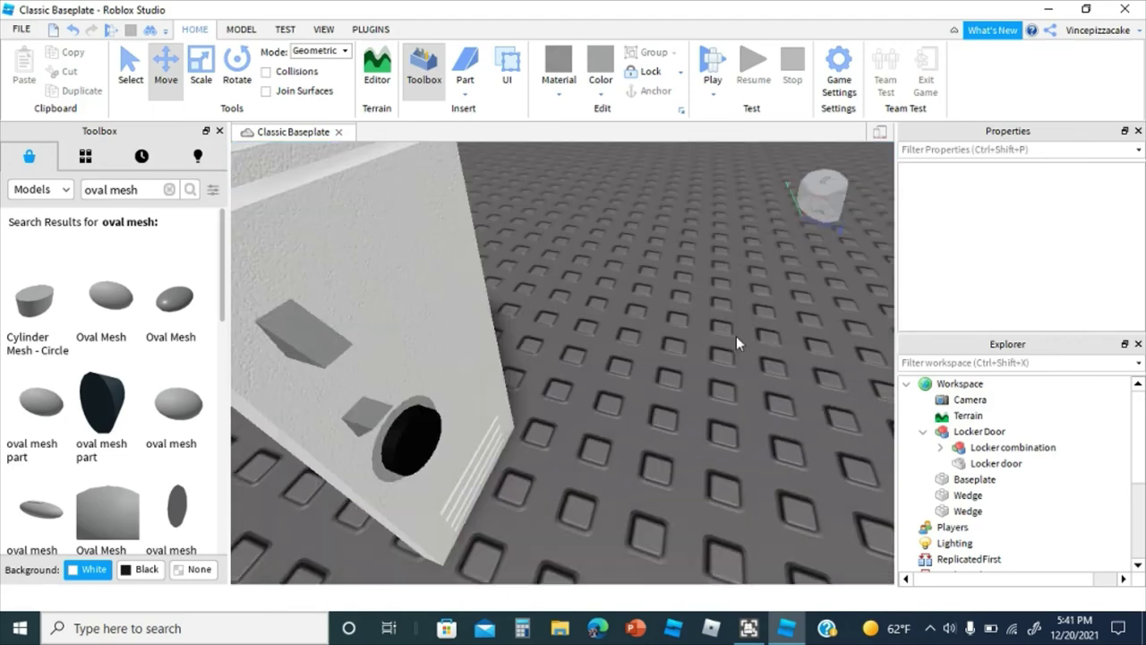
Step: Insert a block part and place it against the front of the locker door near the two wedges
key("d")
left_click(466, 101)
left_click(473, 110)
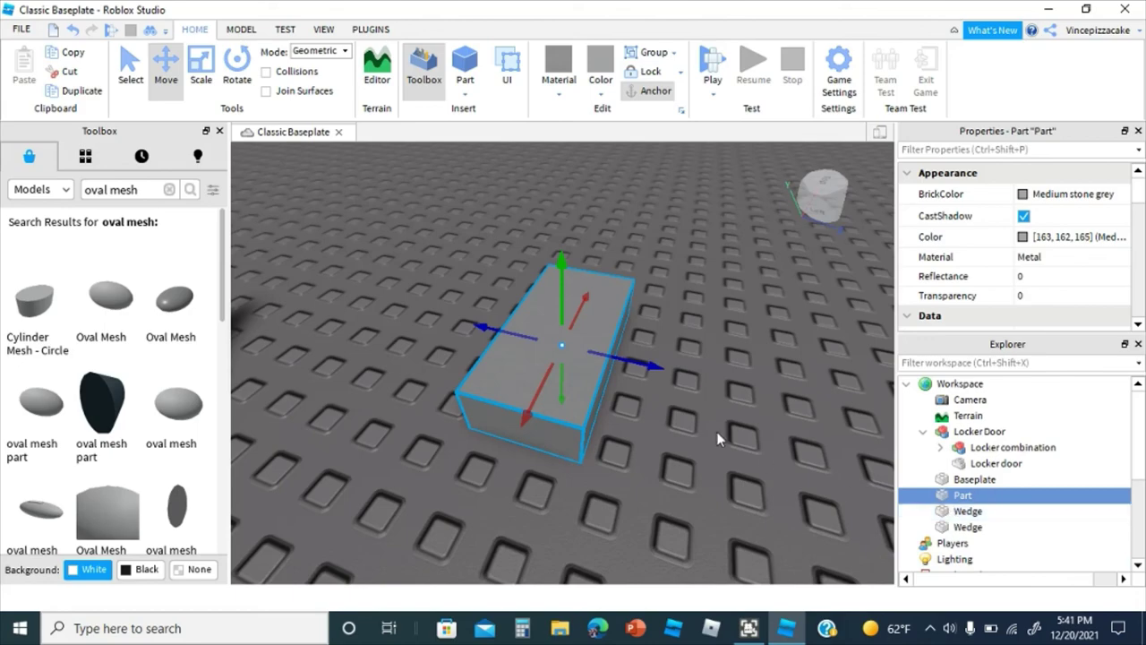
mouse_move(530, 338)
left_mouse_down()
mouse_move(486, 320)
mouse_move(515, 334)
left_mouse_up()
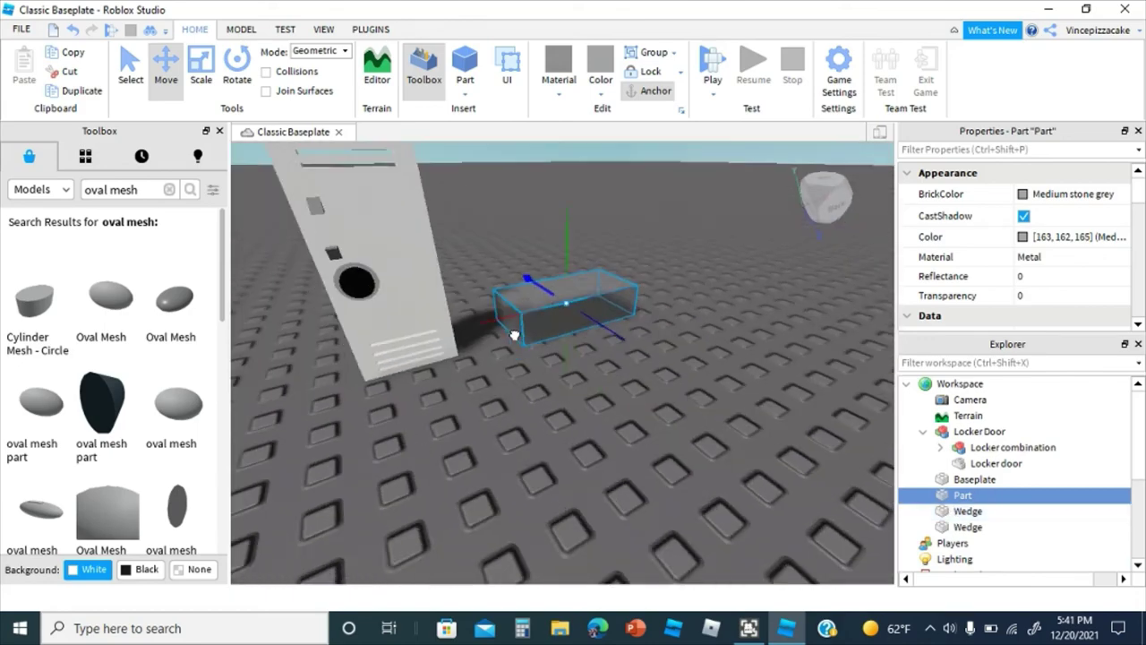
right_click_drag(501, 439, 528, 369)
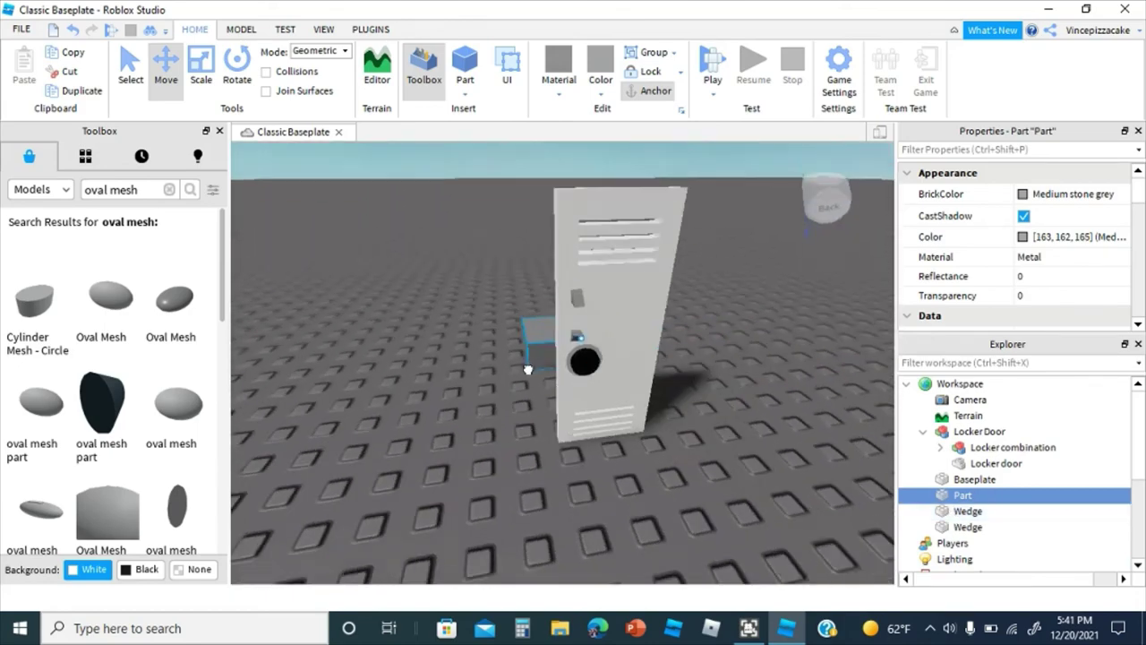
left_click_drag(527, 369, 596, 370)
key("d")
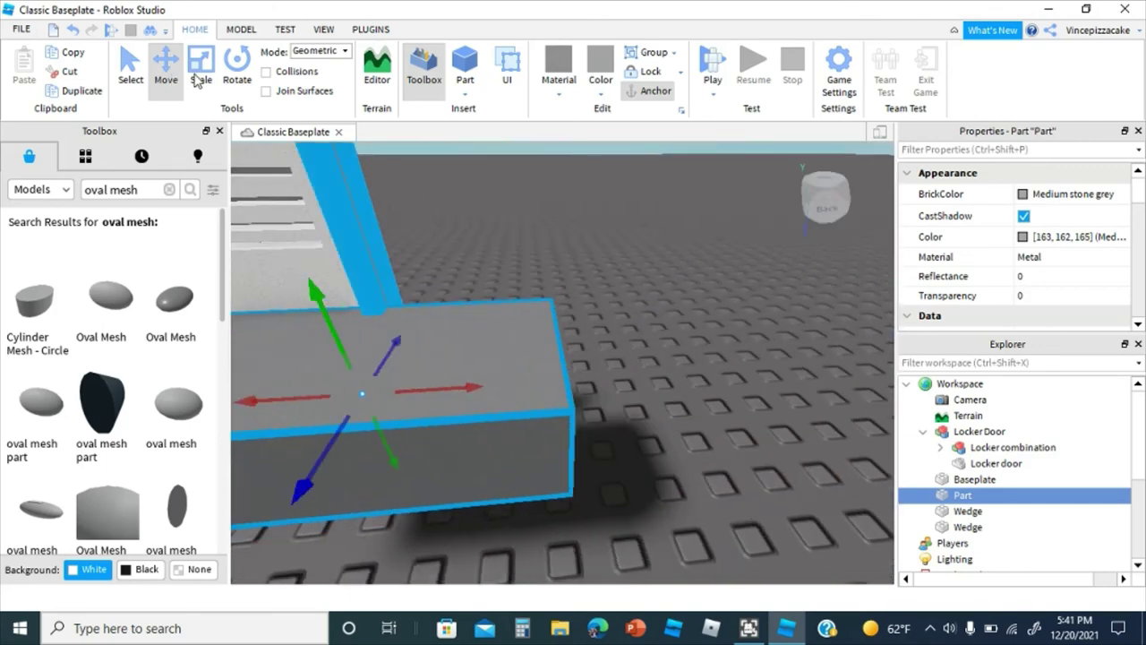
Step: Scale the block down in width and depth so it forms a thin bar against the door between the wedges
left_click(203, 77)
right_click_drag(542, 376, 516, 403)
left_click_drag(517, 403, 501, 402)
right_click_drag(489, 402, 490, 402)
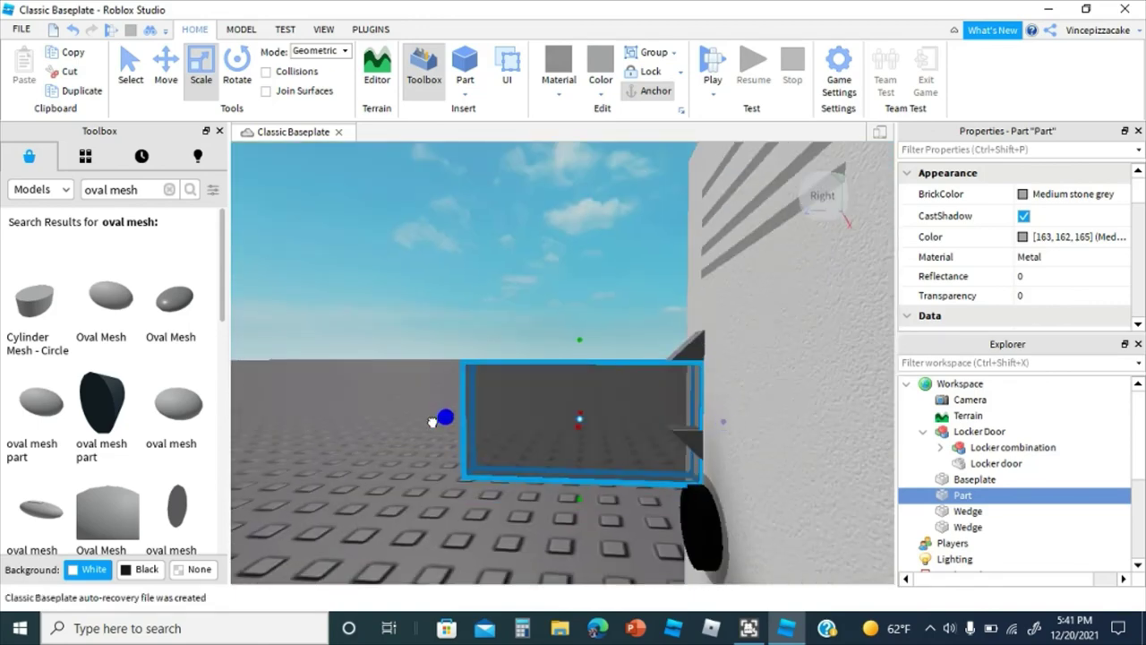
left_click_drag(445, 416, 630, 417)
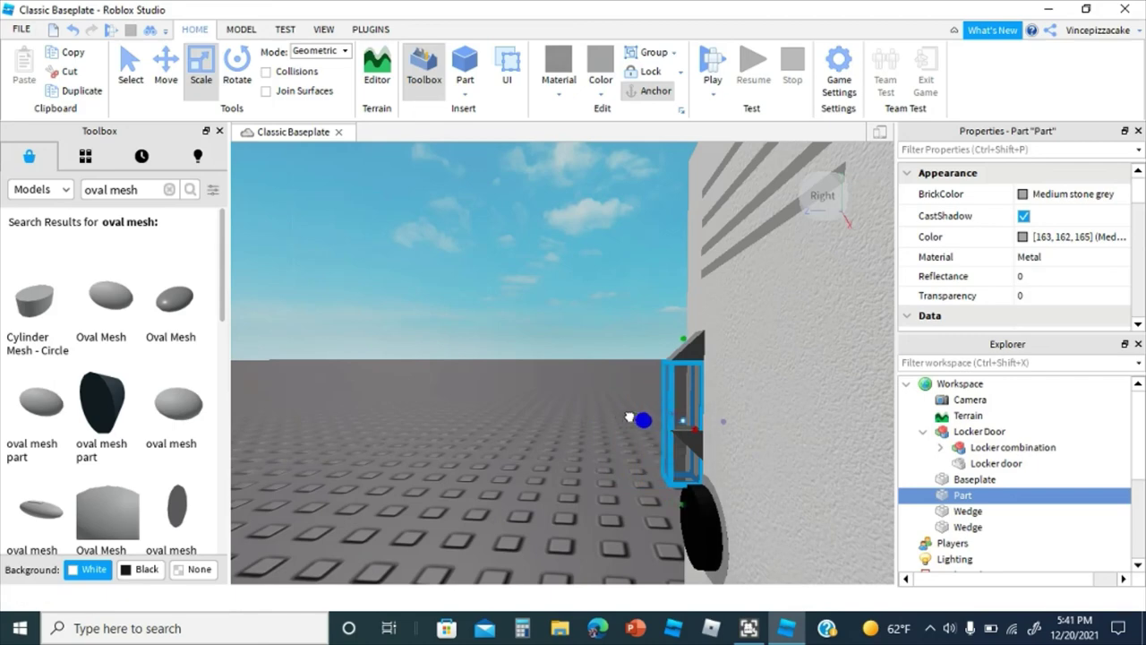
right_click_drag(641, 416, 645, 414)
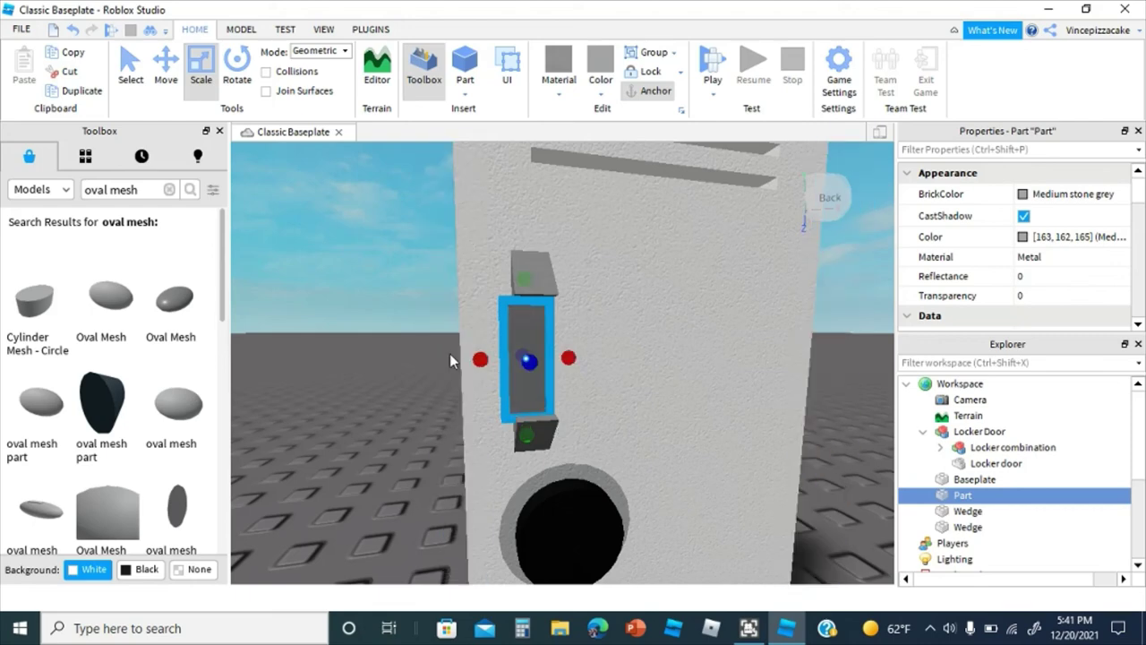
Step: Narrow the bar slightly more and lower its upper end so it covers only the lower part of the gap between the wedges
left_click_drag(478, 356, 485, 358)
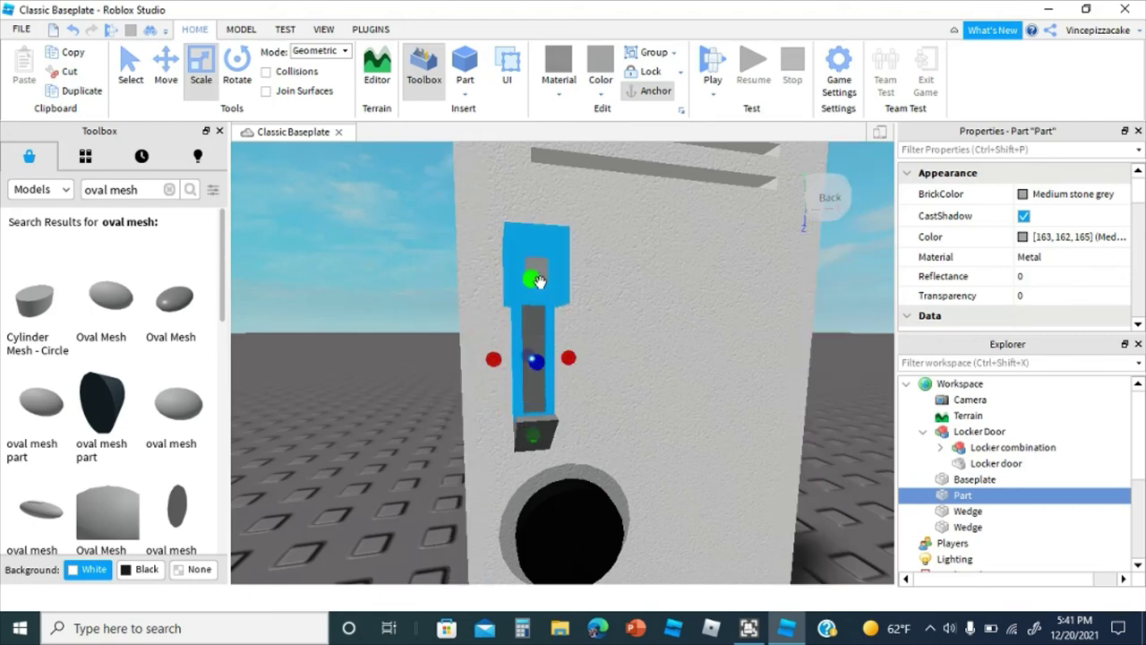
left_click_drag(530, 330, 530, 335)
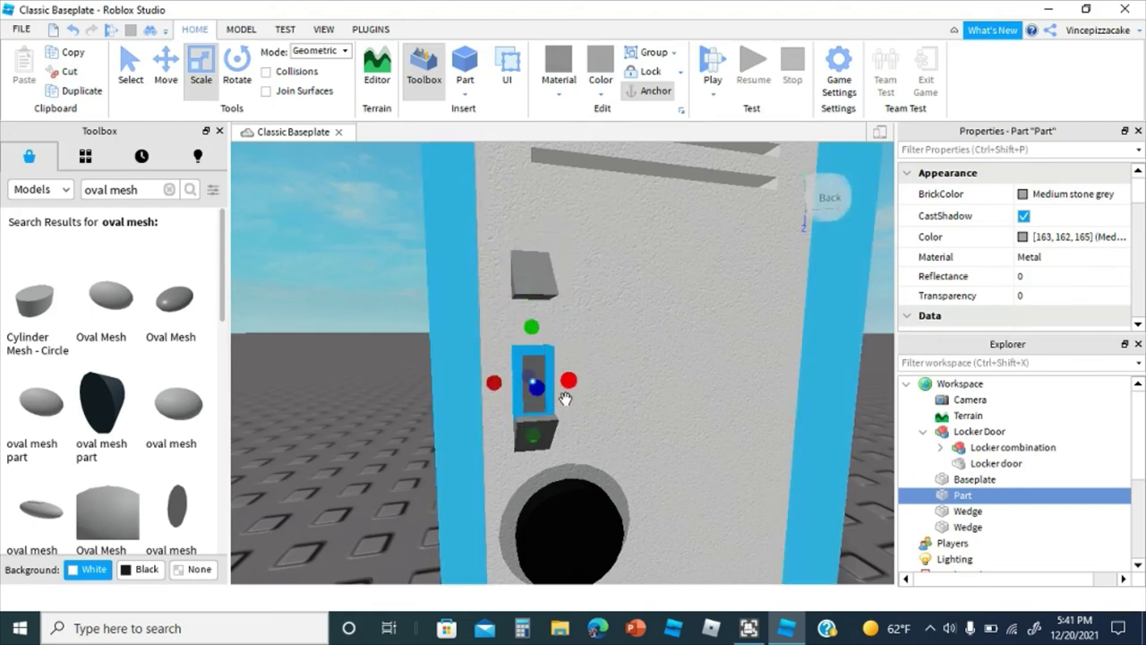
mouse_move(565, 399)
right_mouse_down()
mouse_move(562, 419)
mouse_move(525, 389)
mouse_move(528, 341)
mouse_move(552, 333)
mouse_move(571, 358)
mouse_move(562, 391)
right_mouse_up()
Step: Duplicate the bar, make the copy thinner in depth, and stretch it up to the upper wedge
right_click(528, 335)
key("ctrl+d")
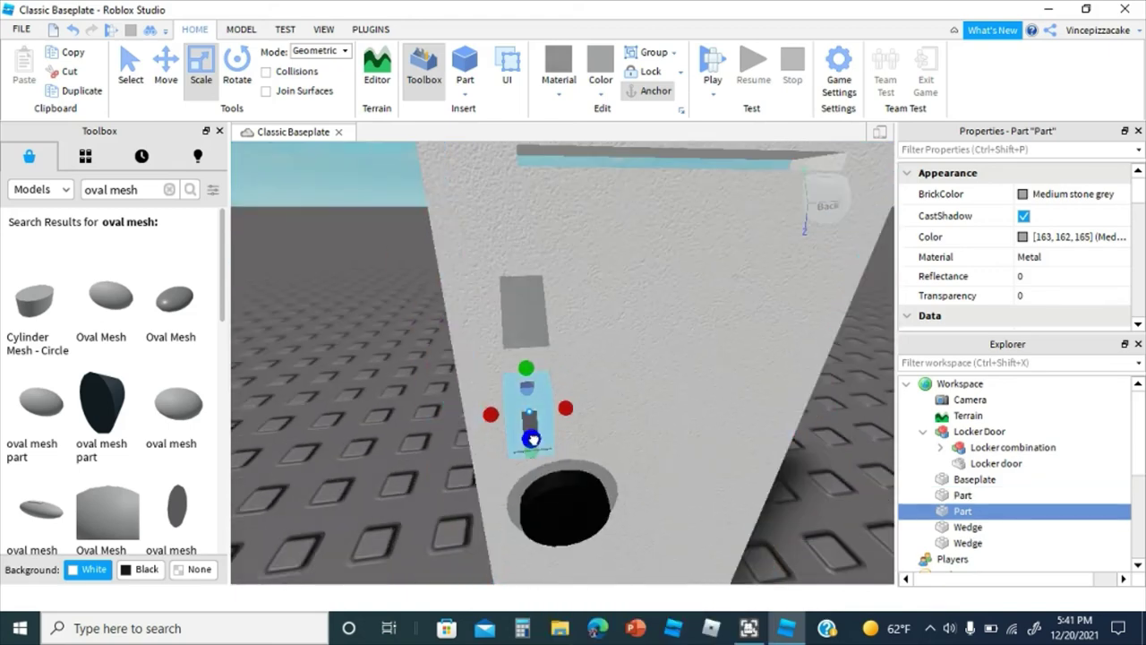
left_click_drag(533, 440, 533, 430)
right_click_drag(532, 388, 523, 335)
left_click_drag(522, 335, 552, 277)
left_click(376, 349)
key("a")
mouse_move(393, 345)
right_mouse_down()
mouse_move(404, 351)
mouse_move(394, 346)
right_mouse_up()
key("d")
Step: Group the two bars and the two wedges into one model
left_click(951, 544)
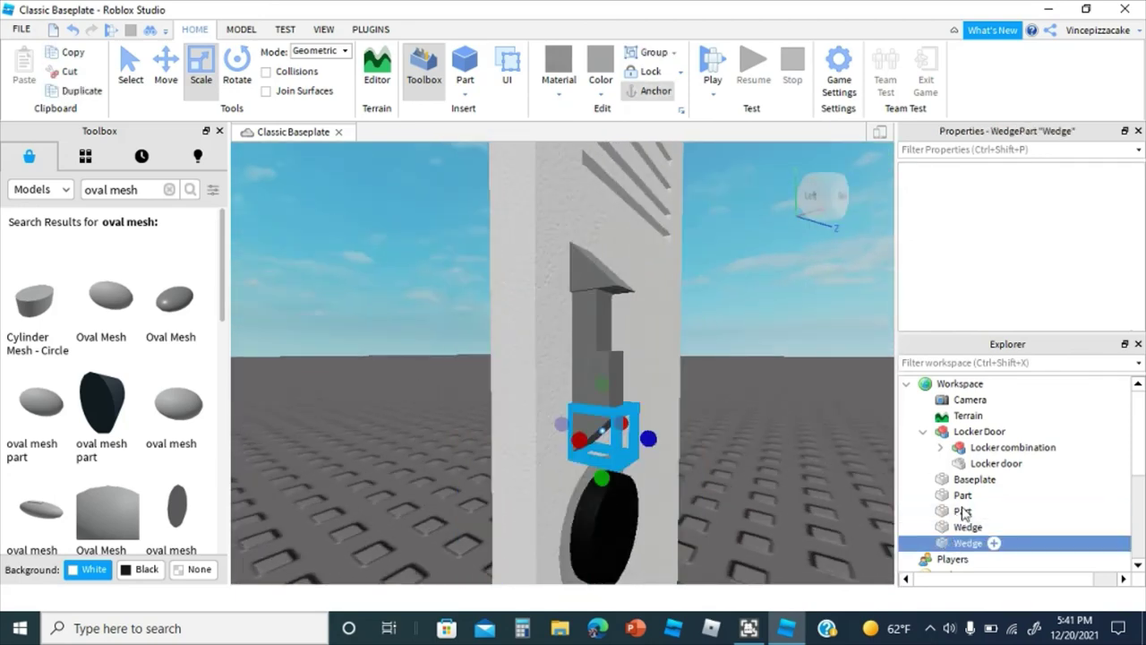
left_click(963, 495, "shift")
right_click(963, 528)
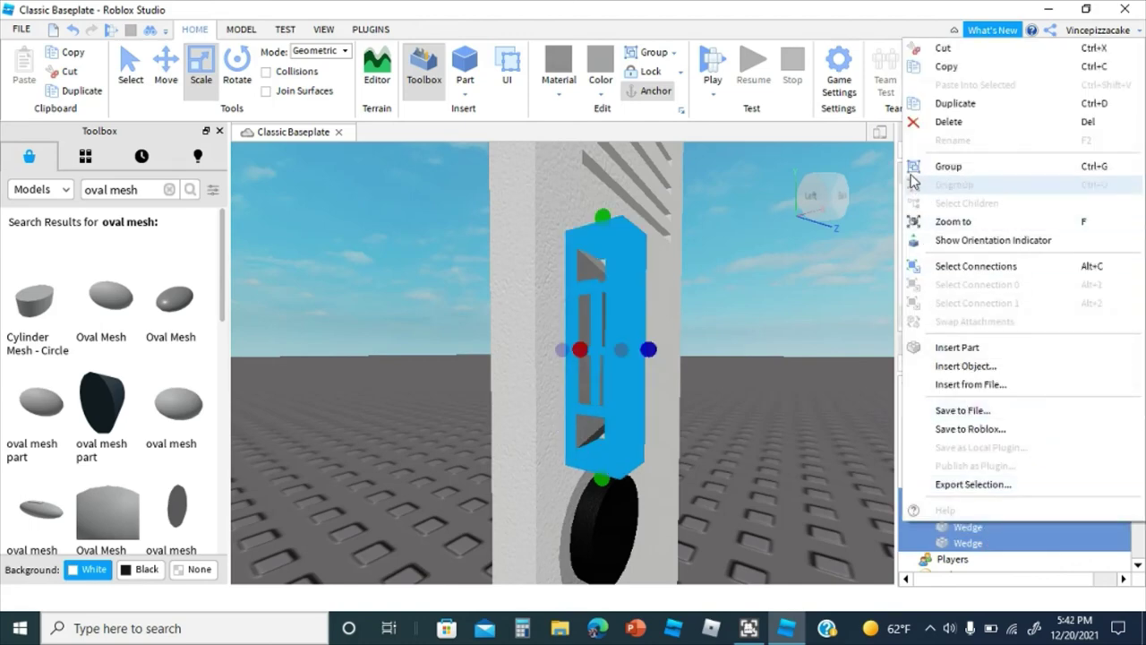
left_click(948, 167)
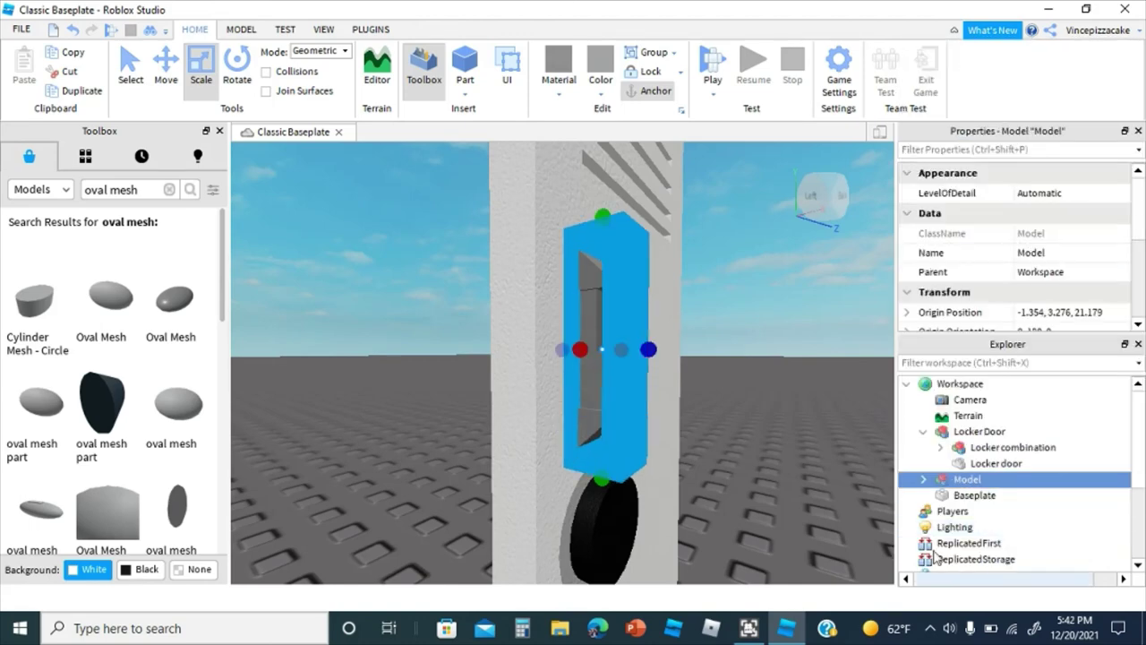
Step: Rename the grouped model "Locker door handle"
right_click(952, 482)
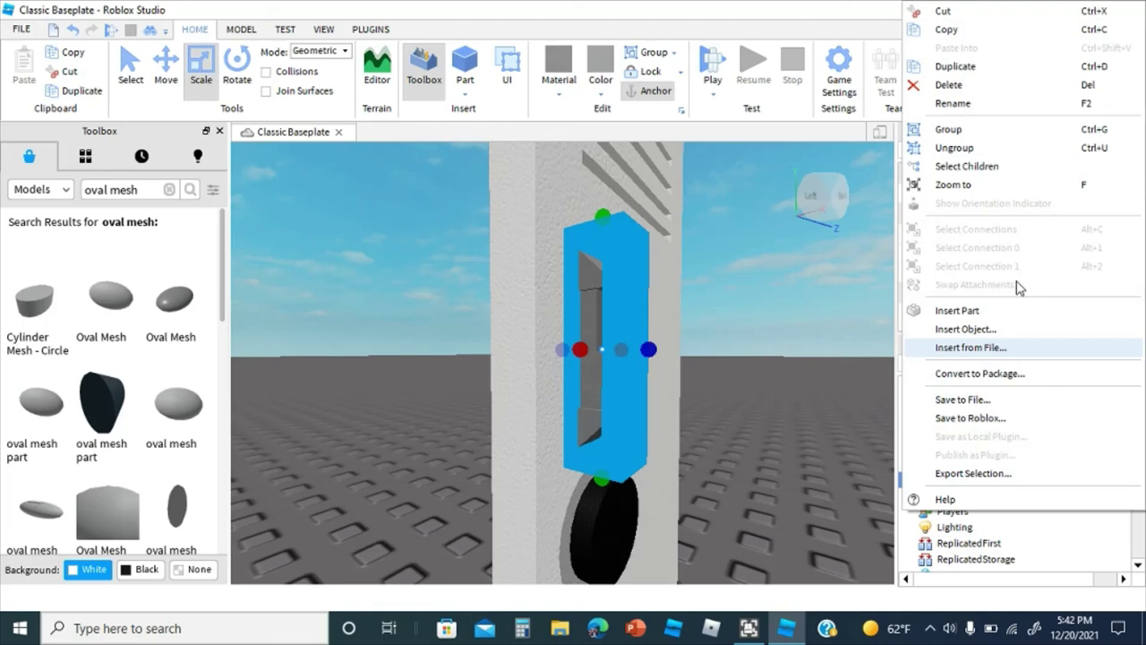
left_click(1000, 103)
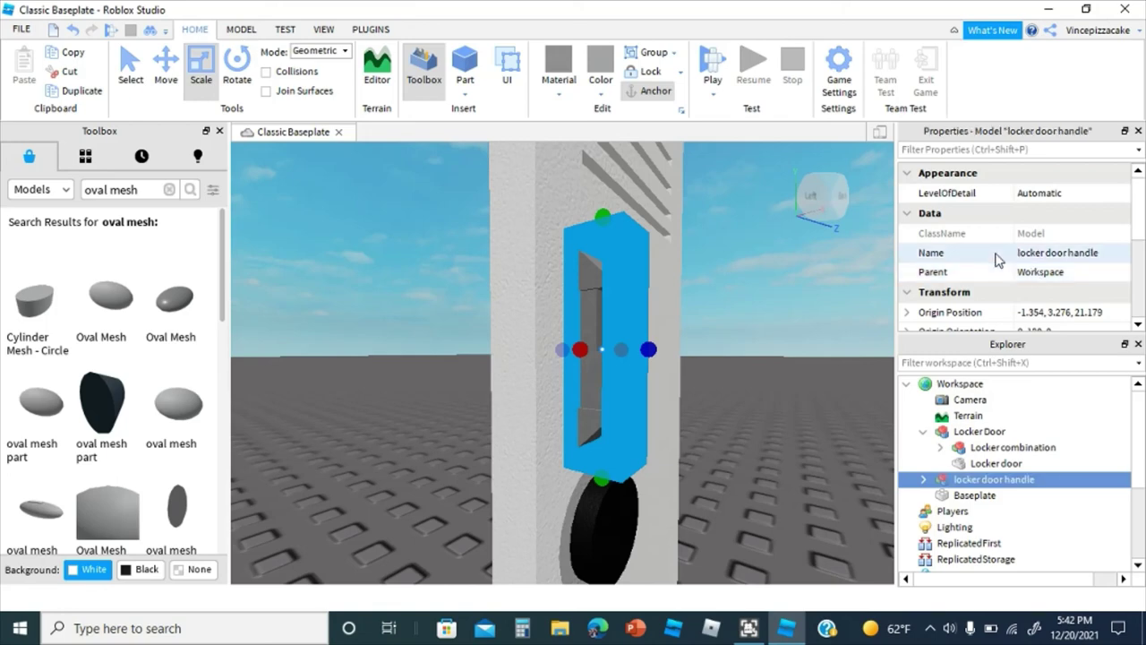
right_click_drag(640, 281, 639, 288)
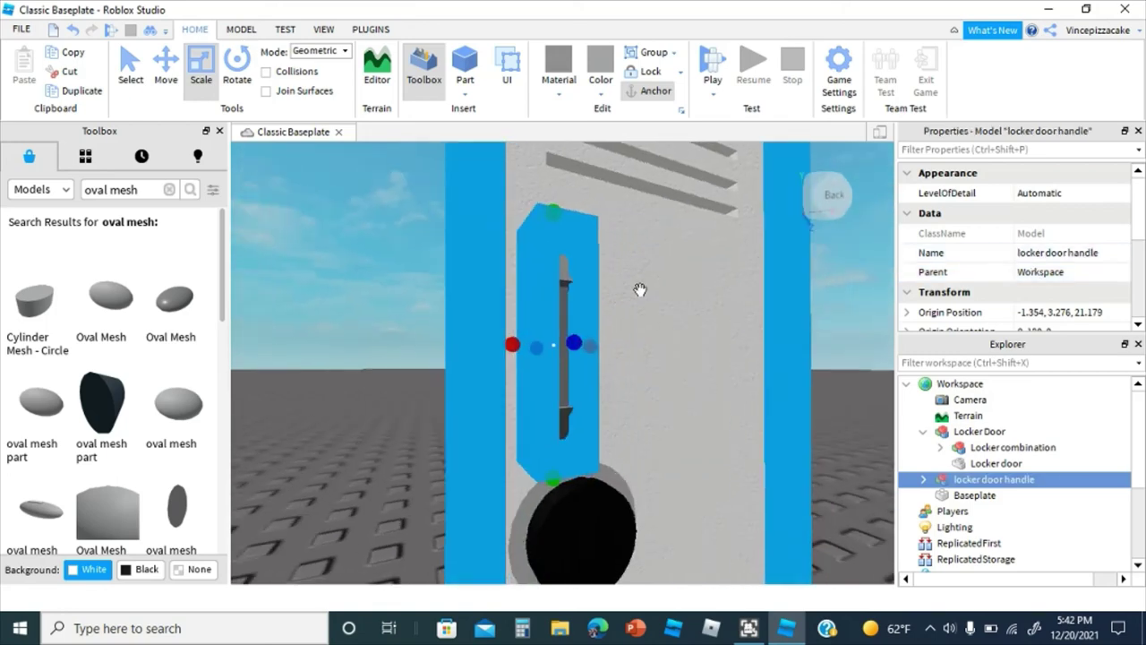
right_click(976, 479)
left_click(953, 104)
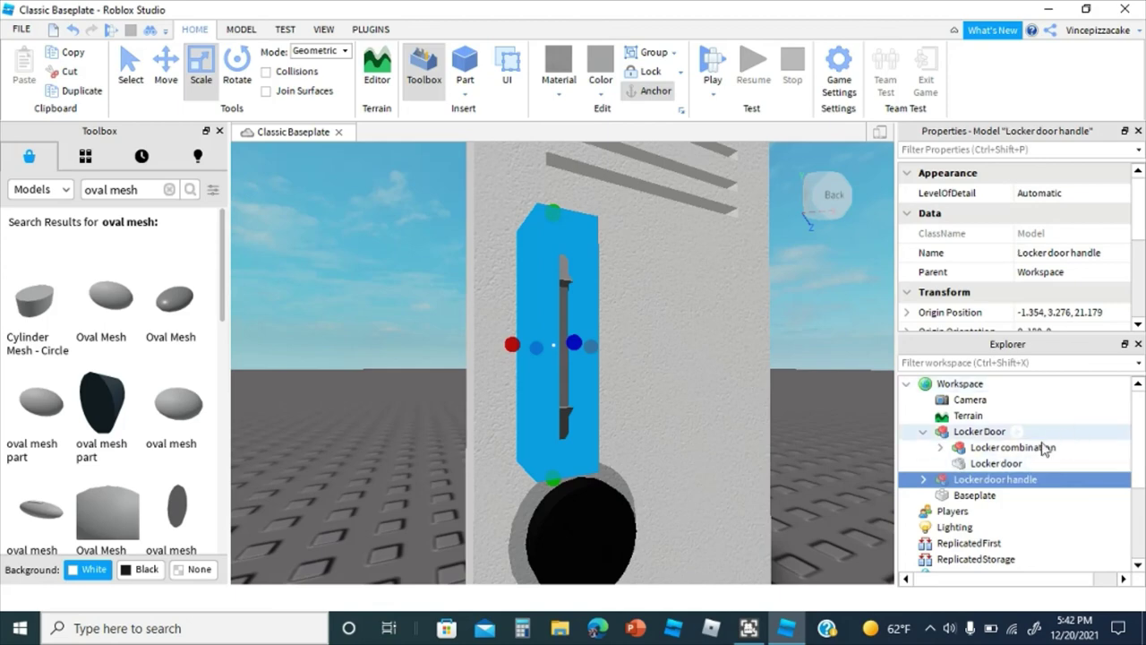
Step: Place the Locker door handle model inside the Locker Door model, collapse that model's contents, and clear the selection
left_click_drag(994, 479, 988, 436)
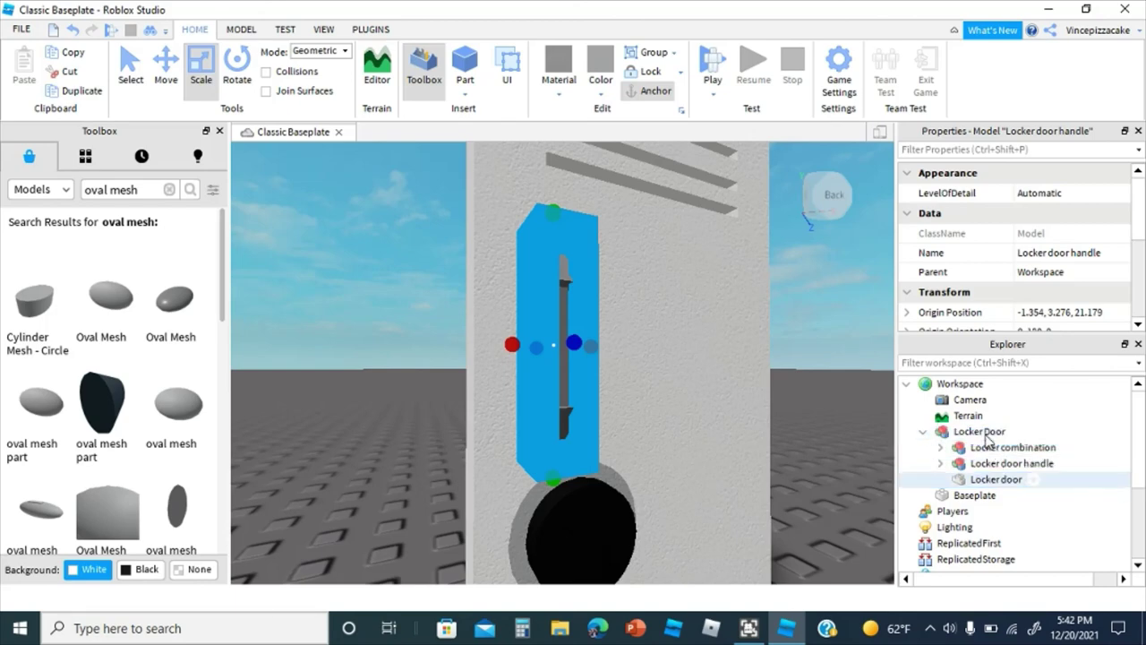
left_click(924, 431)
left_click(870, 438)
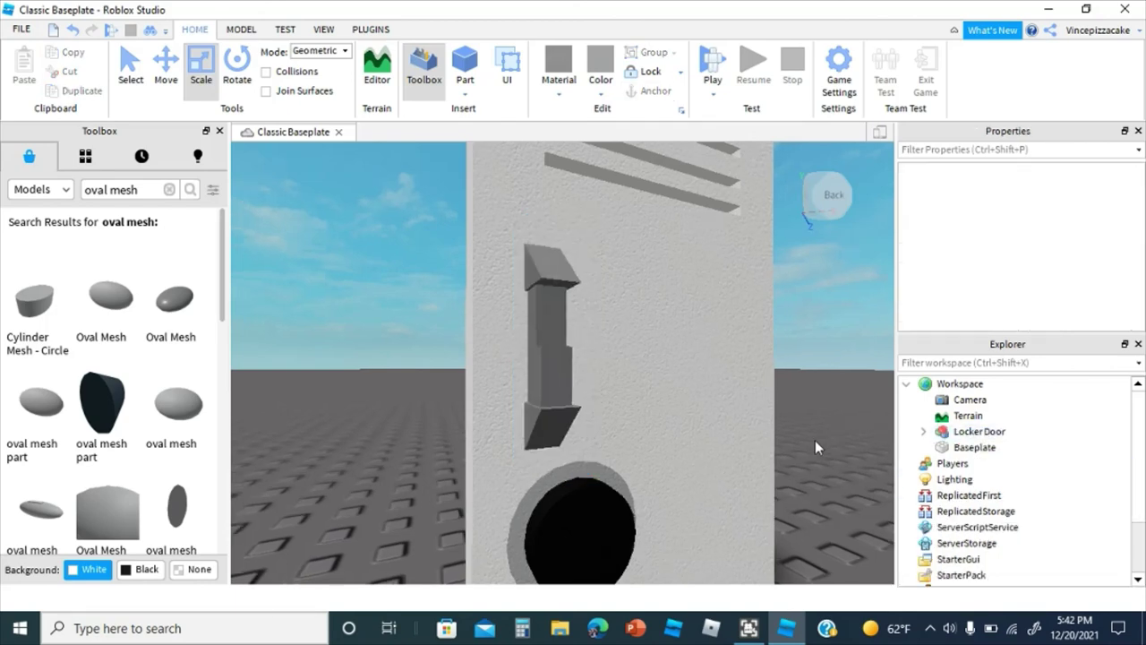
right_click_drag(817, 439, 818, 438)
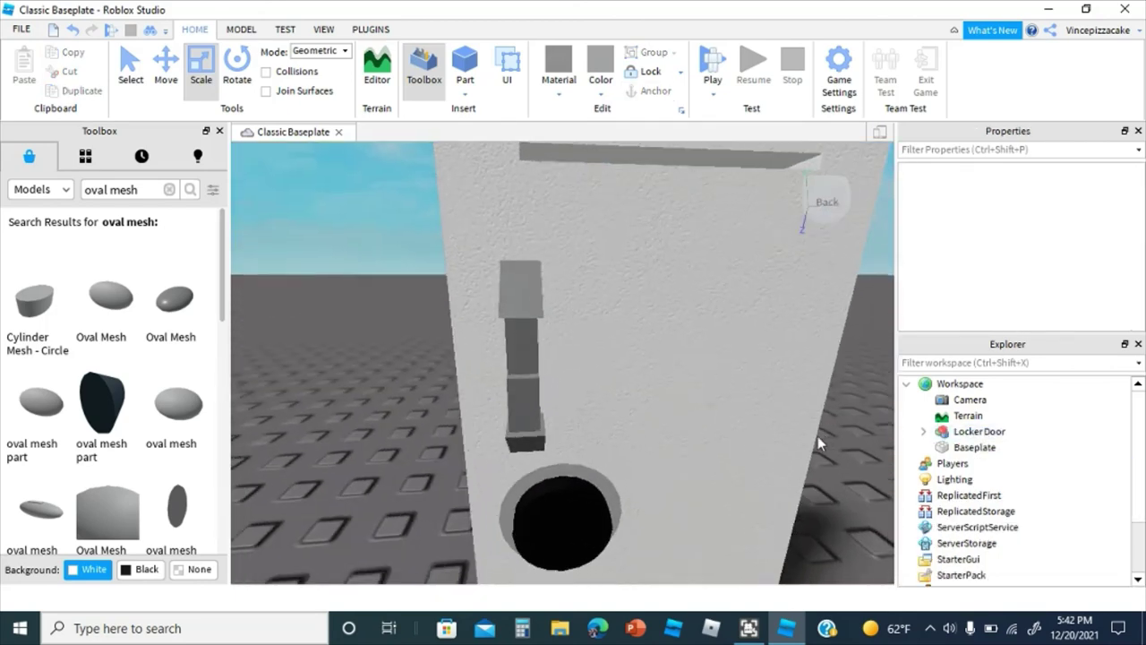
scroll(772, 513, "down", 4)
left_click(748, 628)
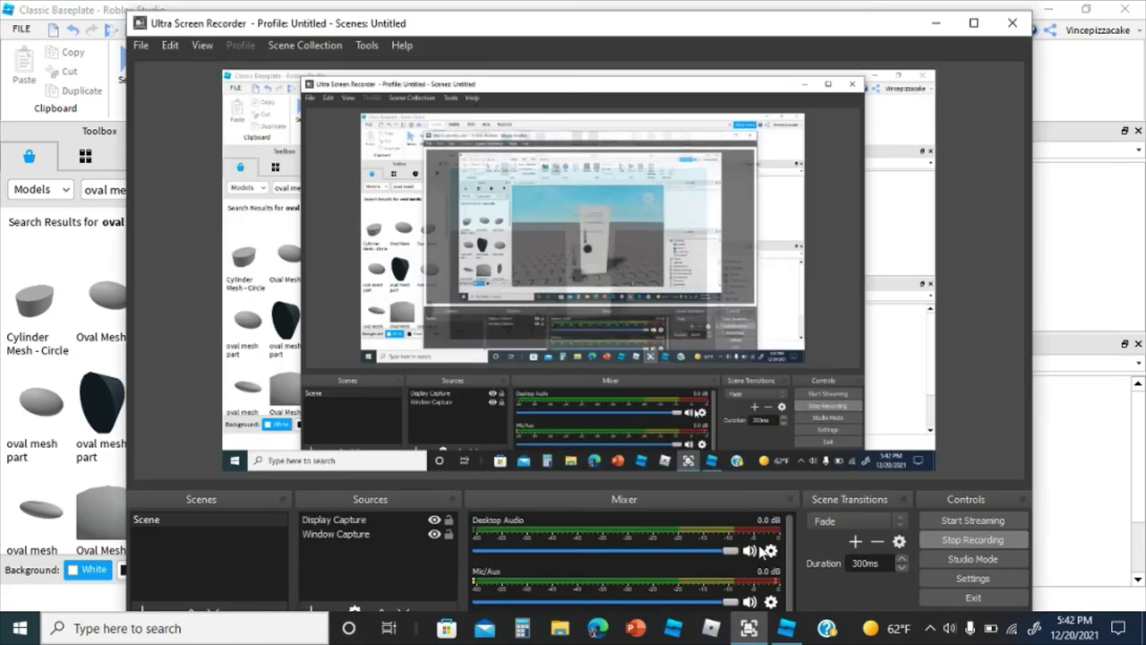